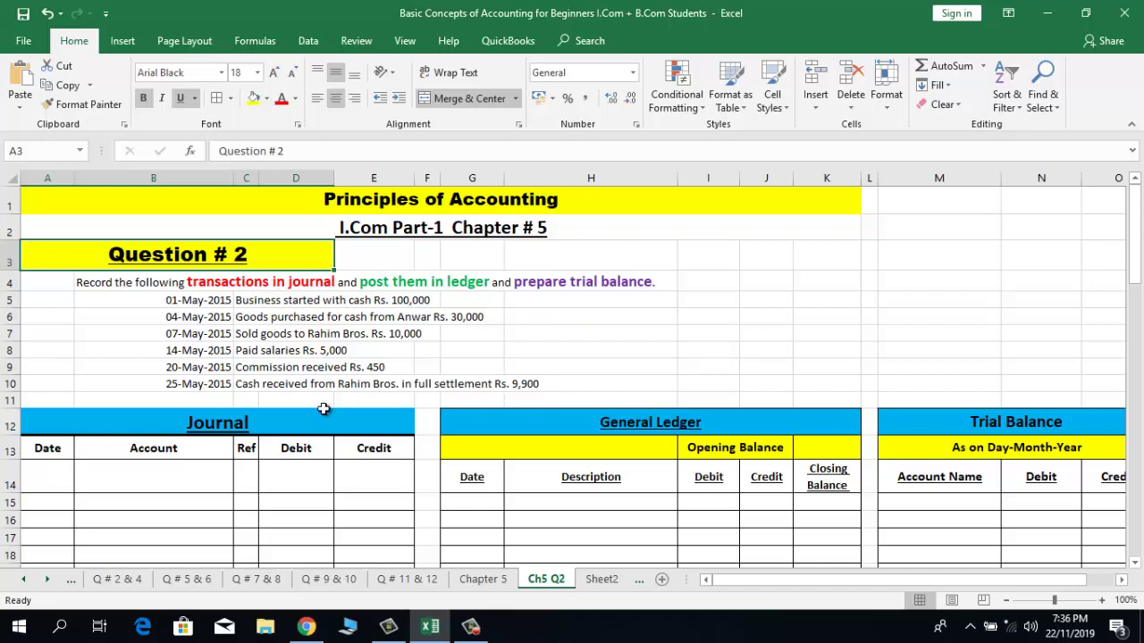
Step: Enter the date 01-May-15 in the first row of the journal's Date column
click(55, 481)
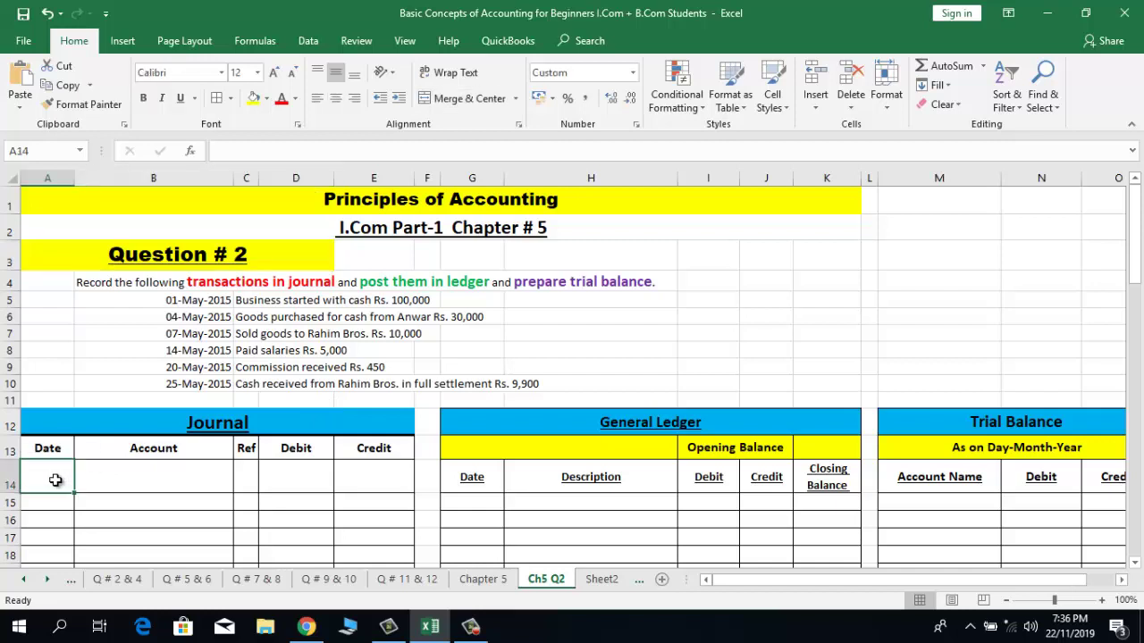
text(01-)
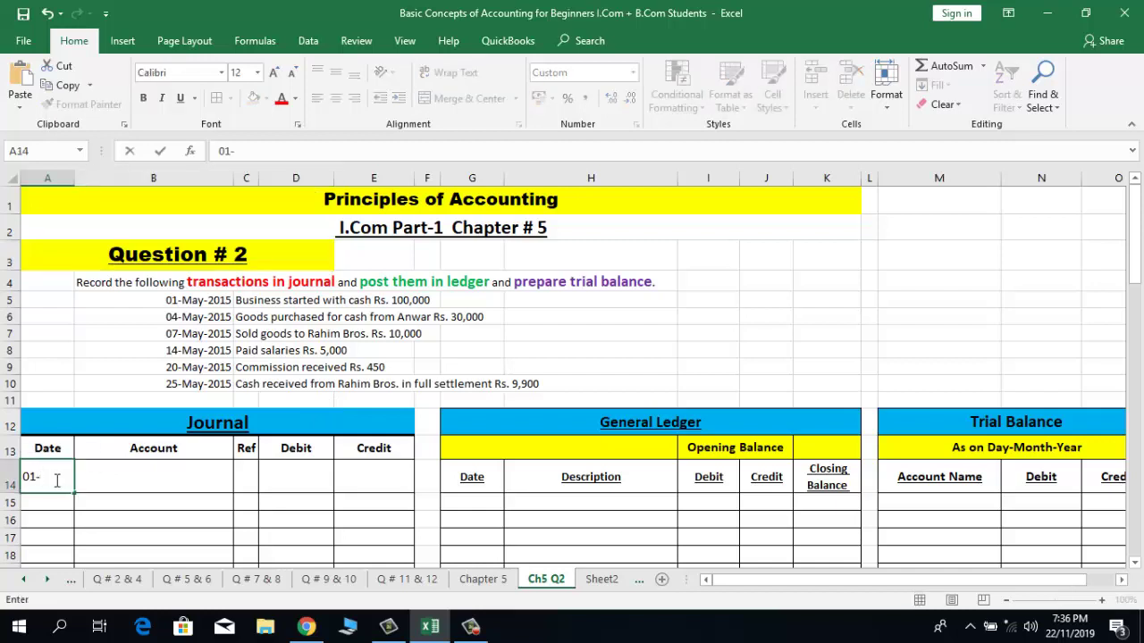
text(May-15)
key(Return)
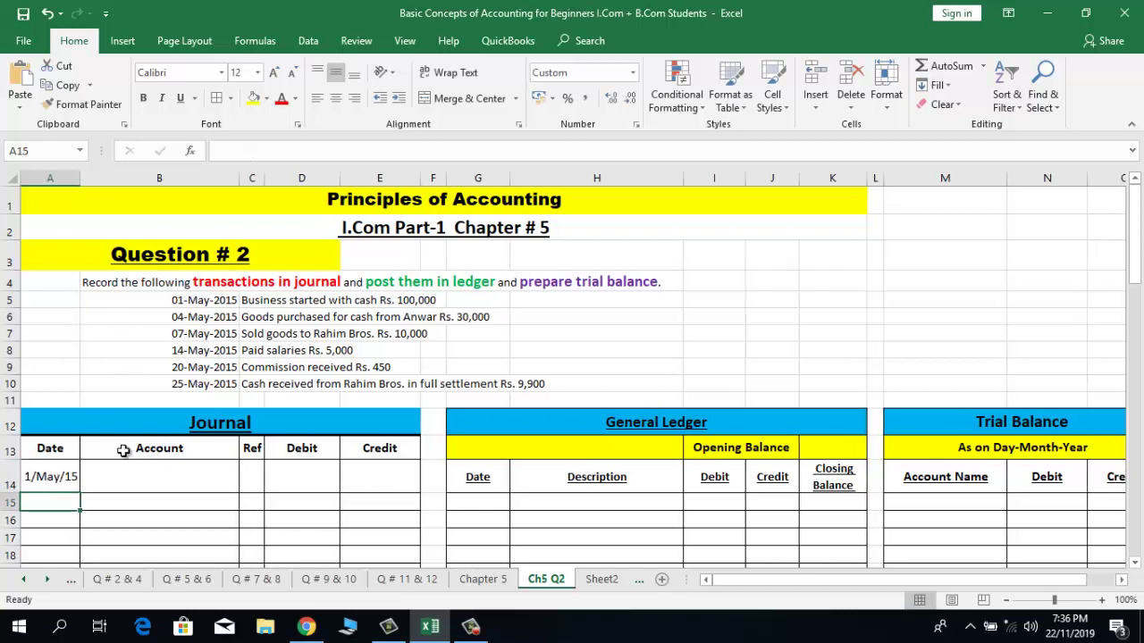
Step: Record Cash as the account for the first journal entry with a debit of 100000
click(143, 474)
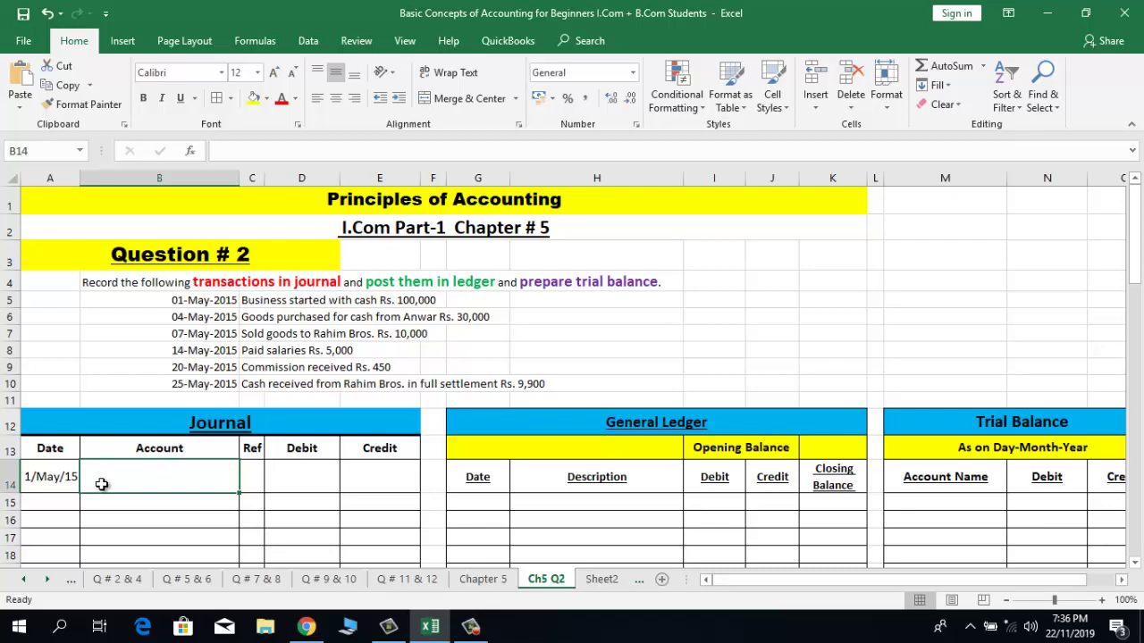
text(Cash)
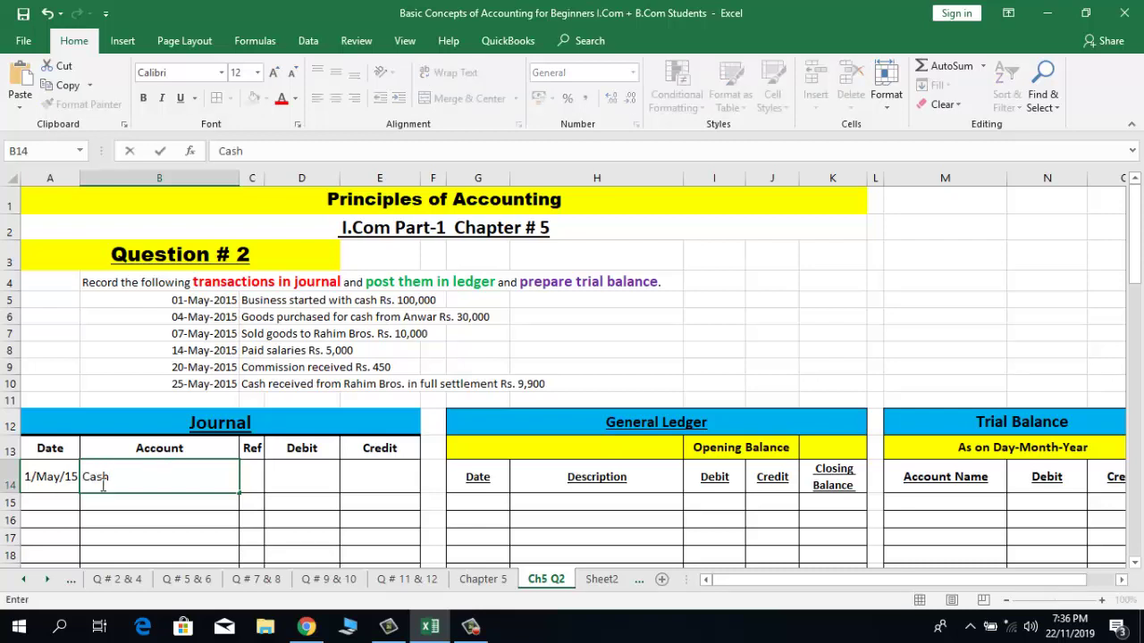
key(Tab)
key(Tab)
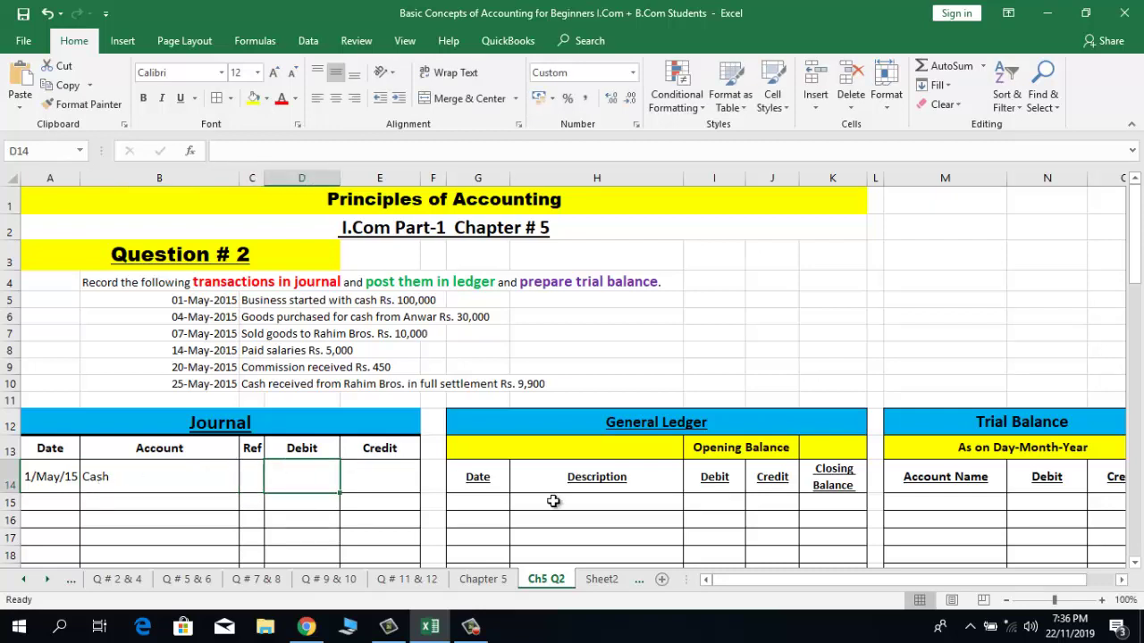
text(100000)
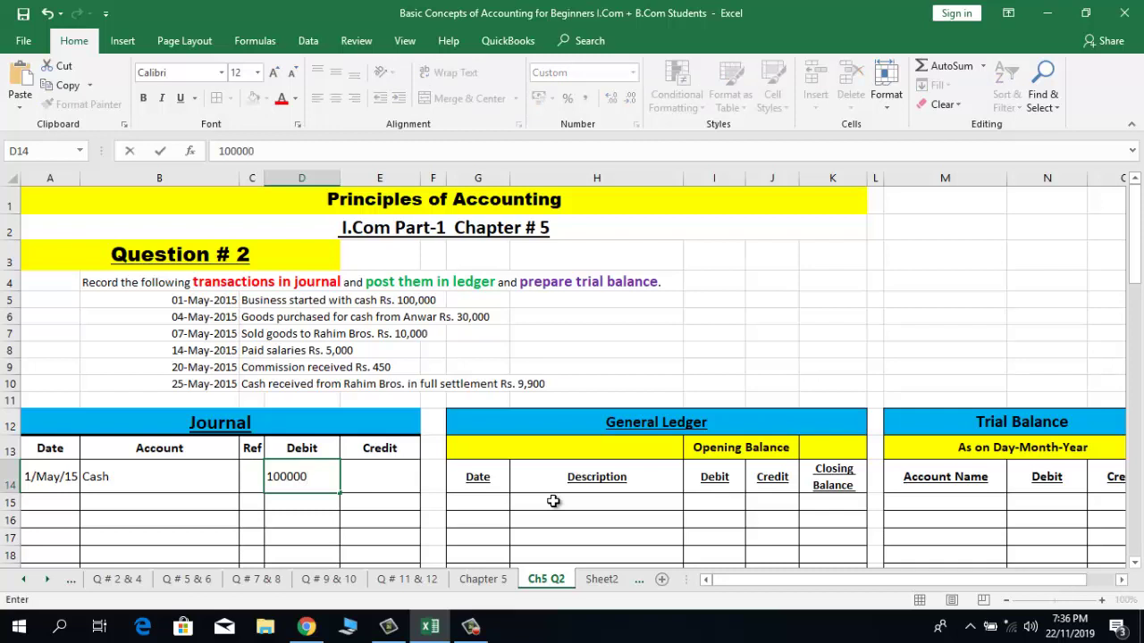
key(Return)
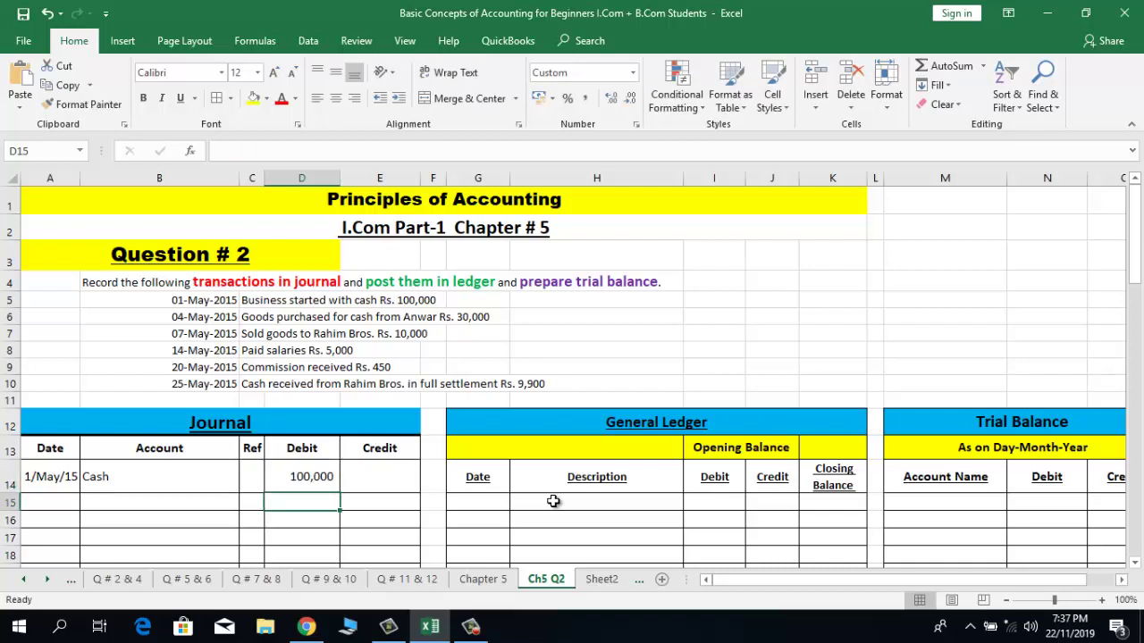
Step: Enter Capital as the account in the journal row below Cash
key(Left)
key(Left)
key(Left)
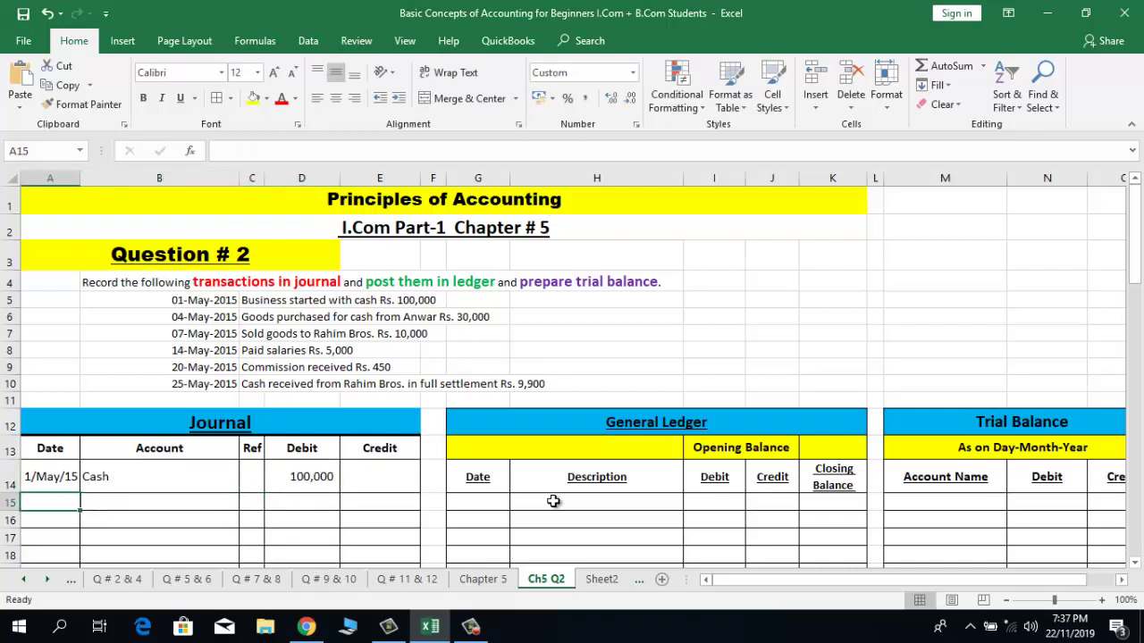
key(Right)
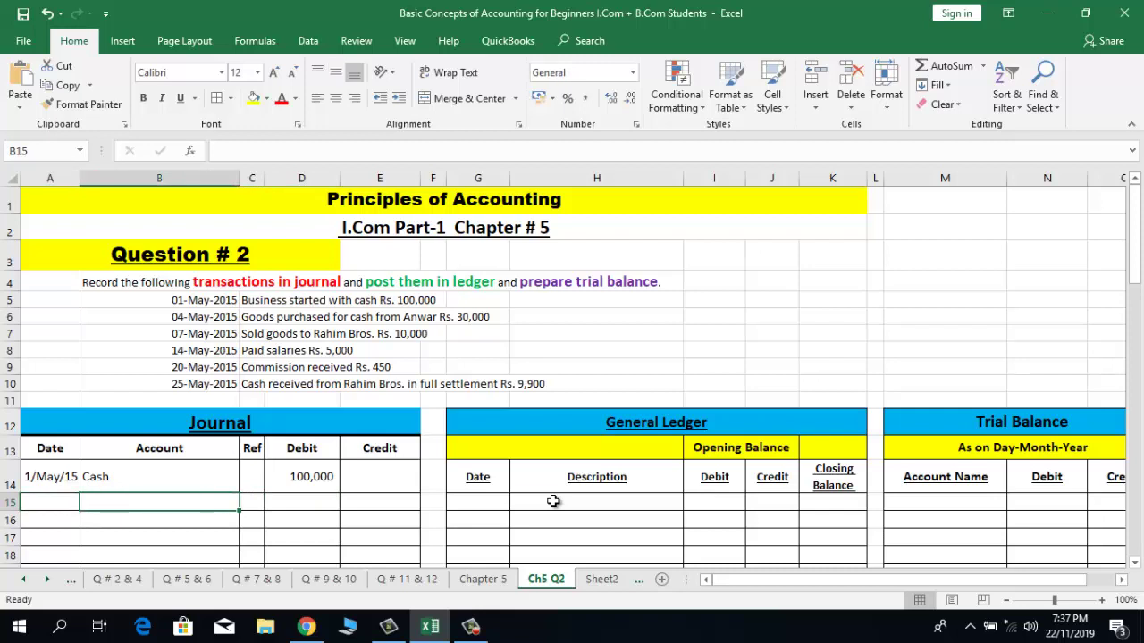
text(Capita)
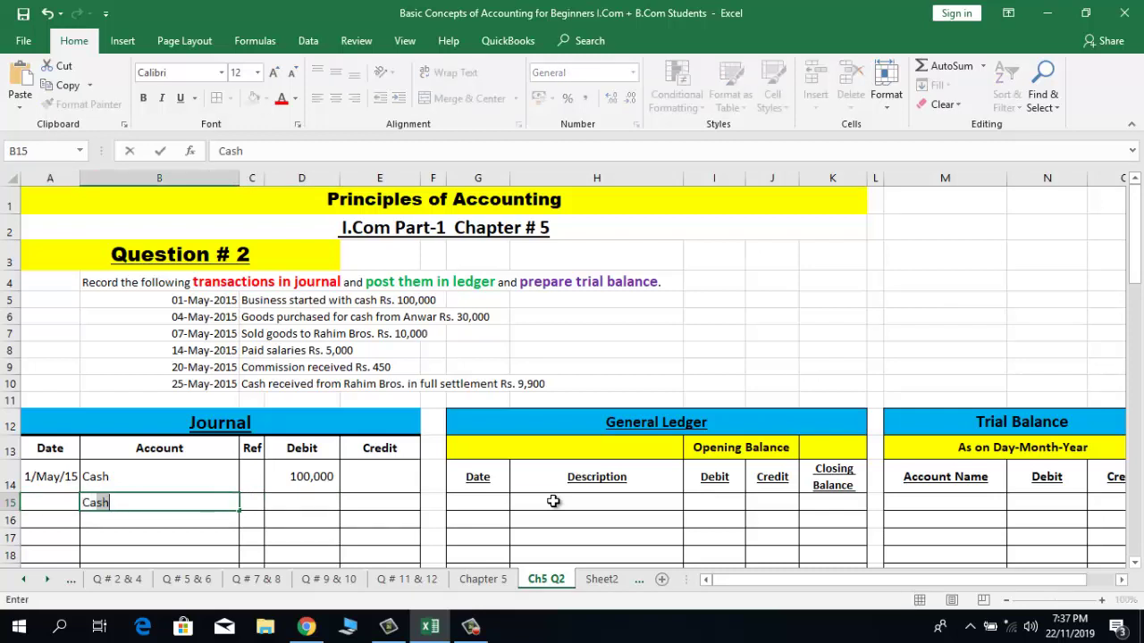
text(l)
key(Return)
key(Up)
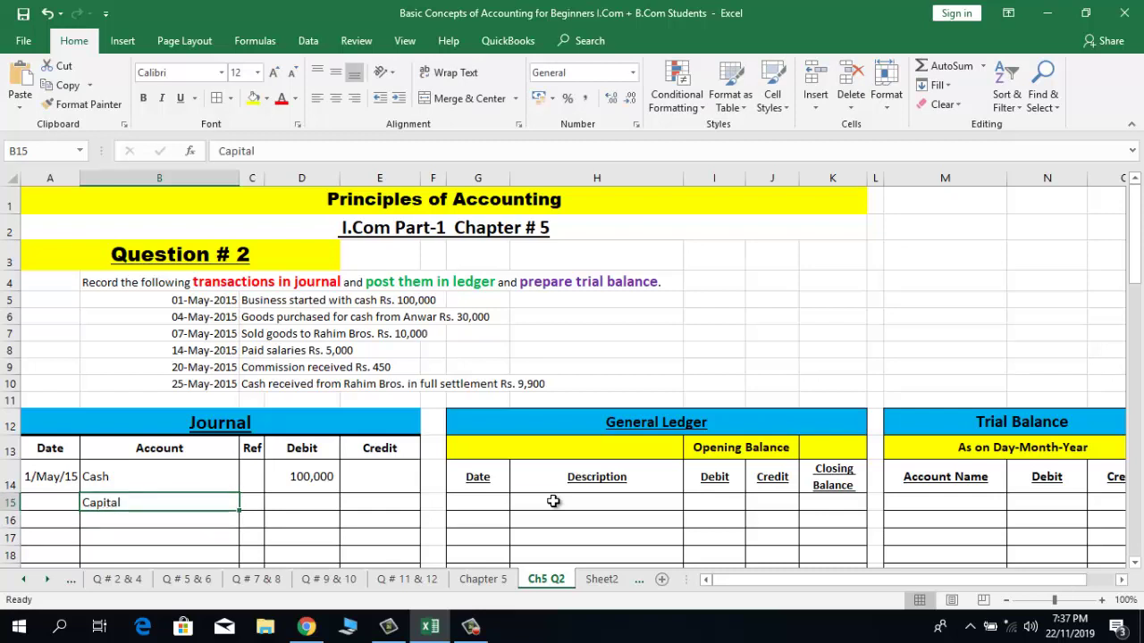
Step: Copy the Cash debit amount into the Credit column of the Capital row
key(Right)
key(Right)
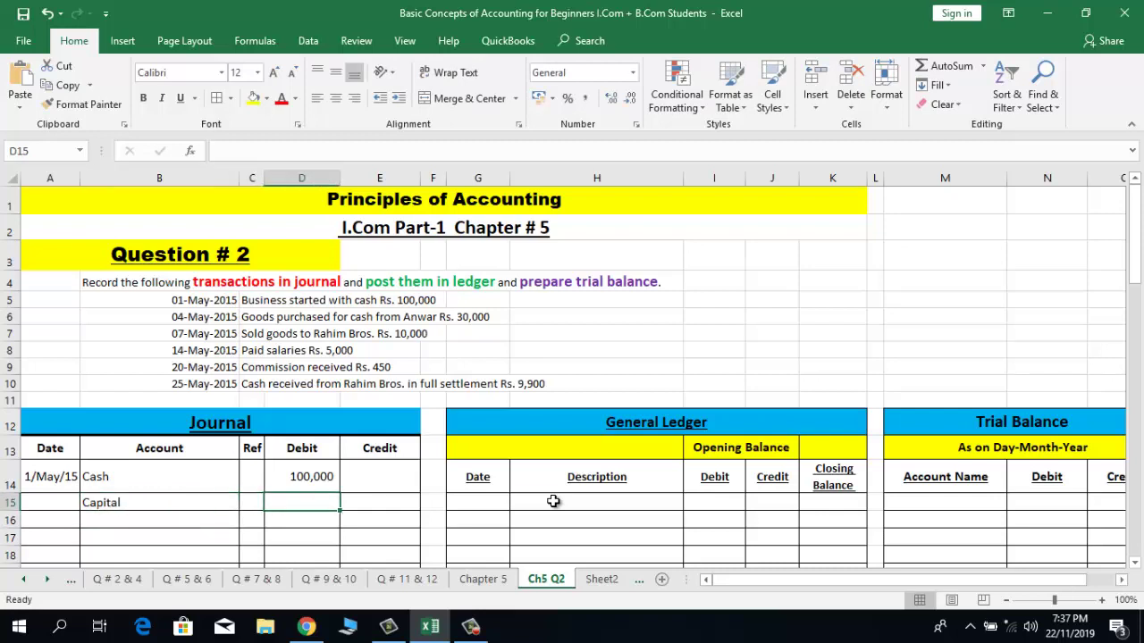
key(Up)
key(ctrl+c)
key(Right)
key(Down)
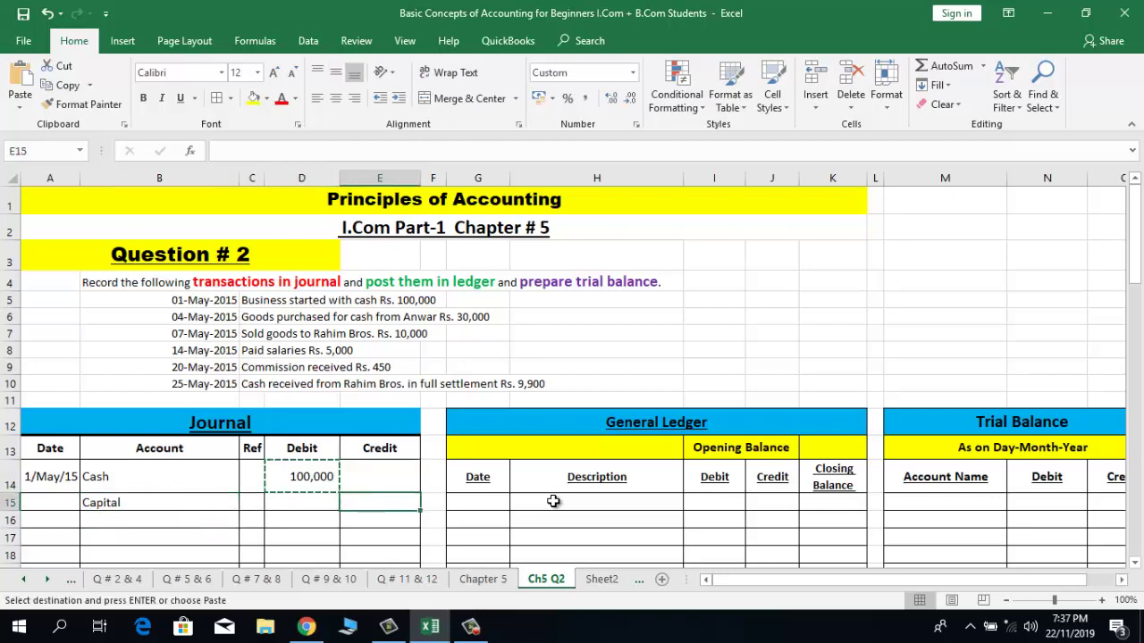
key(Return)
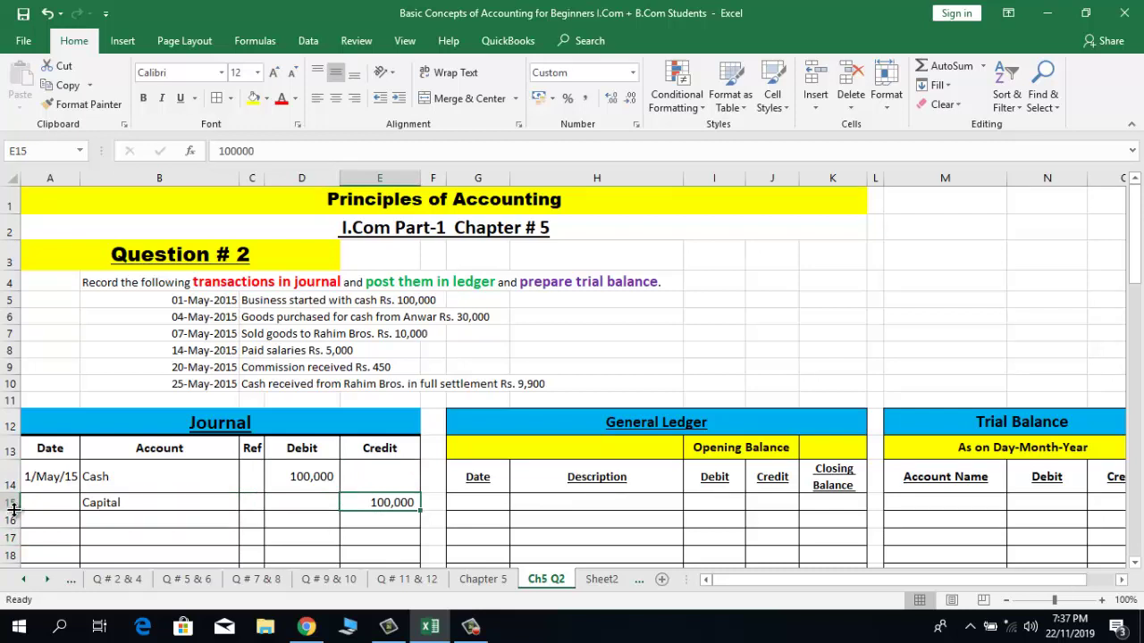
Step: Make row 15 slightly taller, and merge and center the date cell across the Cash and Capital rows
drag(10, 519, 10, 526)
click(48, 480)
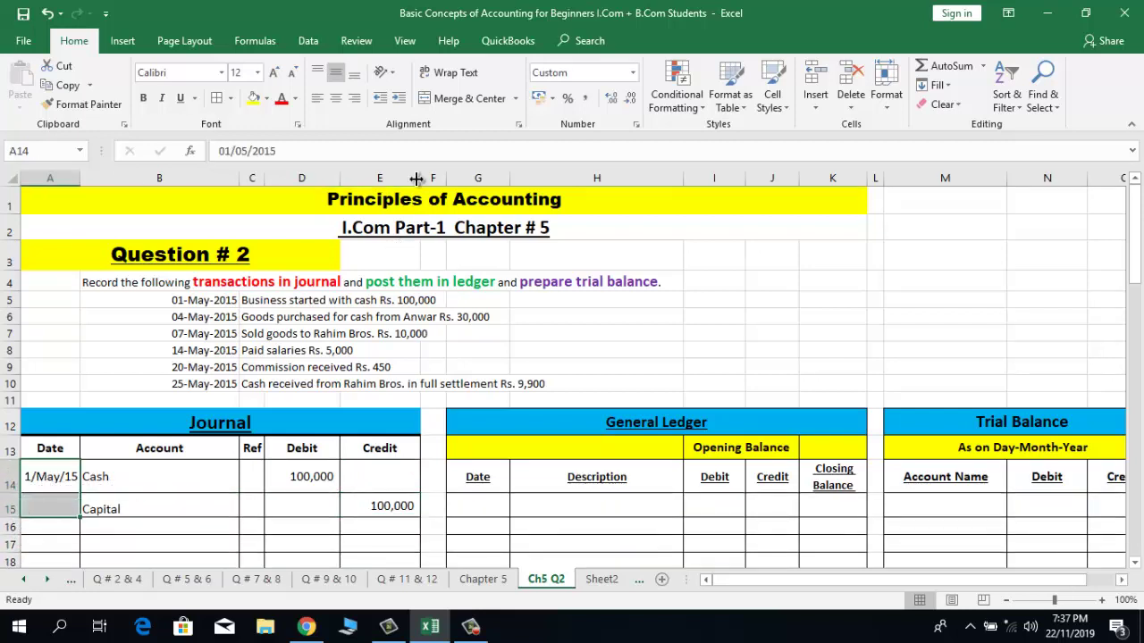
click(430, 105)
Step: Add the narration "Started Business With Cash" in cell A16, below the first journal entry
click(159, 525)
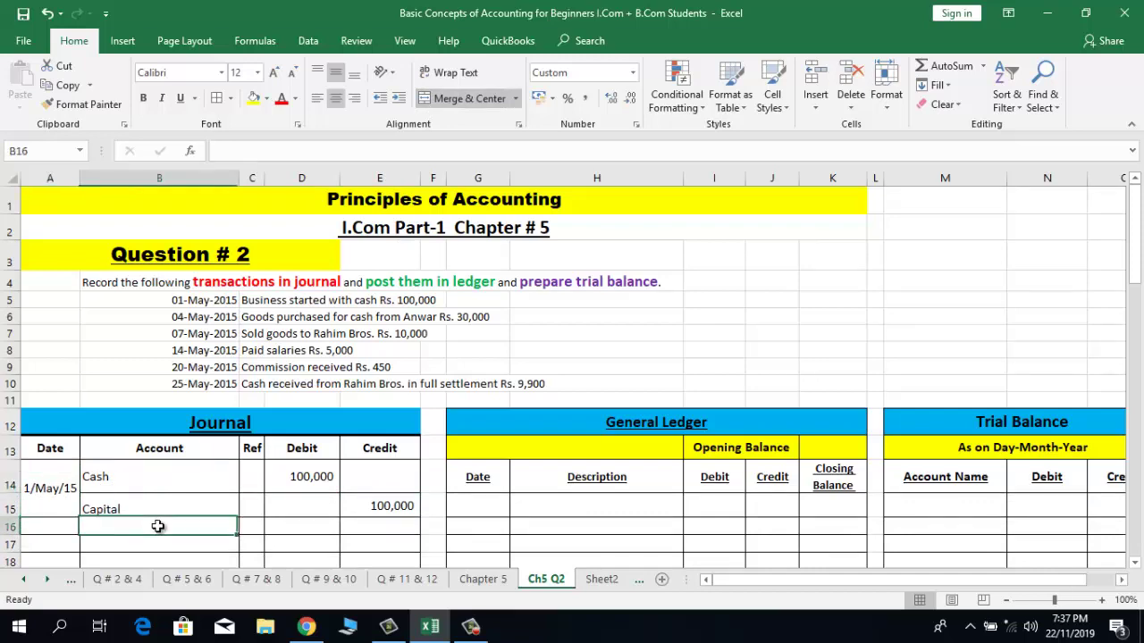
key(Down)
key(Down)
key(Down)
key(Up)
key(Up)
key(Up)
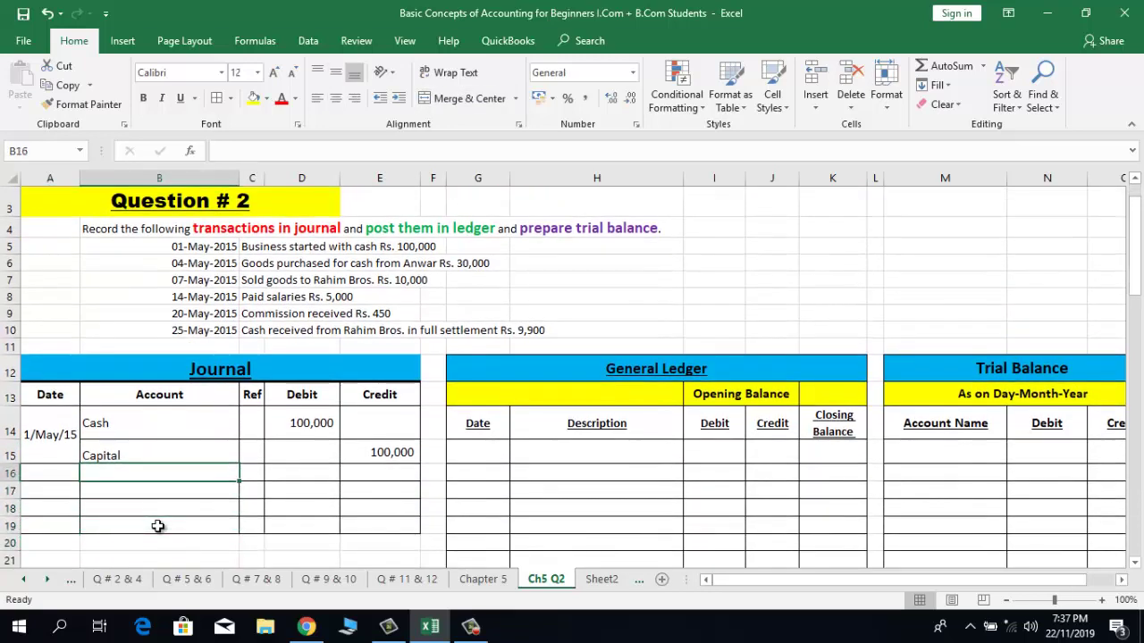
key(Left)
text(Sta)
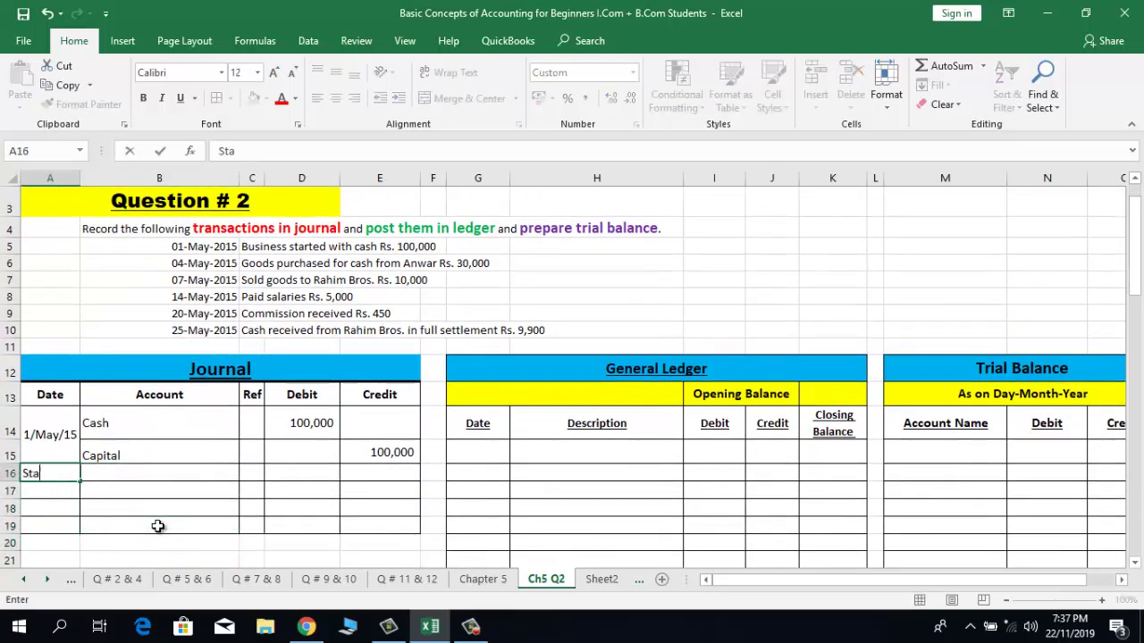
text(rted Business)
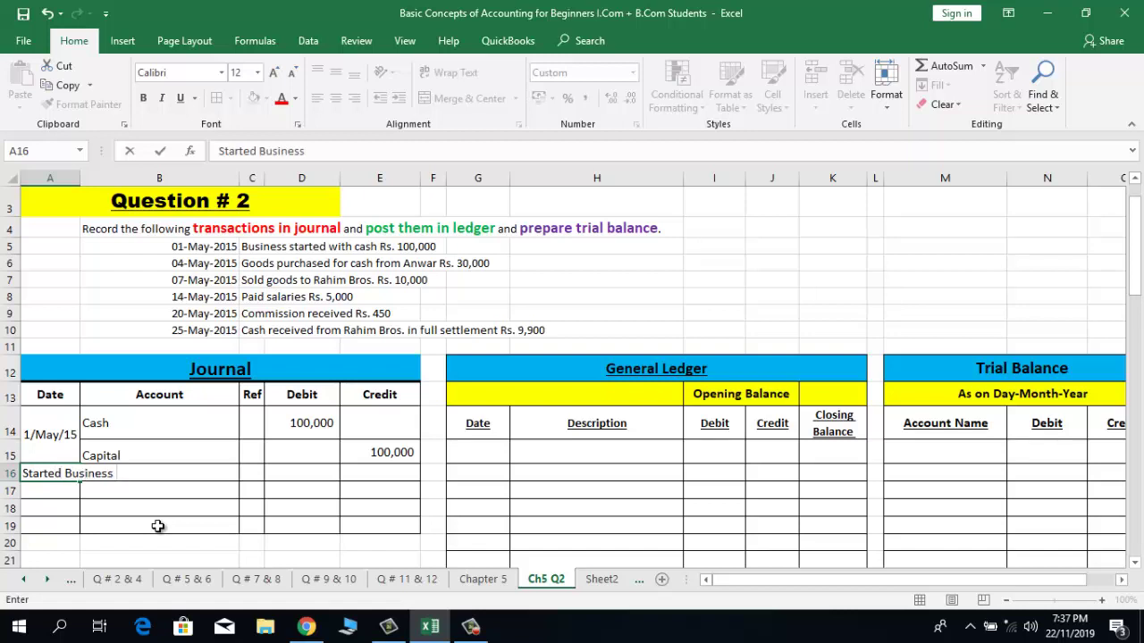
text( With Cash)
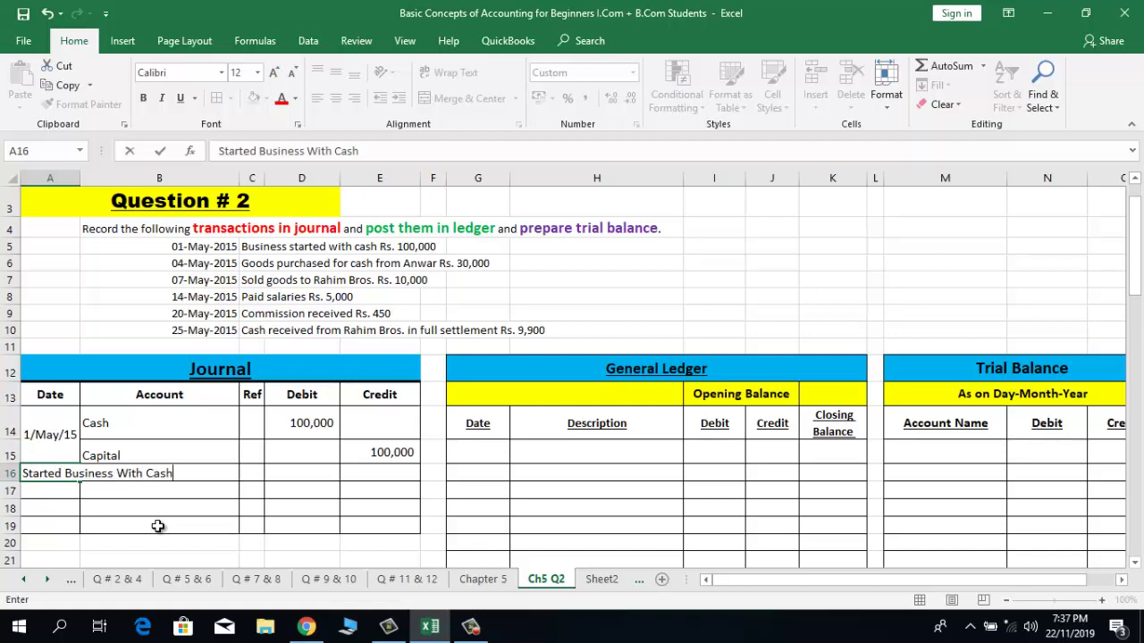
key(Return)
key(Up)
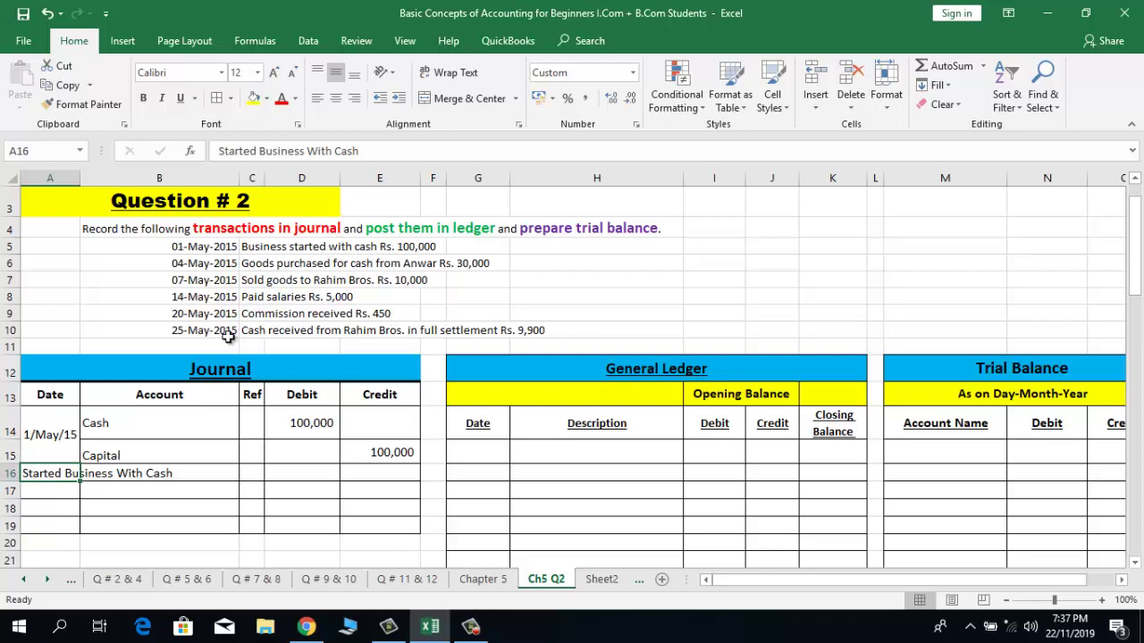
click(190, 423)
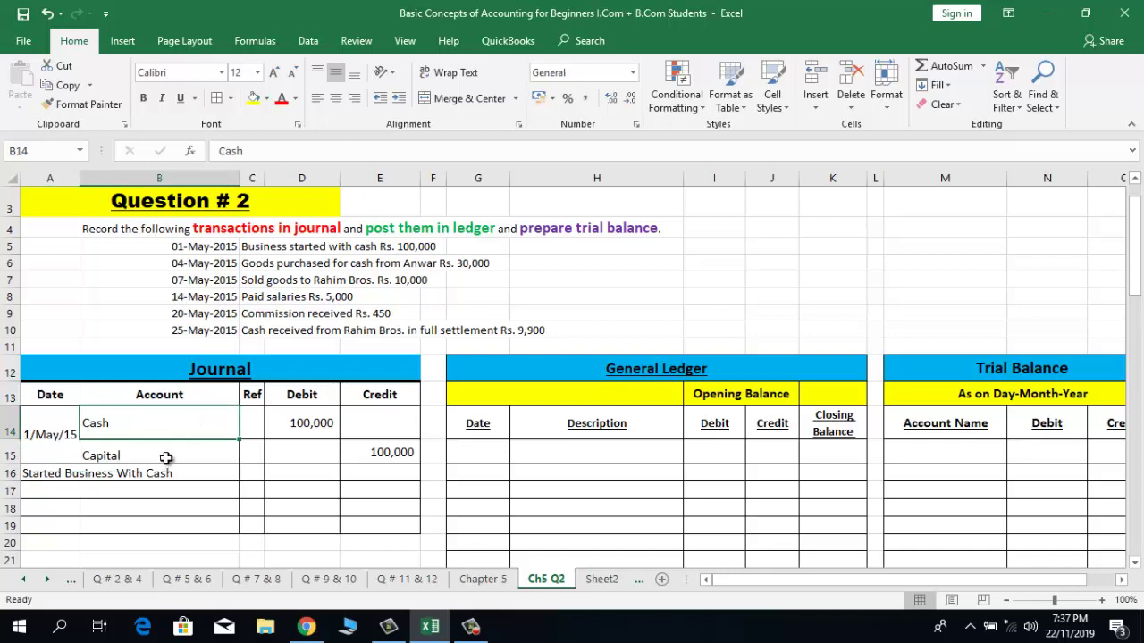
click(134, 460)
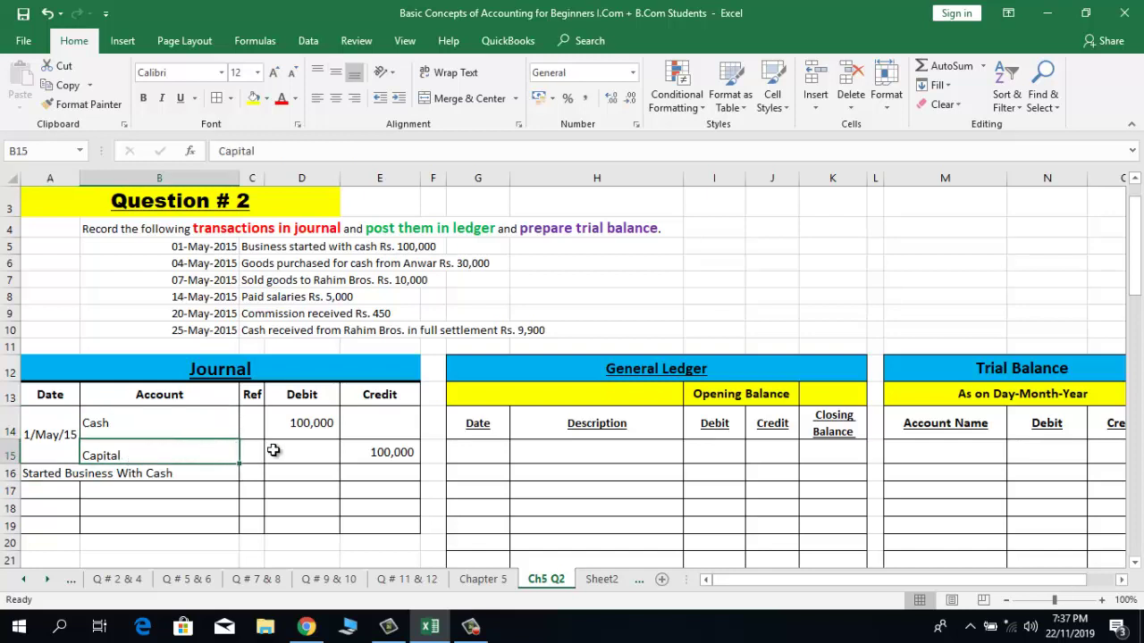
click(374, 453)
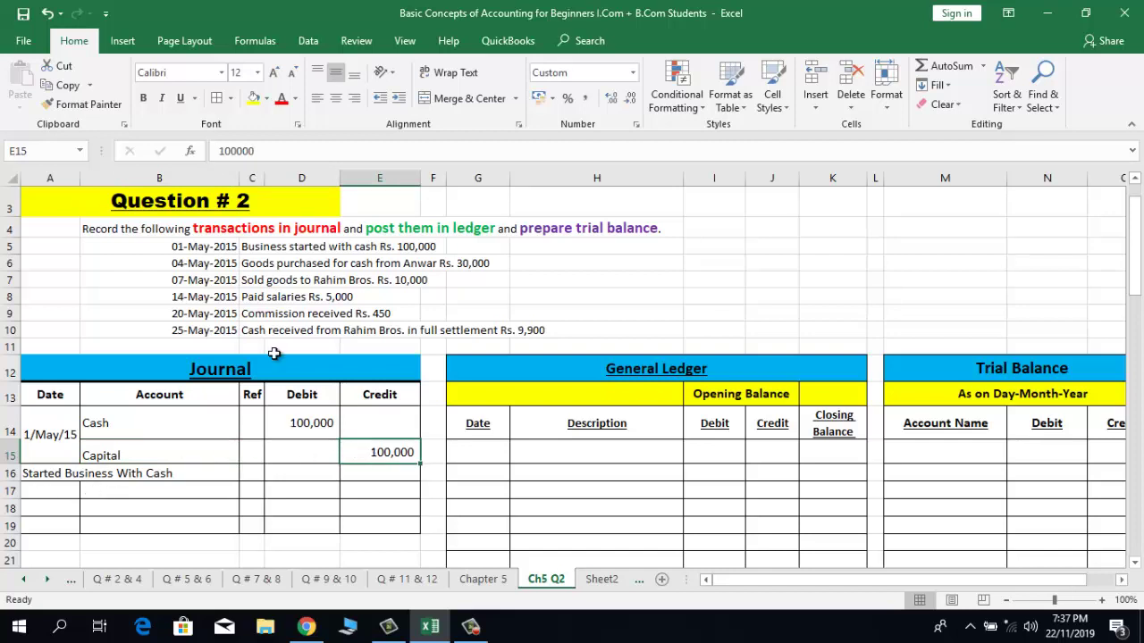
Step: Enter the date 04-May-15 for the second journal entry in cell A17
click(40, 499)
text(06)
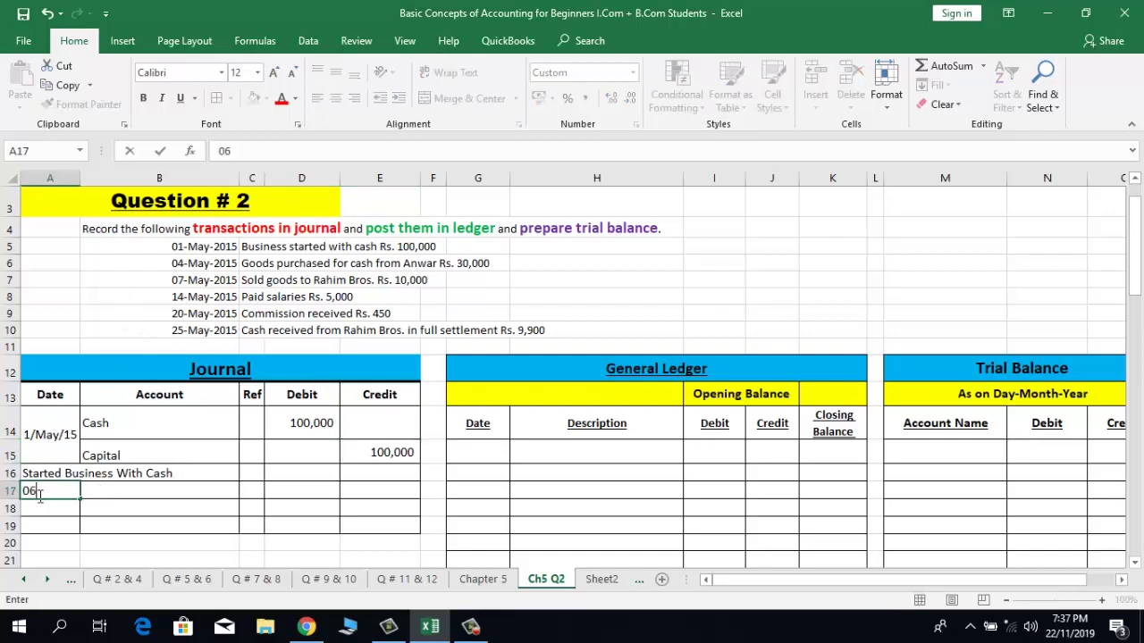
key(BackSpace)
text(4)
text(-)
text(May)
text(-)
text(15)
key(Tab)
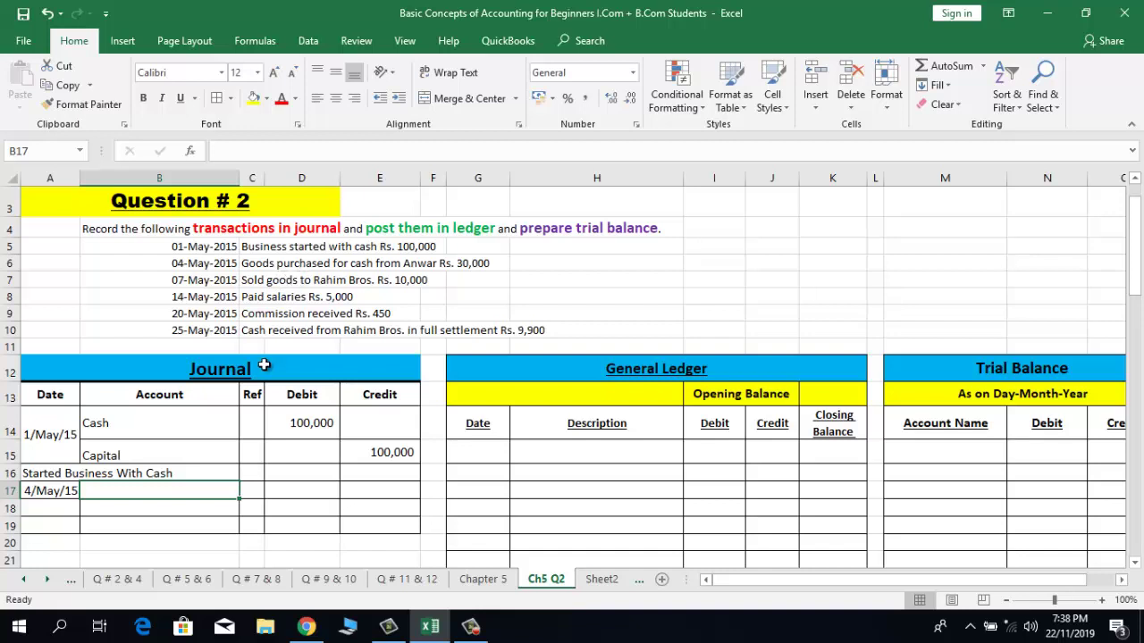
Step: Record Purchases A/c as the account for the second journal entry with a debit of 30000
text(Pu)
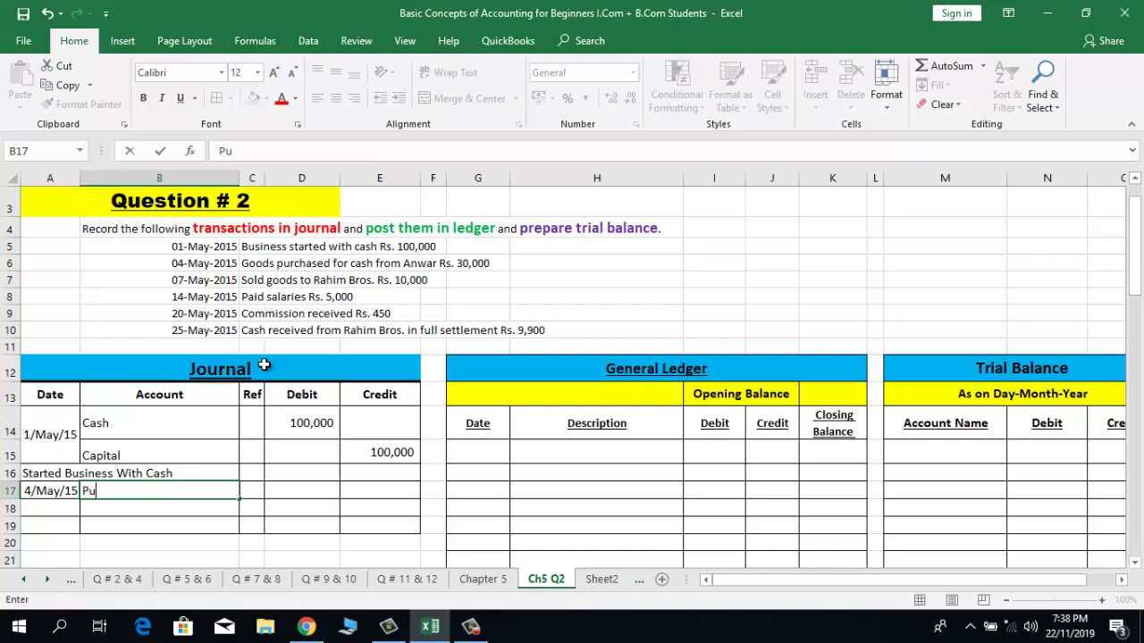
text(rchases A/c)
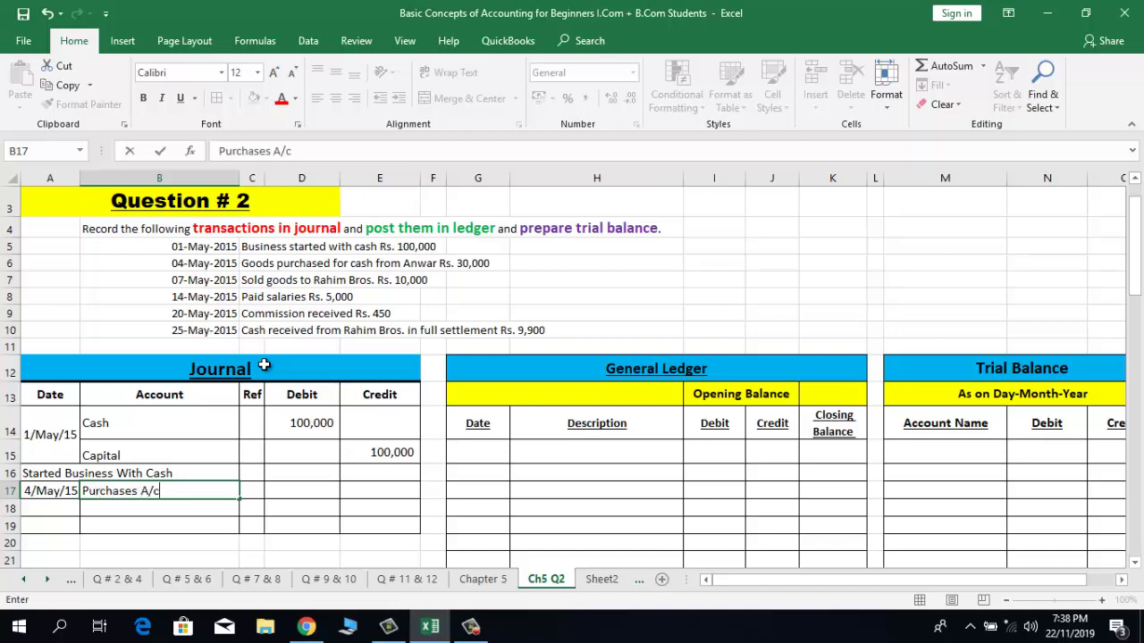
key(Tab)
key(Tab)
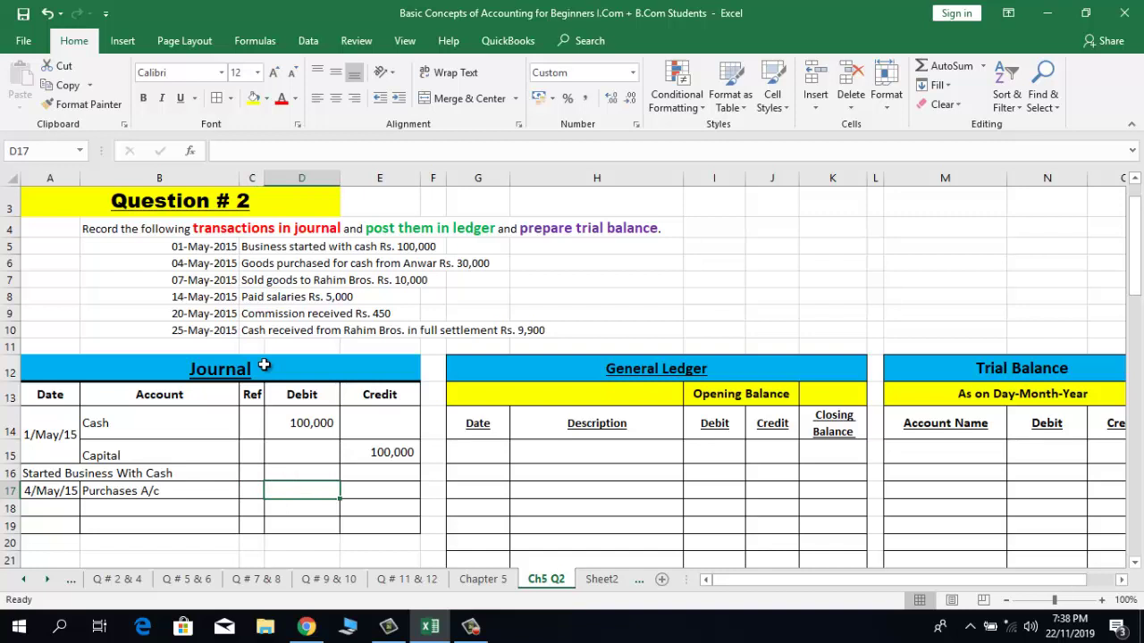
text(30000)
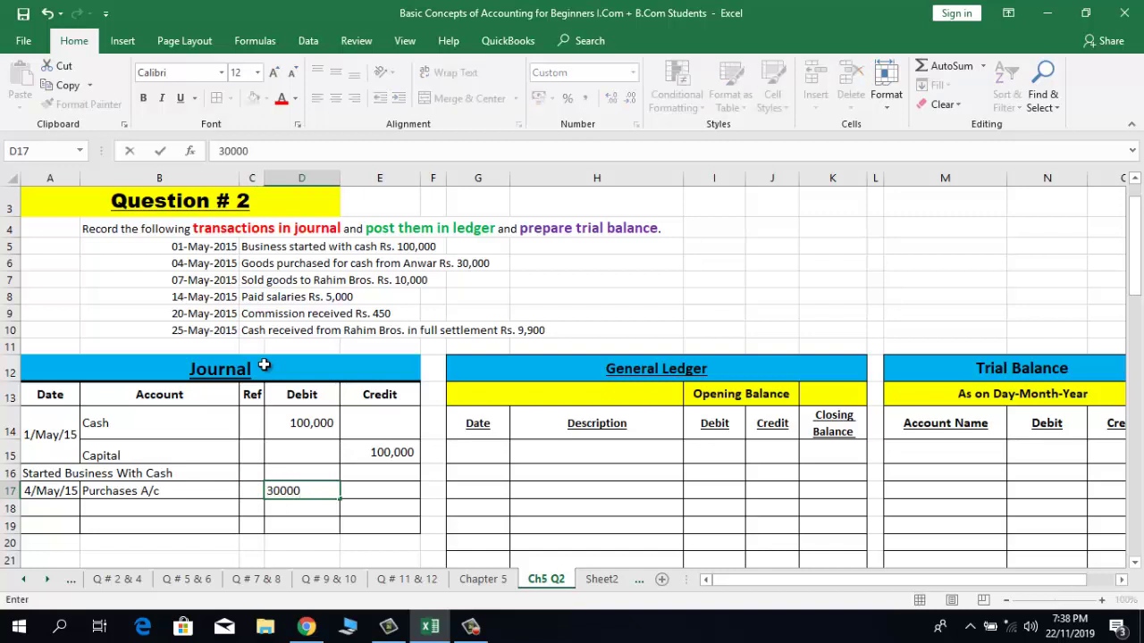
key(Return)
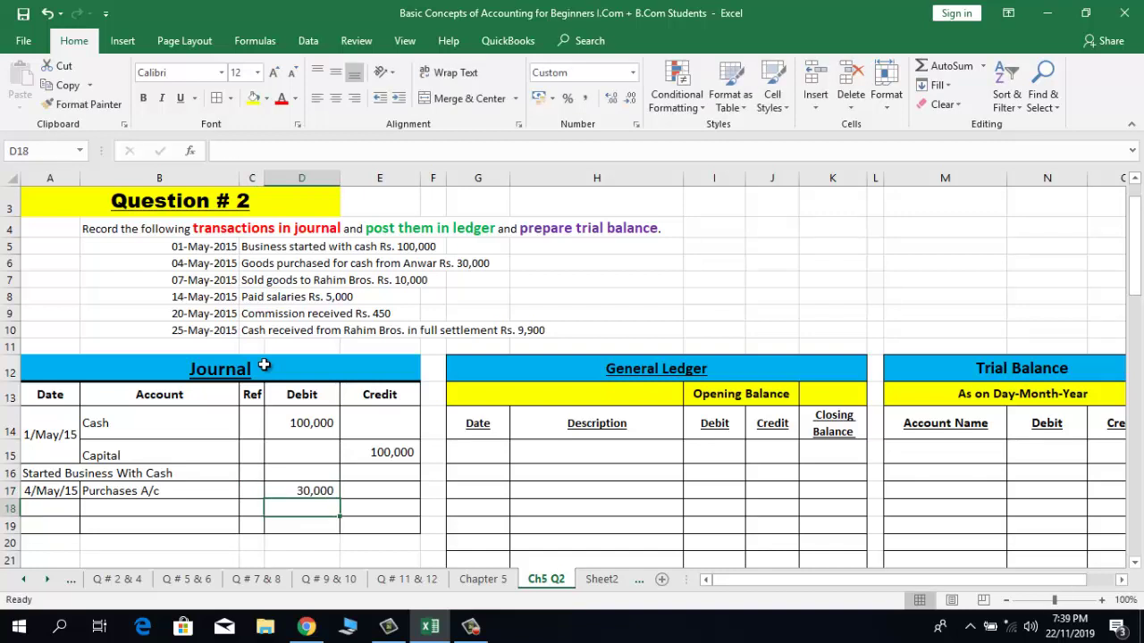
Step: Enter Cash as the account in the journal row below Purchases A/c
key(Left)
key(Left)
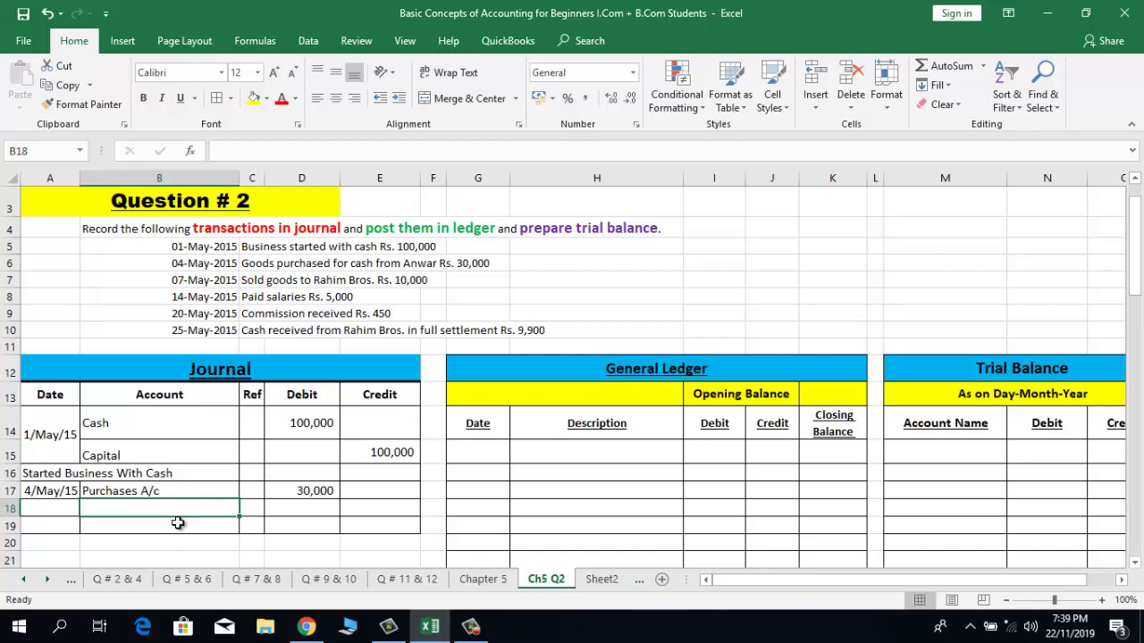
text(Cash)
key(Tab)
key(Tab)
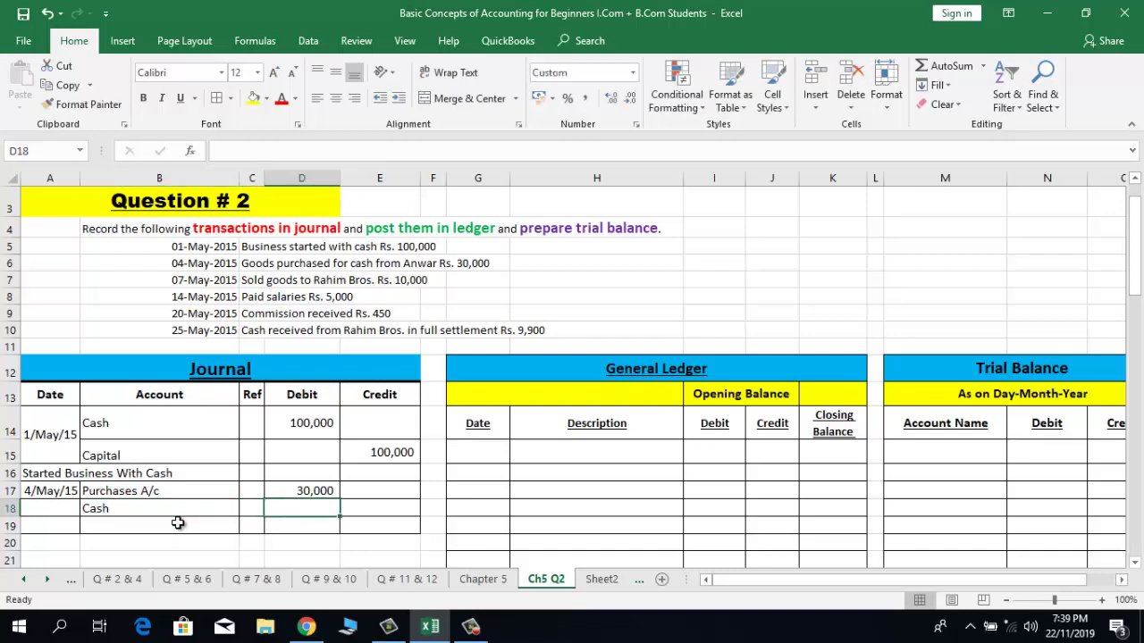
Step: Copy the Purchases A/c debit amount into the Credit column of the Cash row below it
key(Up)
key(ctrl+c)
key(Down)
key(Right)
key(Return)
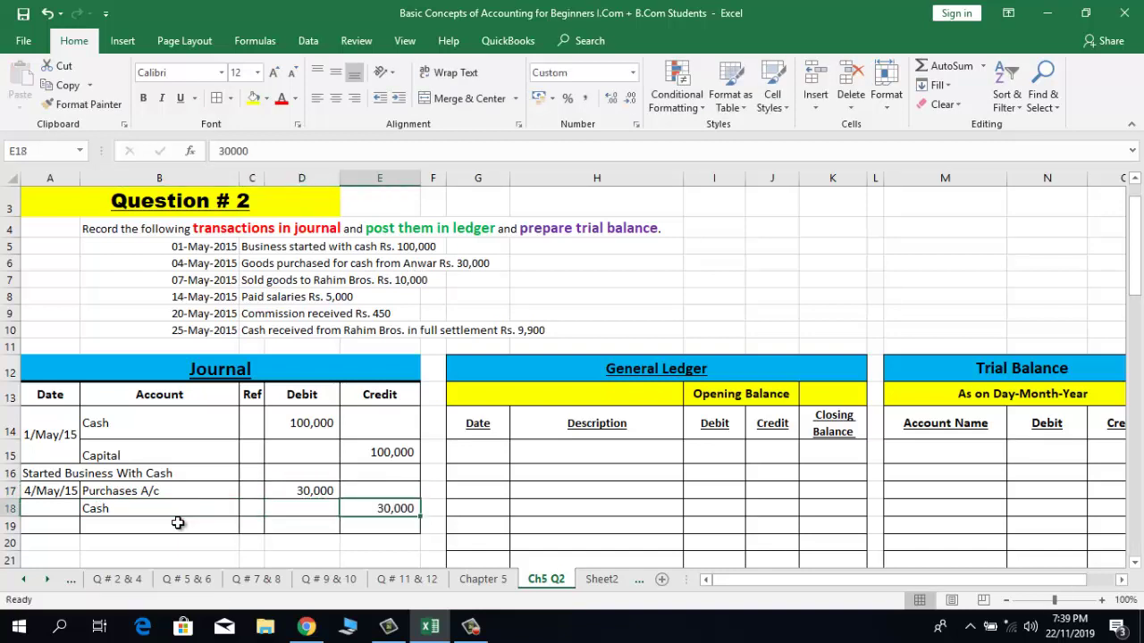
Step: Merge and center the second journal entry's date across cells A17 and A18
key(Left)
key(Left)
key(Left)
key(Left)
key(Up)
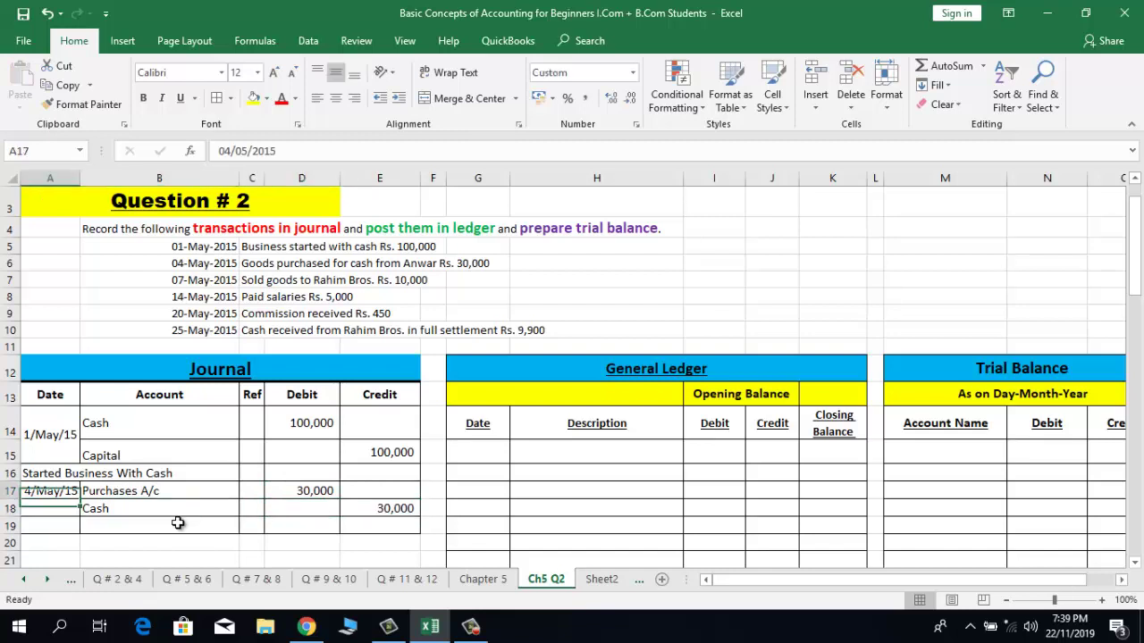
key(shift+Down)
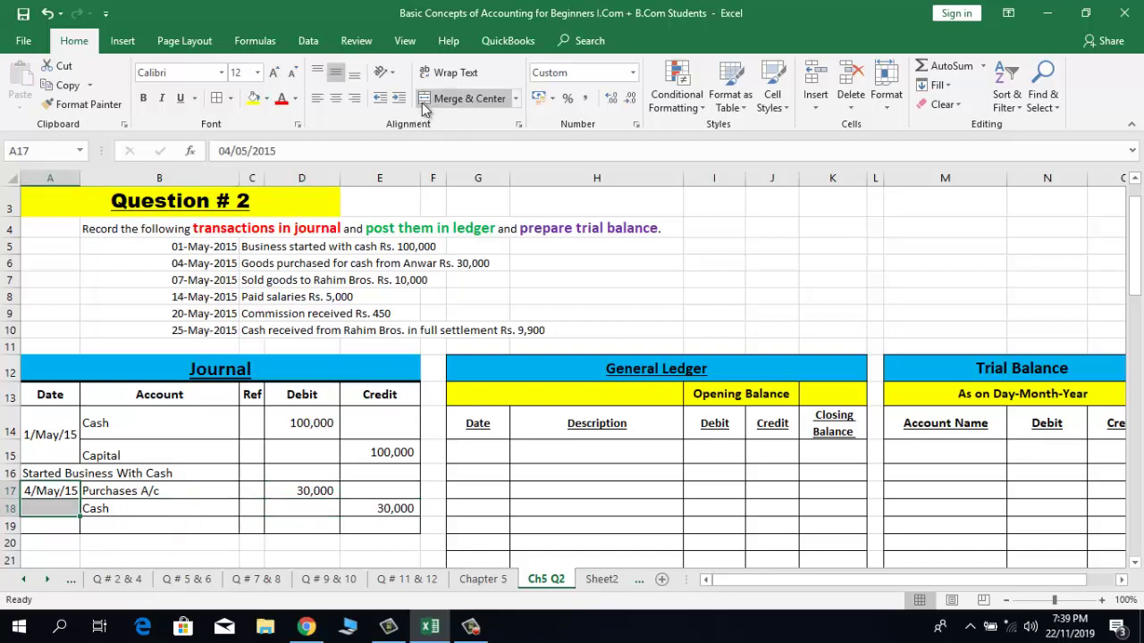
click(466, 98)
Step: Copy the empty bordered journal row A19:E19 down into rows 20 to 26 to extend the journal table
click(59, 525)
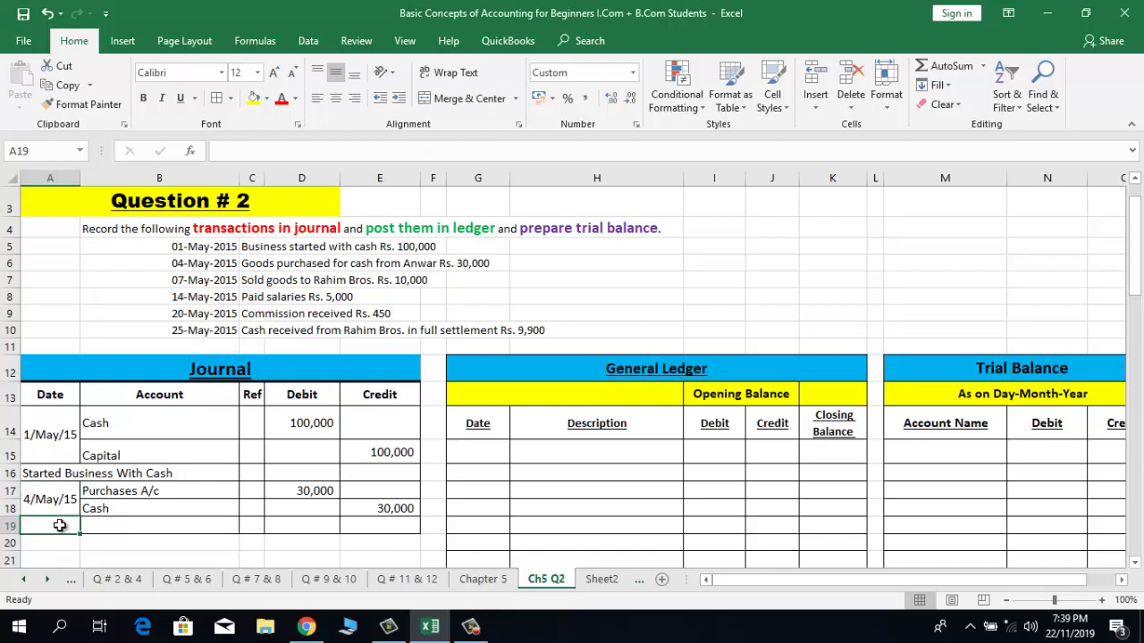
key(shift+Right)
key(shift+Right)
key(shift+Right)
key(shift+Right)
key(shift+Right)
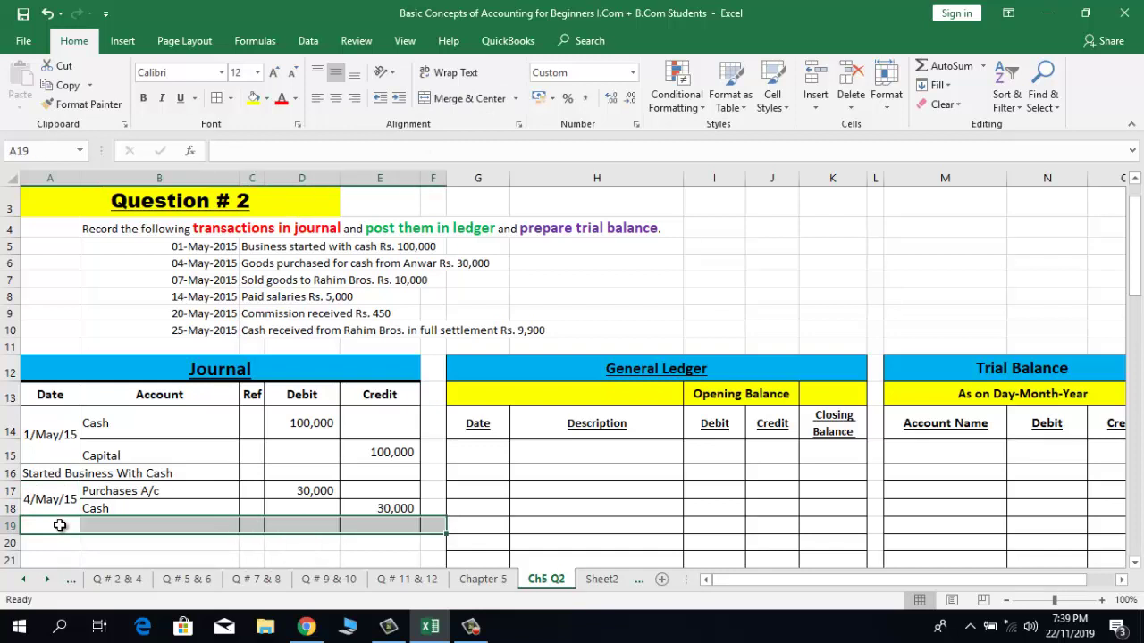
key(shift+Left)
key(ctrl+c)
key(Down)
key(shift+Right)
key(shift+Right)
key(shift+Right)
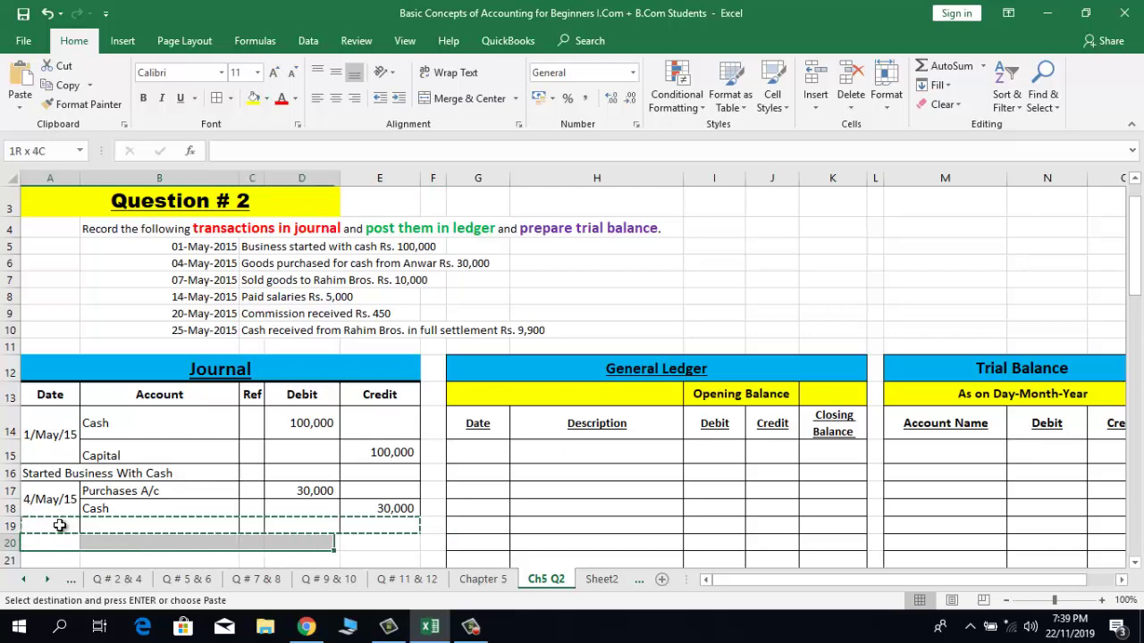
key(shift+Right)
key(shift+Right)
key(shift+Left)
key(shift+Down)
key(shift+Down)
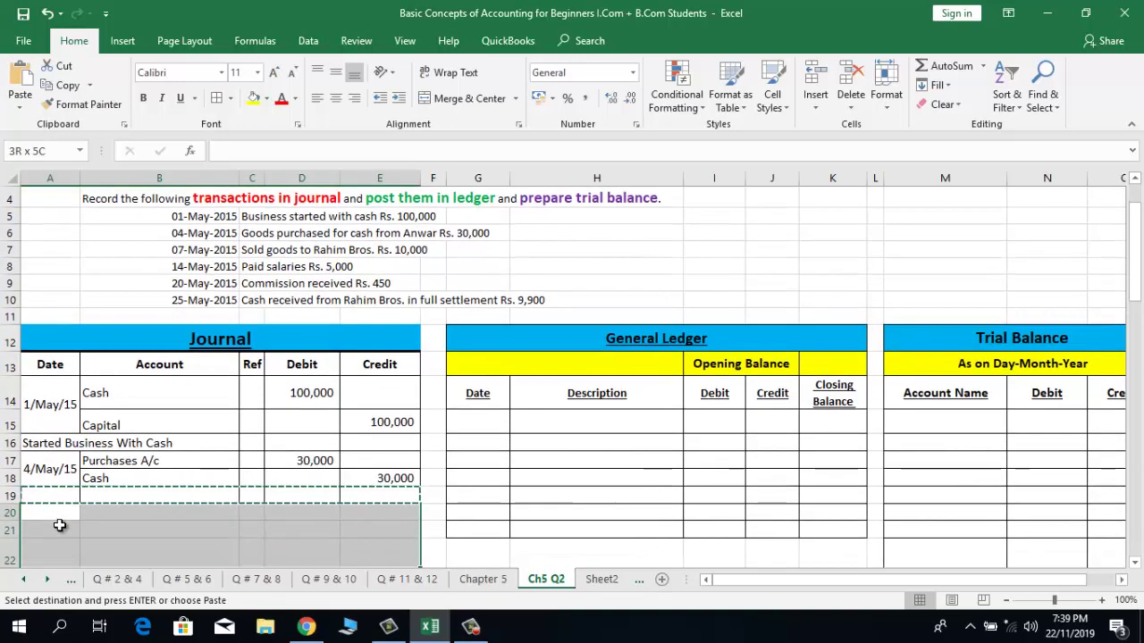
key(shift+Down)
key(shift+Down)
key(shift+Down)
key(Return)
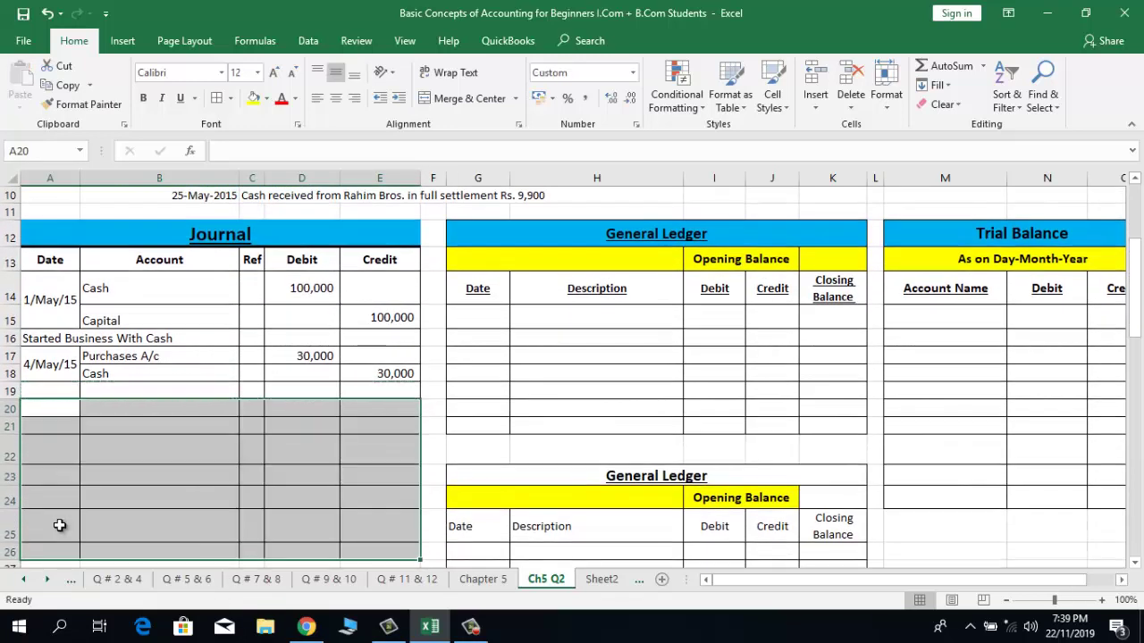
Step: Enter the narration "Purchases by Cash" in cell A19 below the second journal entry
key(Up)
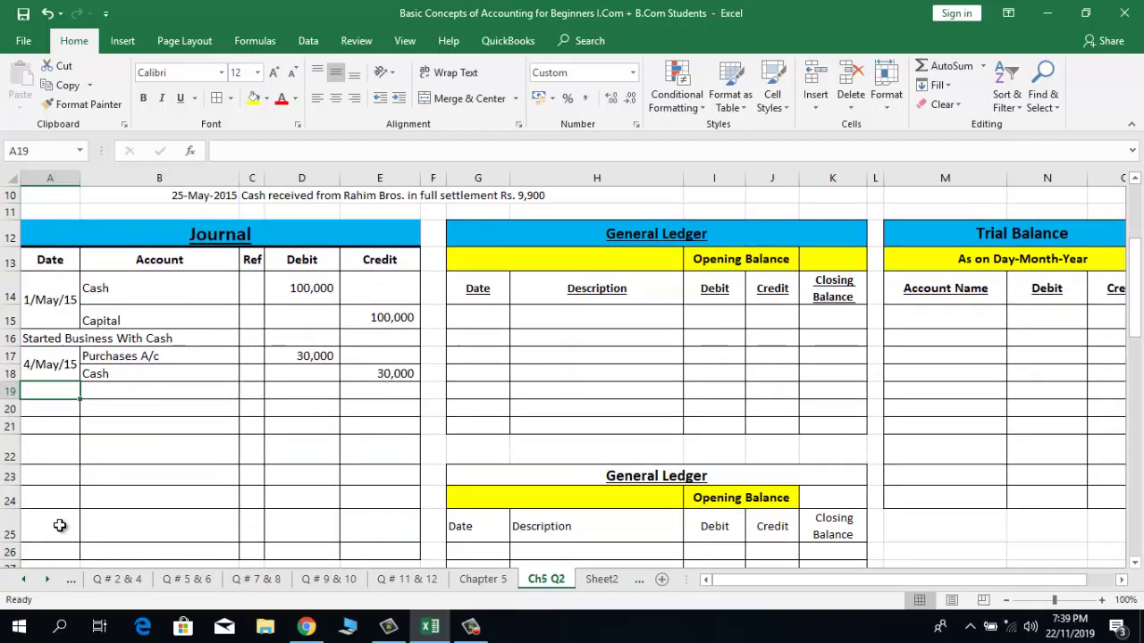
text(Pur)
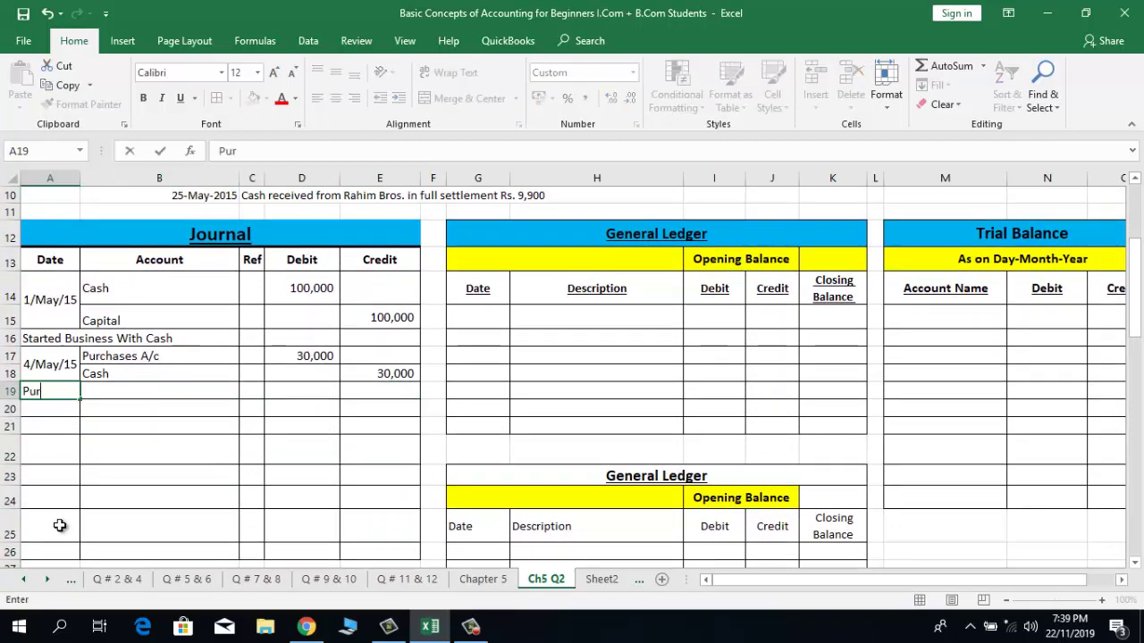
text(chases by Casj)
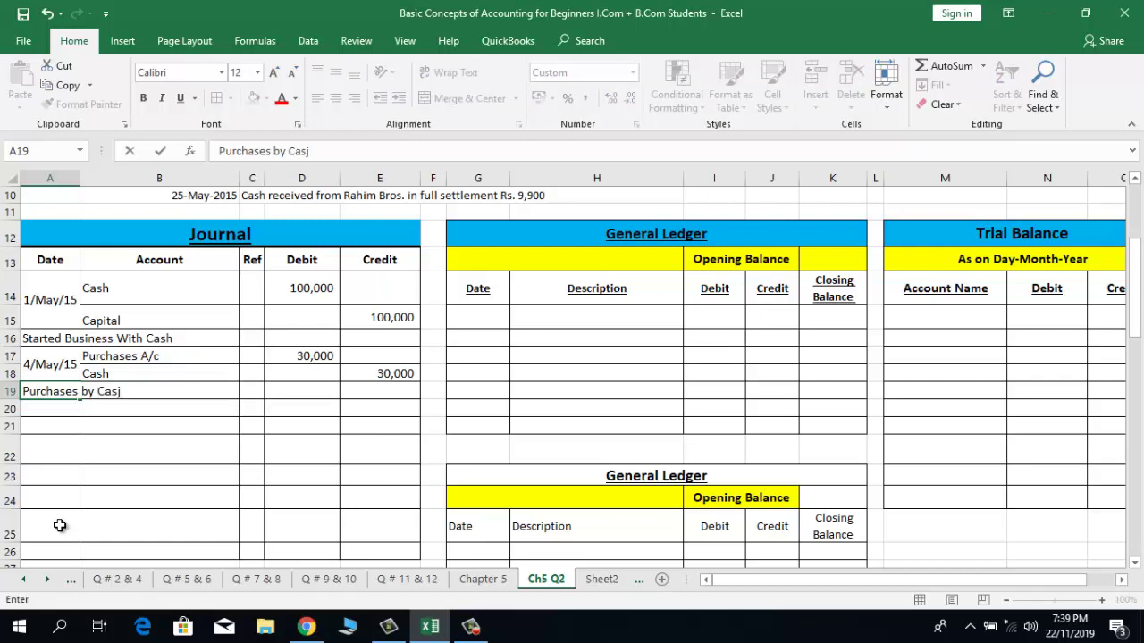
key(Up)
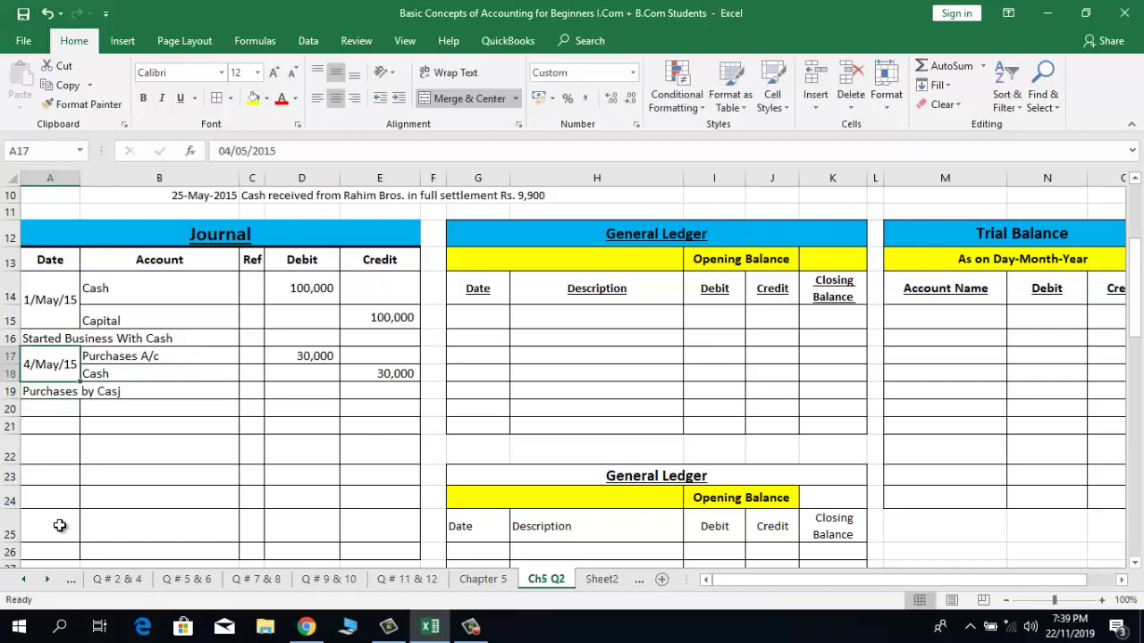
key(Down)
key(F2)
key(BackSpace)
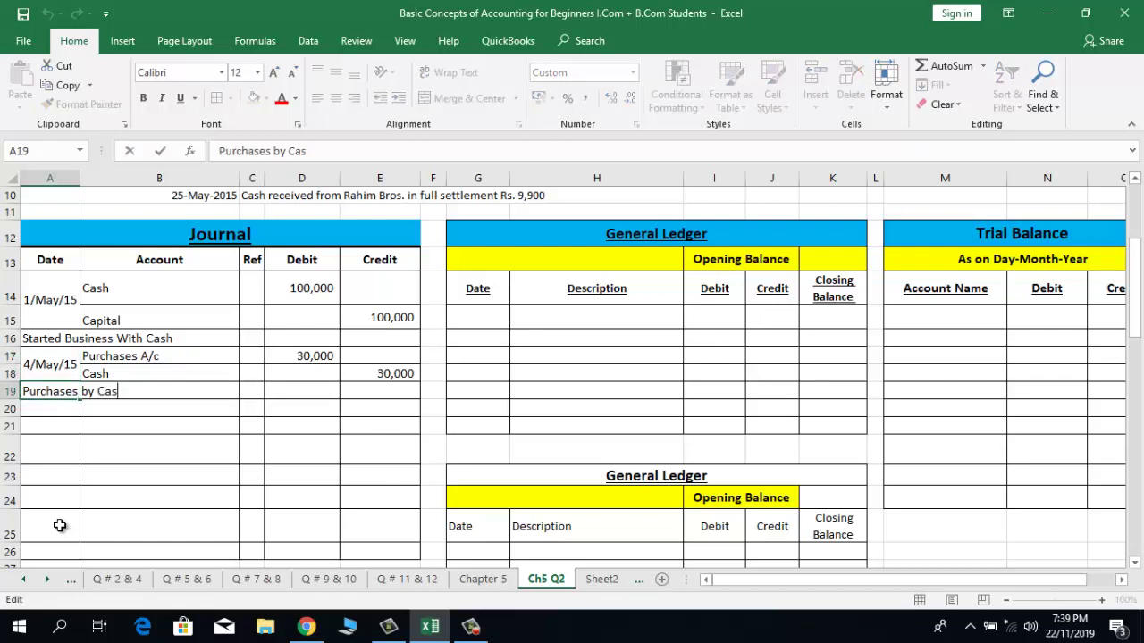
text(h)
key(Return)
Step: Examine the 07-May-2015 transaction in the question's list to decide which accounts to debit and credit
key(Up)
key(Up)
key(Up)
key(Up)
key(Up)
key(Up)
key(Up)
key(Up)
key(Up)
key(Up)
key(Up)
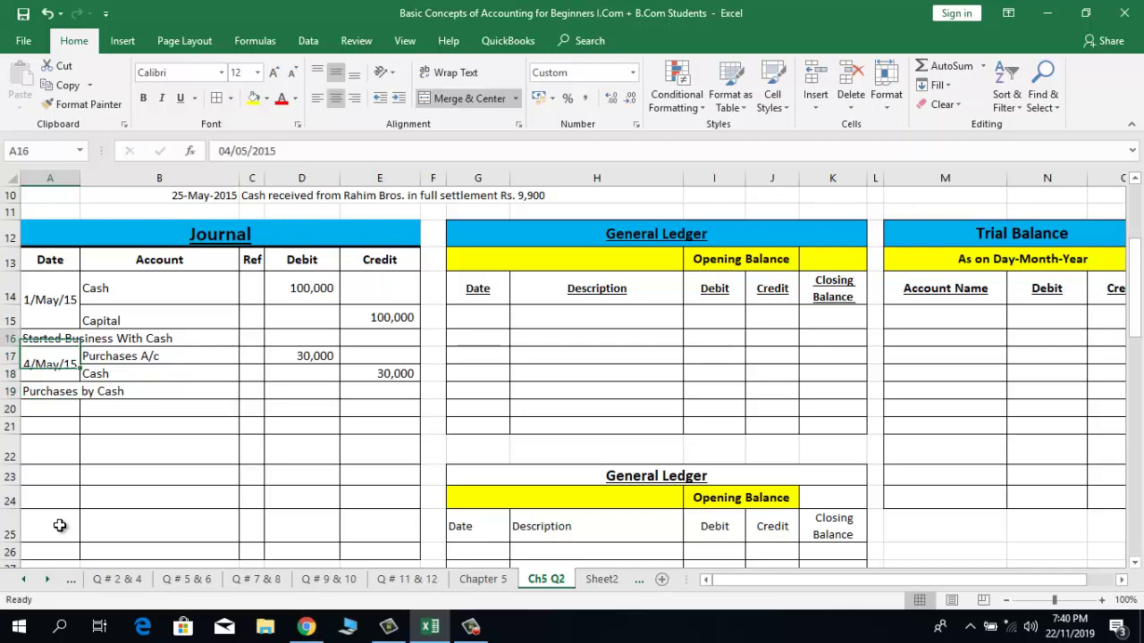
key(Up)
key(Up)
key(Up)
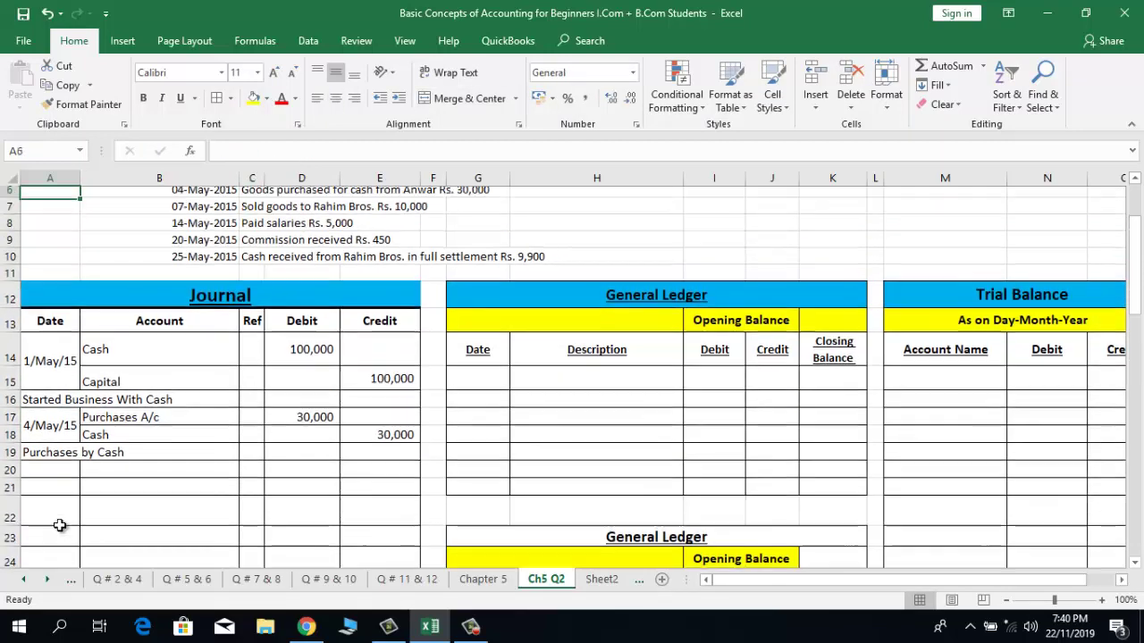
key(Down)
key(Down)
key(Down)
key(Right)
key(Right)
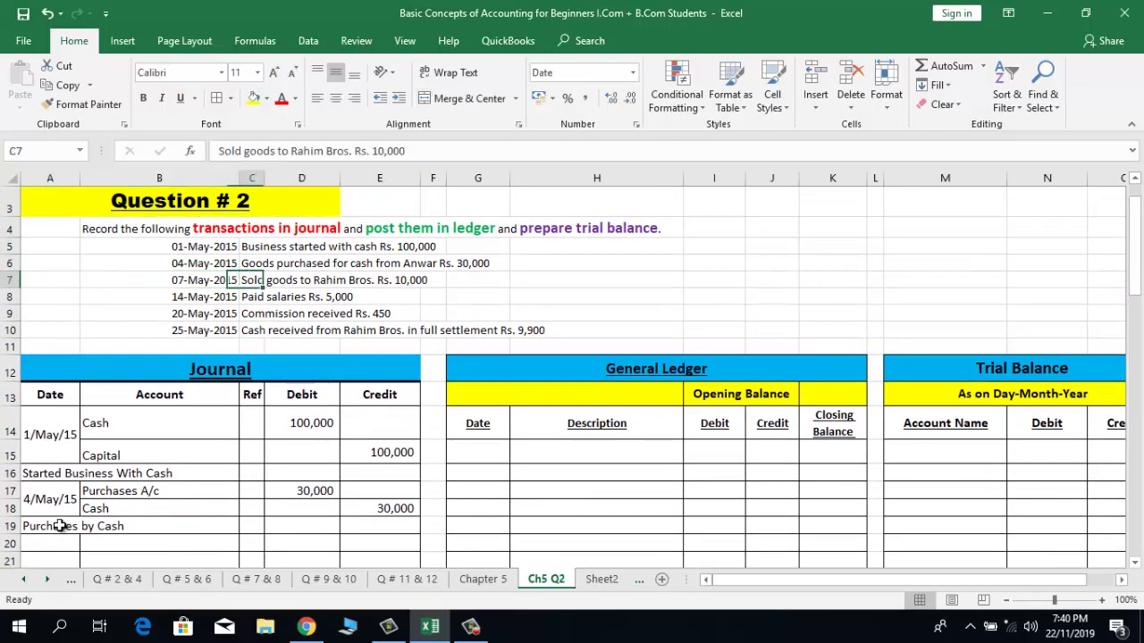
key(Left)
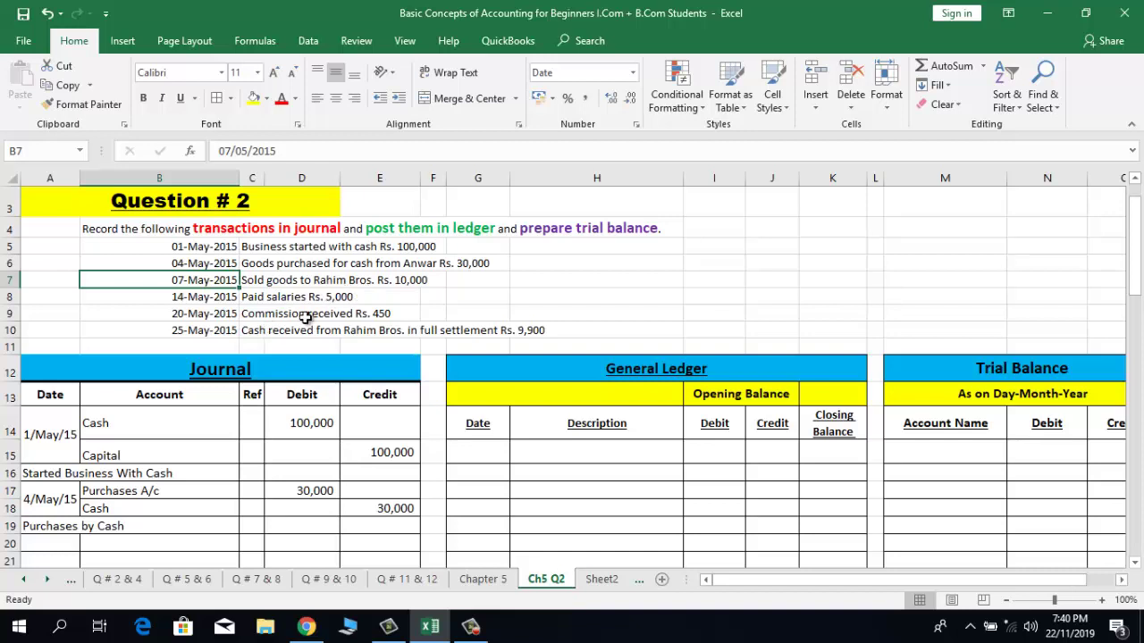
Step: Enter Rahim Bros as the first account of the third journal entry in cell B20
click(101, 545)
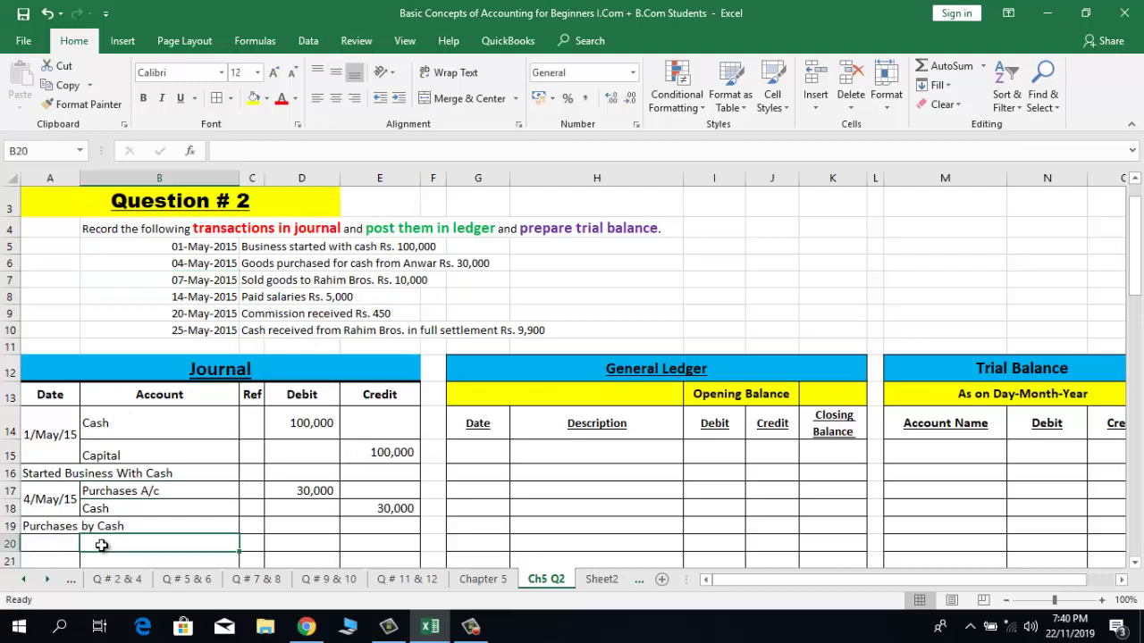
scroll(101, 545, down, 1)
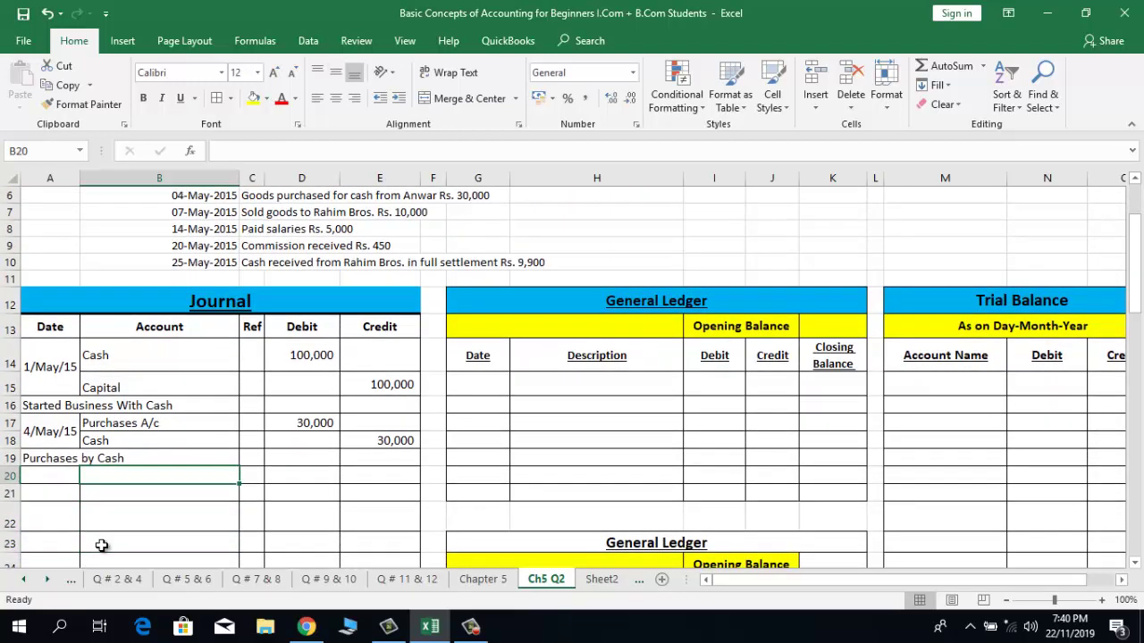
text(Rahim )
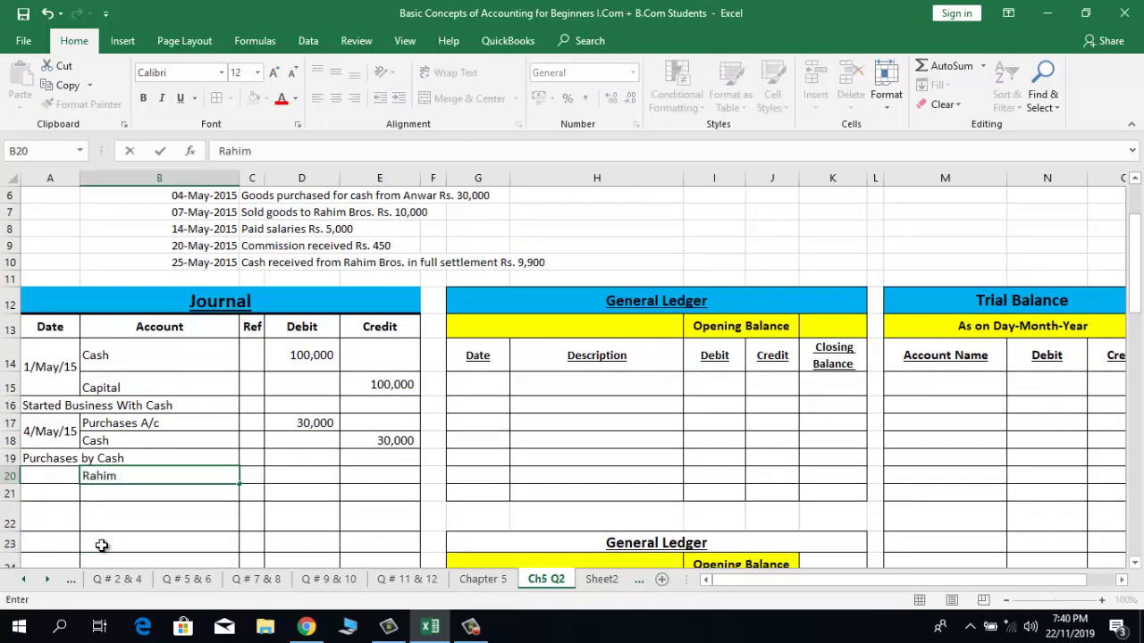
text(Bros)
key(Return)
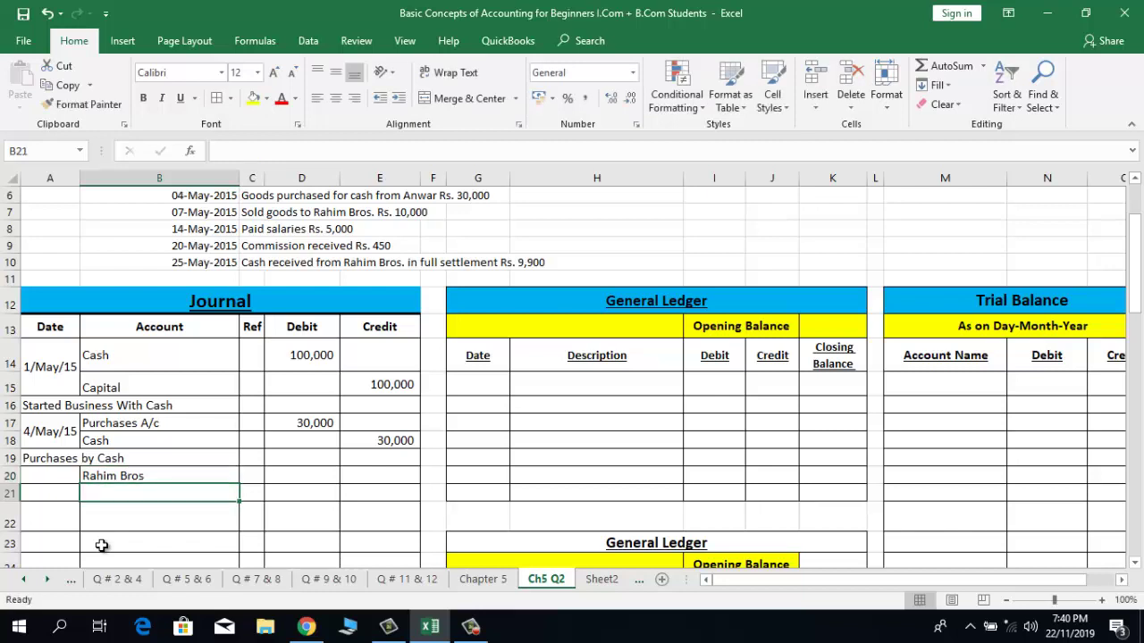
Step: Copy the merged date cell of the second journal entry into cells A20:A21 beside Rahim Bros
key(Up)
key(Left)
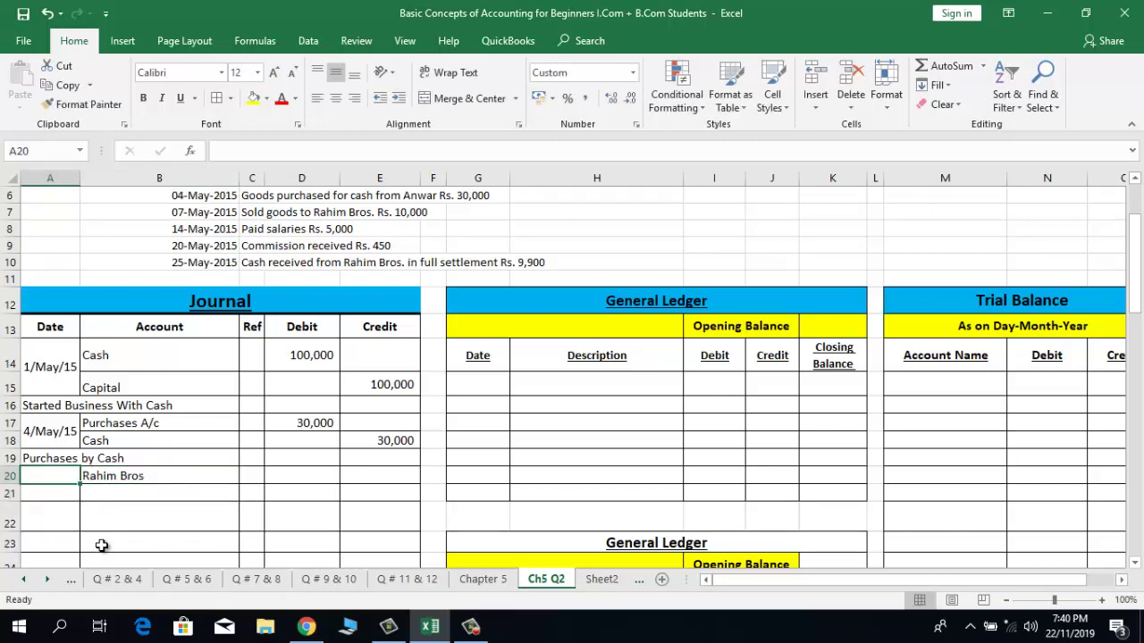
key(Up)
key(Up)
key(ctrl+c)
key(Down)
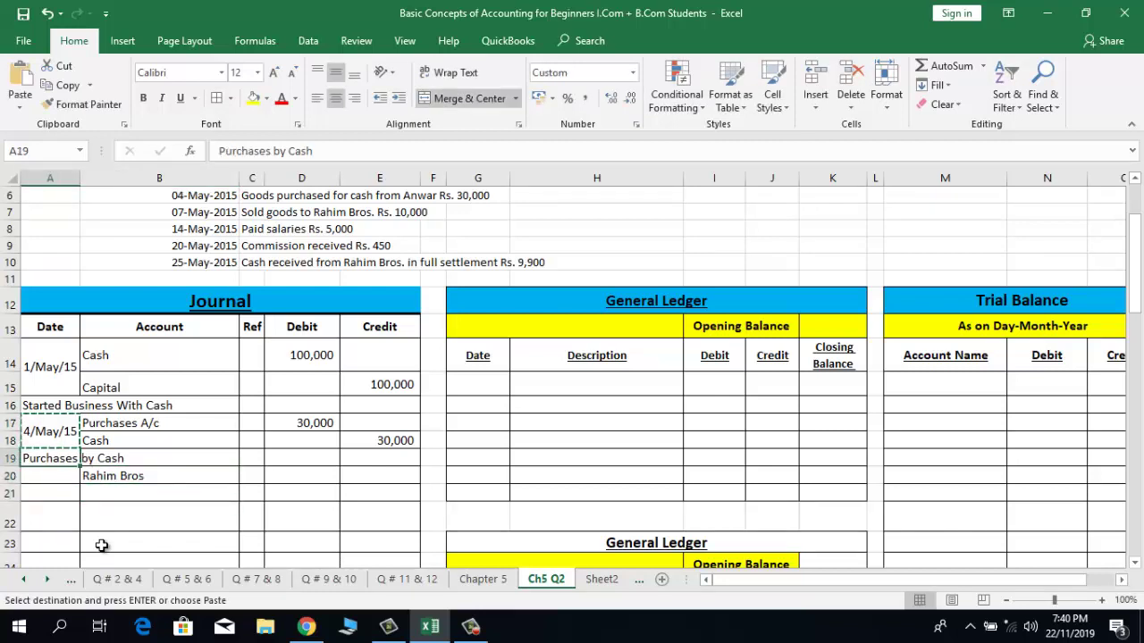
key(Down)
key(shift+Down)
key(ctrl+v)
Step: Change the third journal entry's date in cell A20 to 07/05/2015
key(F2)
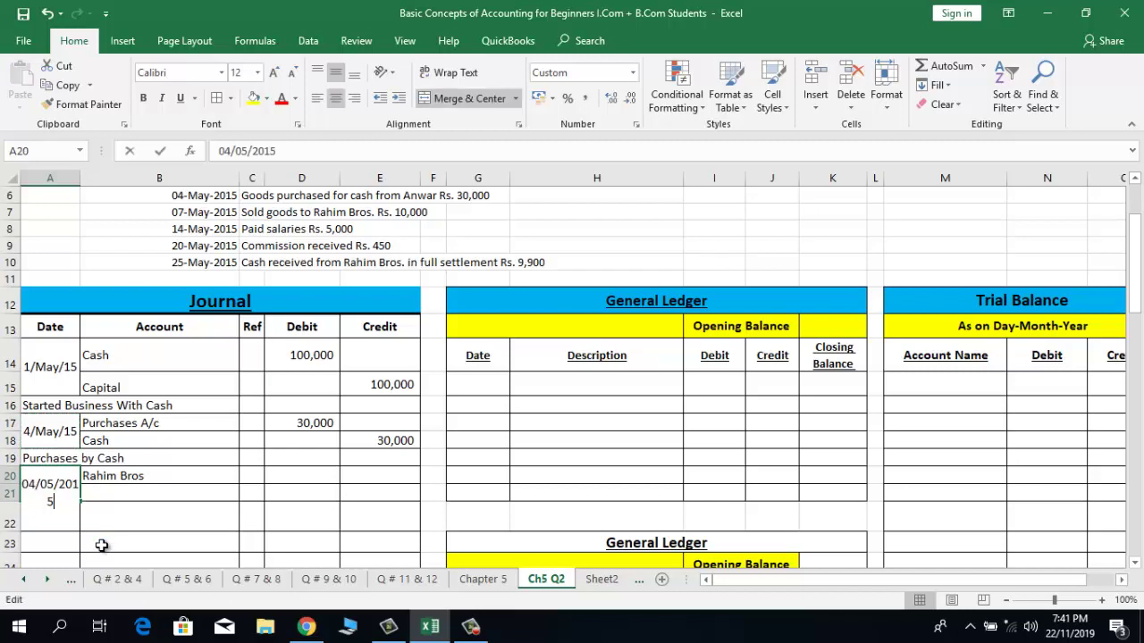
key(Left)
key(Left)
key(Left)
key(Left)
key(Left)
key(Left)
key(Left)
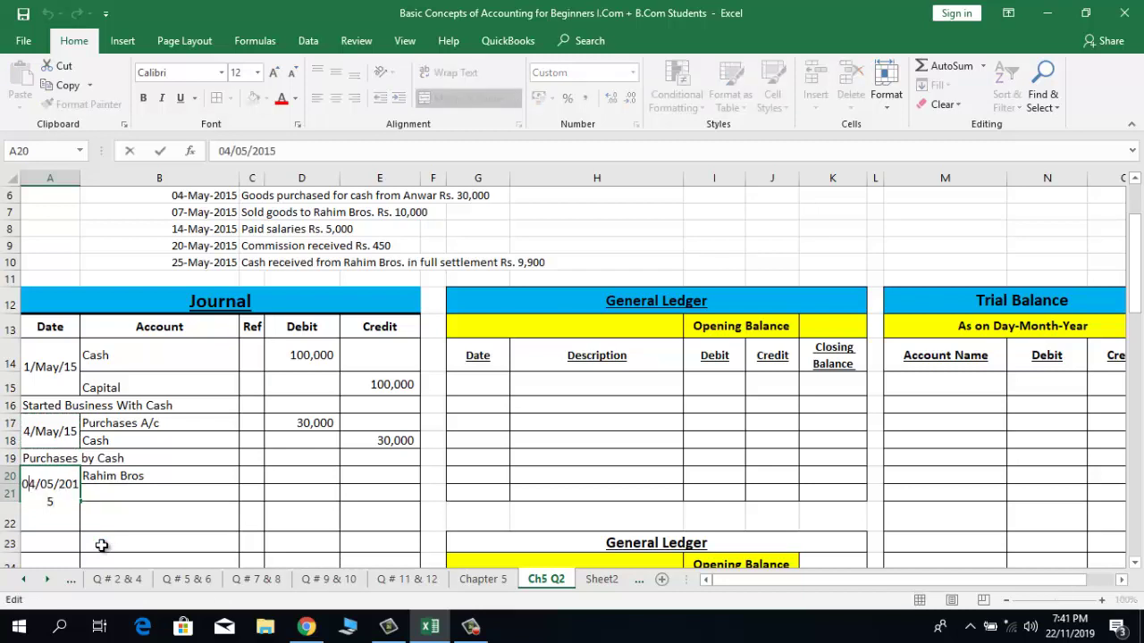
key(BackSpace)
text(7)
key(Return)
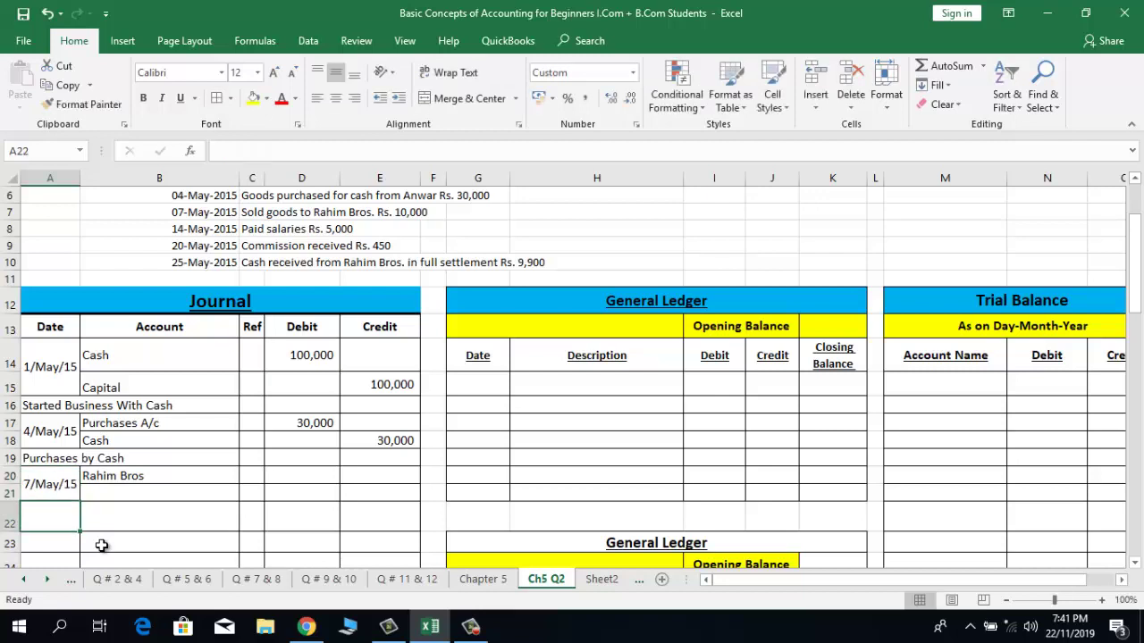
Step: Enter Sales A/c as the account in cell B21 below Rahim Bros
key(Up)
key(Right)
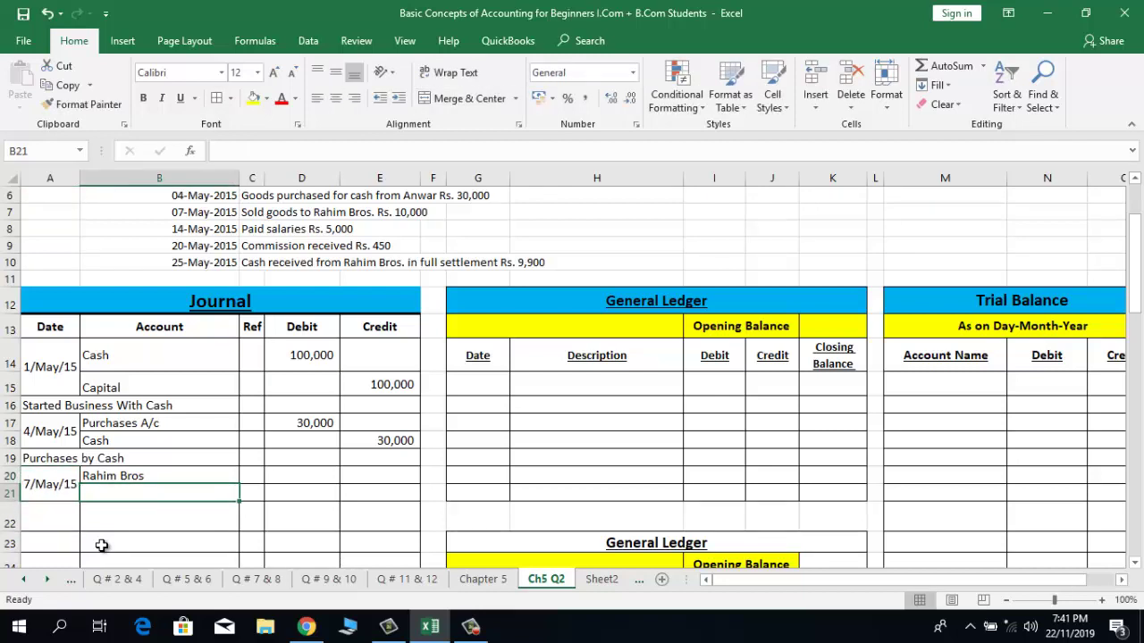
text(Sale)
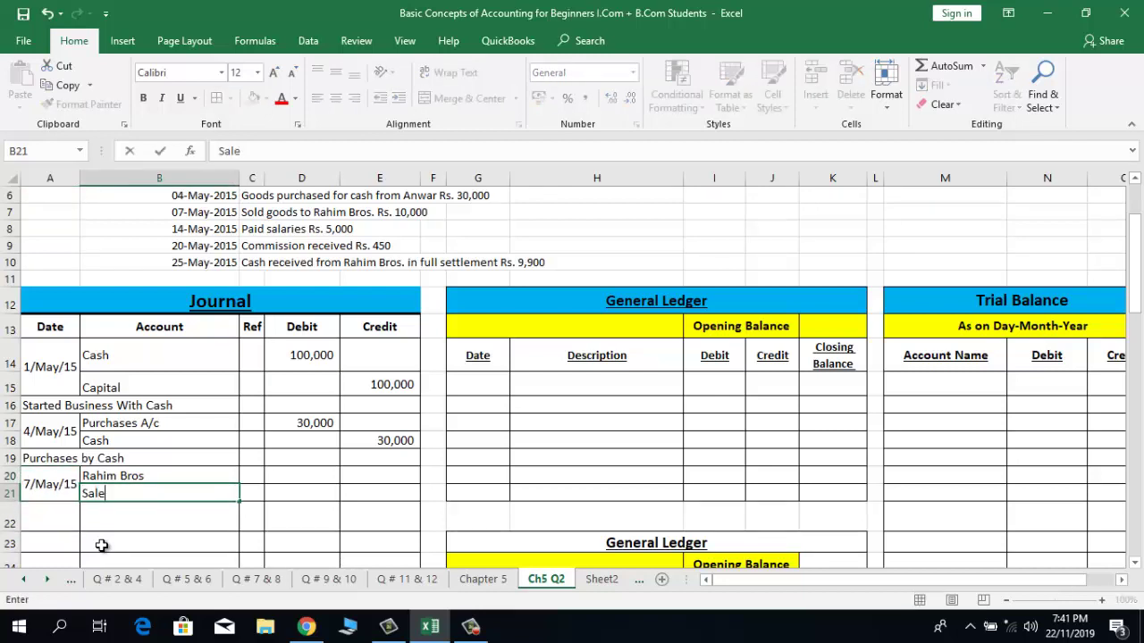
text(s A/c)
key(Return)
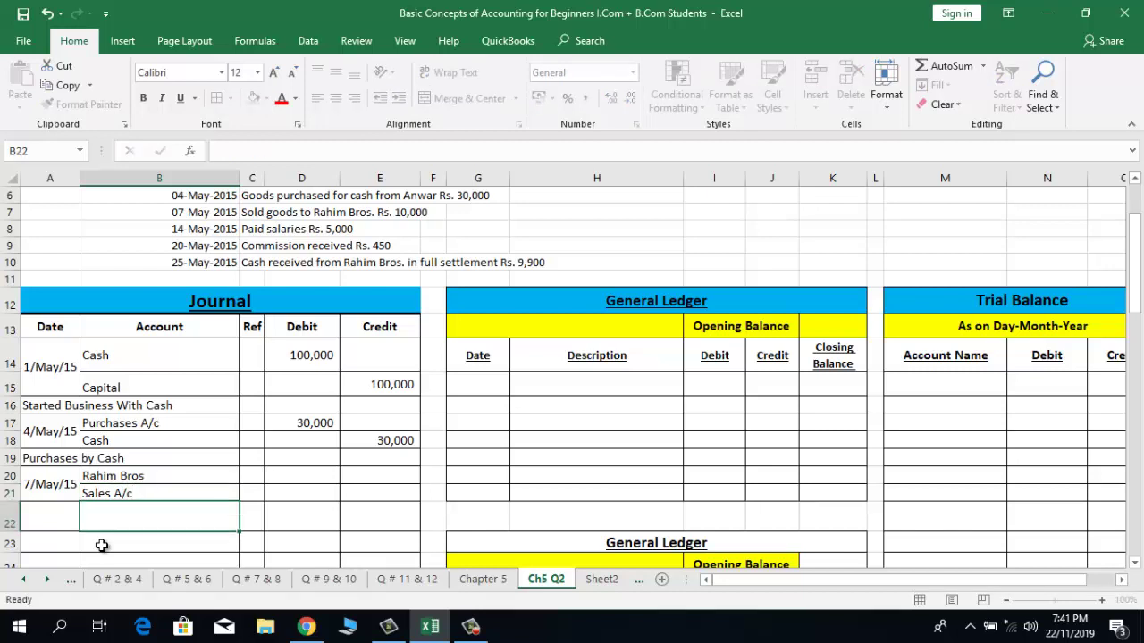
Step: Record a debit of 10000 for Rahim Bros in cell D20
key(Up)
key(Up)
key(Up)
key(Down)
key(Right)
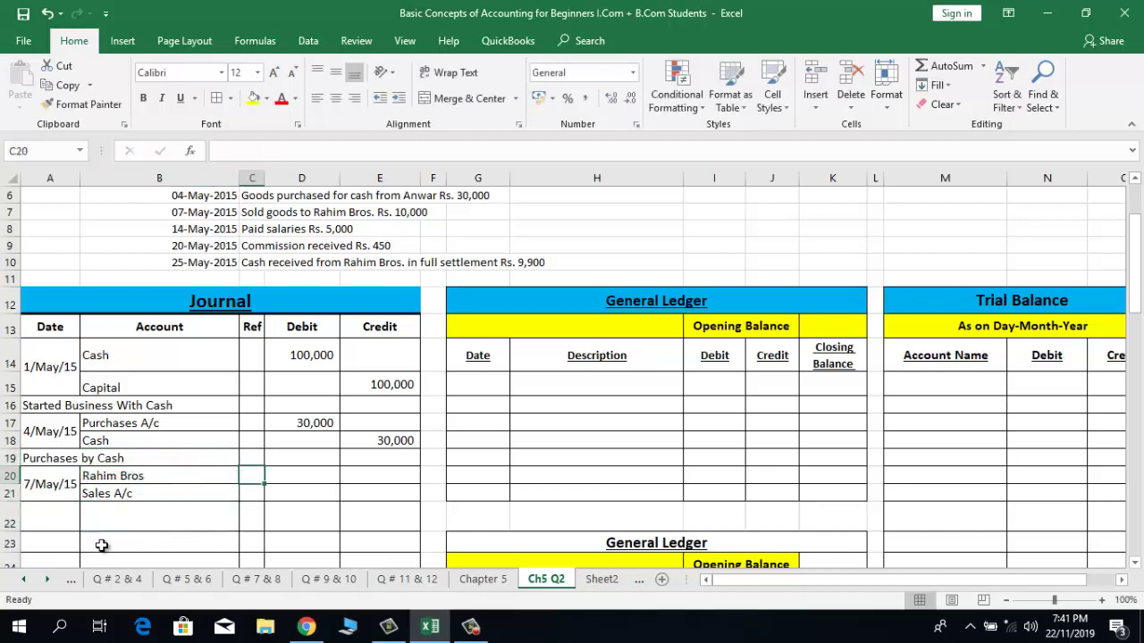
key(Right)
text(10000)
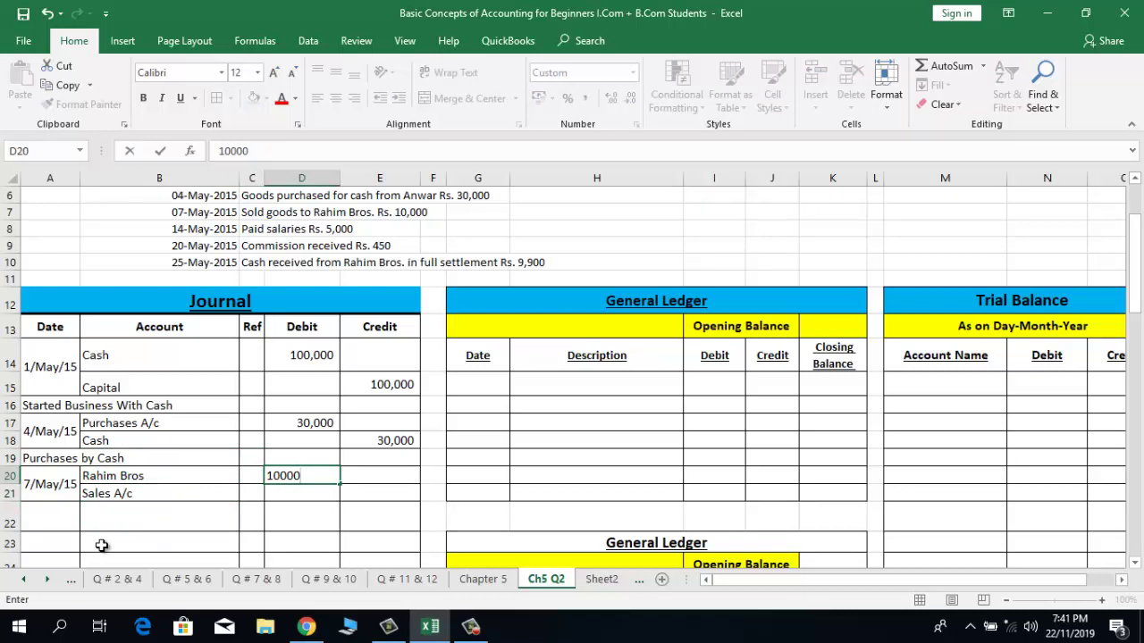
key(Return)
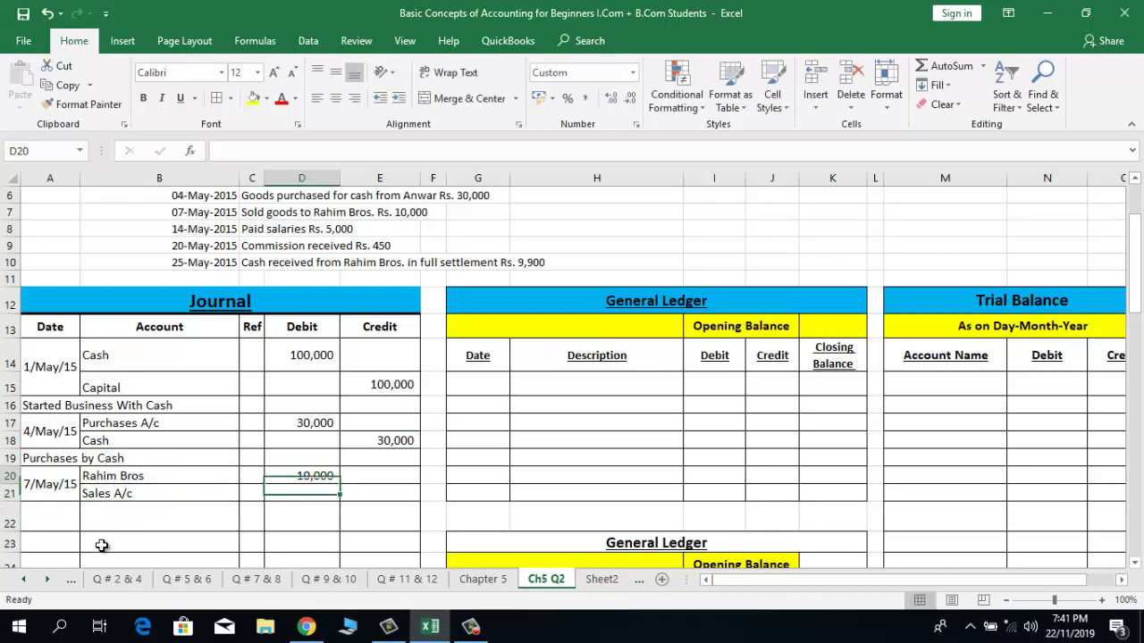
Step: Copy the Rahim Bros debit amount into the Credit column of the Sales A/c row
key(Up)
key(Left)
key(Left)
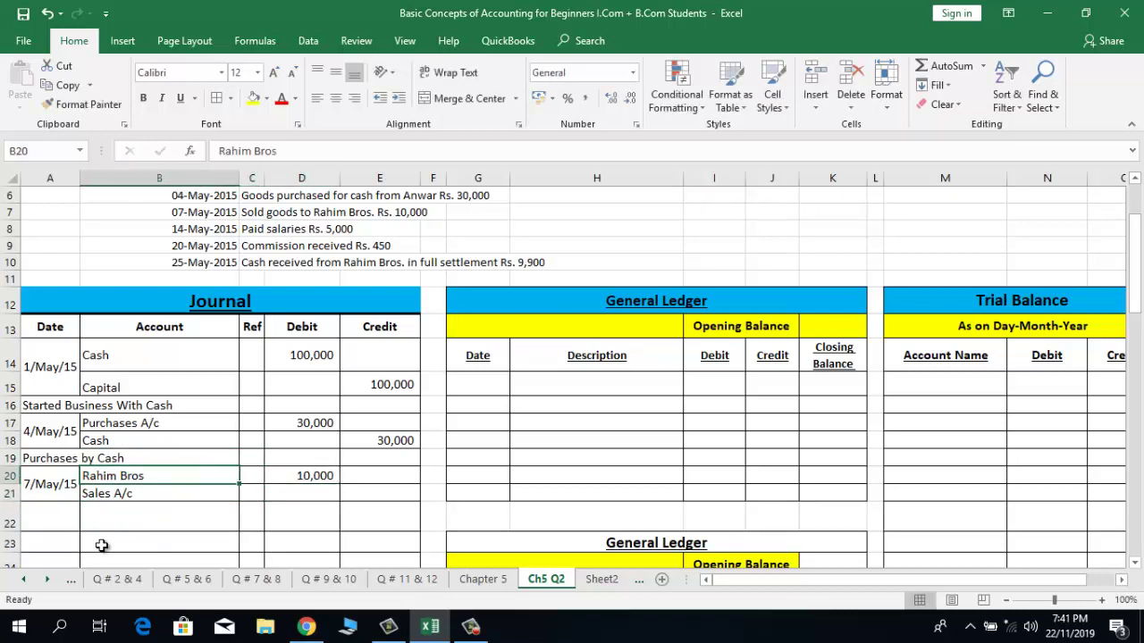
key(Right)
key(Left)
click(290, 483)
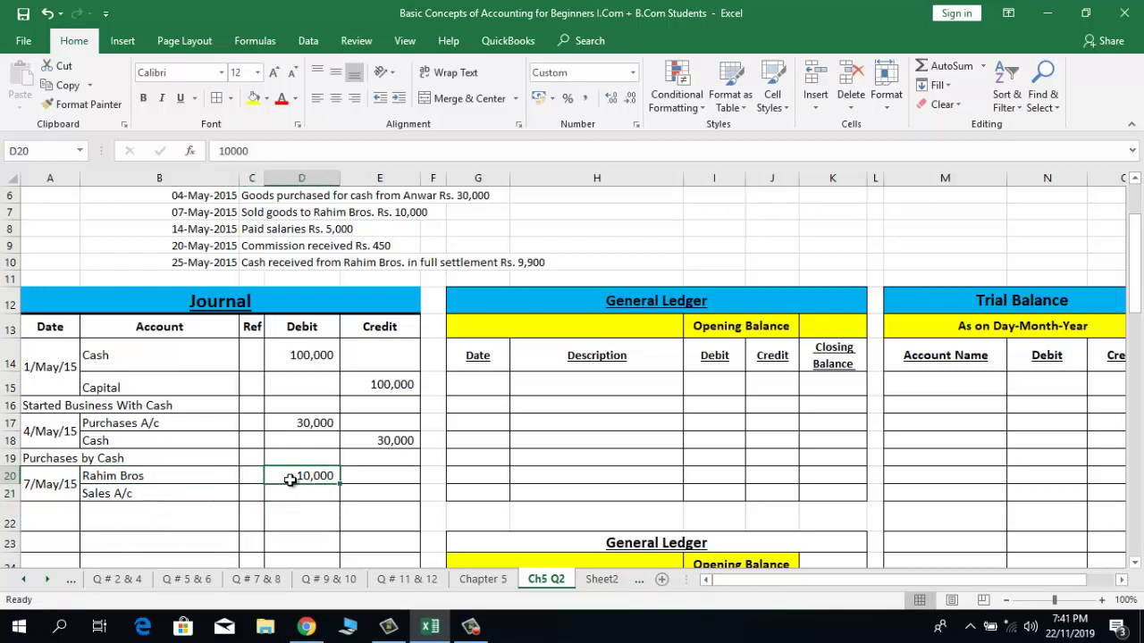
key(ctrl+c)
key(Down)
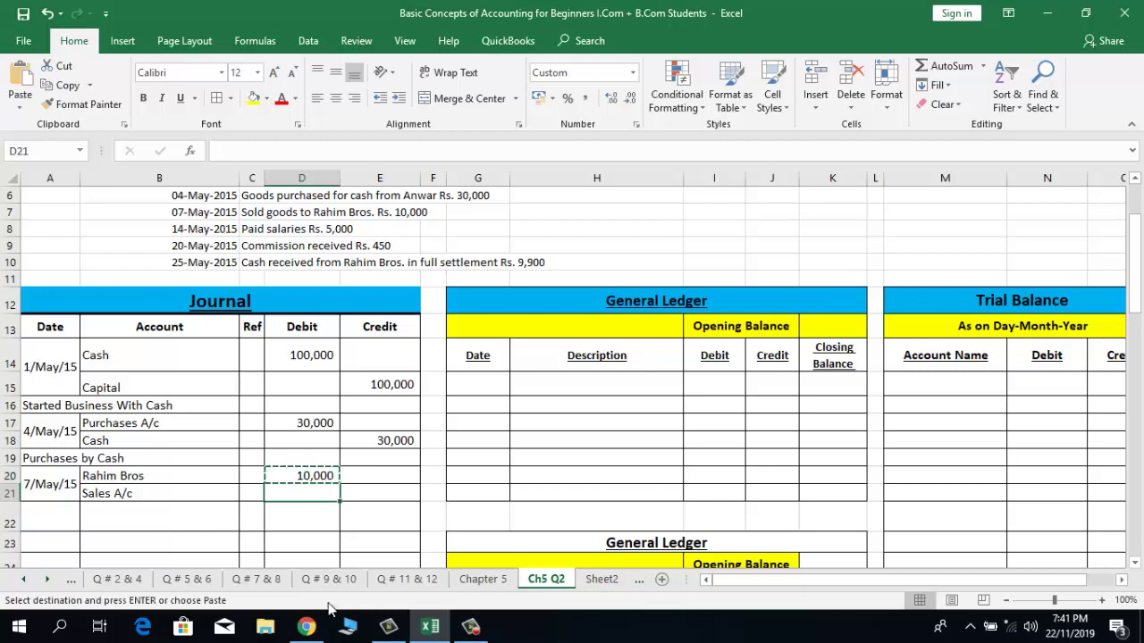
key(Right)
key(Return)
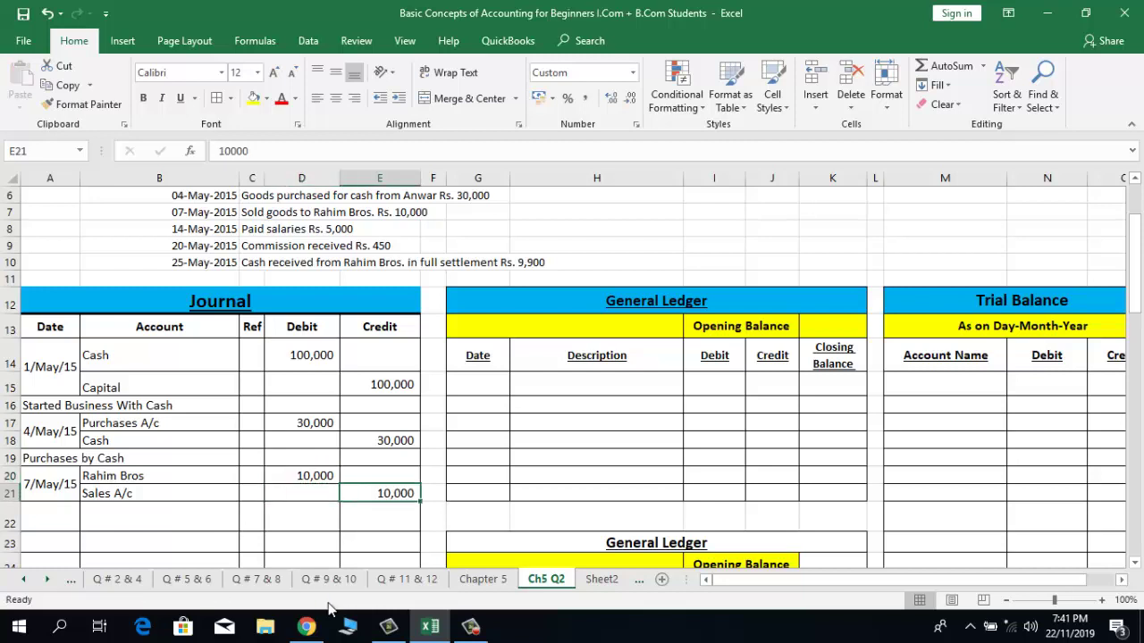
Step: Enter the narration "Goods sold to Rahim Bros on Credit" in cell A22 below the 7 May journal entry
key(Left)
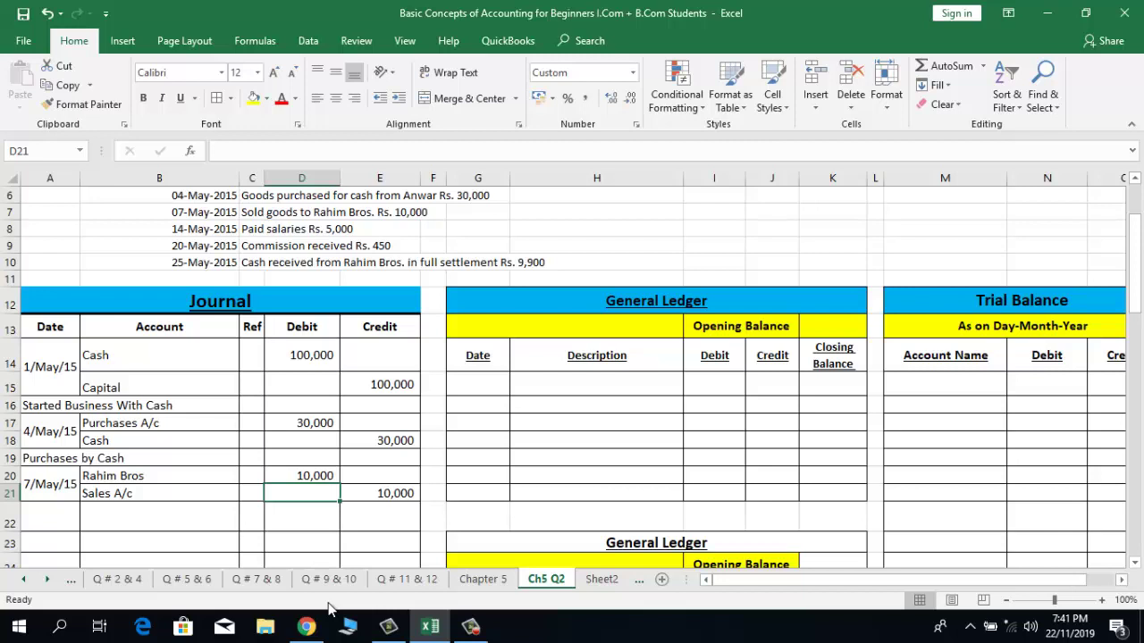
key(Up)
key(Down)
key(Left)
key(Left)
key(Left)
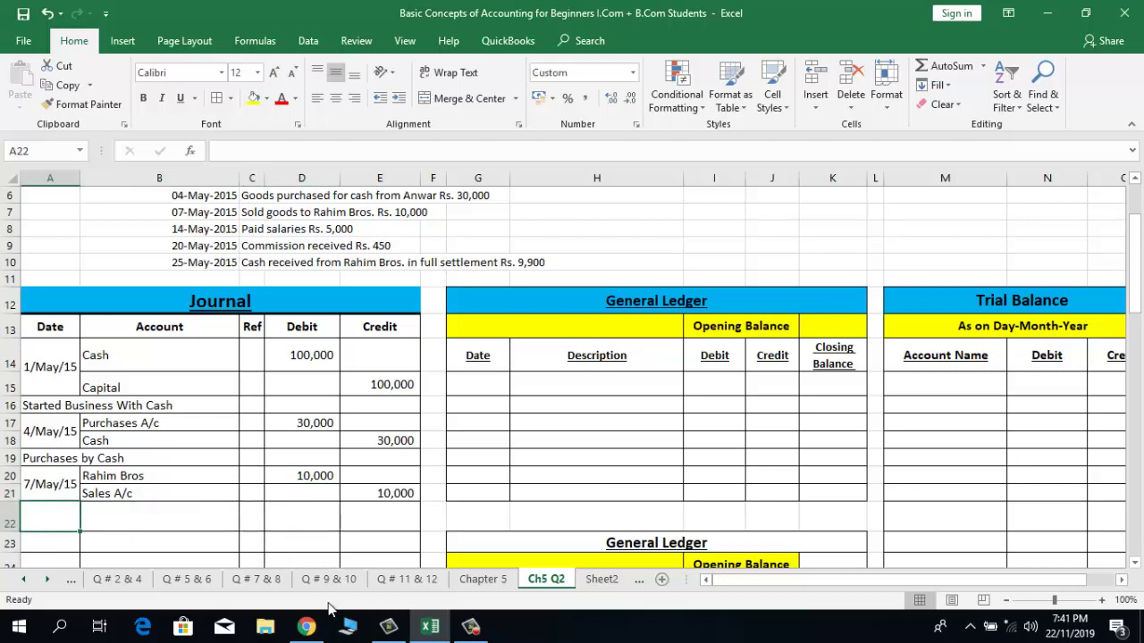
text(G)
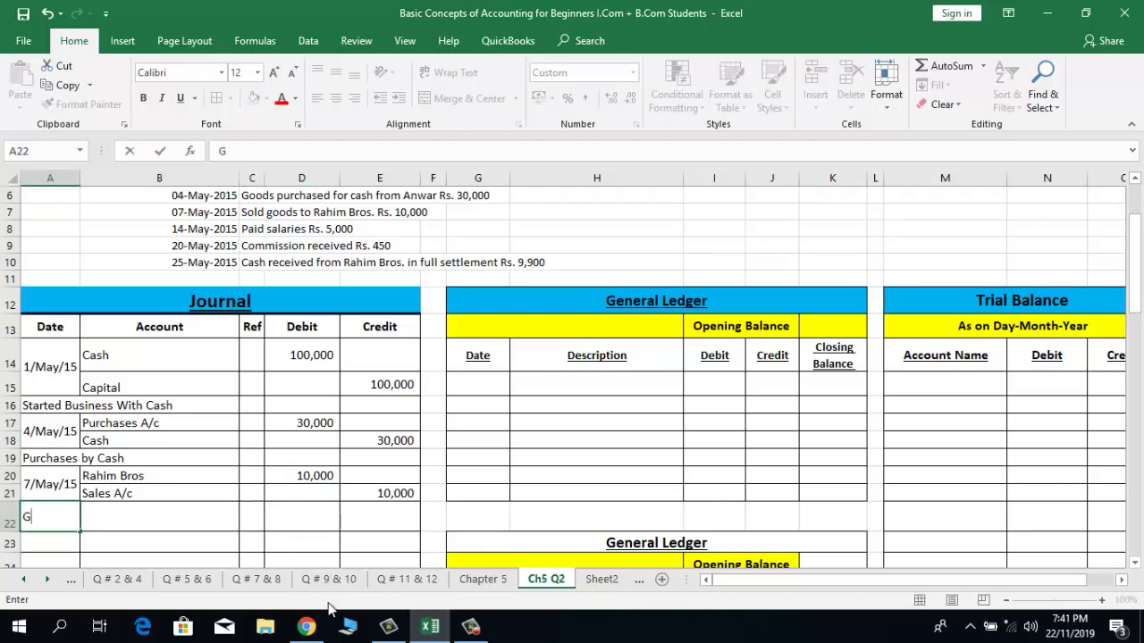
text(oods sod to)
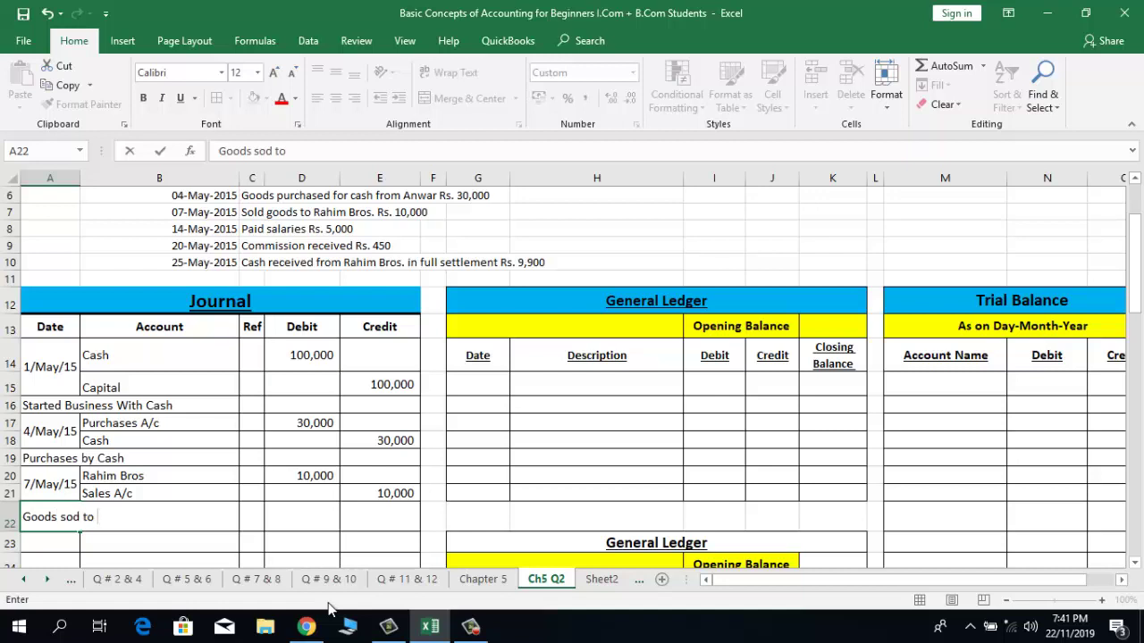
key(BackSpace)
key(BackSpace)
key(BackSpace)
key(BackSpace)
text(ld to Rahi)
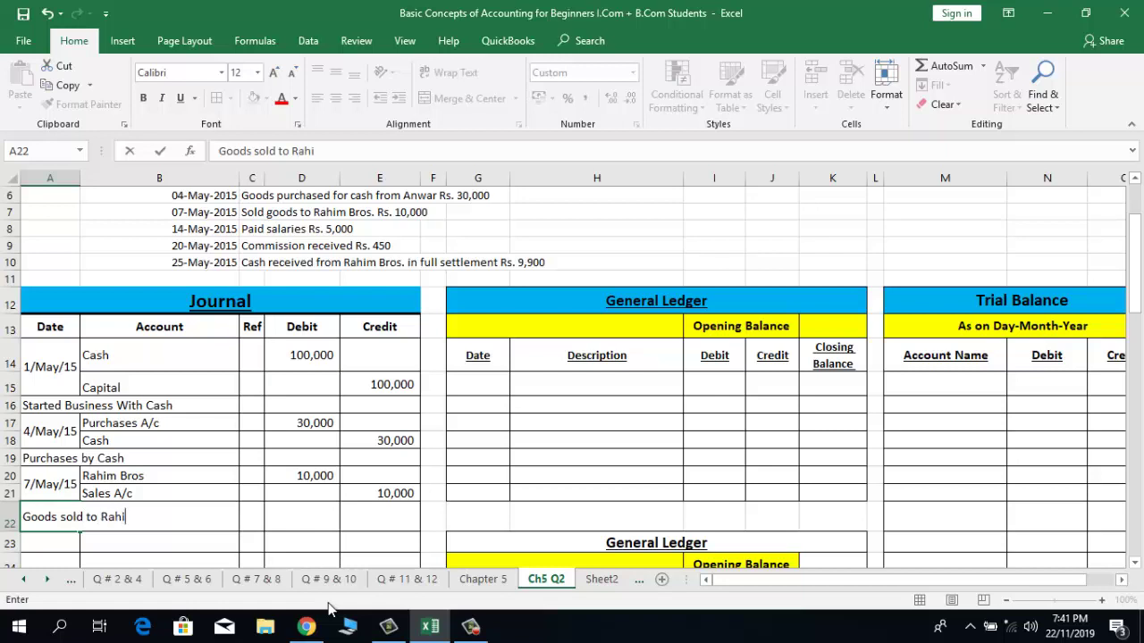
text(m Bros on Cre)
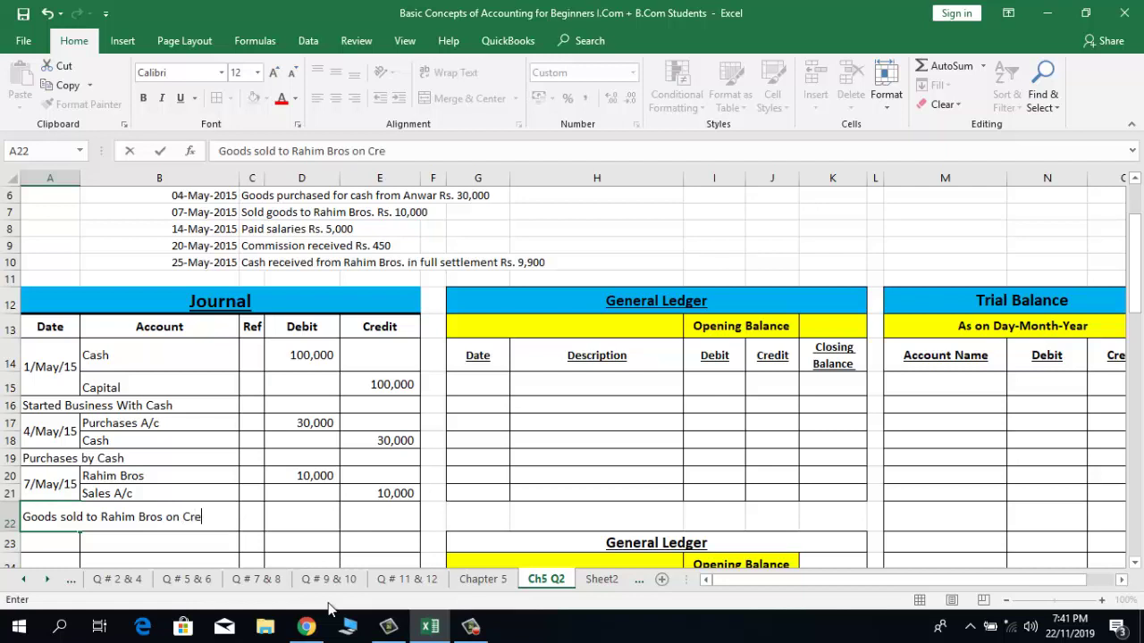
text(dit)
key(Return)
Step: Review the 14-May-2015 transaction in the question's list above the journal
key(Up)
key(Right)
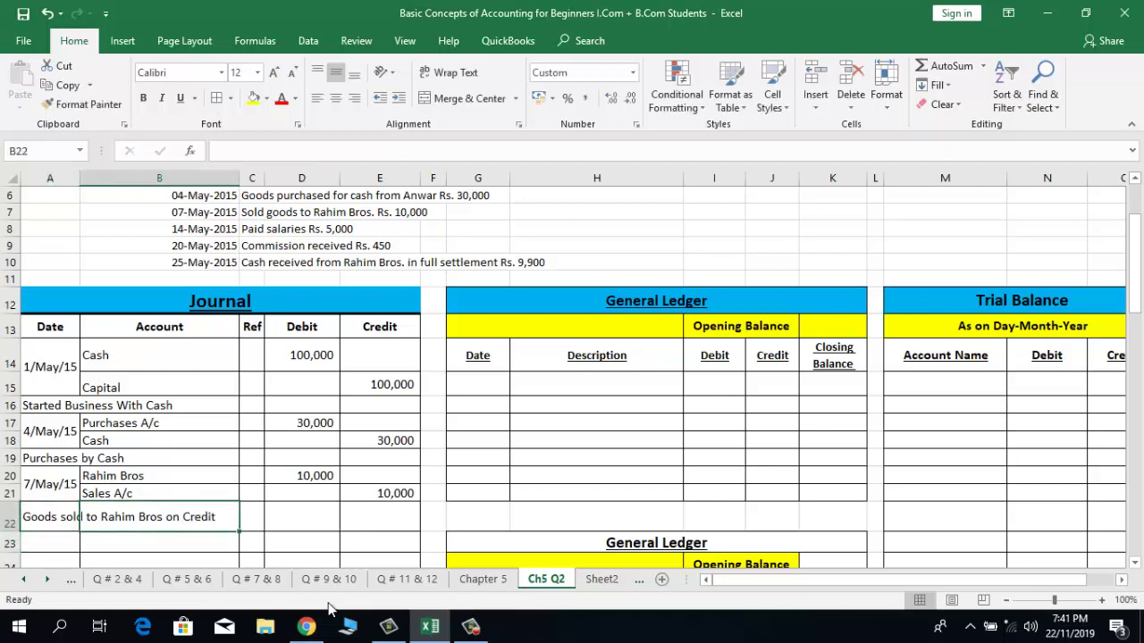
key(Up)
key(Up)
key(Up)
key(Up)
key(Up)
key(Up)
key(Up)
key(Up)
key(Up)
key(Up)
key(Up)
key(Up)
key(Up)
key(Up)
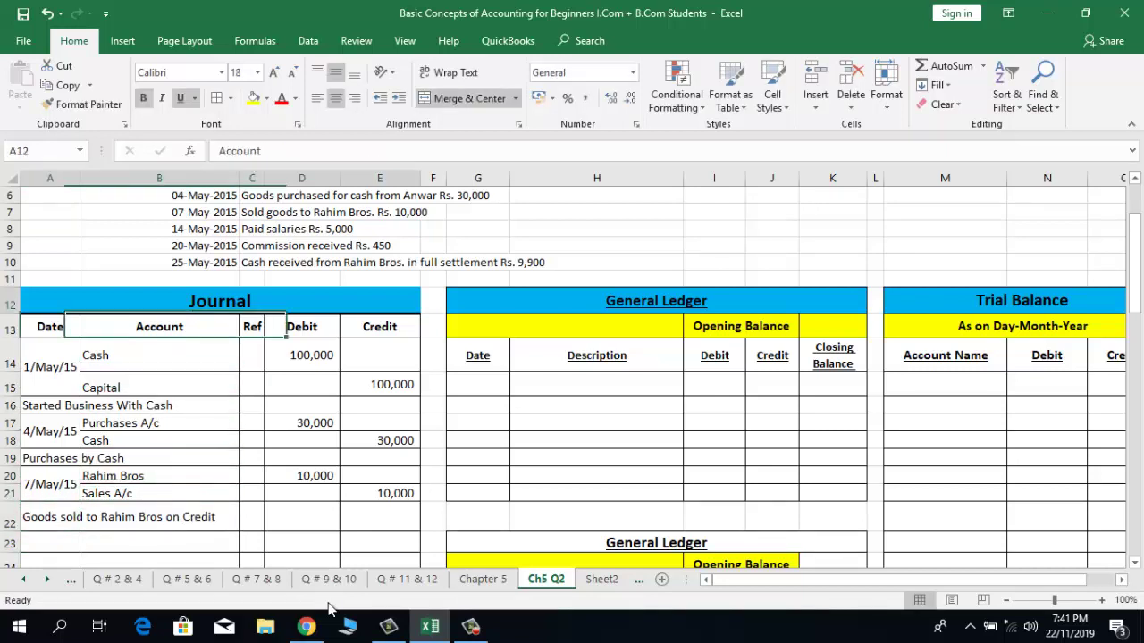
key(Up)
key(Up)
key(Up)
key(Up)
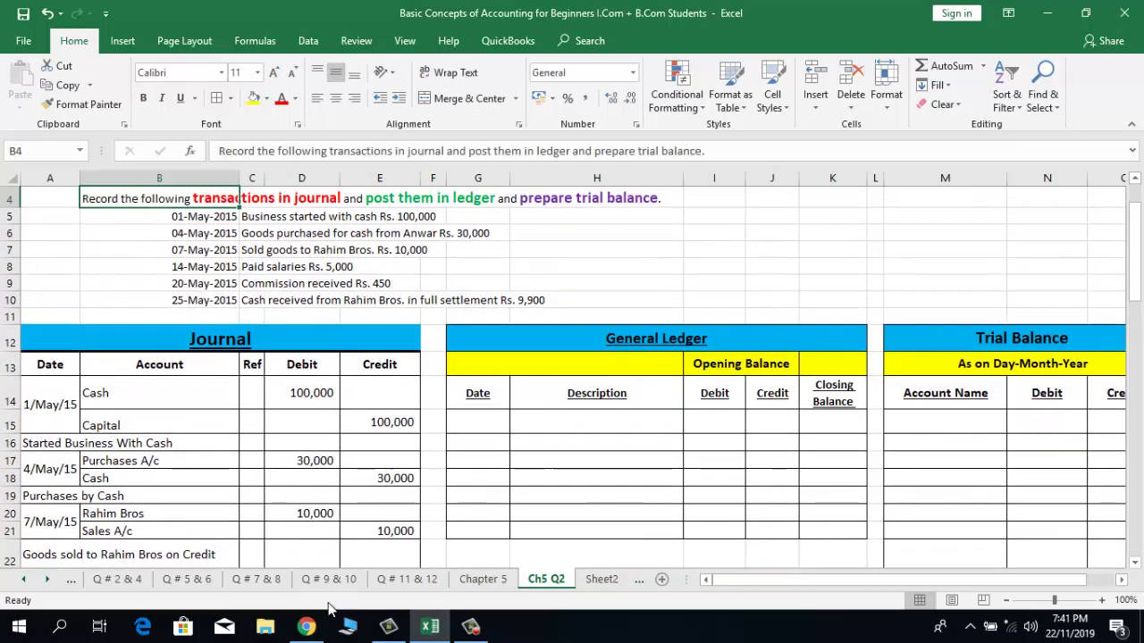
key(Down)
key(Down)
key(Down)
key(Down)
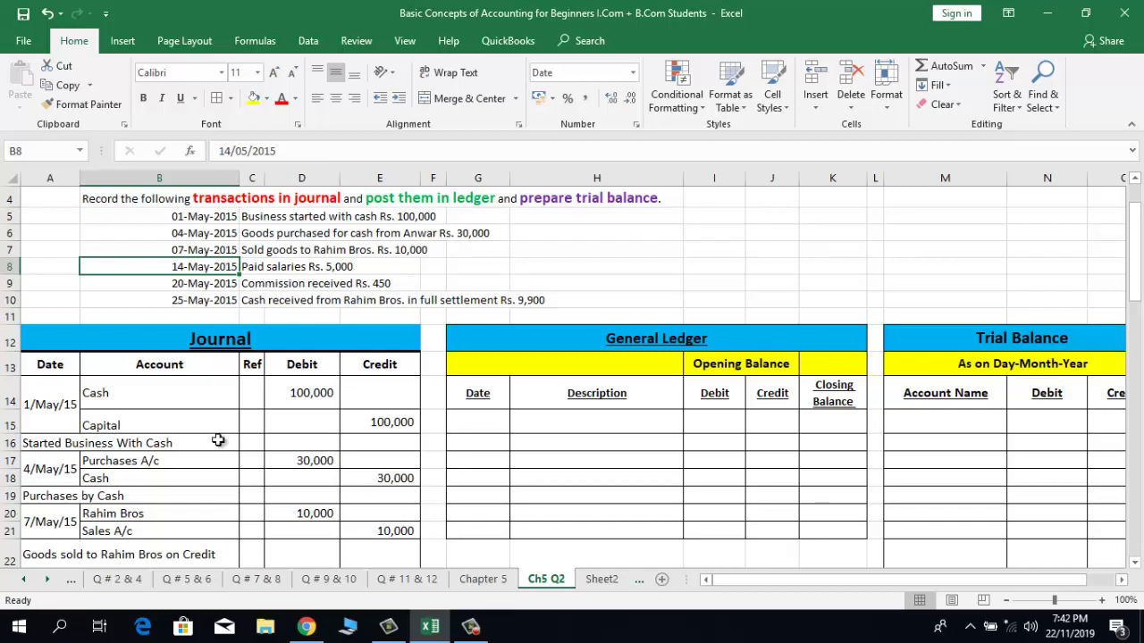
Step: Copy the merged 7 May date cell of the journal to A23 as the date cell of the fourth entry
key(Down)
key(Down)
key(Down)
key(Down)
key(Down)
key(Down)
key(Down)
key(Down)
key(Down)
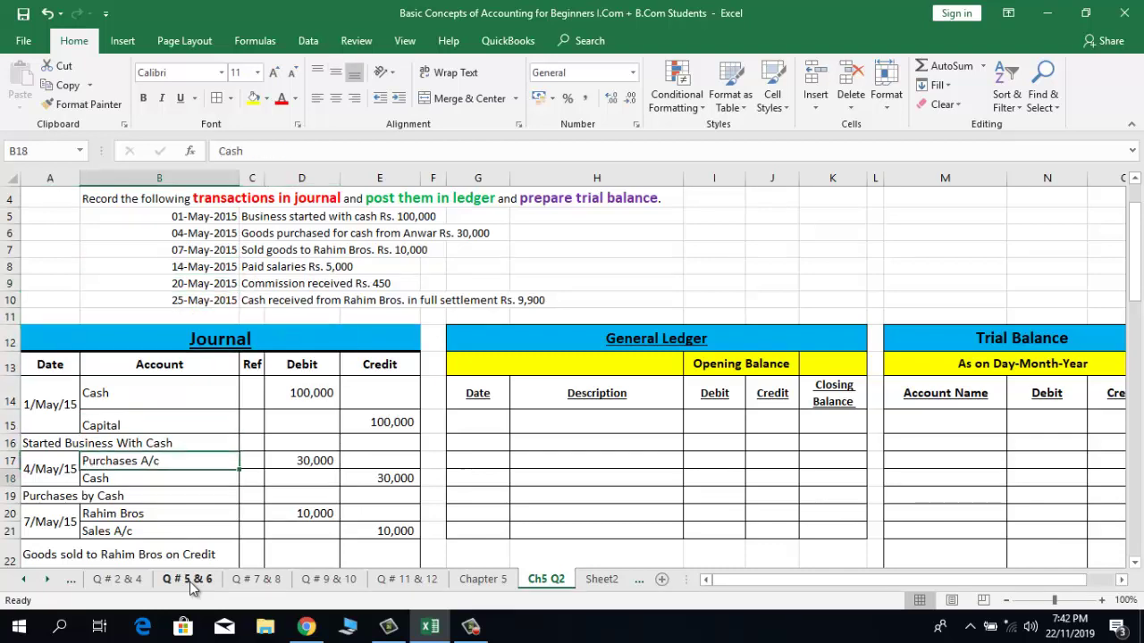
key(Left)
key(Down)
key(Down)
key(ctrl+c)
key(Down)
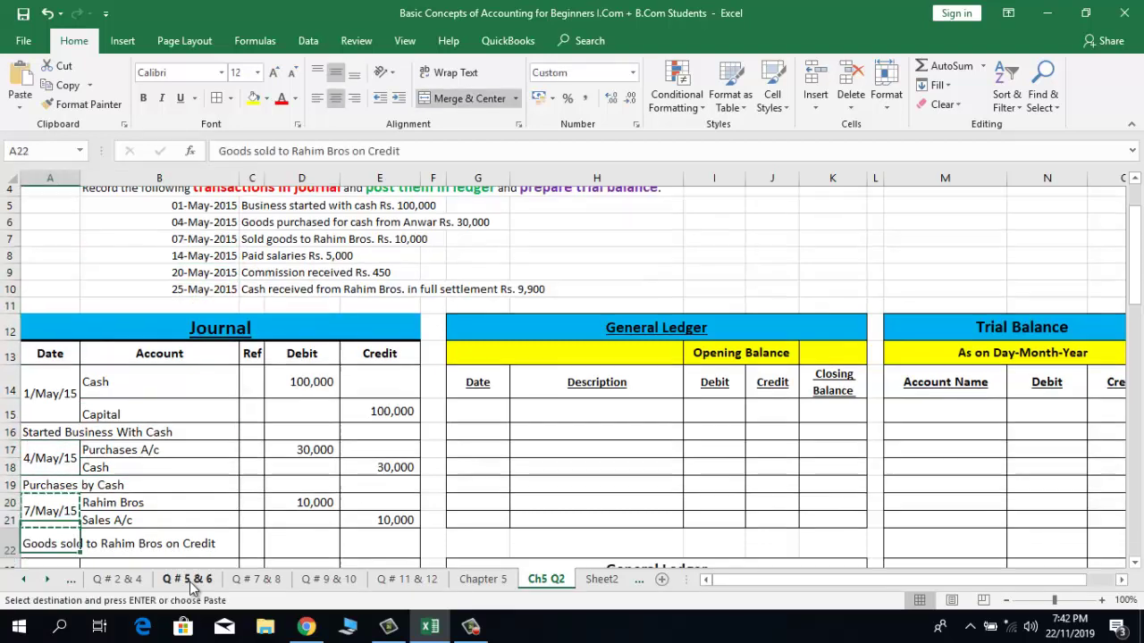
key(Down)
key(Return)
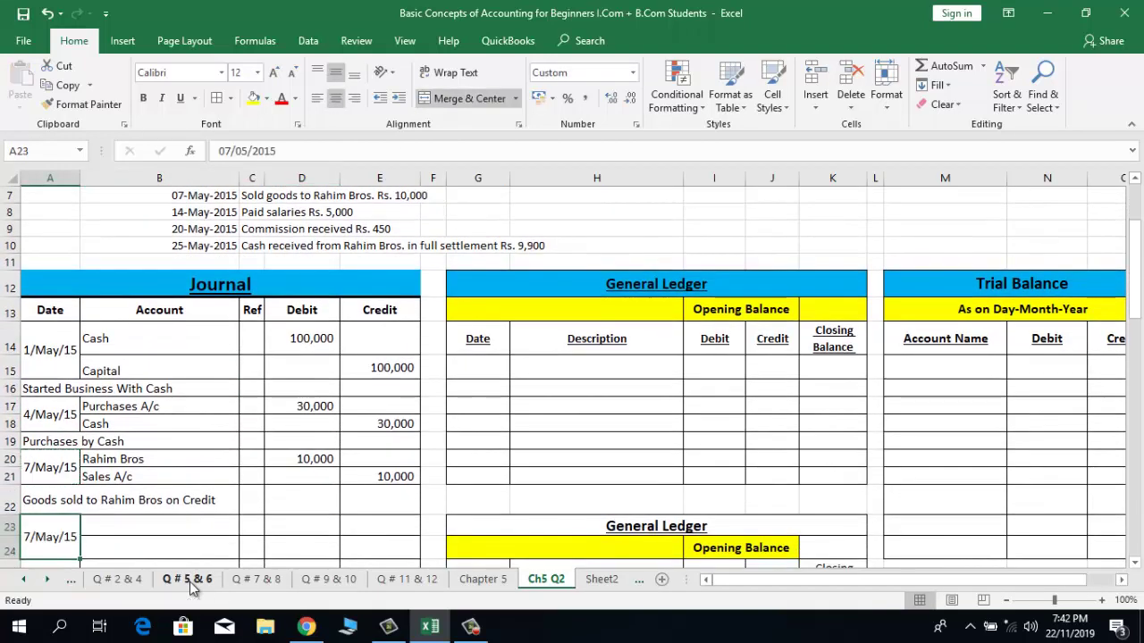
Step: Change the fourth journal entry's date in cell A23 to 14/05/2015
key(F2)
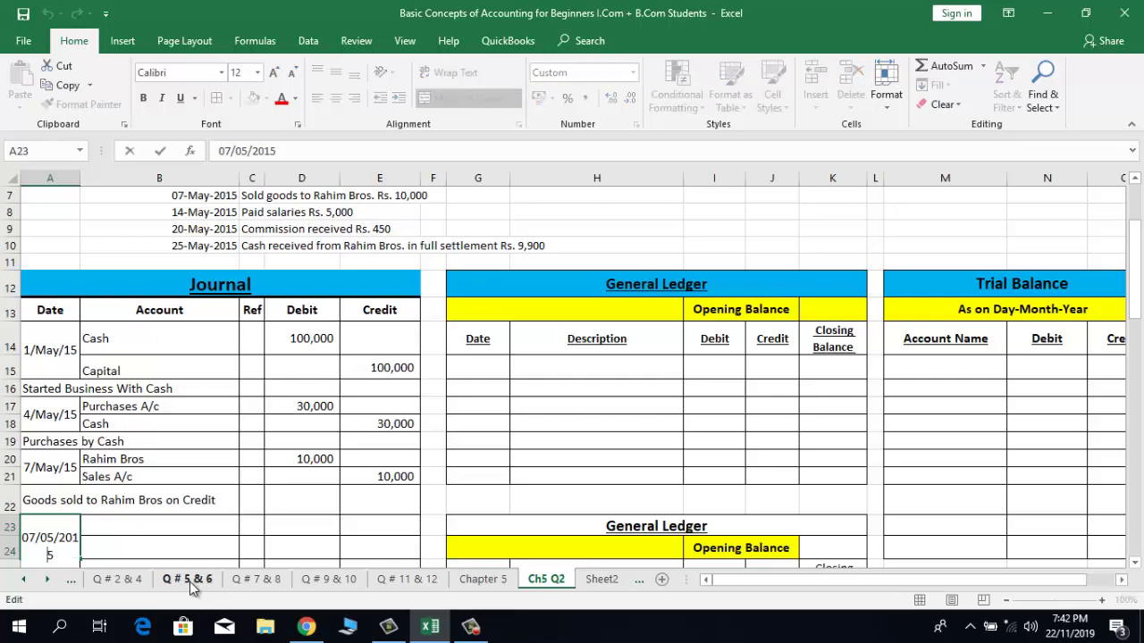
key(Delete)
key(Delete)
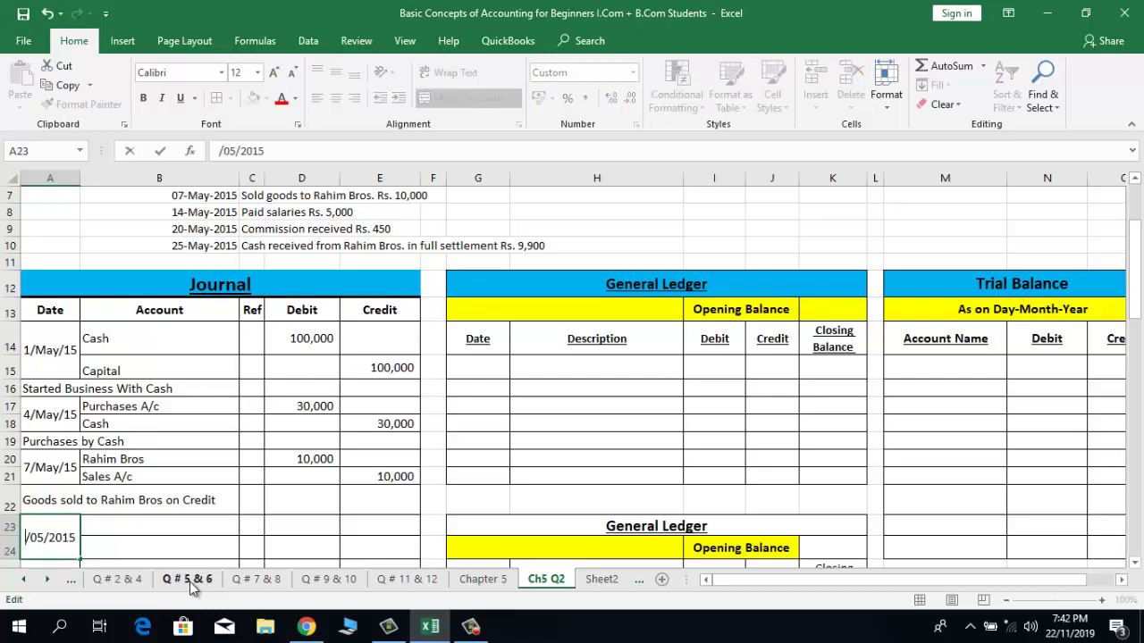
text(14)
key(Return)
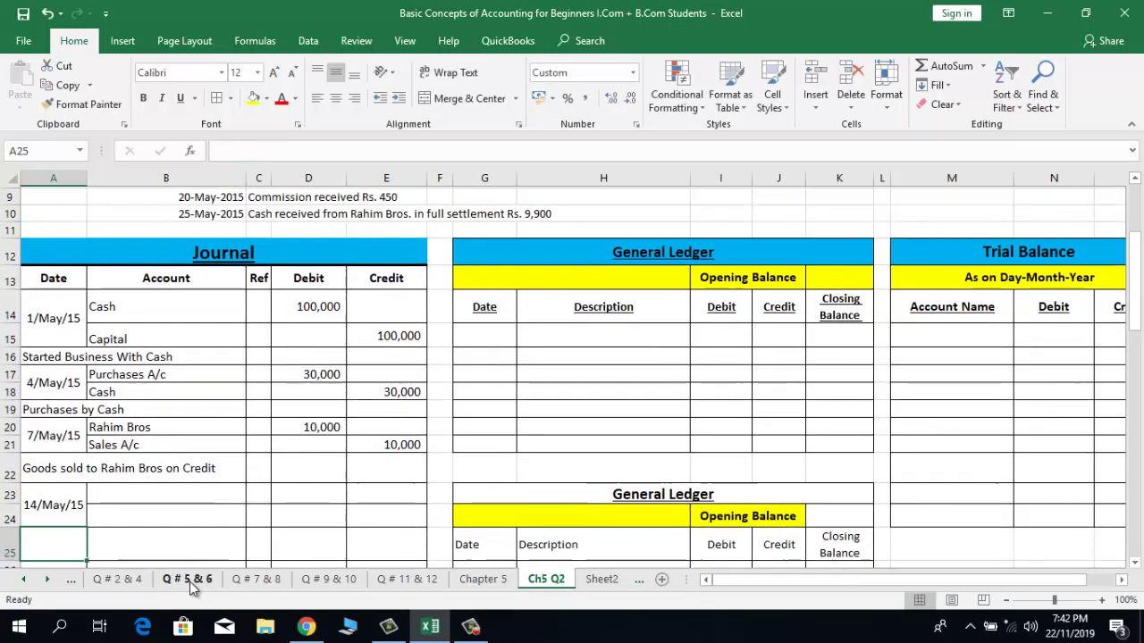
Step: Enter Salary Expense in cell B23 and Cash in cell B24 as the accounts of the 14 May entry
key(Right)
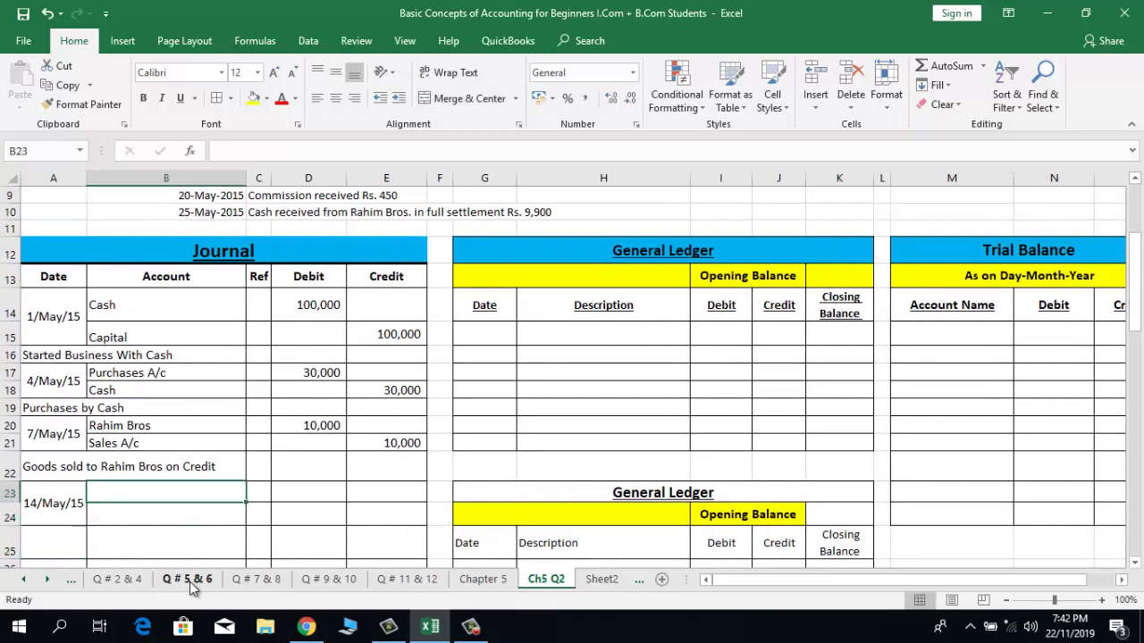
text(Salary Ex)
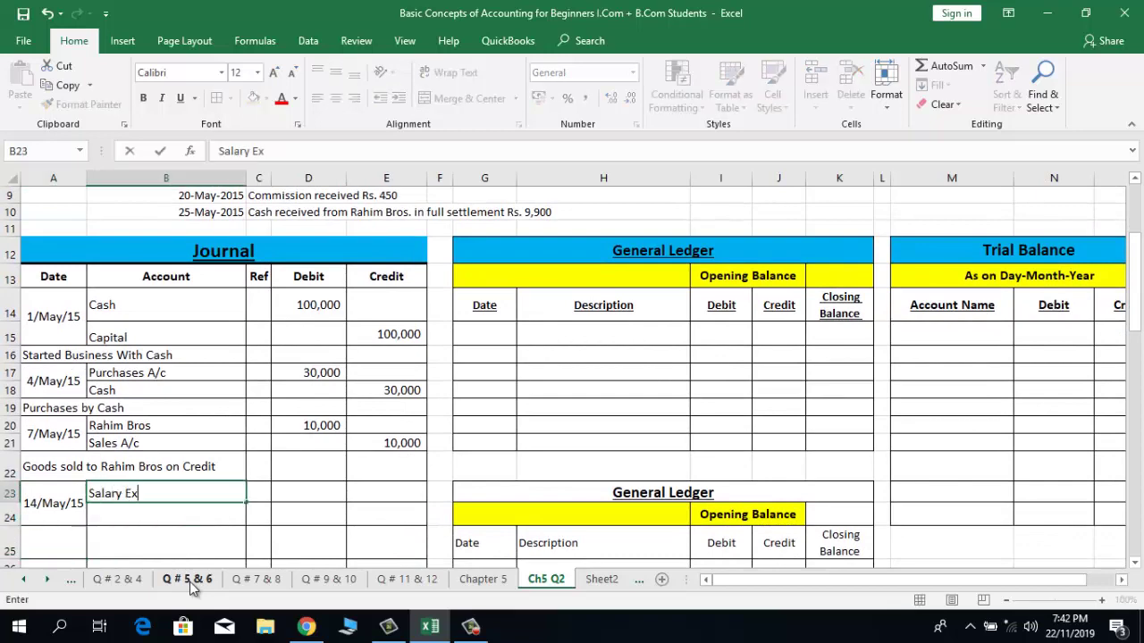
text(pense)
key(Return)
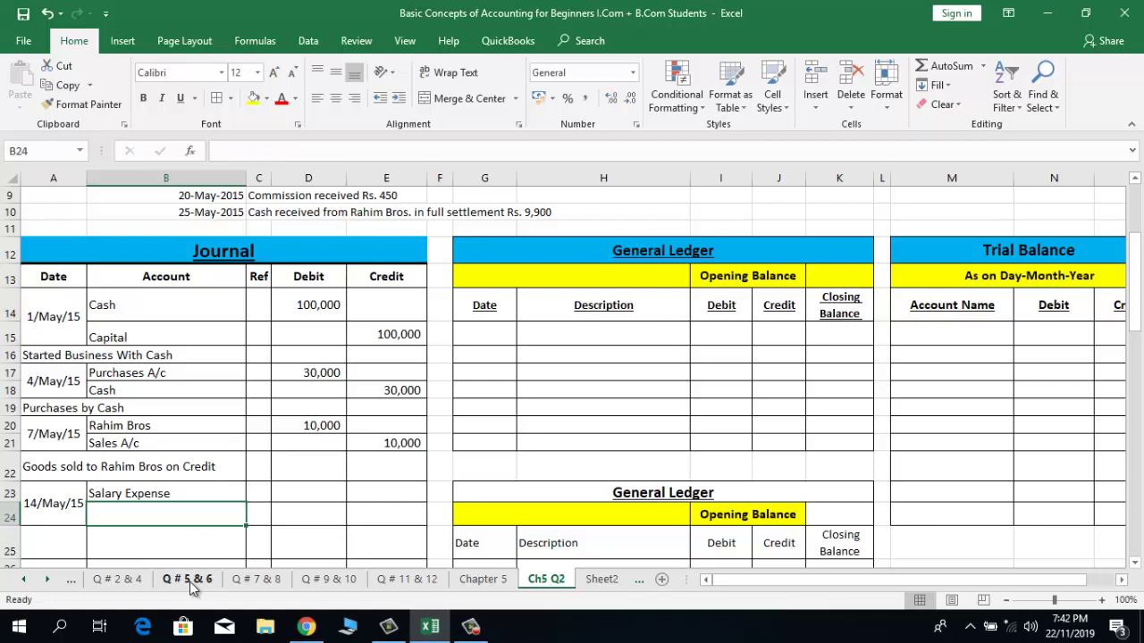
text(Cash)
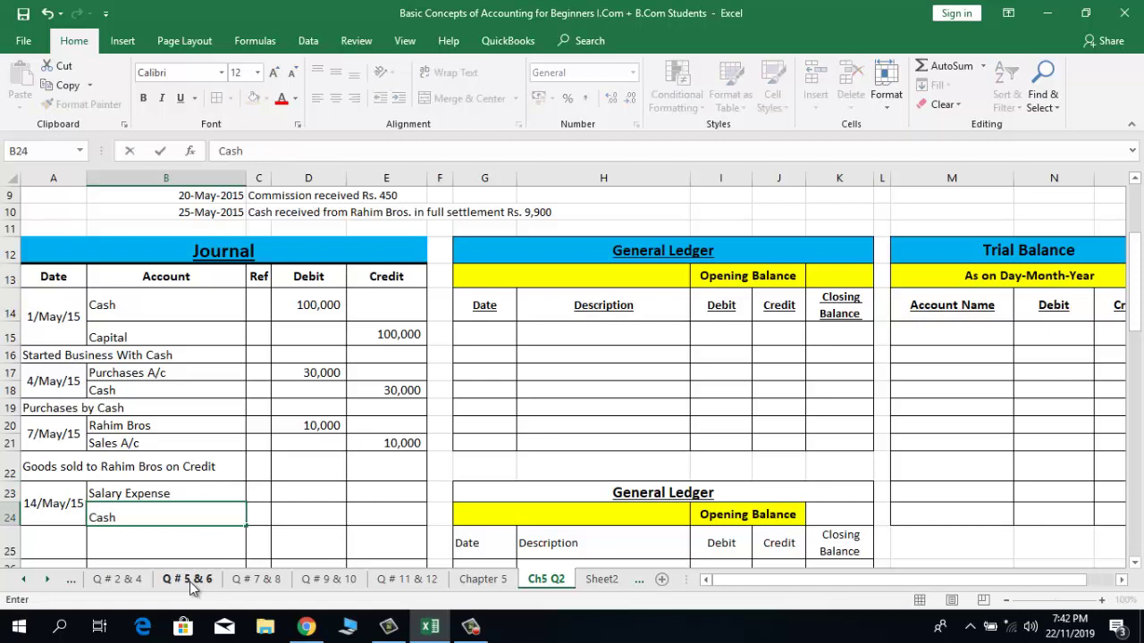
Step: Record a debit of 5000 for Salary Expense in cell D23
key(Right)
key(Right)
key(Up)
key(Up)
key(Down)
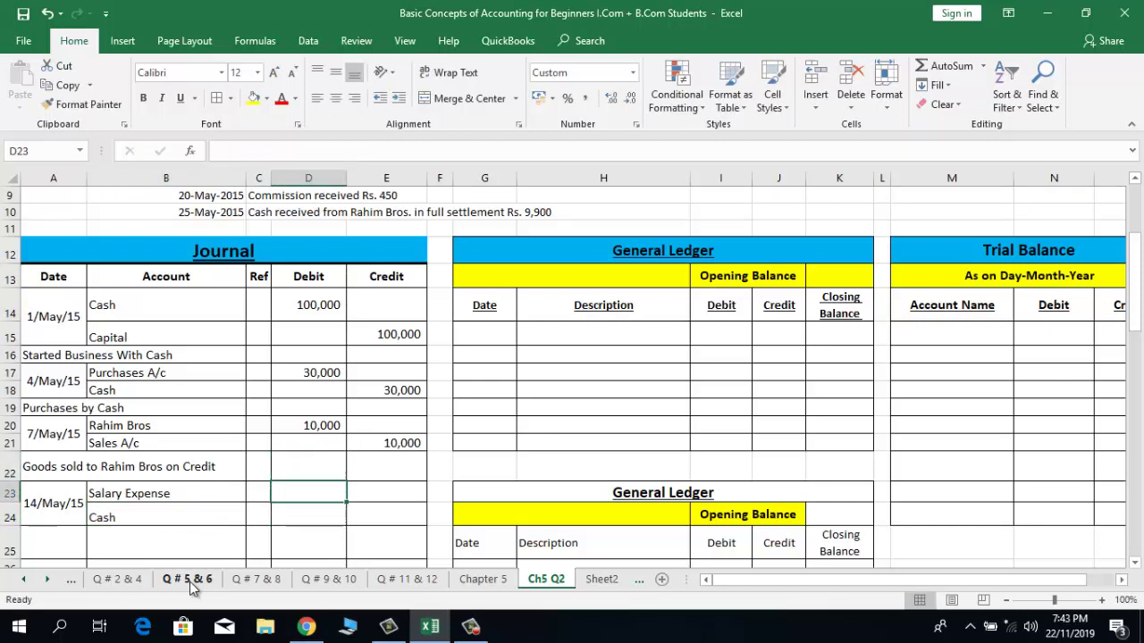
text(5000)
key(Return)
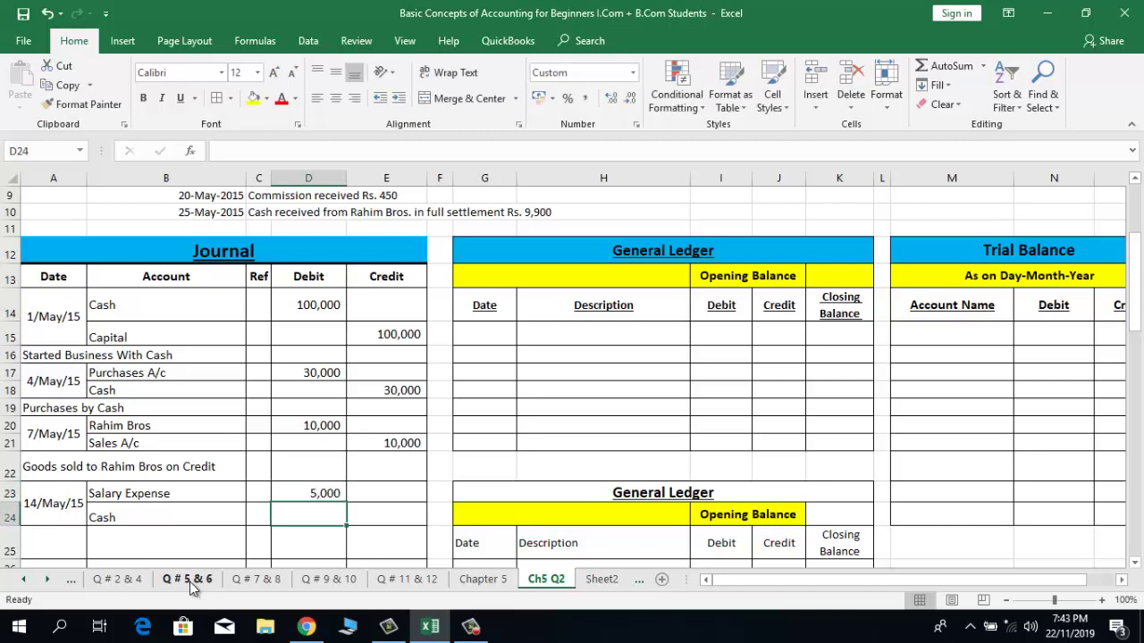
Step: Copy the Salary Expense debit amount into the Credit column of the Cash row, cell E24
key(Up)
key(ctrl+c)
key(Down)
key(Right)
key(Return)
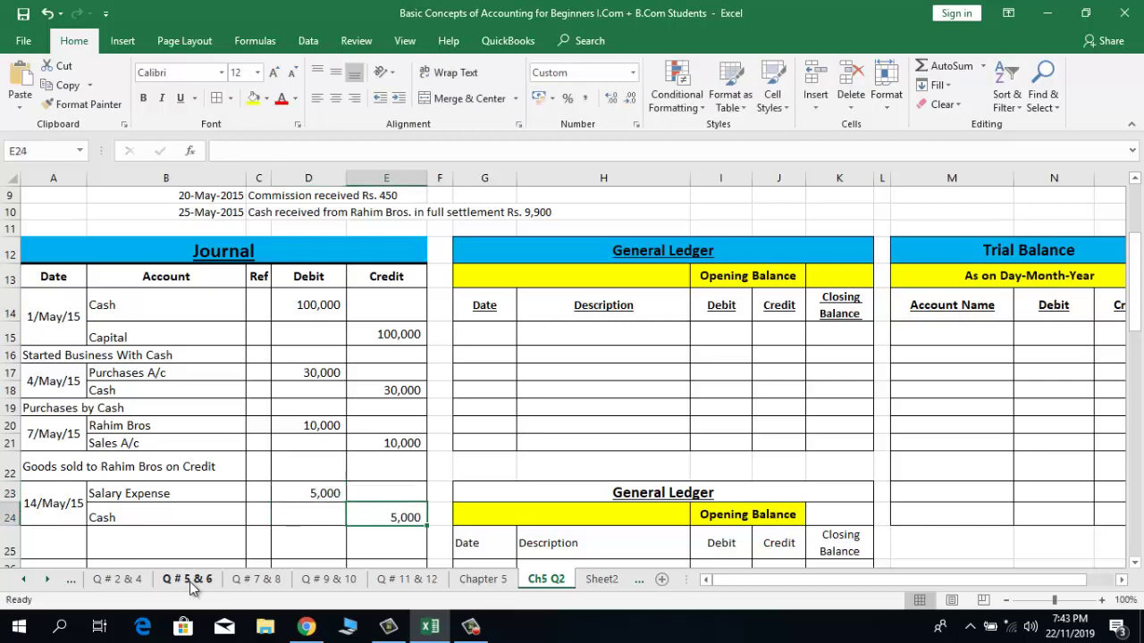
Step: Enter the narration "Salary Paid by Cash" in cell A25 below the 14 May journal entry
key(Left)
key(Up)
key(Down)
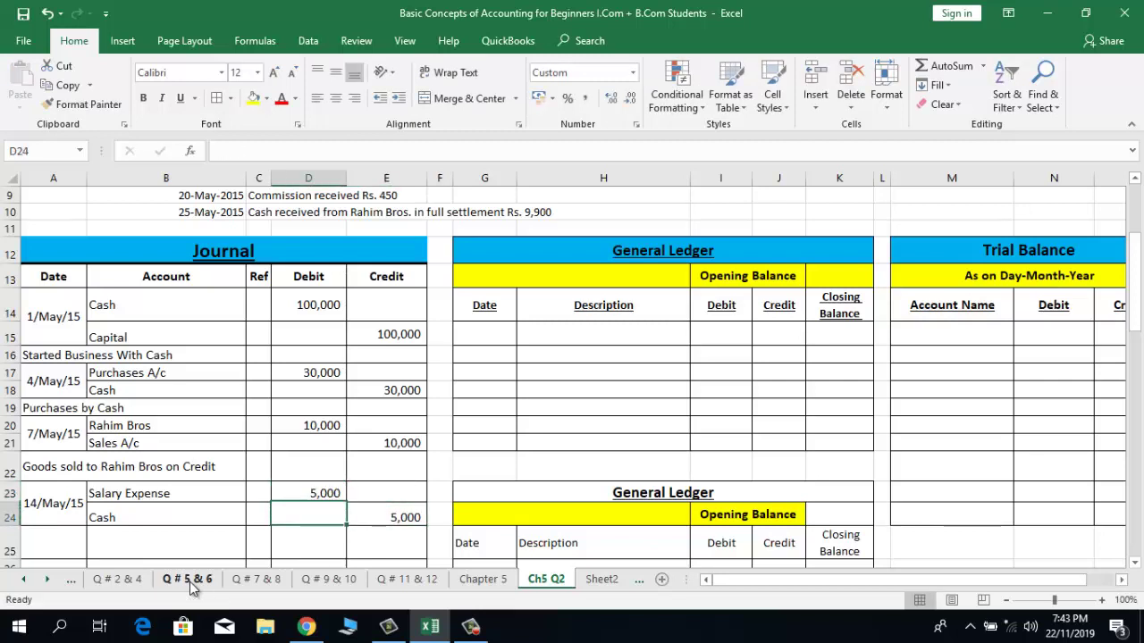
key(Right)
key(Down)
key(Left)
key(Left)
key(Left)
key(Left)
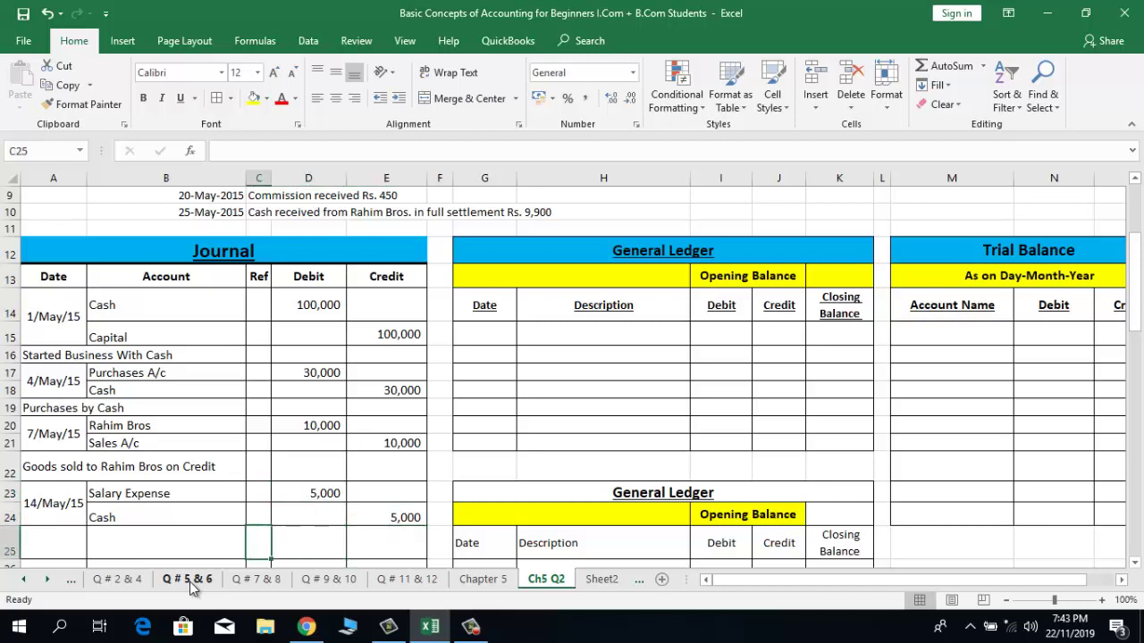
text(Sal)
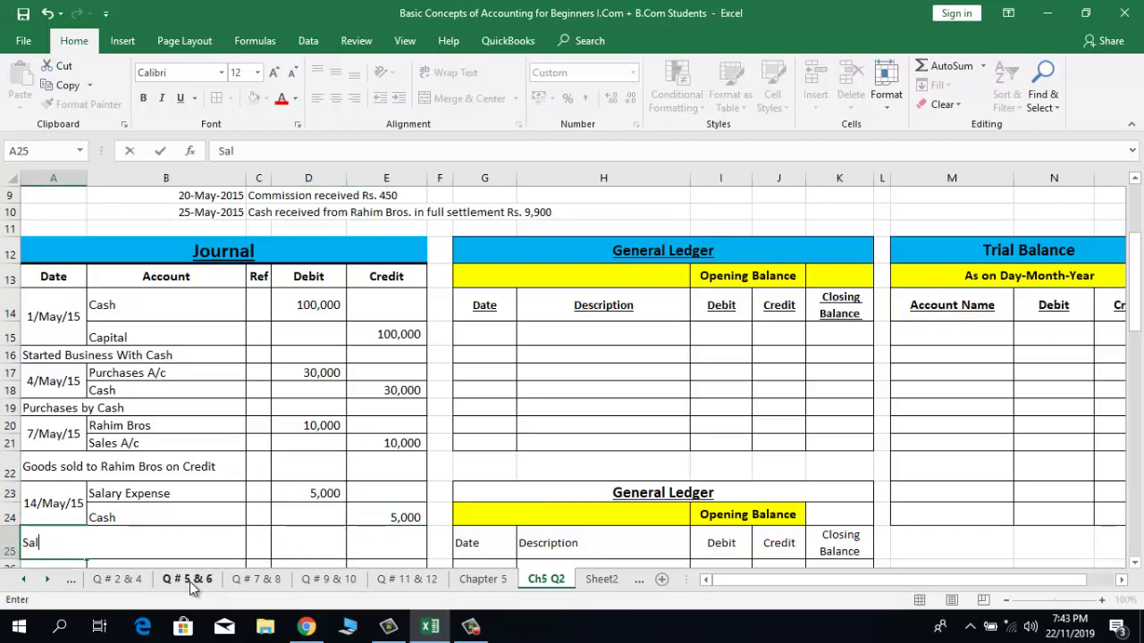
text(ary POa)
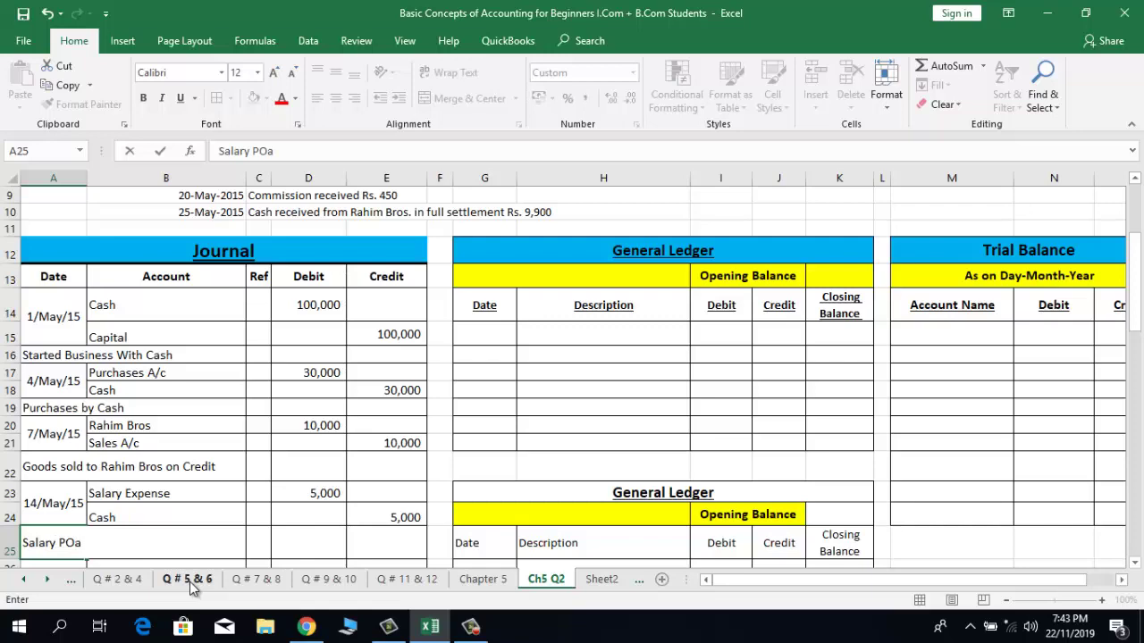
key(BackSpace)
key(BackSpace)
text(aid by Cash)
key(Return)
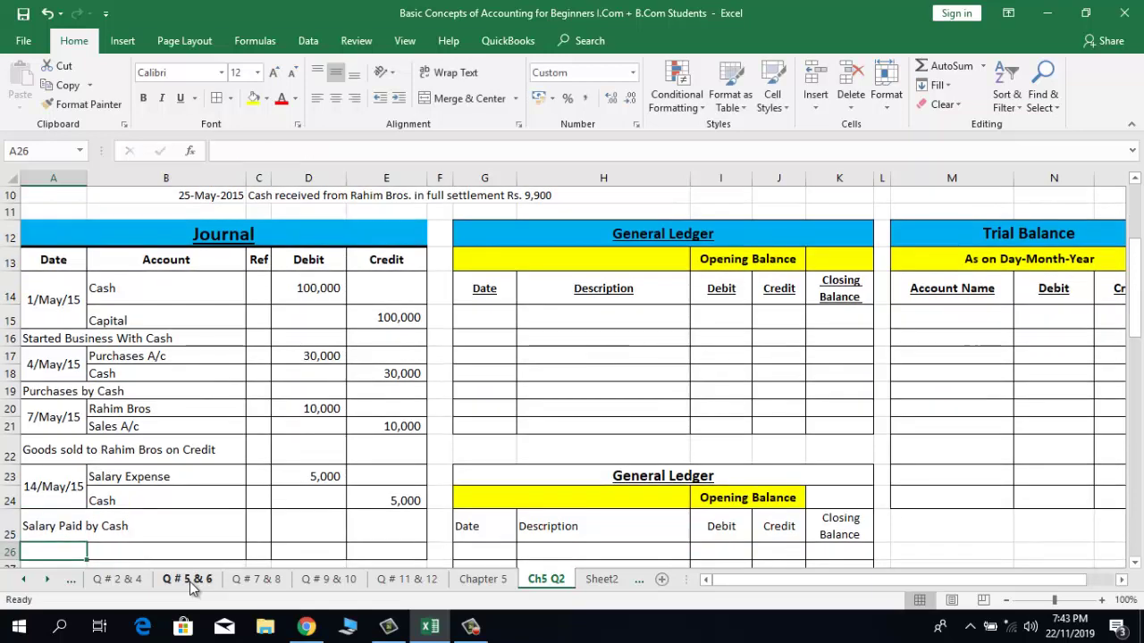
Step: Review the 20-May-2015 transaction in the question's list above the journal
key(Up)
key(Up)
key(Up)
key(Up)
key(Up)
key(Up)
key(Up)
key(Up)
key(Up)
key(Up)
key(Up)
key(Up)
key(Up)
key(Up)
key(Up)
key(Up)
key(Up)
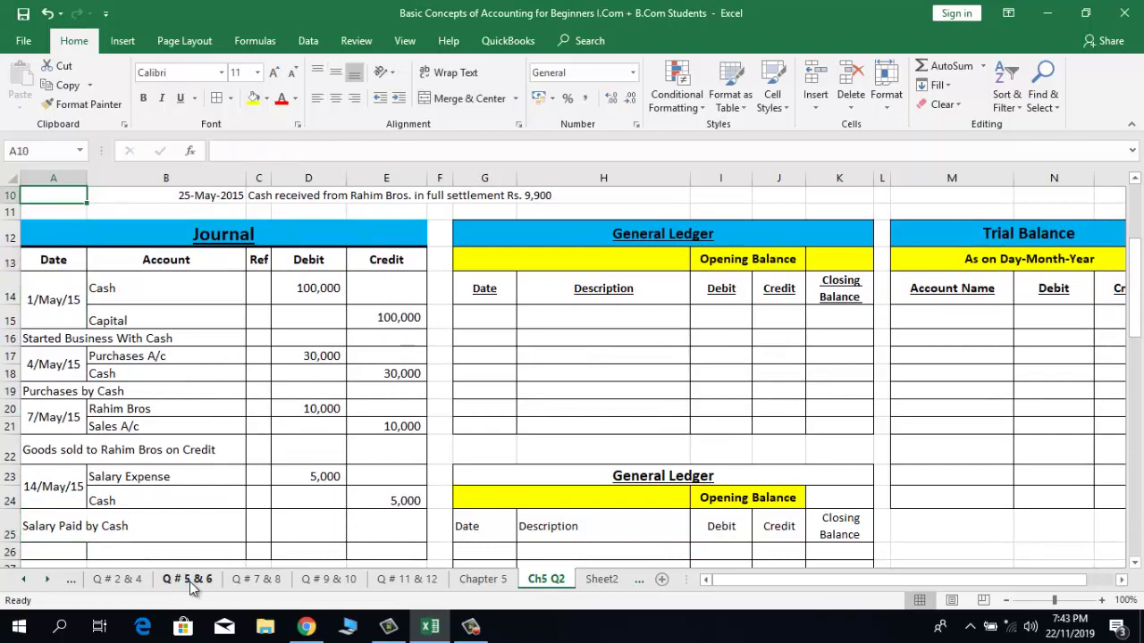
key(Up)
key(Up)
key(Down)
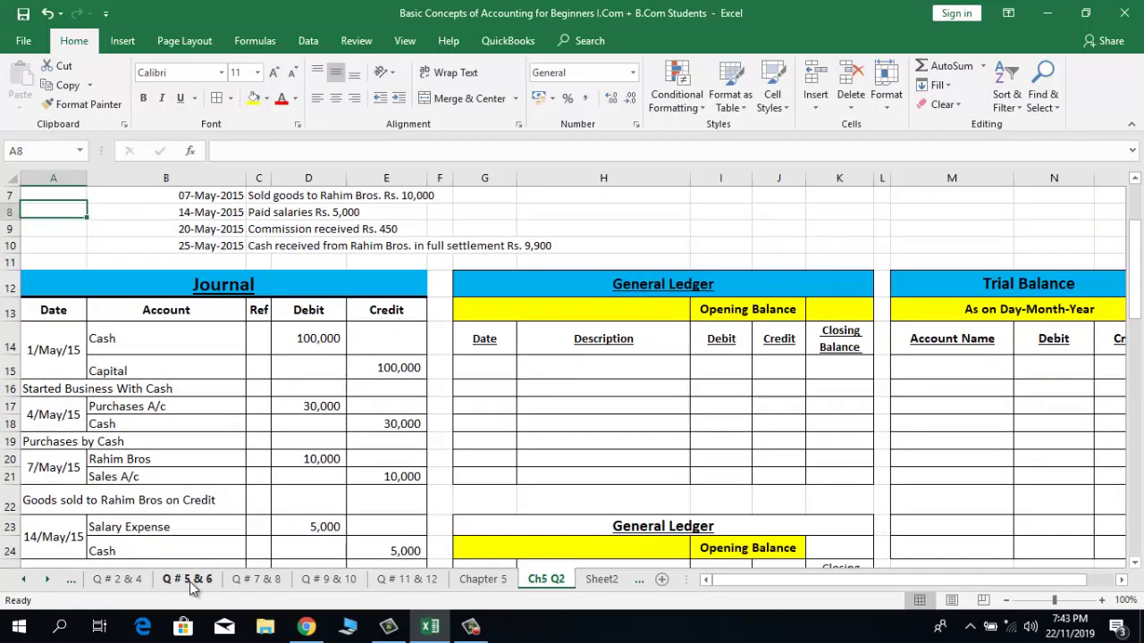
key(Right)
key(Up)
key(Up)
key(Up)
key(Up)
key(Up)
key(Down)
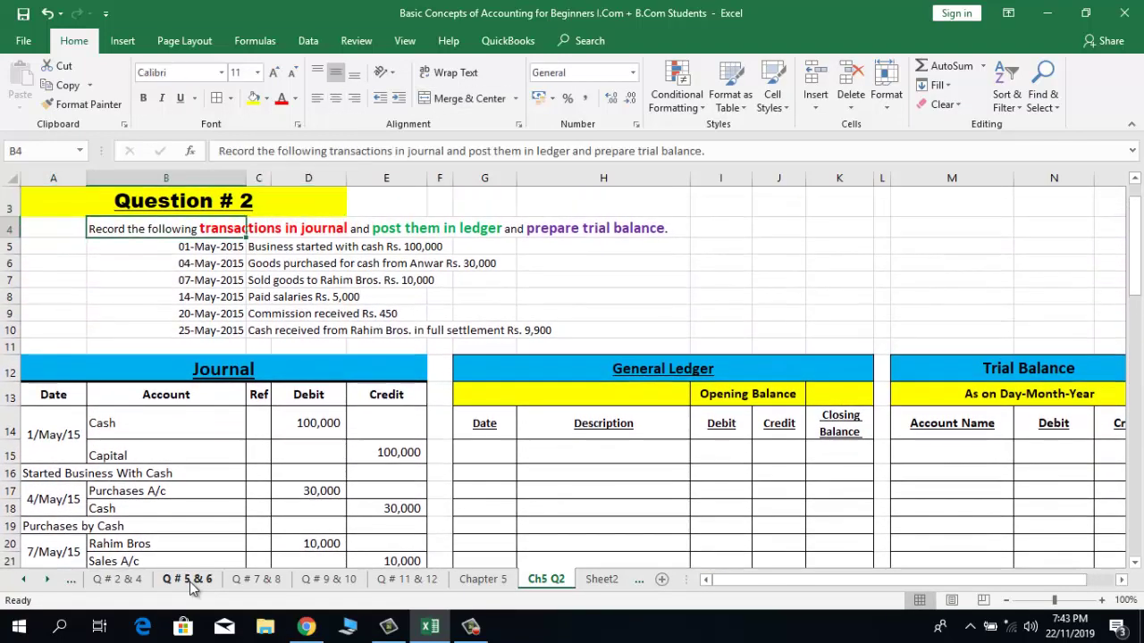
key(Down)
key(Down)
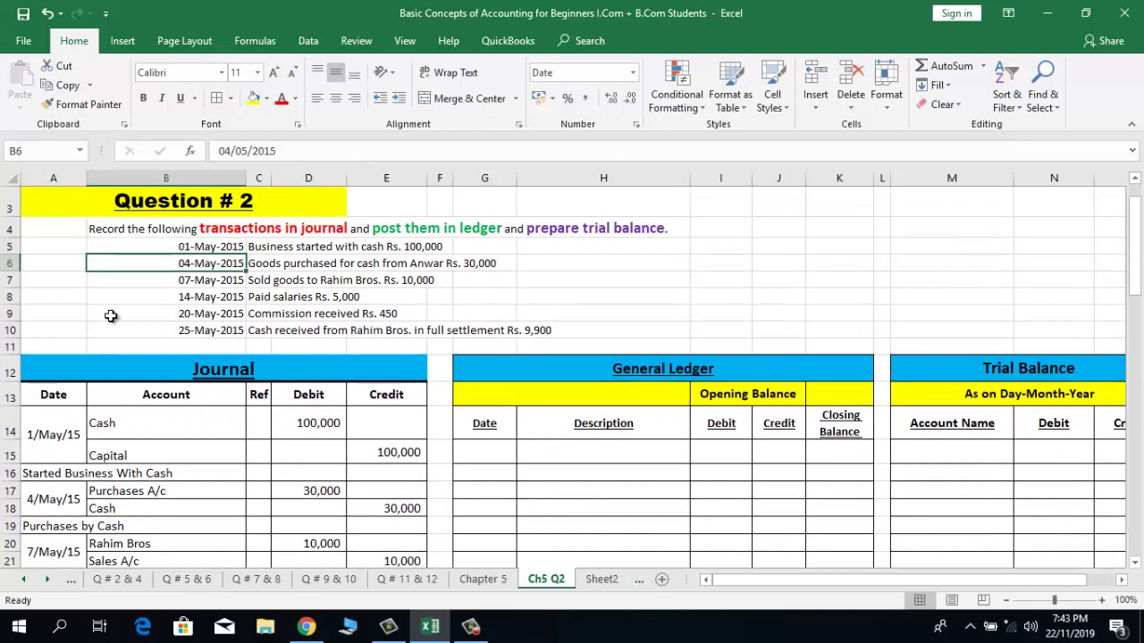
click(112, 313)
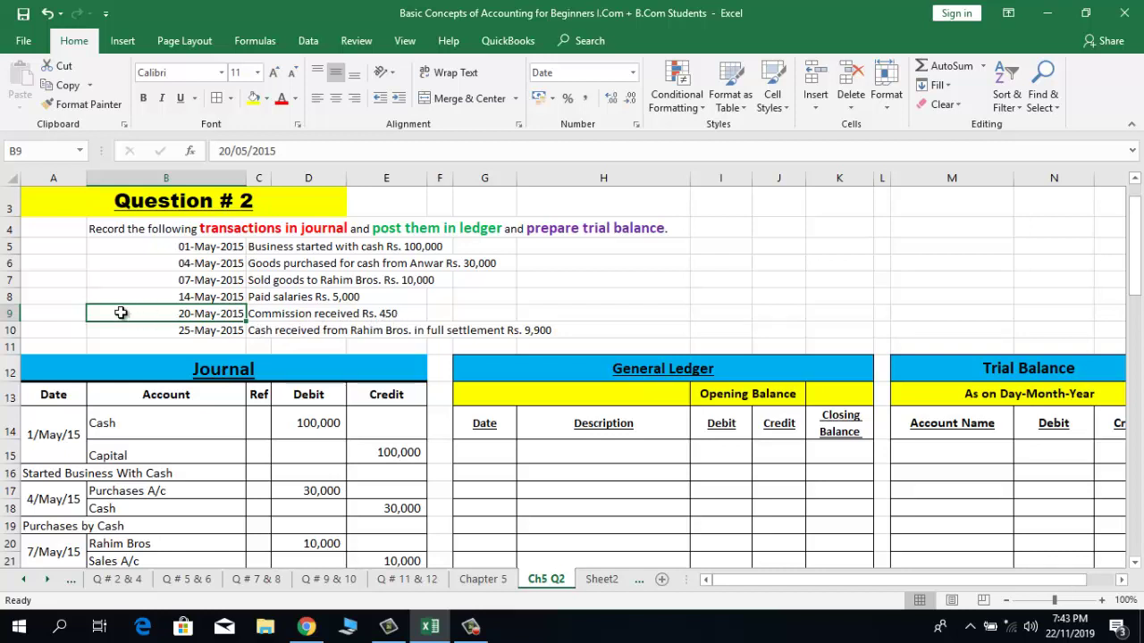
click(53, 314)
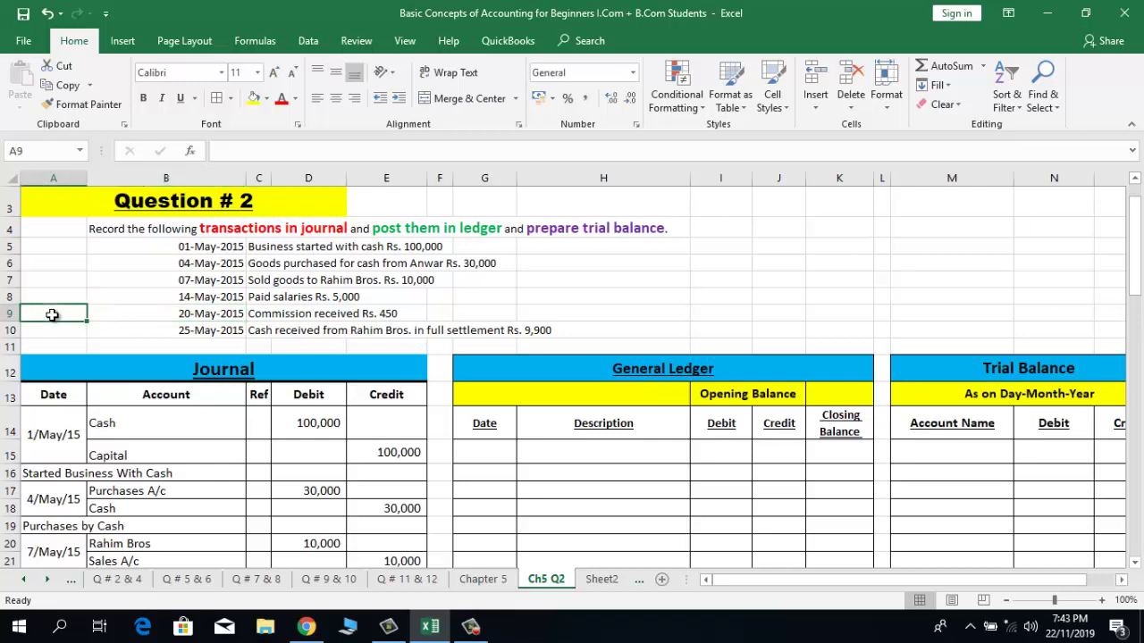
key(Down)
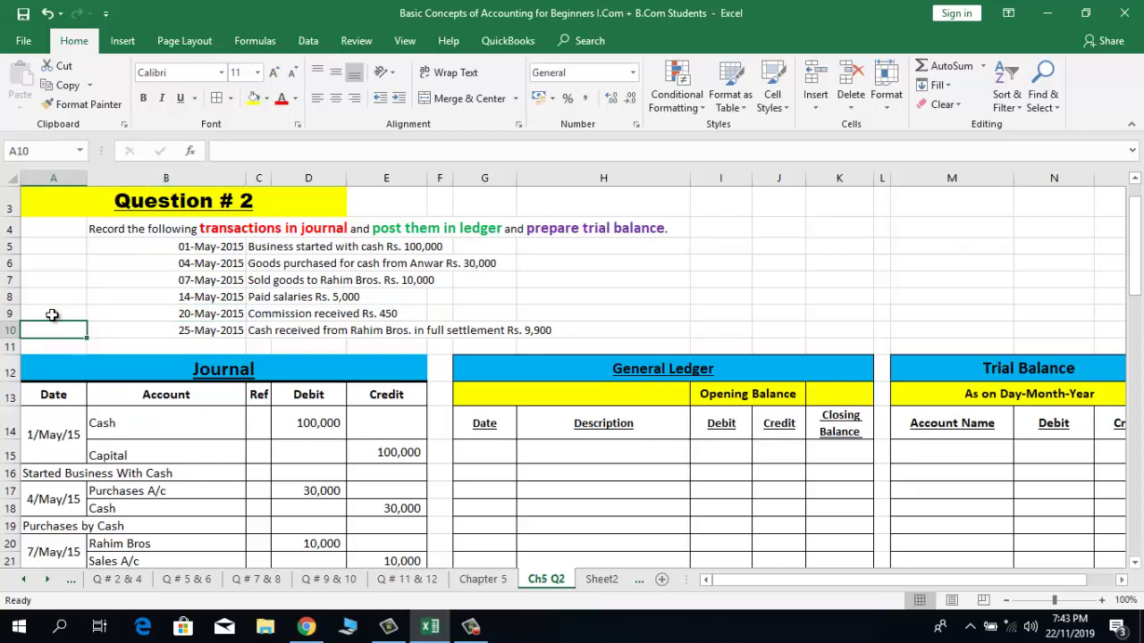
Step: Extend the journal by copying the blank bordered row A26:E26 into the rows directly below, through row 32
key(Down)
key(Down)
key(Down)
key(Down)
key(Down)
key(Down)
key(Down)
key(Down)
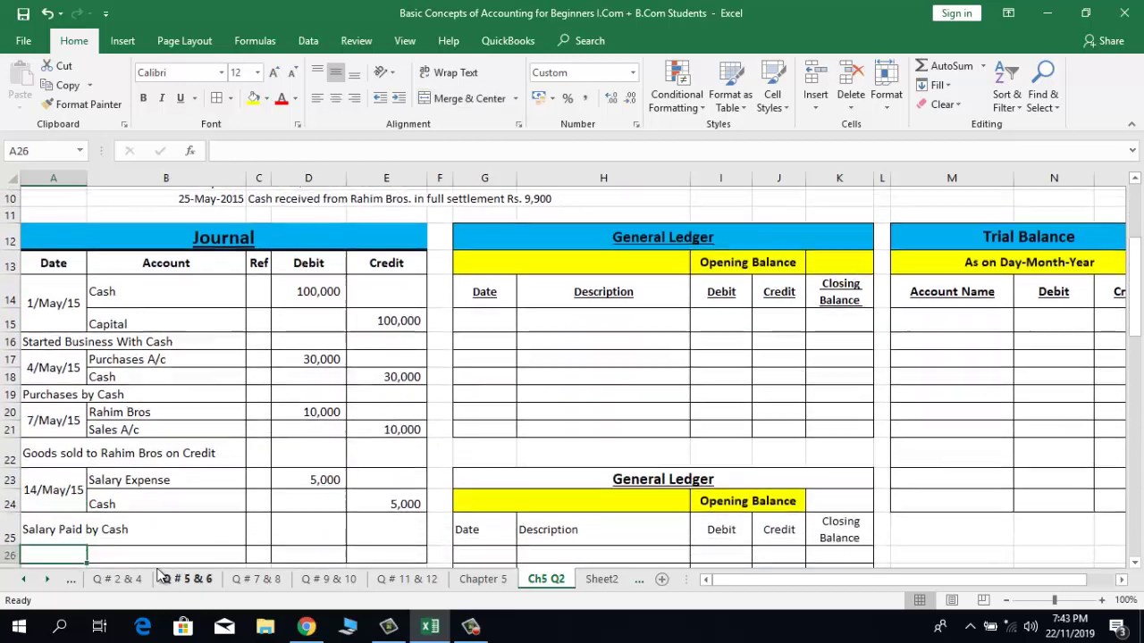
scroll(161, 574, down, 1)
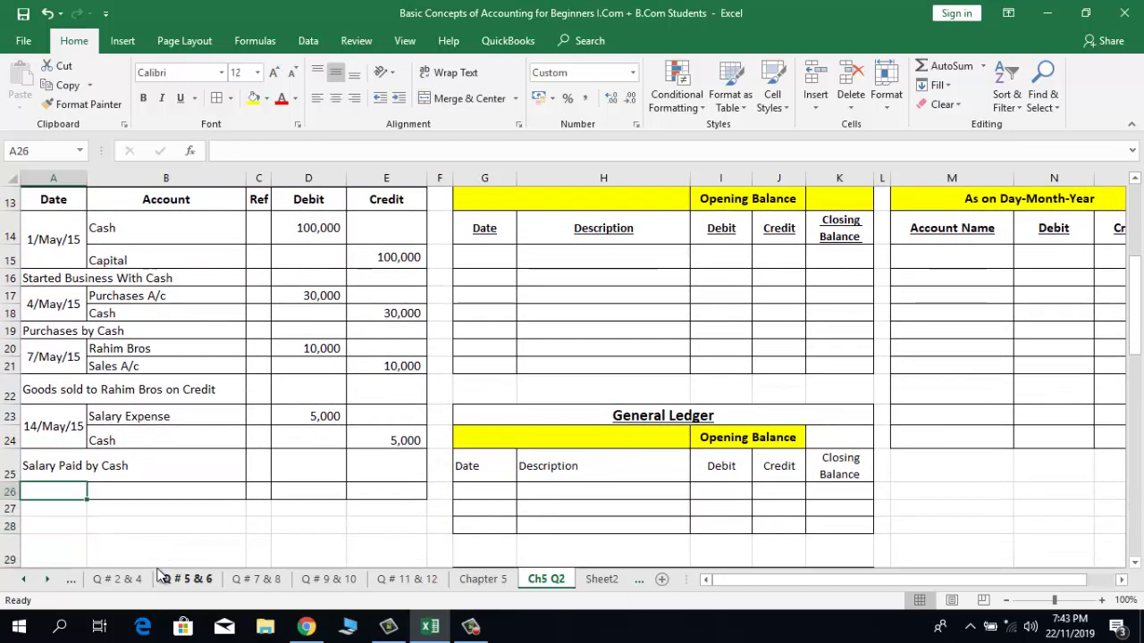
key(shift+Right)
key(shift+Right)
key(shift+Right)
key(shift+Right)
key(ctrl+c)
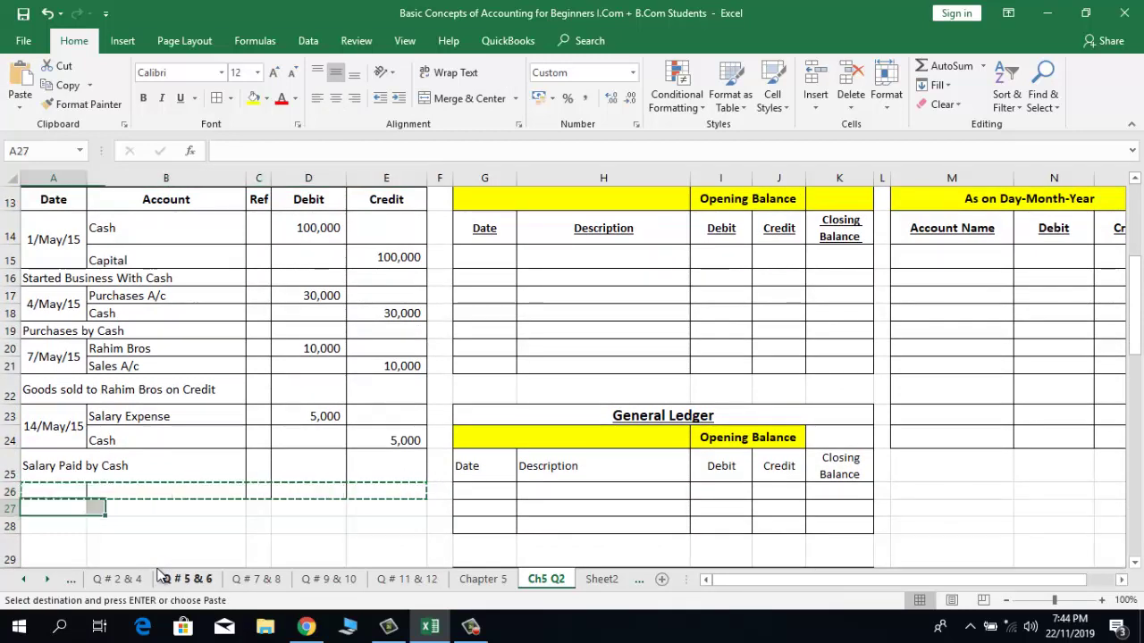
key(Down)
key(shift+Right)
key(shift+Right)
key(shift+Right)
key(shift+Right)
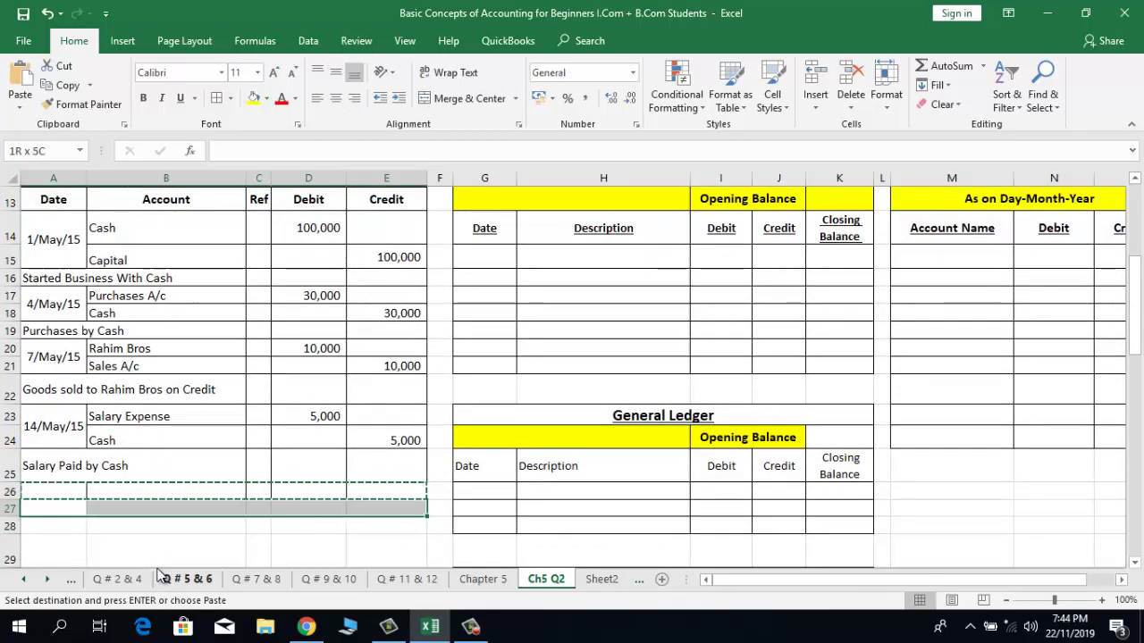
key(shift+Down)
key(shift+Down)
key(shift+Down)
key(shift+Down)
key(shift+Down)
key(Return)
Step: Copy the merged date cell of the 14 May entry into the Date column at A26:A27
key(Up)
key(Up)
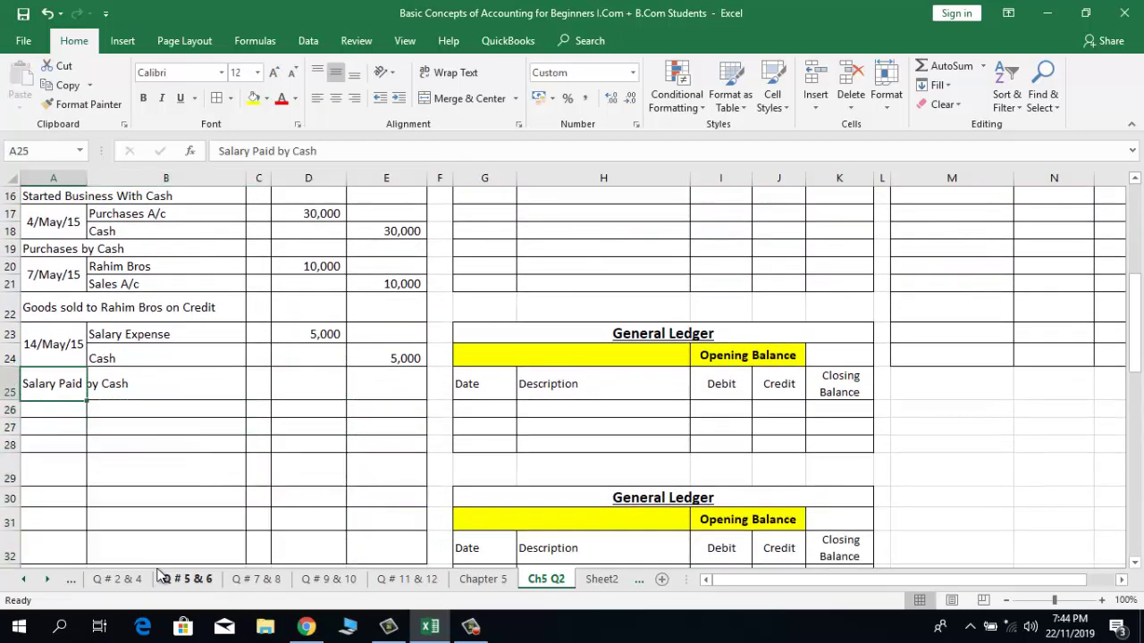
key(Down)
key(Up)
key(Up)
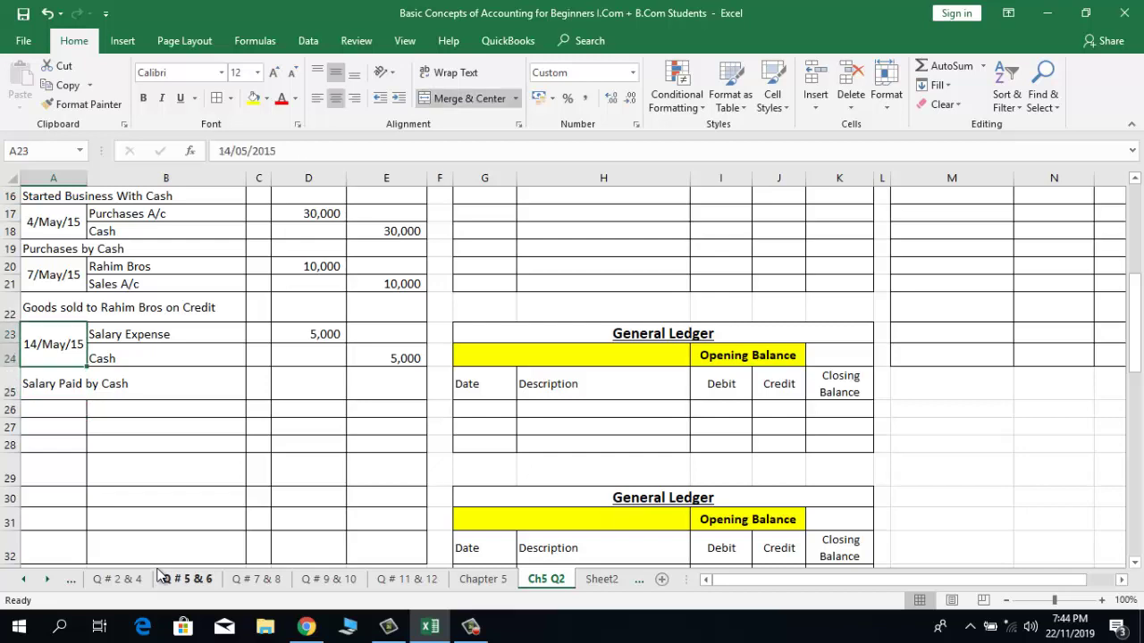
key(ctrl+c)
key(Down)
key(Down)
key(Return)
Step: Check the date of the commission transaction in the question's list above the journal
key(Up)
key(Up)
key(Up)
key(Up)
key(Up)
key(Up)
key(Up)
key(Up)
key(Up)
key(Up)
key(Up)
key(Up)
key(Up)
key(Up)
key(Up)
key(Up)
key(Up)
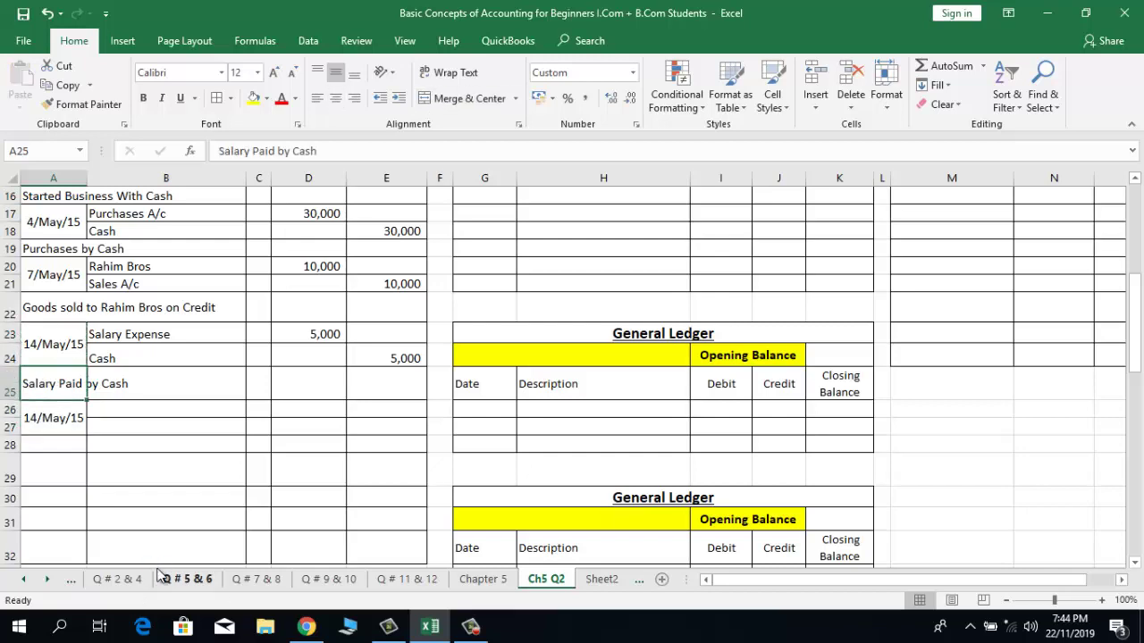
key(Up)
key(Down)
key(Down)
key(Down)
key(Down)
key(Down)
key(Down)
key(Down)
key(Down)
key(Down)
key(Down)
key(Down)
key(Down)
key(Down)
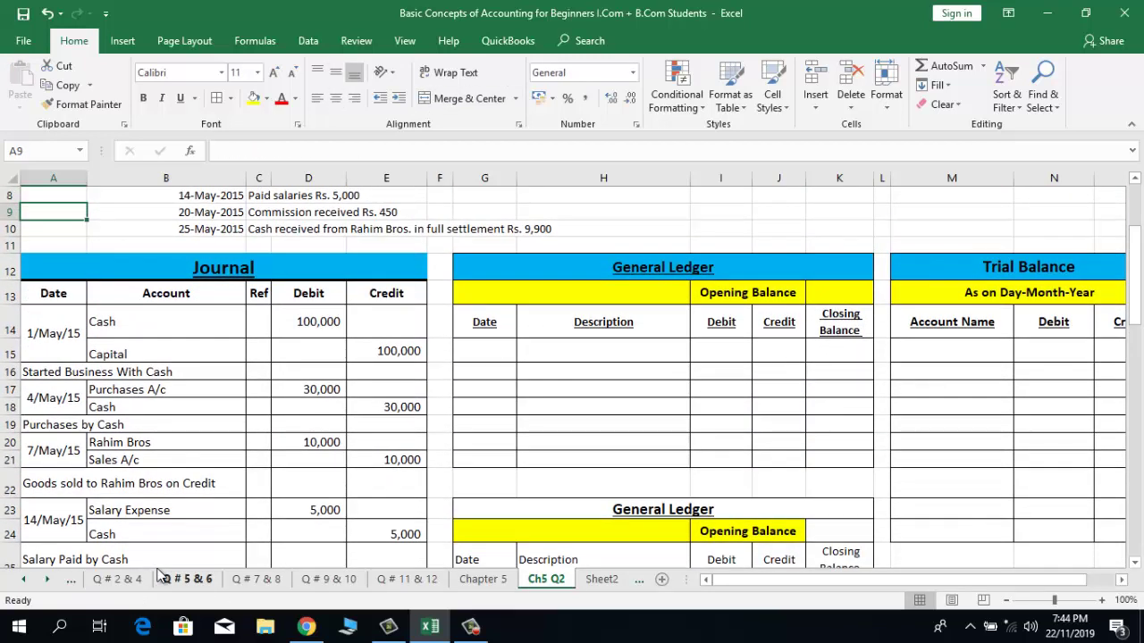
key(Down)
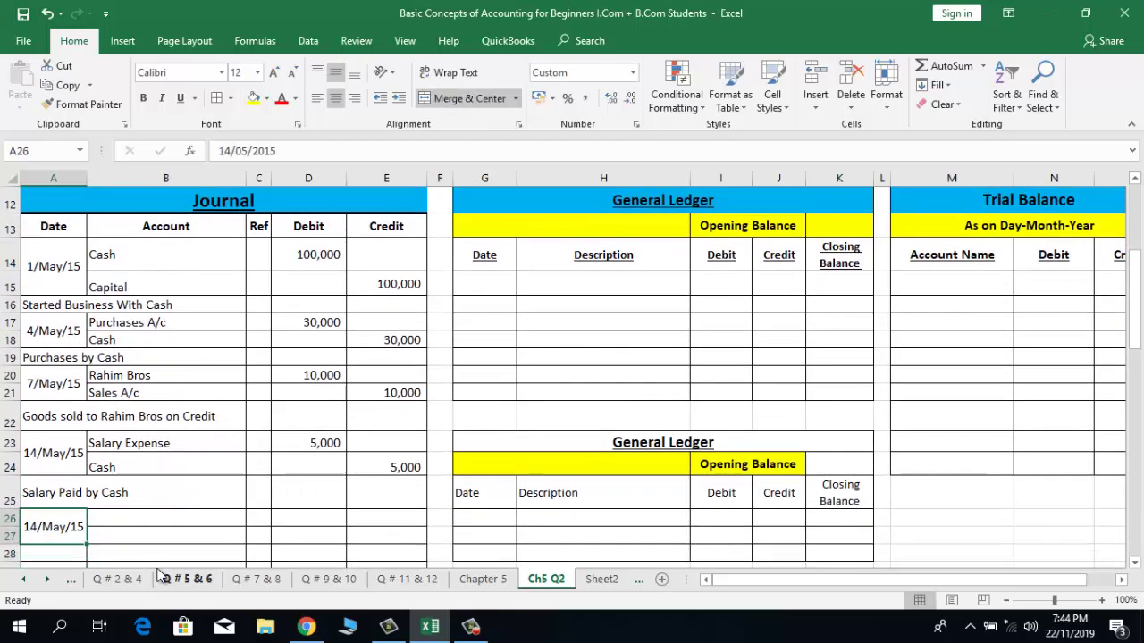
Step: Change the date in the new journal entry's cell A26 to 20/05/2015
key(F2)
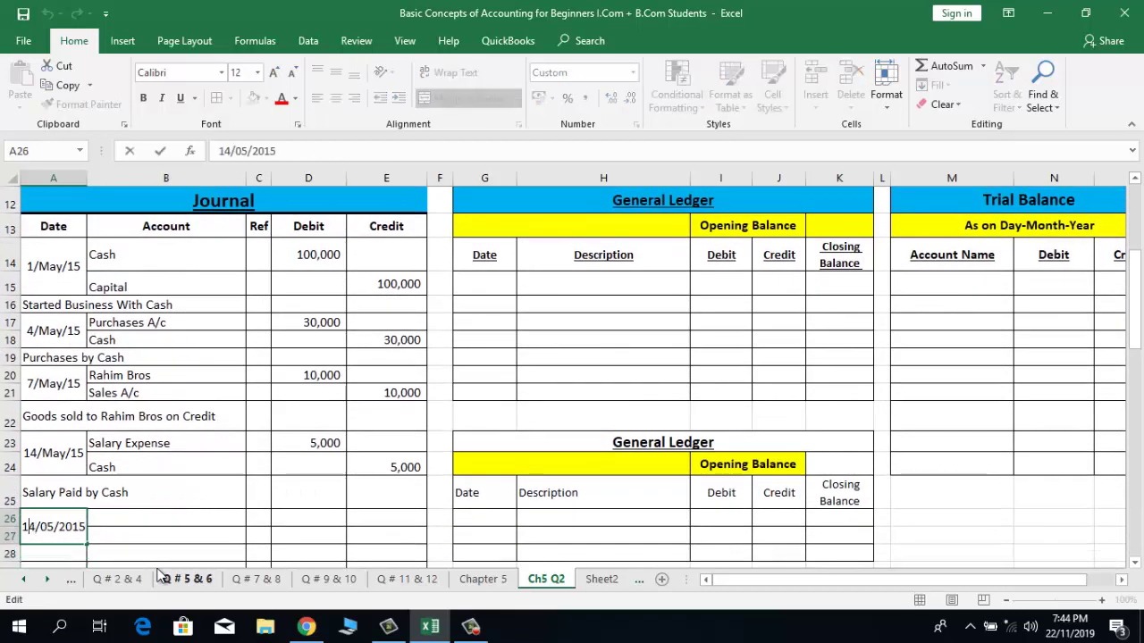
key(BackSpace)
key(BackSpace)
text(20)
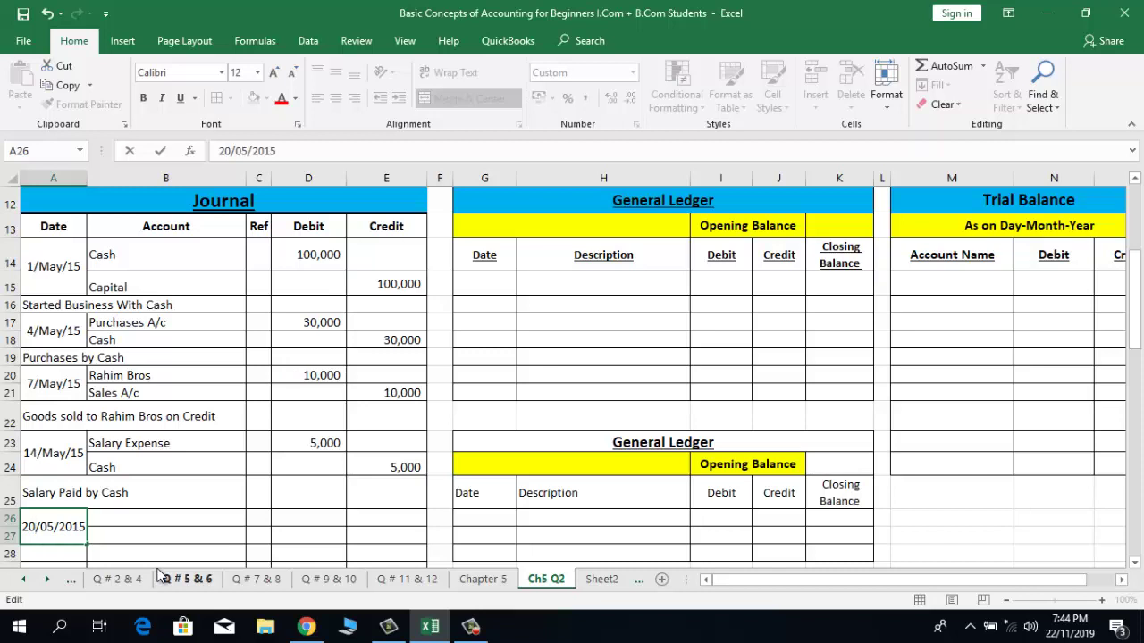
key(Return)
Step: Enter "Commission Received" as the credited account in cell B27 of the 20 May entry
key(Up)
key(Up)
key(Right)
key(Down)
key(Down)
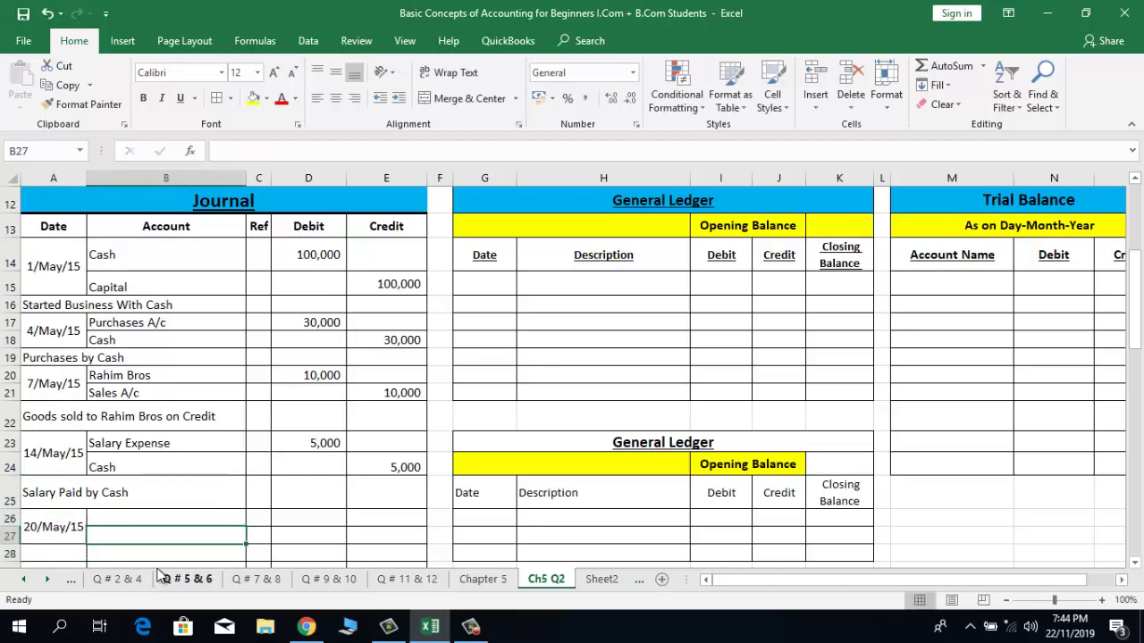
text(Comm)
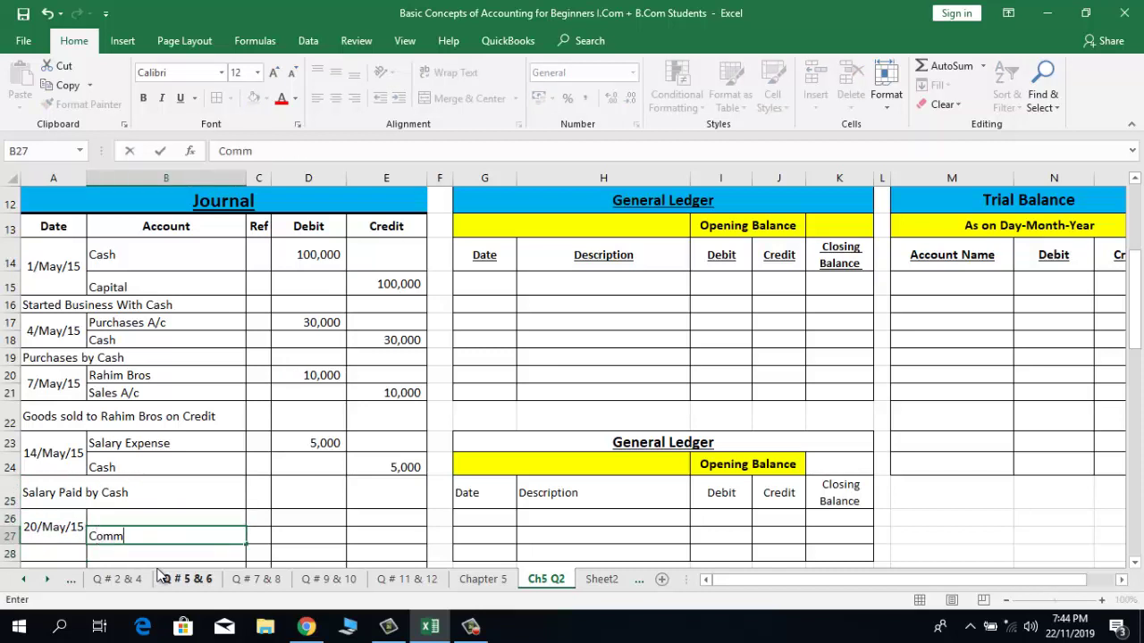
text(ission Received)
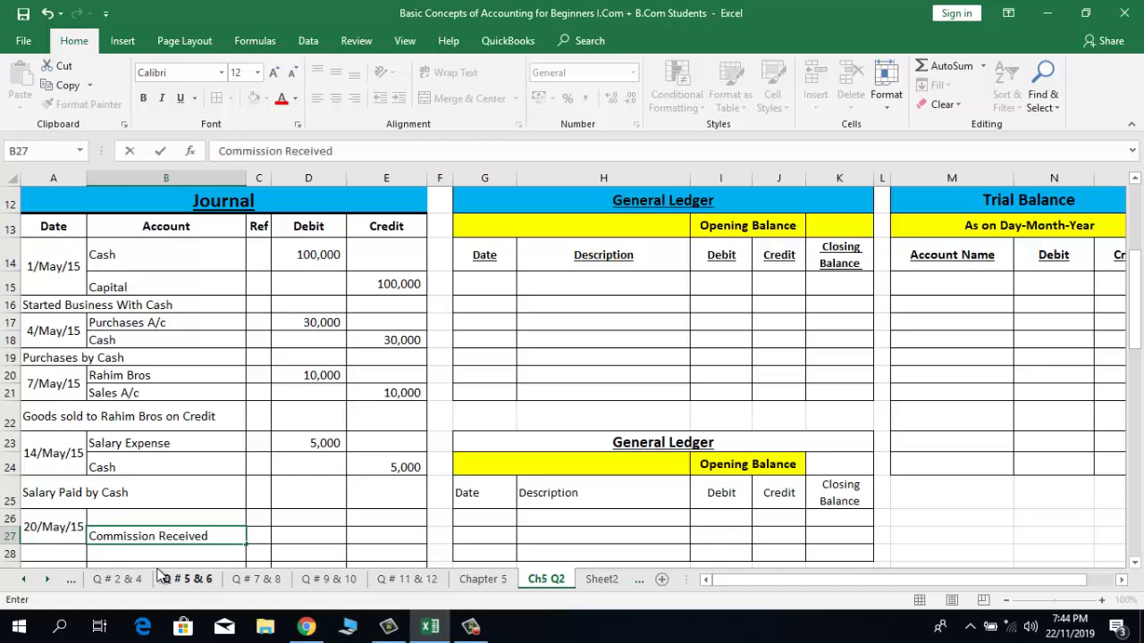
key(Return)
Step: Enter "Cash" as the debited account in cell B26, above Commission Received
key(Up)
key(Up)
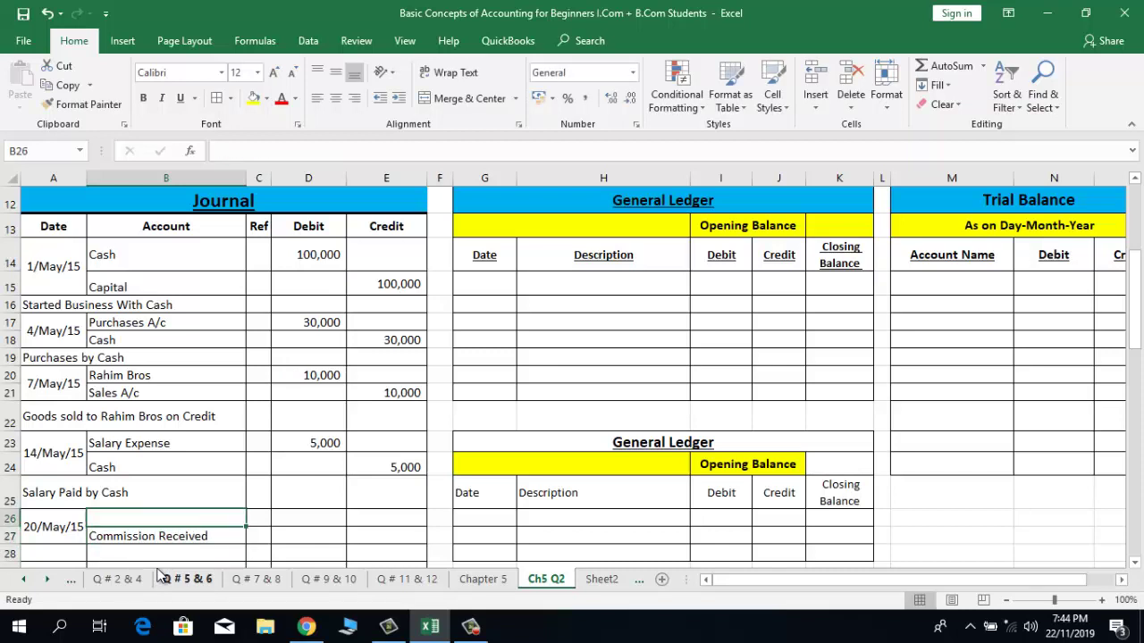
key(Down)
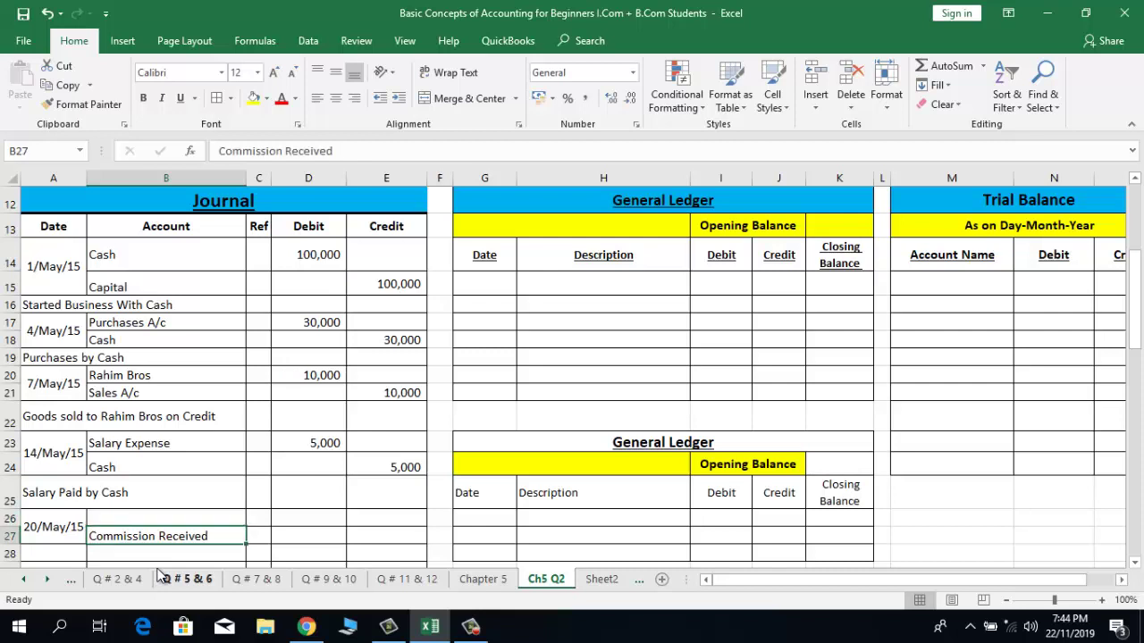
key(Up)
text(Cash)
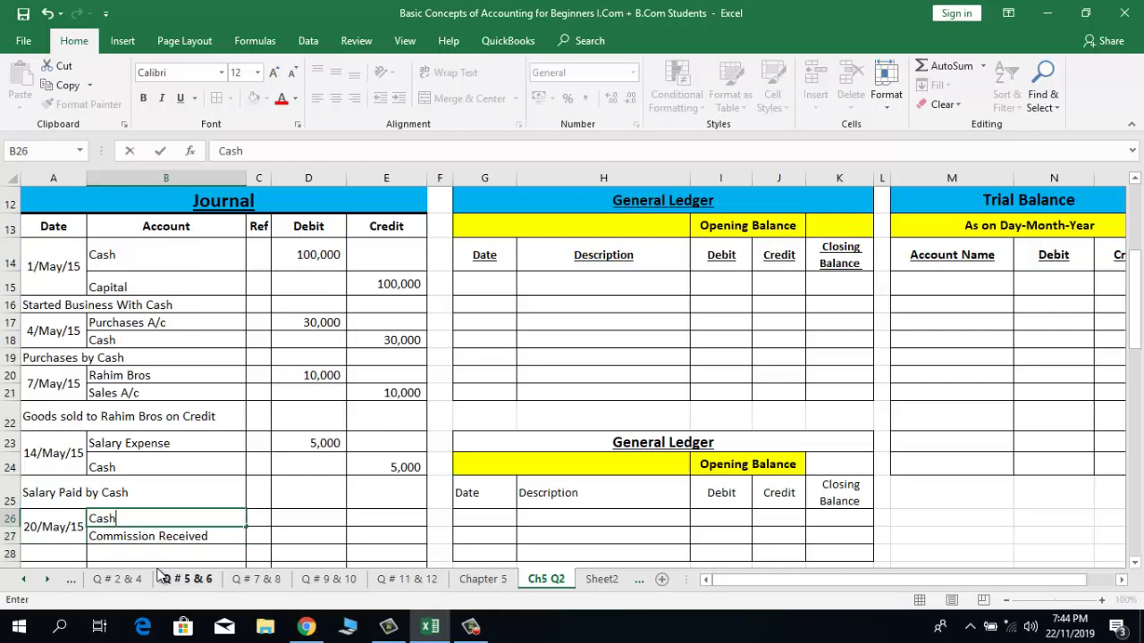
key(Return)
Step: Record a debit of 450 for Cash in cell D26
key(Up)
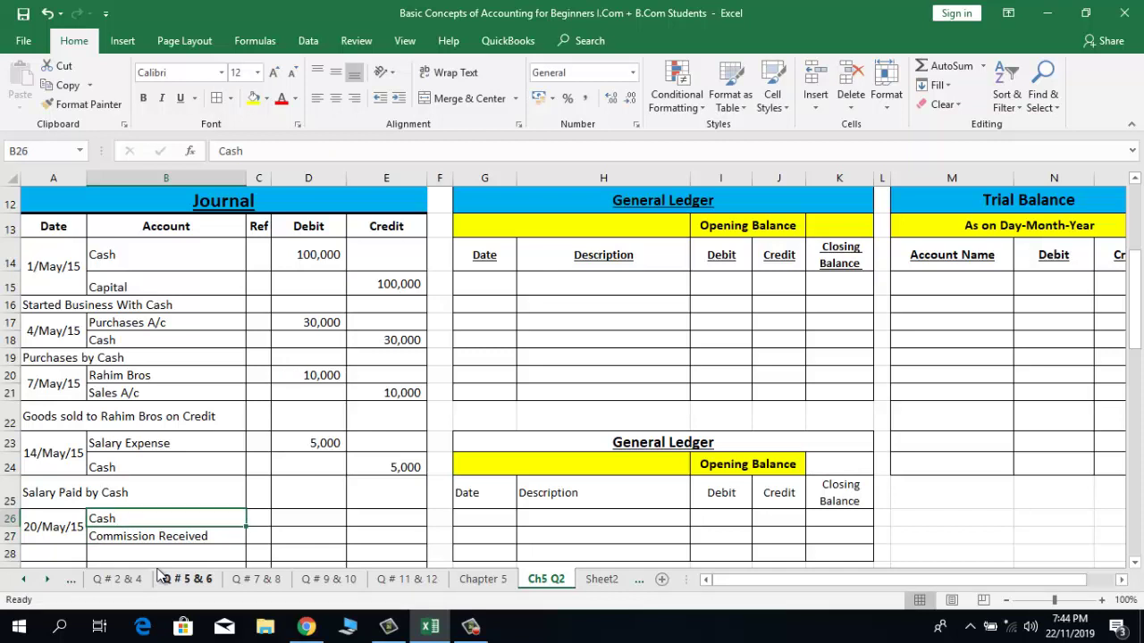
key(Right)
key(Right)
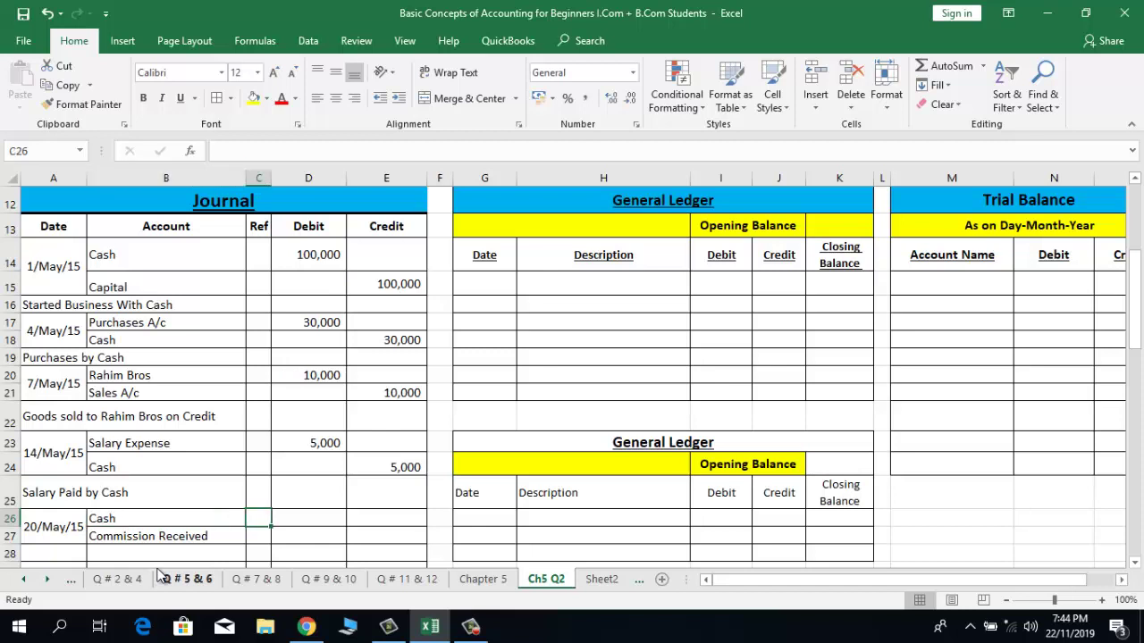
text(450)
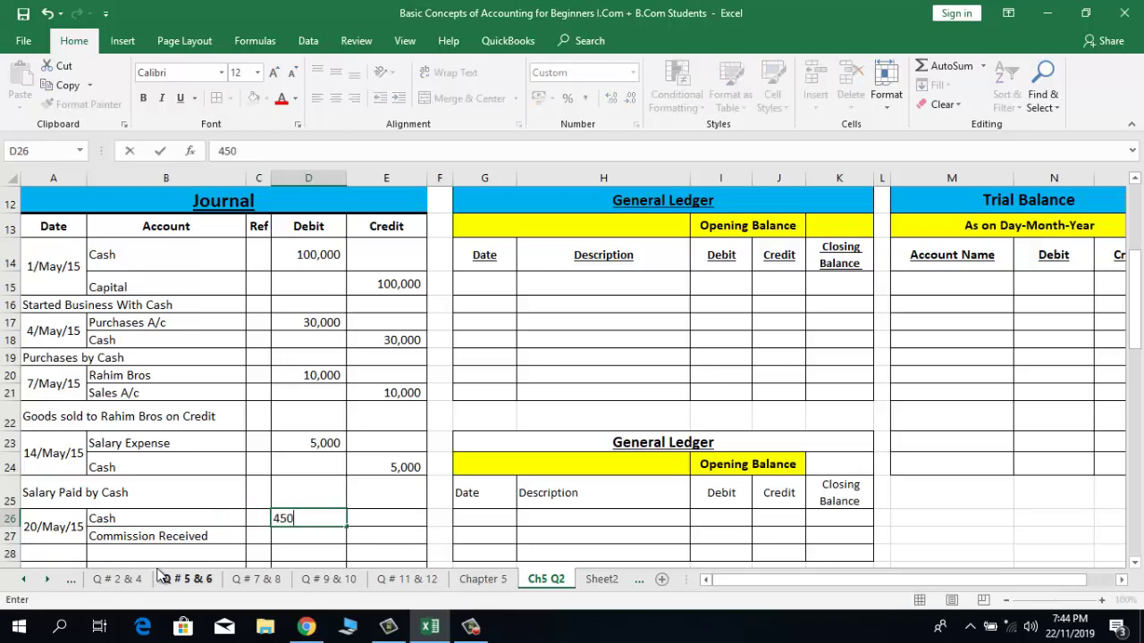
key(Return)
Step: Copy the Cash debit amount into the Credit column of the Commission Received row, cell E27
key(Up)
key(ctrl+c)
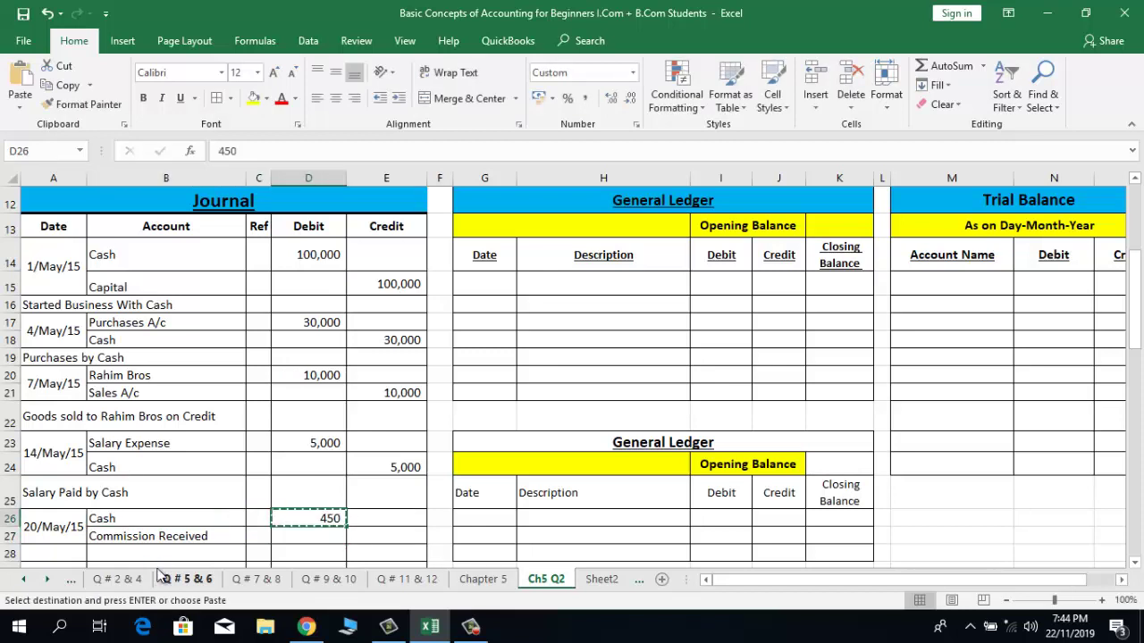
key(Right)
key(Down)
key(Return)
Step: Review the question's transaction list above the journal, ending on the 25-May-2015 settlement with Rahim Bros
key(Left)
key(Left)
key(Left)
key(Left)
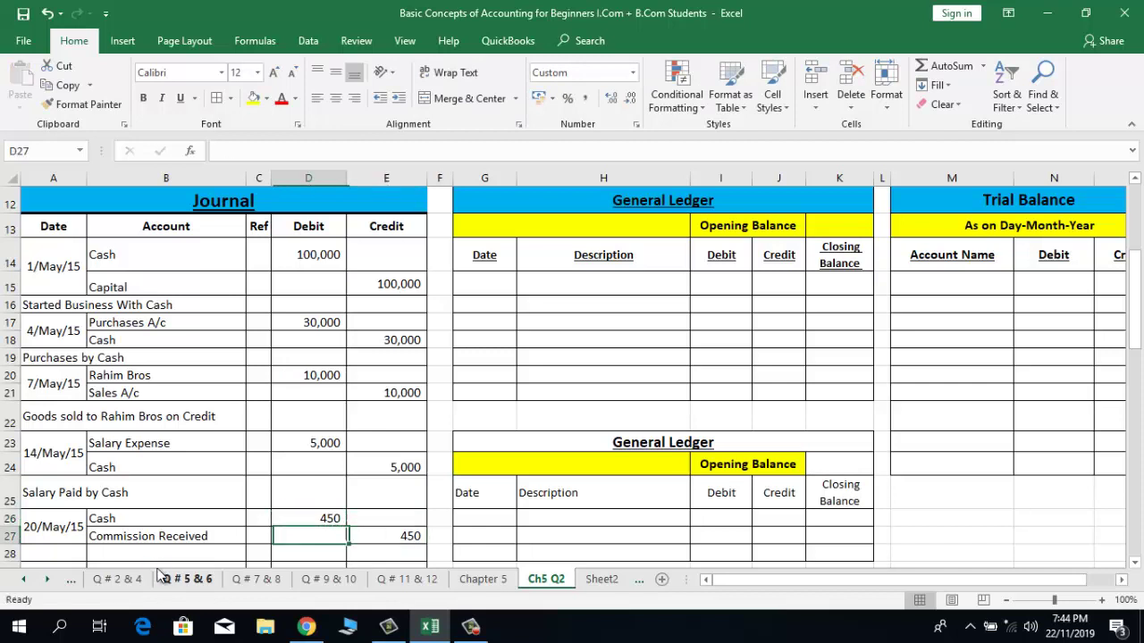
key(Right)
key(Right)
key(Right)
key(Up)
key(Right)
key(Down)
key(Up)
key(Up)
key(Up)
key(Up)
key(Up)
key(Up)
key(Up)
key(Up)
key(Up)
key(Up)
key(Up)
key(Up)
key(Up)
key(Up)
key(Up)
key(Up)
key(Up)
key(Up)
key(Up)
key(Up)
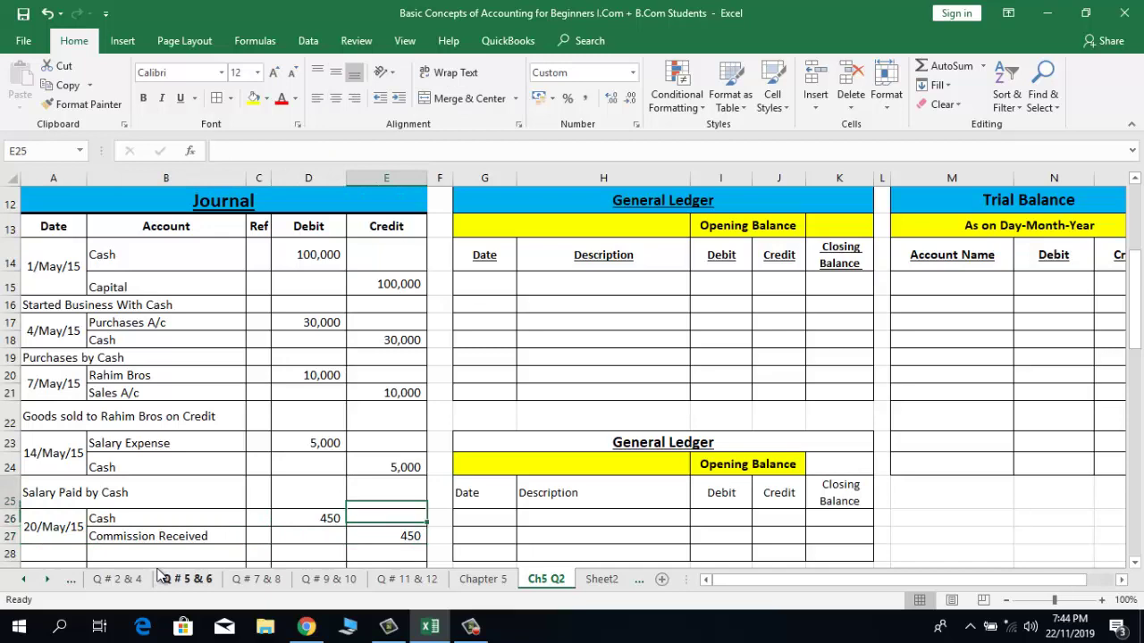
key(Down)
key(Down)
key(Left)
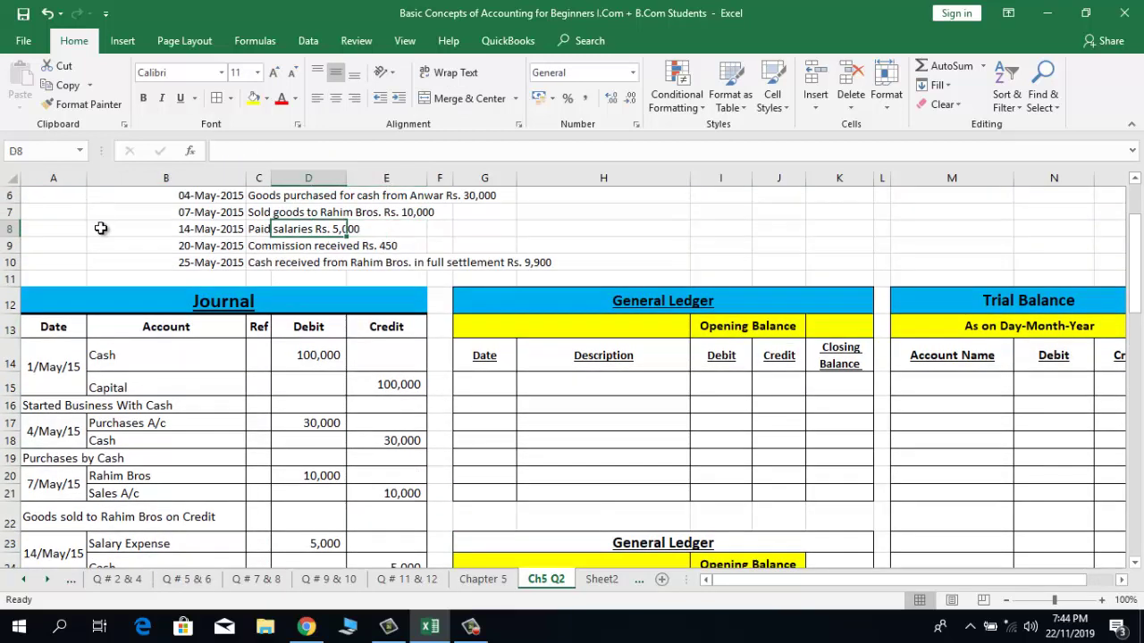
click(116, 244)
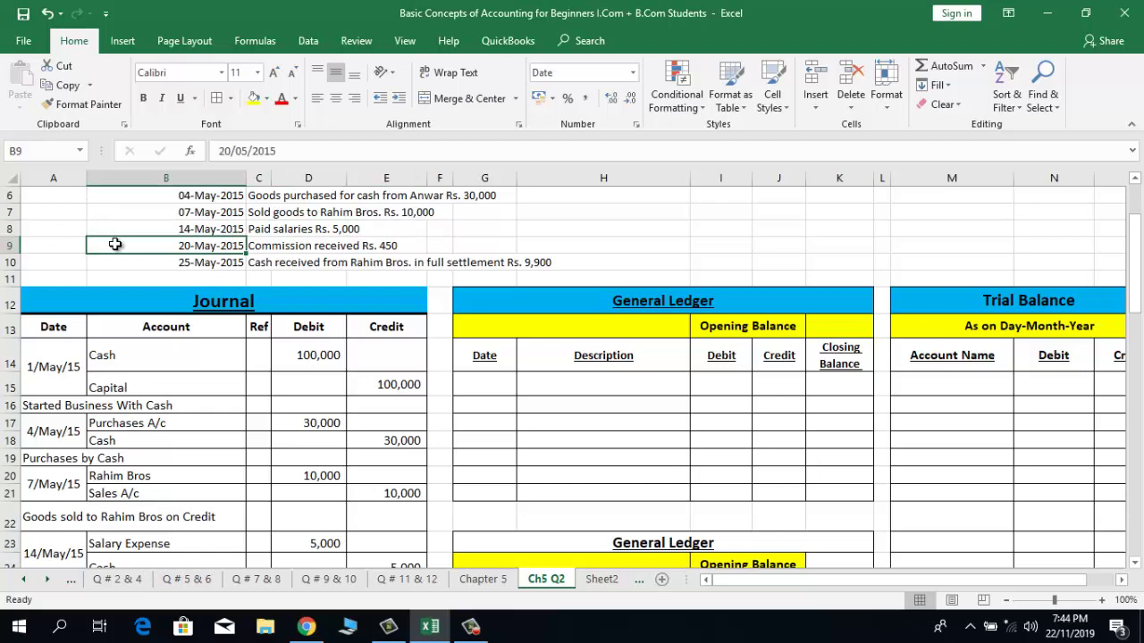
key(Up)
key(Up)
key(Up)
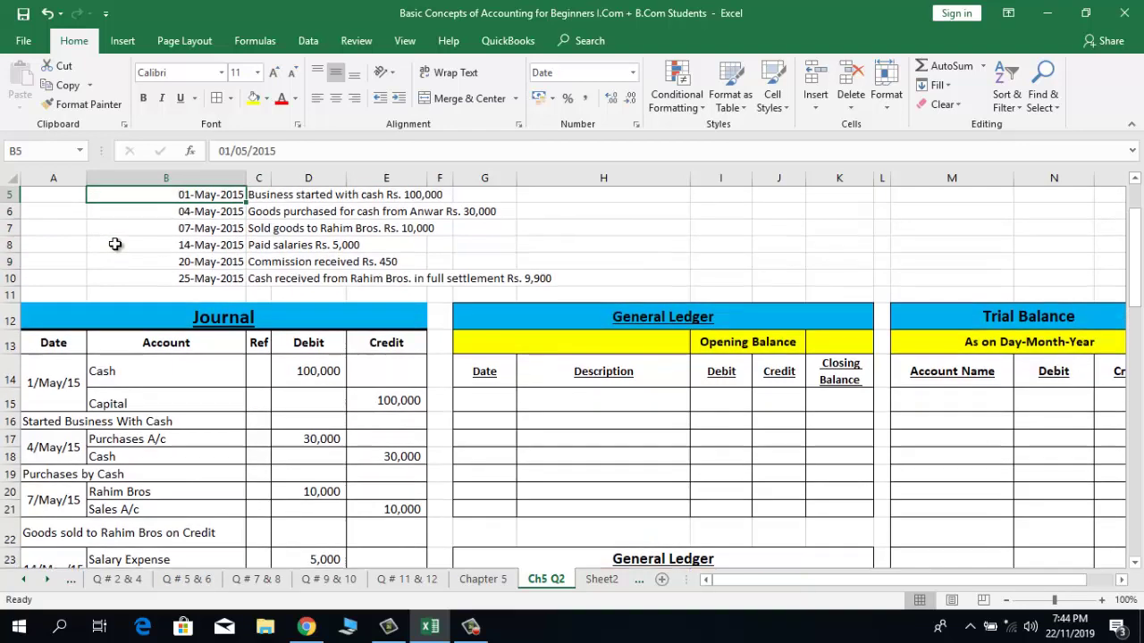
scroll(115, 243, up, 2)
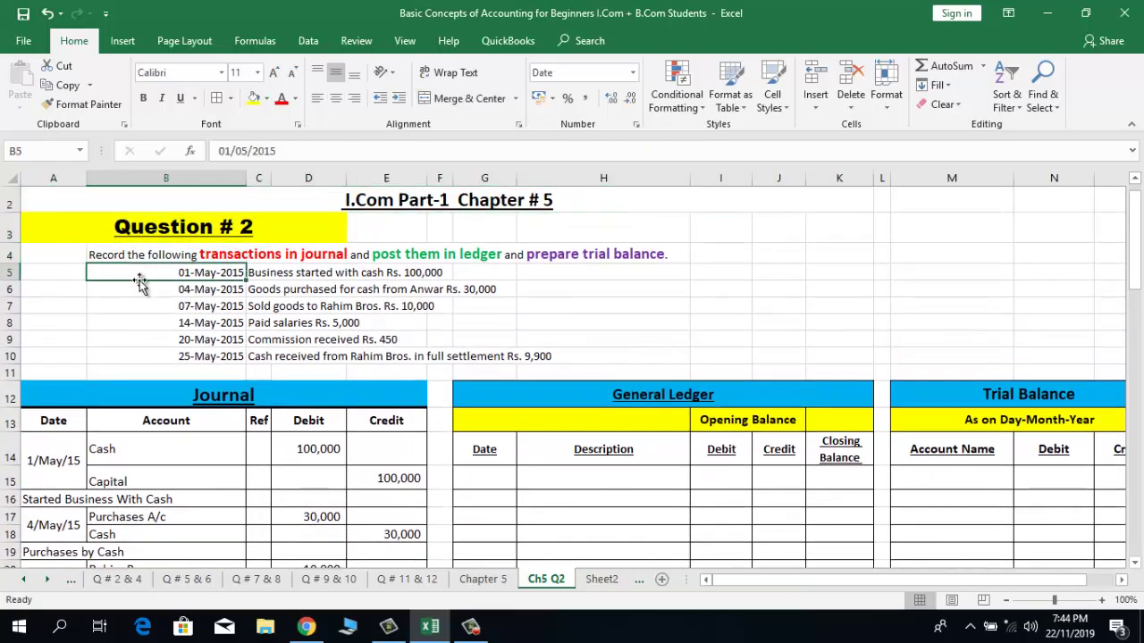
click(161, 357)
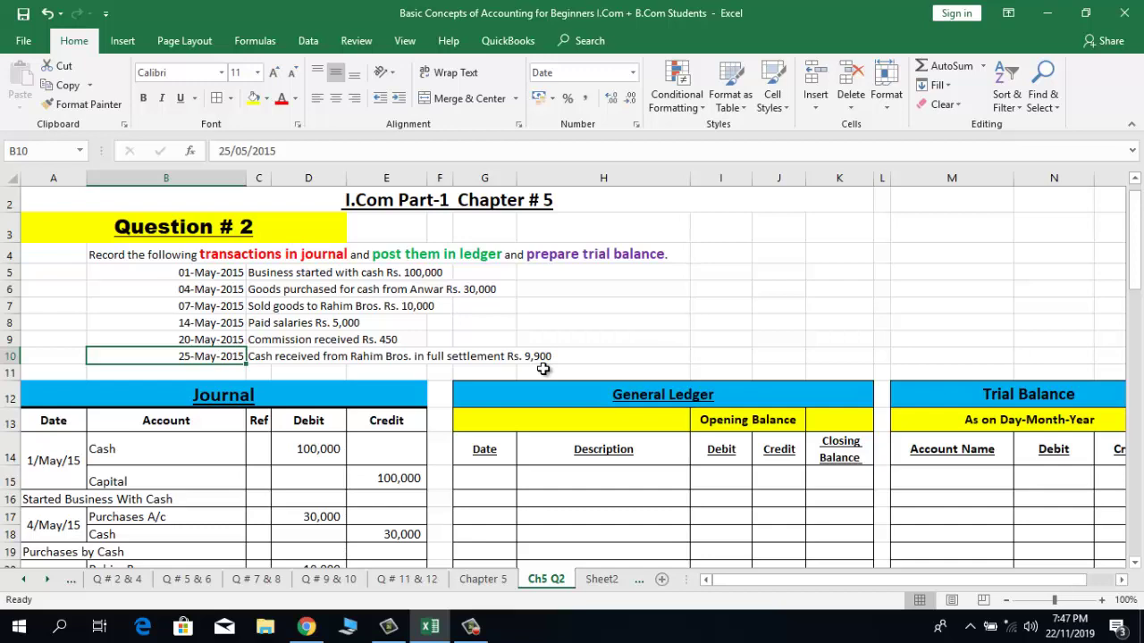
Step: Enter the narration "Commission Received by Cash" in cell A28, below the 20 May journal entry
key(Down)
key(Down)
key(Down)
key(Down)
key(Down)
key(Down)
key(Down)
key(Down)
key(Down)
key(Down)
key(Down)
key(Down)
key(Down)
key(Down)
key(Down)
key(Down)
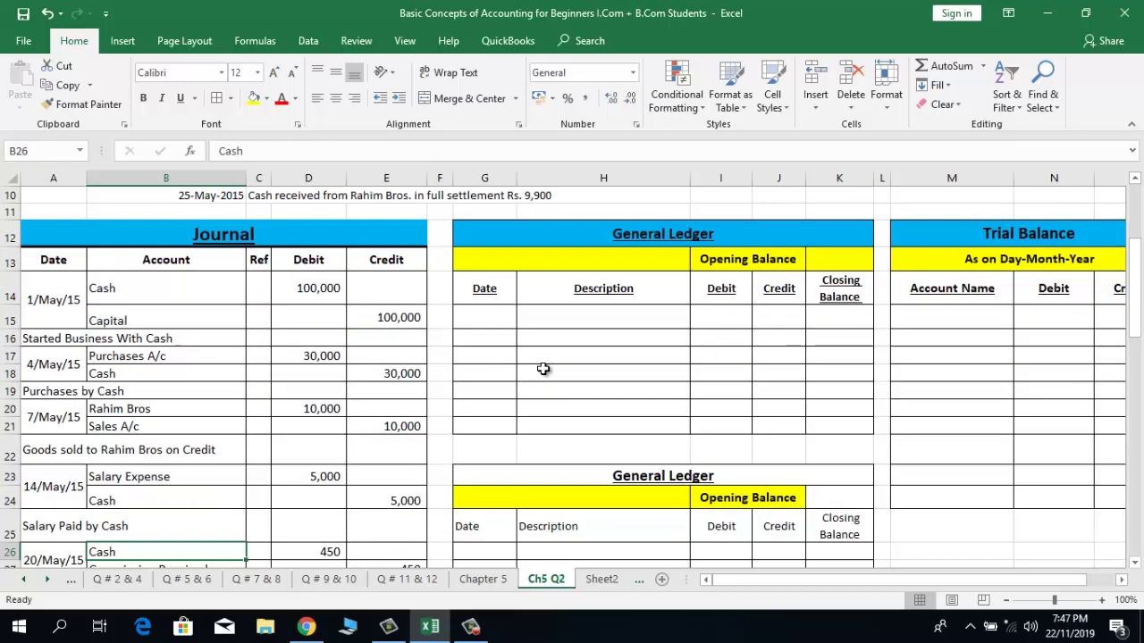
key(Down)
key(Down)
key(Down)
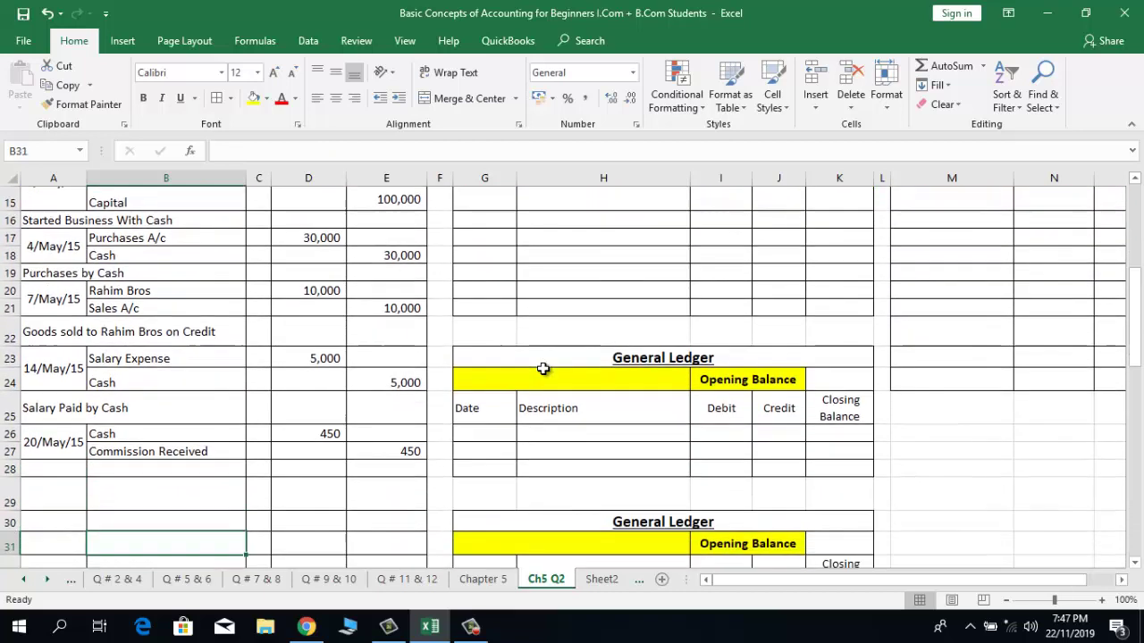
key(Up)
key(Left)
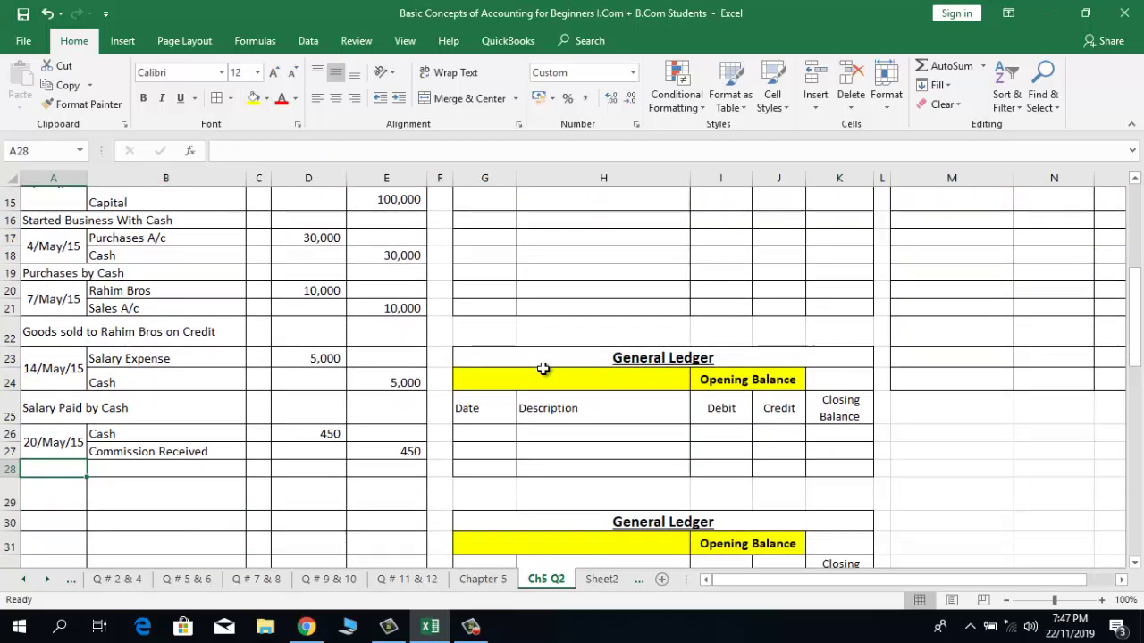
text(Comm)
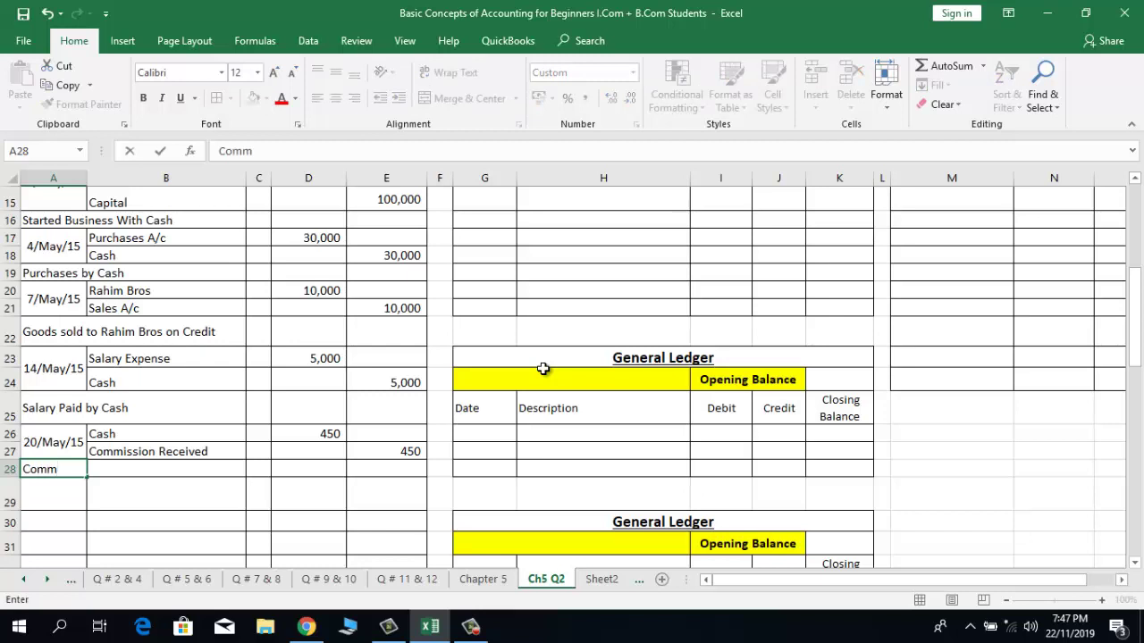
text(ission Rec)
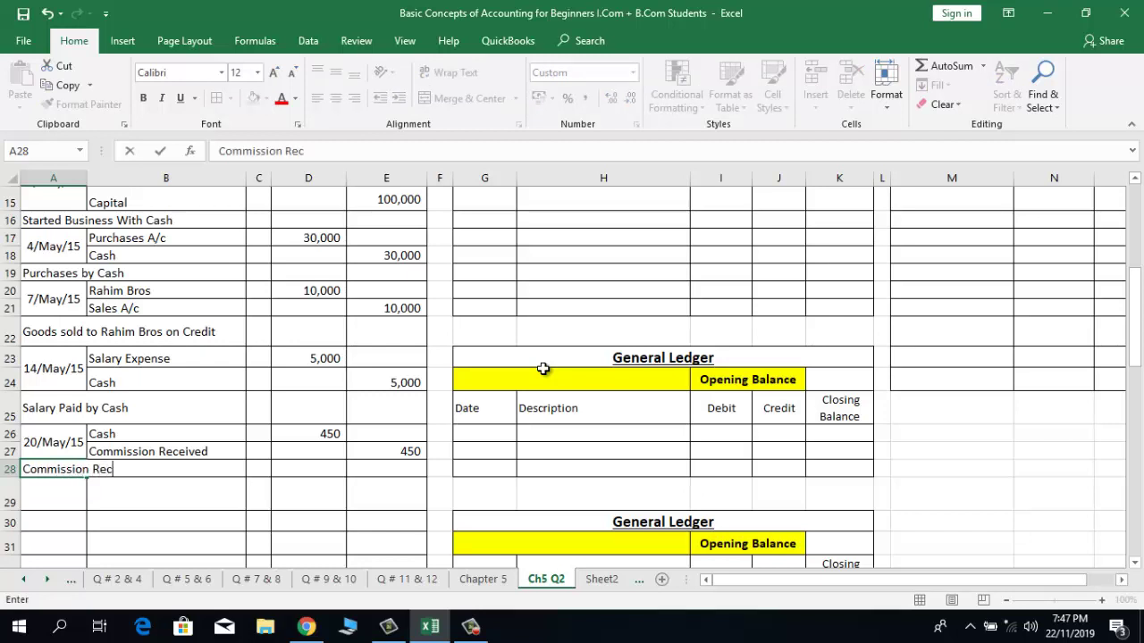
text(eived by )
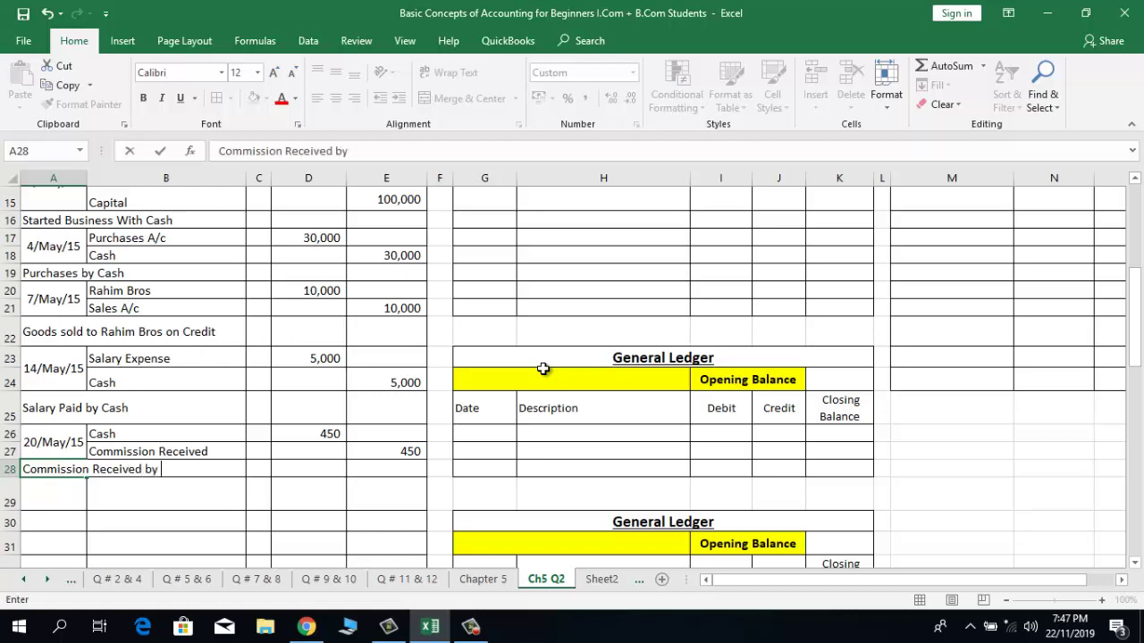
text(Cash)
key(Return)
Step: Copy the 20/May/15 date cell into A29 to start the next journal entry
key(Up)
key(Up)
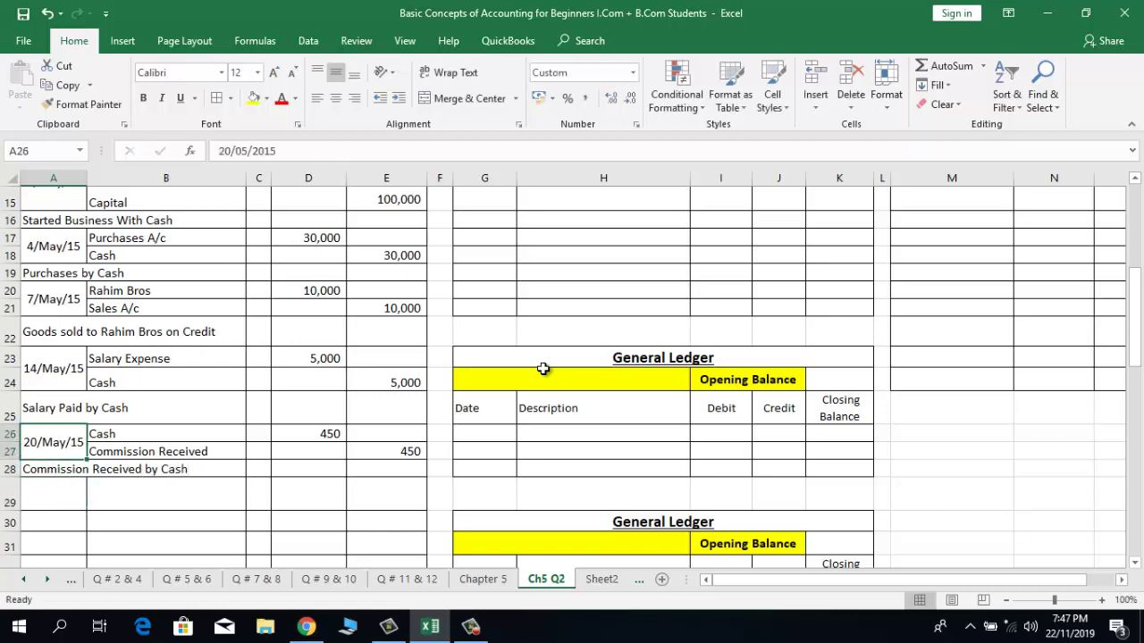
key(ctrl+c)
key(Down)
key(Down)
key(Return)
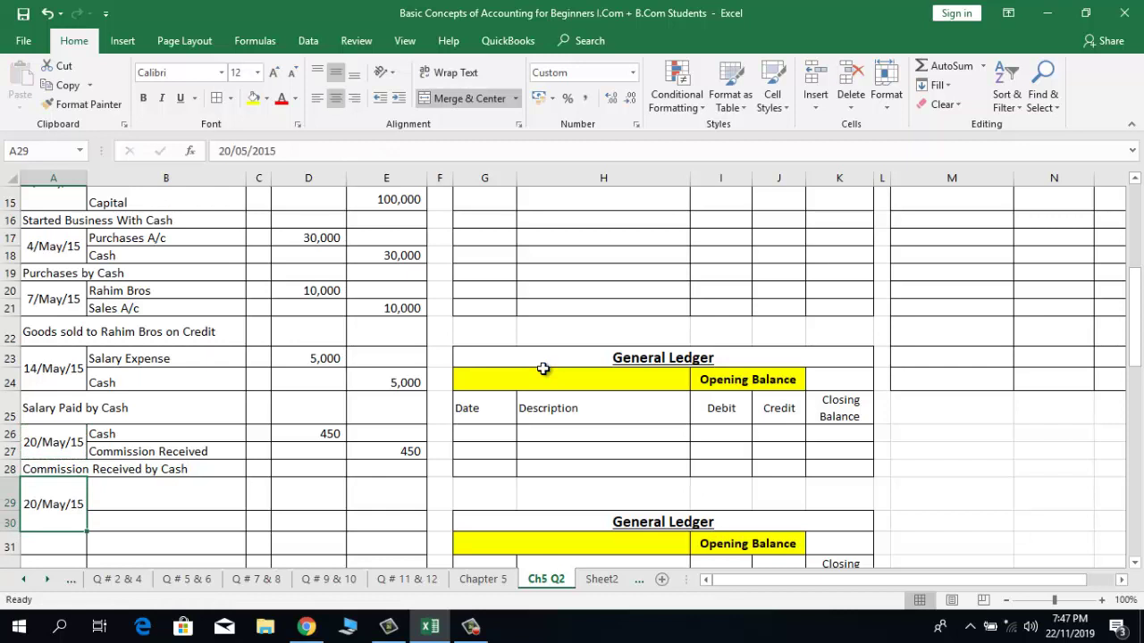
Step: Change the date in cell A29 to 25/05/2015
key(F2)
key(Left)
key(Left)
key(Left)
key(Left)
key(Left)
key(Left)
key(Left)
key(Left)
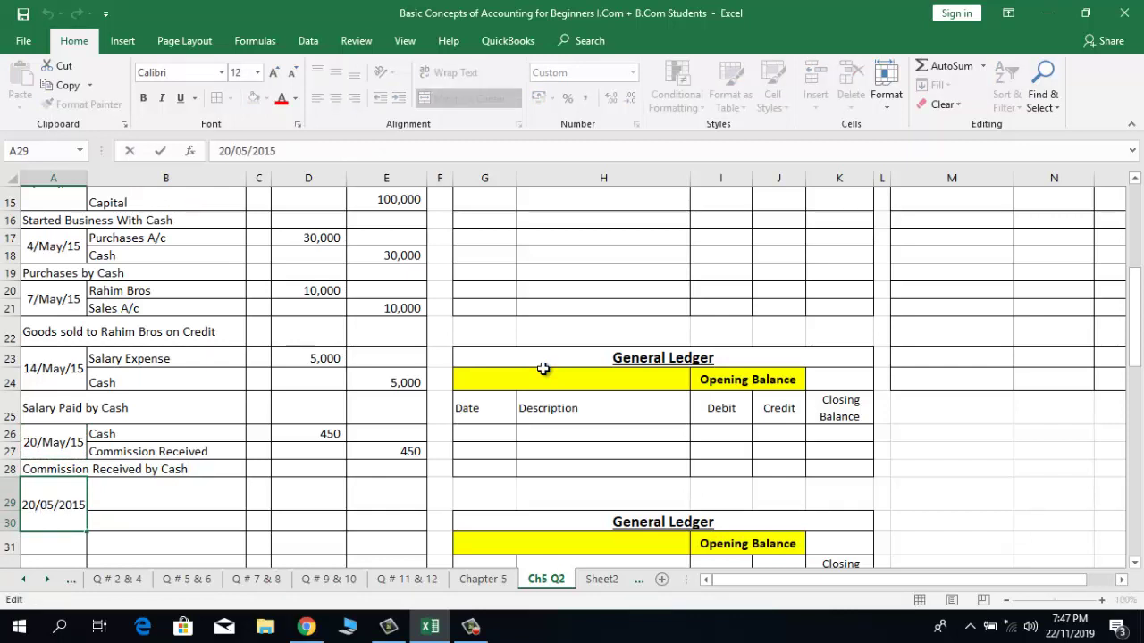
key(BackSpace)
text(5)
key(Return)
Step: Enter "Cash" as the debited account of the 25 May entry in cell B29
key(Up)
key(Up)
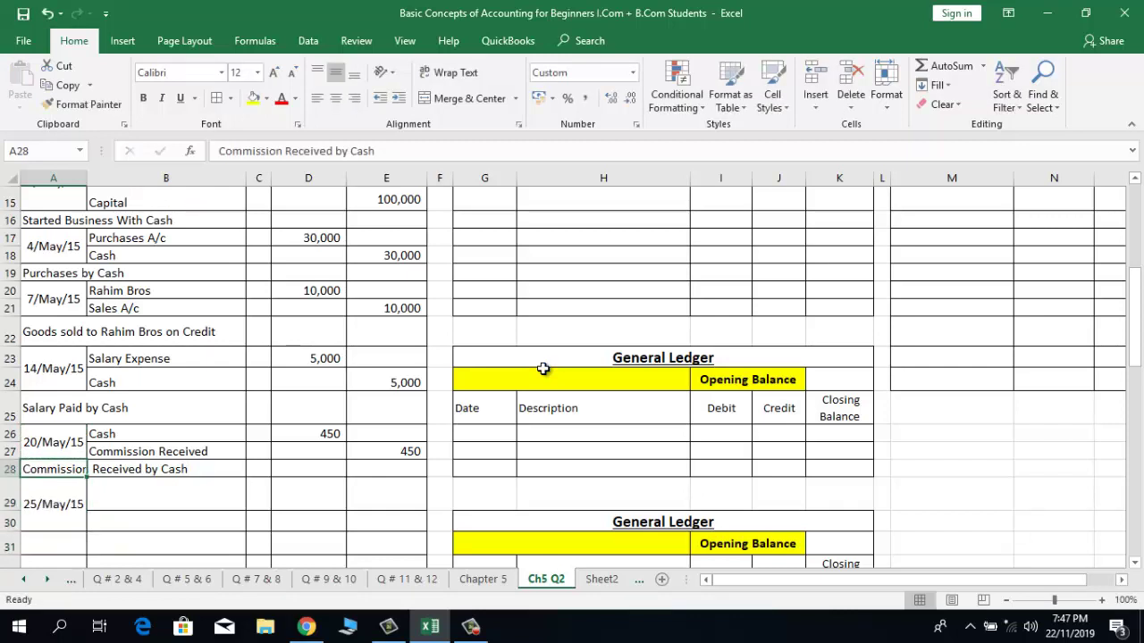
key(Right)
key(Down)
text(Cash)
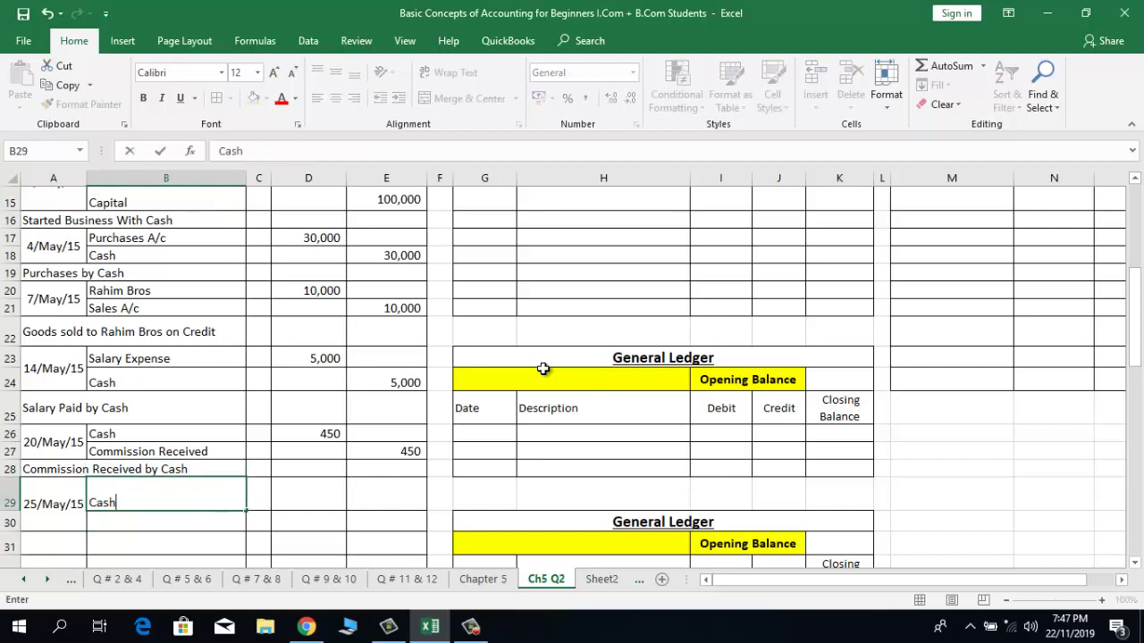
key(Return)
Step: Record a debit of 9900 for Cash in cell D29
key(Up)
key(Right)
key(Right)
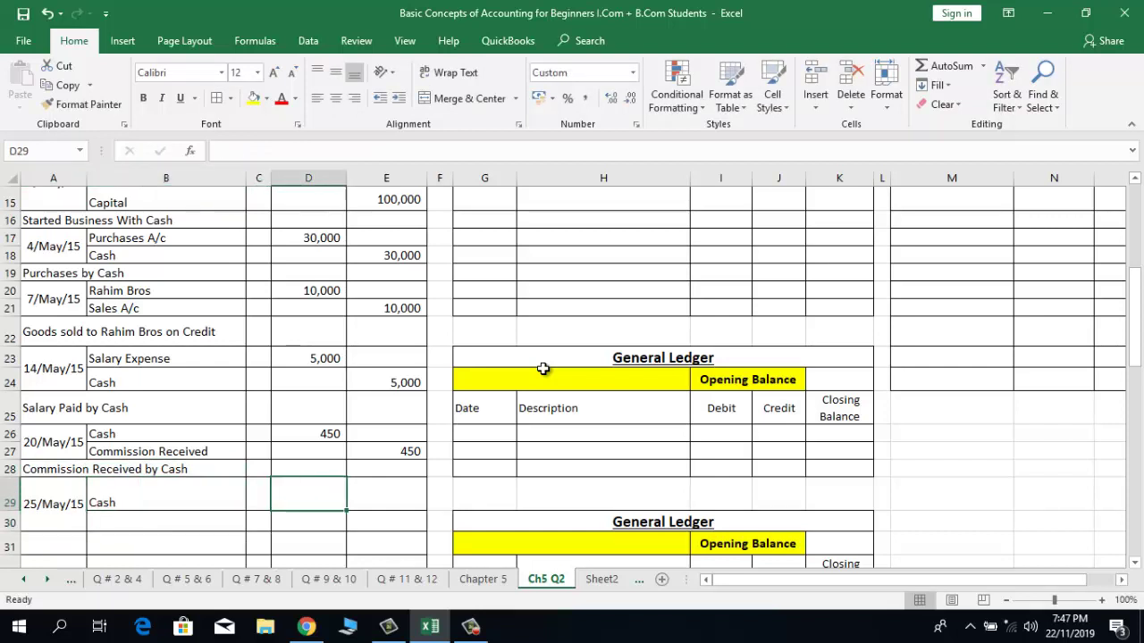
text(9900)
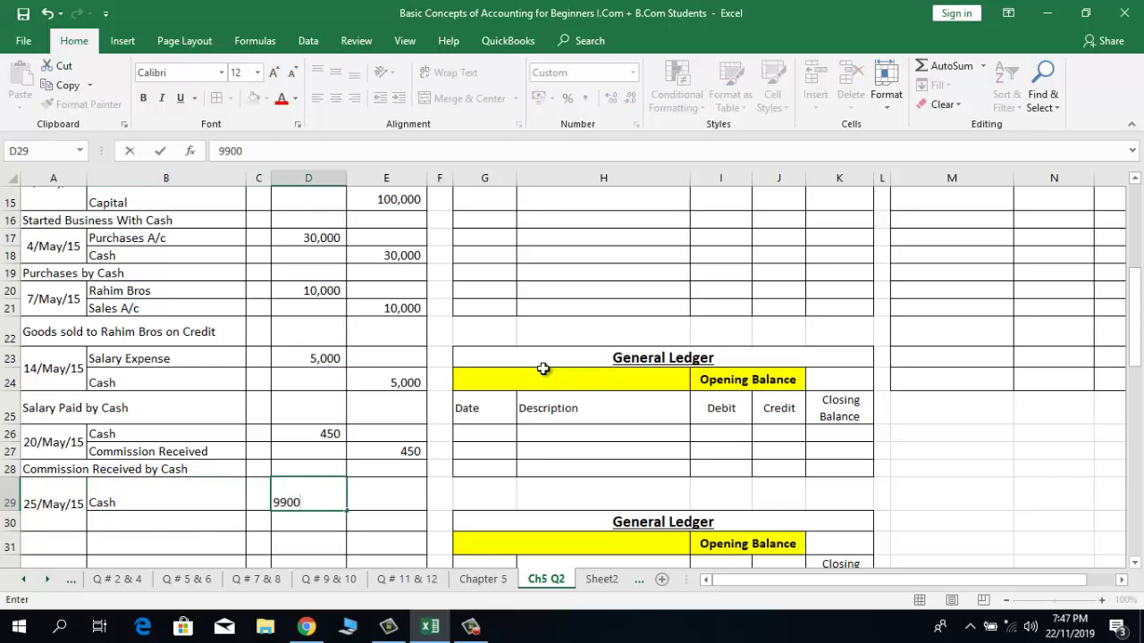
key(Return)
key(Up)
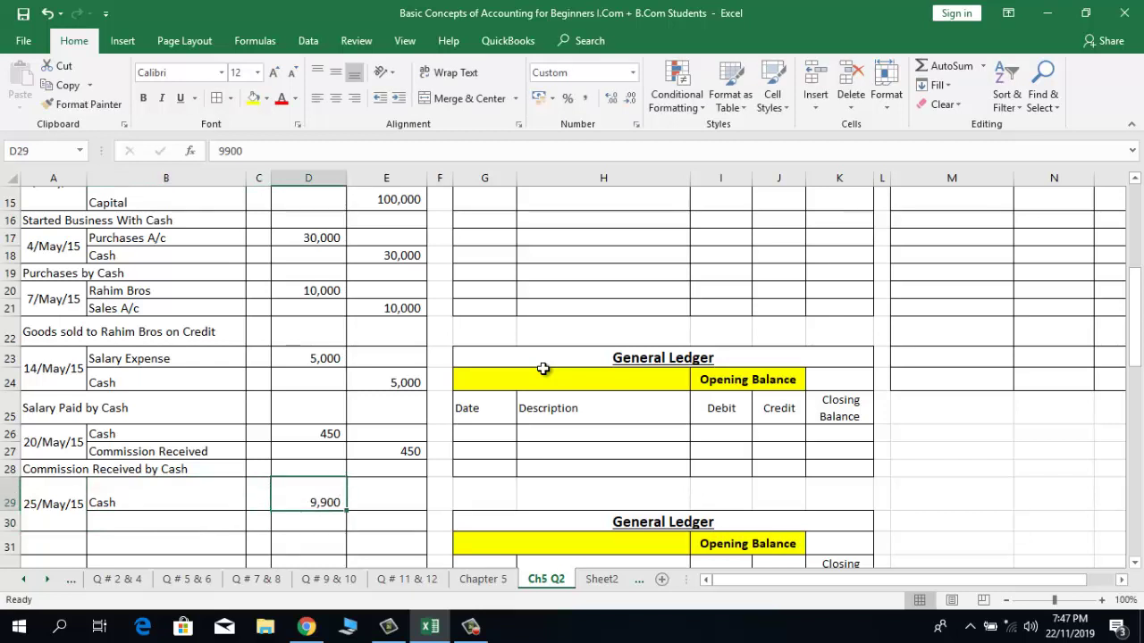
Step: Enter "Discount Allowed" as the second debited account of the 25 May entry in cell B30
key(Down)
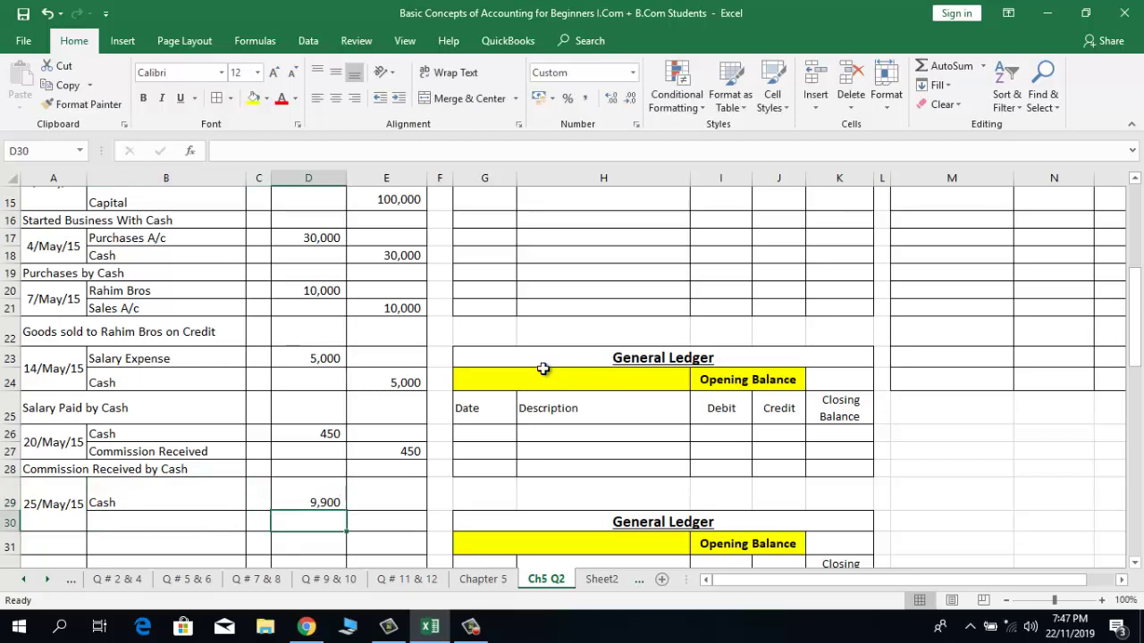
key(Left)
key(Left)
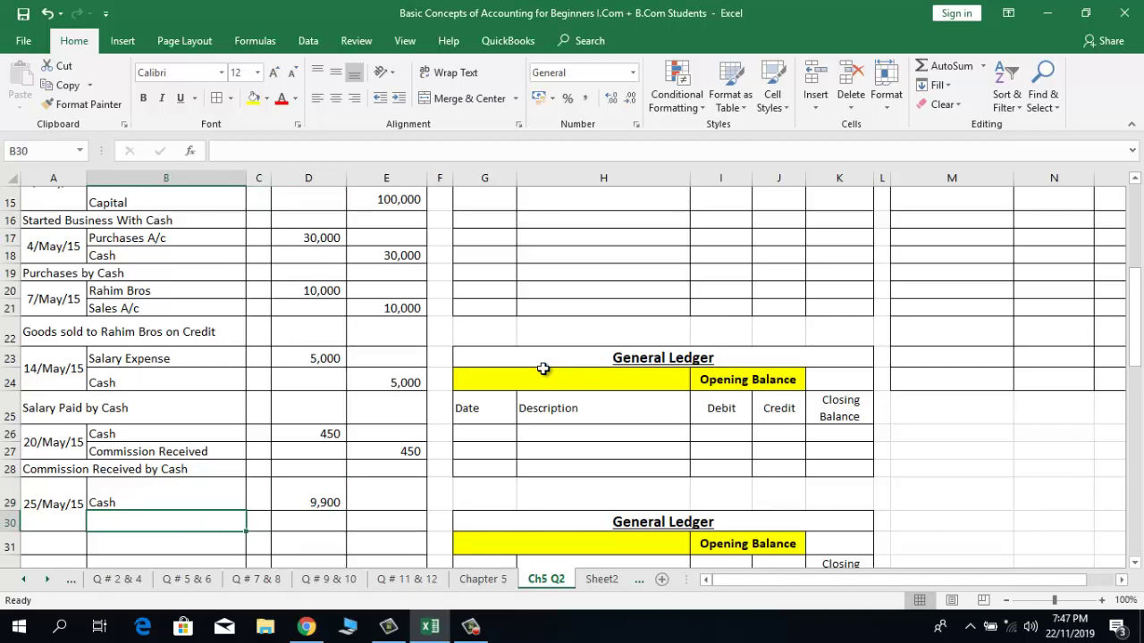
text(D)
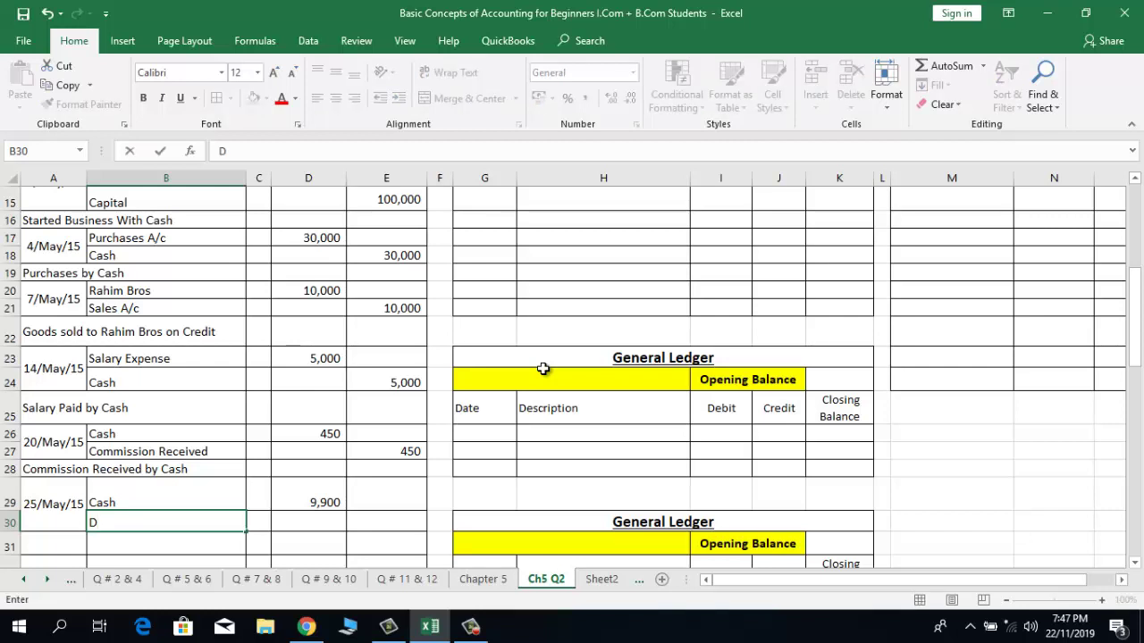
text(iscount Allo)
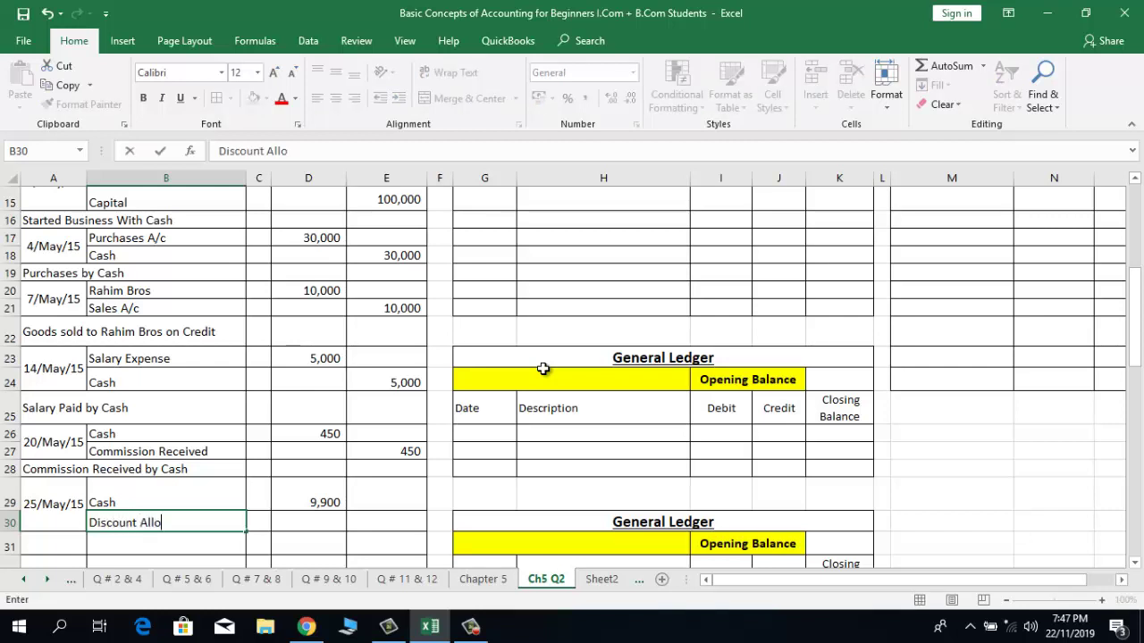
text(wed)
key(Return)
Step: Record a debit of 100 for Discount Allowed in cell D30
key(Up)
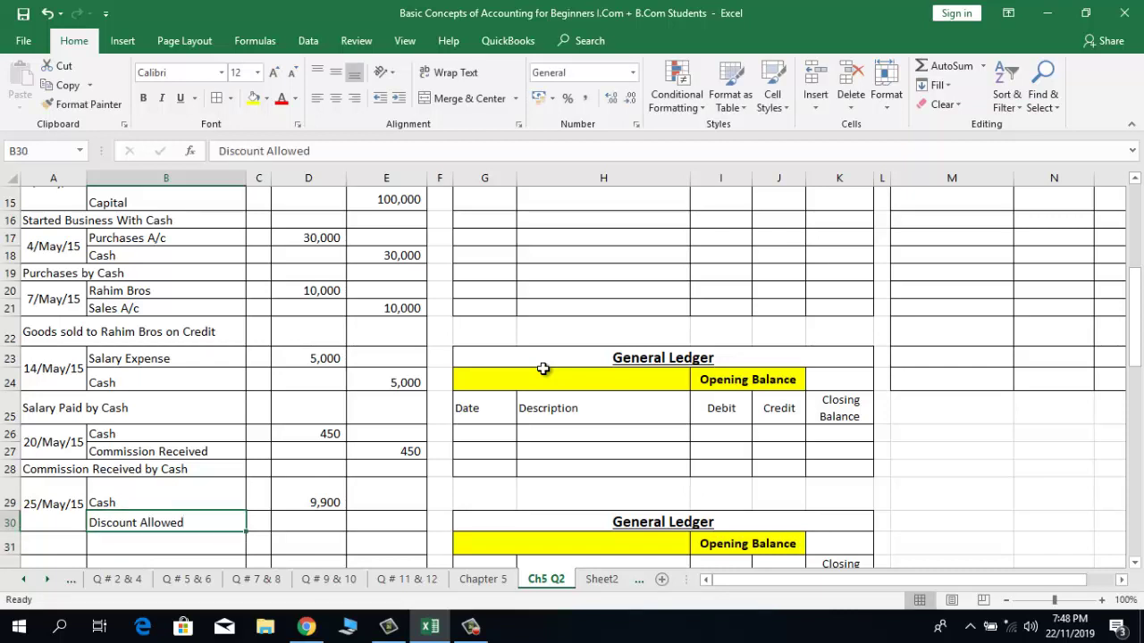
key(Down)
key(Up)
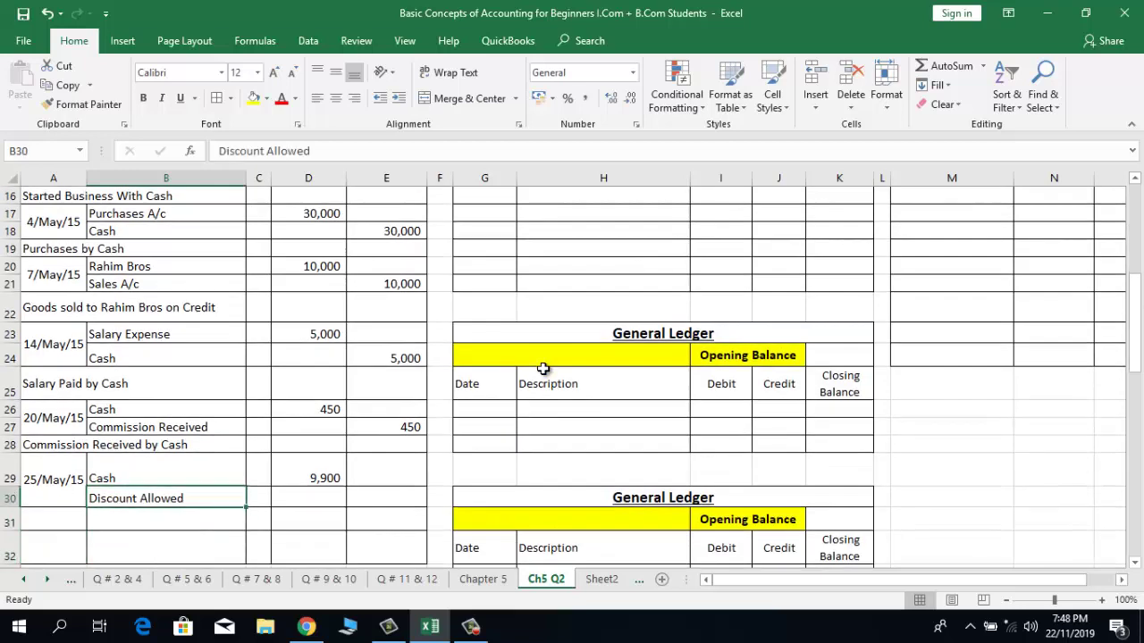
key(Right)
key(Right)
key(Up)
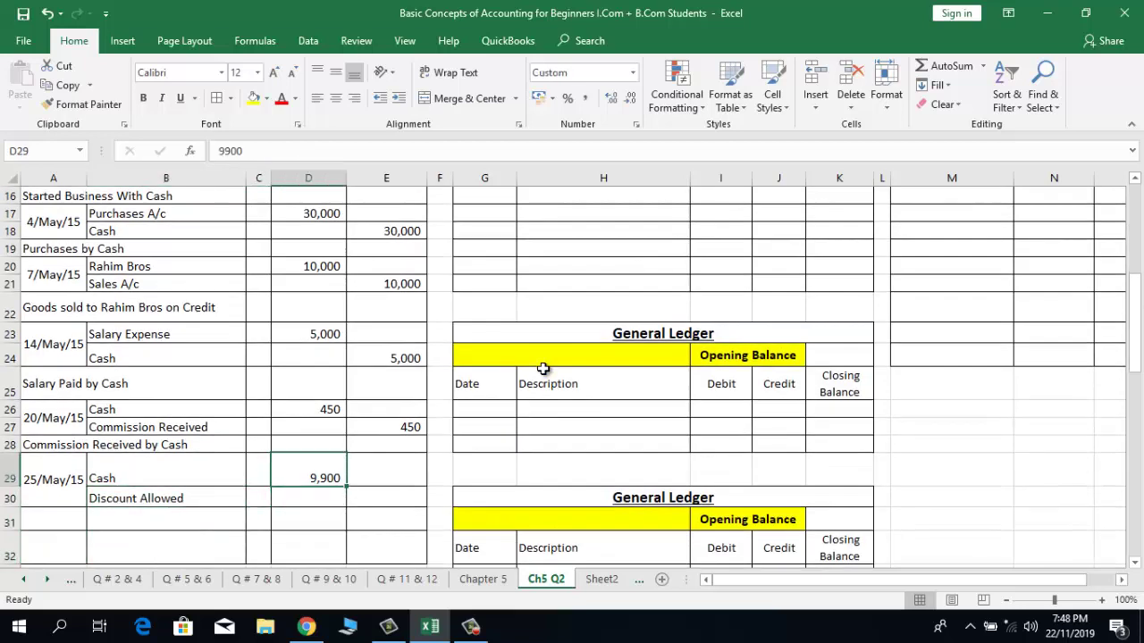
key(Down)
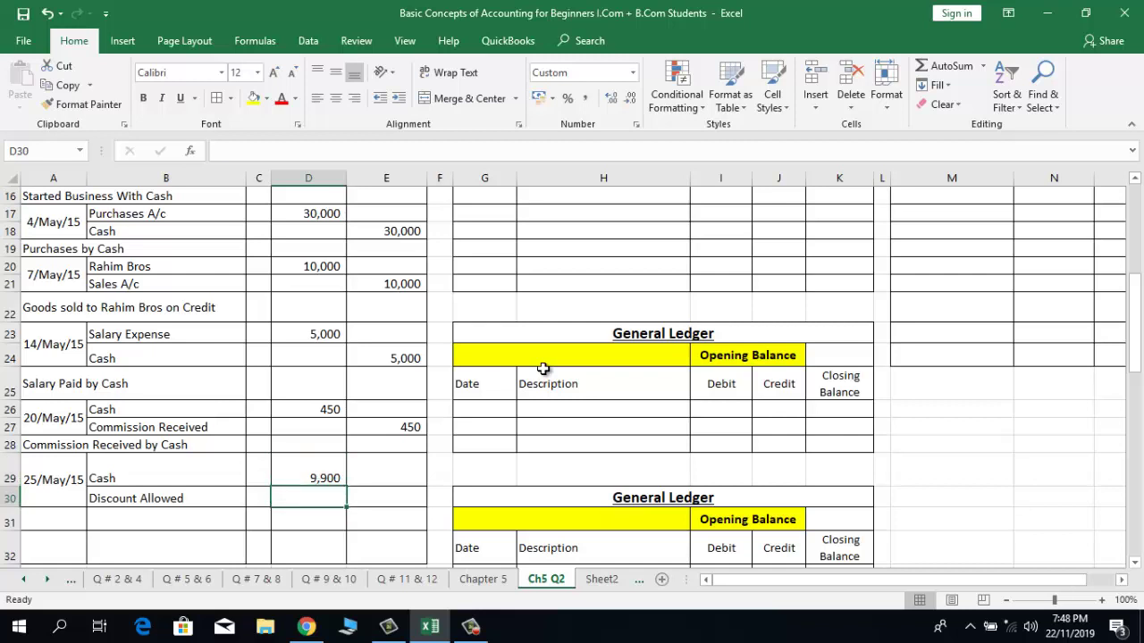
text(100)
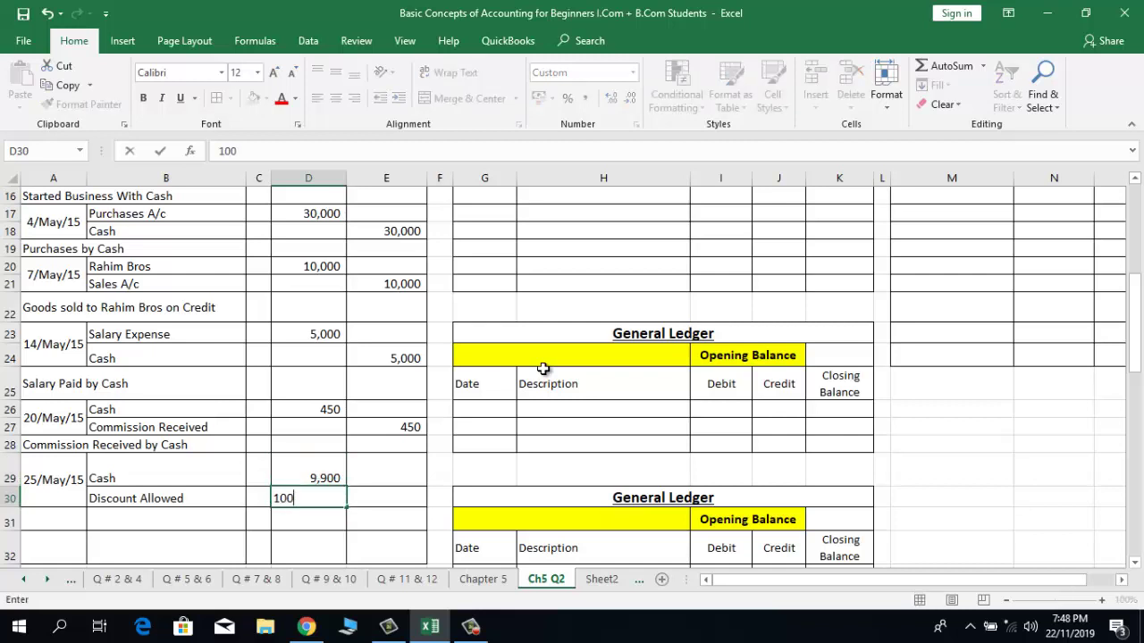
key(ctrl+Return)
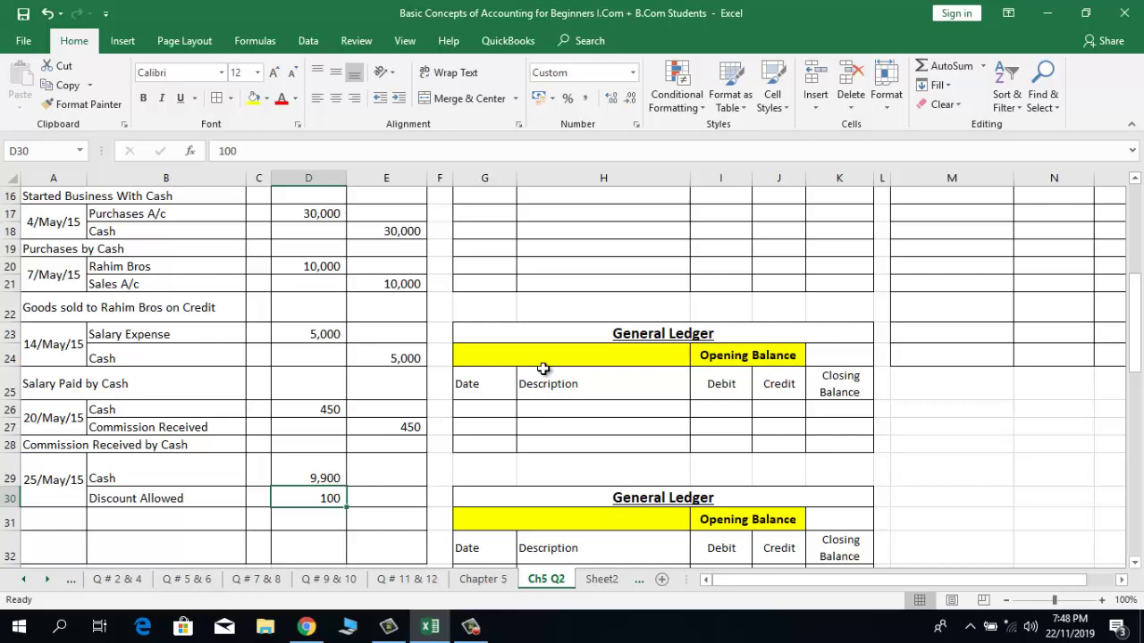
Step: Copy the "Rahim Bros" account name from the 7 May entry into cell B31 as the credited account
key(Left)
key(Left)
key(Up)
key(Up)
key(Up)
key(Up)
key(Up)
key(Up)
key(Up)
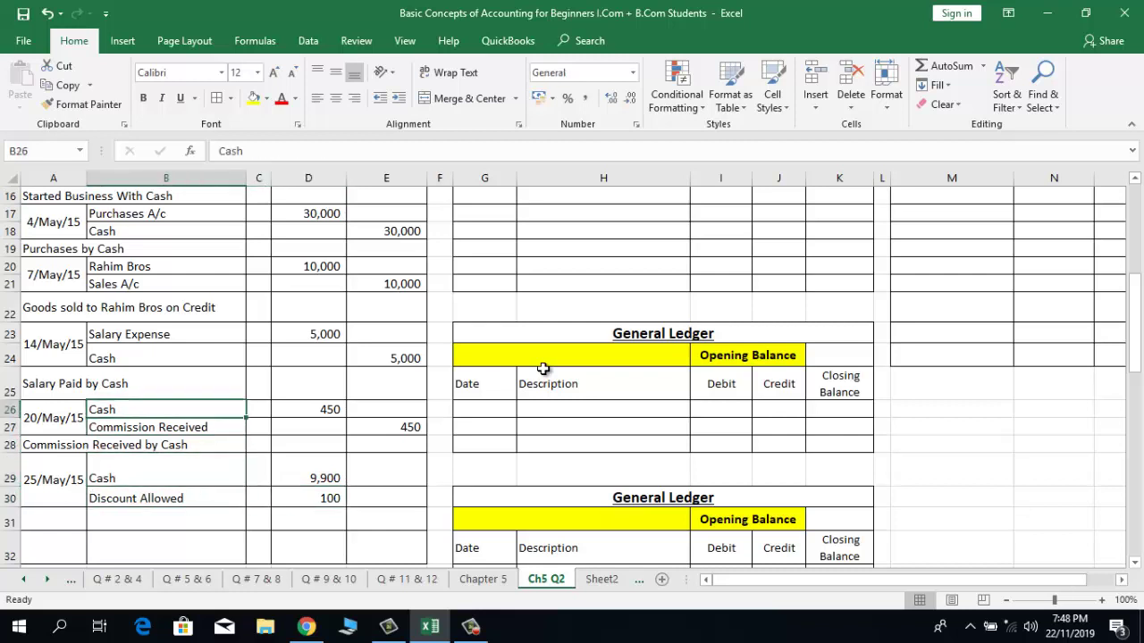
key(Up)
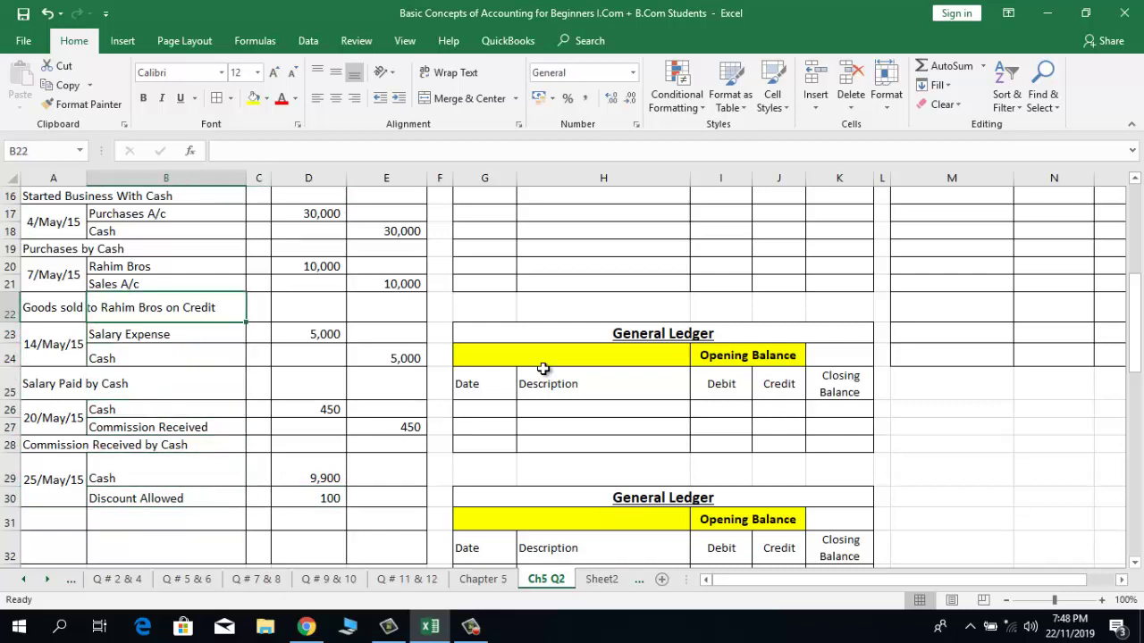
key(Up)
key(Up)
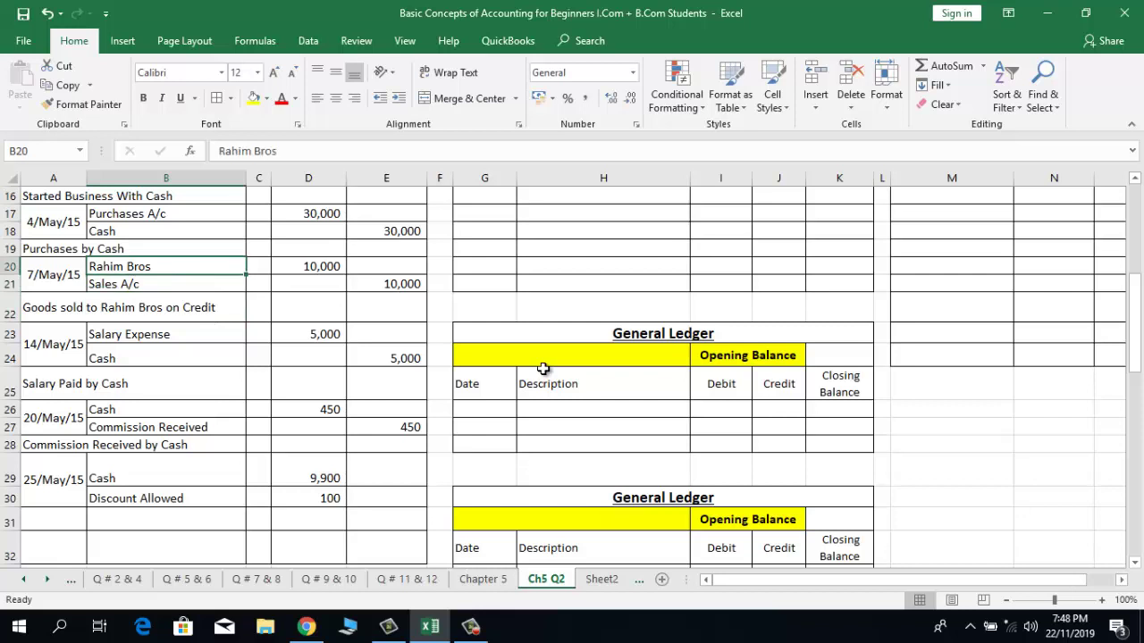
key(ctrl+c)
key(Down)
key(Down)
key(Down)
key(Down)
key(Down)
key(Down)
key(Down)
key(Down)
key(Down)
key(Down)
key(Down)
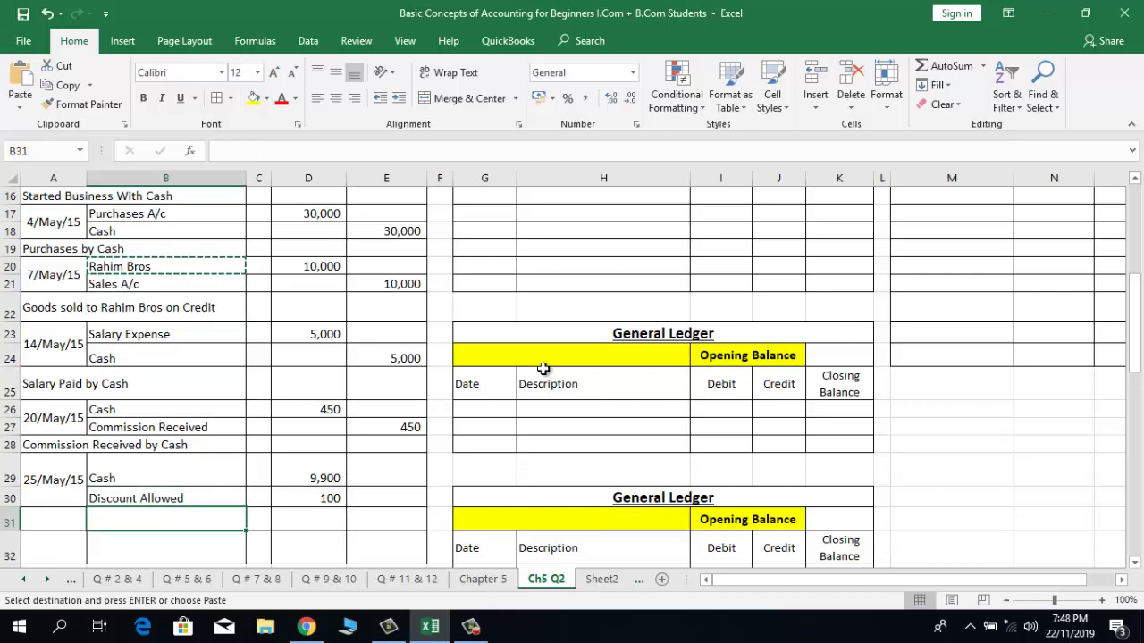
key(Return)
Step: Copy the 10,000 debit of Rahim Bros from the 7 May entry into the Credit column, cell E31
key(Right)
key(Right)
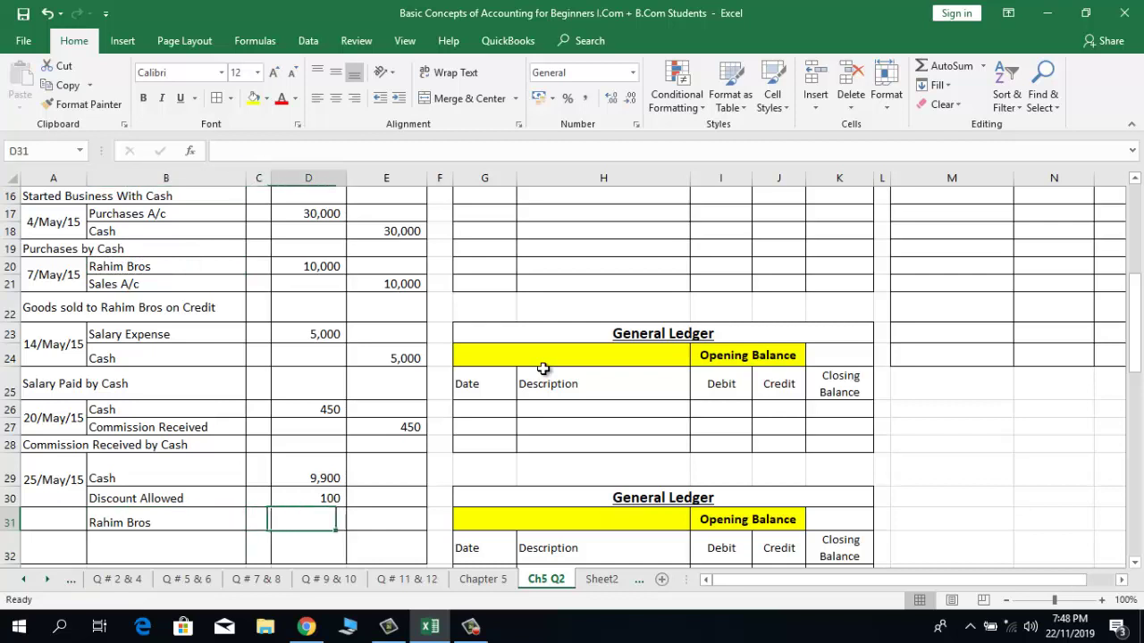
key(Up)
key(Up)
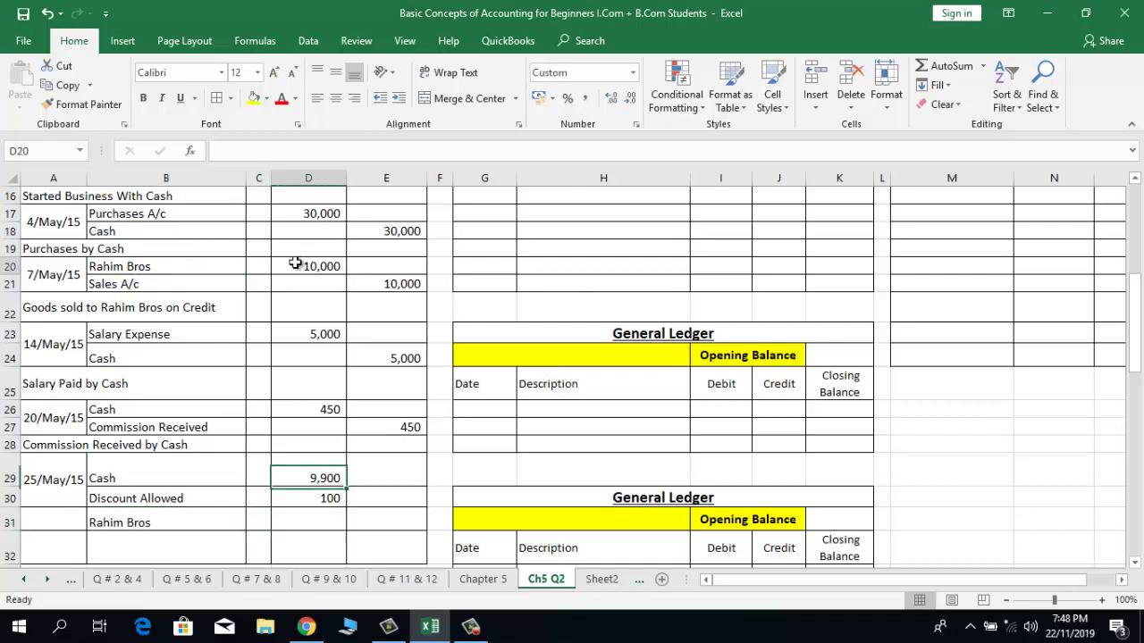
click(294, 263)
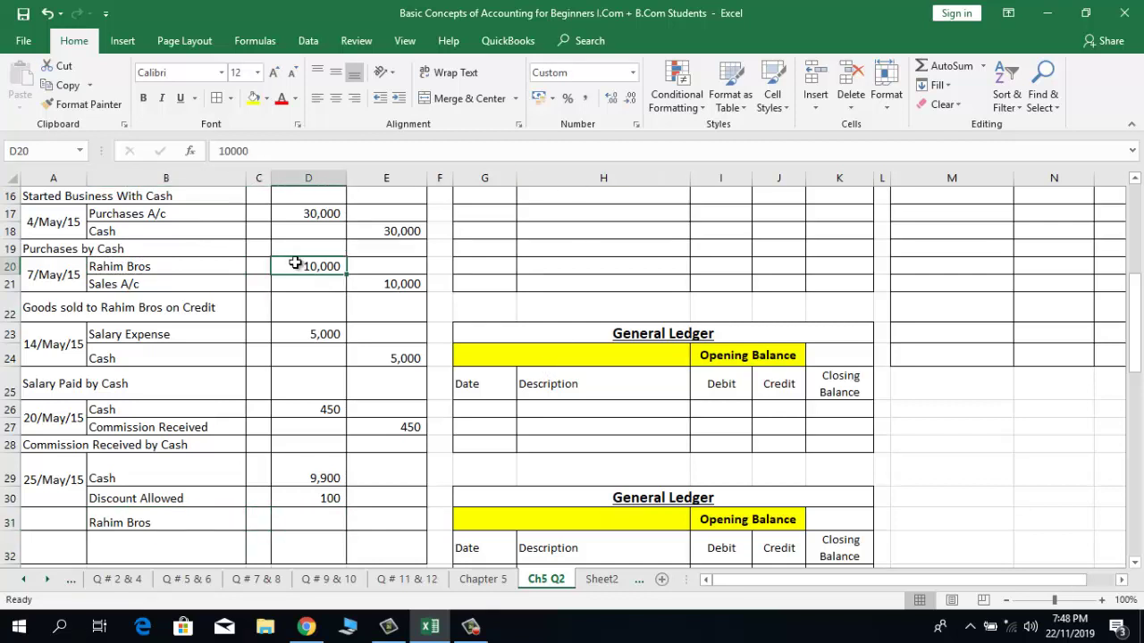
key(ctrl+c)
key(Down)
key(Down)
key(Down)
key(Down)
key(Down)
key(Down)
key(Down)
key(Down)
key(Down)
key(Down)
key(Down)
key(Down)
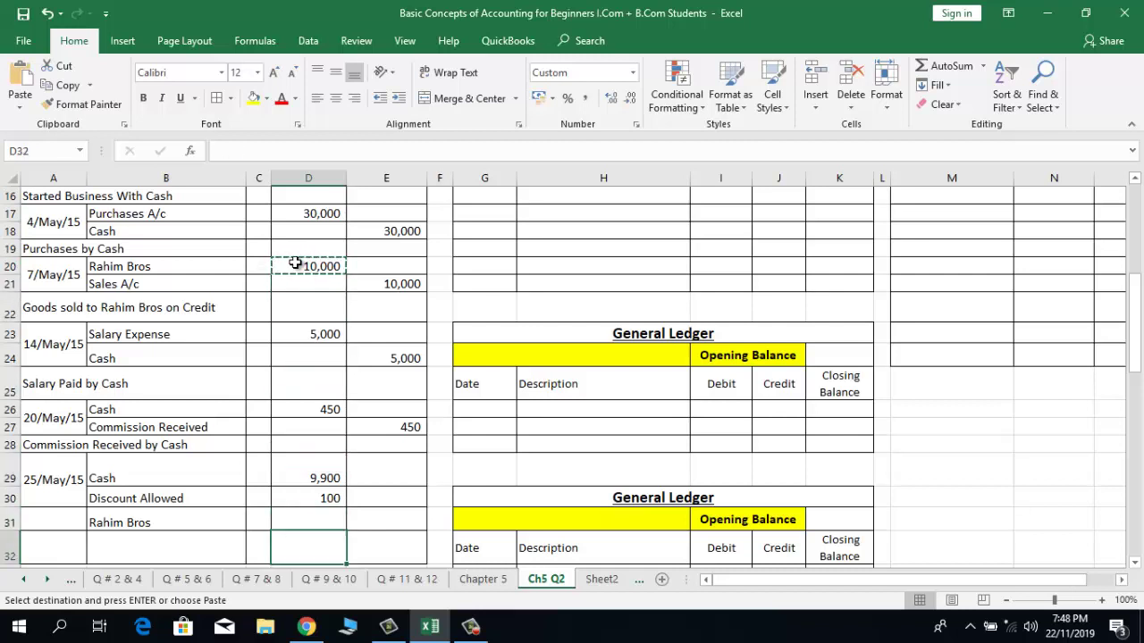
key(Right)
key(Up)
key(Return)
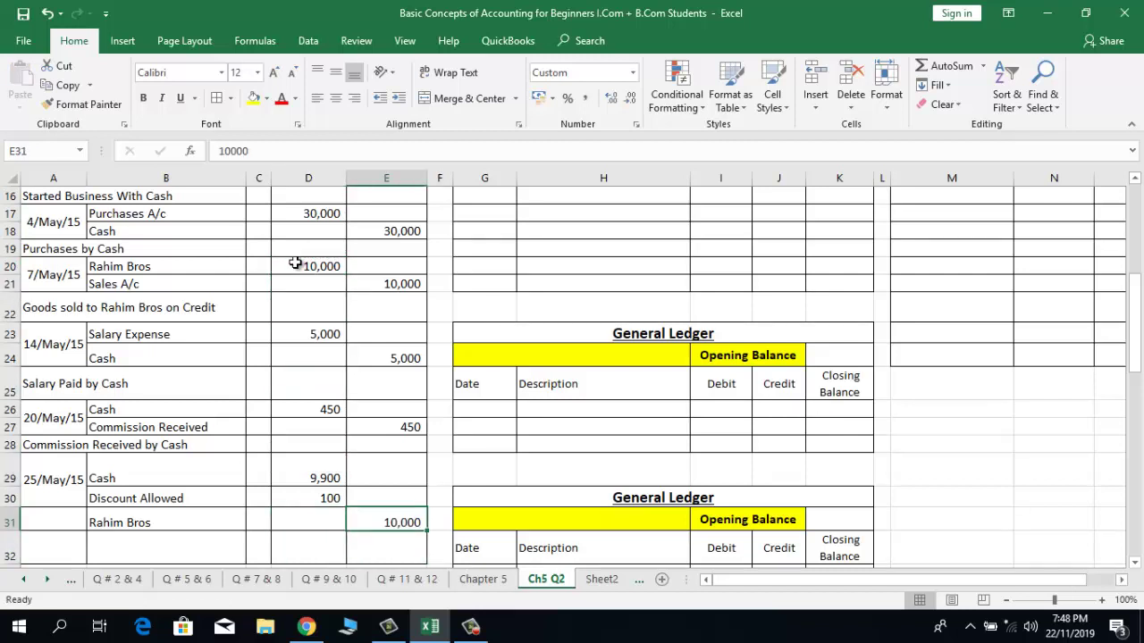
Step: Compare the 7 May Rahim Bros entry with the 25 May settlement entry in the journal
click(74, 283)
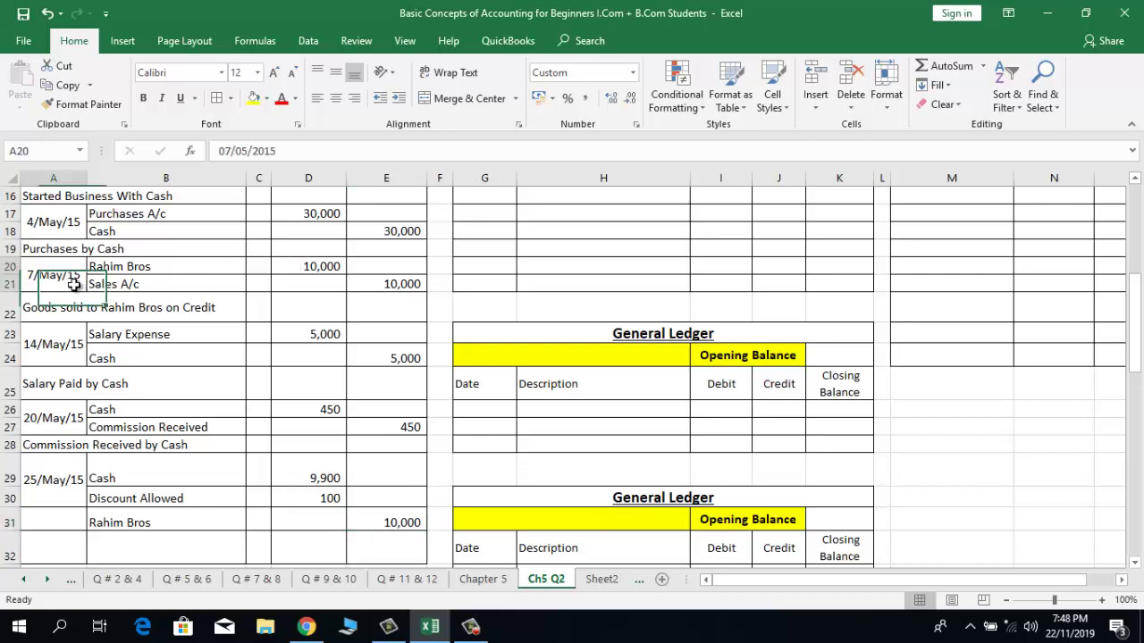
click(187, 265)
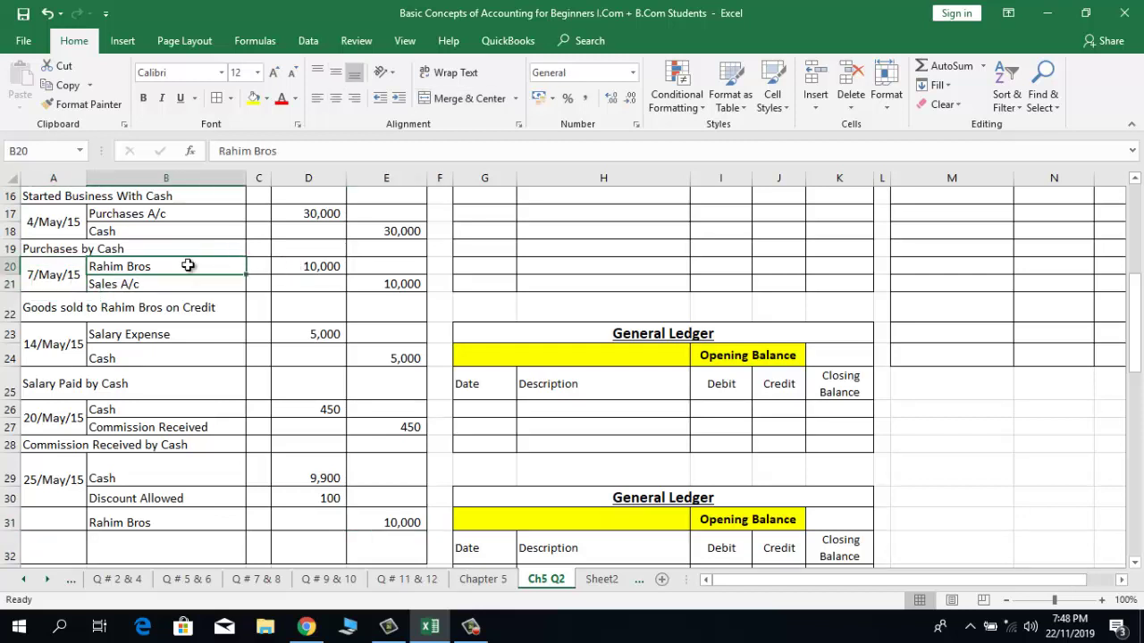
click(294, 265)
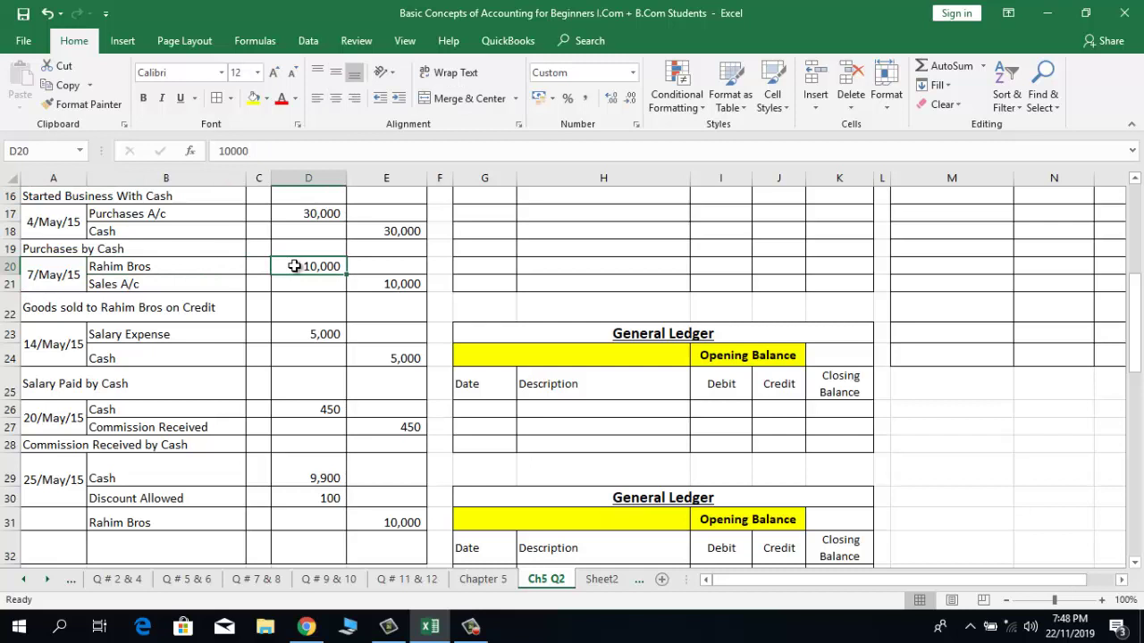
click(40, 497)
click(143, 522)
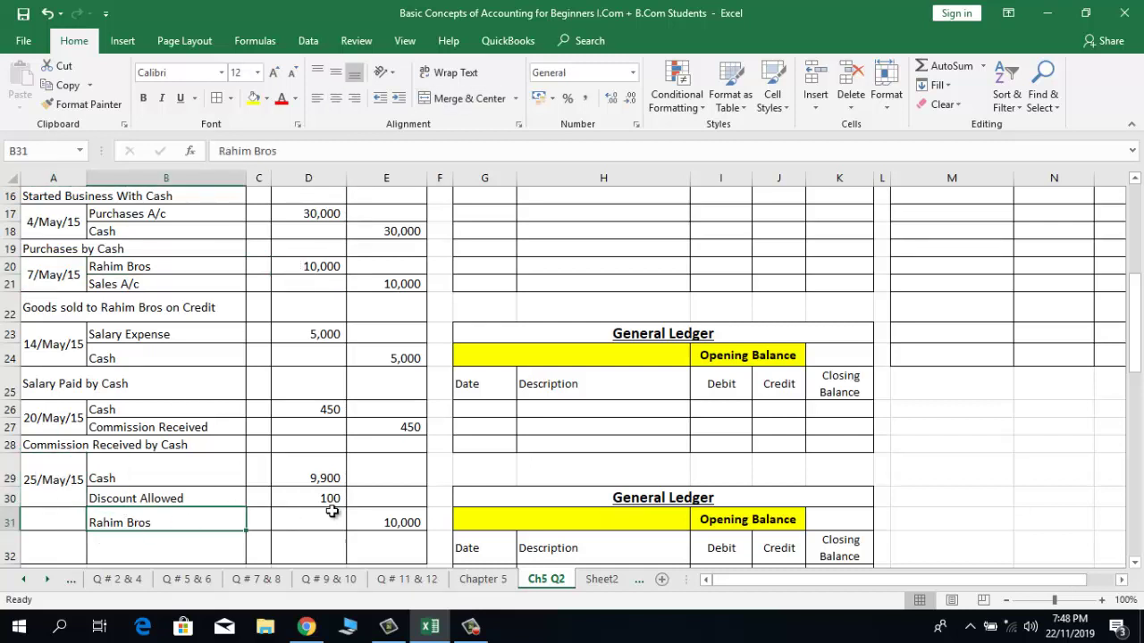
click(391, 525)
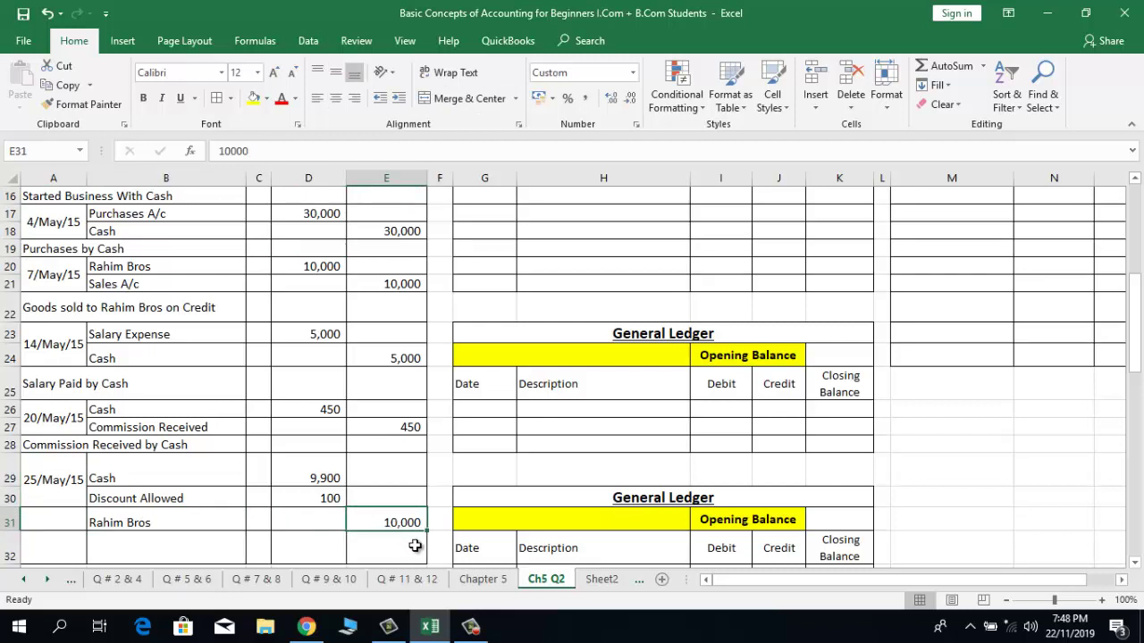
Step: Merge and center the 25 May date down to row 31 so it spans all three account lines of the entry
click(45, 498)
key(shift+Down)
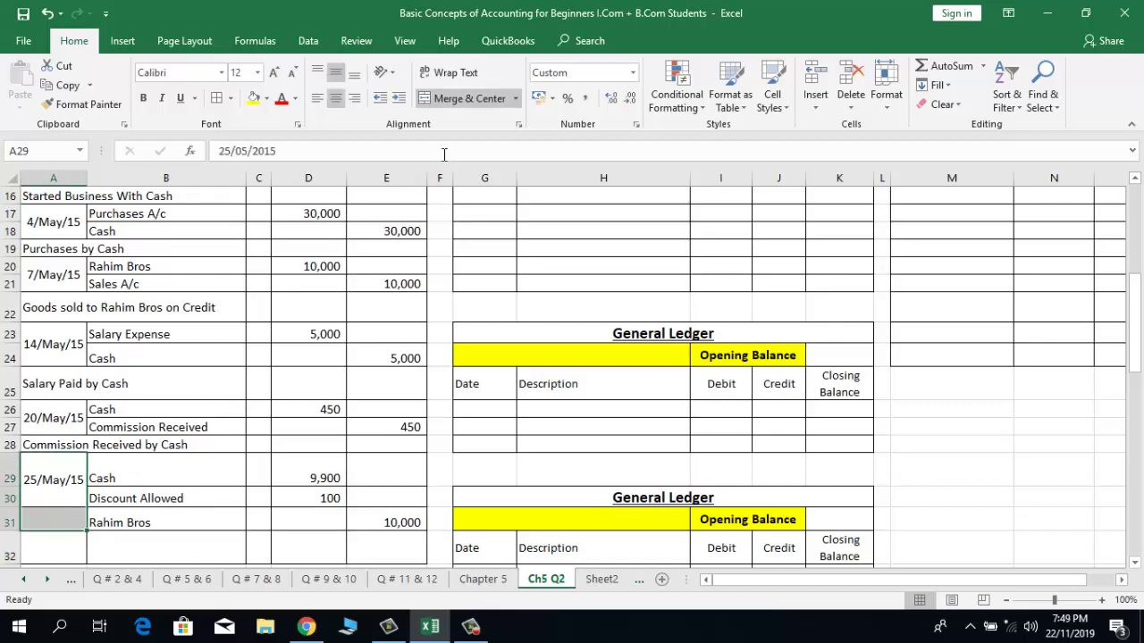
click(427, 102)
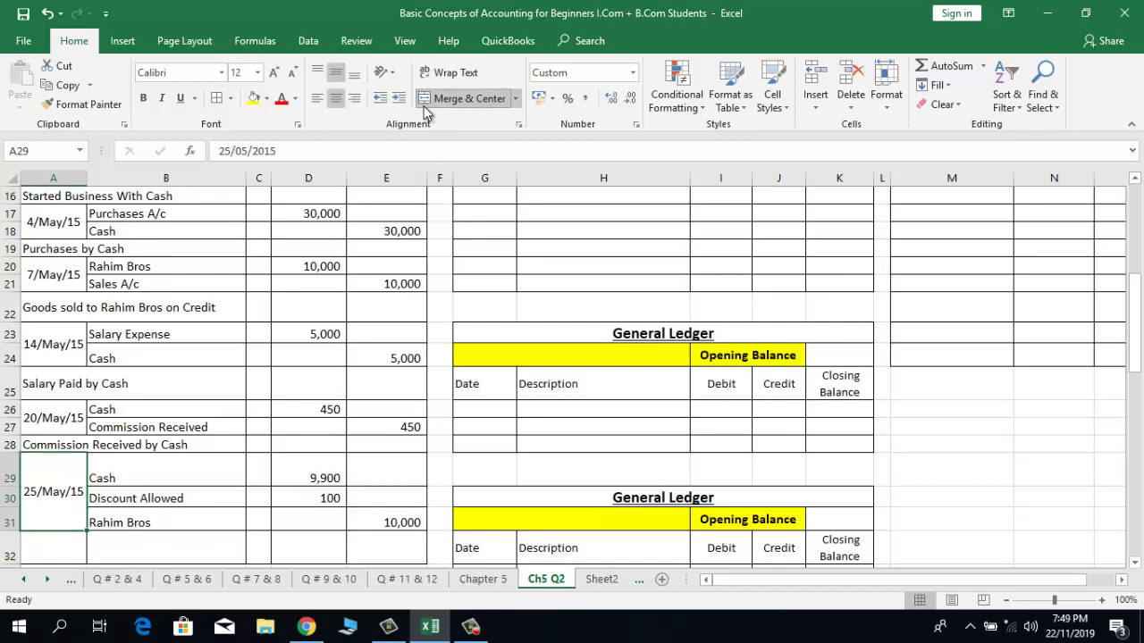
Step: Review the recorded journal entries against the list of May 2015 transactions in Question # 2
click(180, 426)
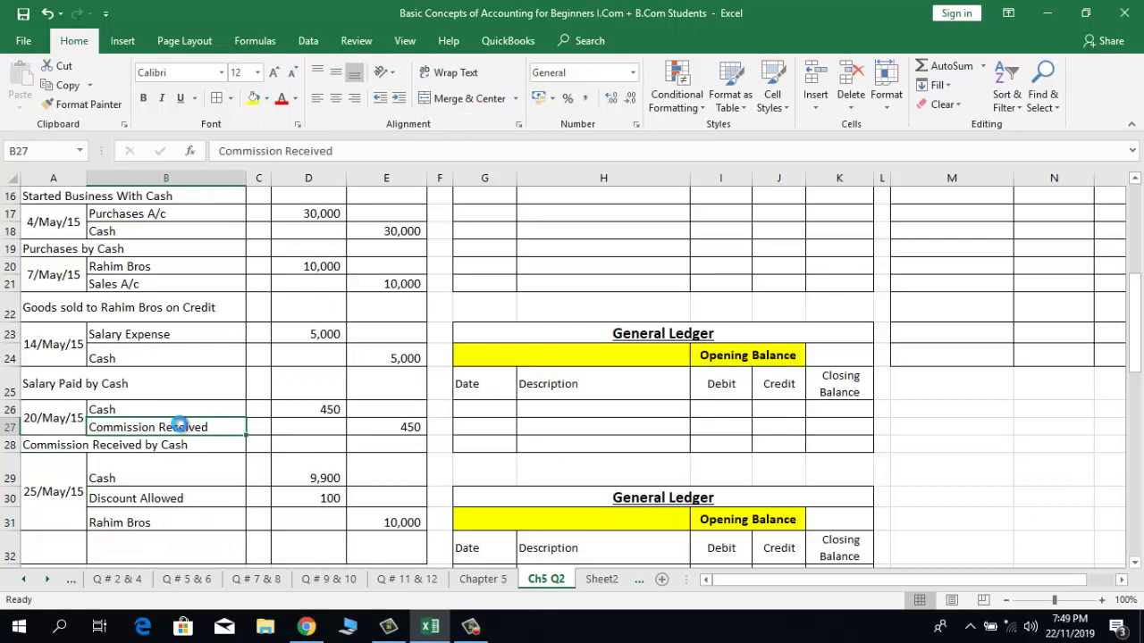
key(Down)
key(Down)
key(Down)
key(Down)
key(Down)
key(Down)
key(Down)
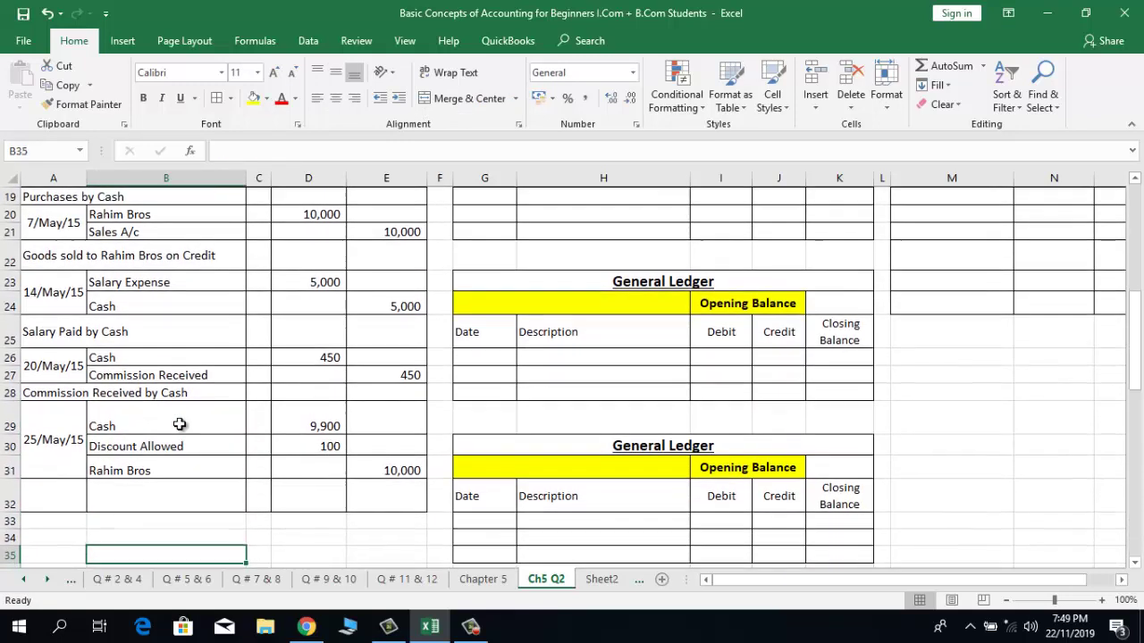
key(Up)
key(Up)
key(Up)
key(Up)
key(Up)
key(Up)
key(Up)
key(Up)
key(Up)
key(Up)
key(Up)
key(Up)
key(Up)
key(Up)
key(Up)
key(Up)
key(Up)
key(Up)
key(Up)
key(Up)
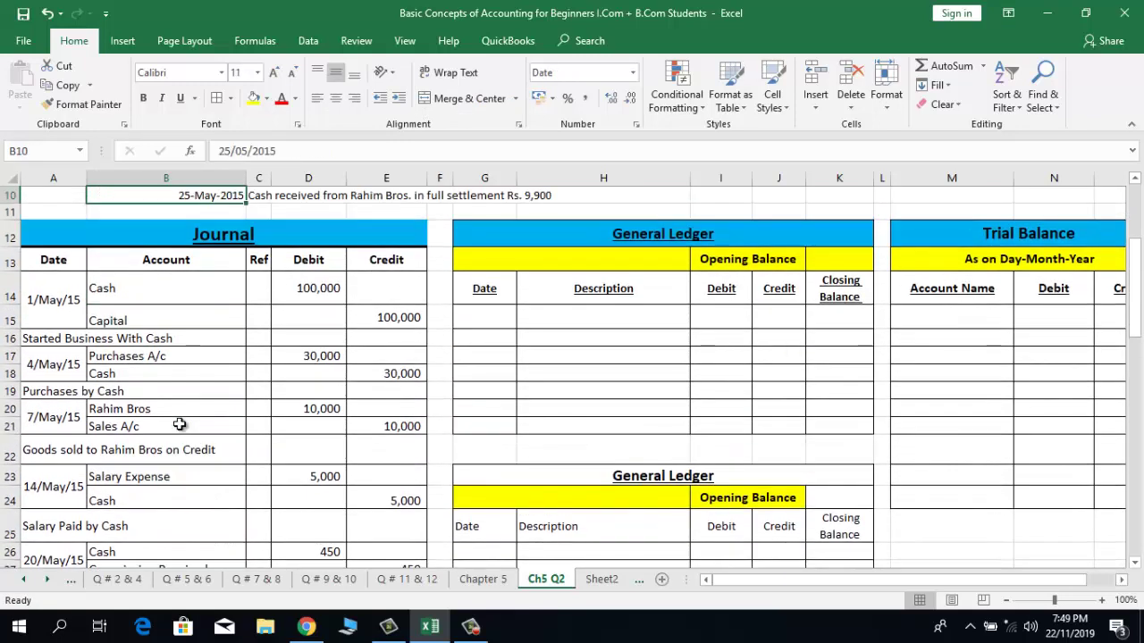
key(Down)
key(Down)
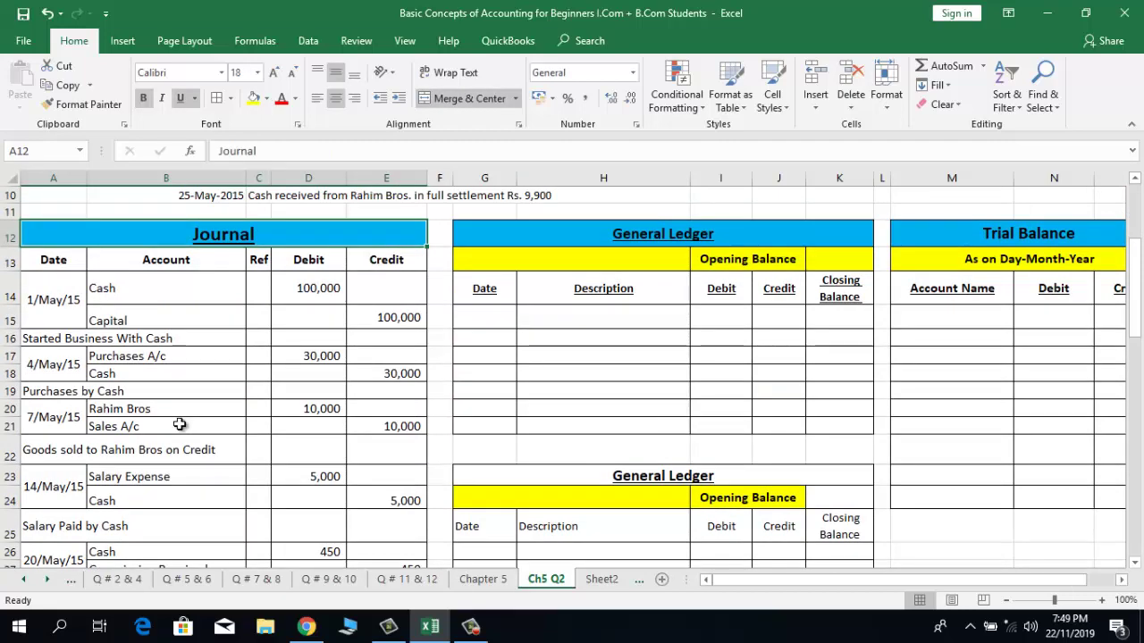
key(Up)
key(Up)
key(Up)
key(Up)
key(Up)
key(Up)
key(Up)
key(Up)
key(Up)
key(Up)
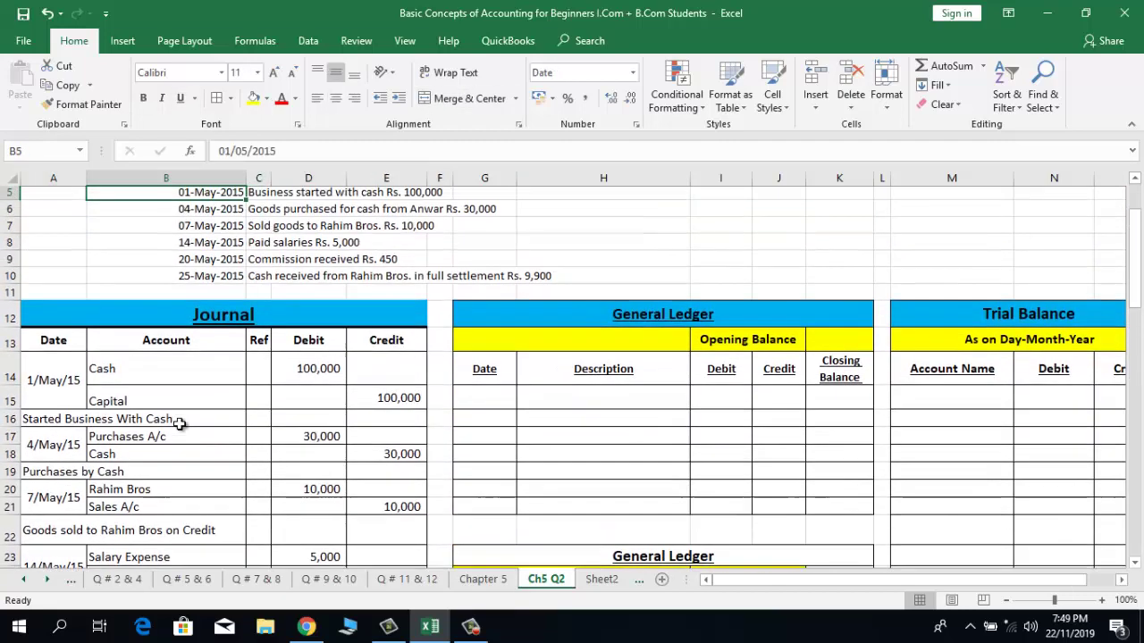
key(Down)
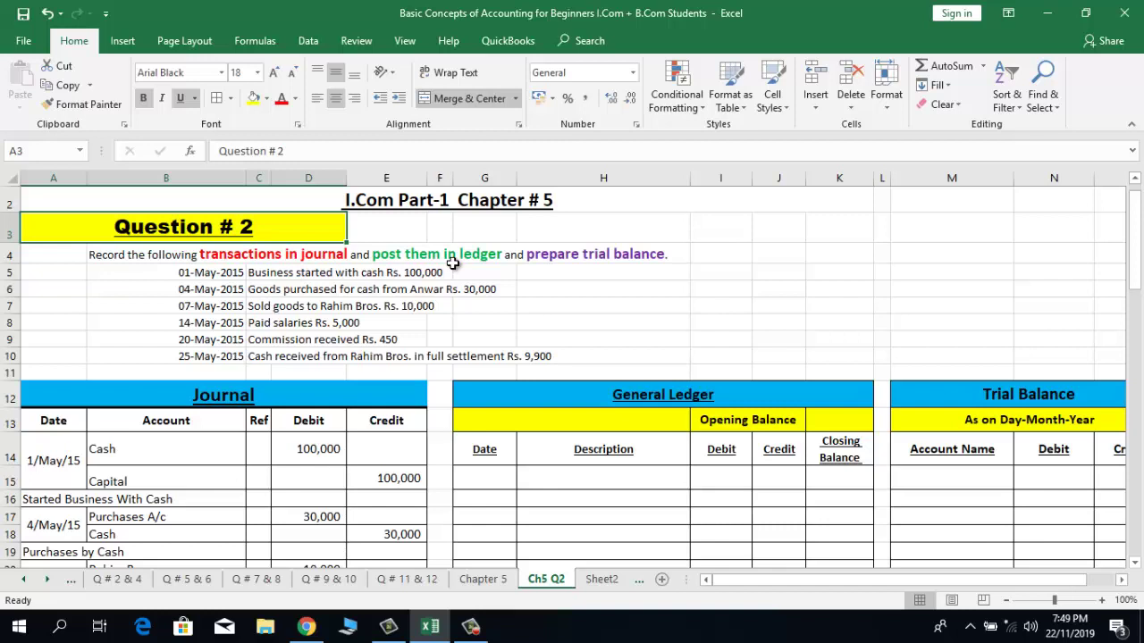
Step: Examine the account names in the journal, starting from the Cash line of the 1 May entry
click(168, 450)
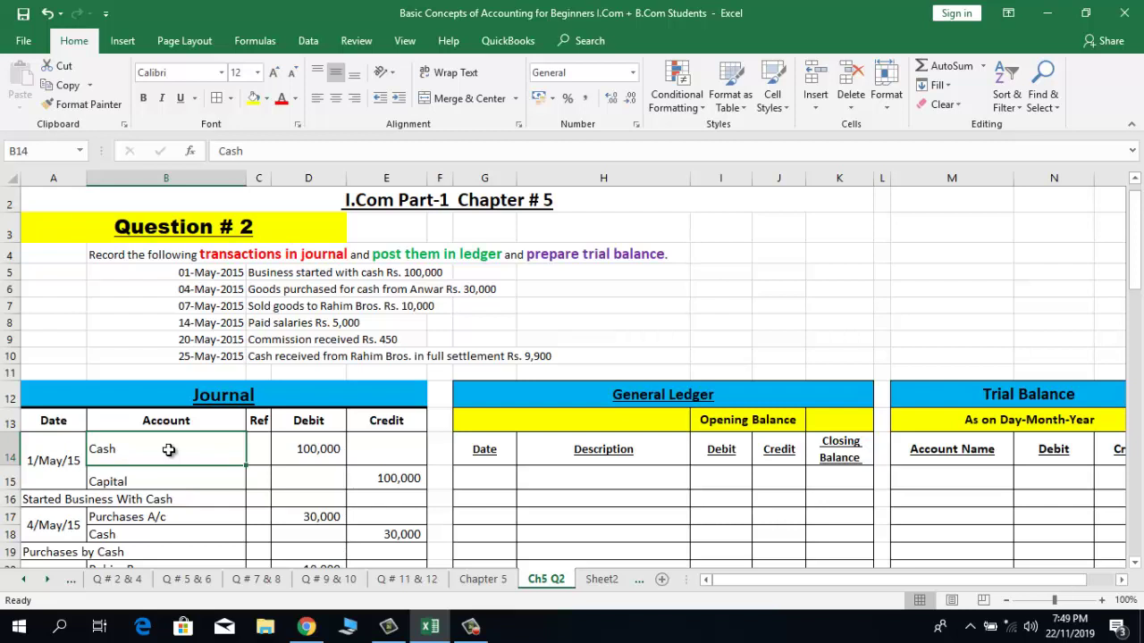
key(Down)
key(Down)
key(Down)
key(Down)
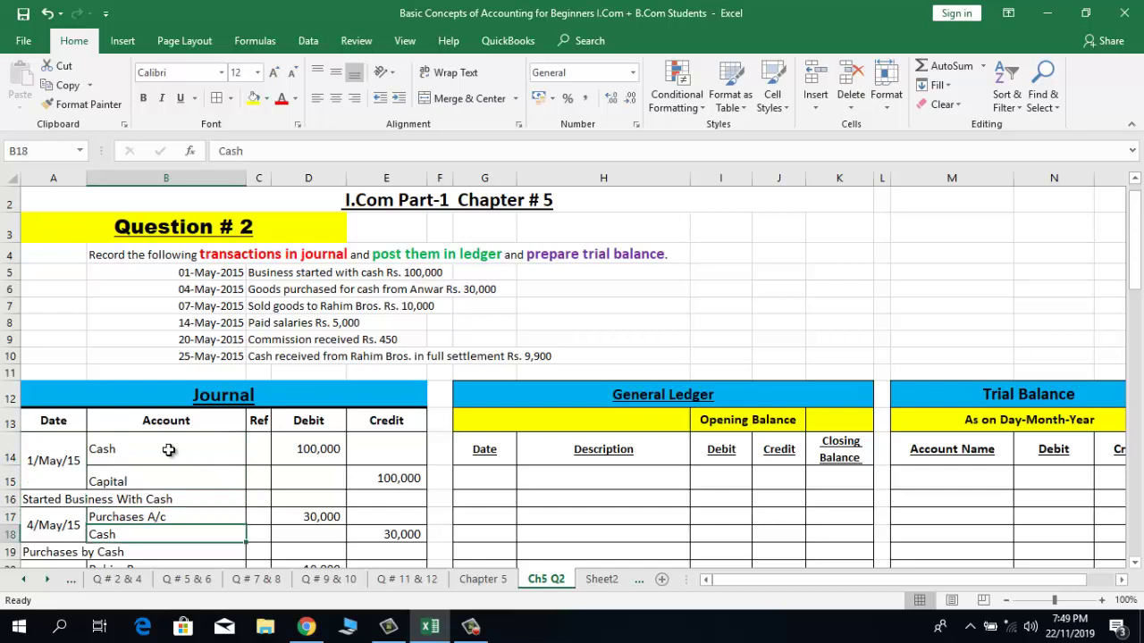
key(Down)
key(Down)
key(Down)
key(Down)
key(Up)
key(Up)
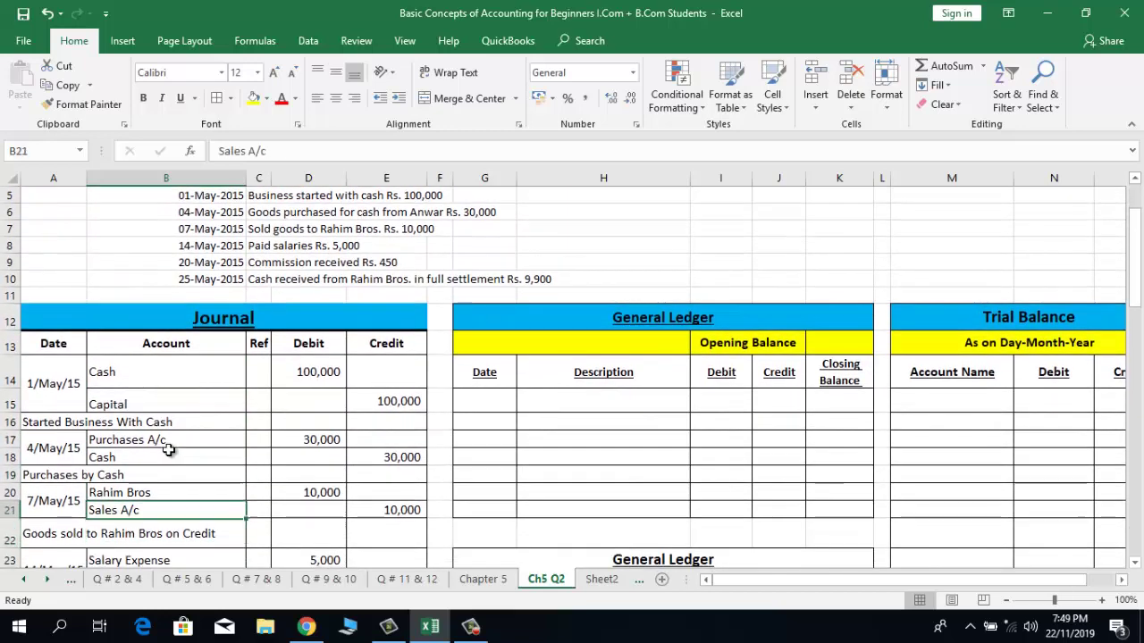
key(Up)
key(Up)
key(Up)
key(Up)
key(Up)
key(Up)
key(Up)
key(Up)
key(Up)
key(Down)
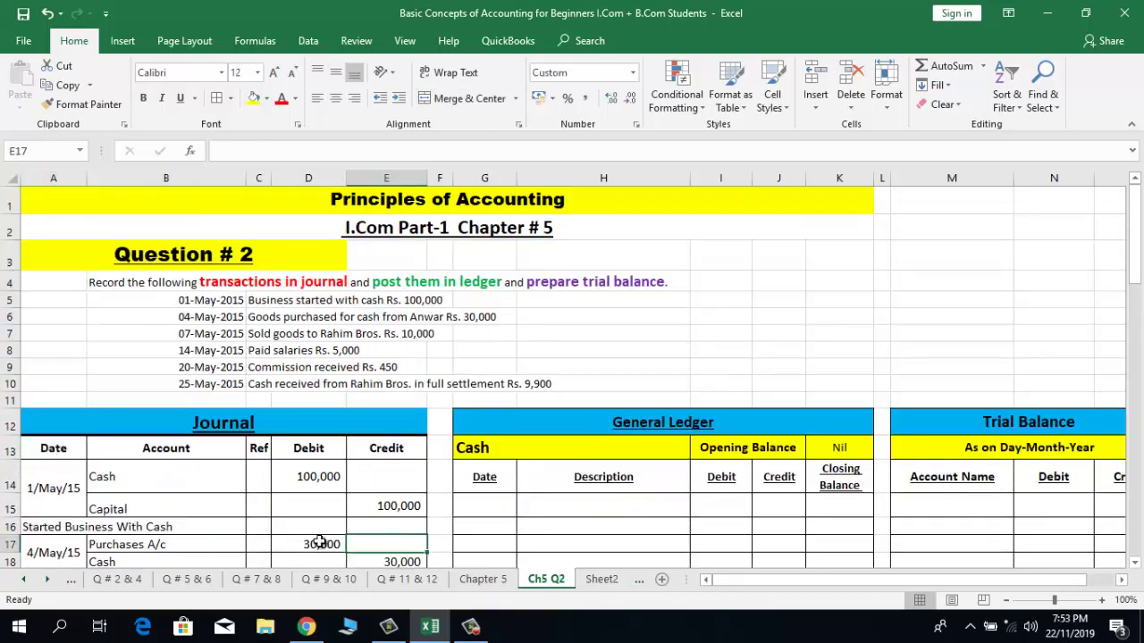
Step: Examine the Cash general ledger's heading, account name and opening balance alongside the 1 May journal entry
key(Right)
key(Up)
key(Right)
key(Right)
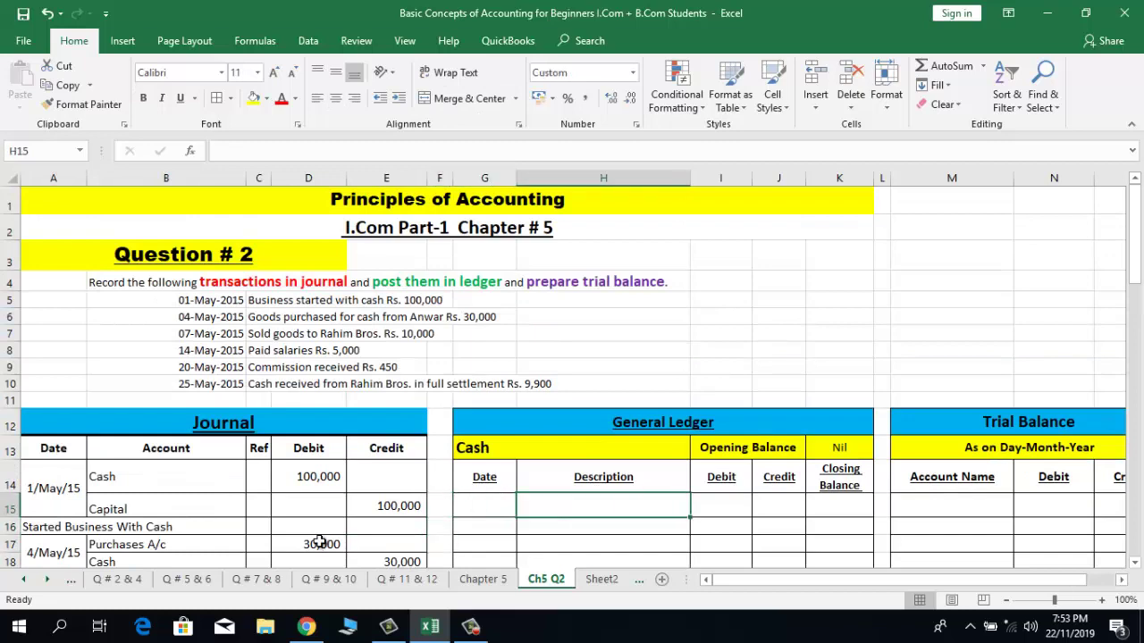
key(Right)
key(Down)
key(Down)
key(Down)
key(Down)
key(Down)
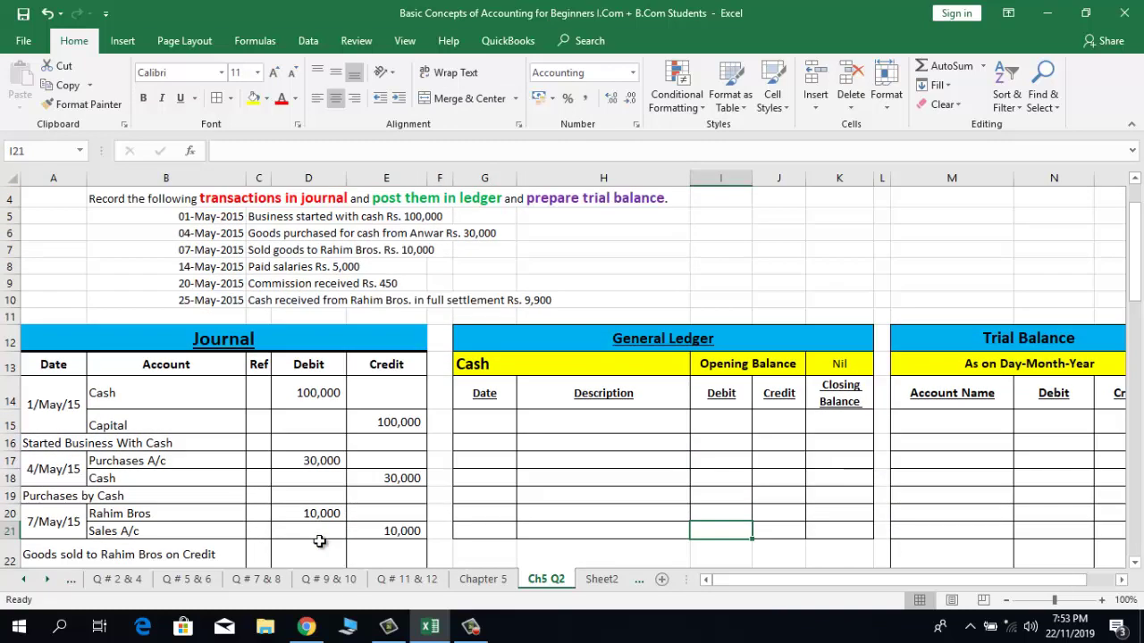
click(564, 335)
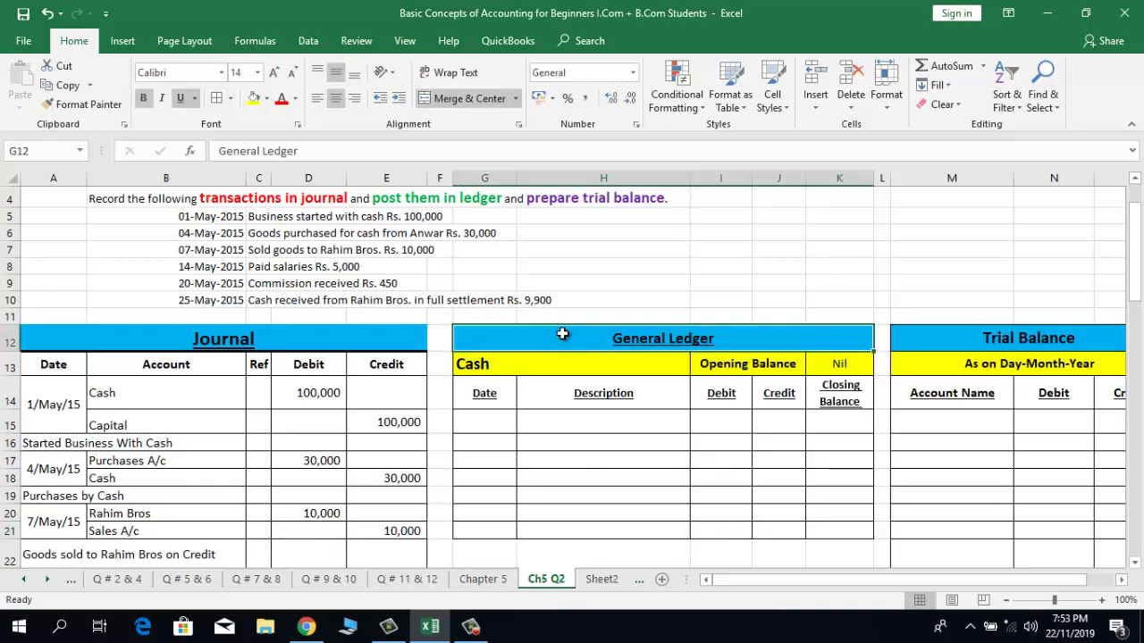
click(507, 355)
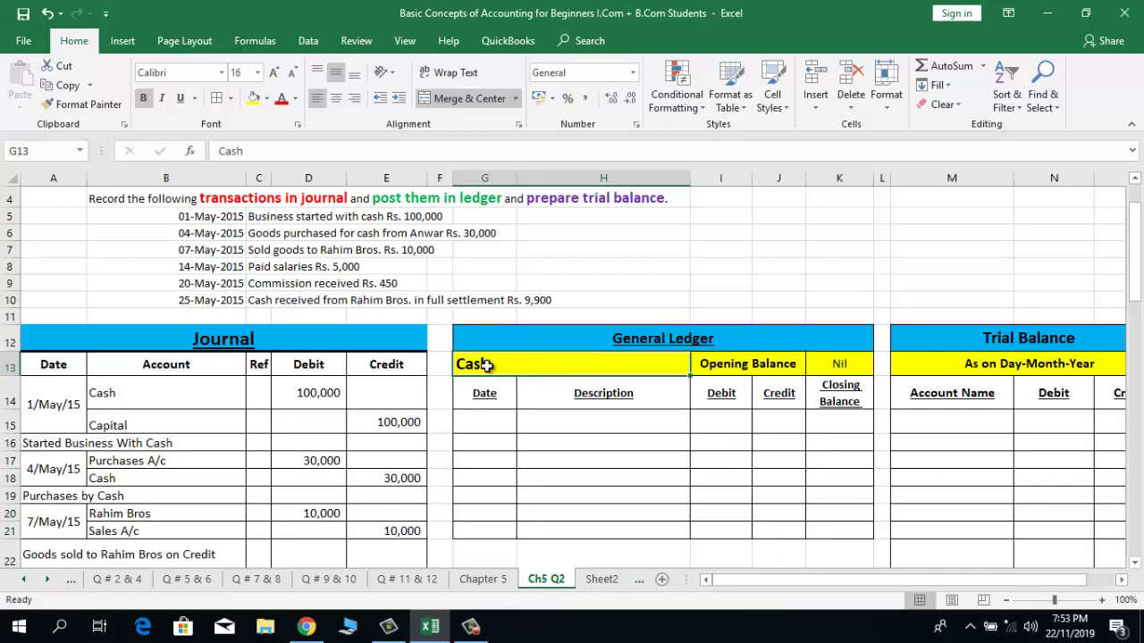
click(215, 391)
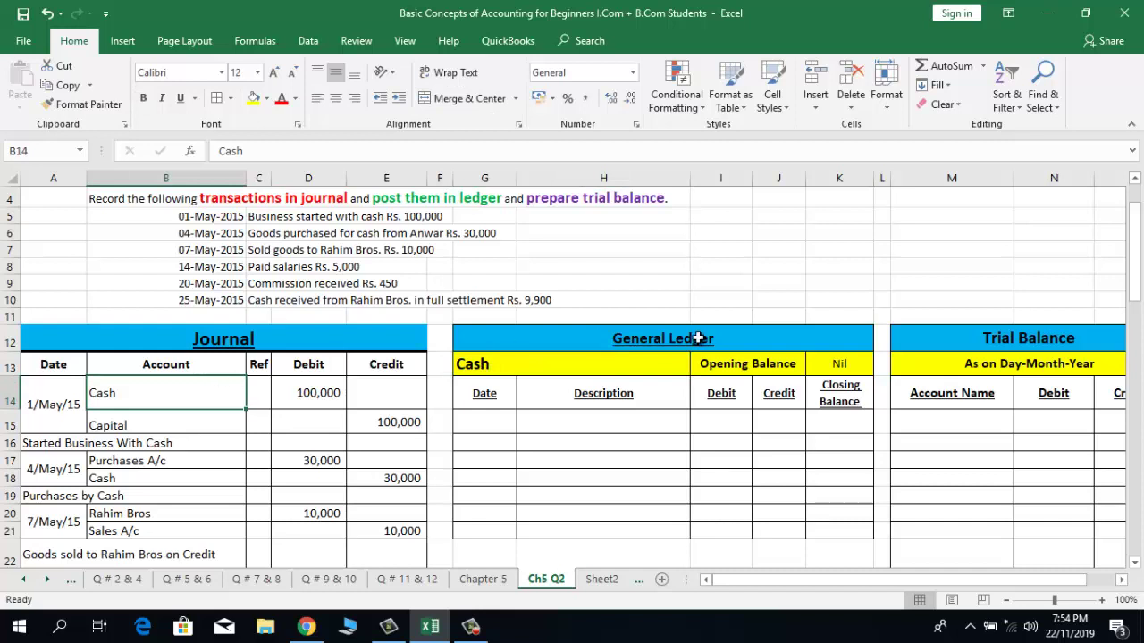
click(779, 364)
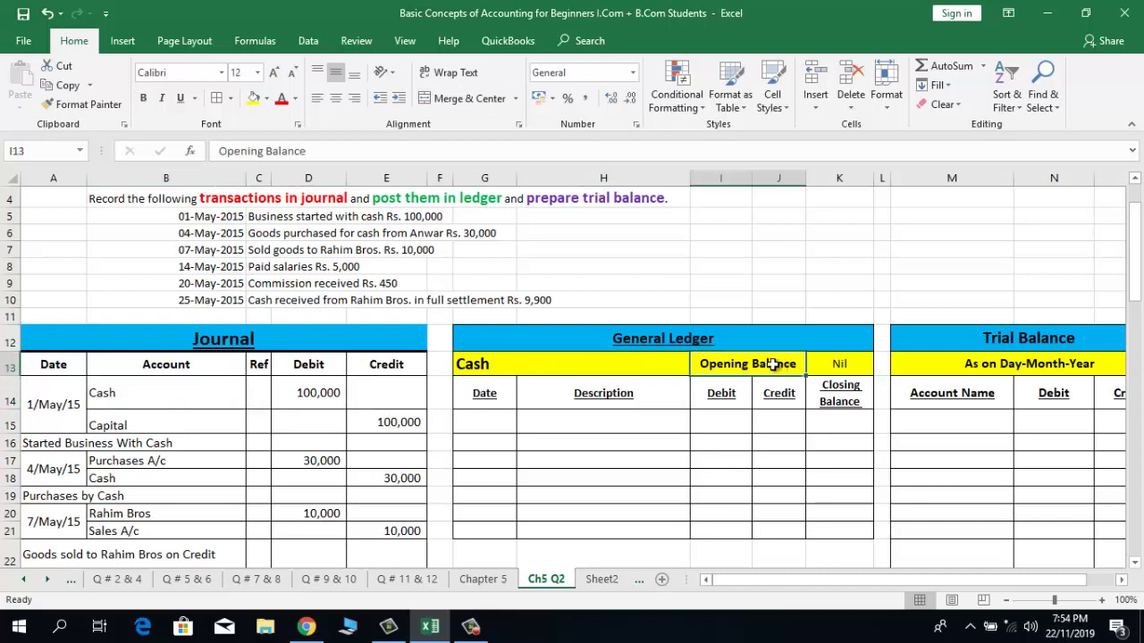
click(829, 368)
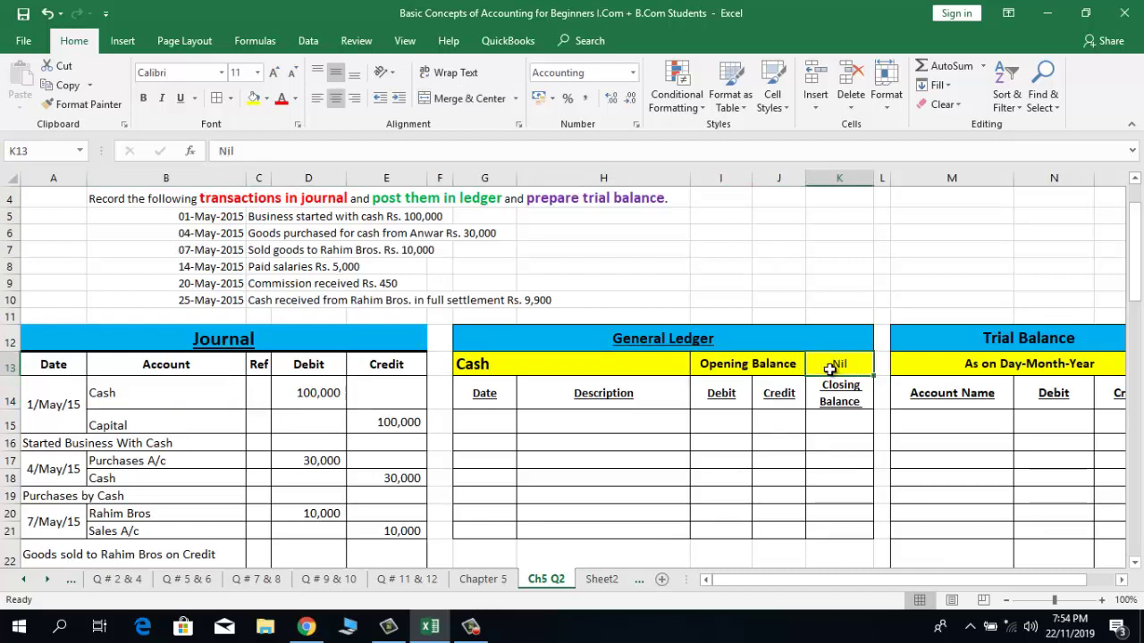
click(25, 421)
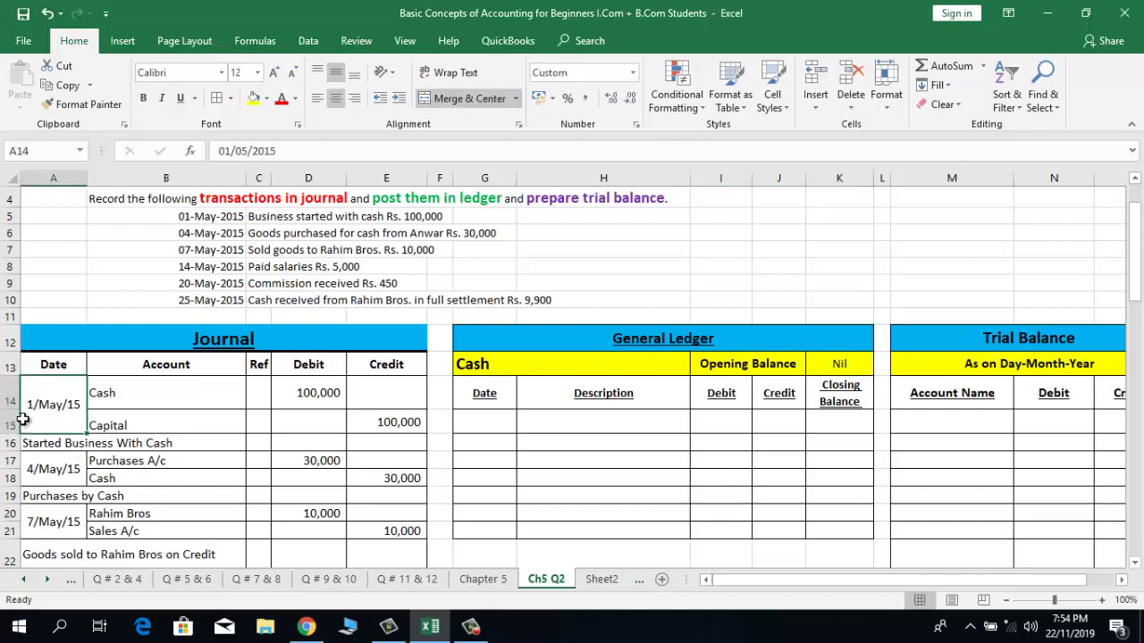
click(831, 360)
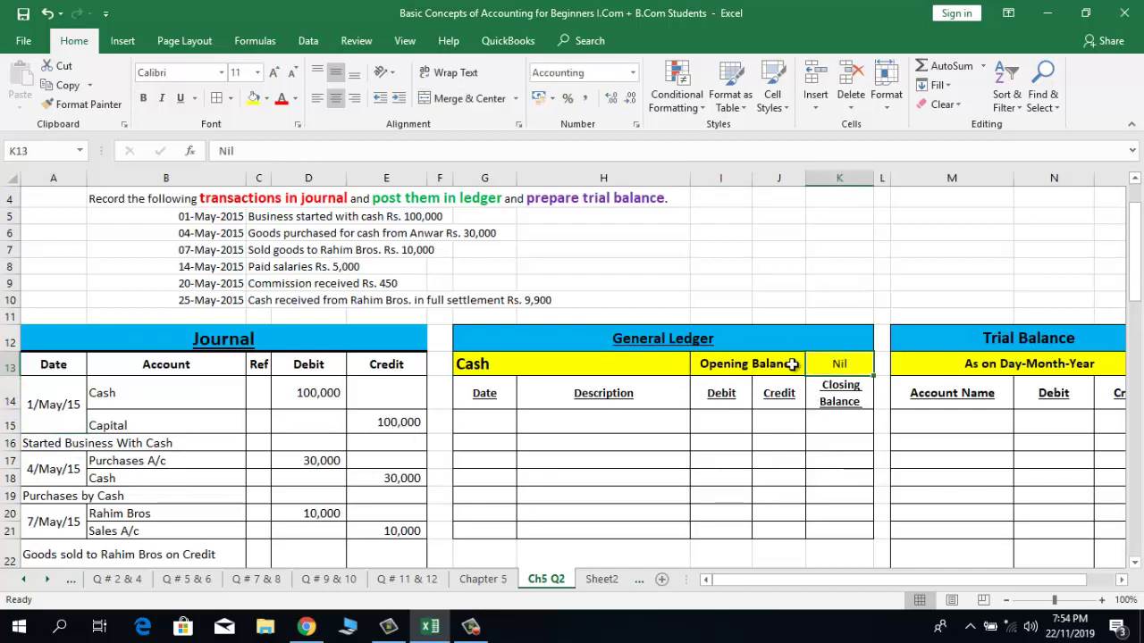
Step: Enter the date 01/May/15 in the first row of the Cash ledger, cell G15
click(497, 426)
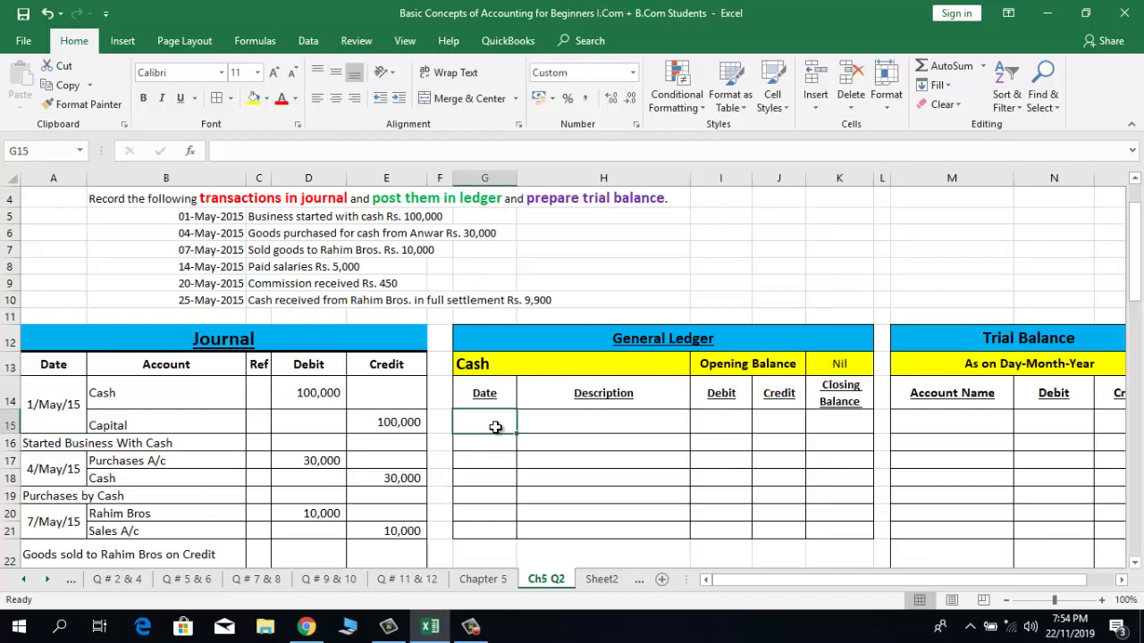
text(01)
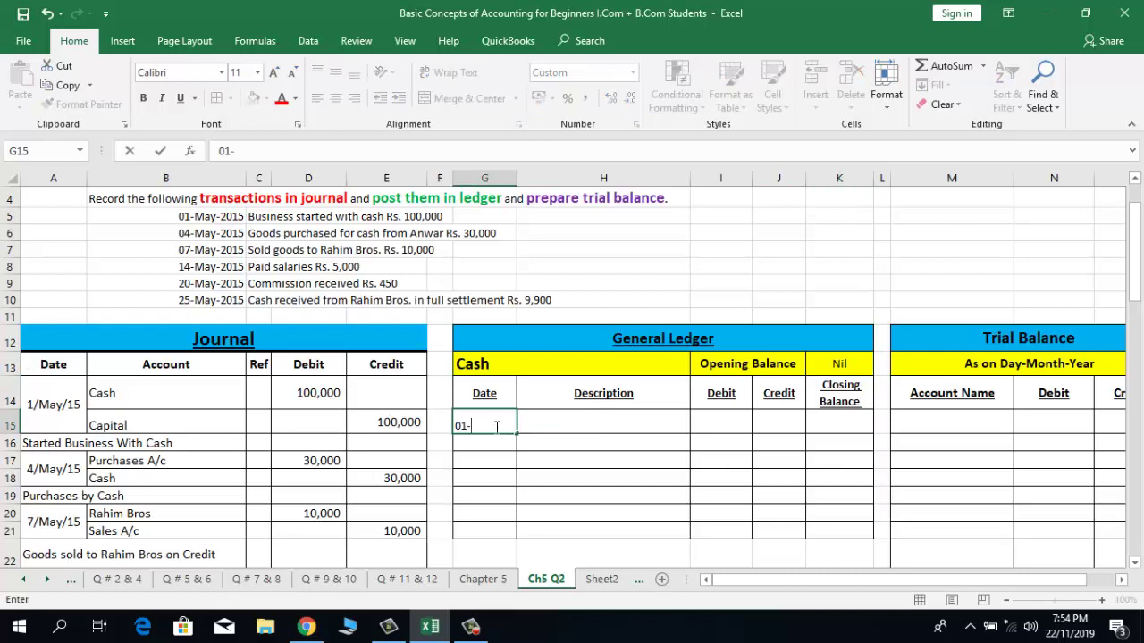
text(/May/15)
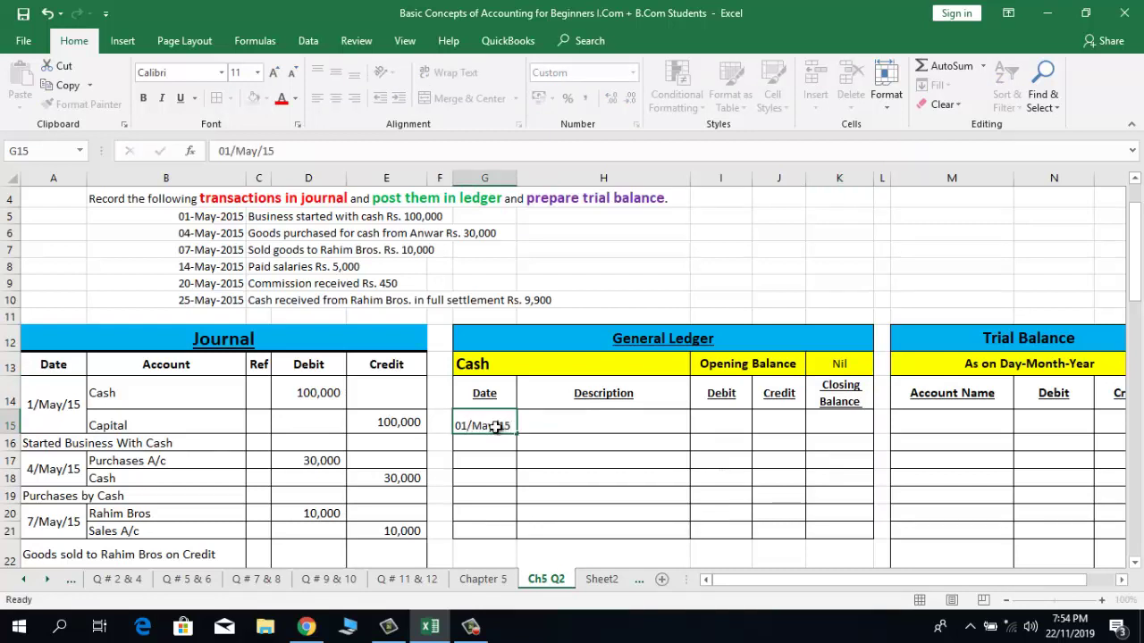
key(Tab)
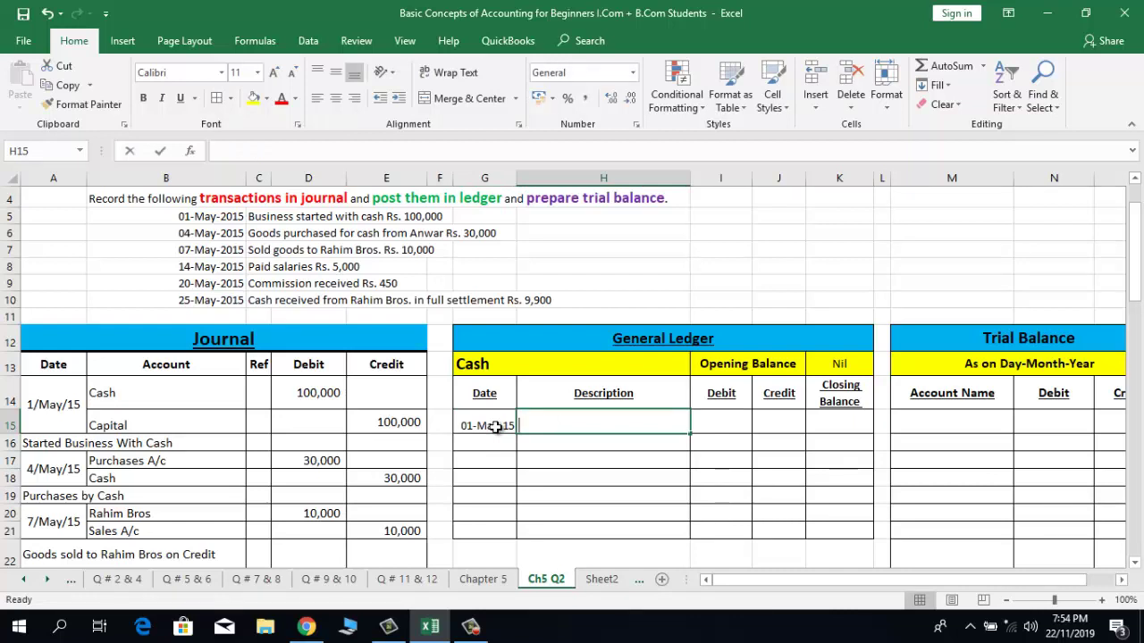
text(Cash)
key(Tab)
key(shift+Tab)
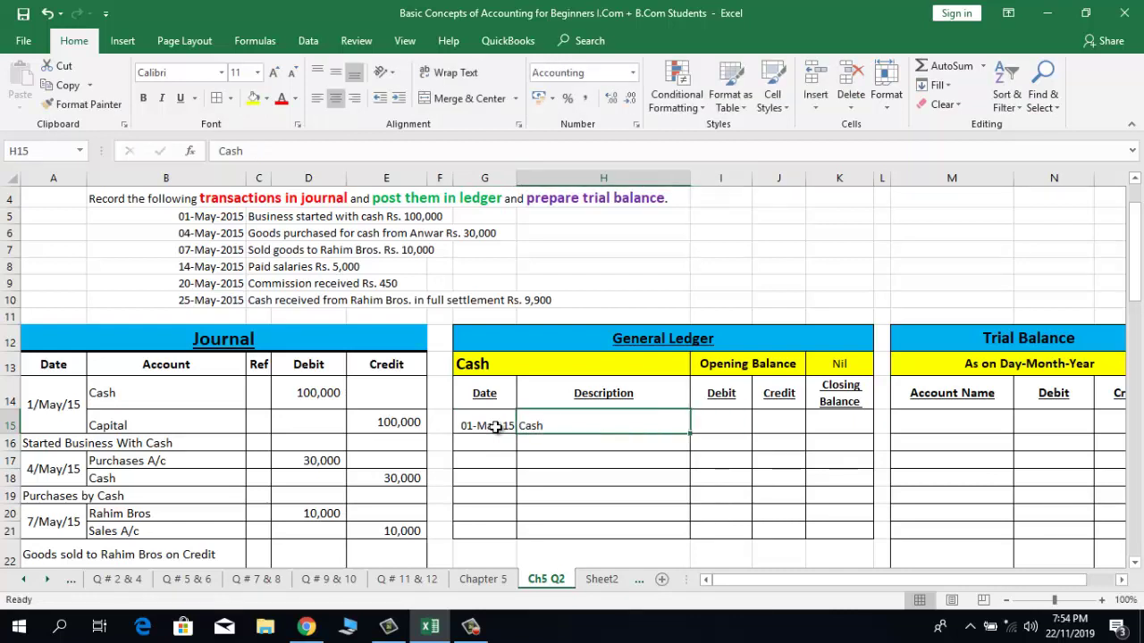
Step: Copy the 1 May narration "Started Business With Cash" from the journal into the Cash ledger's Description cell H15
click(72, 444)
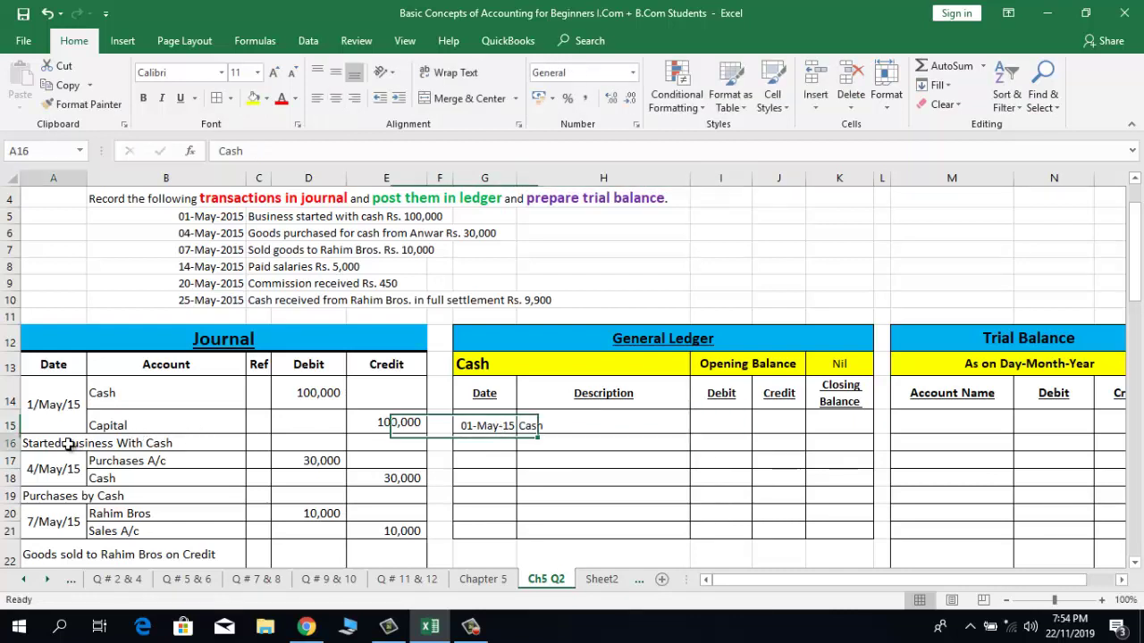
key(ctrl+c)
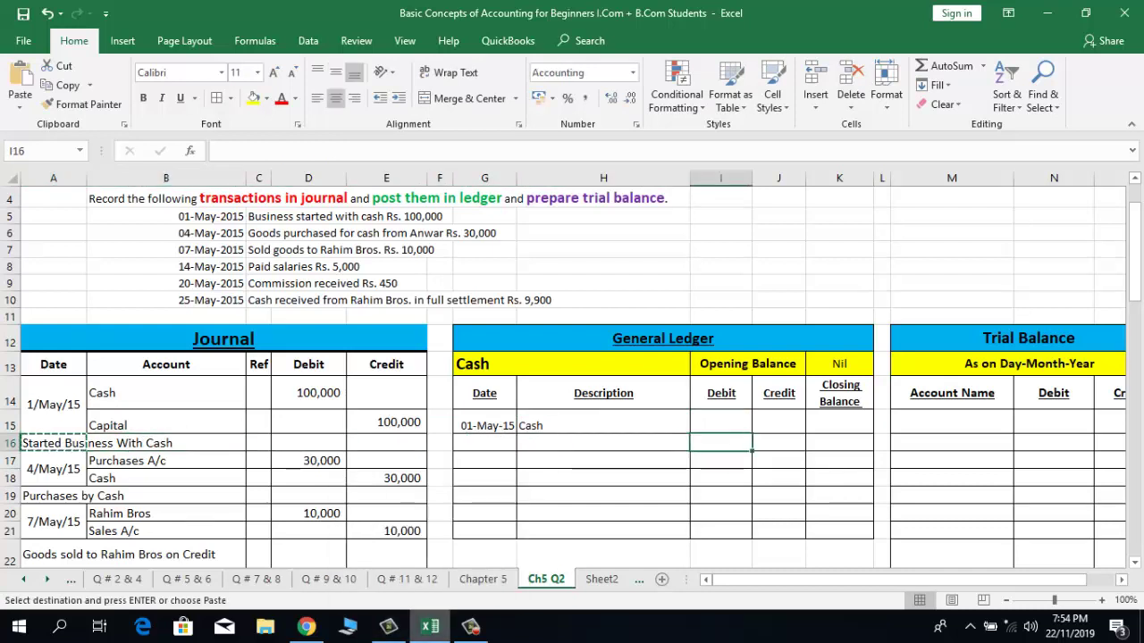
click(603, 425)
key(Return)
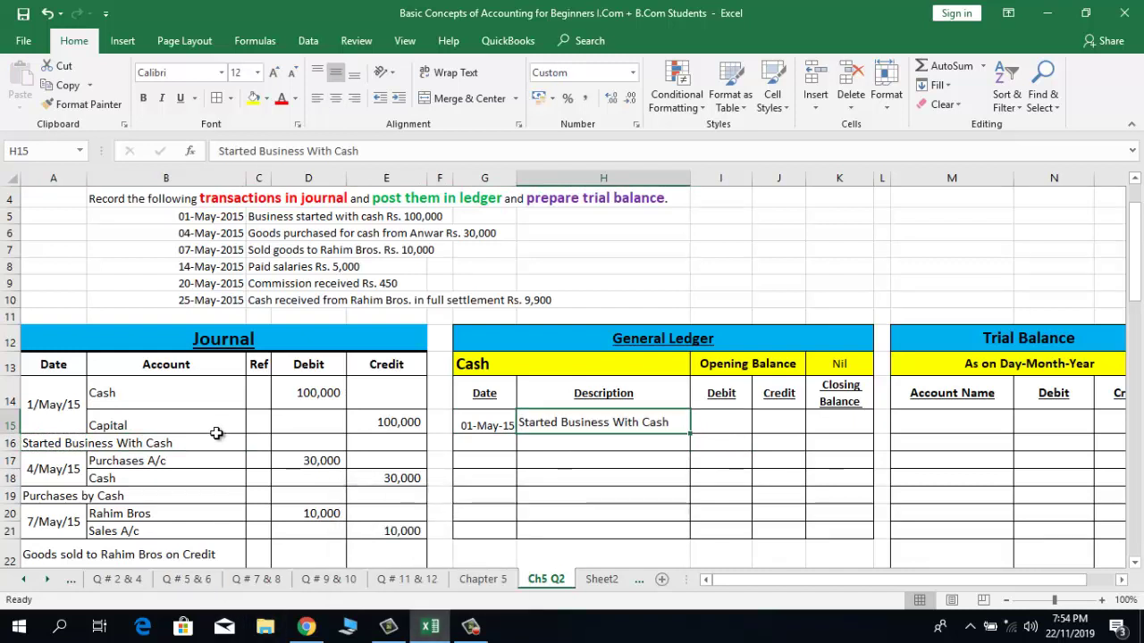
key(Right)
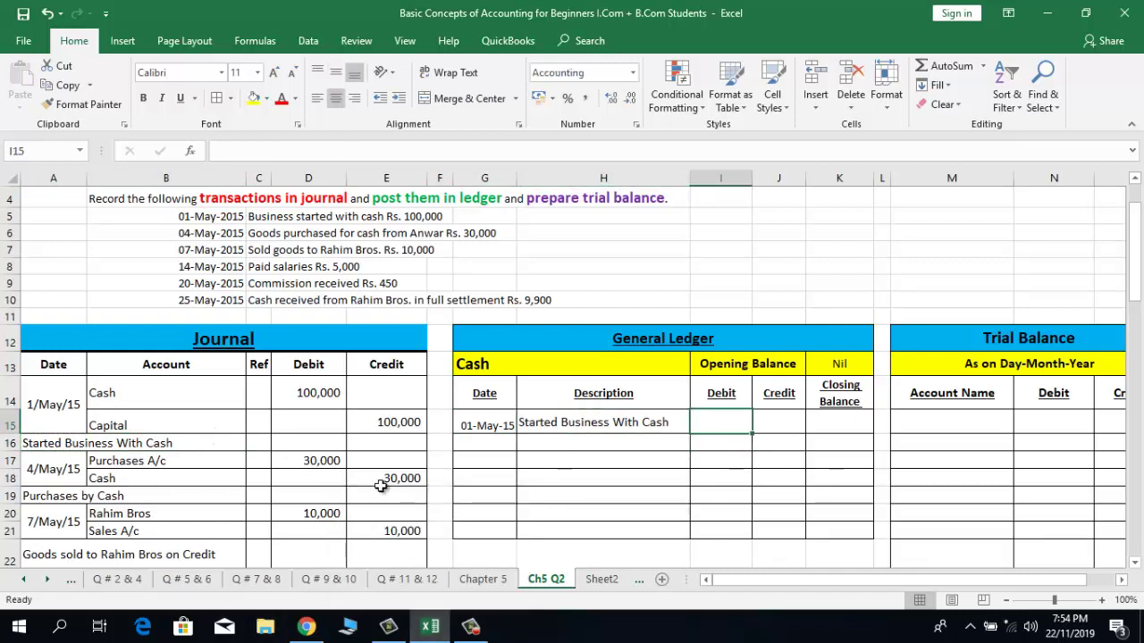
Step: Enter 100,000 as the debit amount of the 1 May entry in the Cash ledger, cell I15
text(100,00)
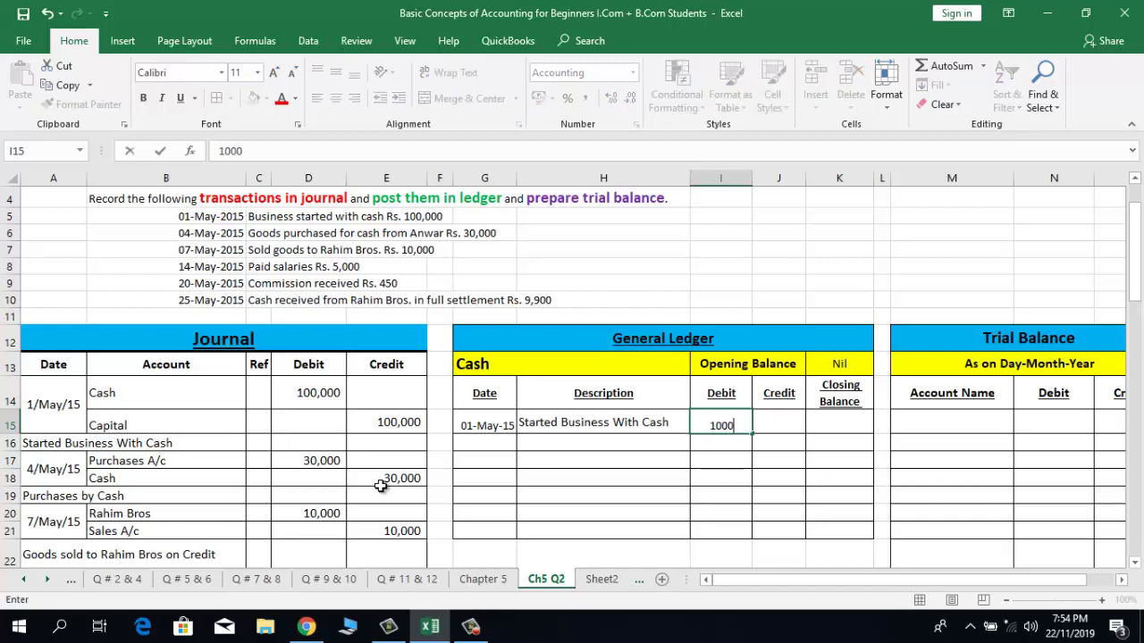
text(0)
key(Return)
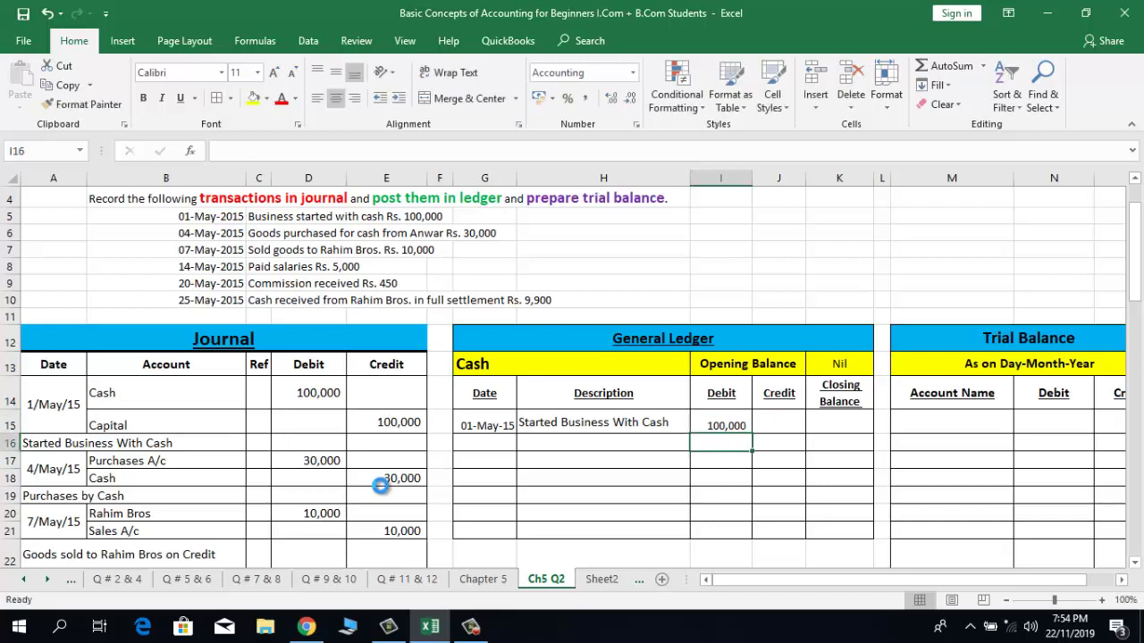
Step: Bold the 1 May journal entry's Cash debit amount in D14 and Capital credit amount in E15
click(290, 397)
key(ctrl+b)
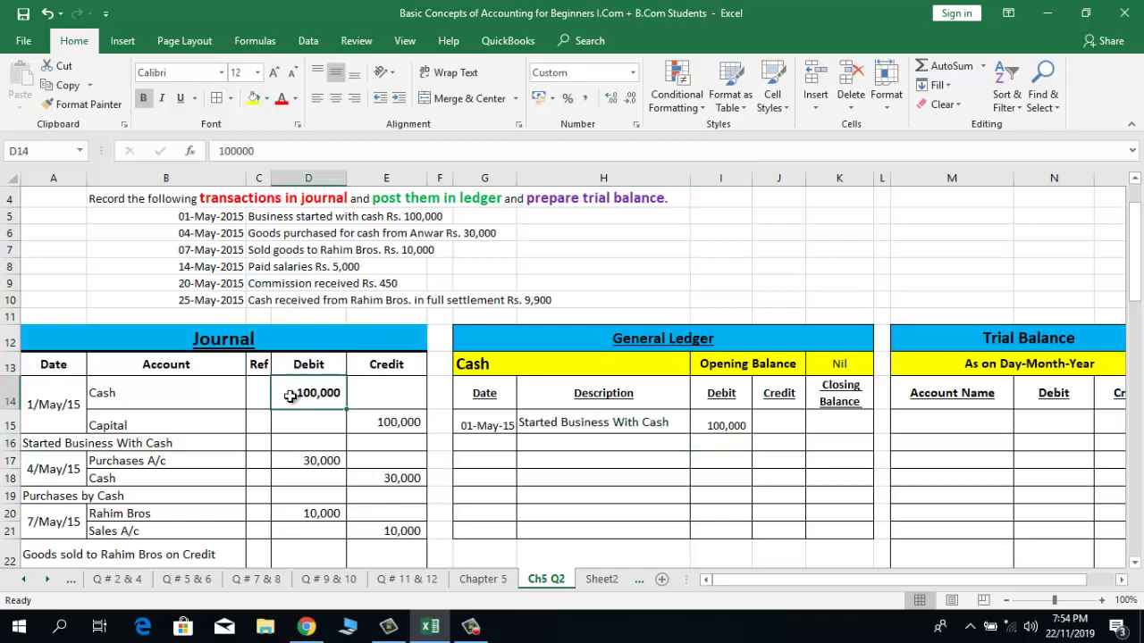
key(Down)
key(Left)
key(Left)
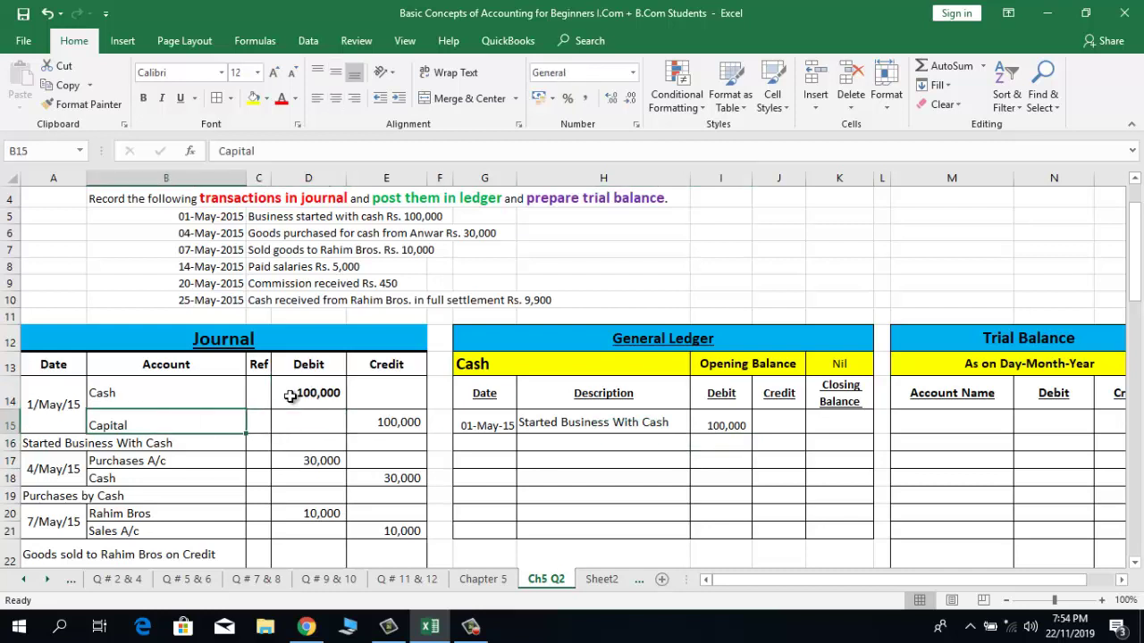
key(Right)
key(Right)
key(Right)
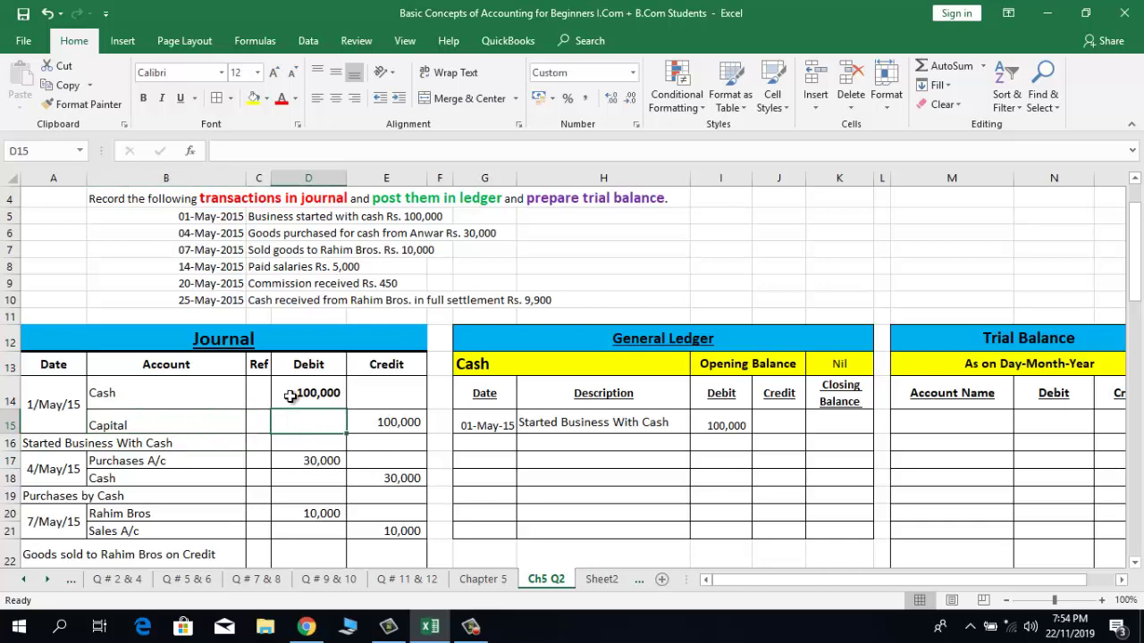
key(ctrl+b)
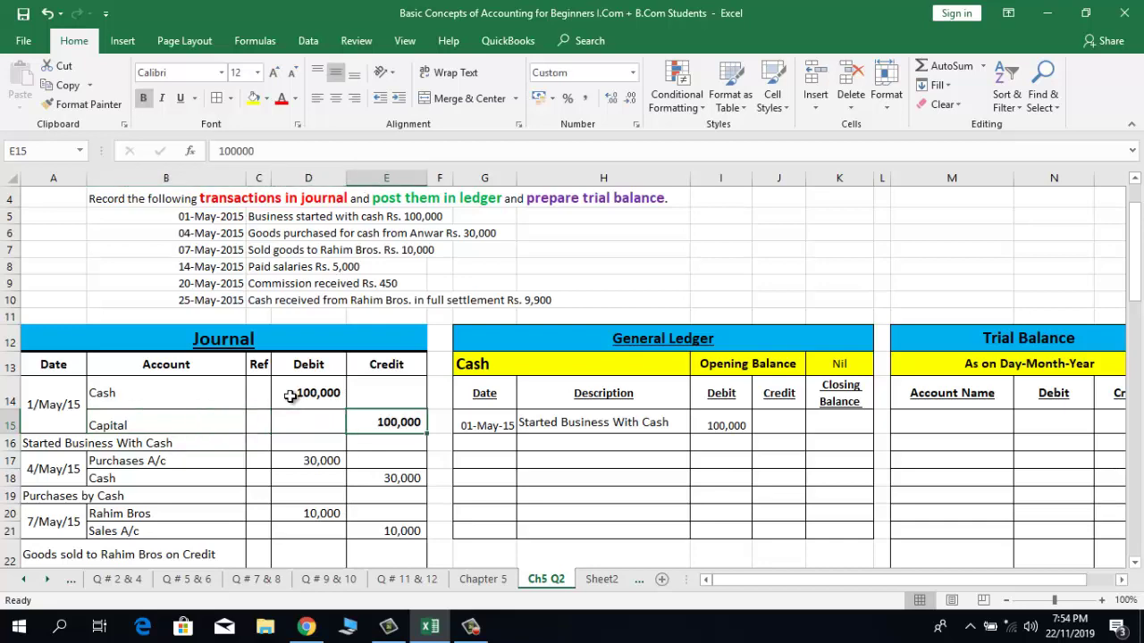
Step: Copy the date 01-May-15 from the Cash ledger's first row into the first row of the blank ledger below, cell G26
key(Right)
key(Right)
key(ctrl+c)
key(Down)
key(Down)
key(Down)
key(Down)
key(Down)
key(Down)
key(Down)
key(Down)
key(Down)
key(Down)
key(Down)
key(Down)
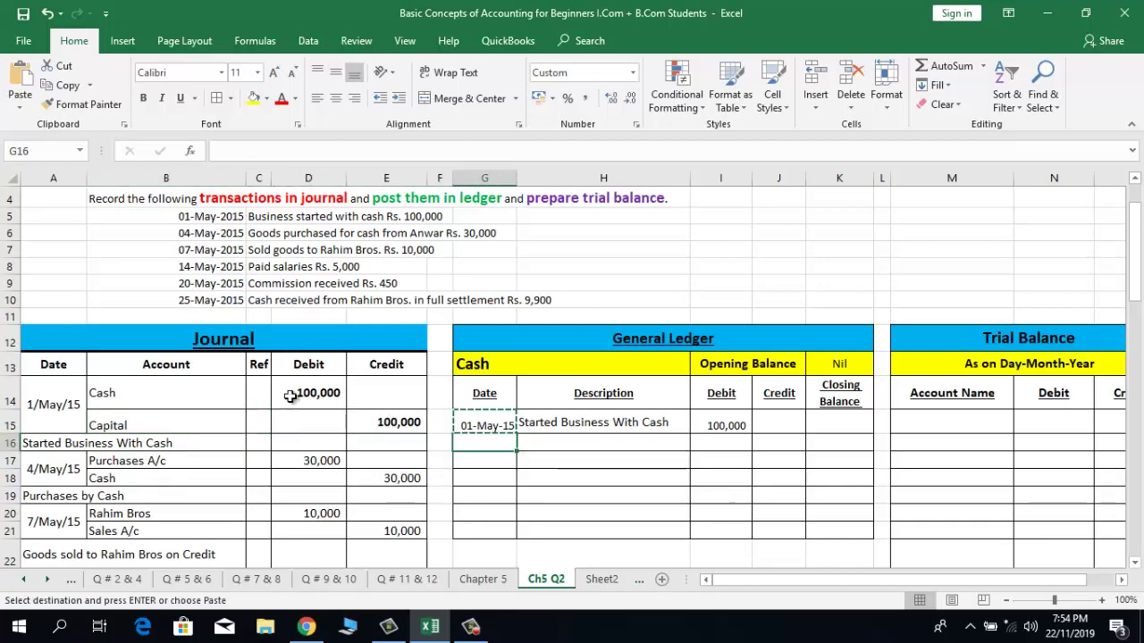
scroll(291, 397, down, 4)
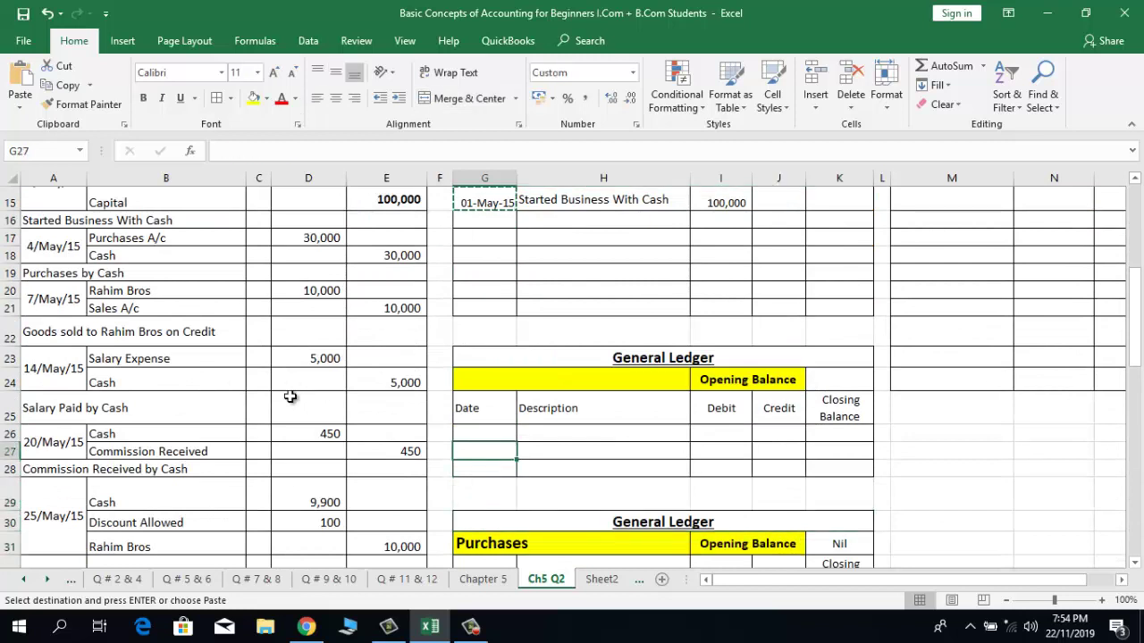
key(Up)
key(Return)
Step: Name the second general ledger "Capital" in G24 and set its opening balance to Nil in K24
key(Up)
key(Up)
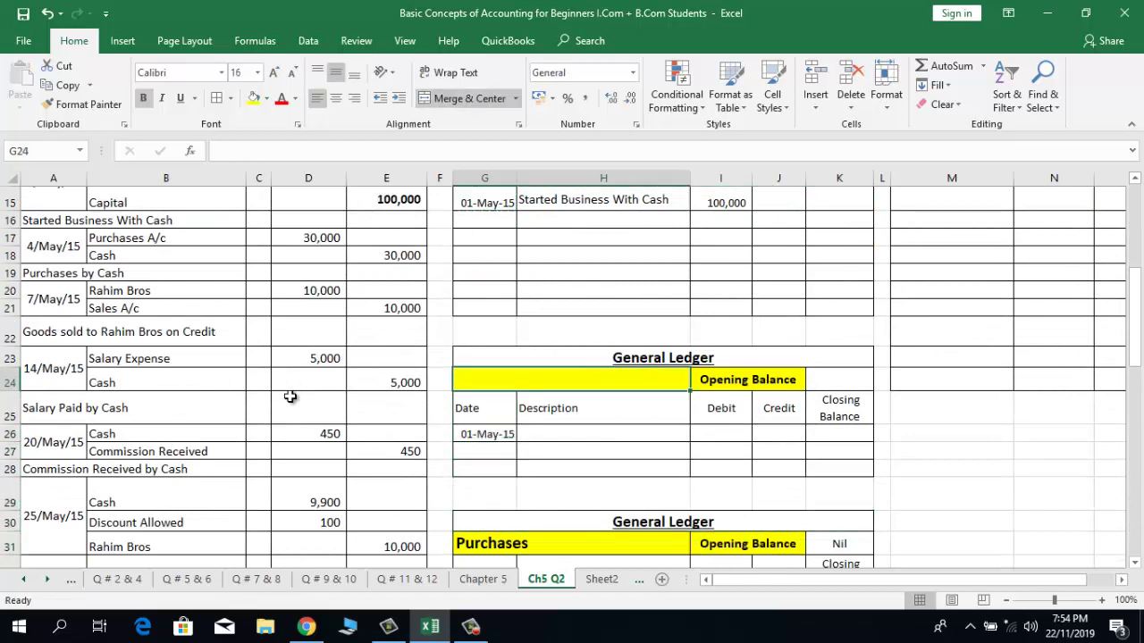
text(Capital)
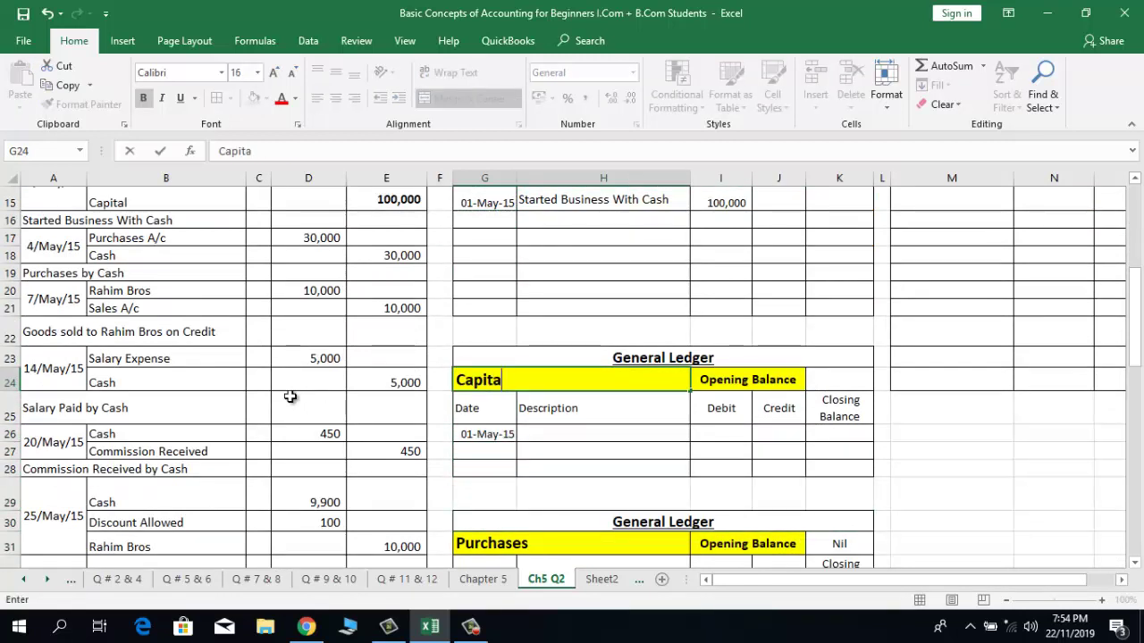
key(Right)
key(Right)
text(N)
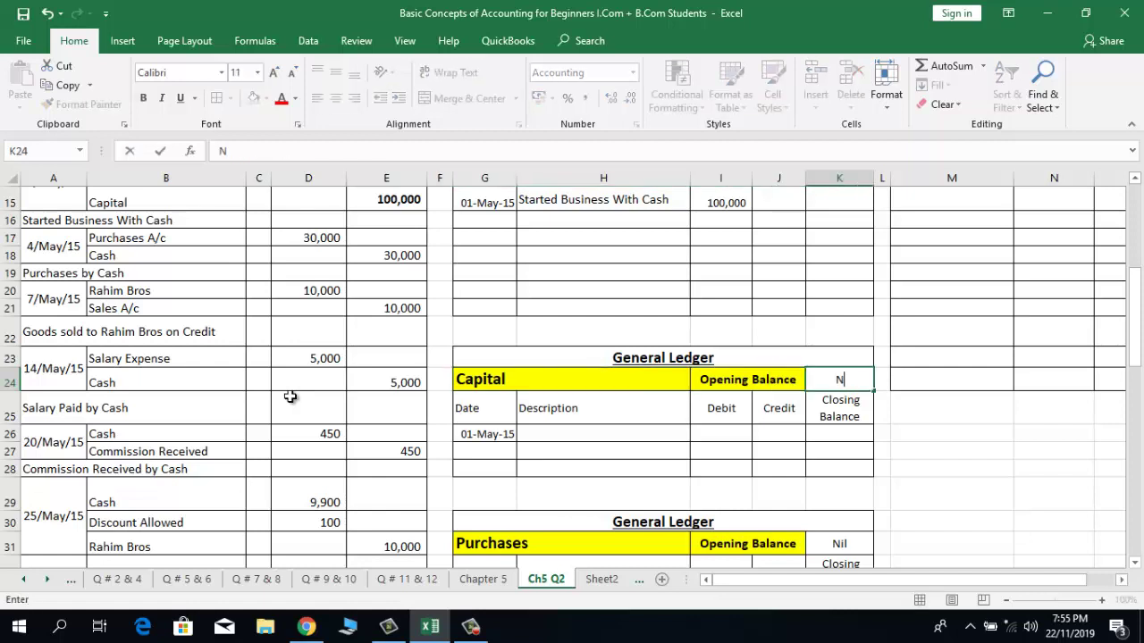
text(il)
key(Return)
Step: Copy the description "Started Business With Cash" from the Cash ledger's H15 into the Capital ledger's Description cell H26
key(Left)
key(Left)
key(Left)
key(Left)
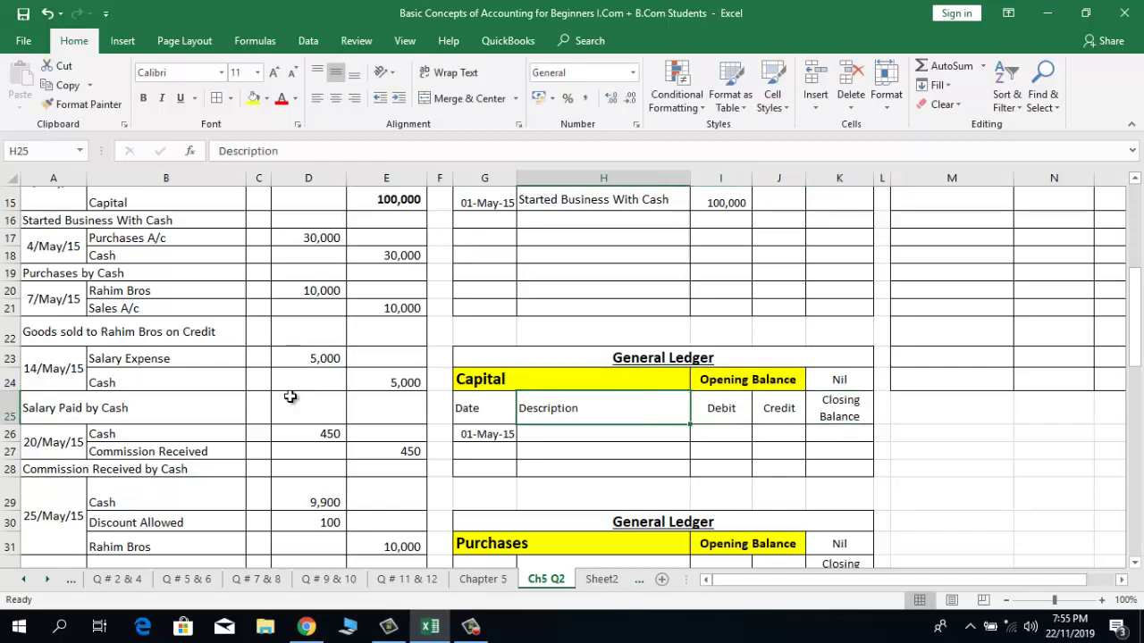
key(Down)
key(Right)
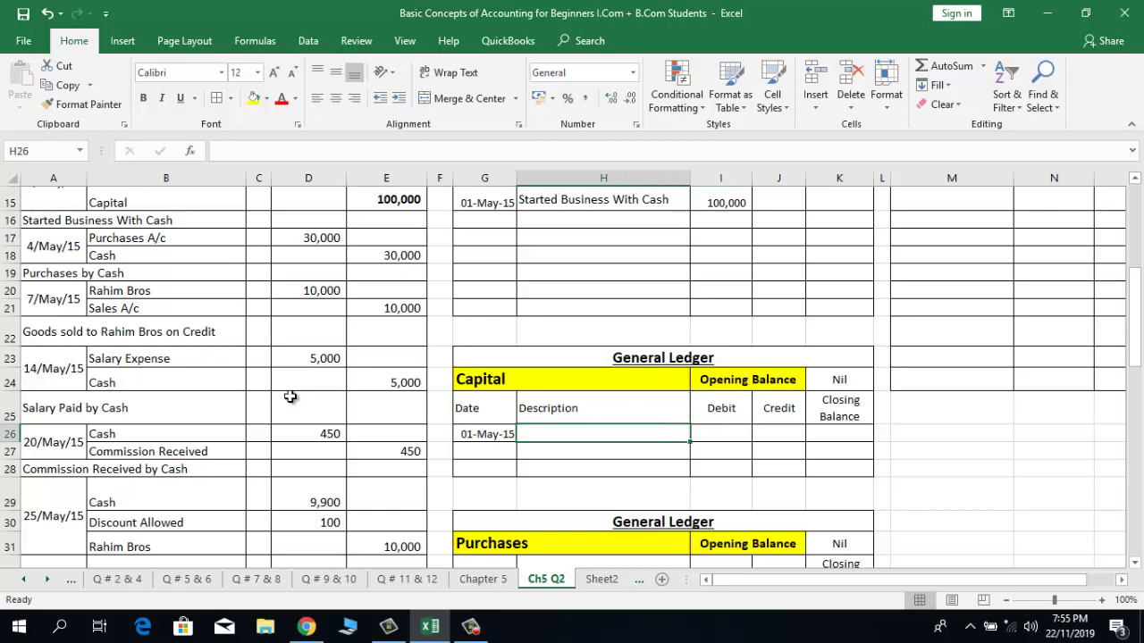
key(Left)
key(ctrl+c)
key(Up)
key(Up)
key(Up)
key(Up)
key(Up)
key(Up)
key(Up)
key(Up)
key(Up)
key(Up)
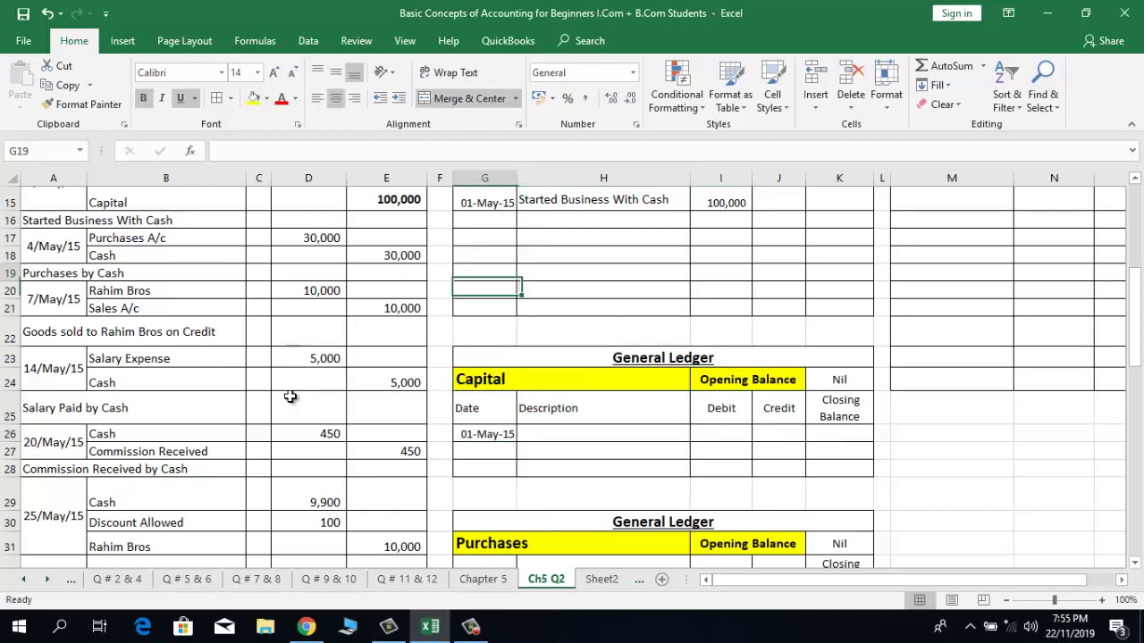
key(Up)
key(Right)
key(ctrl+c)
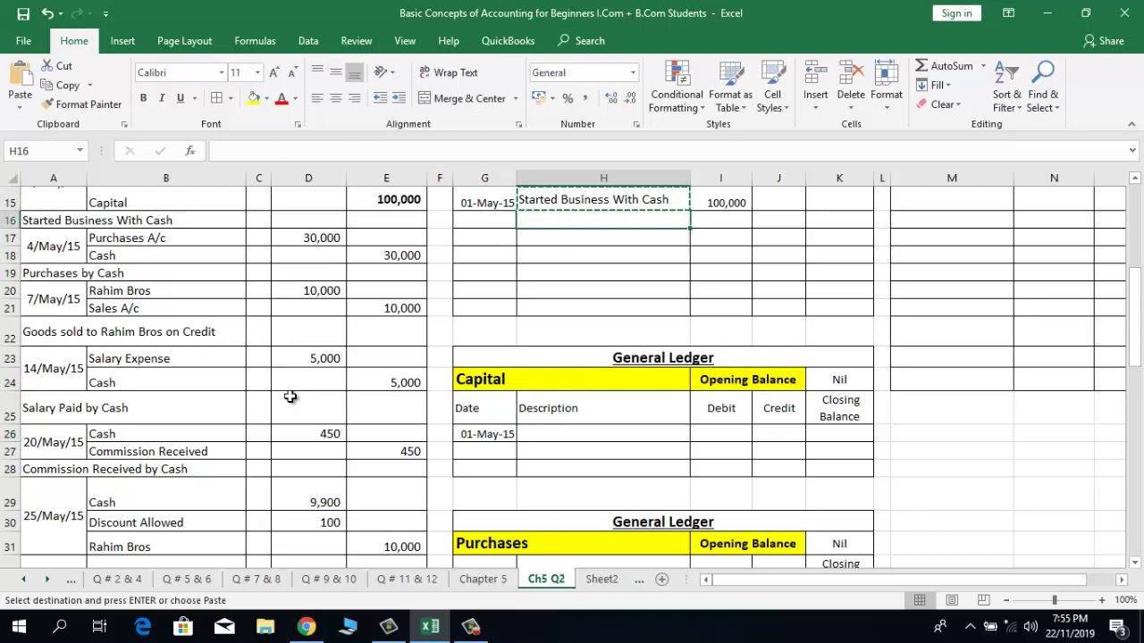
key(Down)
key(Down)
key(Down)
key(Down)
key(Down)
key(Down)
key(Down)
key(Down)
key(Down)
key(Down)
key(Down)
key(ctrl+v)
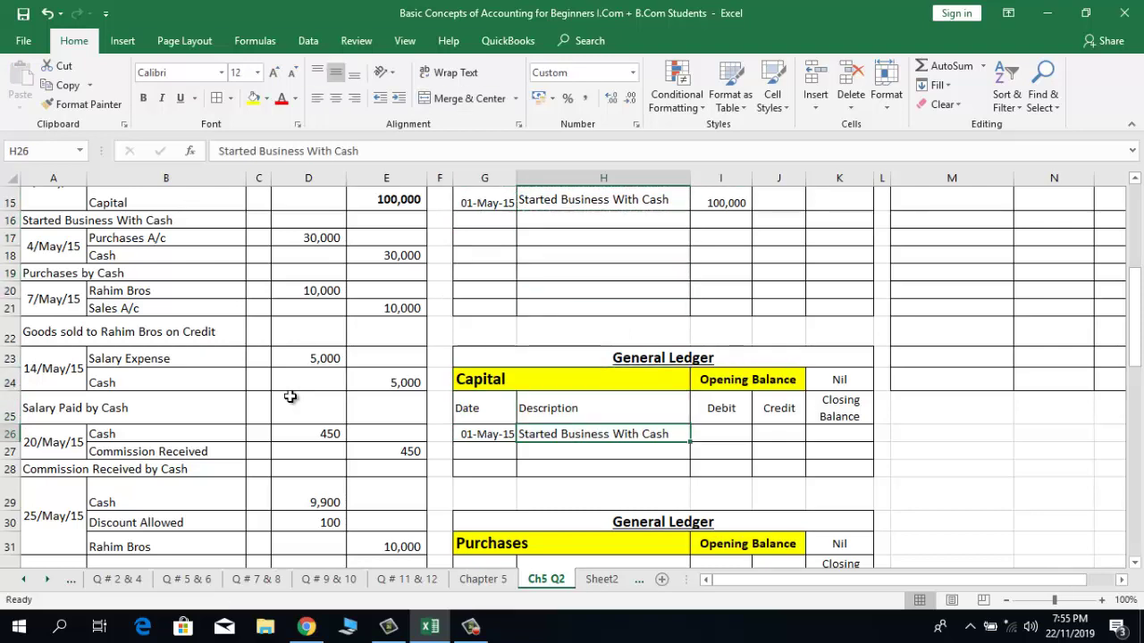
Step: Compare the journal's 1 May Cash and Capital lines with the posting in the Cash ledger
key(Up)
key(Up)
key(Up)
key(Up)
key(Up)
key(Up)
key(Up)
key(Up)
key(Up)
key(Up)
key(Up)
key(Up)
key(Up)
key(Up)
key(Up)
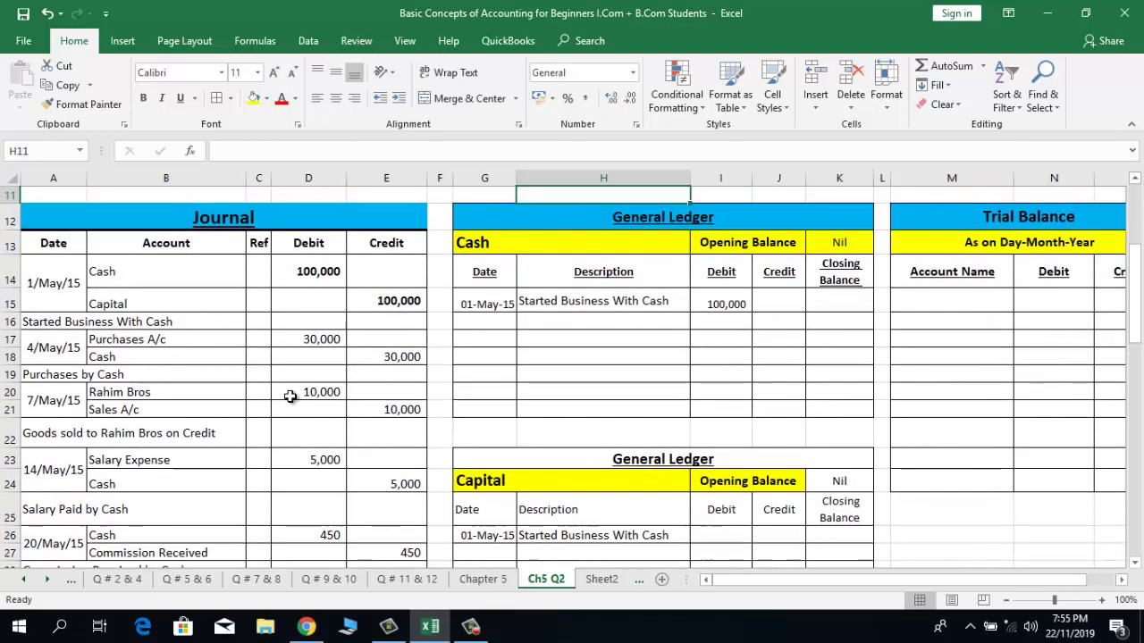
click(171, 273)
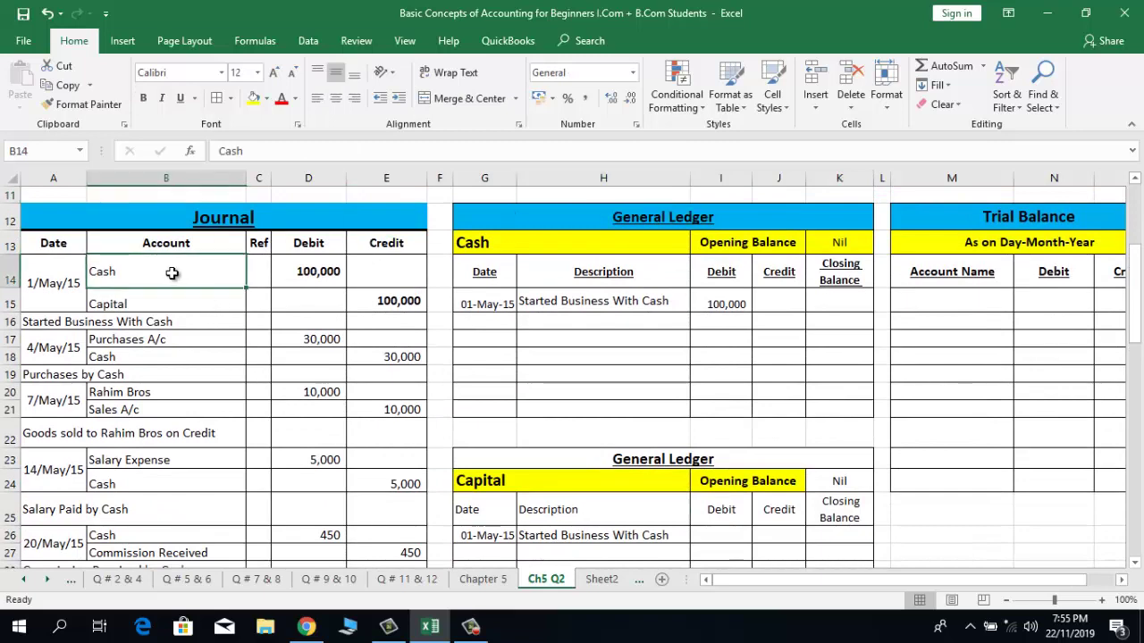
click(290, 270)
click(590, 298)
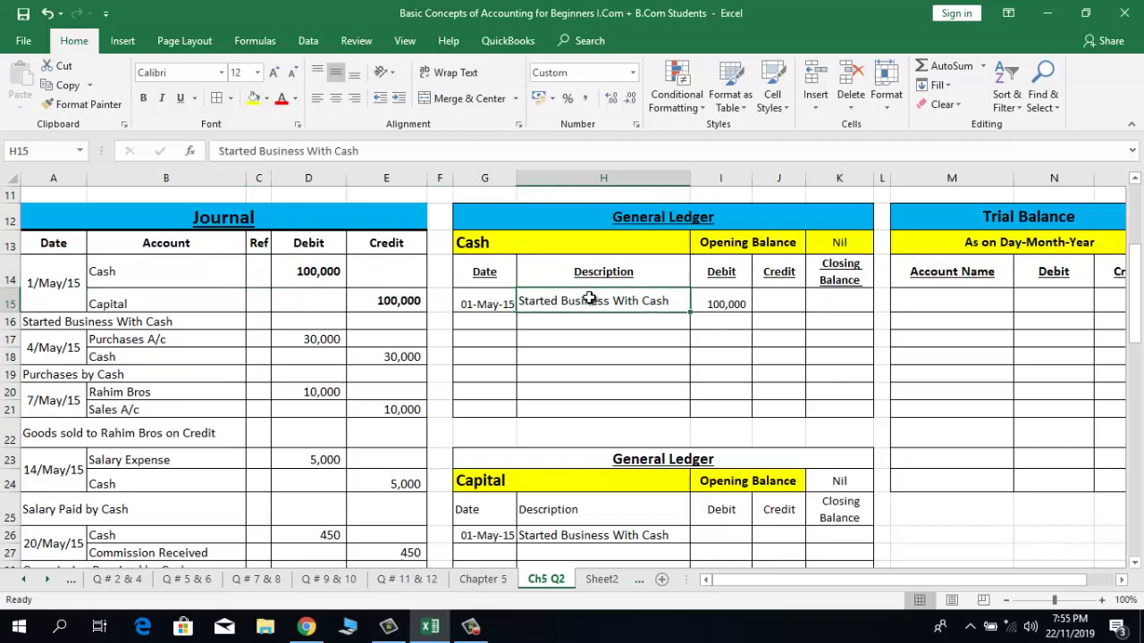
click(720, 277)
click(720, 302)
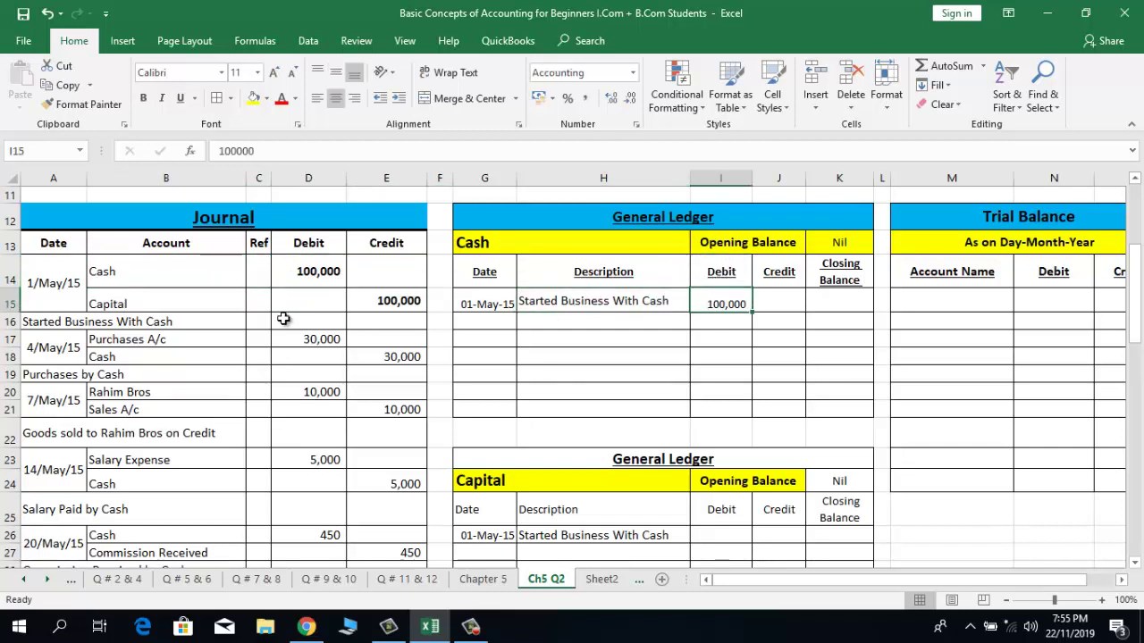
click(181, 296)
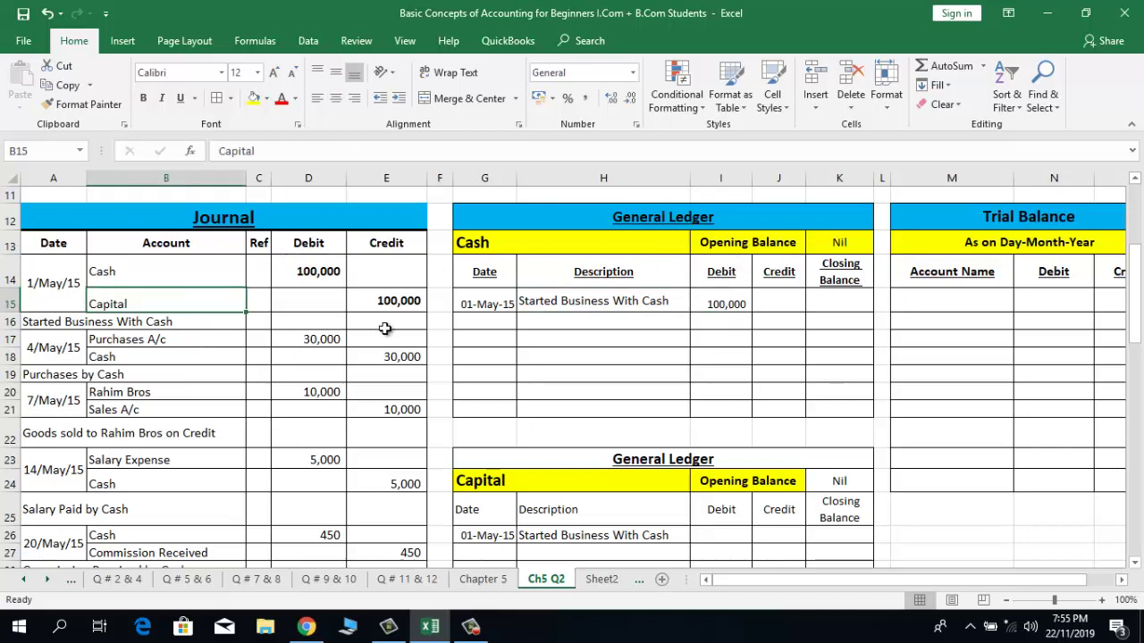
click(358, 301)
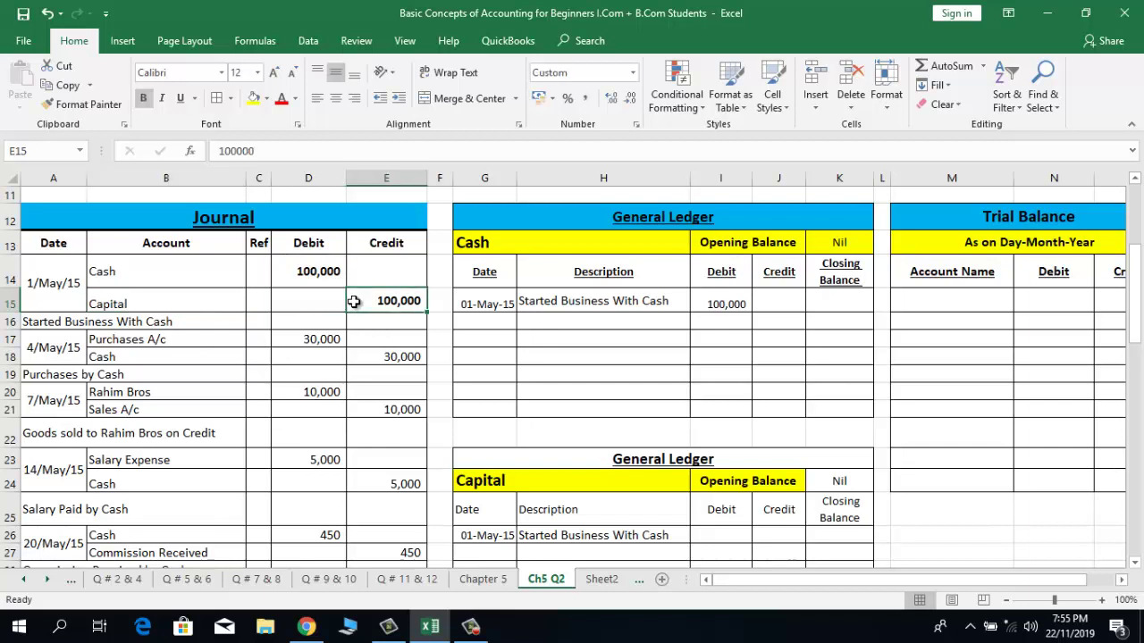
Step: Enter 100,000 as the credit amount of the 1 May entry in the Capital ledger, cell J26
click(770, 531)
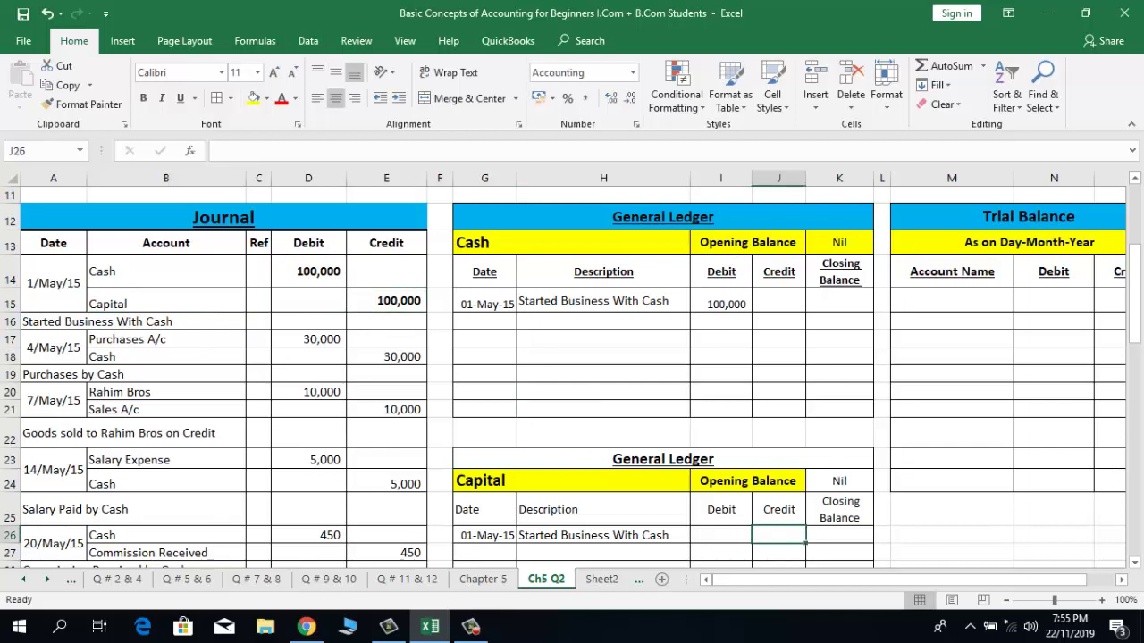
text(100000)
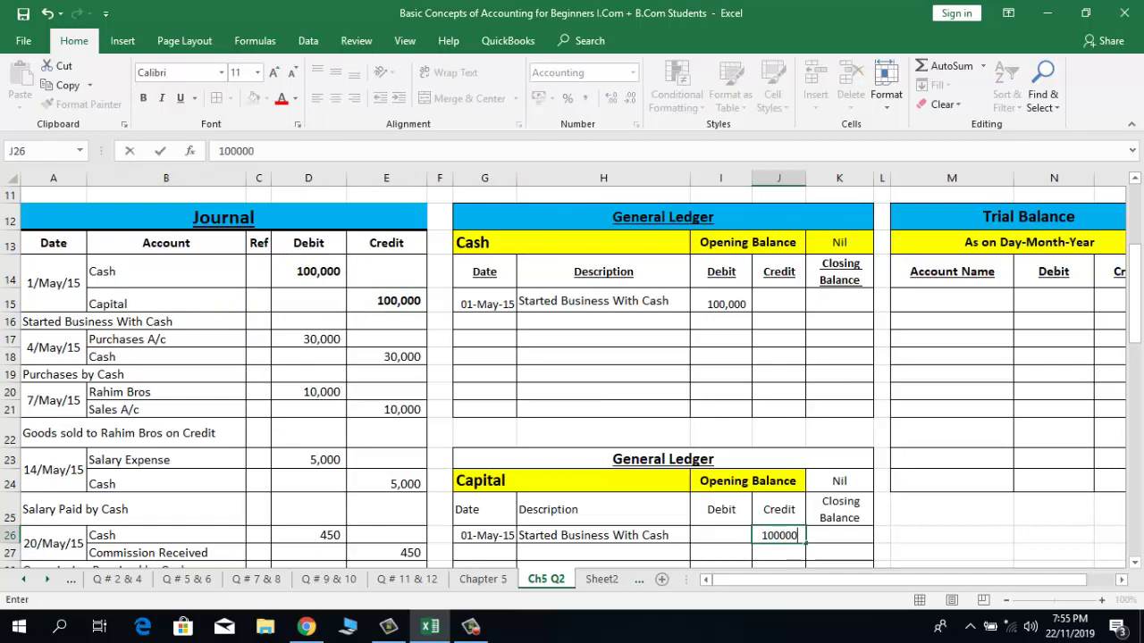
key(ctrl+Return)
Step: Copy the 4 May Purchases A/c debit amount of 30,000 from the journal into the Purchases ledger's Debit cell I33
key(Down)
key(Down)
key(Down)
key(Down)
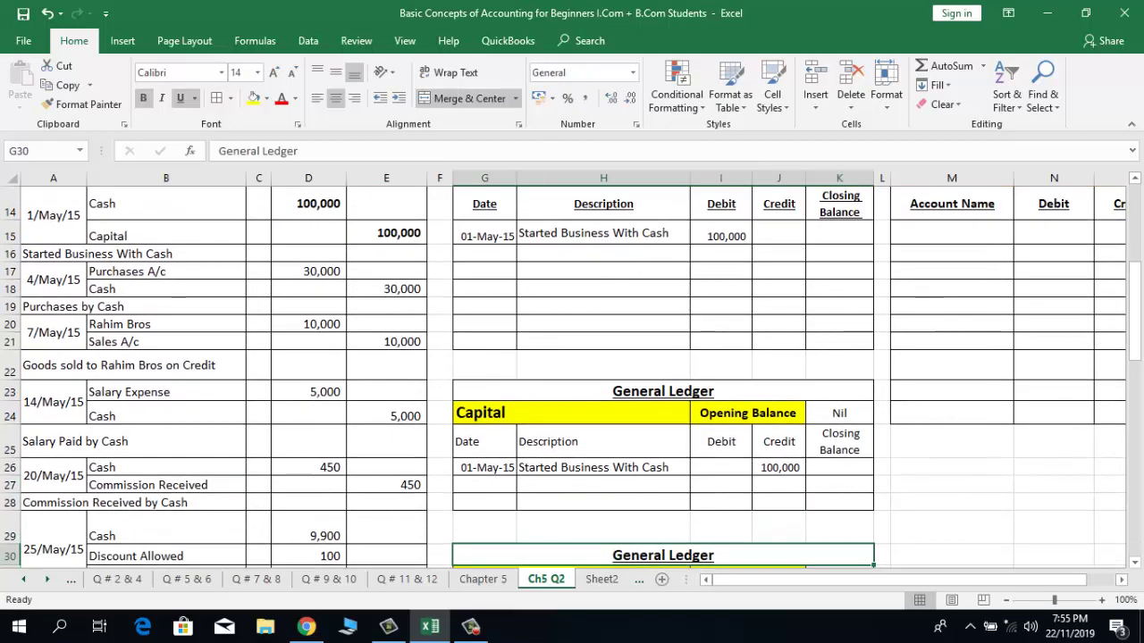
key(Up)
key(Up)
key(Up)
key(Up)
key(Up)
key(Up)
key(Up)
key(Up)
key(Up)
key(Up)
key(Up)
key(Up)
key(Up)
key(Up)
key(Up)
key(Up)
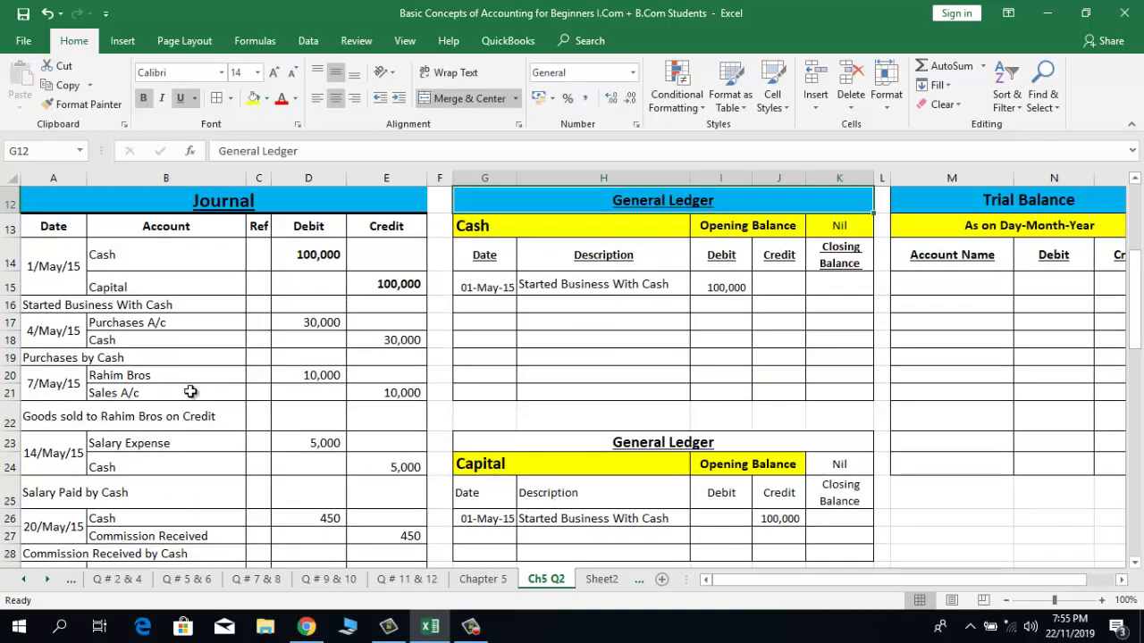
click(158, 322)
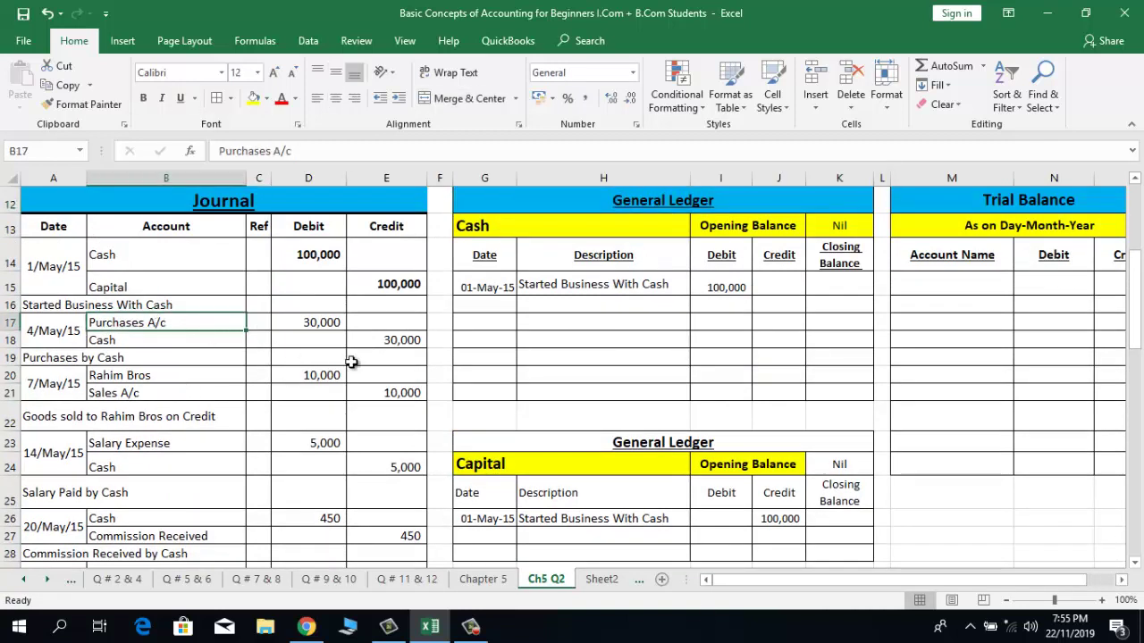
key(Right)
key(Right)
key(ctrl+c)
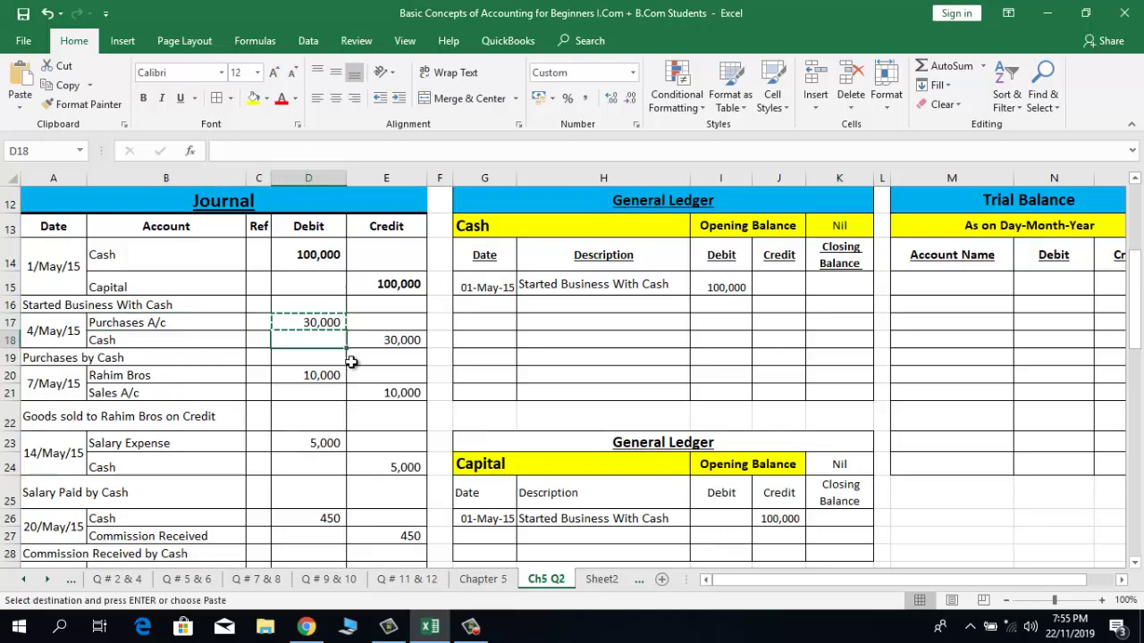
key(Down)
key(Down)
key(Down)
key(Down)
key(Down)
key(Down)
key(Down)
key(Down)
key(Down)
key(Down)
key(Down)
key(Down)
key(Down)
key(Down)
key(Down)
key(Down)
key(Down)
key(Down)
key(Down)
key(Up)
key(Up)
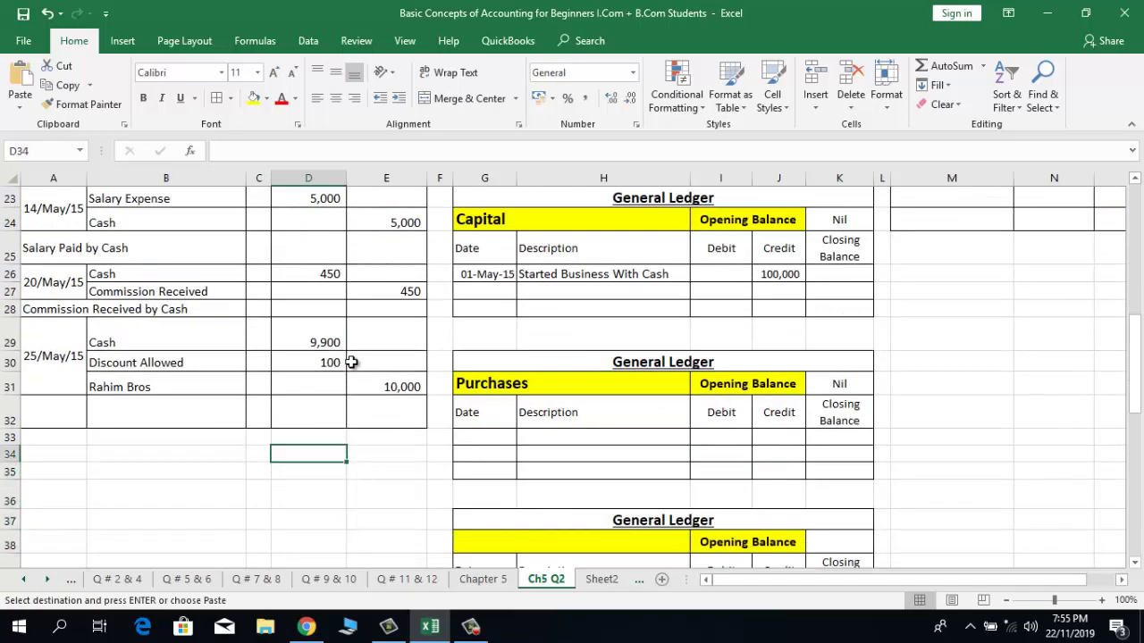
key(Right)
key(Right)
key(Right)
key(Right)
key(Right)
key(Right)
key(Left)
key(Up)
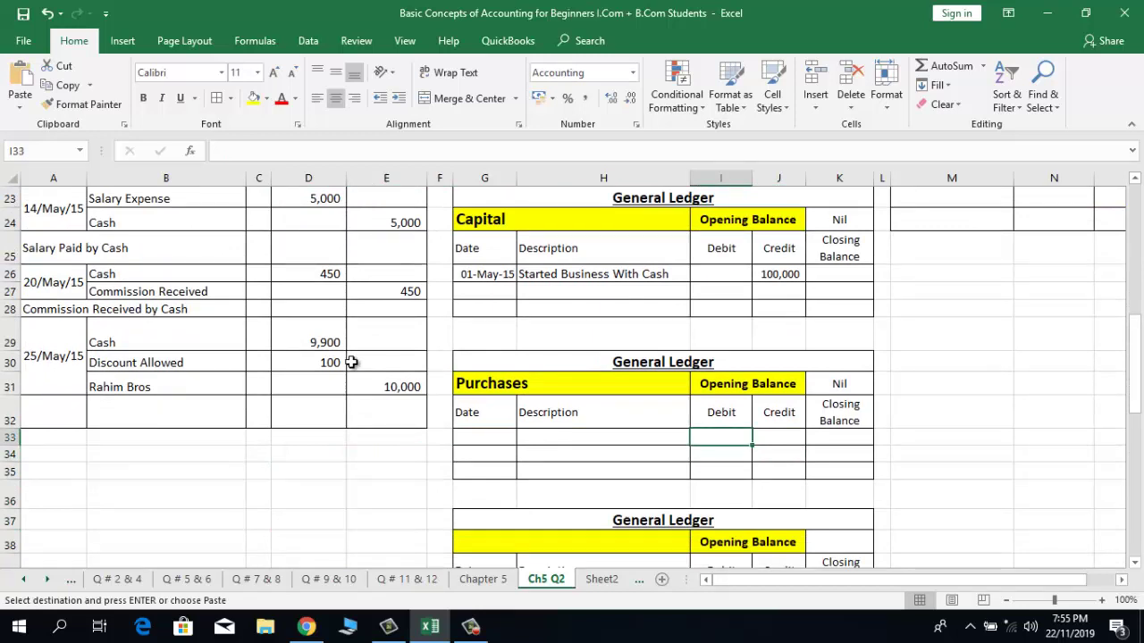
key(Return)
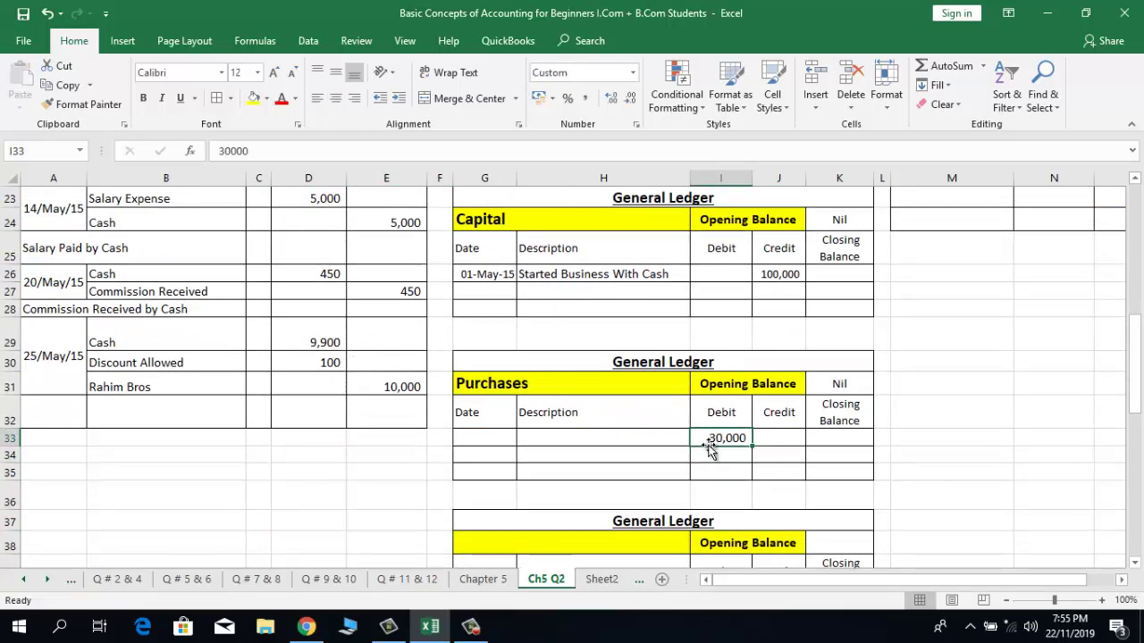
Step: Copy the 1 May date from the Capital ledger's cell G26 into the Purchases ledger's Date cell G33
key(Left)
key(Left)
key(Left)
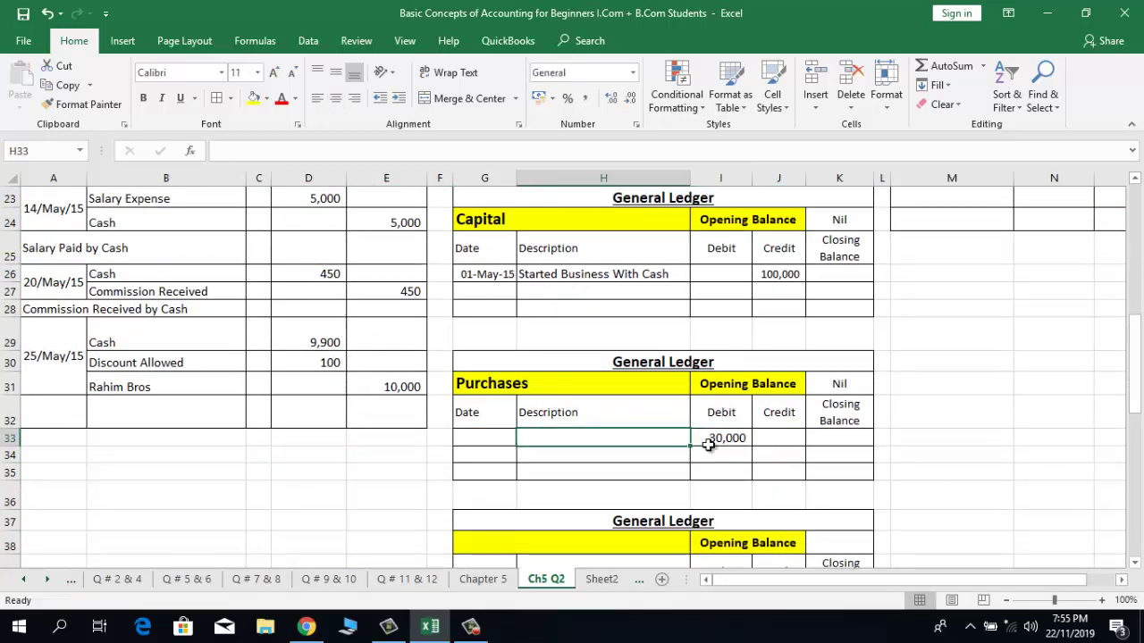
key(Right)
key(Up)
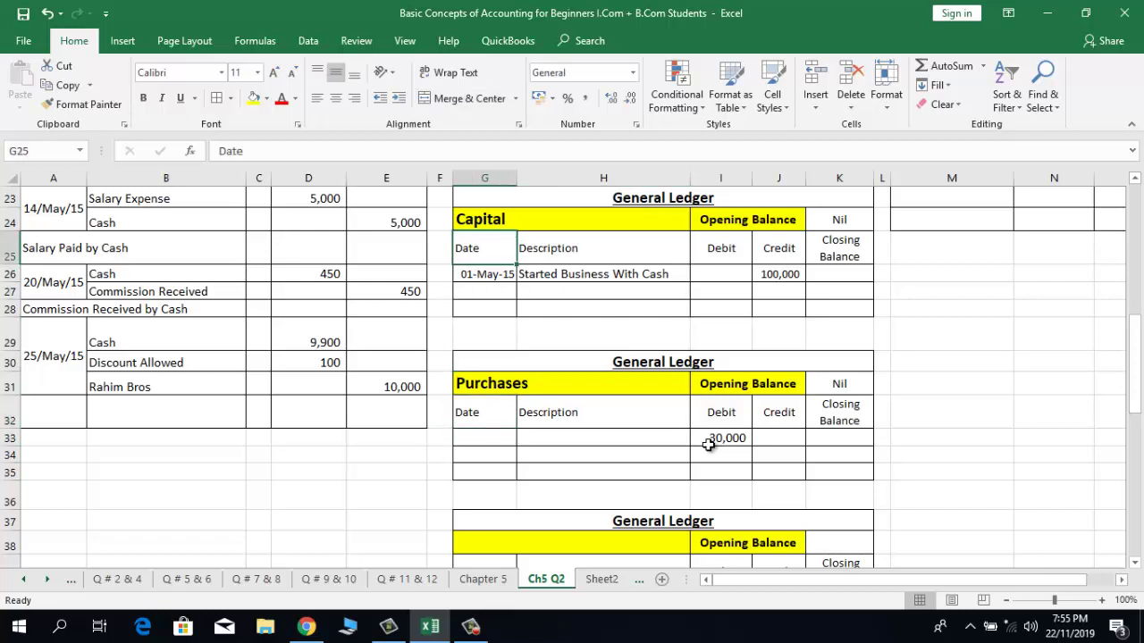
key(Up)
key(Up)
key(Up)
key(Up)
key(Up)
key(Up)
key(ctrl+c)
key(Down)
key(Down)
key(Down)
key(Down)
key(Down)
key(Down)
key(Down)
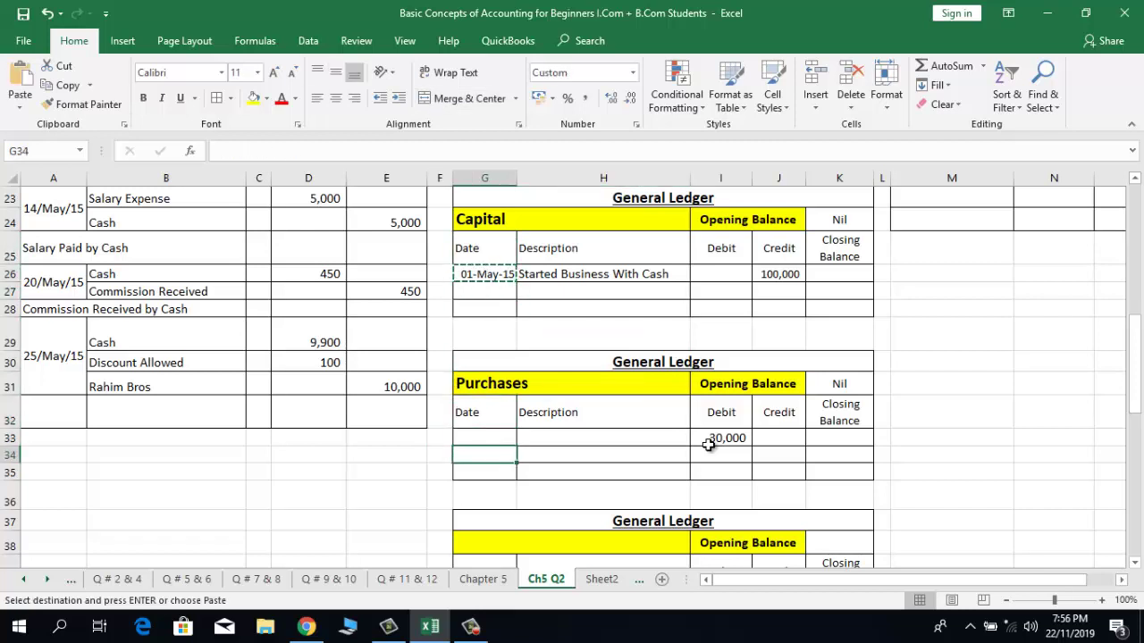
key(Return)
Step: Change the date in the Purchases ledger's cell G33 to 04/05/2015
key(F2)
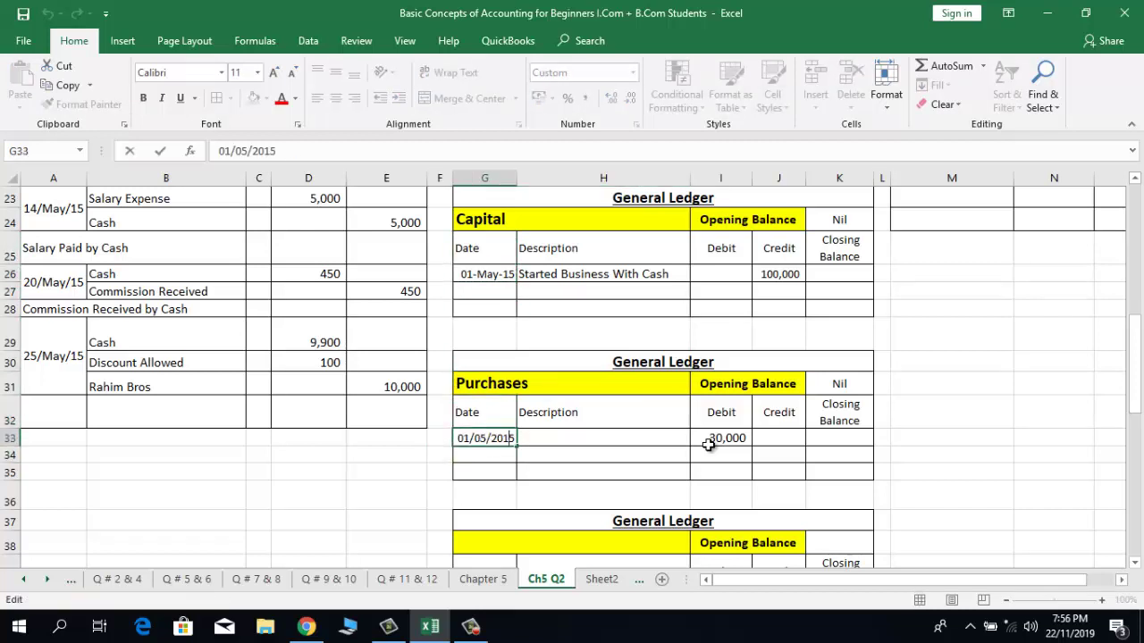
key(Home)
key(Right)
key(Delete)
text(4)
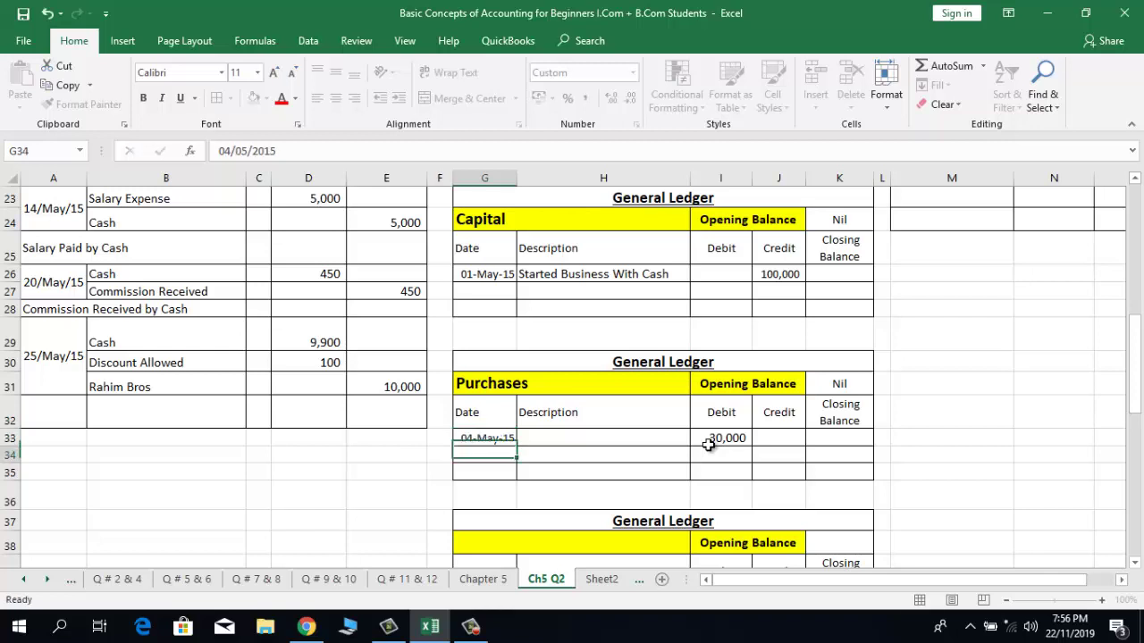
key(ctrl+Return)
key(Right)
click(708, 444)
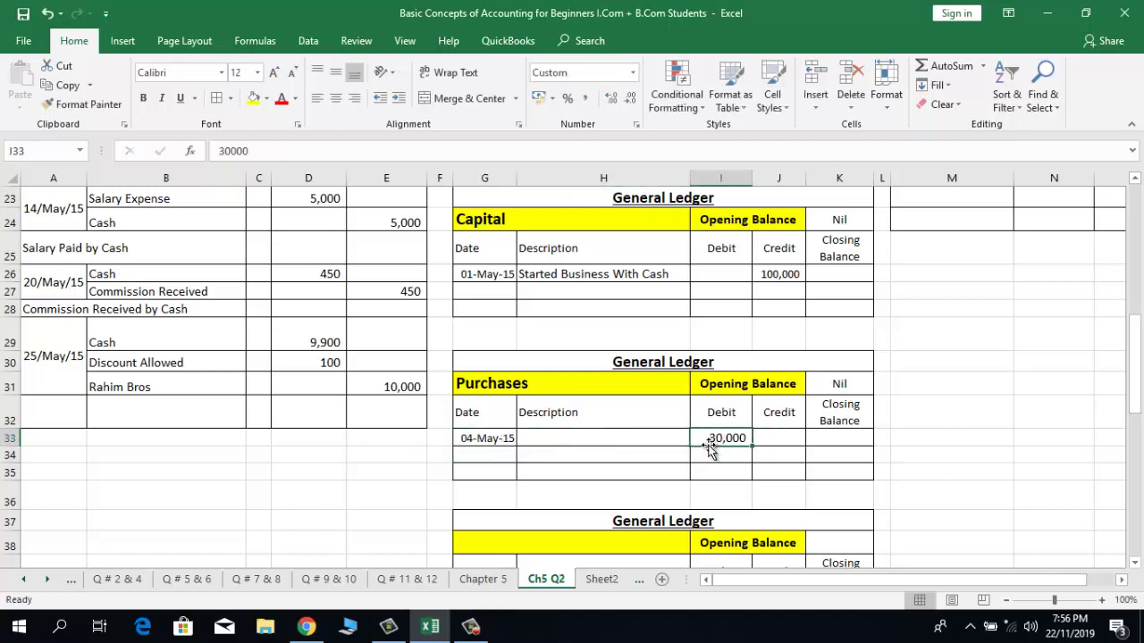
Step: Bold the journal's 4 May Purchases A/c debit amount in cell D17 to mark it as posted
key(Up)
key(Up)
key(Up)
key(Up)
key(Up)
key(Up)
key(Up)
key(Up)
key(Up)
key(Up)
key(Up)
key(Up)
key(Up)
key(Up)
key(Up)
key(Up)
key(Up)
key(Up)
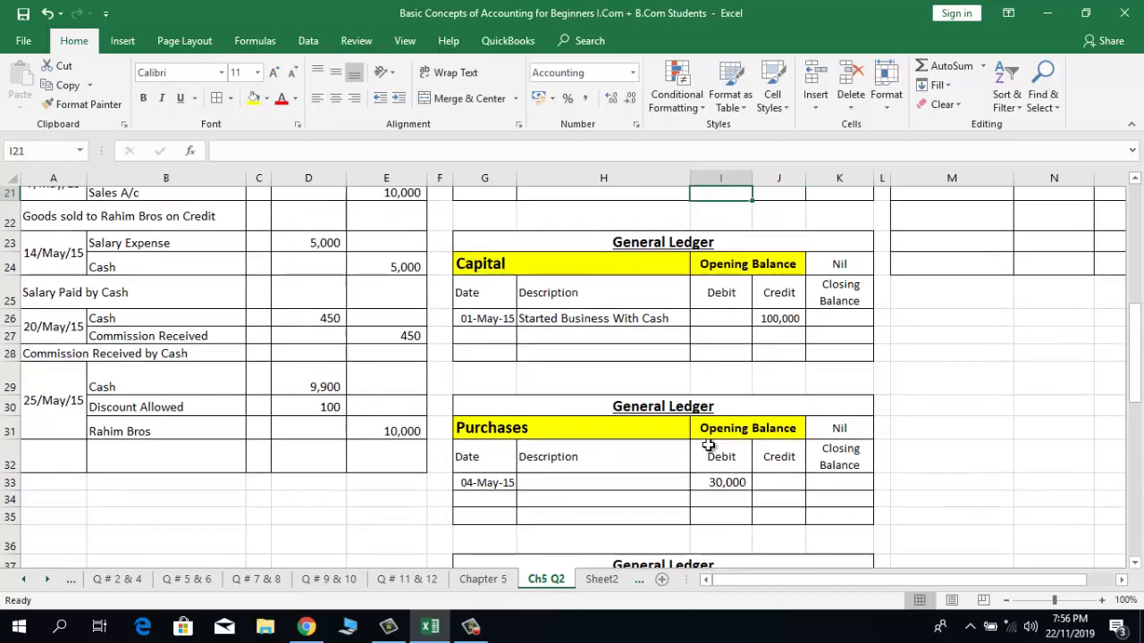
key(Up)
key(Up)
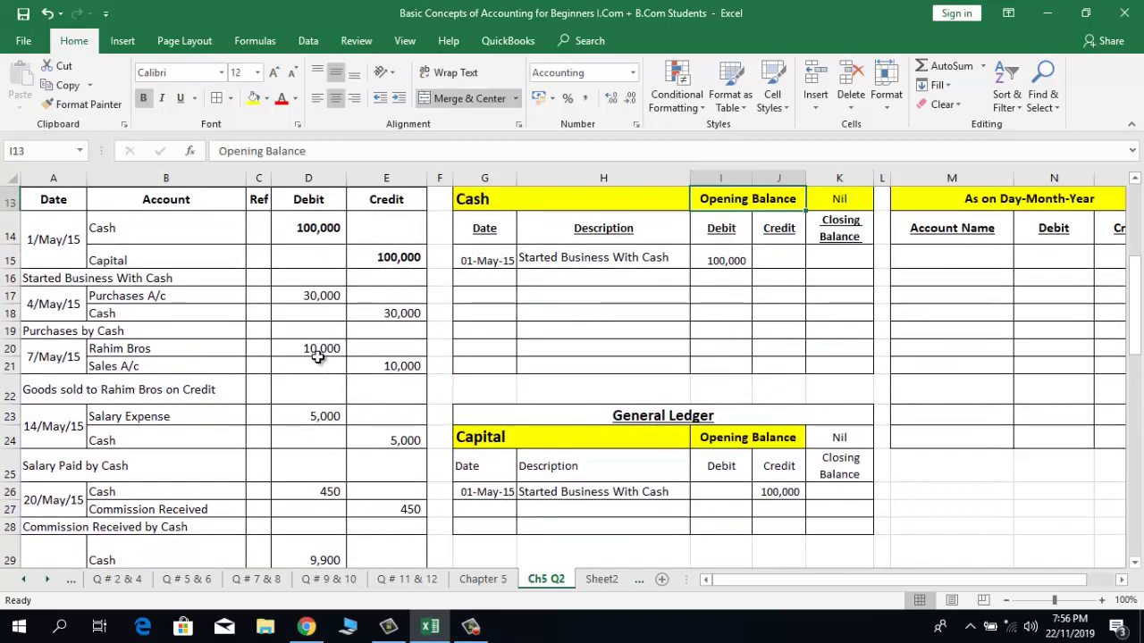
click(291, 292)
key(ctrl+b)
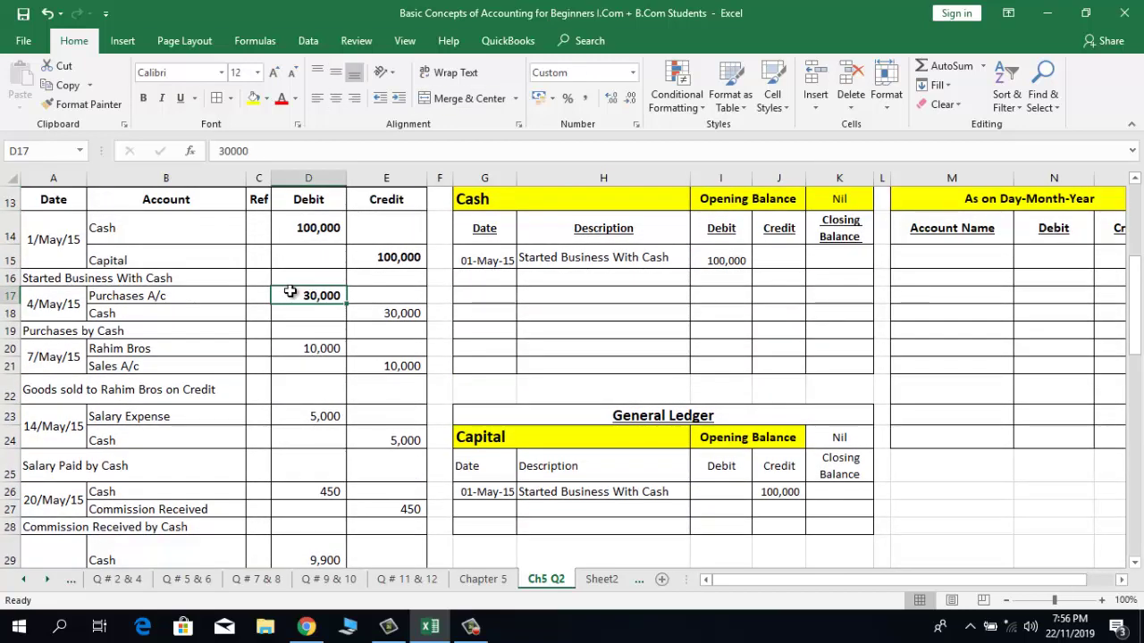
Step: Compare the journal's 4 May Cash credit line with the entries in the Cash ledger
key(Down)
key(Right)
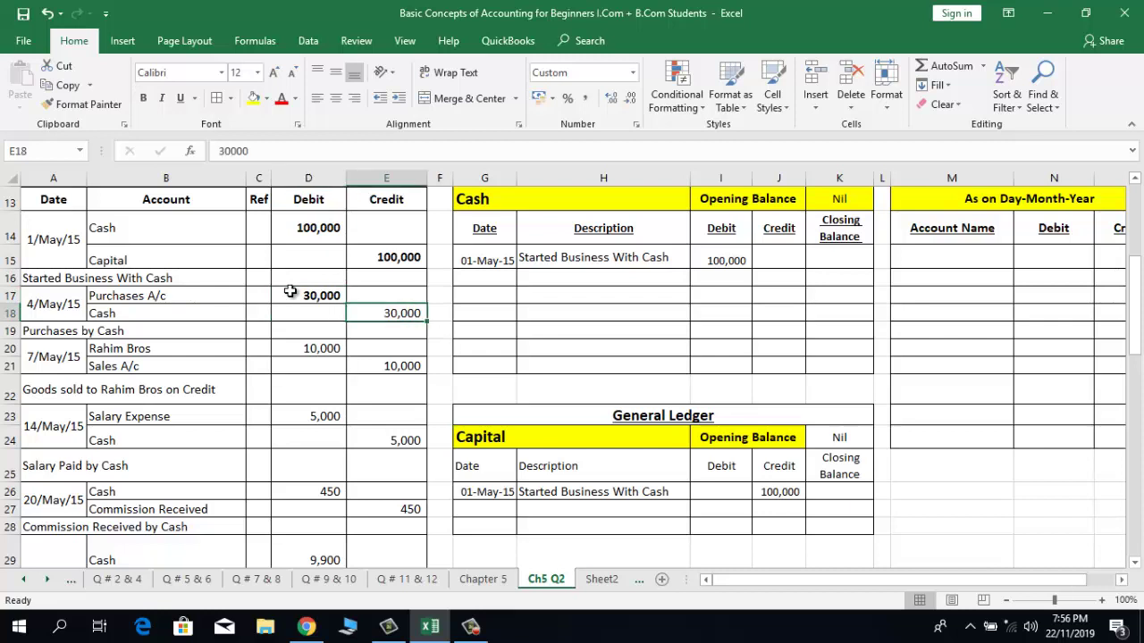
key(Up)
key(Up)
key(Up)
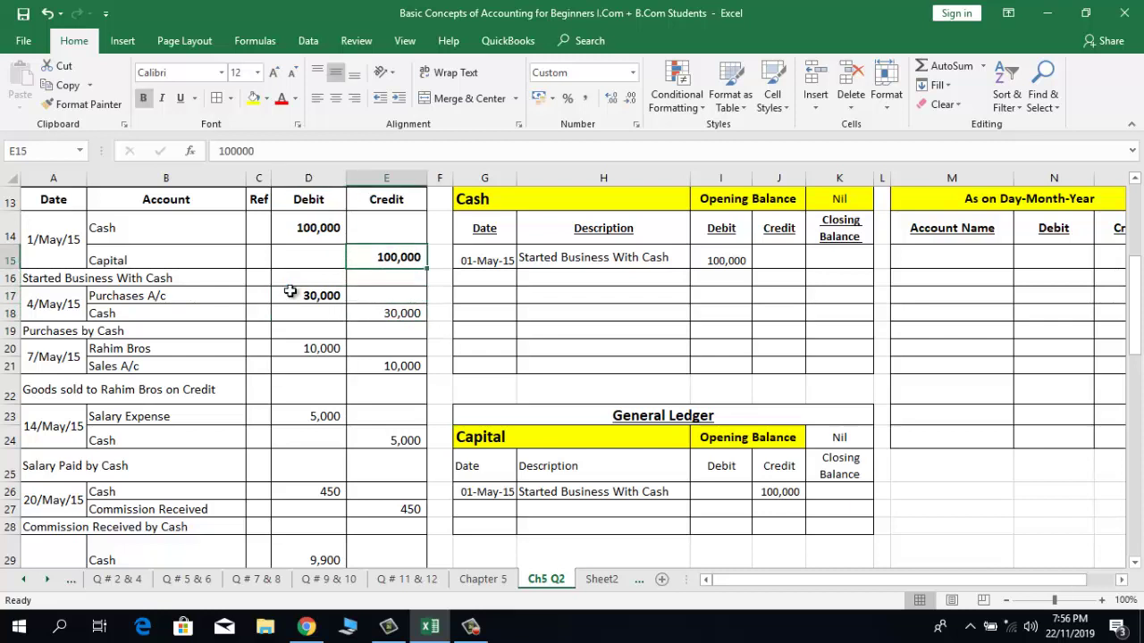
key(Up)
key(Up)
key(Up)
key(Up)
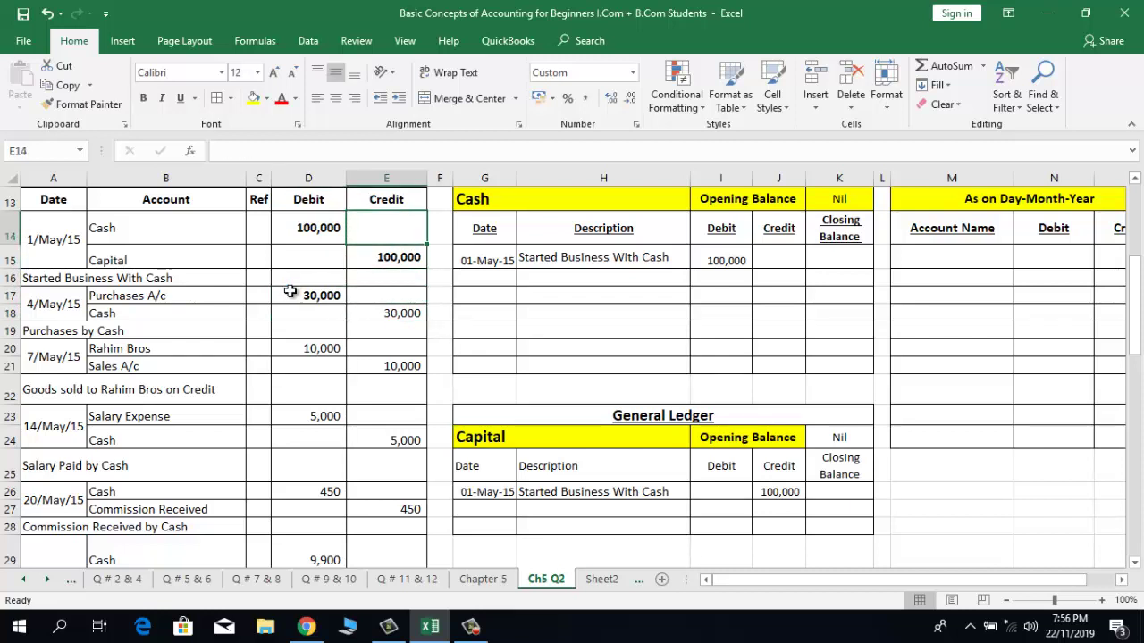
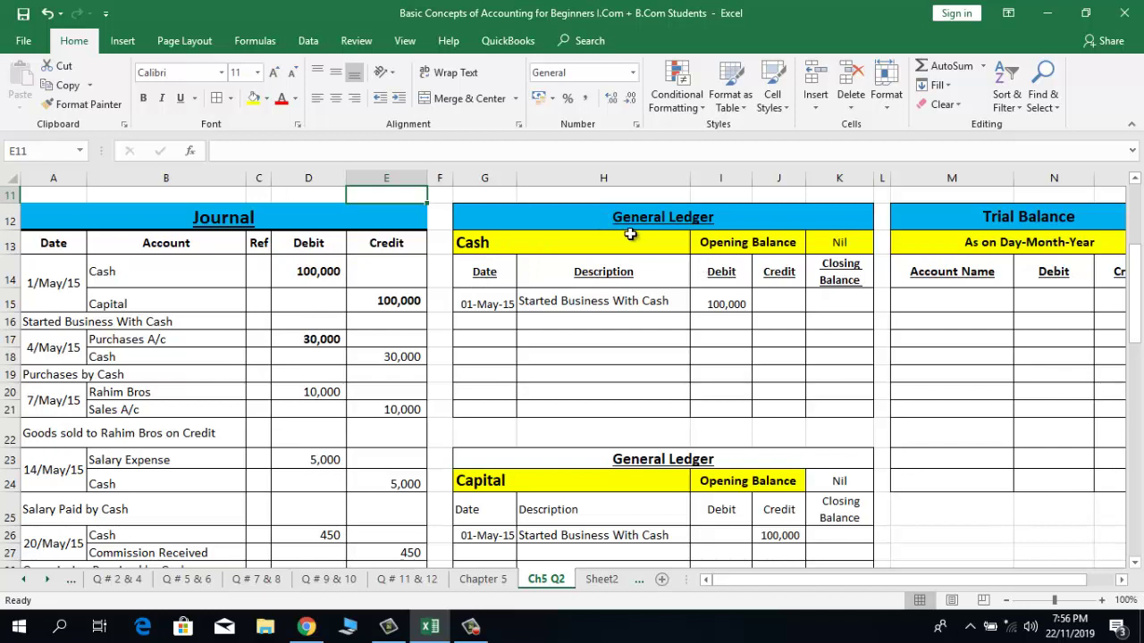
click(617, 220)
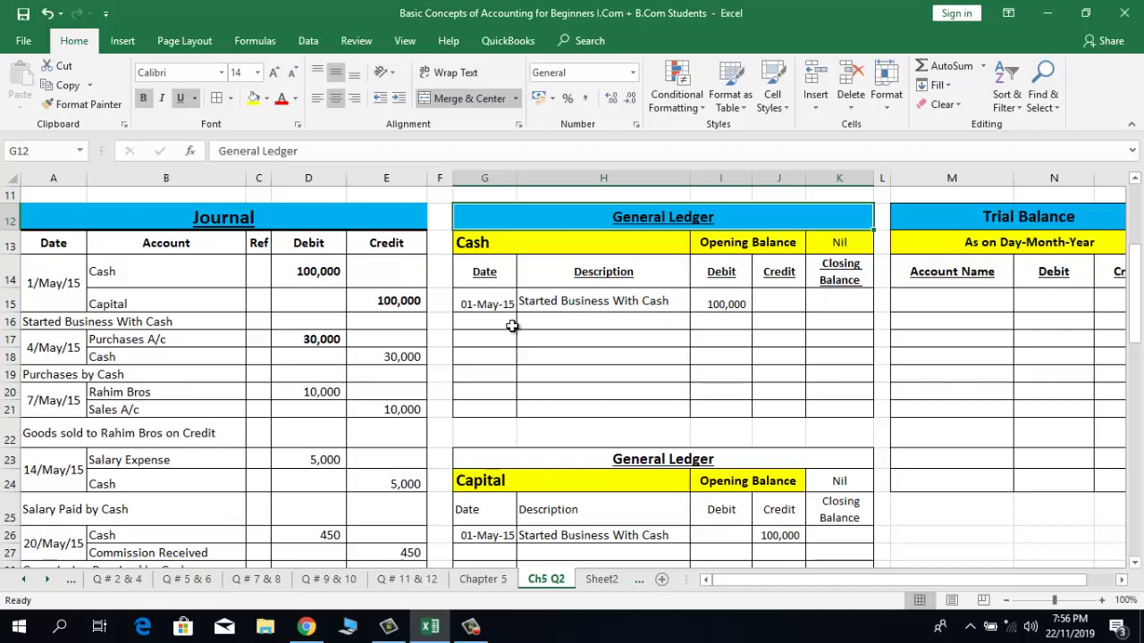
click(193, 356)
click(703, 230)
Step: Enter the date 04/05/2015 in the Cash ledger's second entry row, cell G16
click(478, 316)
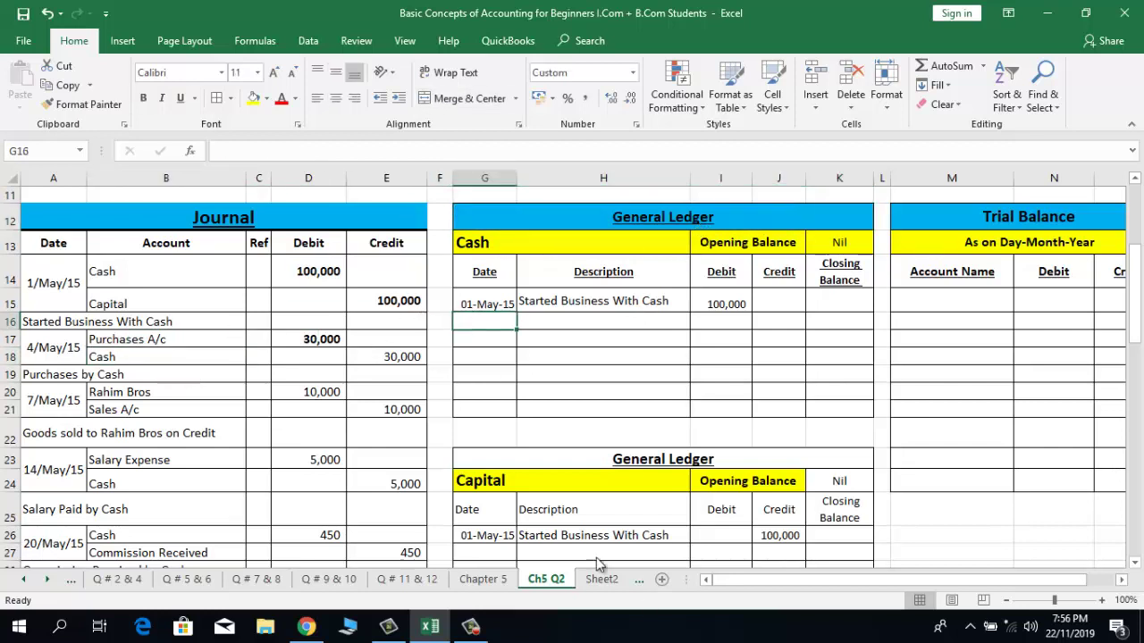
text(01/05/2015)
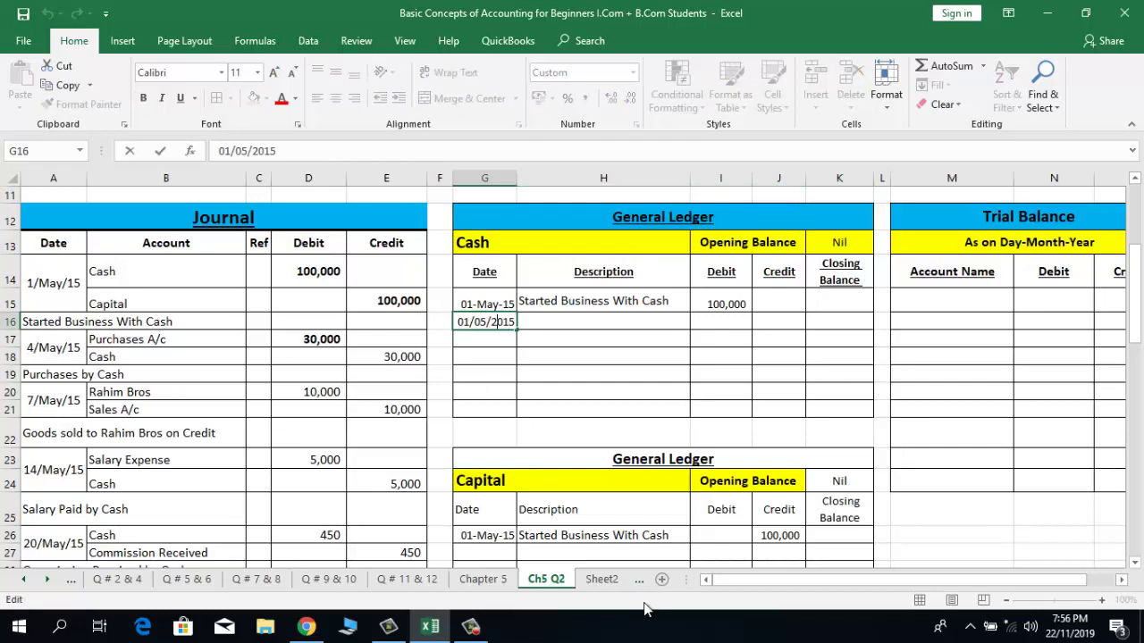
key(Delete)
text(4)
key(Return)
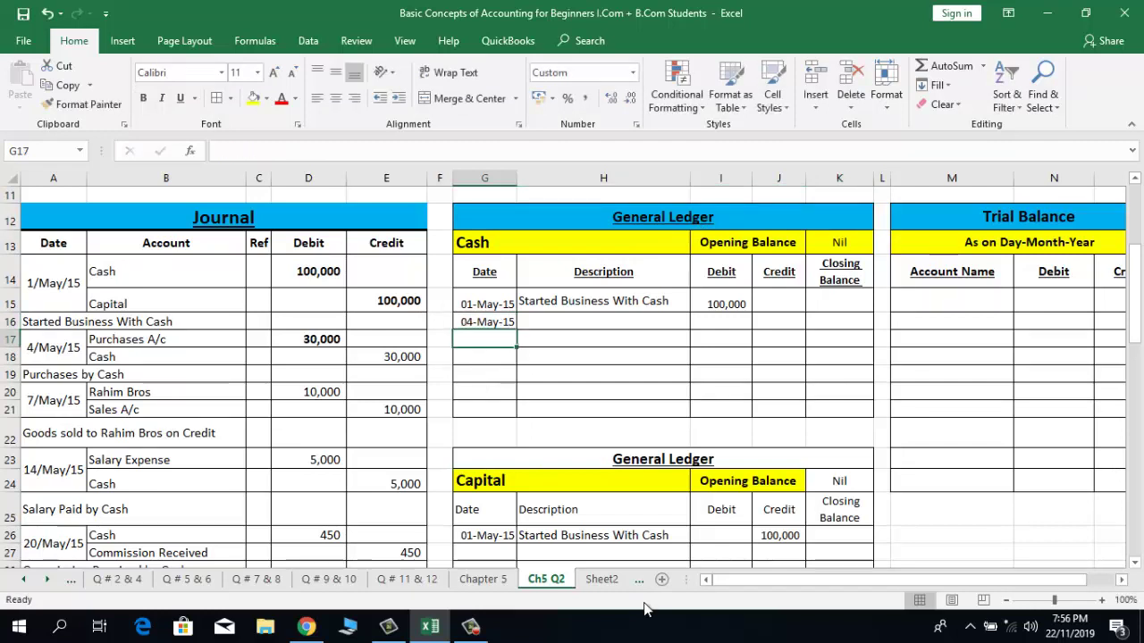
Step: Copy the narration "Purchases by Cash" from the journal's cell A19 into the Cash ledger's Description cell H16
key(Up)
key(Left)
key(Left)
key(Left)
key(Left)
key(Left)
key(Left)
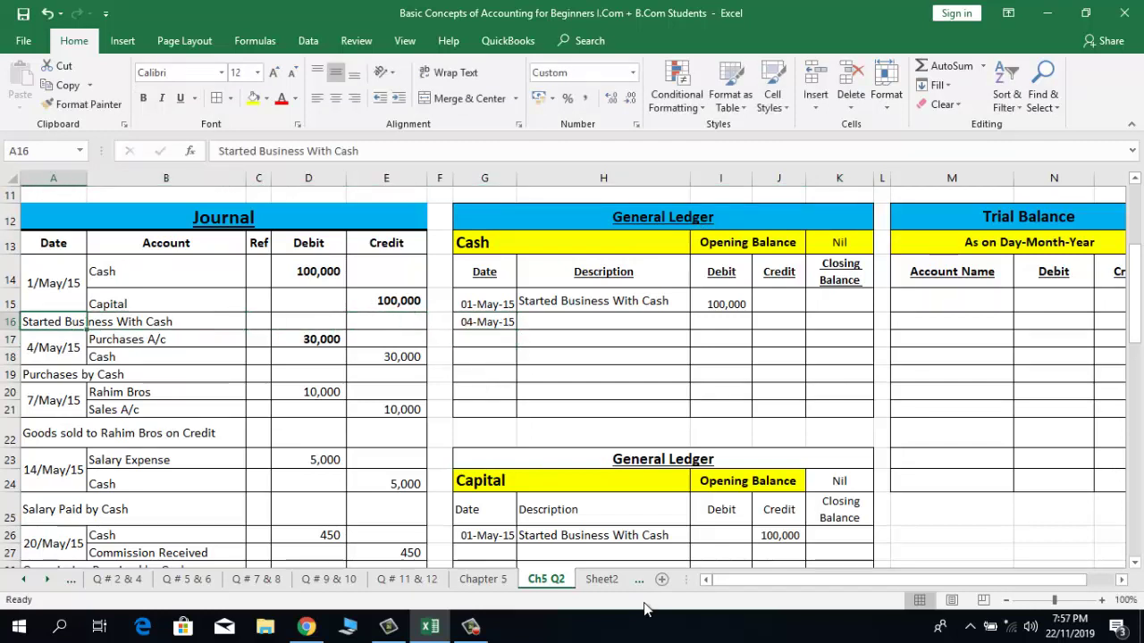
key(Down)
key(Down)
key(Right)
key(Left)
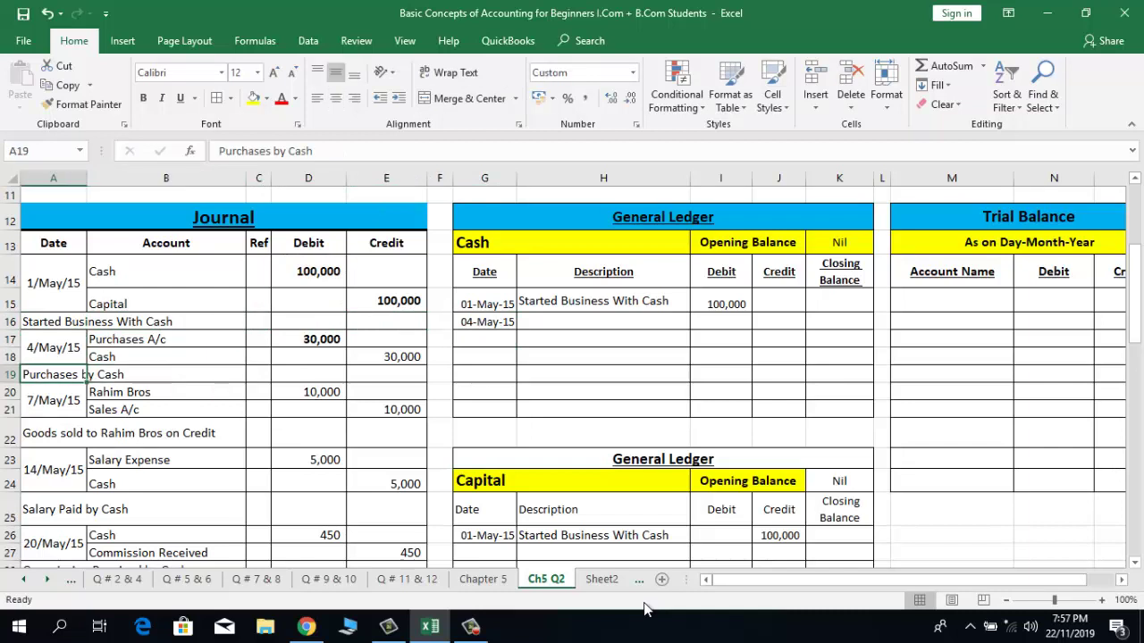
key(ctrl+c)
key(Right)
key(Right)
key(Right)
key(Right)
key(Right)
key(Right)
key(Right)
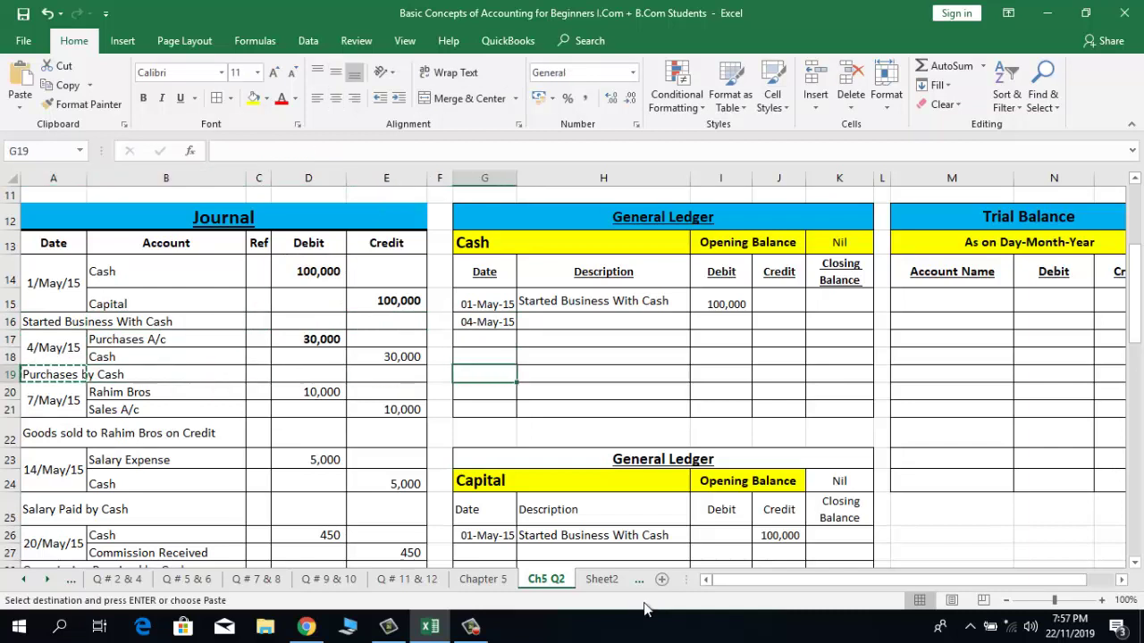
key(Up)
key(Up)
key(Up)
key(Return)
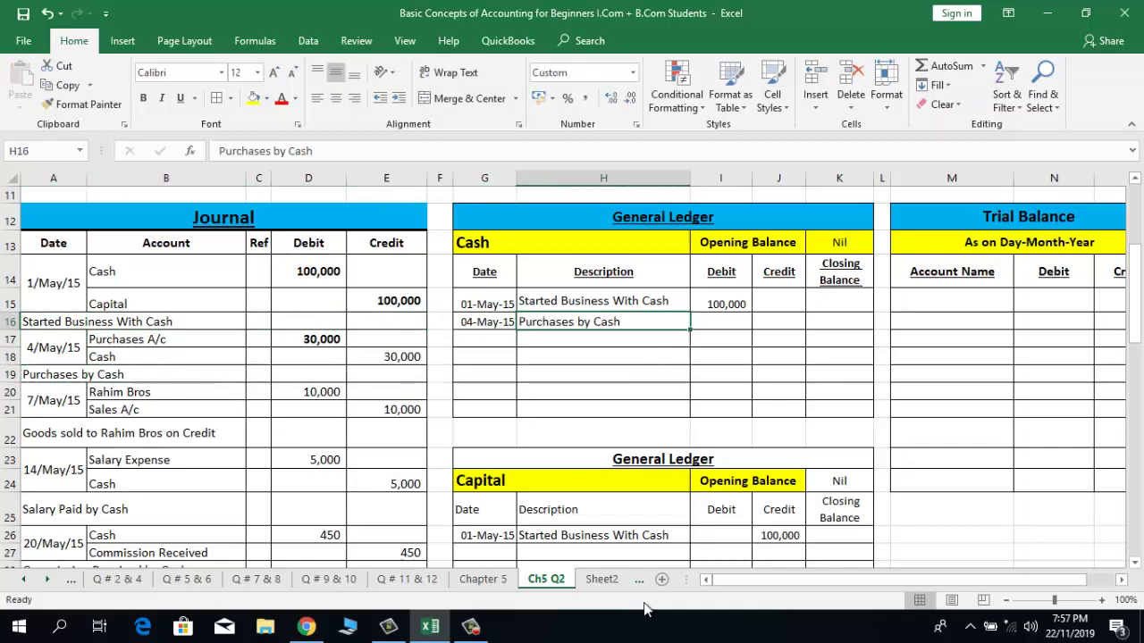
Step: Bold the journal's 4 May Cash credit amount in cell E18
key(Left)
key(Down)
key(Down)
key(Left)
key(Left)
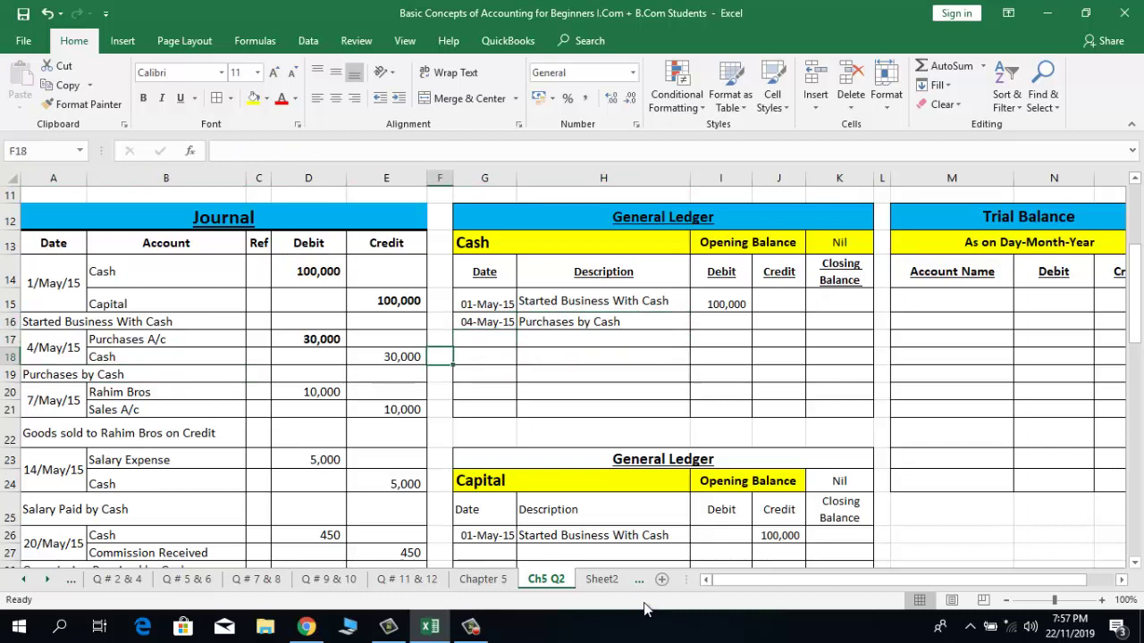
key(ctrl+b)
Step: Enter 30,000 as the credit amount of the 4 May entry in the Cash ledger, cell J16
key(Right)
key(Right)
key(Right)
key(Right)
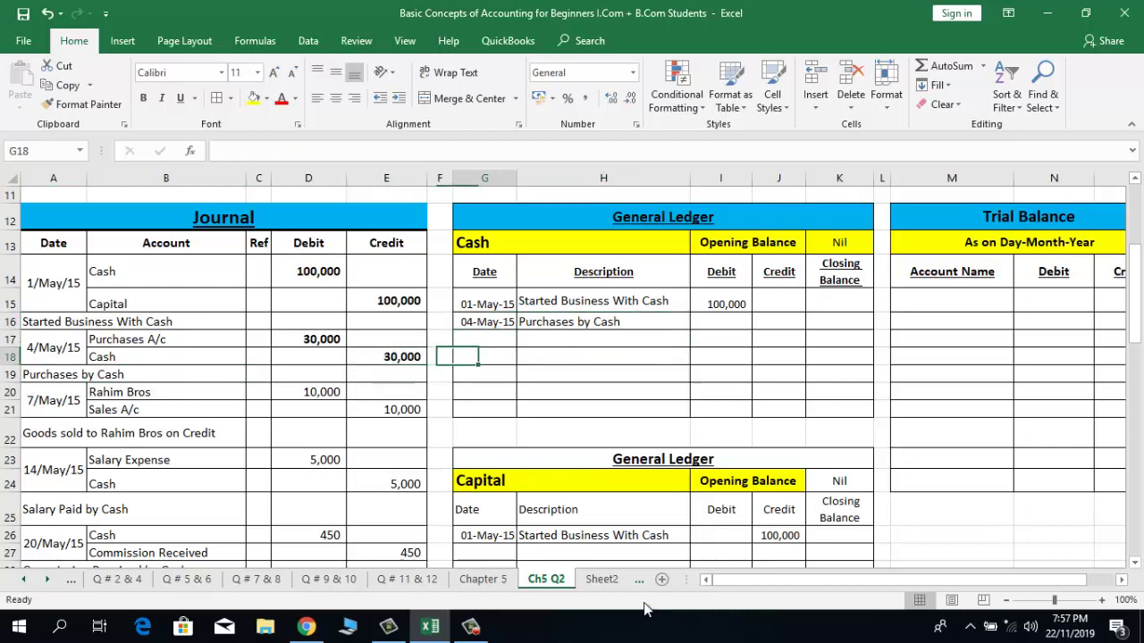
key(Up)
key(Up)
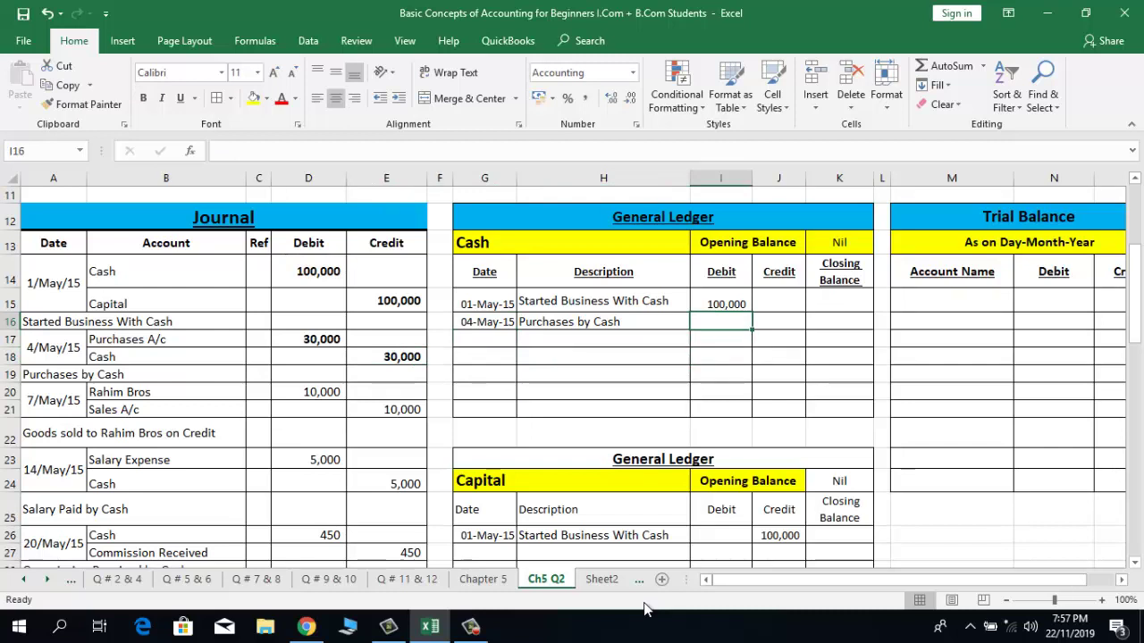
key(Right)
text(30000)
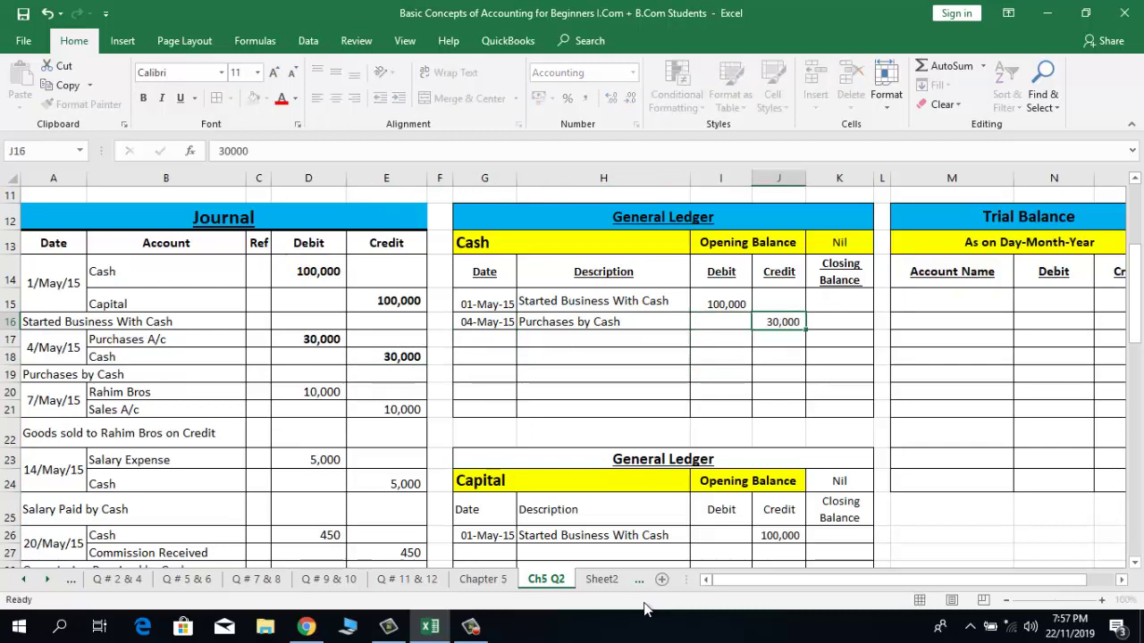
key(Return)
Step: Set the Cash ledger's 1 May closing balance in K15 with a formula that references the debit amount in I15
key(Up)
key(Right)
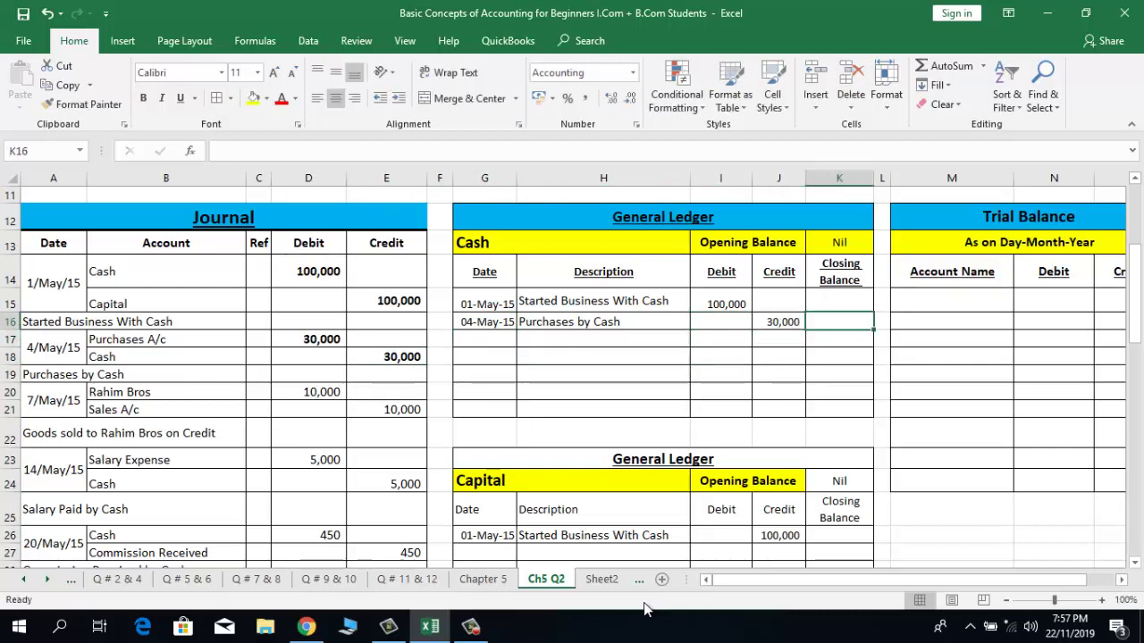
key(Up)
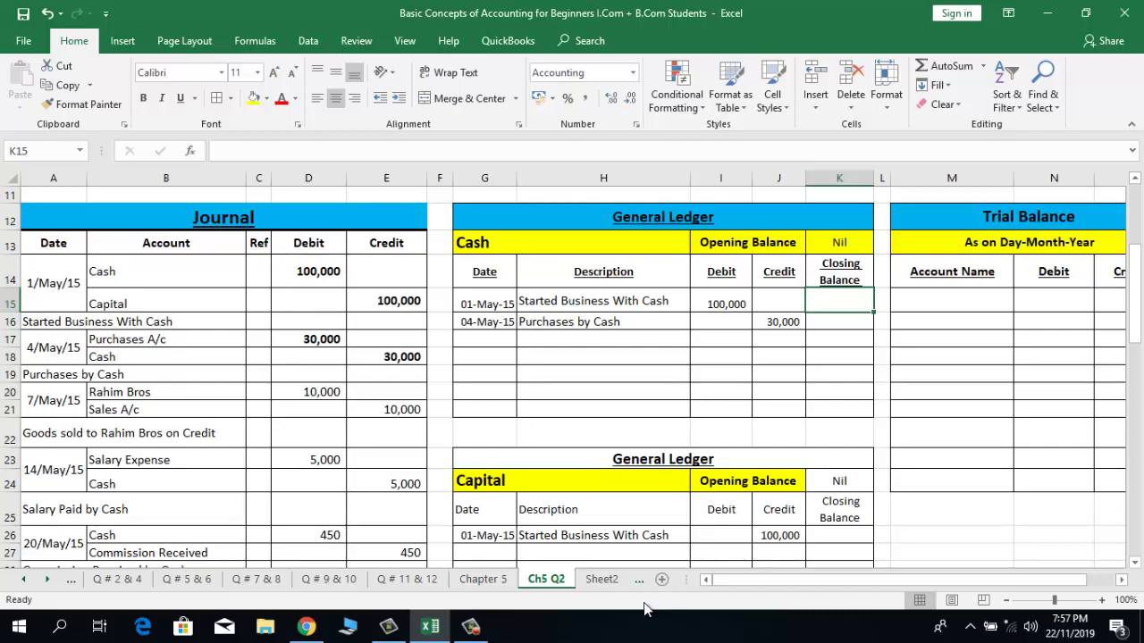
text(=)
key(Left)
key(Left)
key(Right)
key(Up)
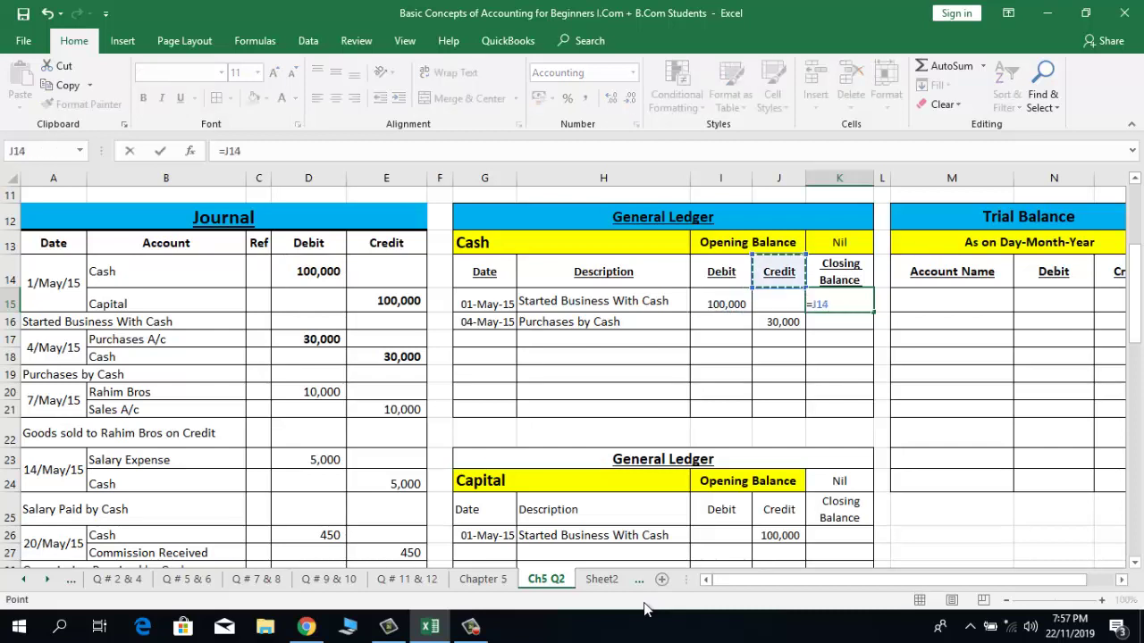
key(Up)
key(Right)
key(Down)
key(Down)
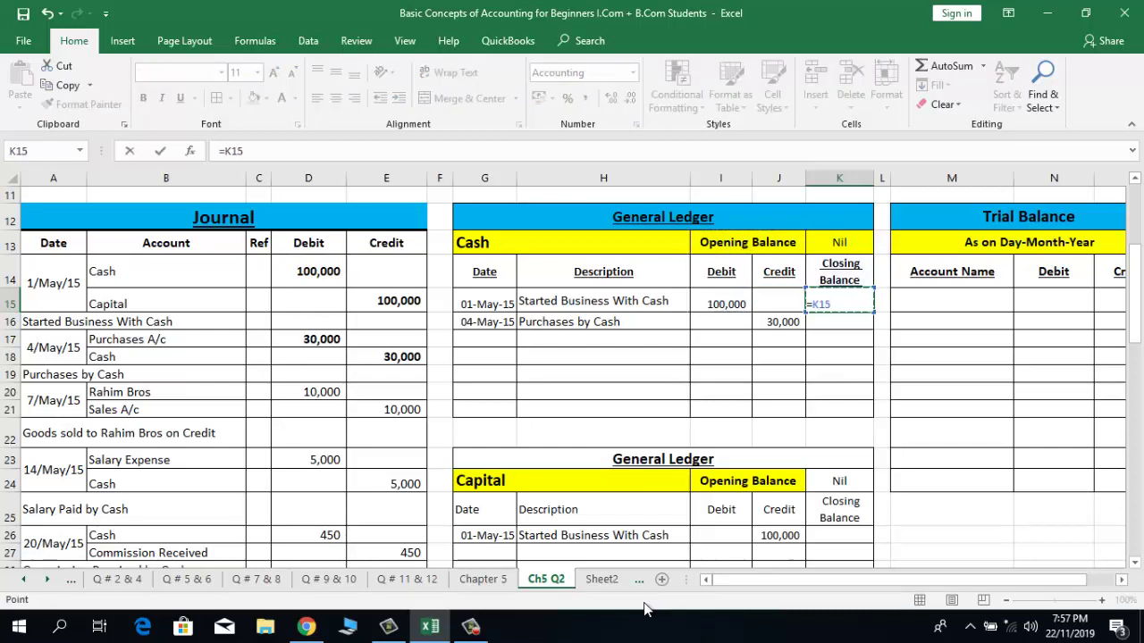
key(Left)
key(Left)
key(Return)
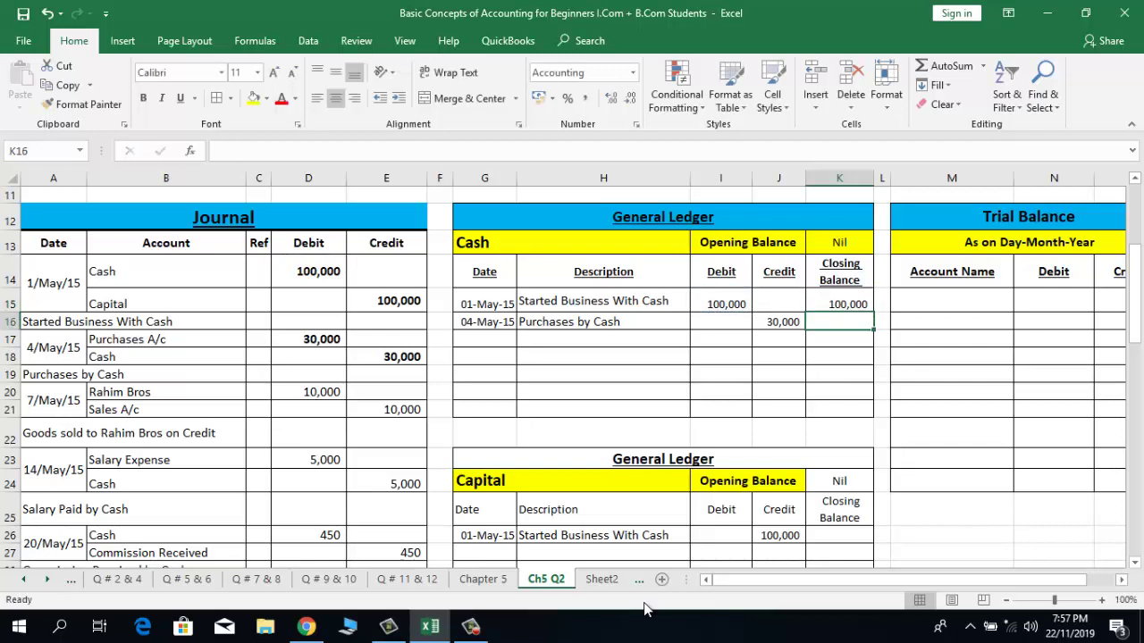
Step: Calculate the Cash ledger's 4 May closing balance in K16 with the formula =K15+I16-J16
text(=)
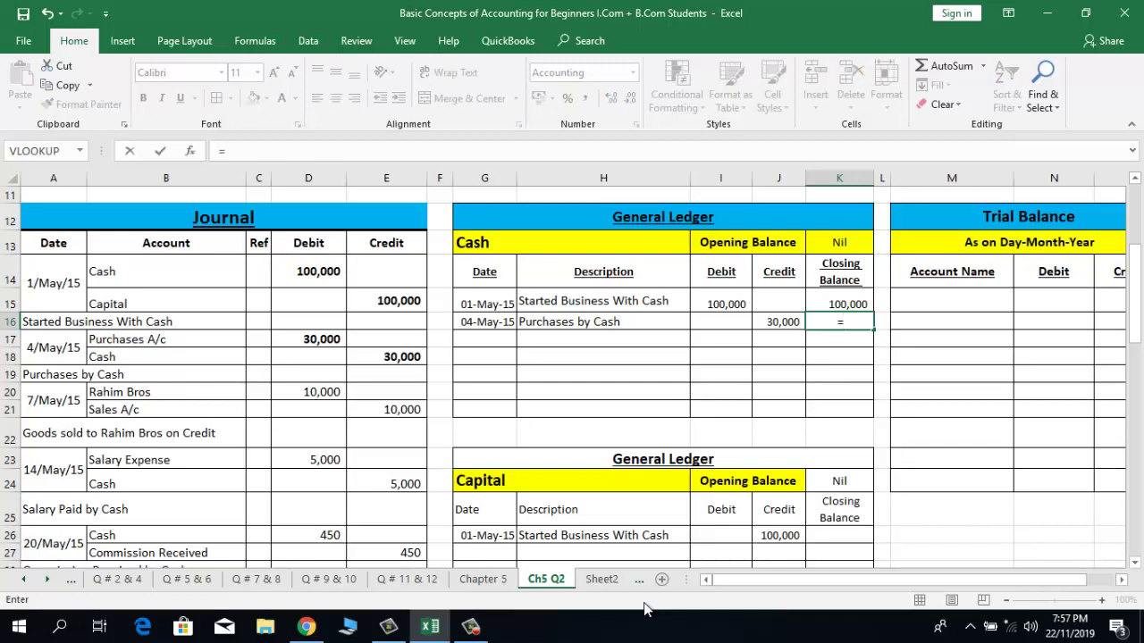
key(Up)
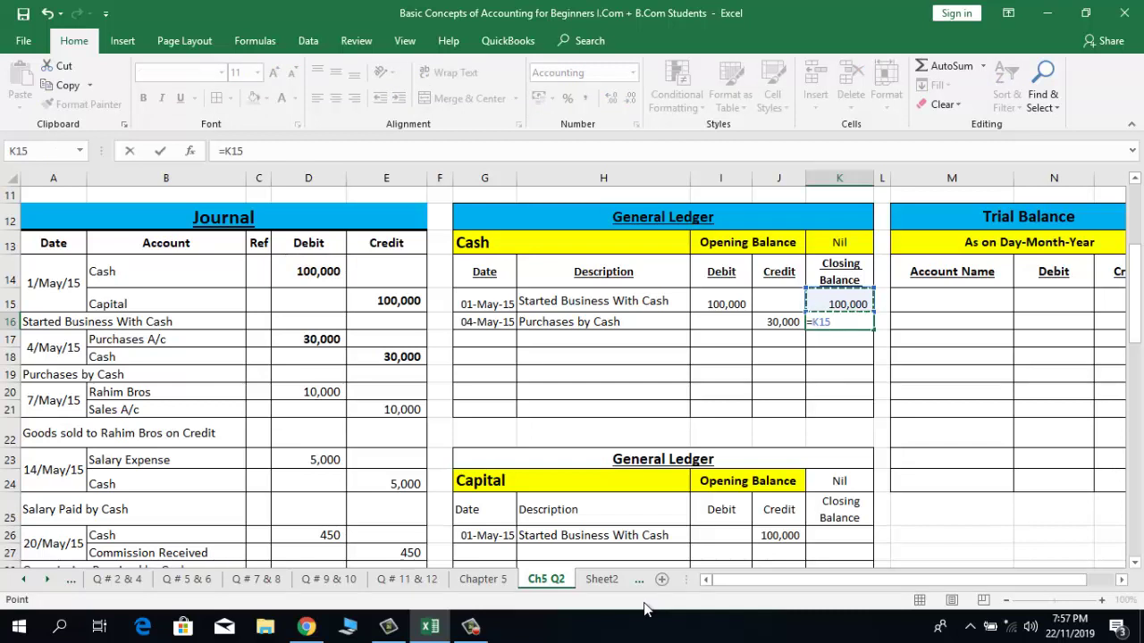
text(+)
key(Left)
key(Left)
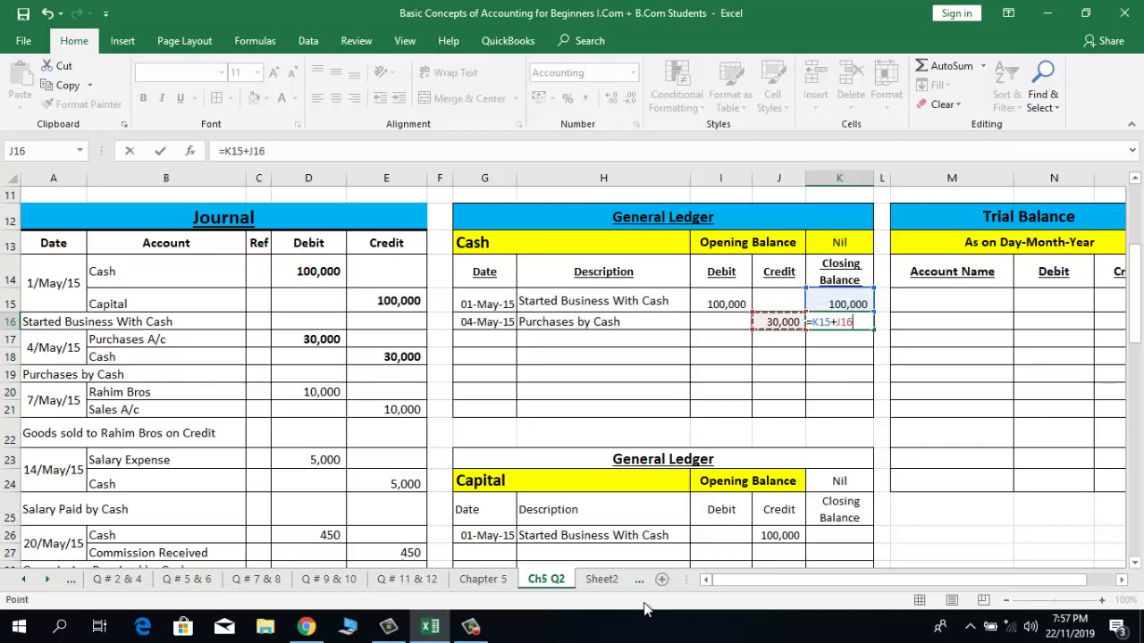
text(-)
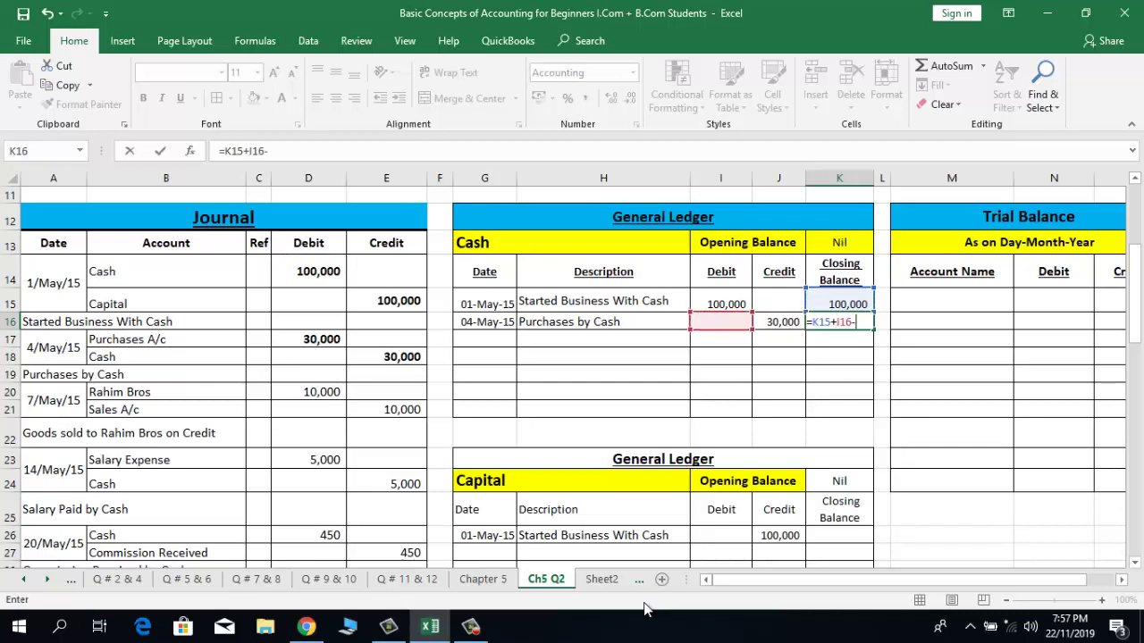
key(Left)
key(Return)
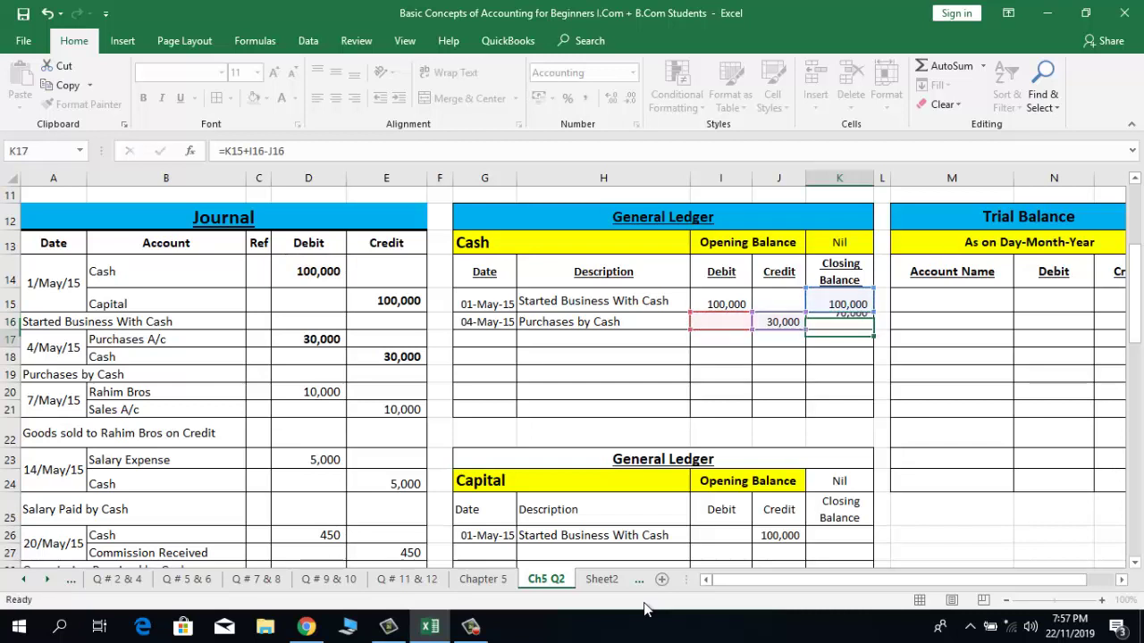
Step: Copy the Cash ledger's closing balance formula from K16 down to K17:K21
key(Up)
key(ctrl+c)
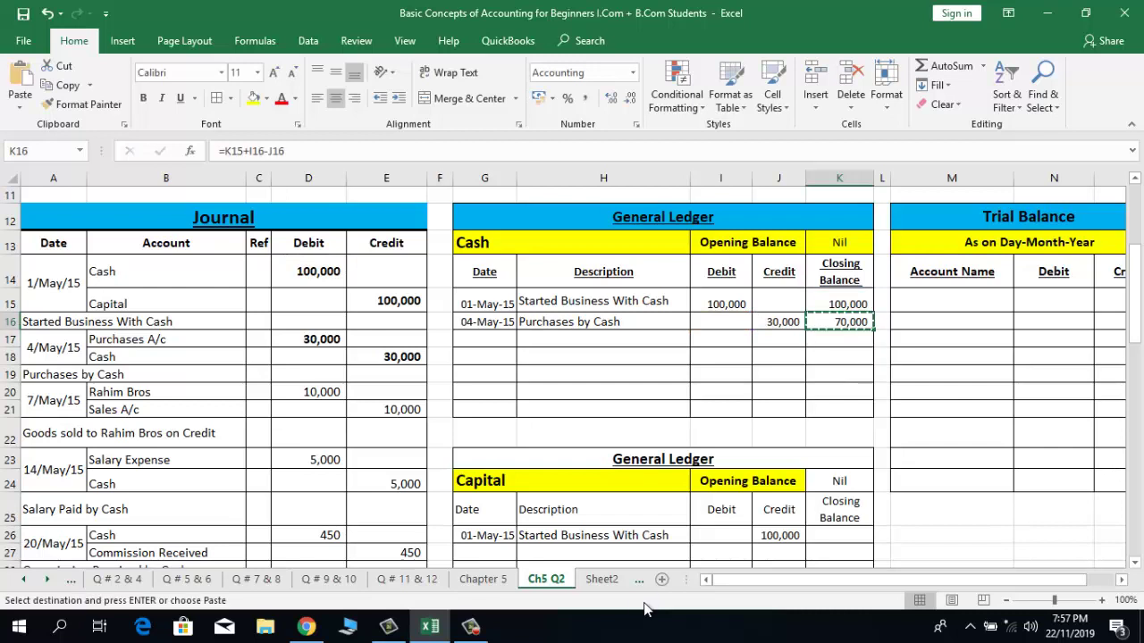
key(Down)
key(shift+Down)
key(shift+Down)
key(shift+Down)
key(shift+Down)
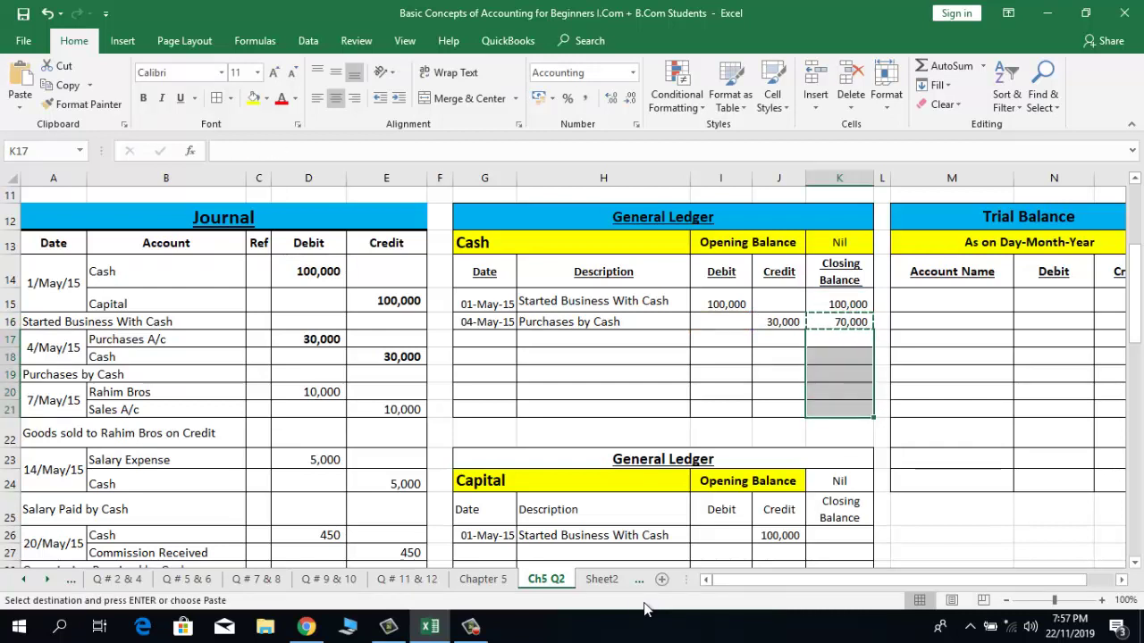
key(Return)
key(Left)
key(Left)
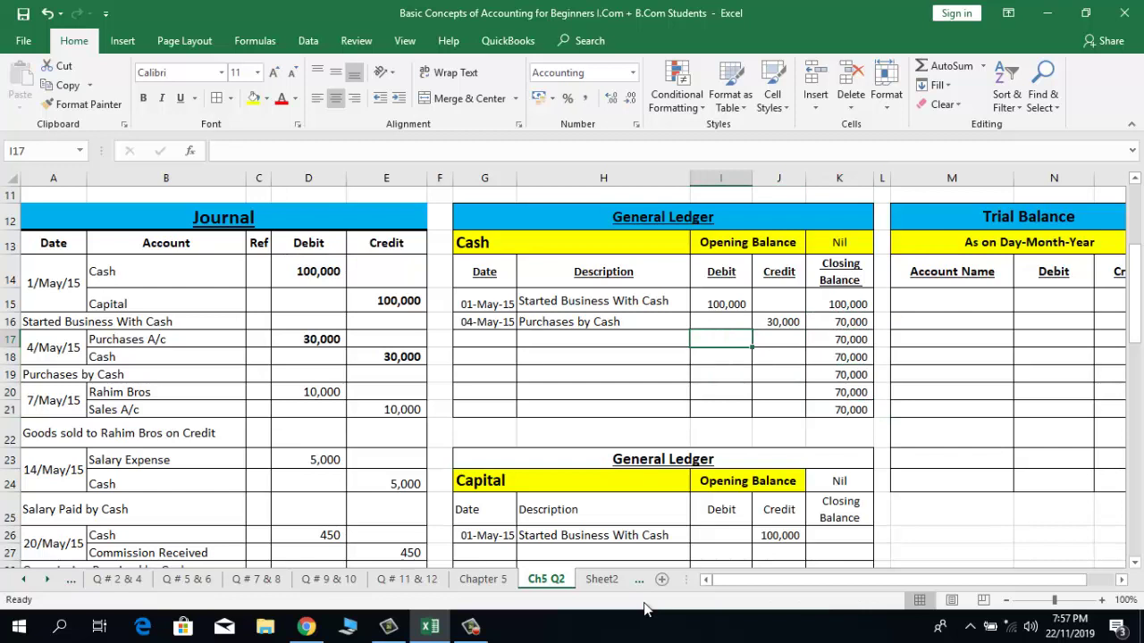
key(Left)
key(Left)
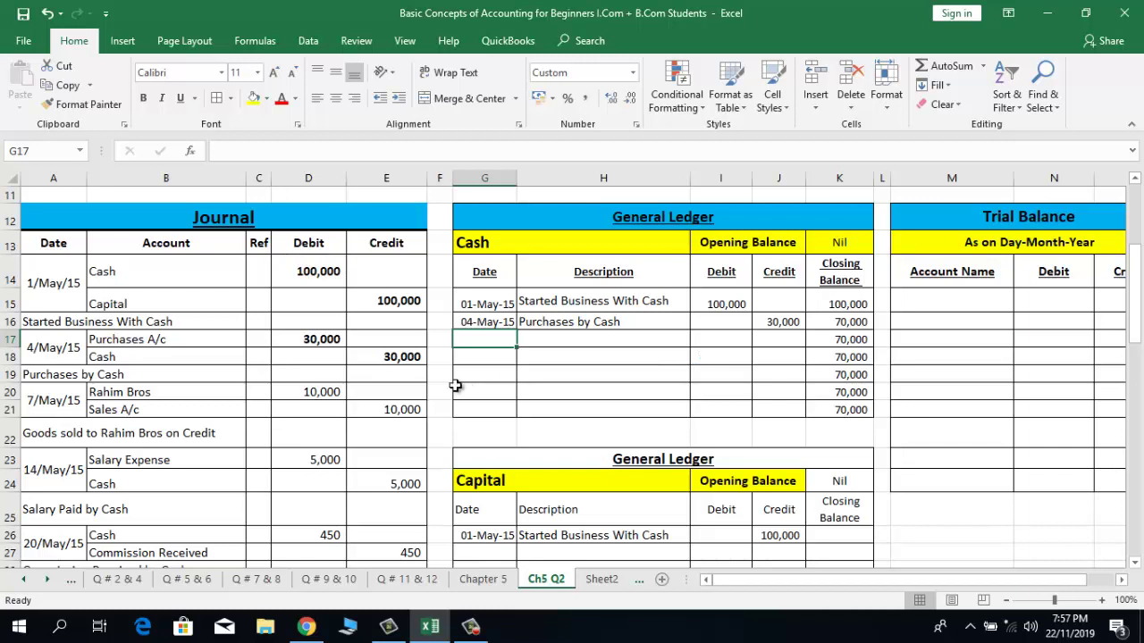
Step: Bold the journal's 7 May Rahim Bros debit amount in cell D20
click(58, 409)
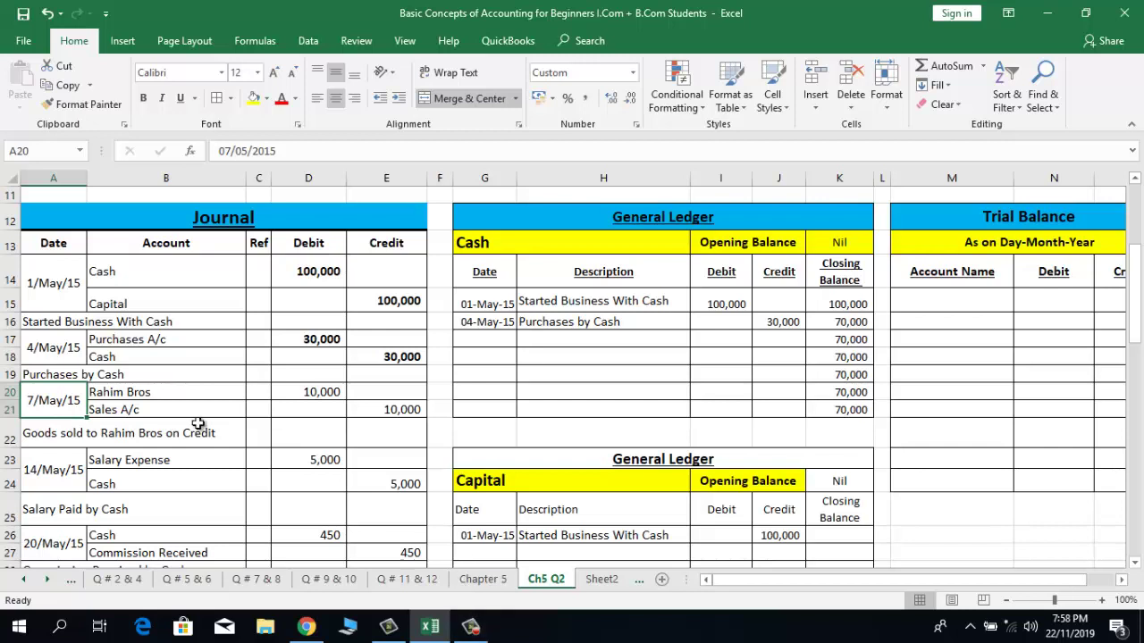
click(153, 393)
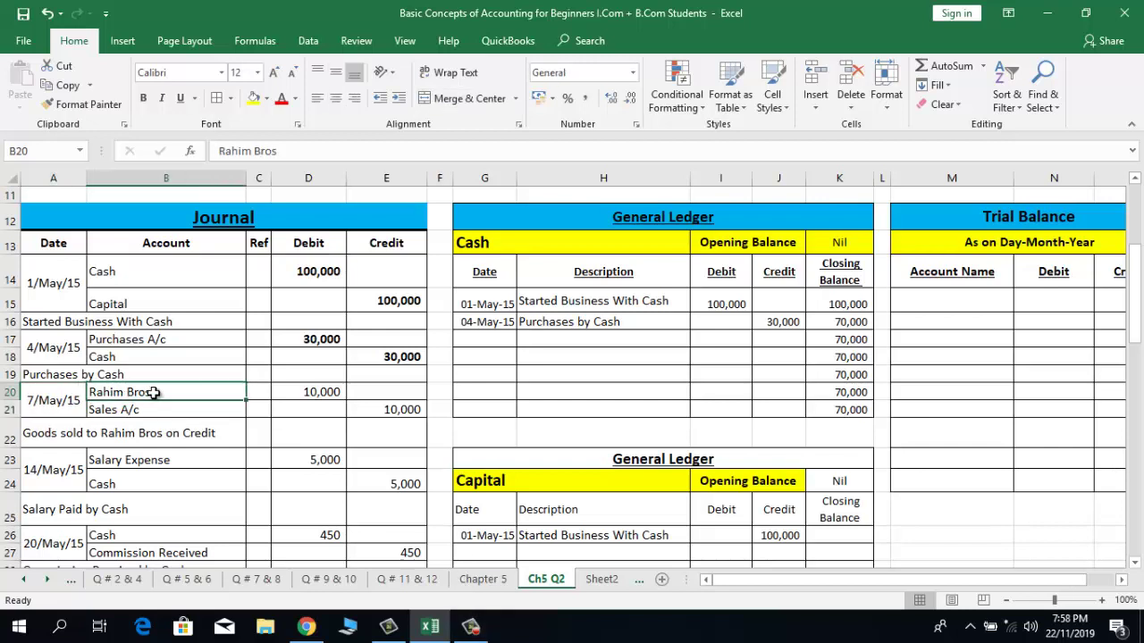
click(304, 392)
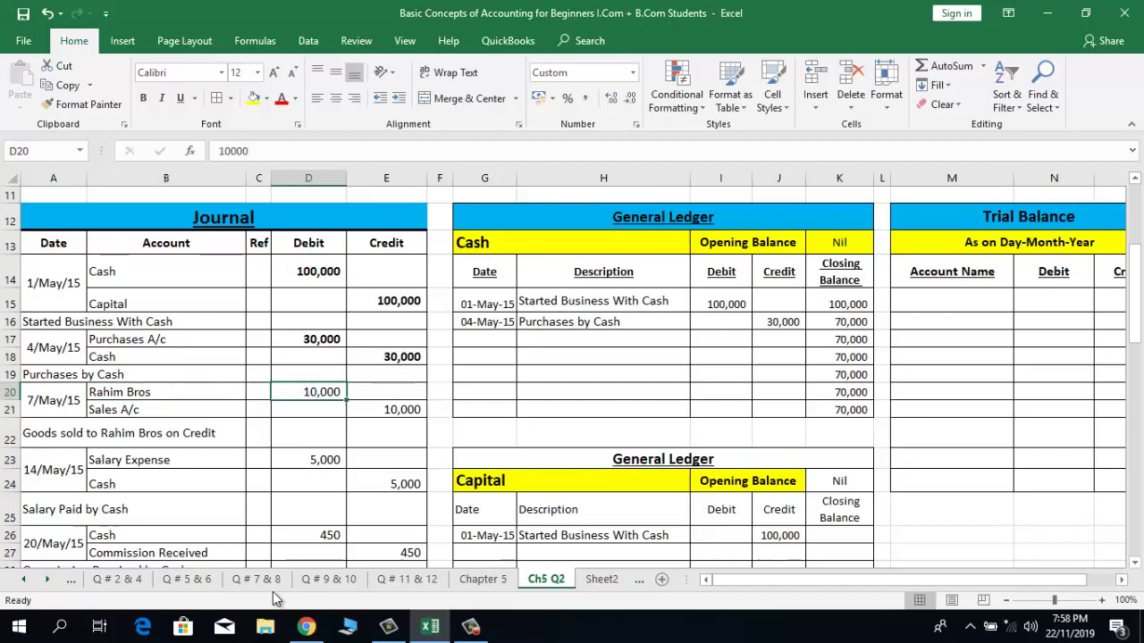
key(ctrl+b)
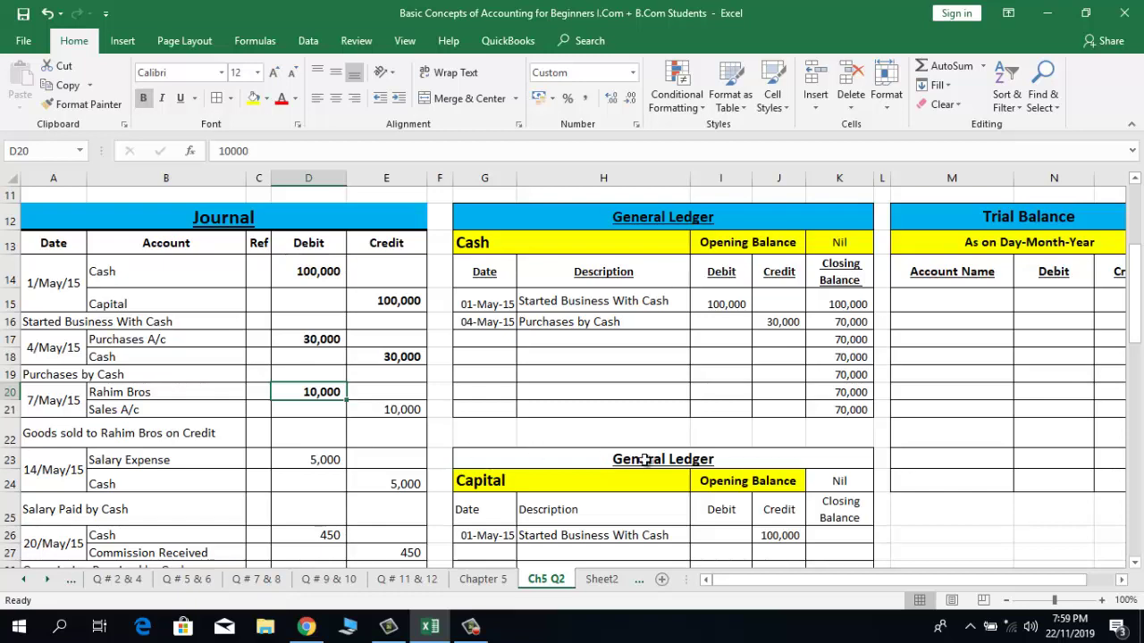
Step: Title the first unnamed ledger below Purchases "Rahim Bros" in cell G38
click(630, 509)
key(Down)
key(Down)
key(Down)
key(Down)
key(Down)
key(Down)
key(Down)
key(Down)
key(Down)
key(Down)
key(Down)
key(Down)
key(Down)
key(Down)
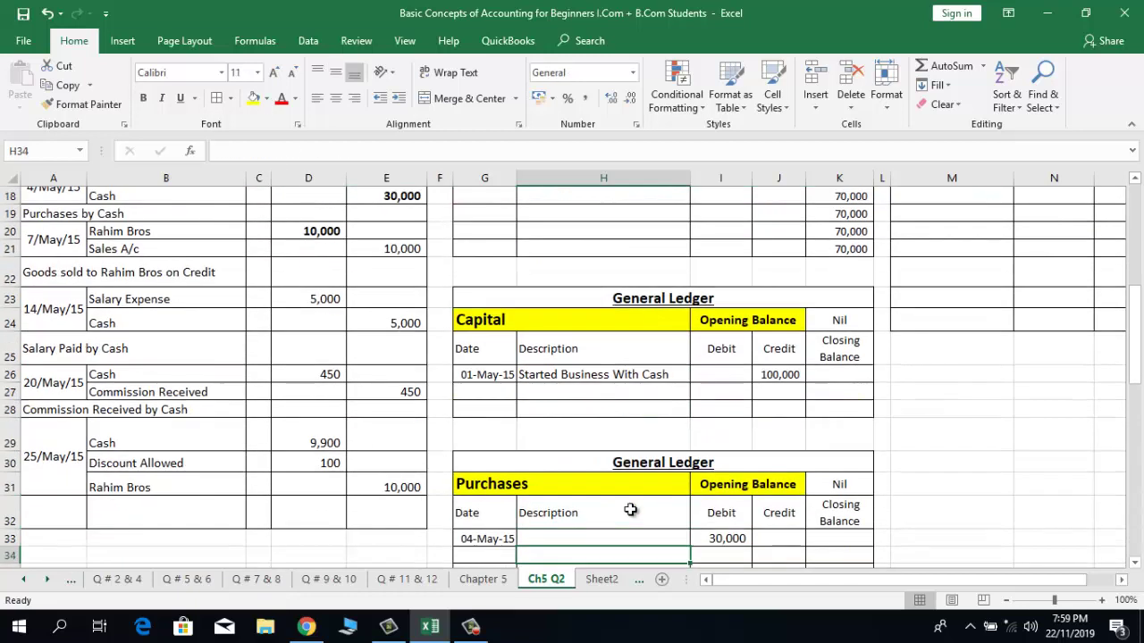
key(Up)
key(Up)
key(Up)
key(Up)
key(Up)
key(Up)
key(Up)
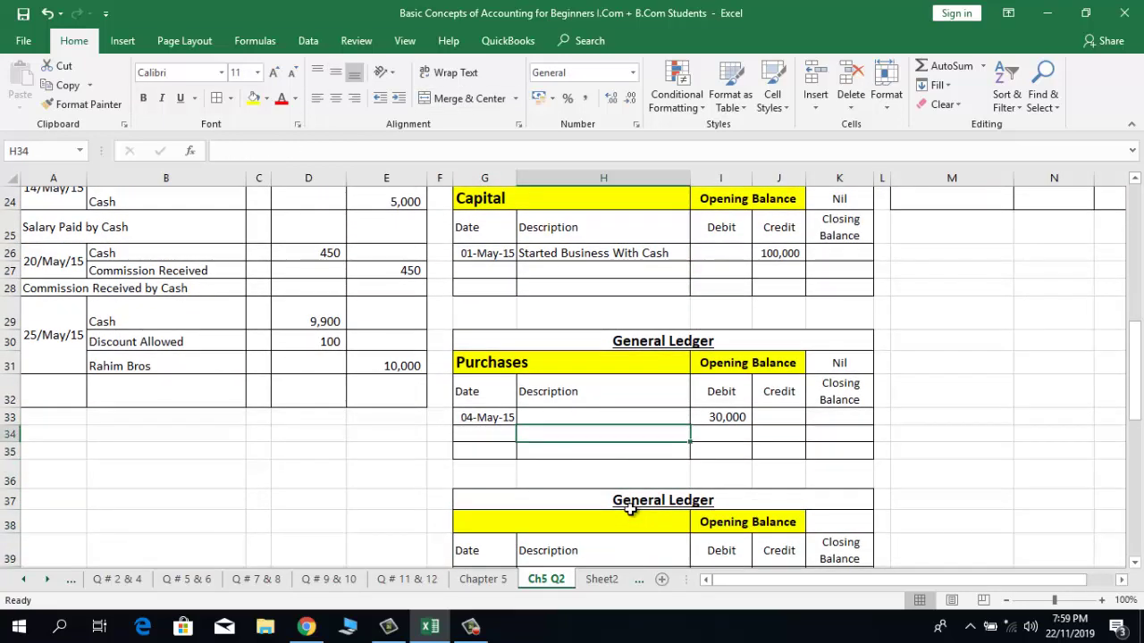
key(Down)
key(Down)
key(Down)
key(Down)
key(Down)
key(Down)
key(Down)
key(Down)
key(Down)
key(Down)
key(Down)
key(Down)
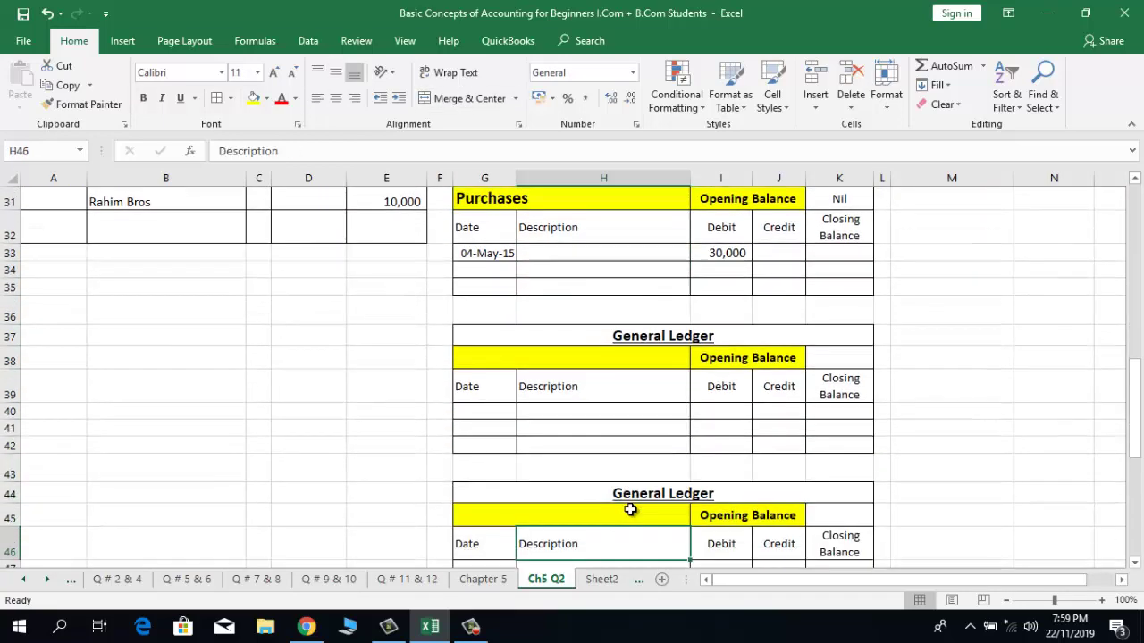
key(Up)
key(Up)
key(Up)
key(Up)
key(Up)
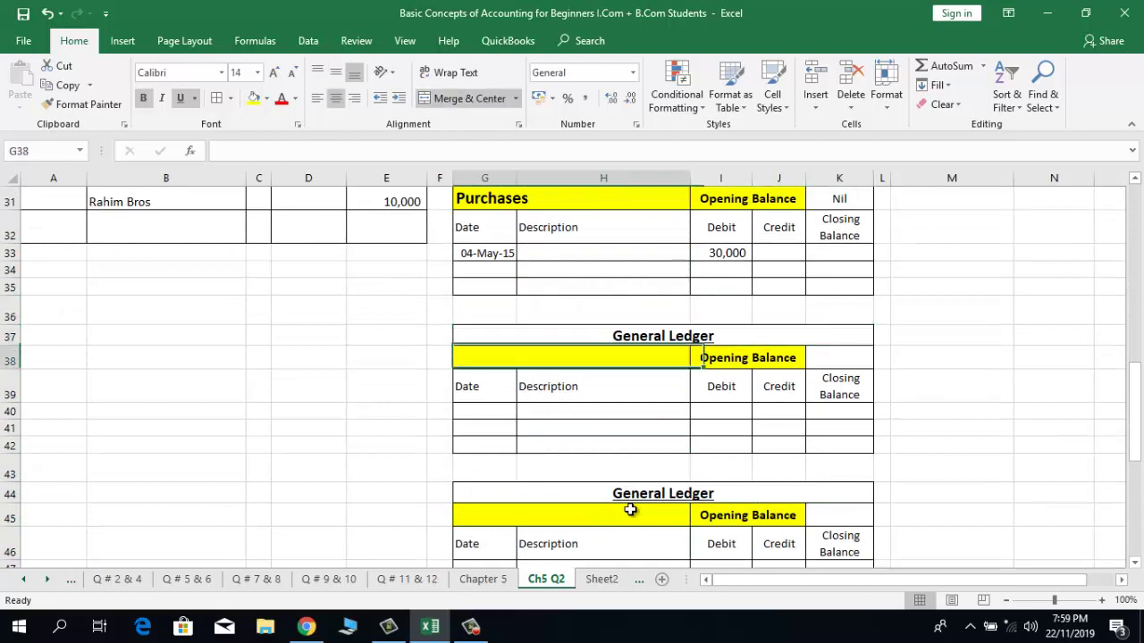
text(Rah)
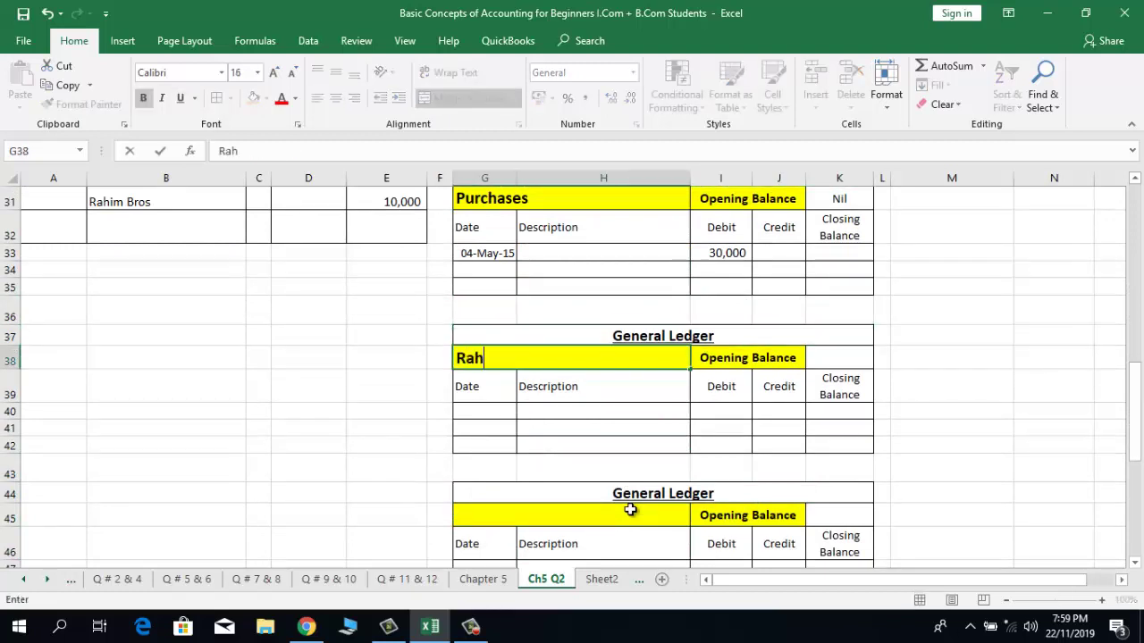
text(im Bros)
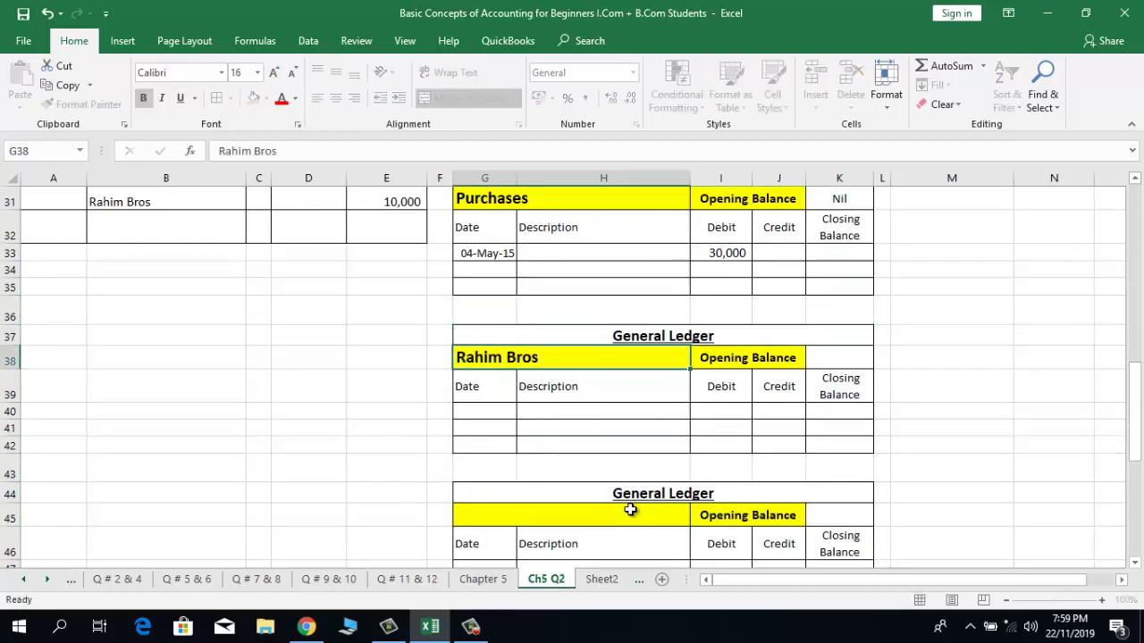
key(Return)
Step: Copy the date from the Purchases ledger's G33 to G40 in the Rahim Bros ledger and change it to 07/05/2015
key(Up)
key(Up)
key(Up)
key(Up)
key(Up)
key(Up)
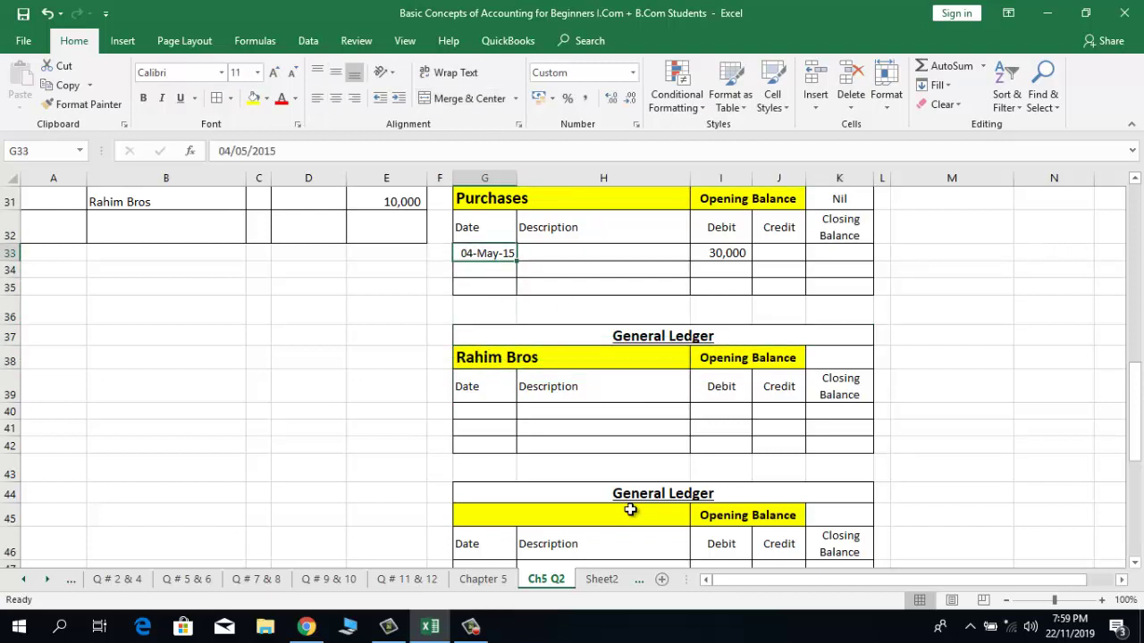
key(ctrl+c)
key(Down)
key(Down)
key(Down)
key(Down)
key(Down)
key(Down)
key(Down)
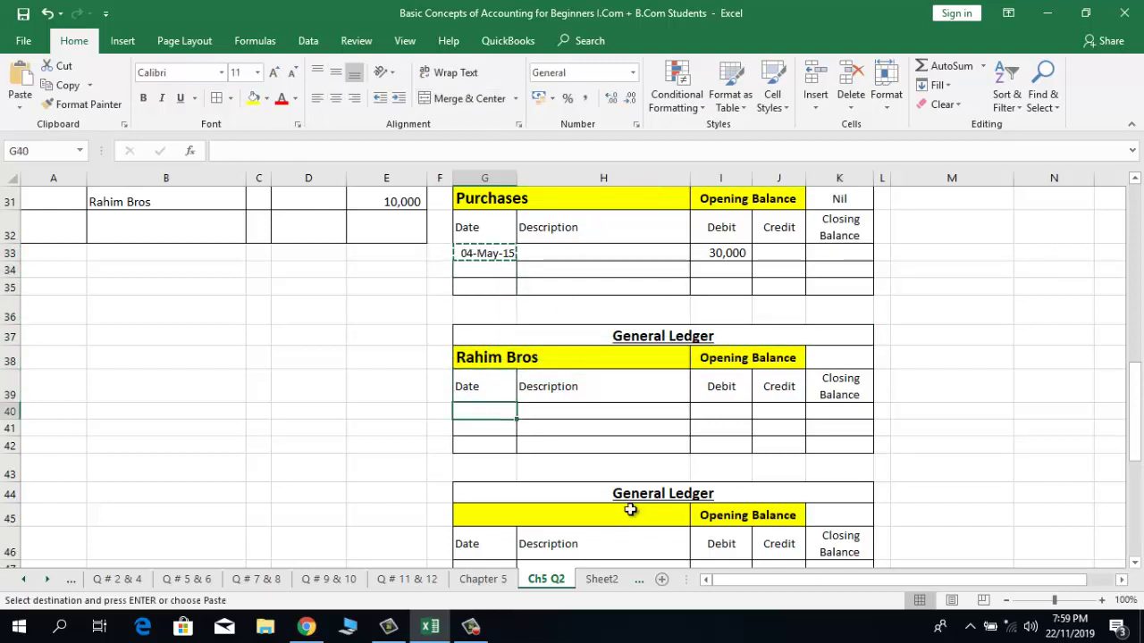
key(Return)
key(F2)
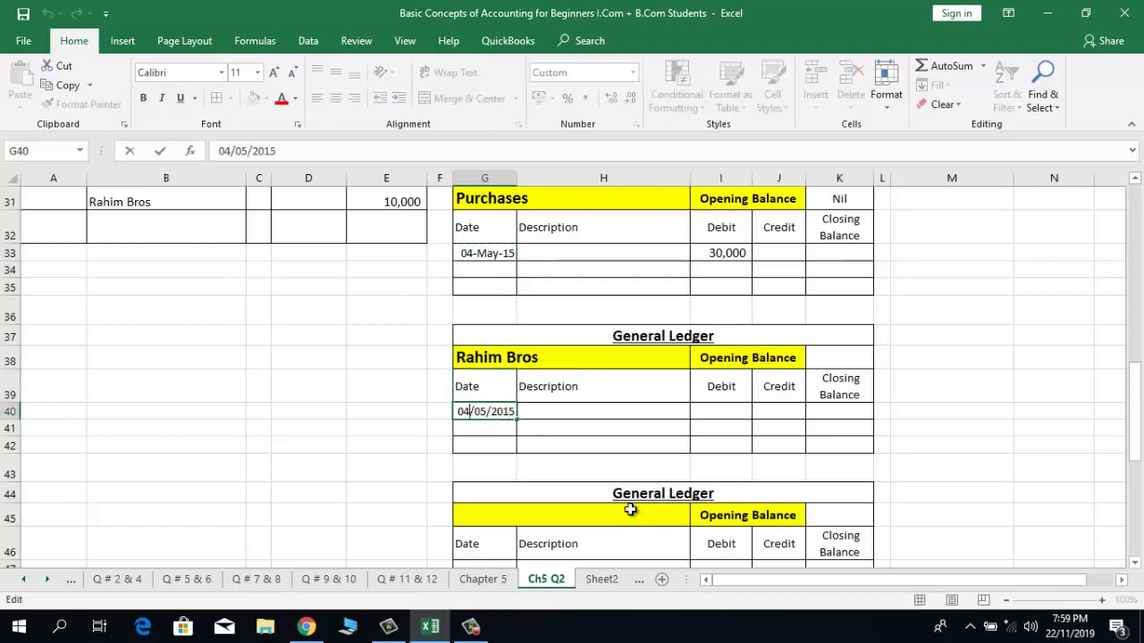
key(BackSpace)
text(7)
key(Return)
Step: Copy the narration "Goods sold to Rahim Bros on Credit" from journal cell A22 to the Rahim Bros ledger's description cell H40
key(Up)
key(Left)
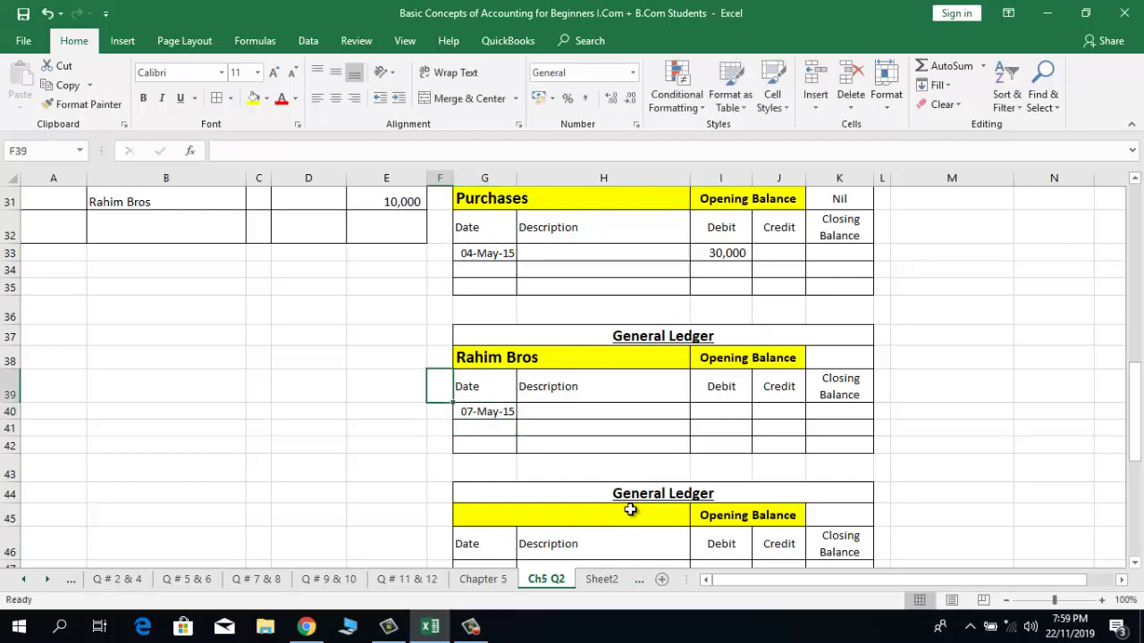
key(Up)
key(Up)
key(Up)
key(Up)
key(Up)
key(Up)
key(Up)
key(Up)
key(Up)
key(Up)
key(Up)
key(Up)
key(Up)
key(Up)
key(Up)
key(Left)
key(Left)
key(Left)
key(Left)
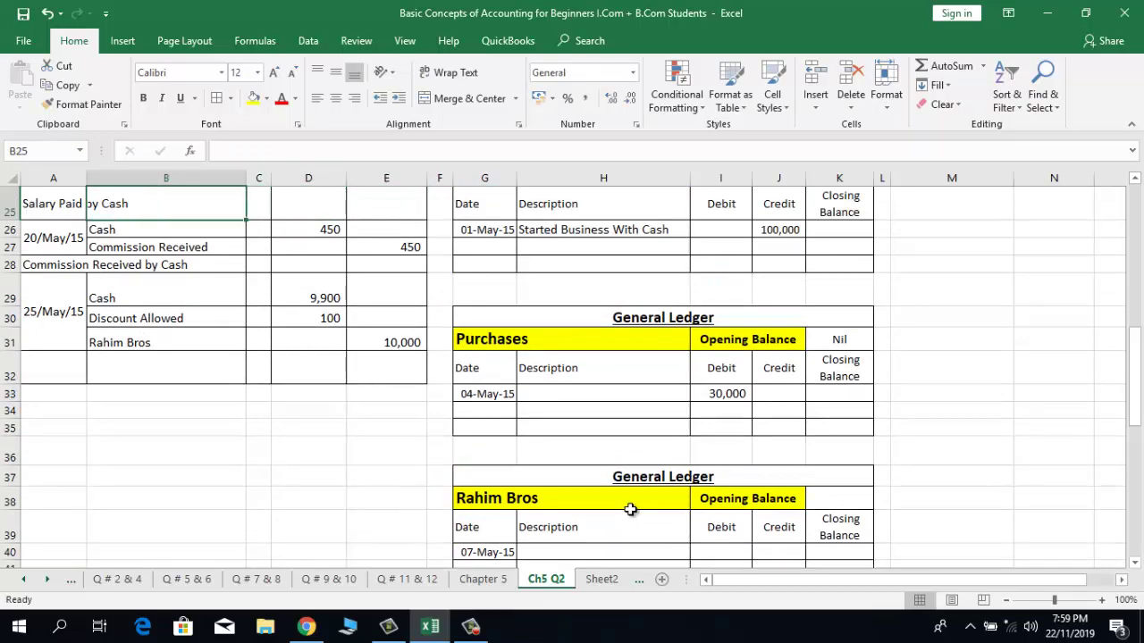
key(Up)
key(Up)
key(Up)
key(Up)
key(Up)
key(Up)
key(Up)
key(Up)
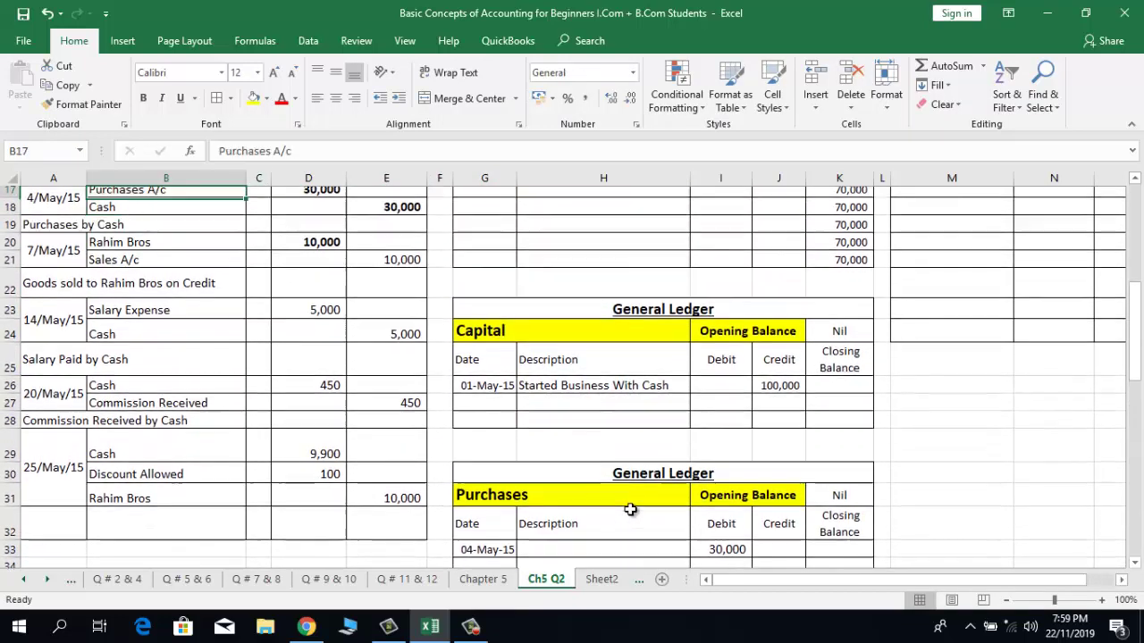
key(Down)
key(Down)
key(Down)
key(Down)
key(Down)
key(Left)
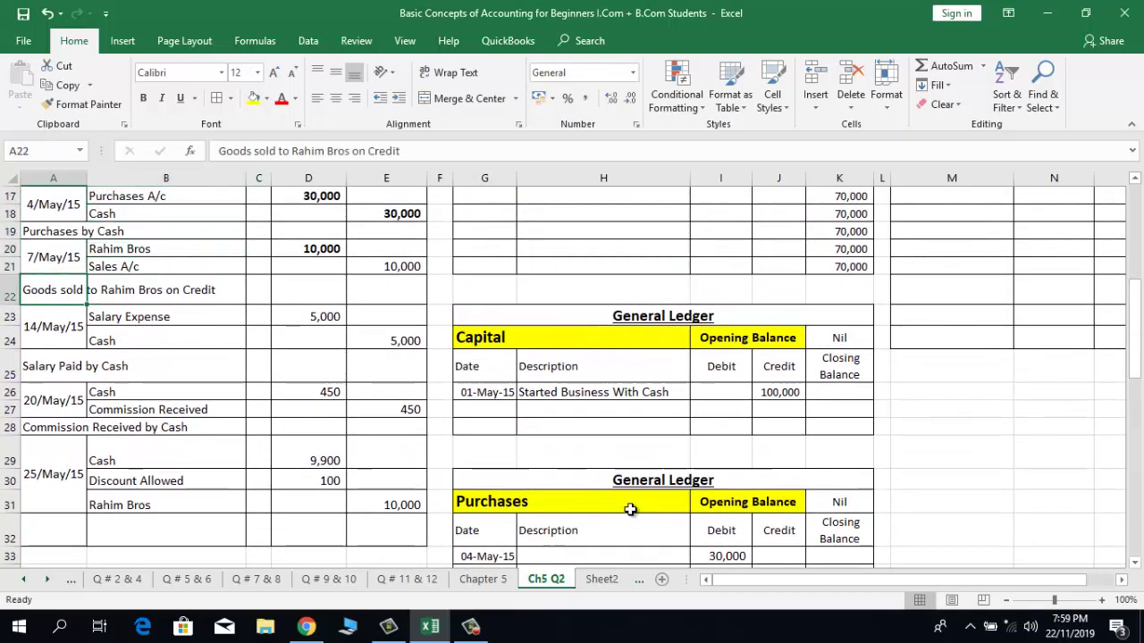
key(ctrl+c)
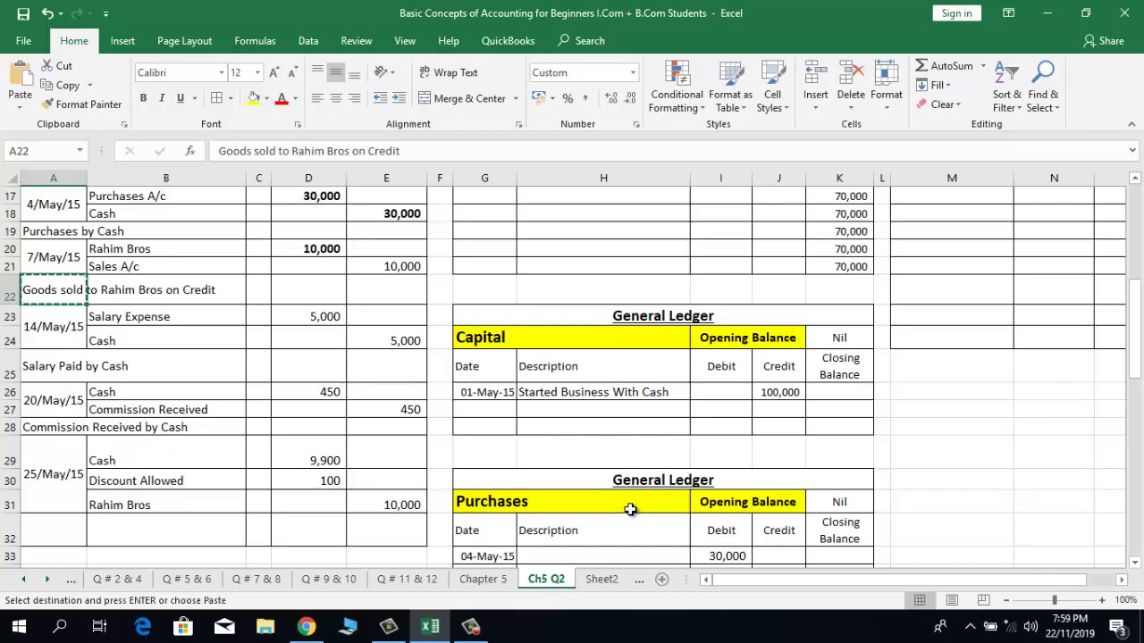
key(Right)
key(Right)
key(Right)
key(Right)
key(Right)
key(Right)
key(Right)
key(Down)
key(Down)
key(Down)
key(Down)
key(Down)
key(Down)
key(Down)
key(Down)
key(Down)
key(Down)
key(Down)
key(Down)
key(Down)
key(Down)
key(Down)
key(Down)
key(Down)
key(Down)
key(Down)
key(Down)
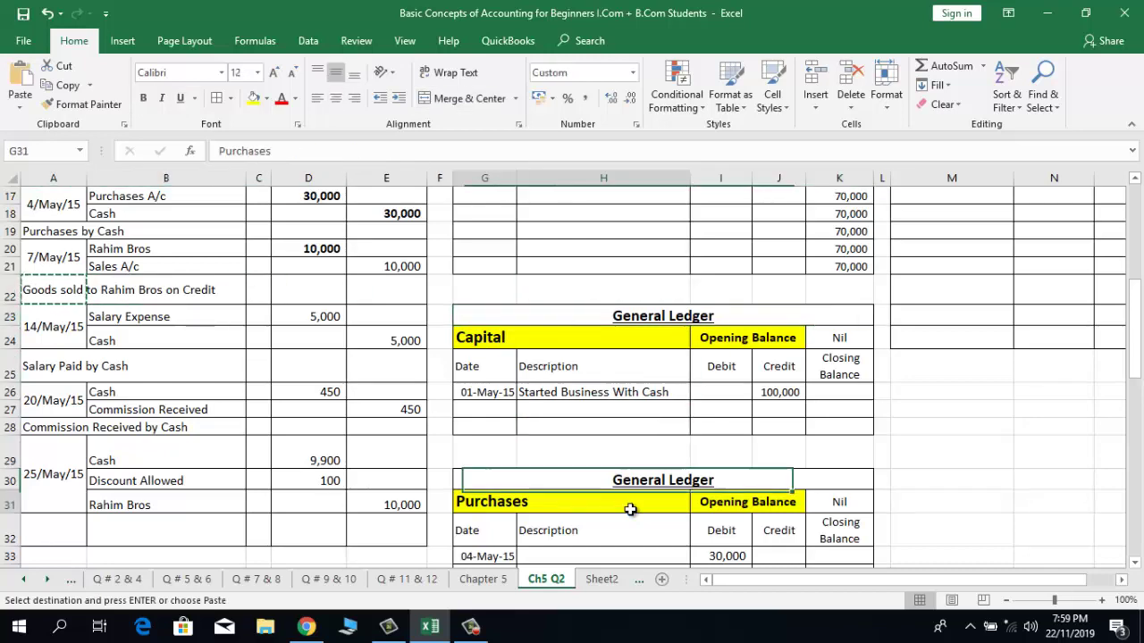
key(Up)
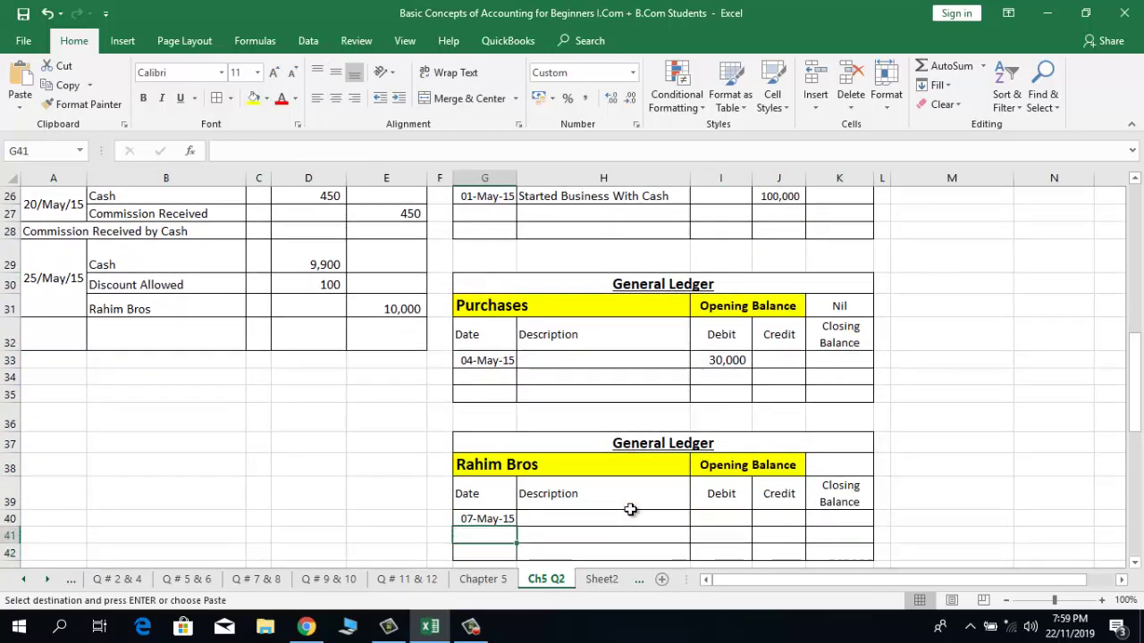
key(Right)
key(Up)
key(Return)
Step: Enter 10,000 as the debit amount of the 7 May entry in the Rahim Bros ledger, cell I40
key(Right)
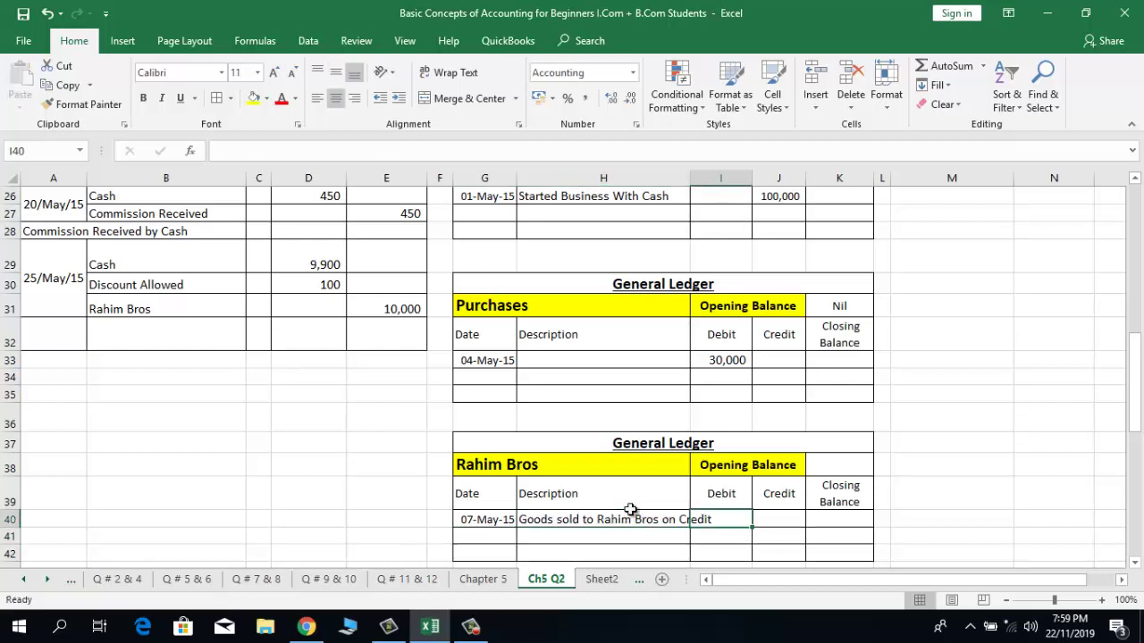
text(10000)
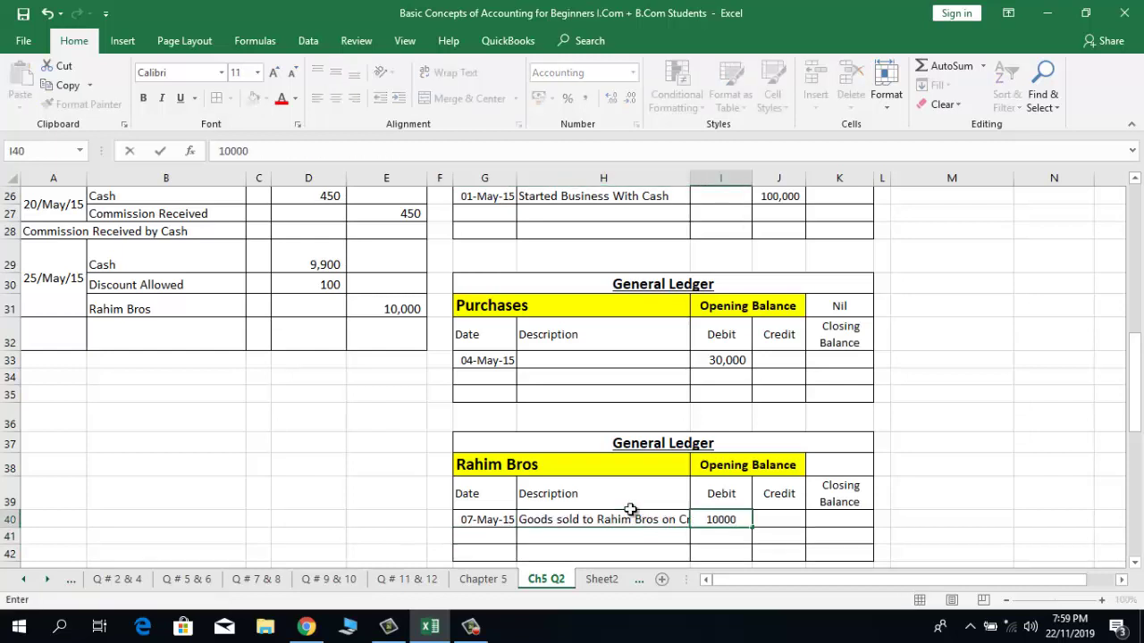
key(Return)
key(Up)
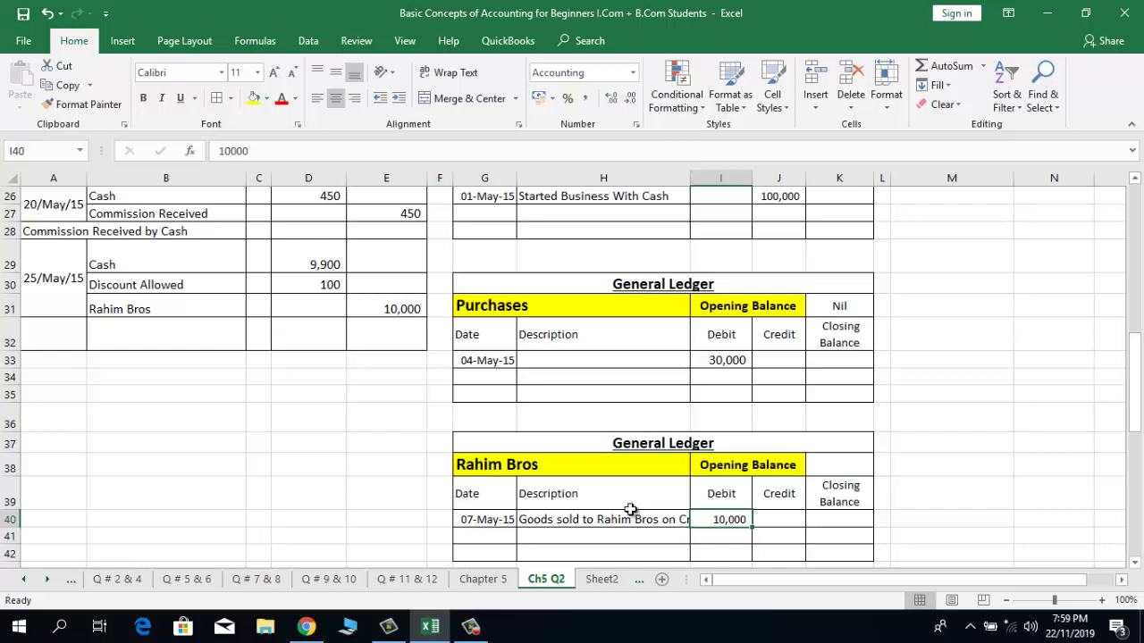
Step: Make the 10,000 Sales A/c credit amount in journal cell E21 bold
key(Up)
key(Up)
key(Up)
key(Up)
key(Up)
key(Up)
key(Up)
key(Up)
key(Up)
key(Up)
key(Up)
key(Up)
key(Up)
key(Up)
key(Up)
key(Up)
key(Up)
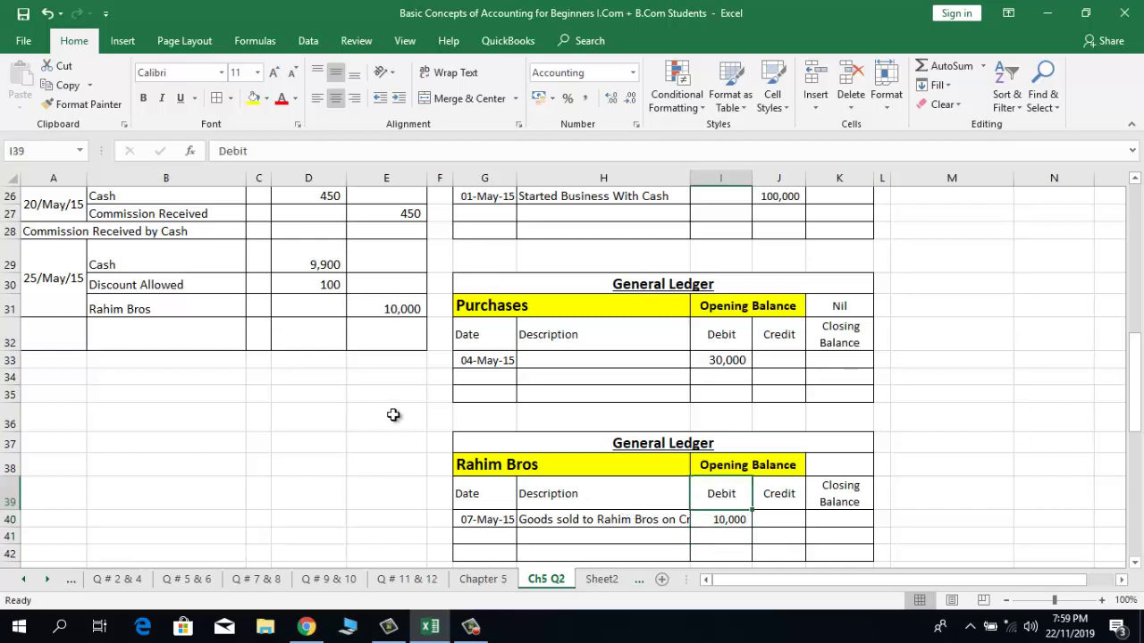
key(Up)
key(Up)
key(Up)
key(Up)
key(Up)
key(Up)
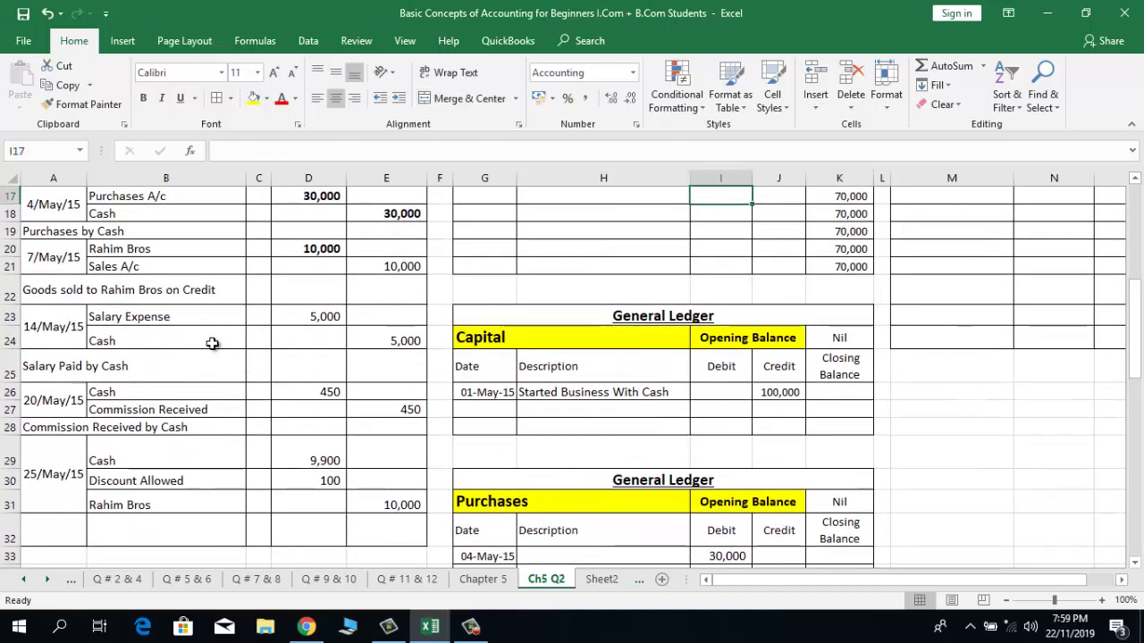
click(212, 343)
click(399, 268)
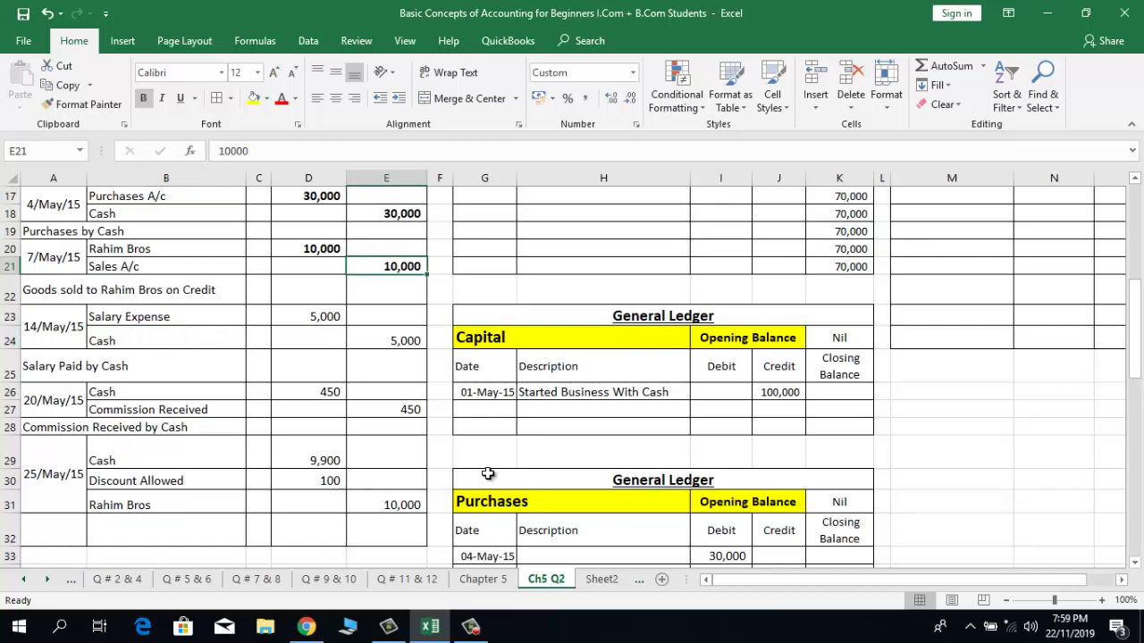
Step: Title the unnamed ledger below Rahim Bros "Sales A/c" in cell G45
key(Down)
key(Down)
key(Down)
key(Down)
key(Down)
key(Down)
key(Down)
key(Down)
key(Down)
key(Down)
key(Down)
key(Down)
key(Down)
key(Down)
key(Down)
key(Down)
key(Down)
key(Down)
key(Down)
key(Down)
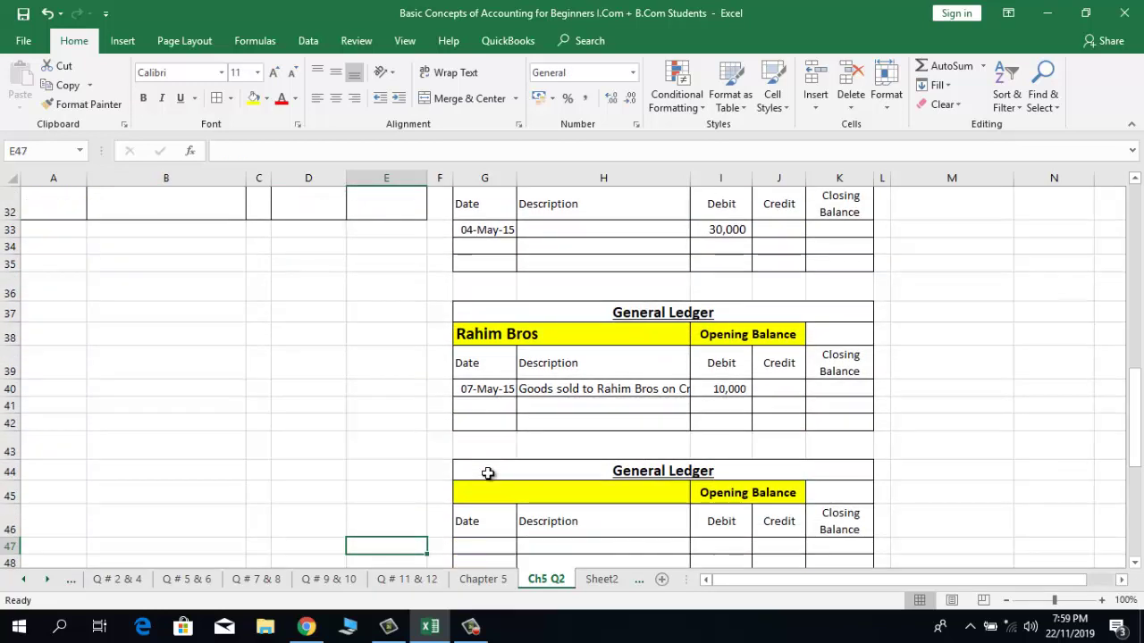
key(Right)
key(Right)
key(Up)
key(Up)
key(Up)
key(Down)
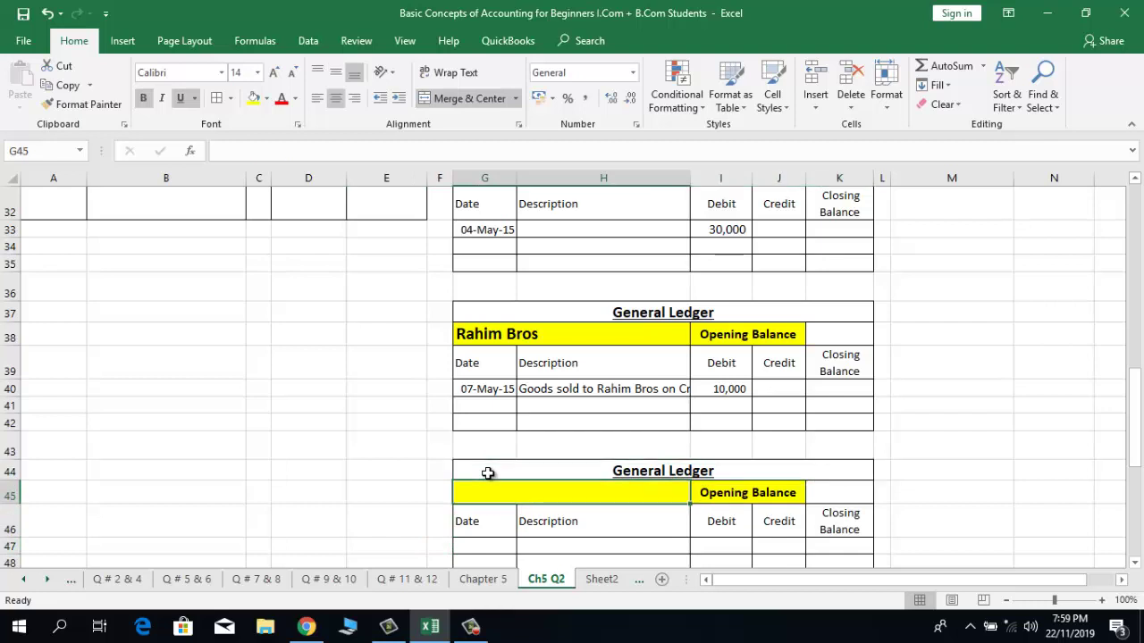
text(Sales)
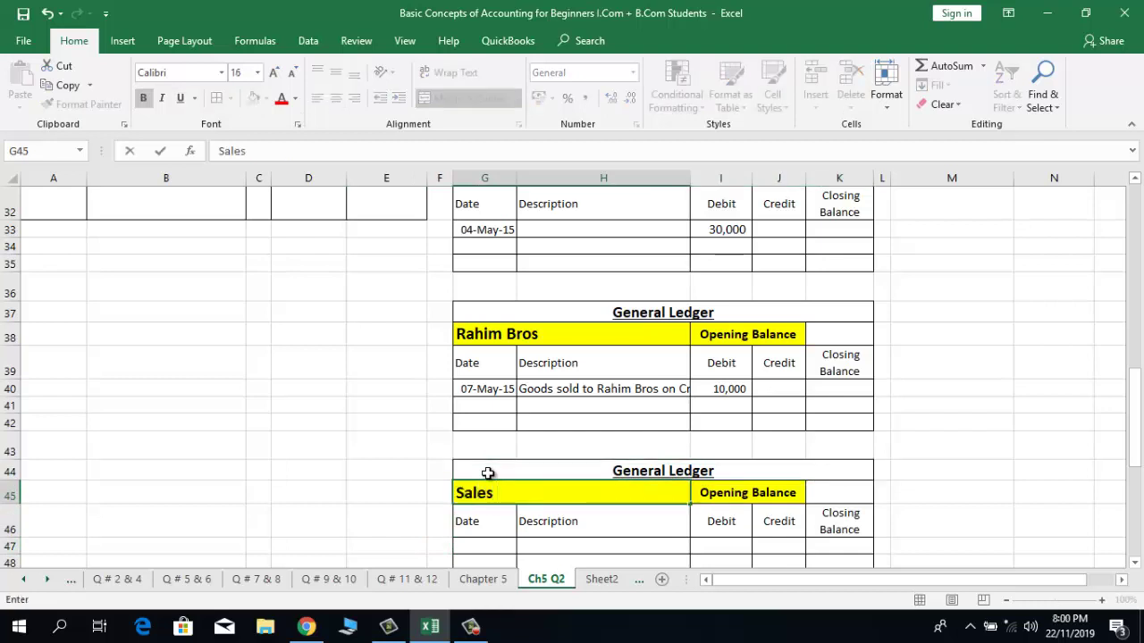
text( A/c)
key(Return)
key(Up)
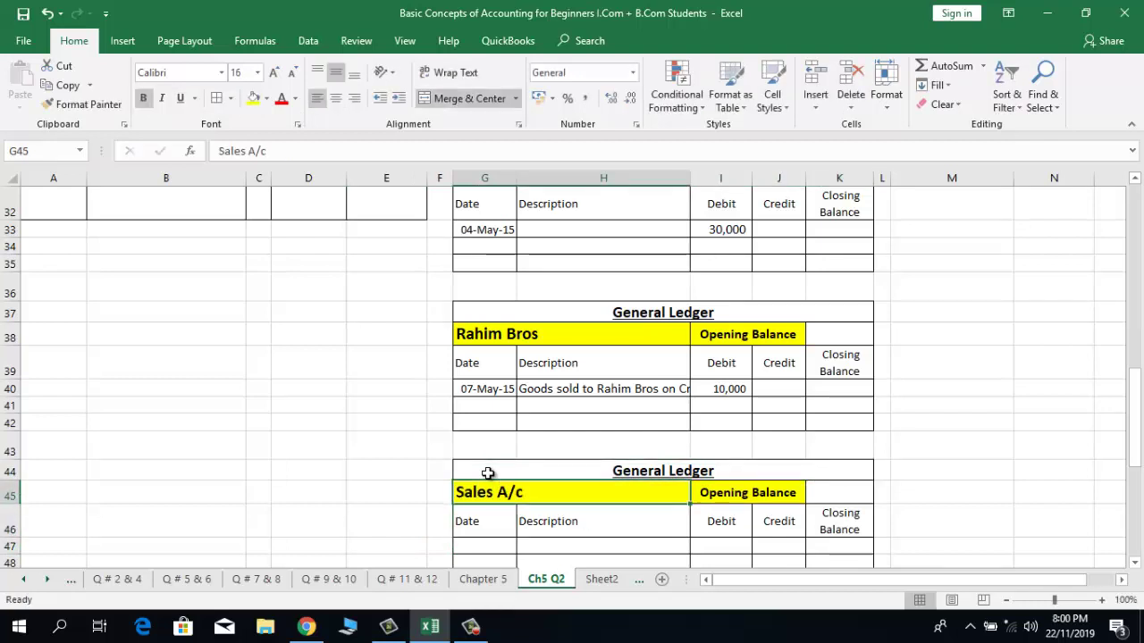
Step: Copy the 7 May date and description from the Rahim Bros ledger's G40:H40 to G47:H47 in the Sales A/c ledger
key(Up)
key(Up)
key(Up)
key(Up)
key(Up)
key(shift+Right)
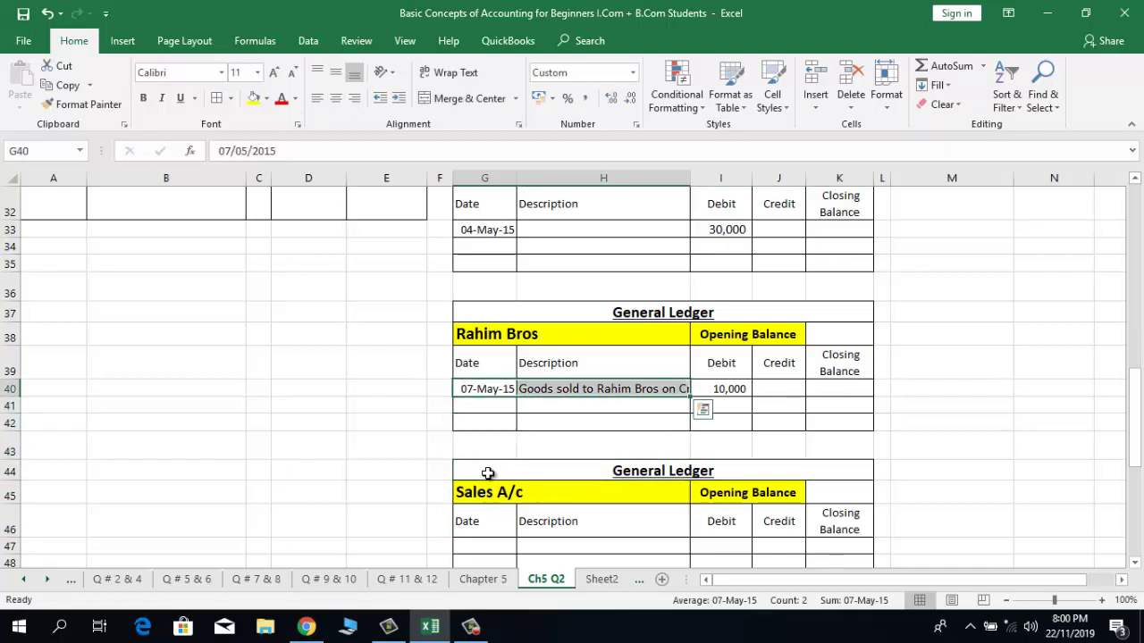
key(ctrl+c)
key(Down)
key(Down)
key(Down)
key(Down)
key(Down)
key(Down)
key(Down)
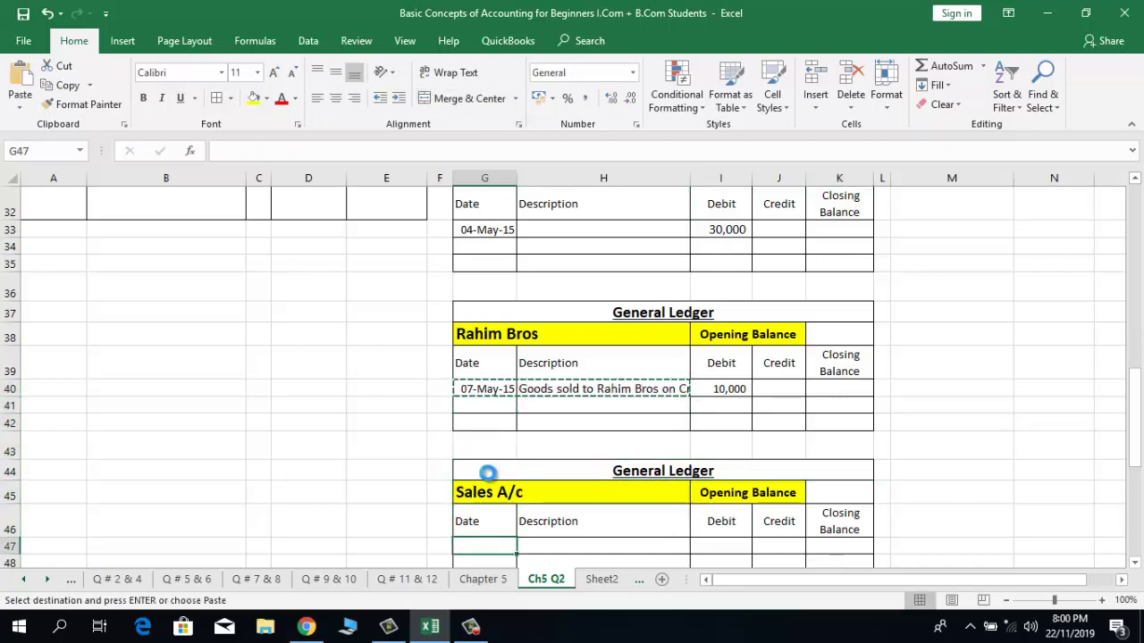
key(Return)
Step: Enter 10,000 as the credit amount of the 7 May entry in the Sales A/c ledger, cell J47
key(Right)
key(Right)
key(Right)
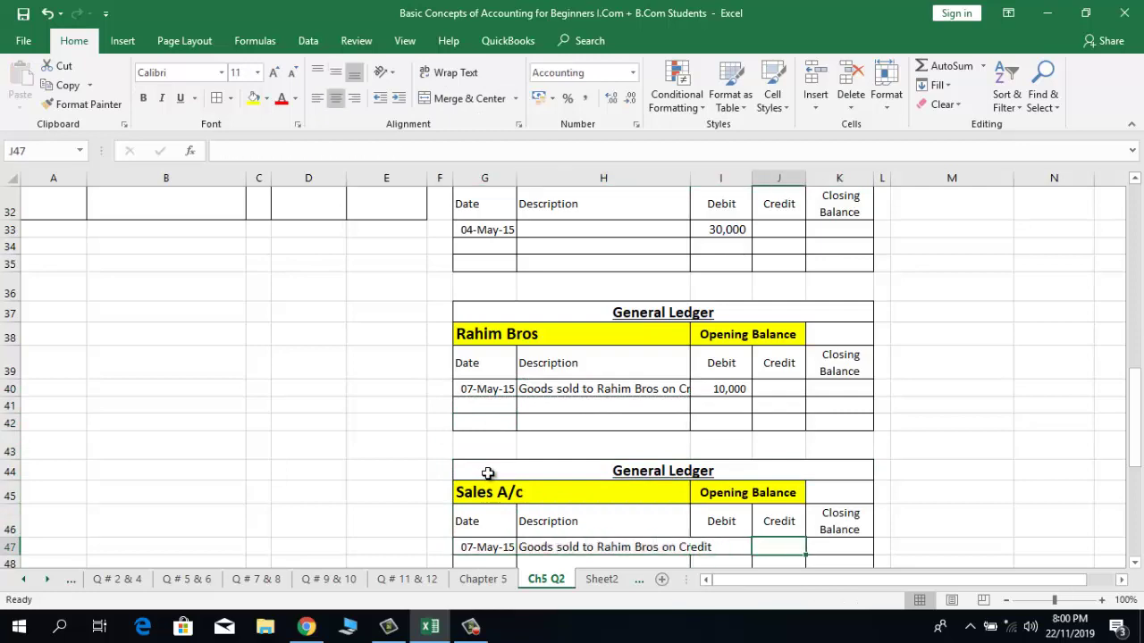
text(10)
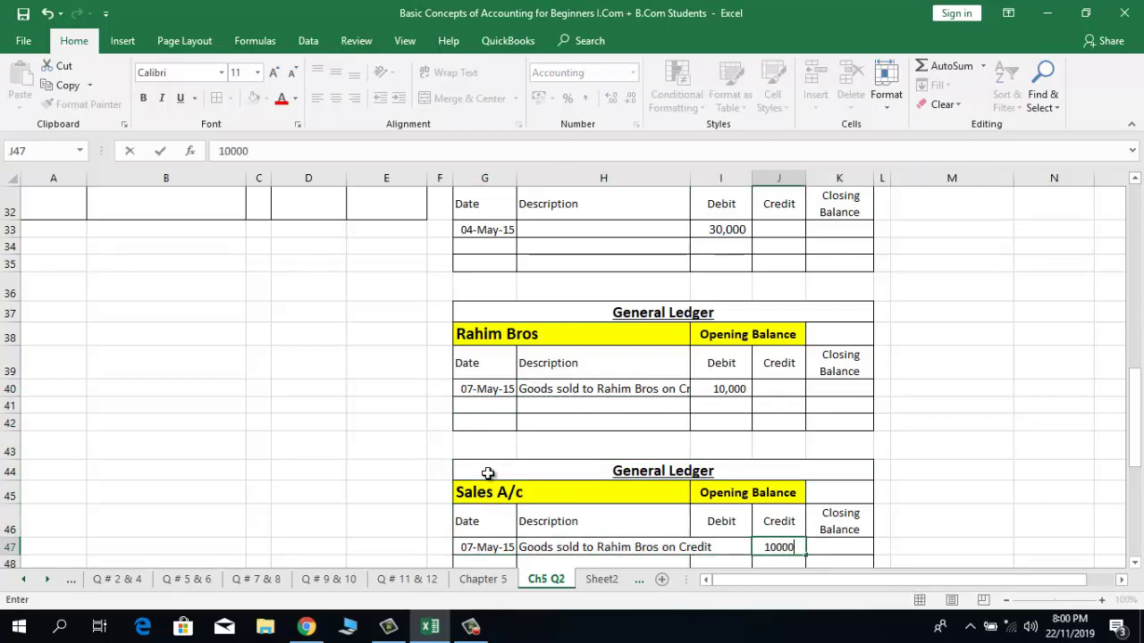
text(000)
key(Return)
key(Up)
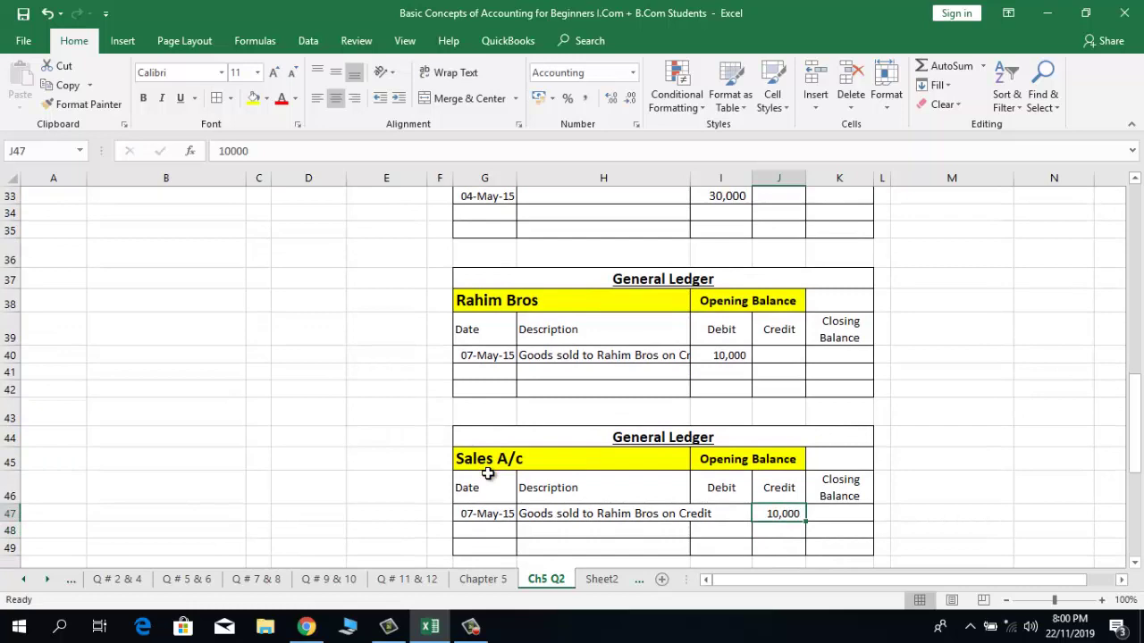
Step: Make the 5,000 Salary Expense debit amount of the 14 May journal entry in cell D23 bold
key(Up)
key(Up)
key(Up)
key(Up)
key(Up)
key(Up)
key(Up)
key(Up)
key(Up)
key(Up)
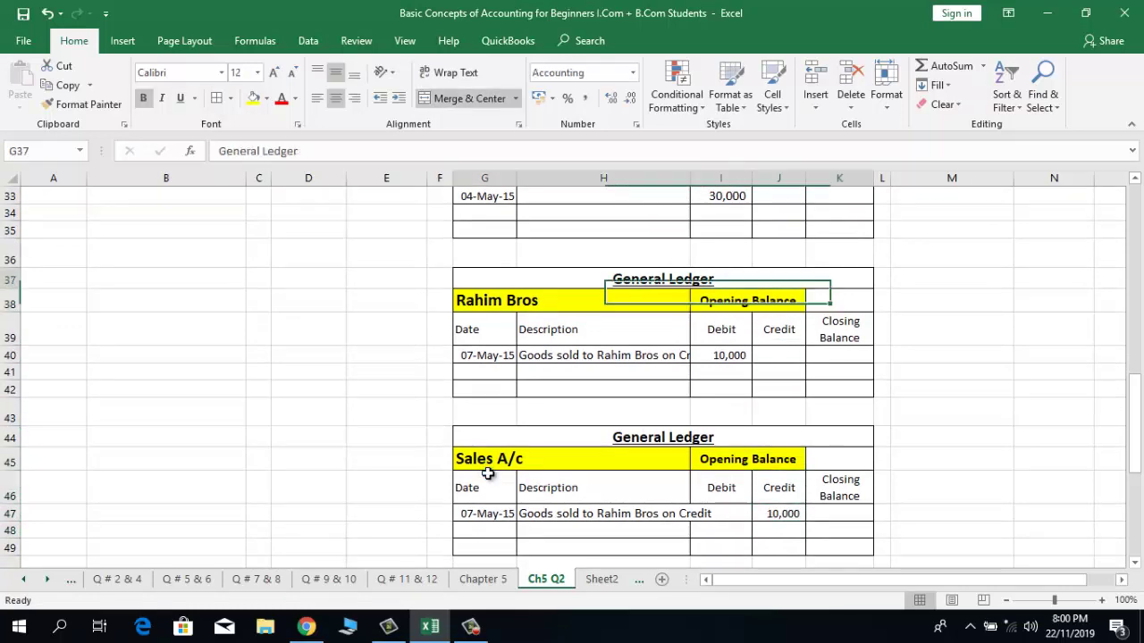
key(Up)
key(Up)
key(Up)
key(Up)
key(Up)
key(Up)
key(Up)
key(Up)
key(Up)
key(Up)
key(Up)
key(Up)
key(Up)
key(Up)
key(Up)
key(Up)
key(Up)
key(Up)
key(Up)
key(Up)
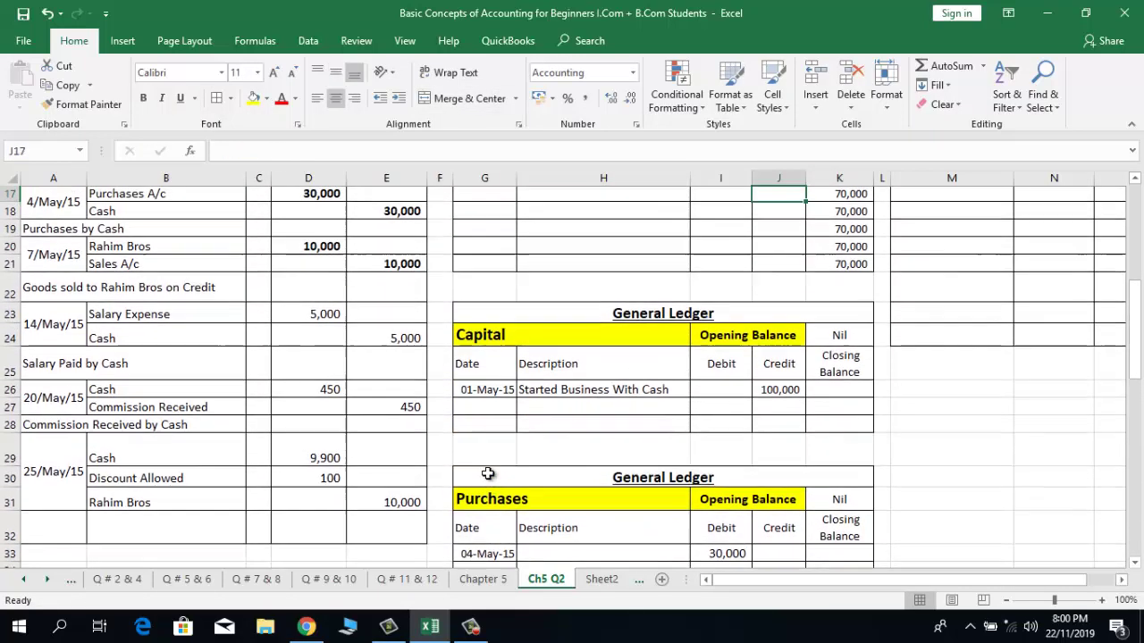
click(385, 268)
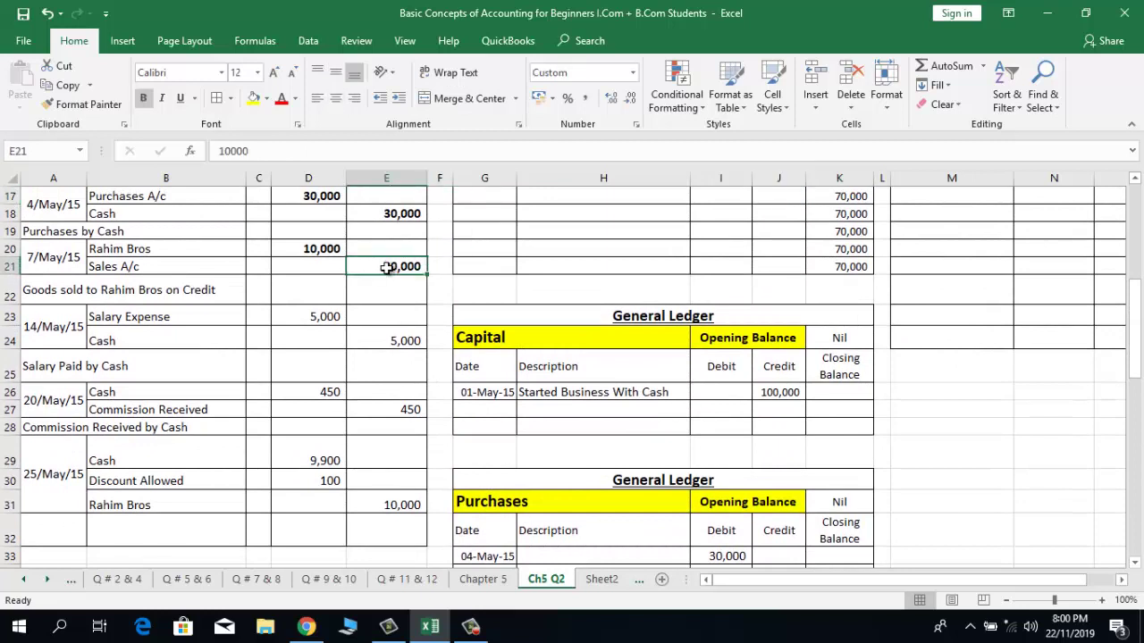
click(59, 340)
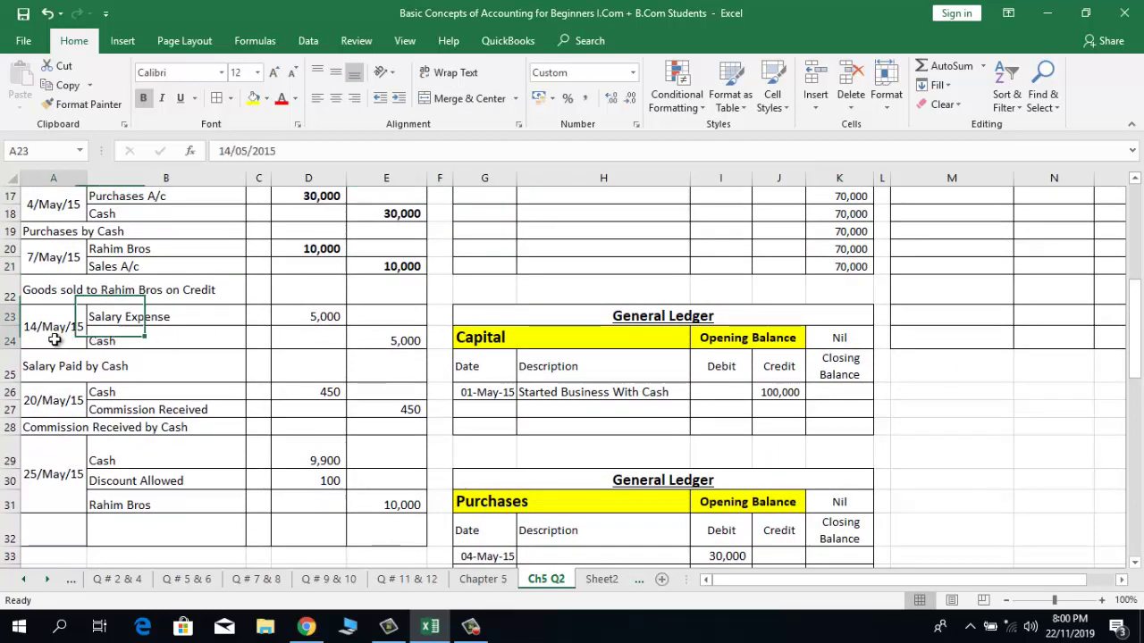
click(210, 318)
click(307, 315)
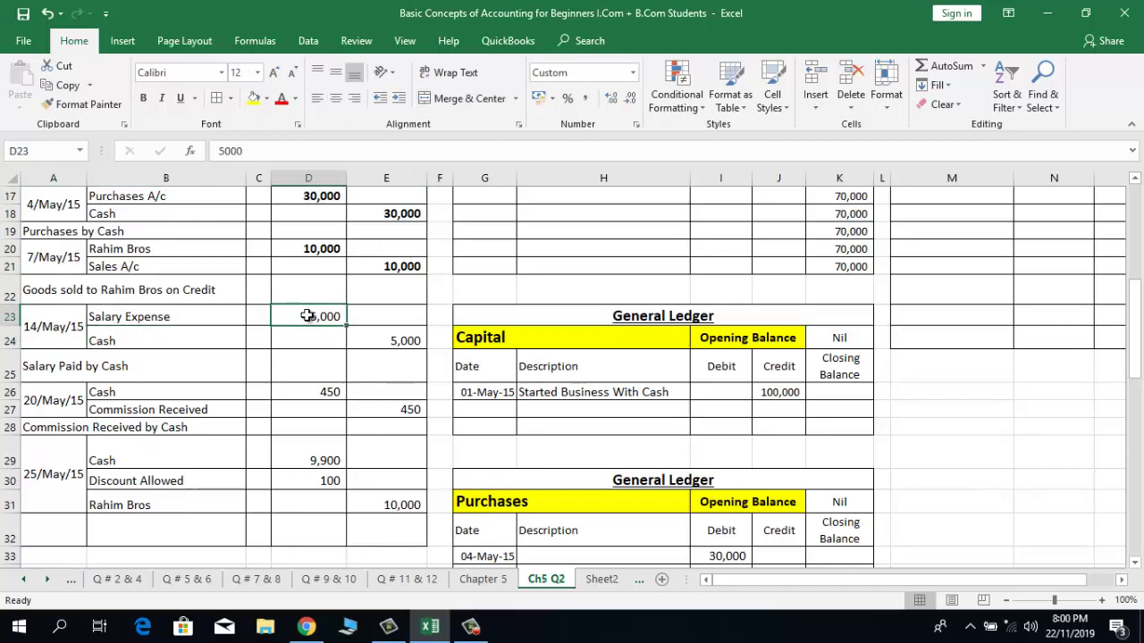
click(143, 97)
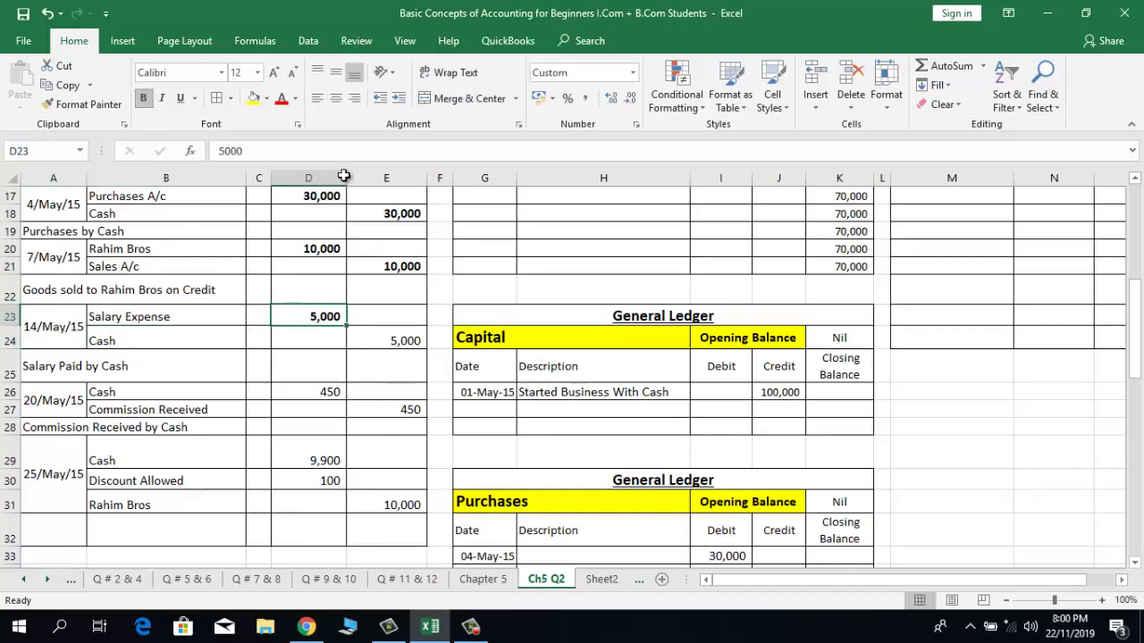
Step: Title the unnamed ledger below Sales A/c "Salary Expense" in cell G52
click(547, 518)
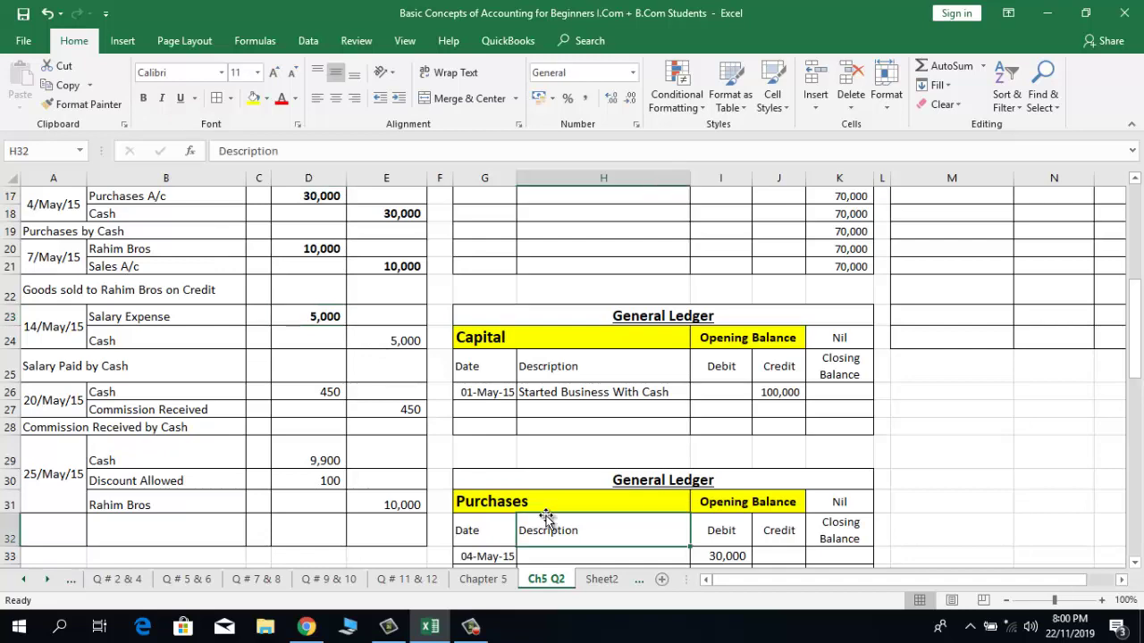
key(Down)
key(Down)
key(Down)
key(Down)
key(Down)
key(Down)
key(Down)
key(Down)
key(Down)
key(Down)
key(Down)
key(Down)
key(Down)
key(Down)
key(Down)
key(Down)
key(Down)
key(Down)
key(Down)
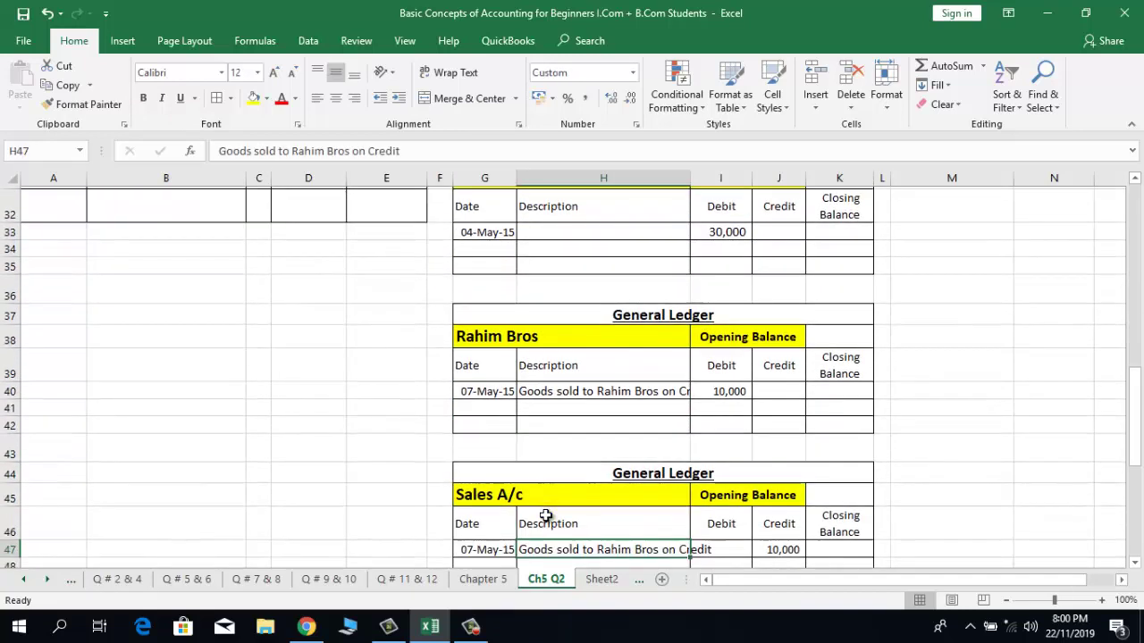
key(Down)
key(Down)
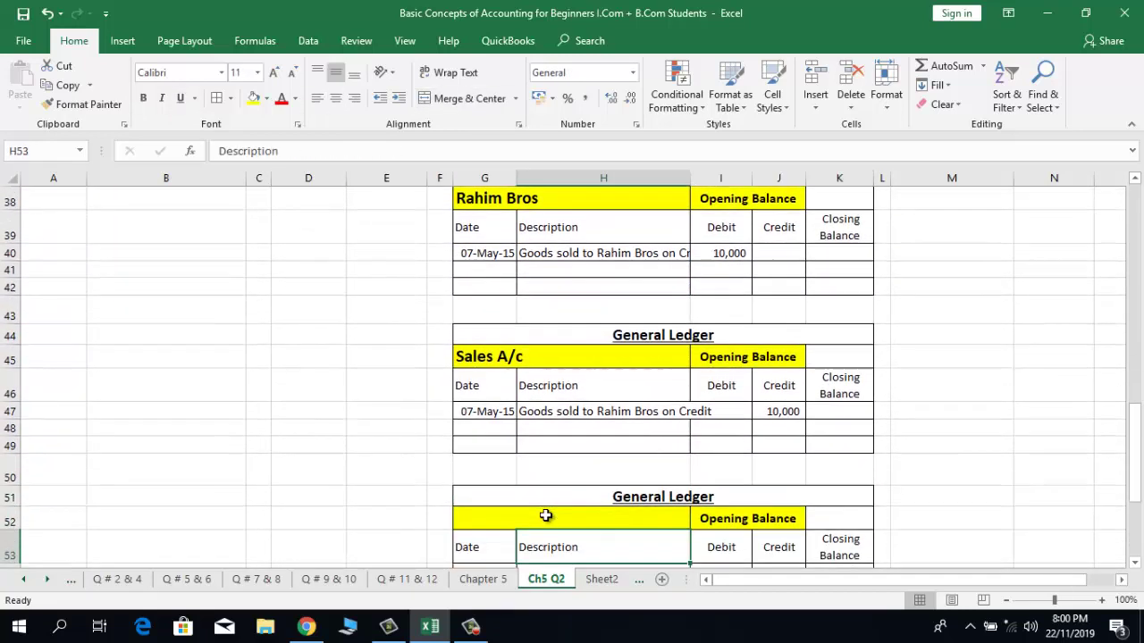
key(Up)
text(Sa)
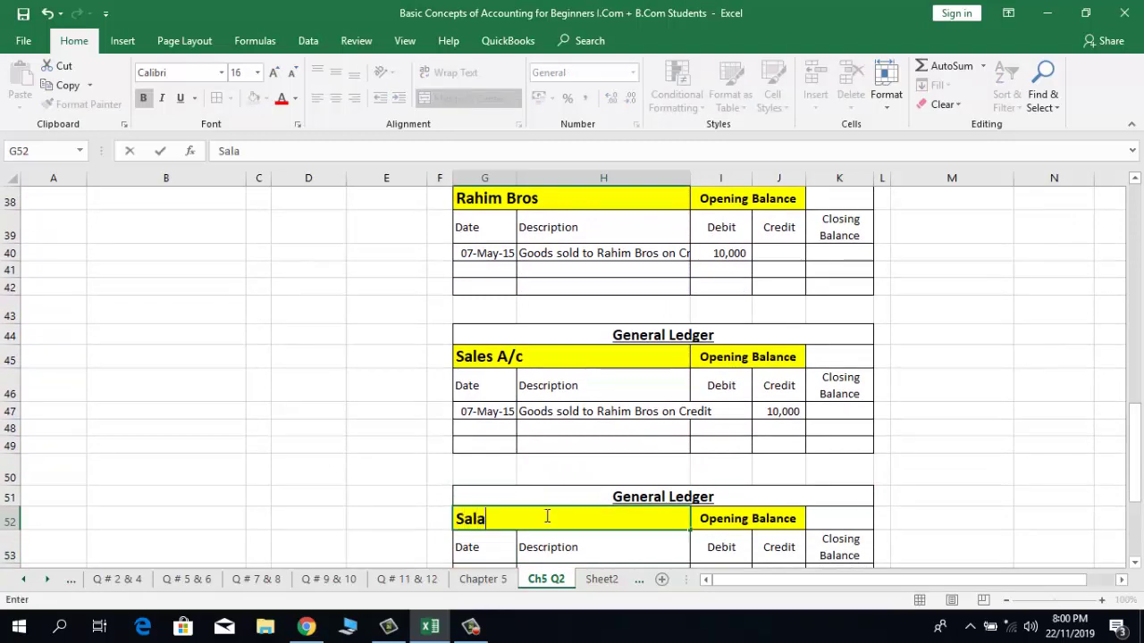
text(lary Expens)
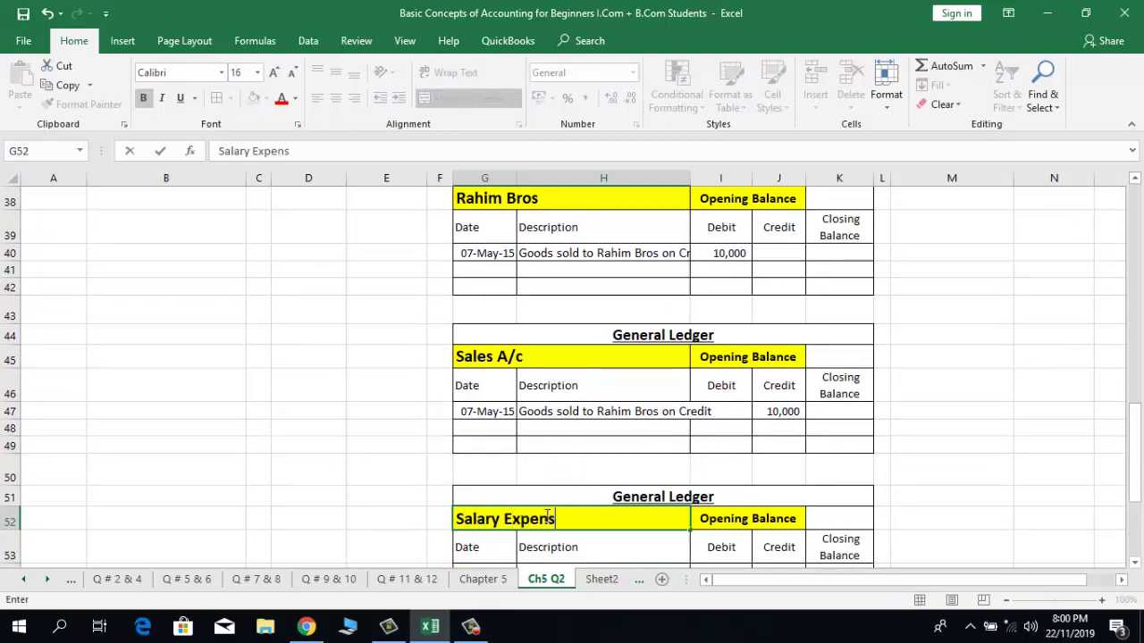
text(e)
key(Return)
Step: Copy the date of the Sales A/c ledger's first entry from G47 to G54 in the Salary Expense ledger
key(Up)
key(Up)
key(Up)
key(Up)
key(Up)
key(Up)
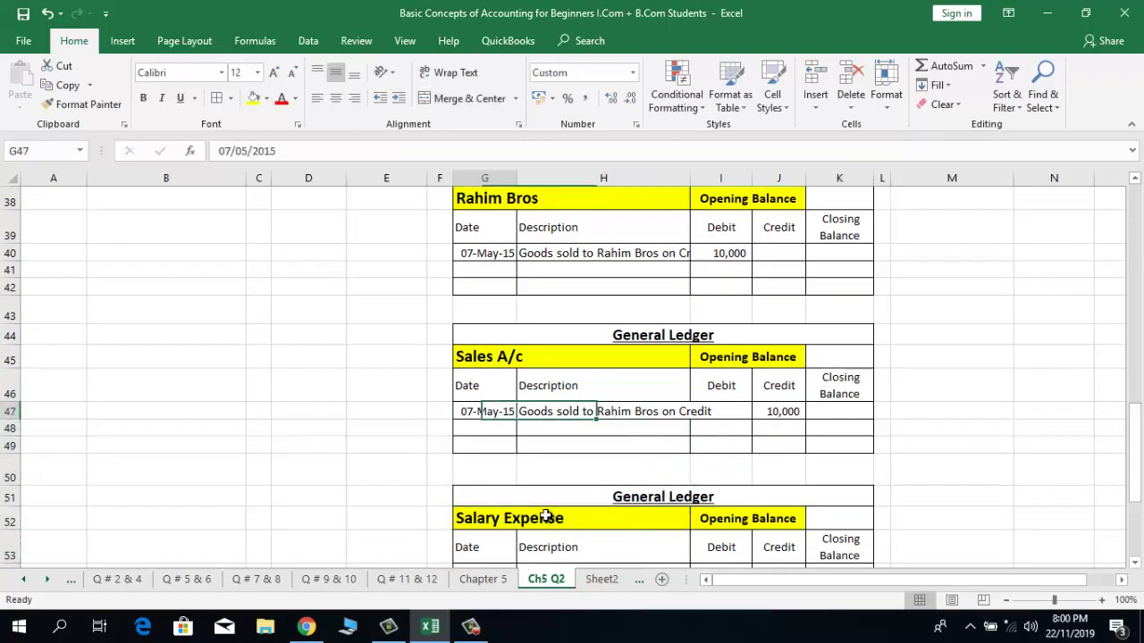
key(ctrl+c)
key(Down)
key(Down)
key(Down)
key(Down)
key(Down)
key(Down)
key(Down)
key(Down)
key(Down)
key(Down)
key(Down)
key(Down)
key(Down)
key(Down)
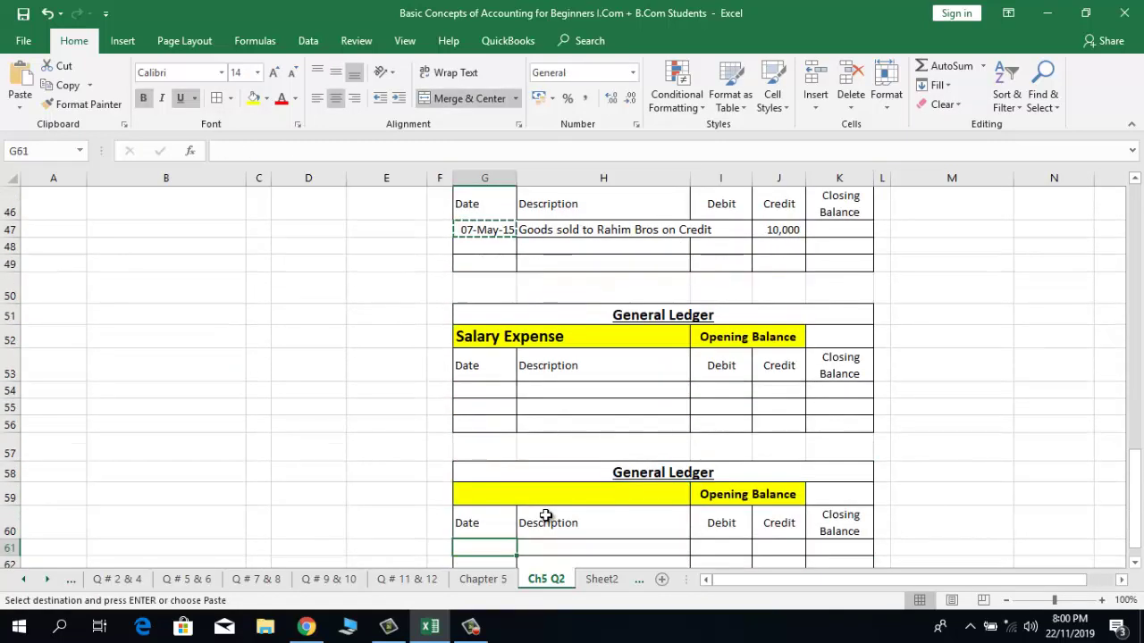
key(Up)
key(Up)
key(Up)
key(Up)
key(Up)
key(Up)
key(Up)
key(Return)
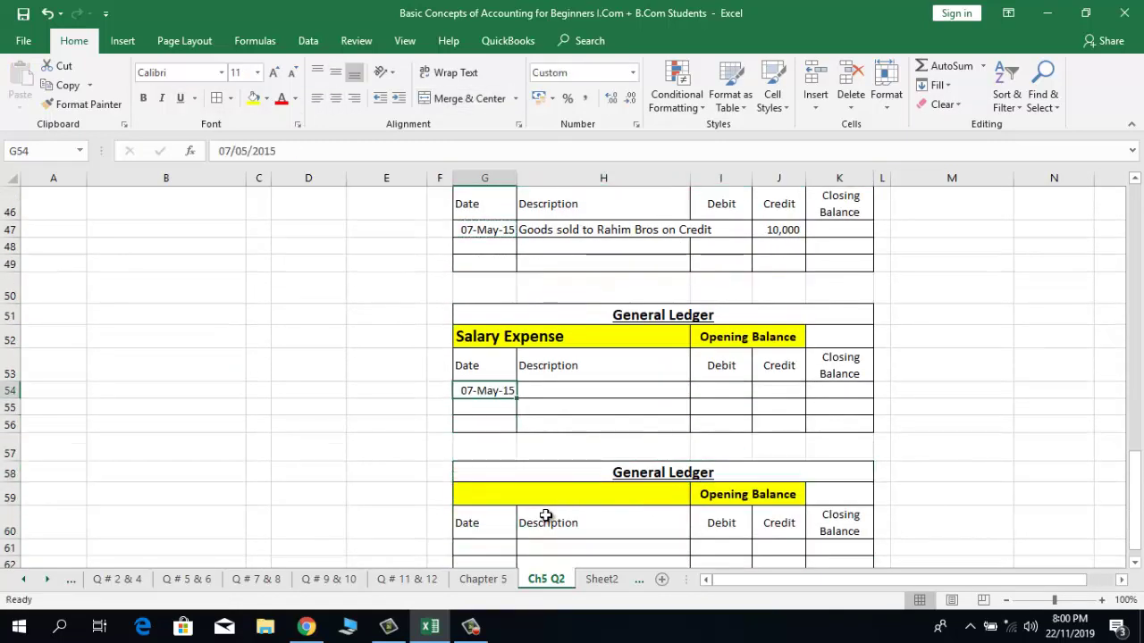
Step: Change the date of the Salary Expense ledger's first entry in G54 to 14 May 2015
key(F2)
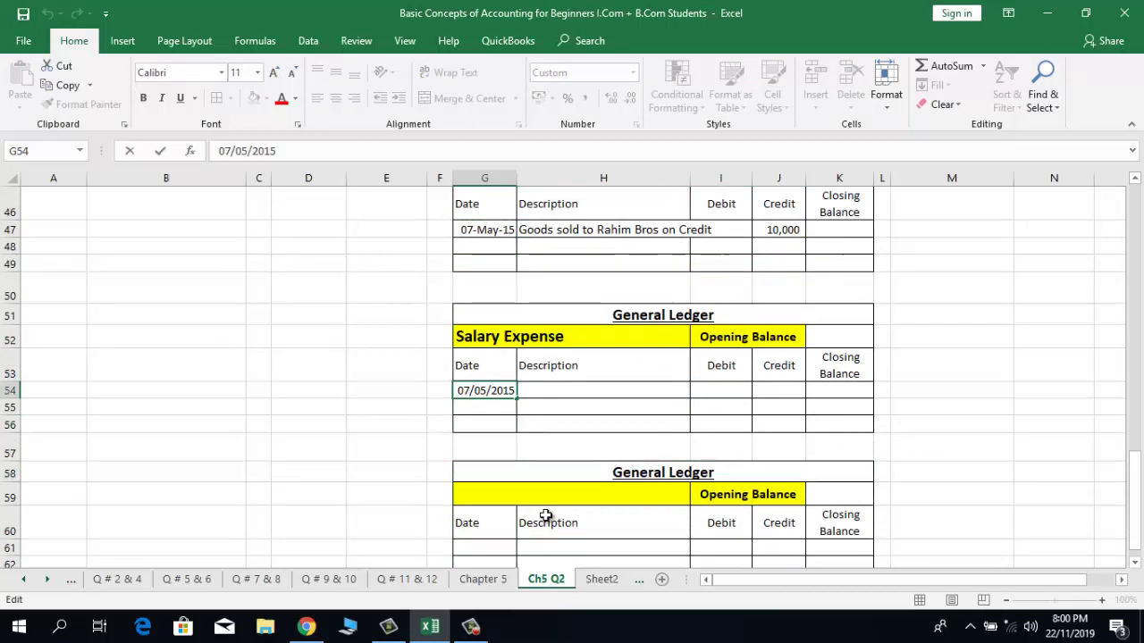
key(Home)
key(Right)
key(Right)
key(BackSpace)
key(BackSpace)
text(14)
key(Tab)
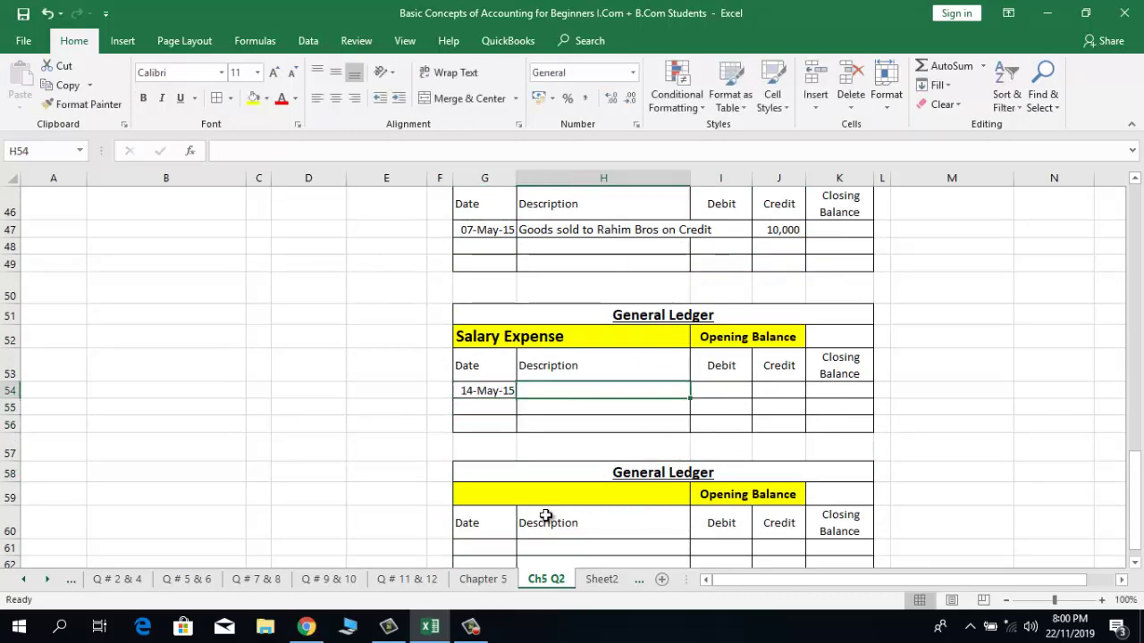
Step: Enter "Salary Paid by Cash" in H54 and a debit of 5000 in I54 for the Salary Expense ledger's 14 May entry
text(Sa)
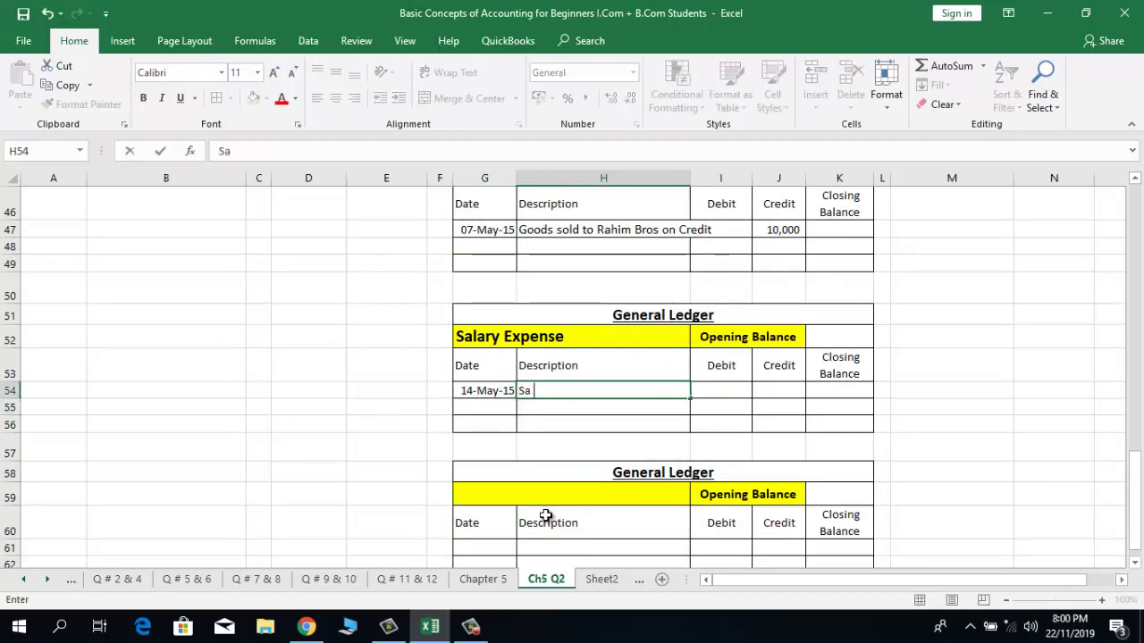
text(lary )
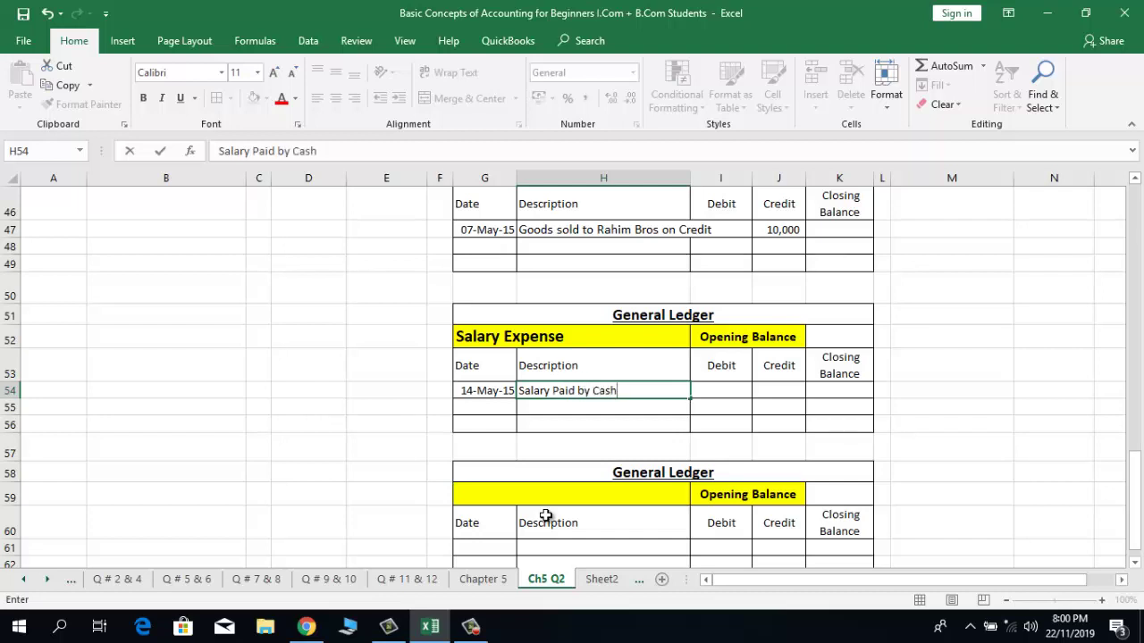
text(Paid by Cash)
key(Return)
key(Up)
key(Right)
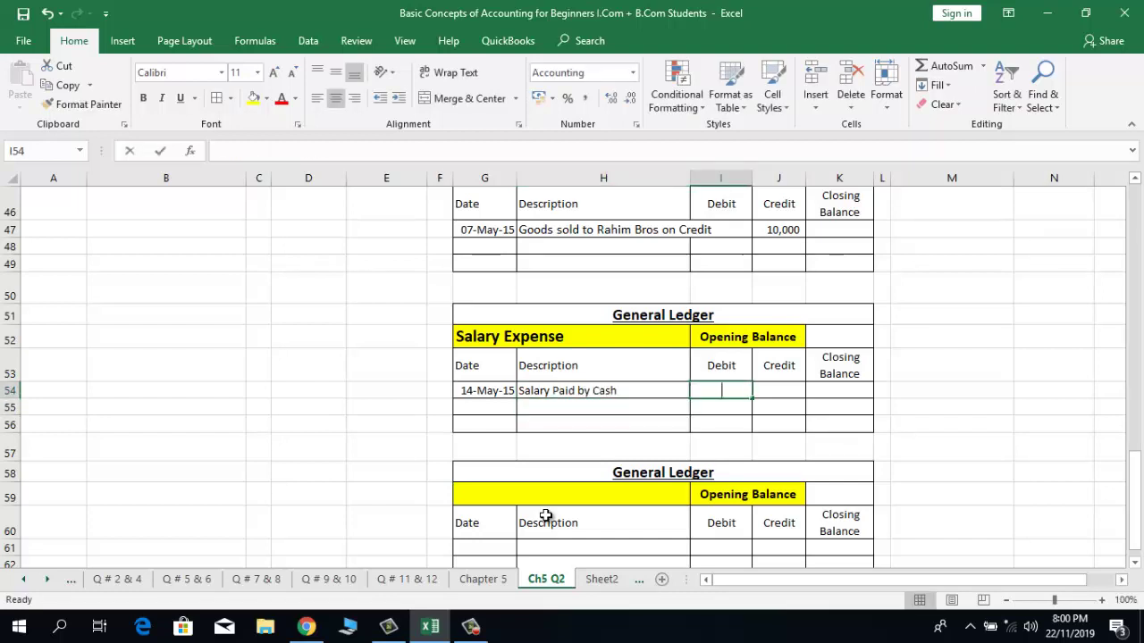
text(5000)
key(Return)
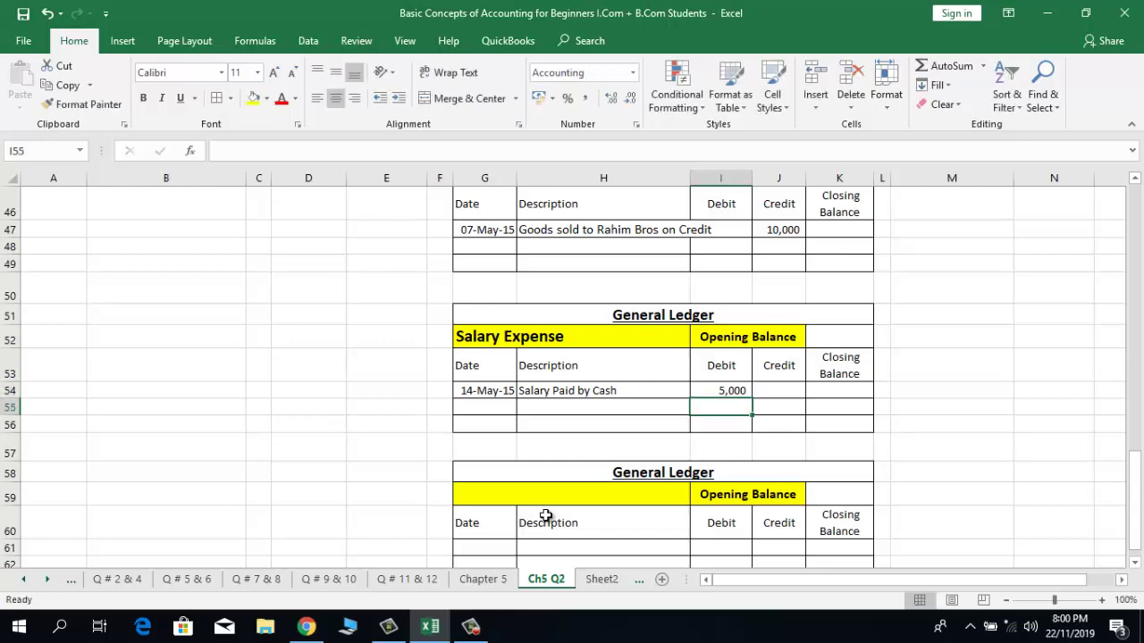
Step: Return to the journal and examine the 14 May Salary Expense and Cash entry in rows 23 and 24
key(Up)
key(Up)
key(Up)
key(Up)
key(Up)
key(Up)
key(Up)
key(Up)
key(Up)
key(Up)
key(Up)
key(Up)
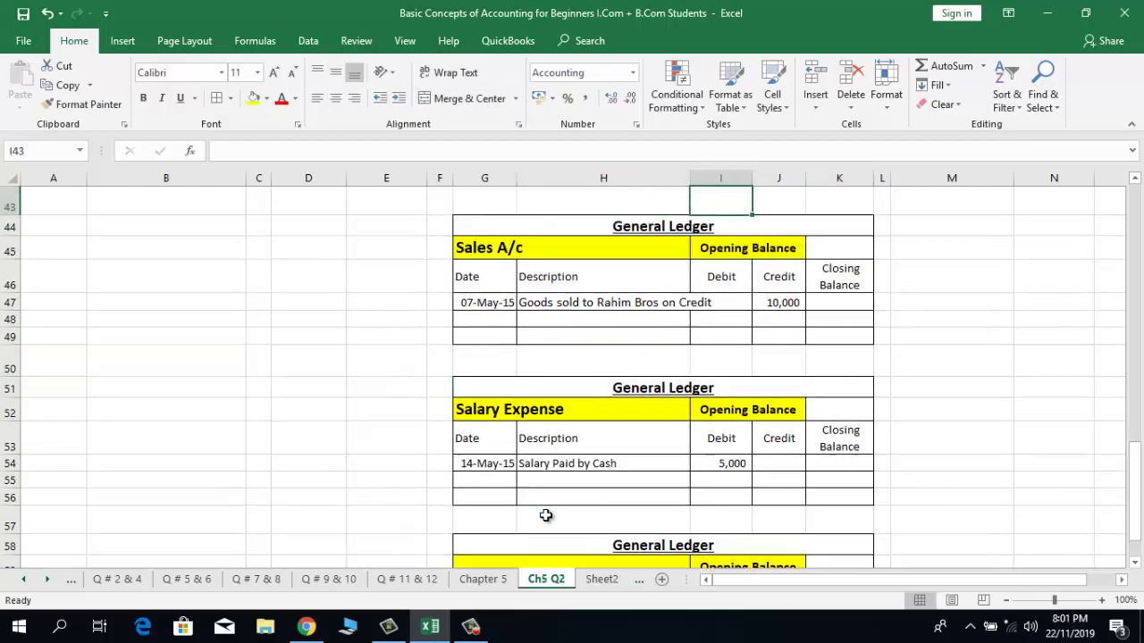
key(Up)
key(Up)
key(Up)
key(Up)
key(Up)
key(Up)
key(Up)
key(Up)
key(Up)
key(Up)
key(Up)
key(Up)
key(Up)
key(Up)
key(Up)
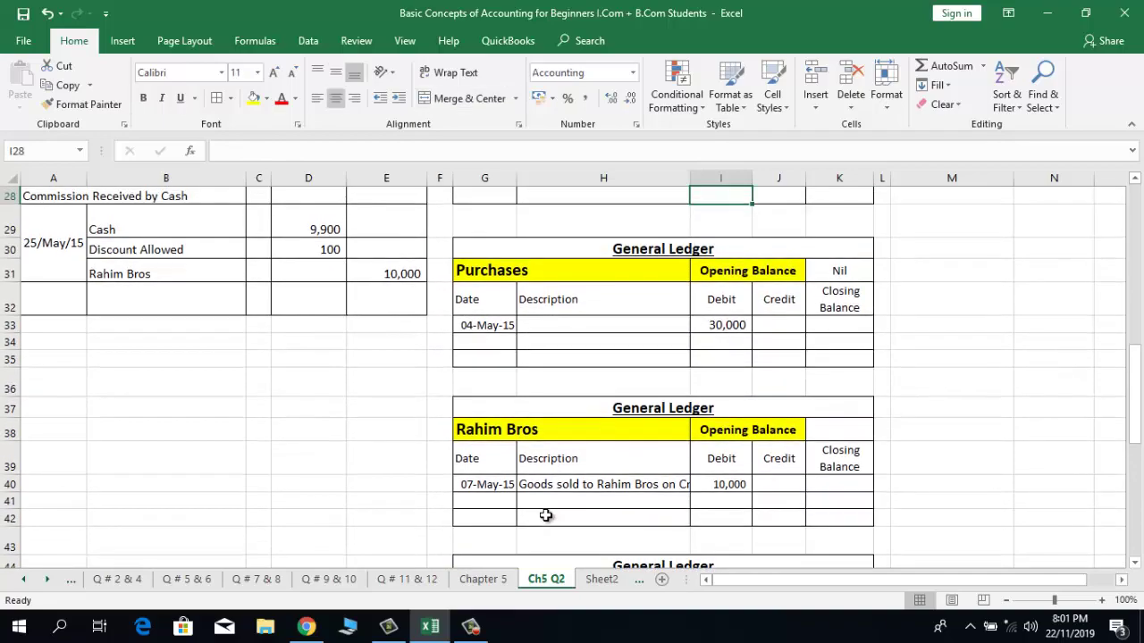
key(Up)
key(Up)
key(Up)
key(Up)
key(Up)
key(Up)
key(Up)
key(Up)
key(Up)
key(Up)
key(Up)
key(Up)
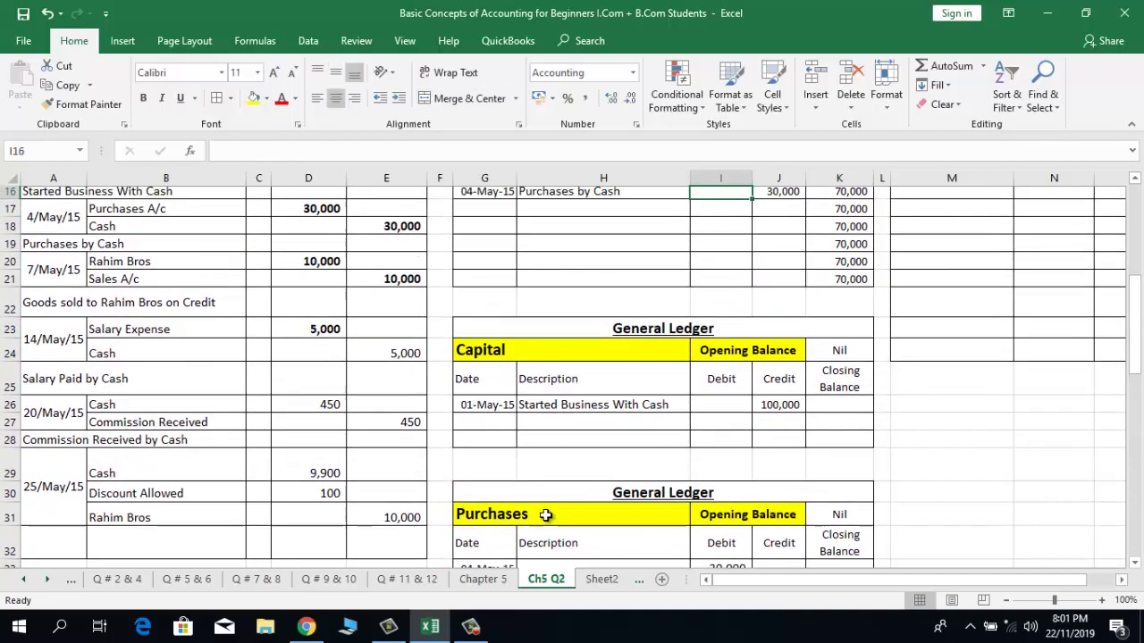
key(Up)
key(Up)
key(Up)
key(Up)
key(Up)
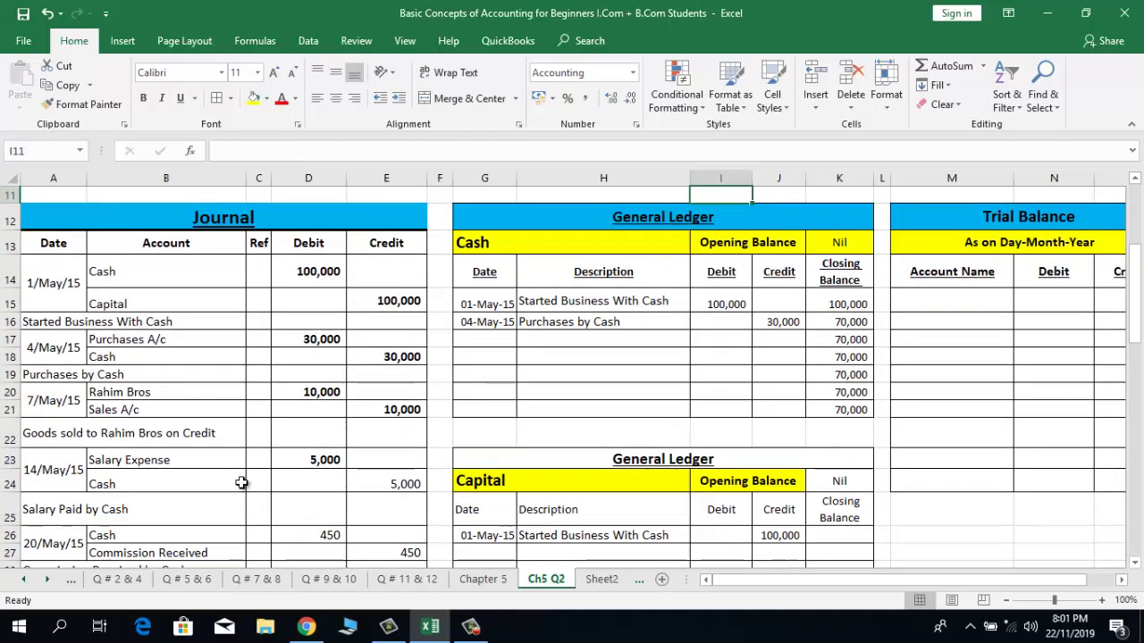
click(158, 466)
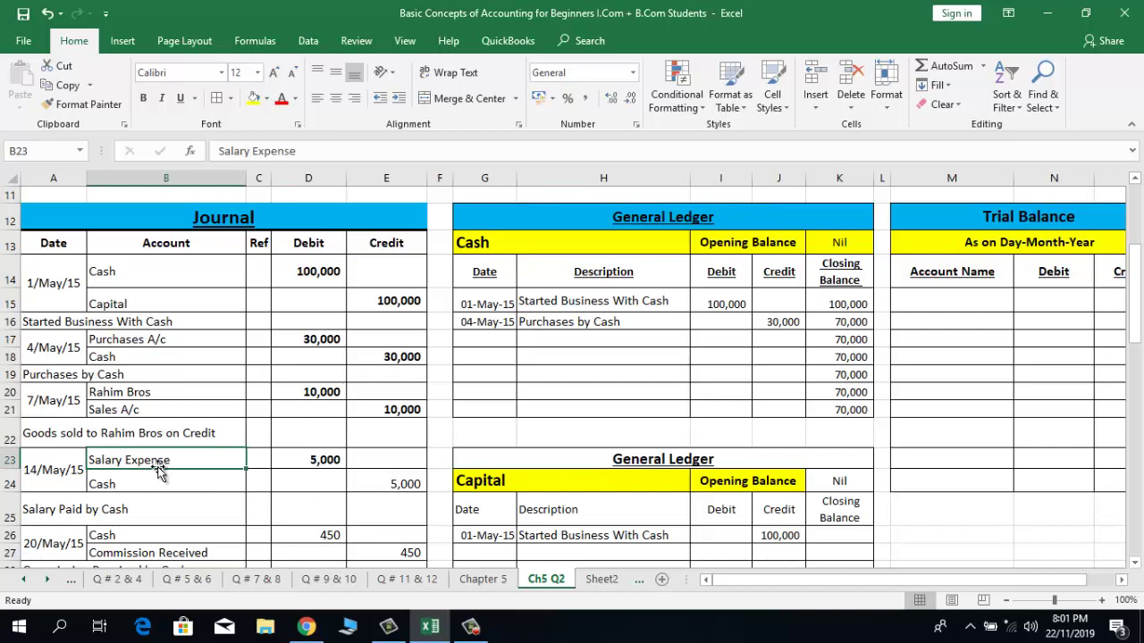
key(Right)
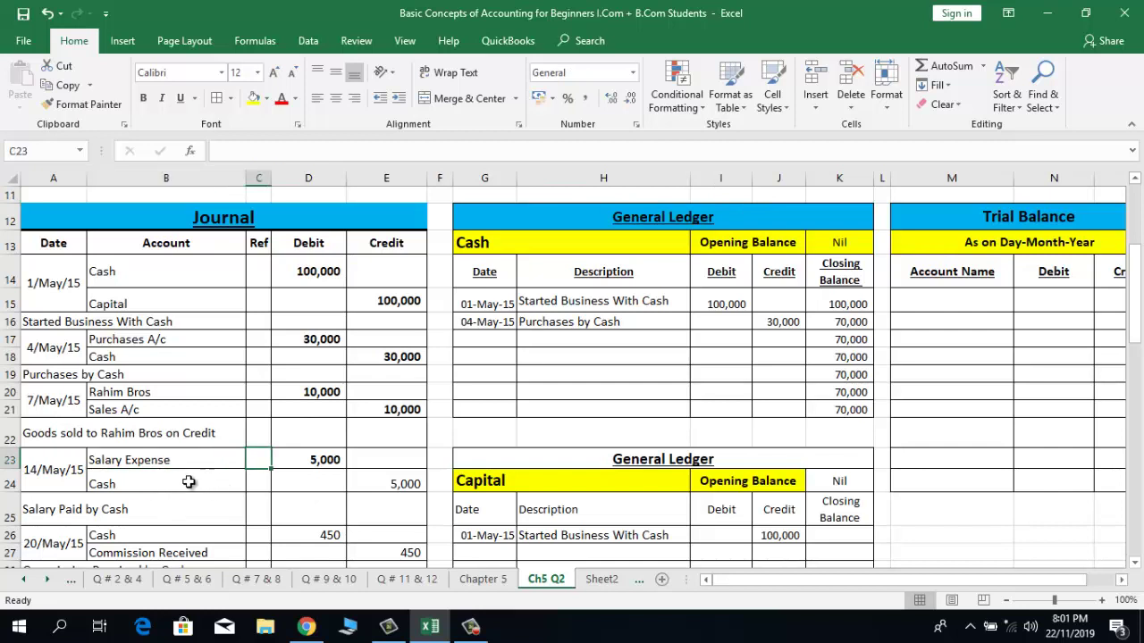
Step: Enter the salary payment's date, 14/05/2015, in the first empty row of the Cash ledger
click(189, 483)
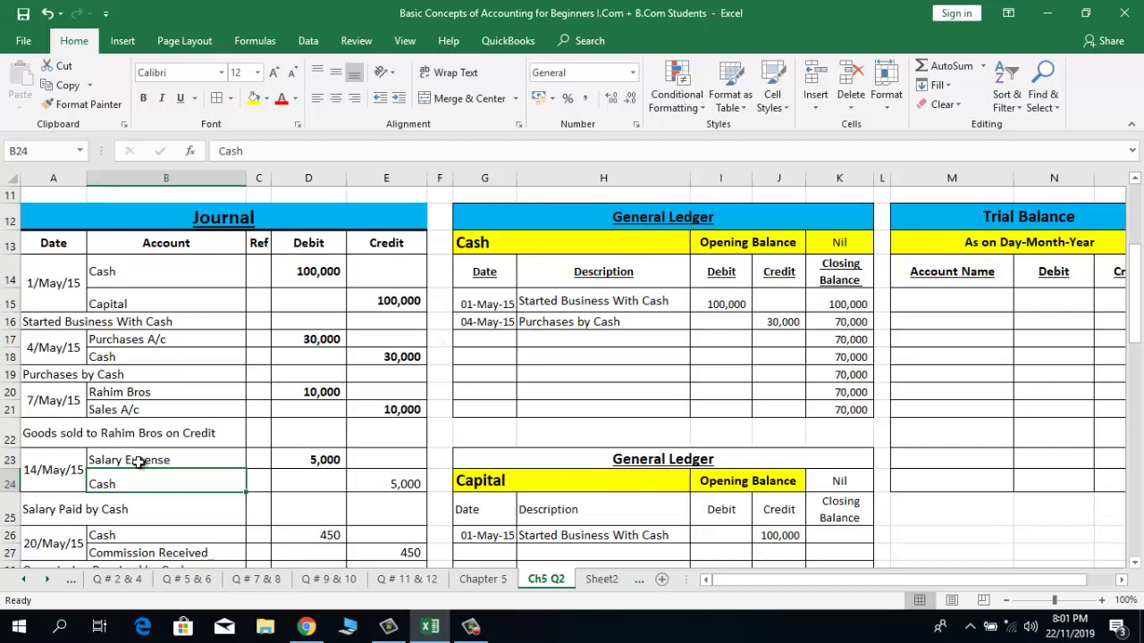
click(485, 344)
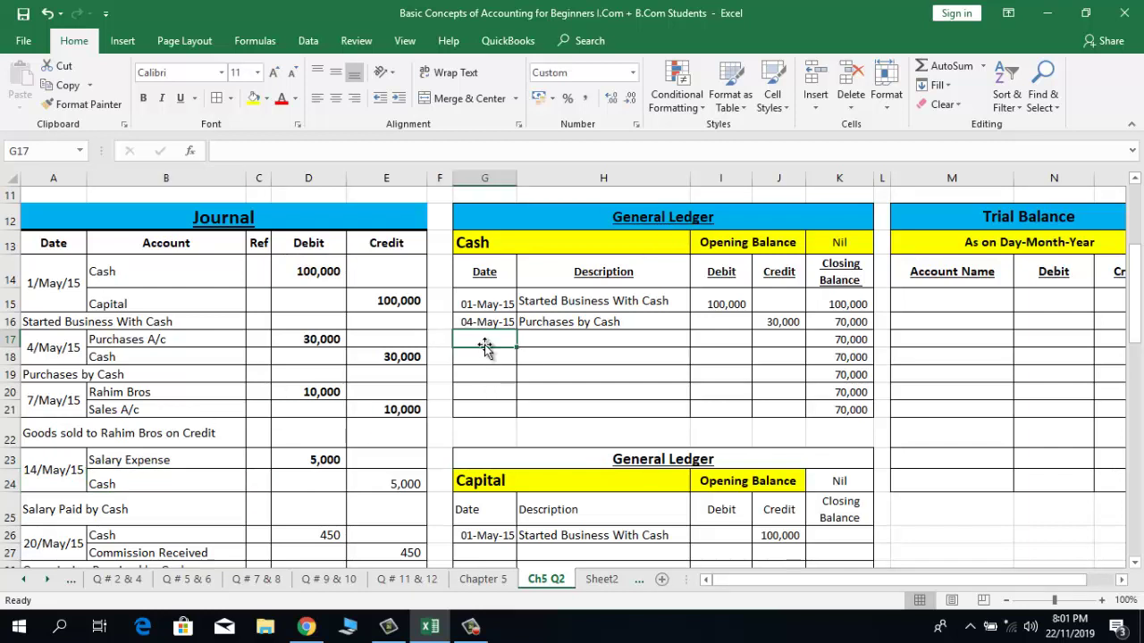
click(45, 408)
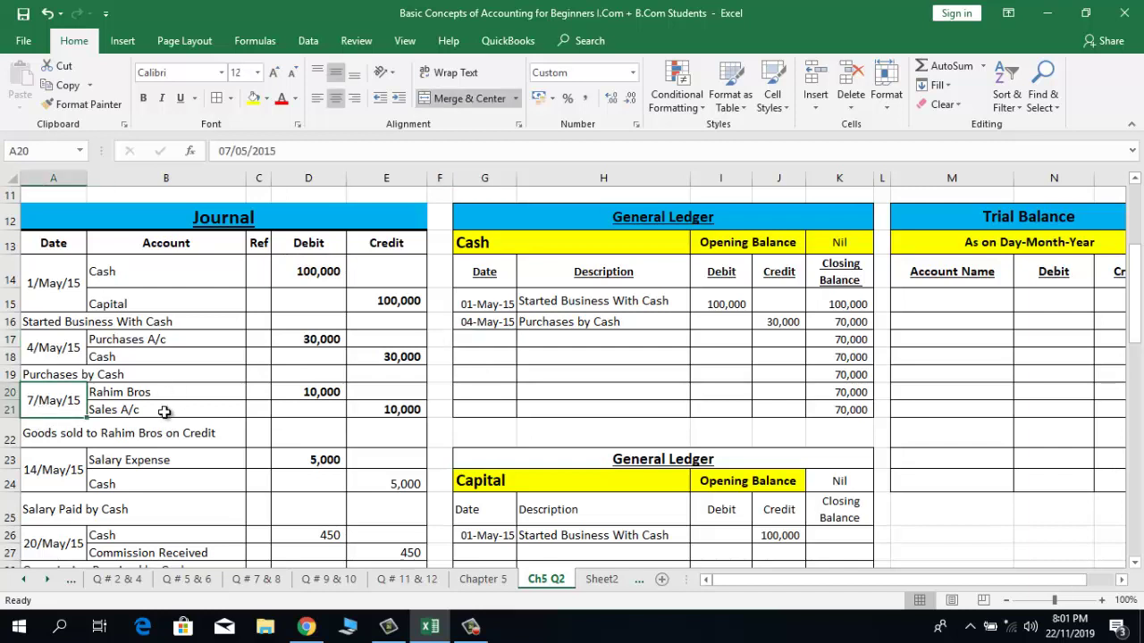
click(37, 473)
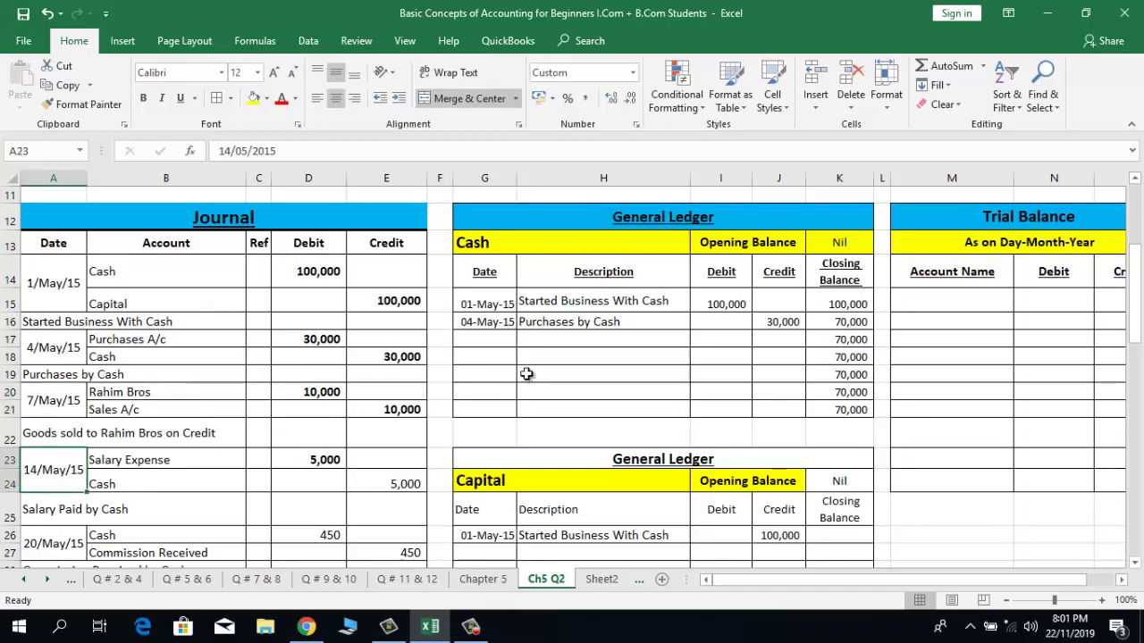
double_click(497, 335)
text(04/05/2015)
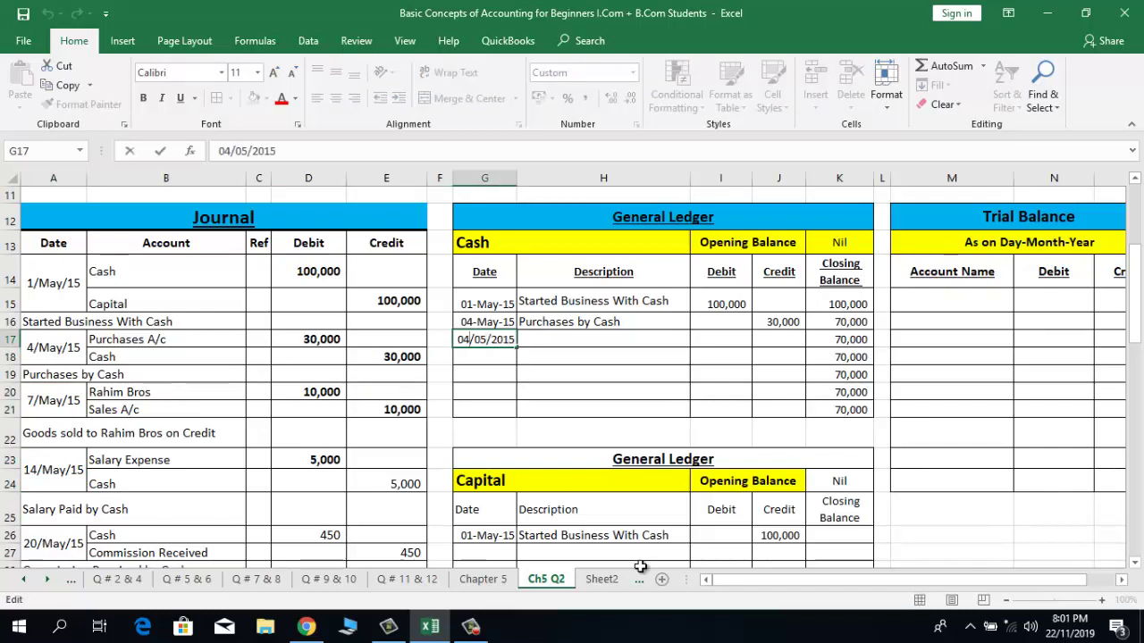
key(BackSpace)
key(BackSpace)
text(14)
key(Return)
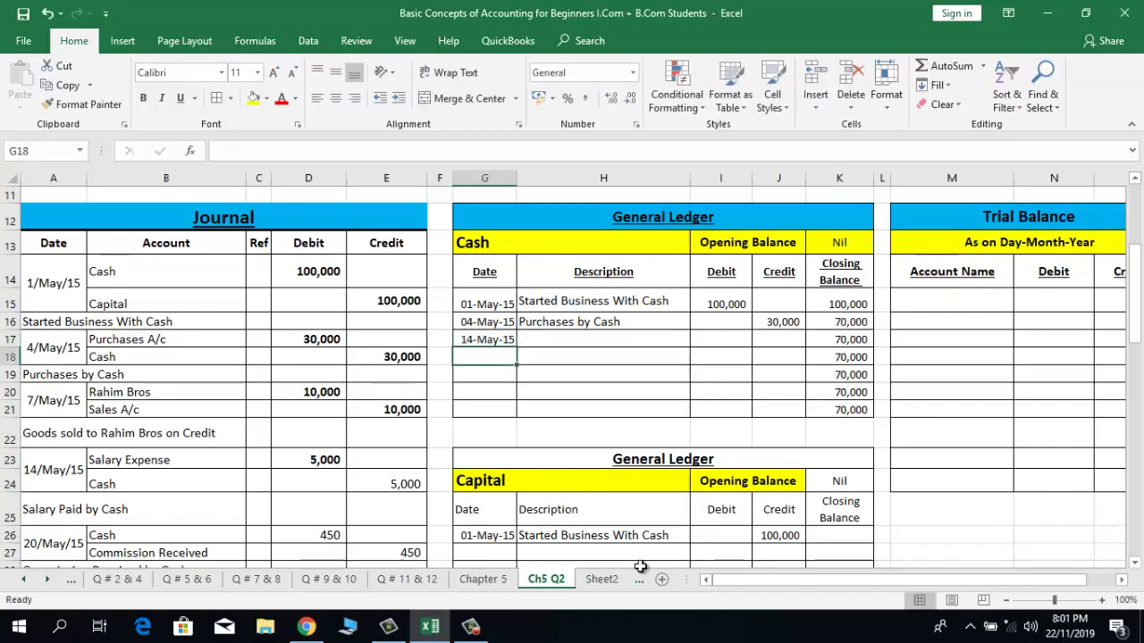
Step: Copy the journal narration "Salary Paid by Cash" into the description of the Cash ledger's 14-May-15 row
click(138, 511)
key(Left)
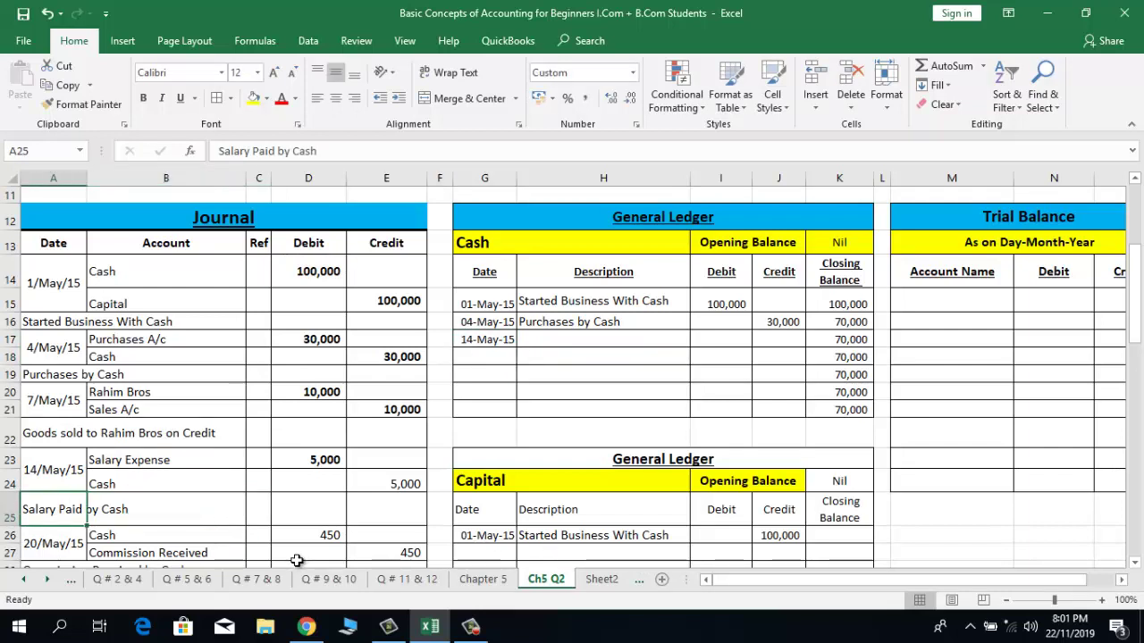
key(ctrl+c)
key(Right)
key(Right)
key(Right)
key(Right)
key(Right)
key(Right)
key(Right)
key(Up)
key(Up)
key(Up)
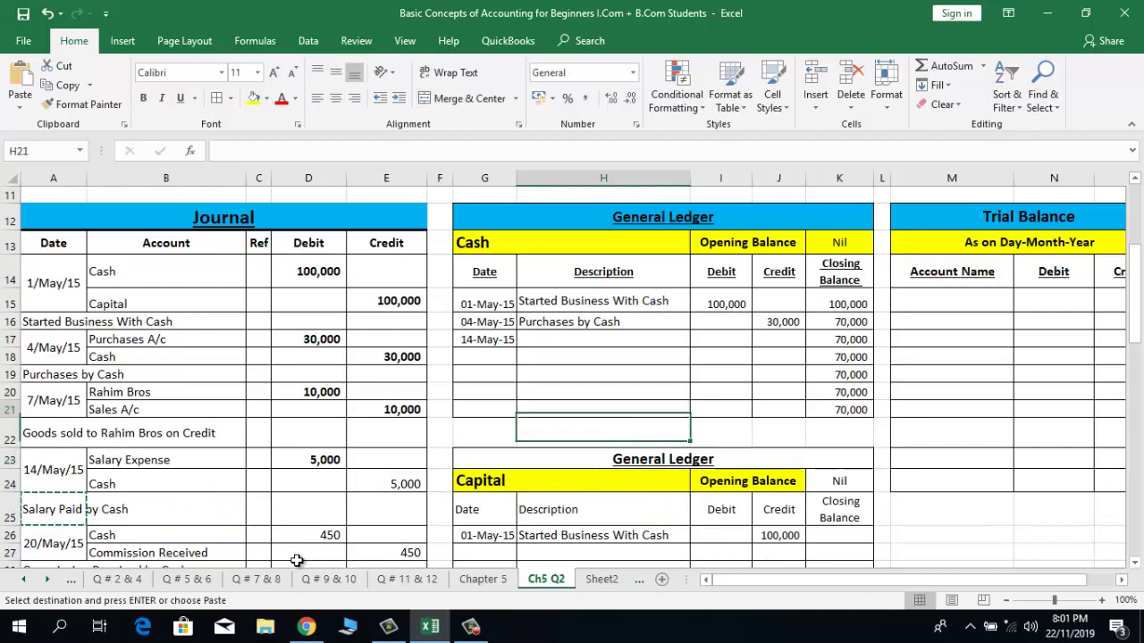
key(Up)
key(Up)
key(Up)
key(Up)
key(Up)
key(Return)
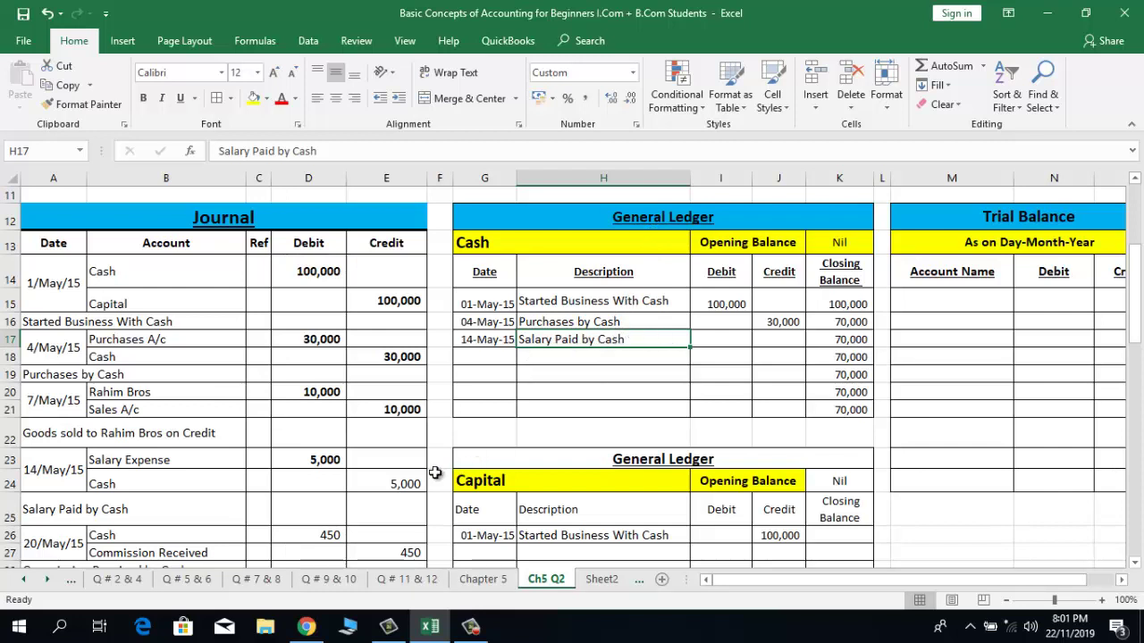
Step: Bold the journal's 5,000 Cash credit for 14/May/15 and enter 5000 as the credit in the Cash ledger's 14-May-15 row
click(392, 484)
key(ctrl+b)
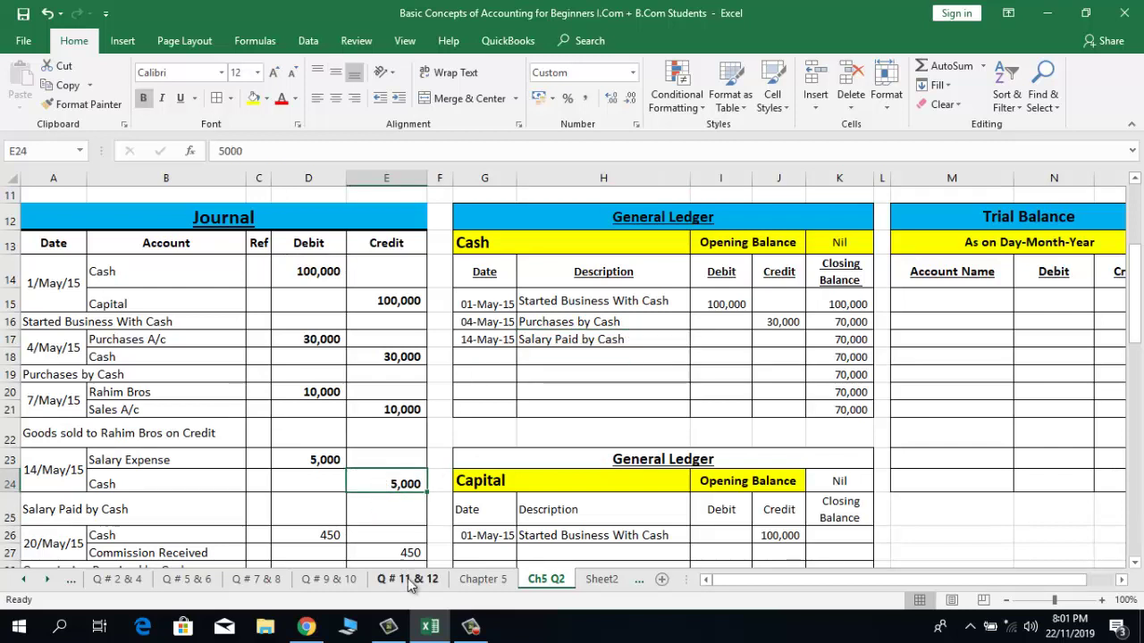
click(779, 344)
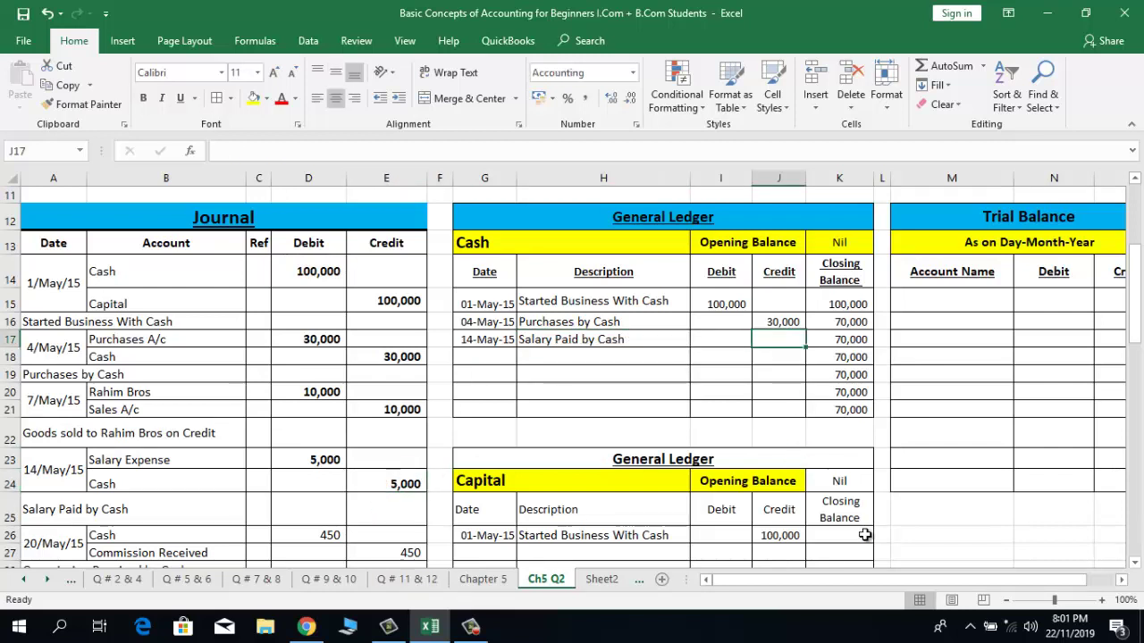
text(5000)
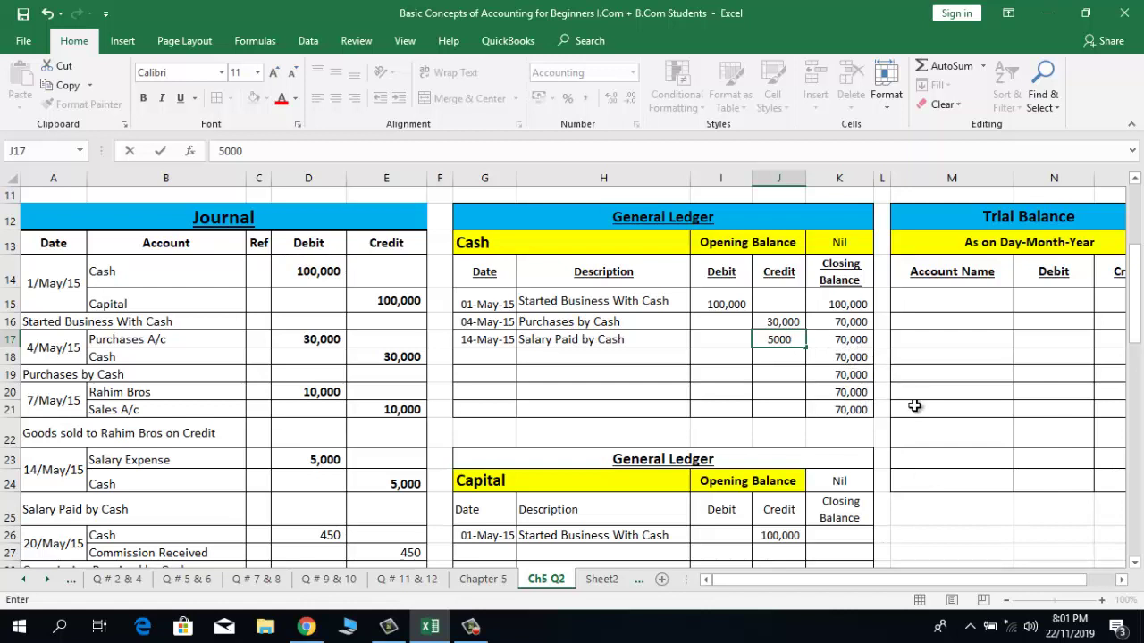
key(Return)
key(Left)
key(Left)
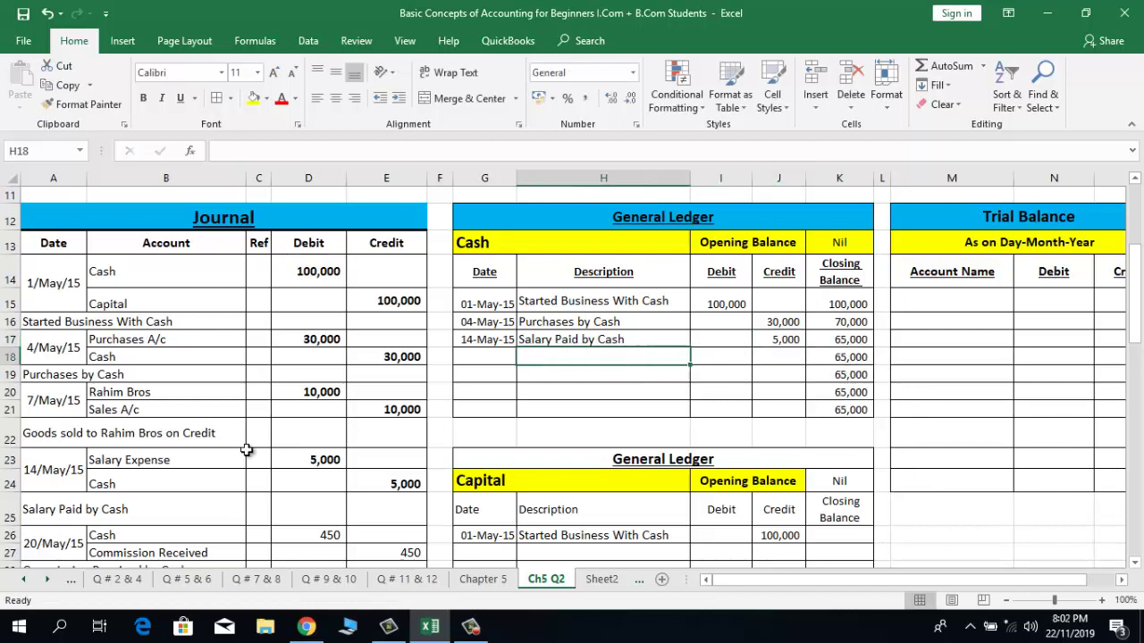
Step: Examine the journal entries from 14/May/15 onward and review the dates, descriptions and amounts already posted in the Cash ledger
click(214, 474)
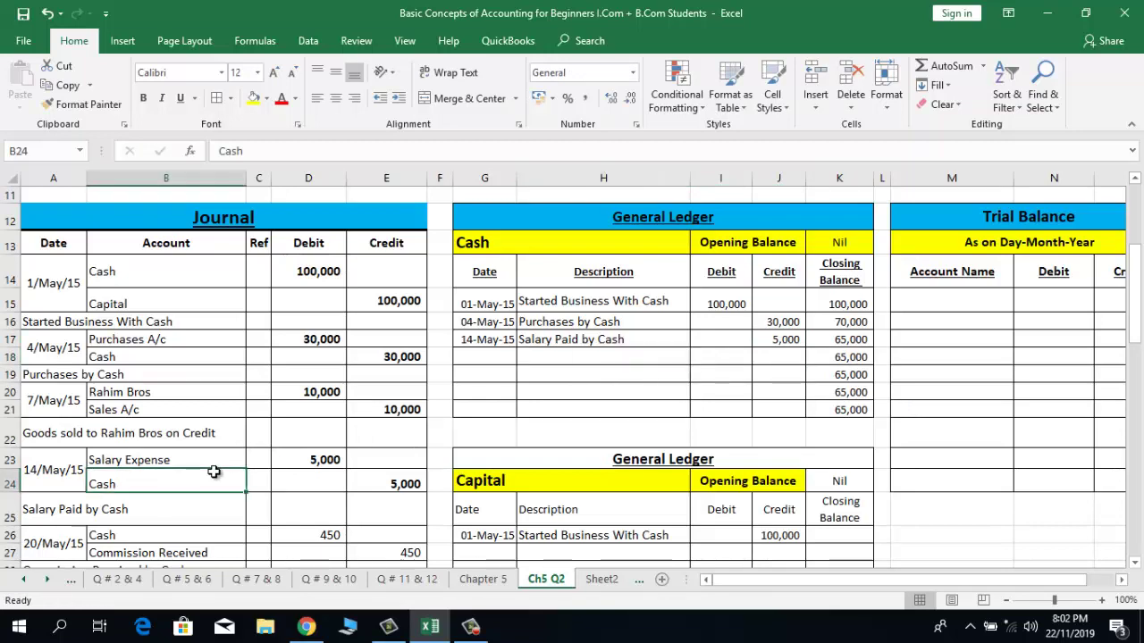
key(Down)
key(Down)
key(Down)
key(Down)
key(Down)
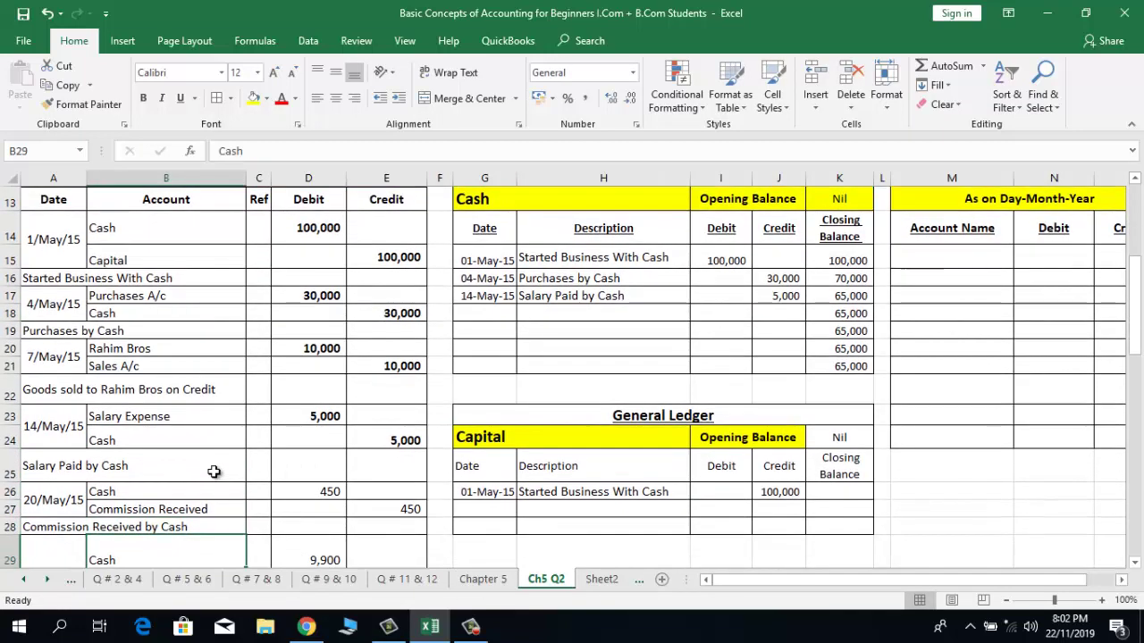
click(509, 279)
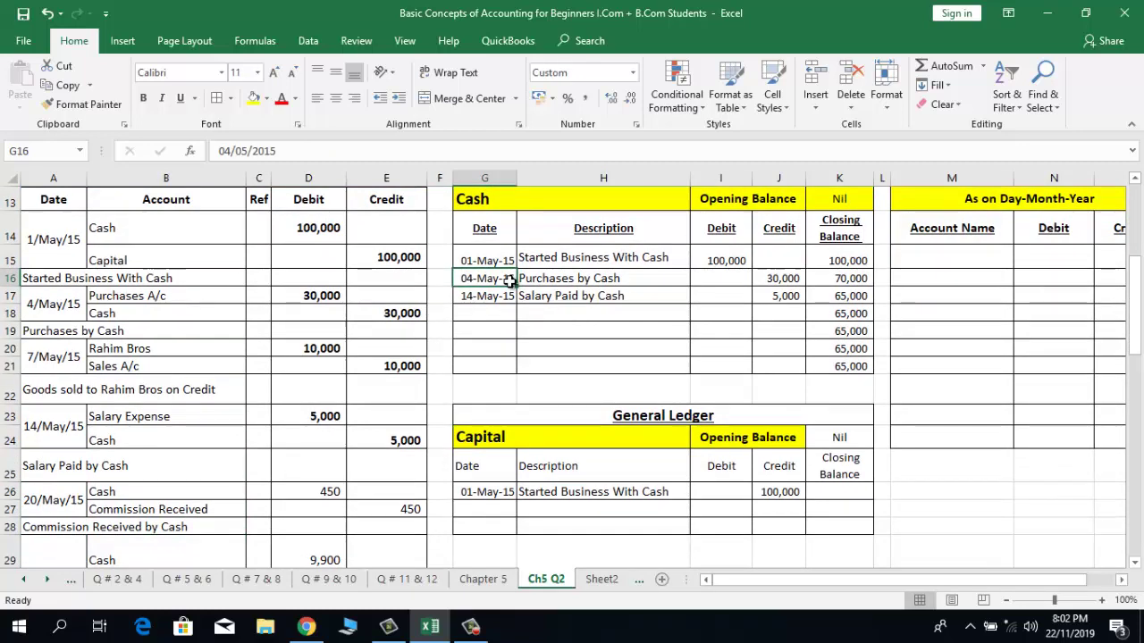
key(Up)
key(Up)
key(Up)
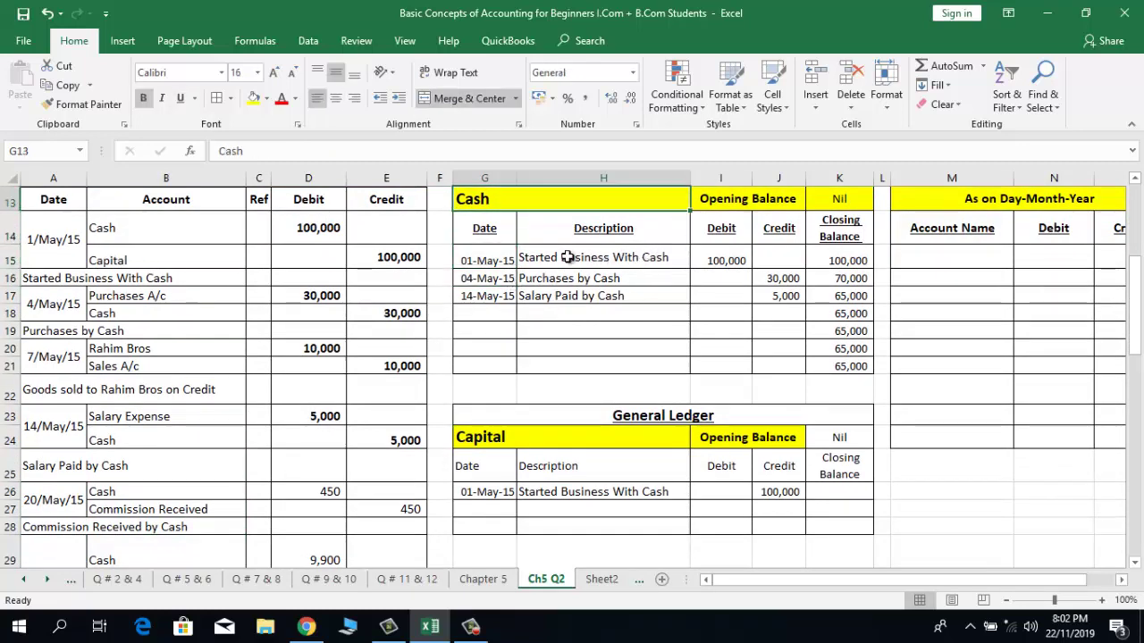
click(544, 257)
click(465, 254)
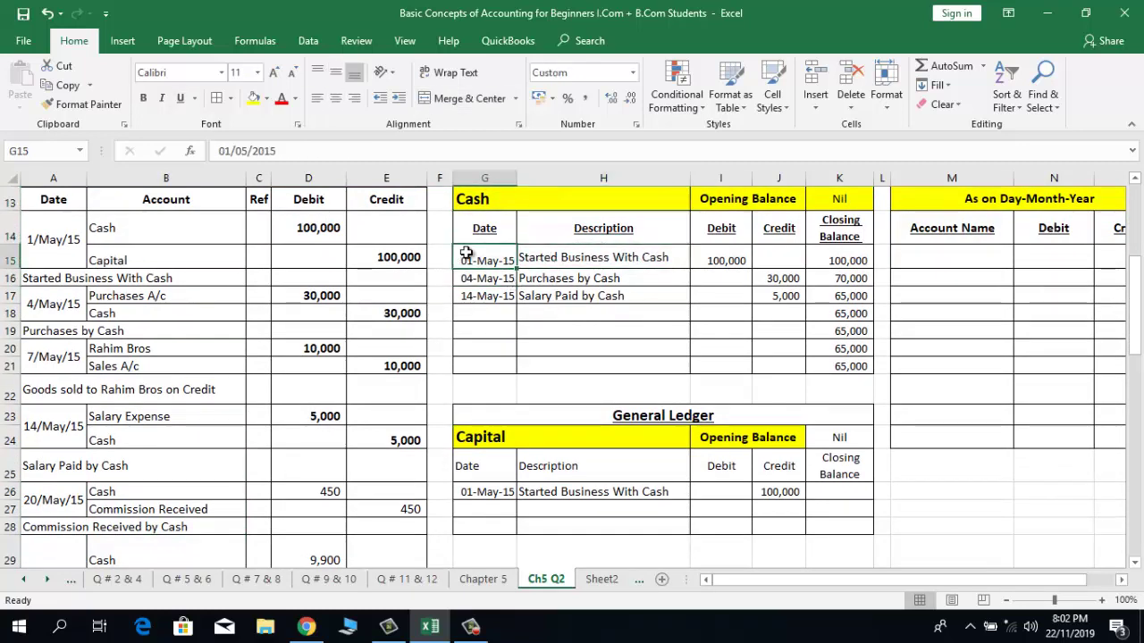
double_click(717, 257)
key(Return)
key(Up)
key(Up)
key(Up)
key(Up)
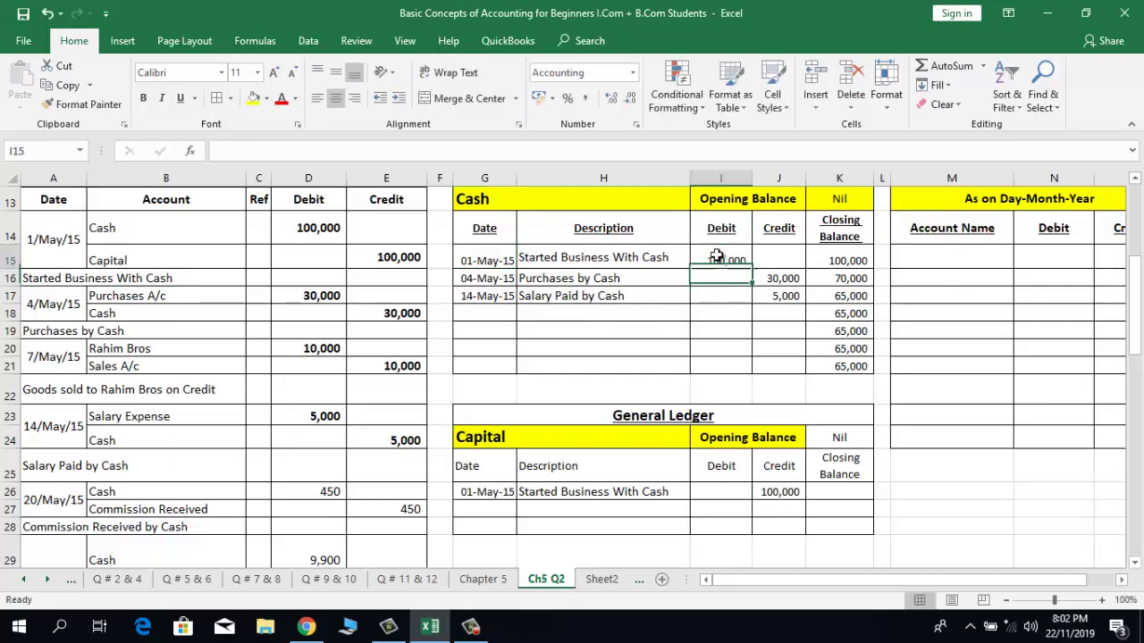
key(Down)
key(Right)
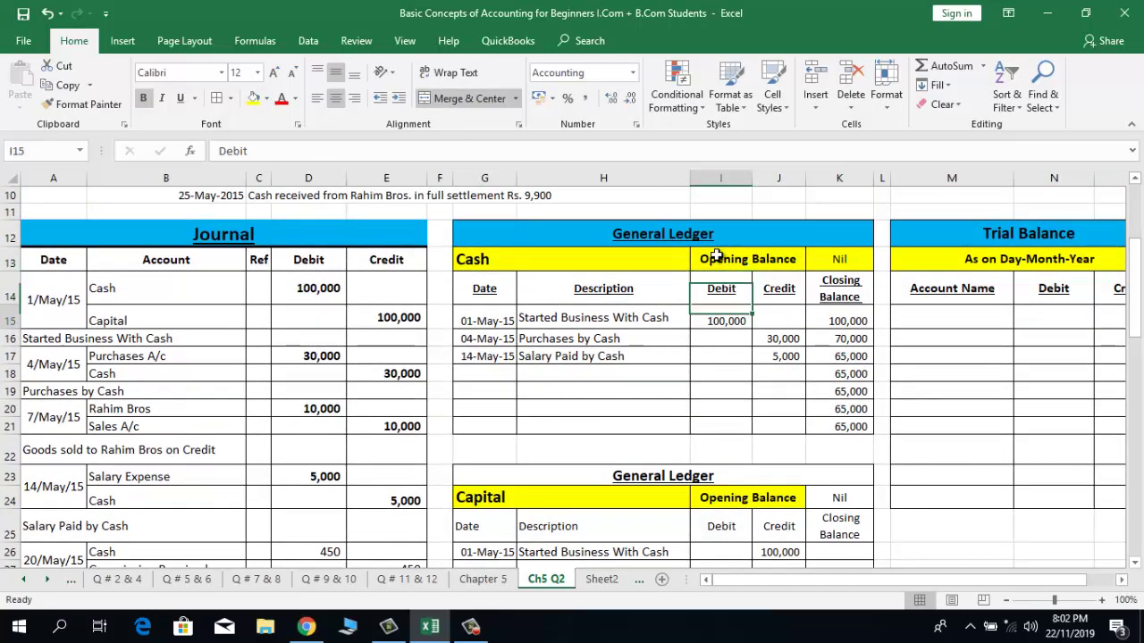
key(Down)
key(Down)
key(Down)
key(Down)
key(Down)
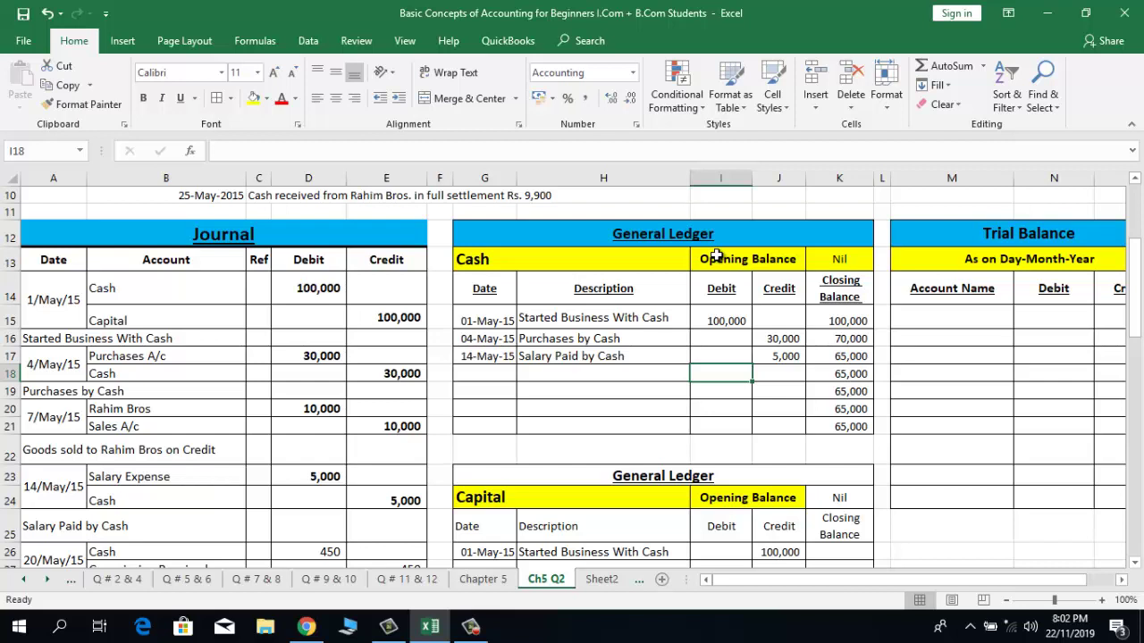
Step: Examine the accounts in the journal's 20/May/15 entry as the next transaction to post to the Cash ledger
key(Left)
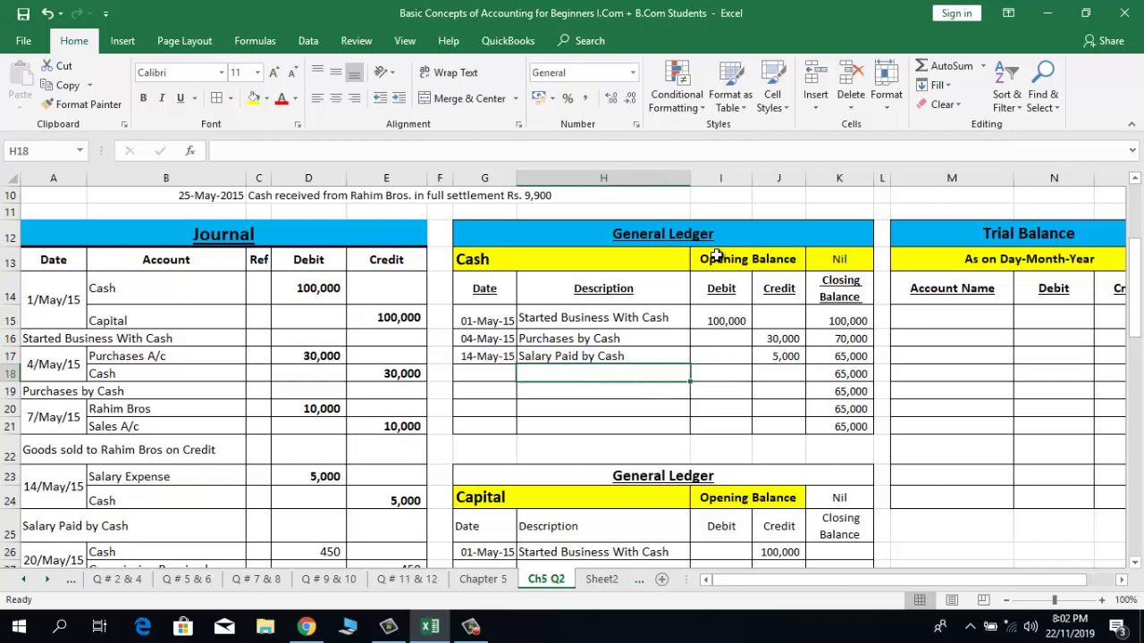
key(Left)
key(Left)
key(Left)
key(Left)
key(Left)
key(Left)
key(Left)
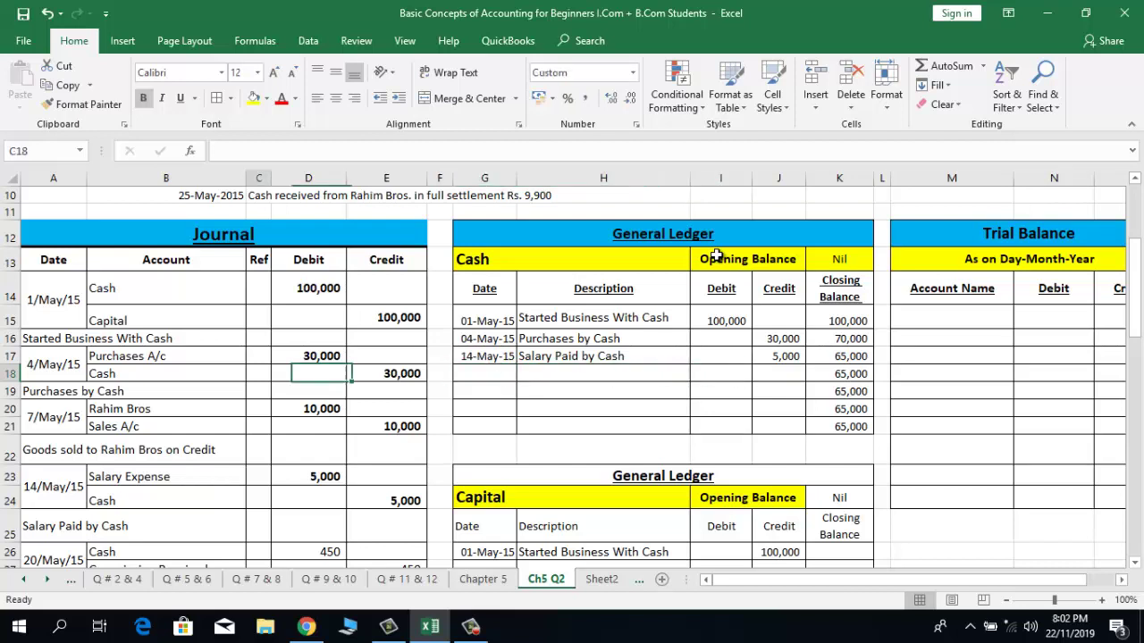
key(Down)
key(Down)
key(Down)
key(Down)
key(Down)
key(Down)
key(Down)
key(Down)
key(Down)
key(Down)
key(Down)
key(Down)
key(Down)
key(Up)
key(Up)
key(Up)
key(Up)
key(Up)
key(Up)
key(Up)
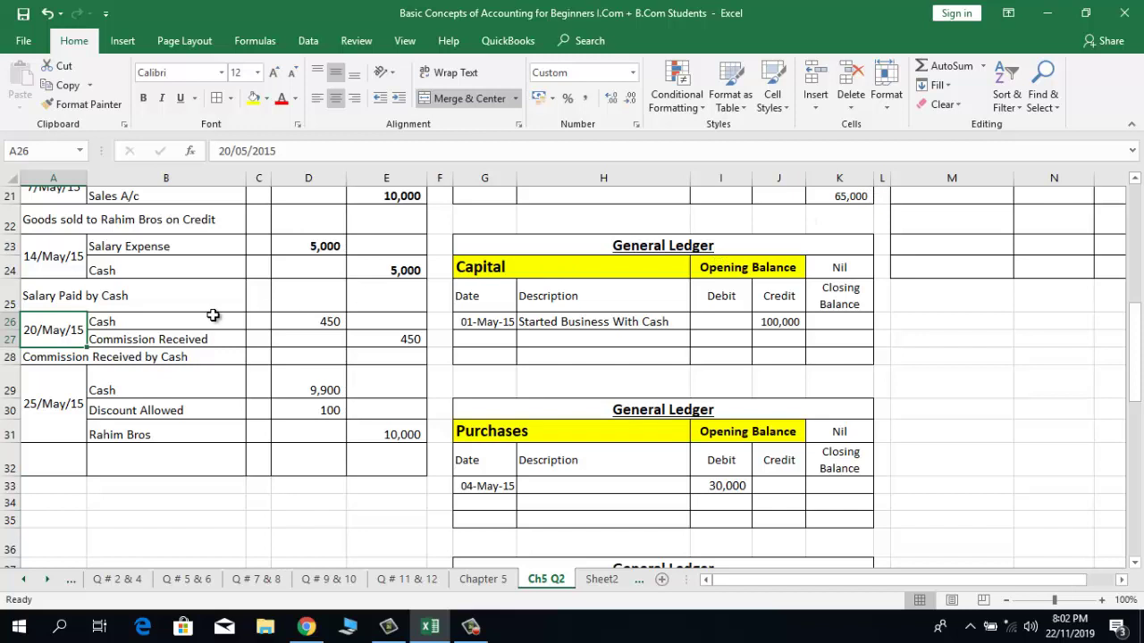
click(166, 324)
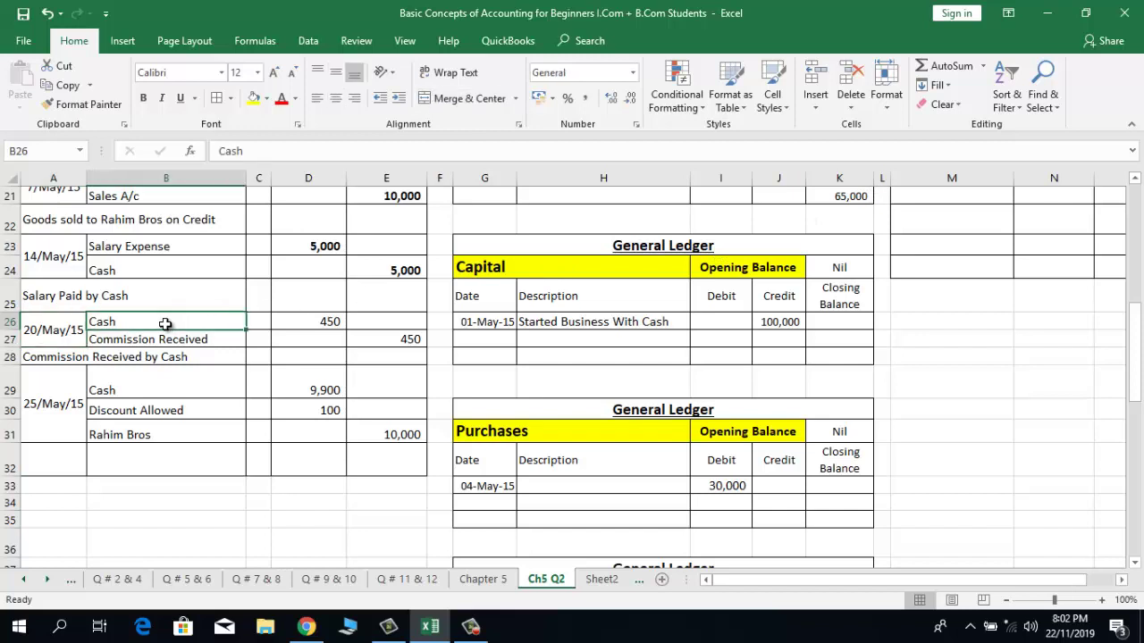
click(185, 343)
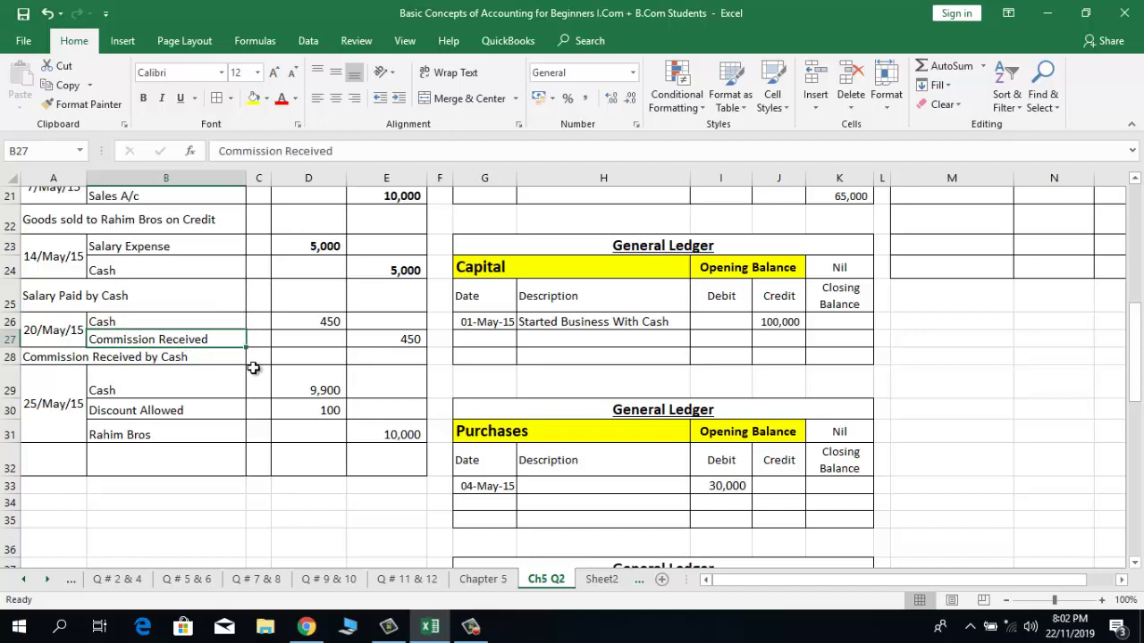
Step: Enter the commission receipt's date, 20/05/2015, in the Cash ledger row below the salary payment
key(Up)
key(Up)
key(Up)
key(Up)
key(Up)
key(Up)
key(Up)
key(Up)
key(Up)
key(Up)
key(Up)
key(Up)
key(Up)
key(Up)
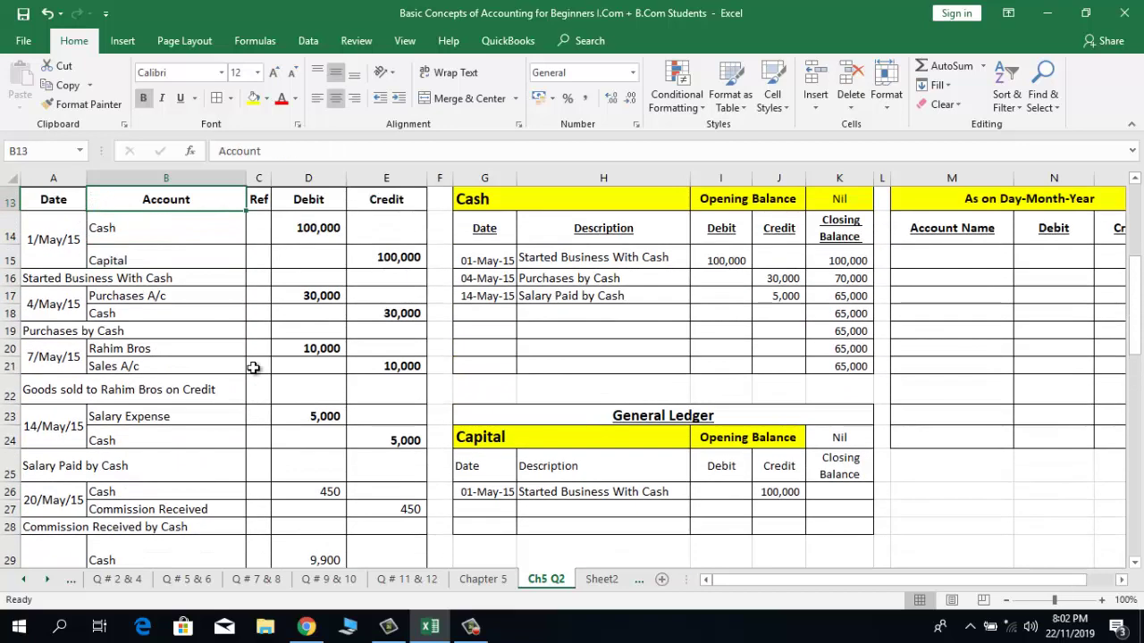
key(Down)
key(Down)
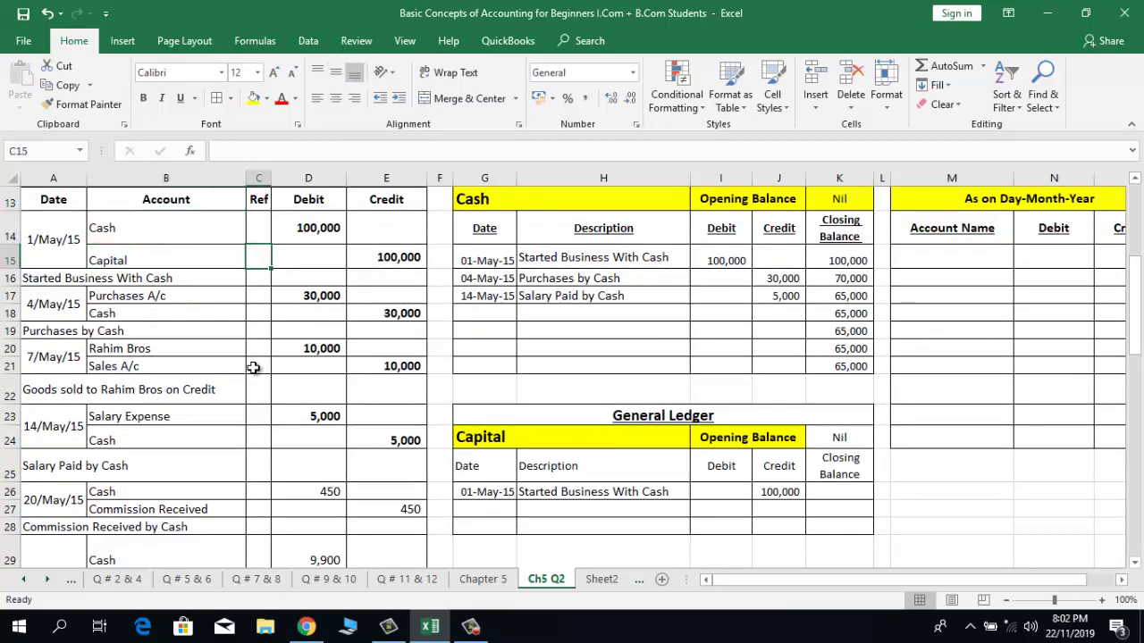
key(Right)
key(Right)
key(Right)
key(Right)
key(Down)
key(Down)
key(Right)
key(Down)
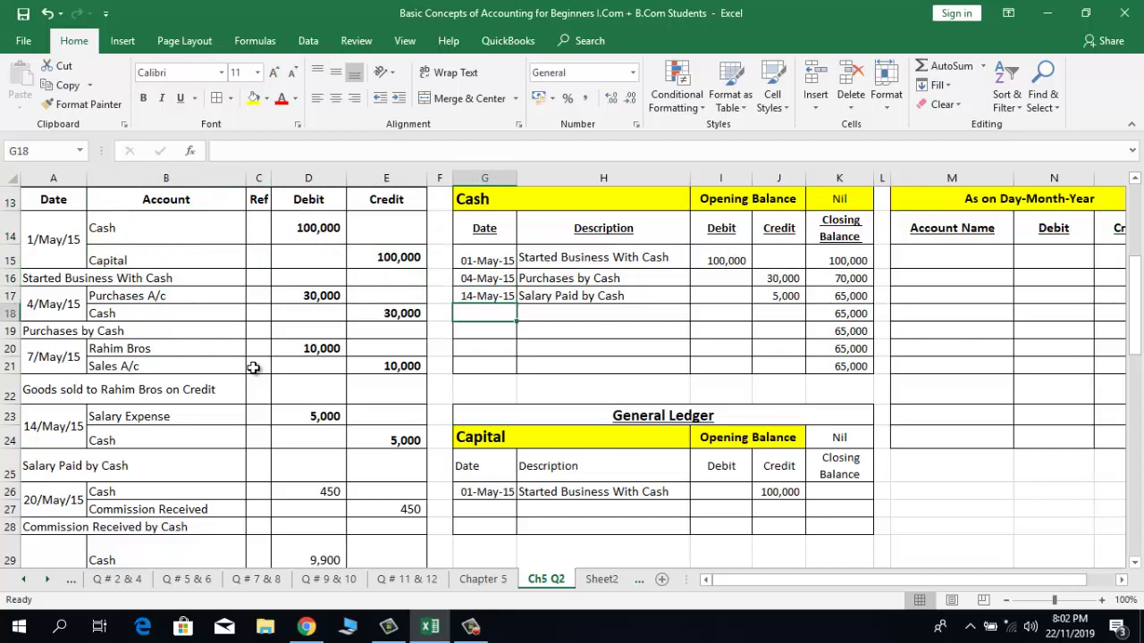
key(ctrl+apostrophe)
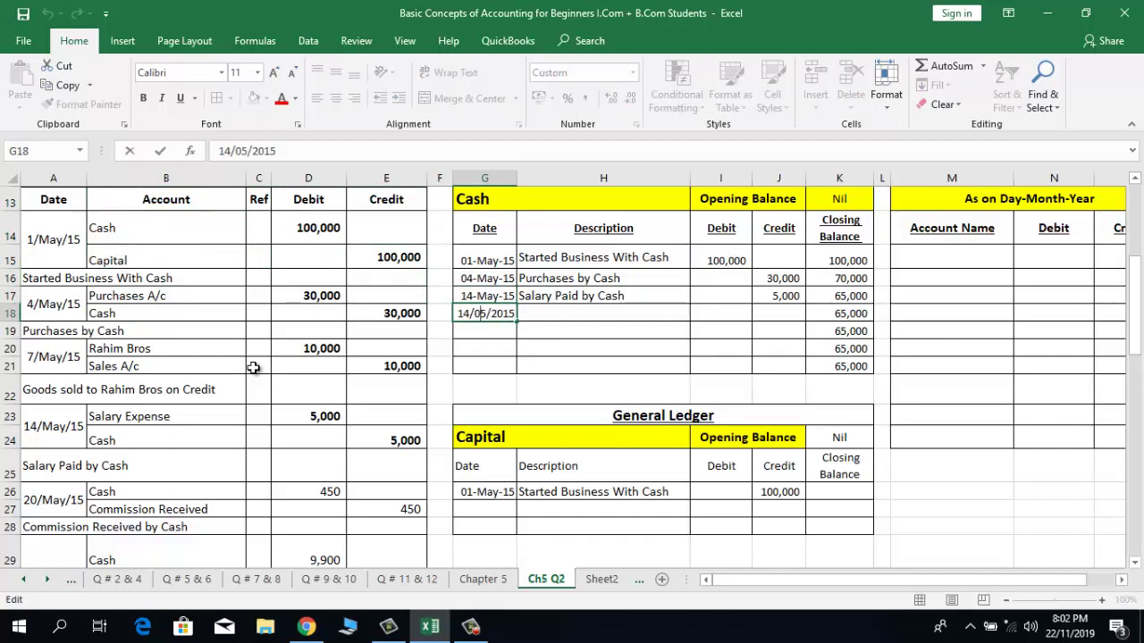
key(BackSpace)
key(BackSpace)
text(20)
key(Return)
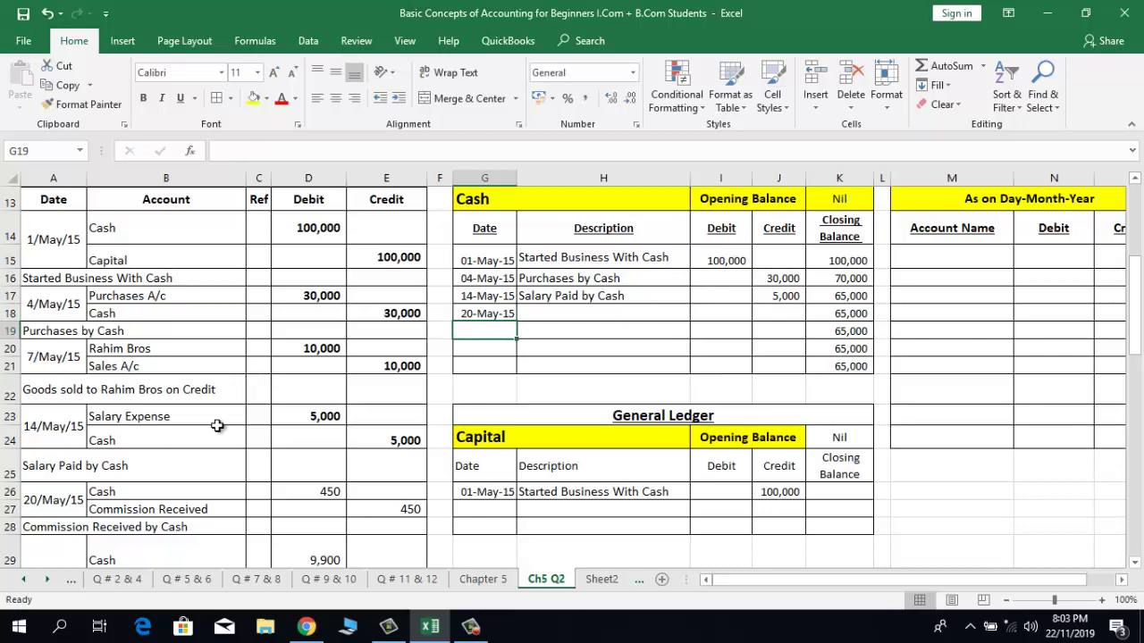
Step: Copy the journal narration "Commission Received by Cash" into the description of the Cash ledger's 20-May-15 row
click(27, 527)
key(Right)
key(Right)
key(Right)
key(Right)
key(Right)
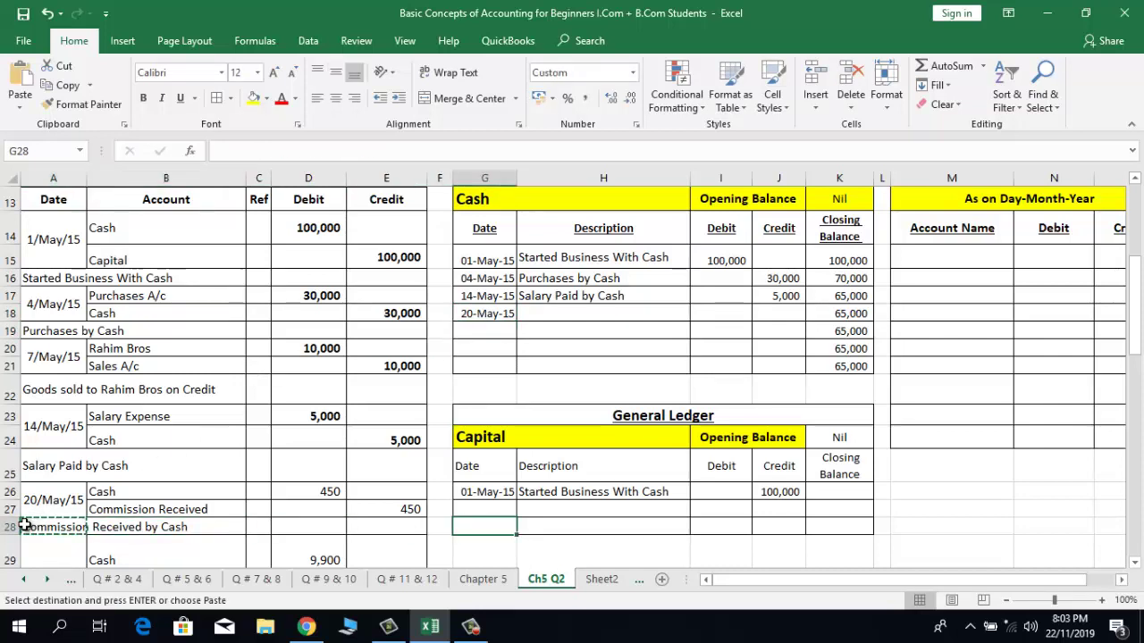
key(Up)
key(Up)
key(Up)
key(Up)
key(Up)
key(Up)
key(Up)
key(Up)
key(Up)
key(Up)
key(Up)
key(Down)
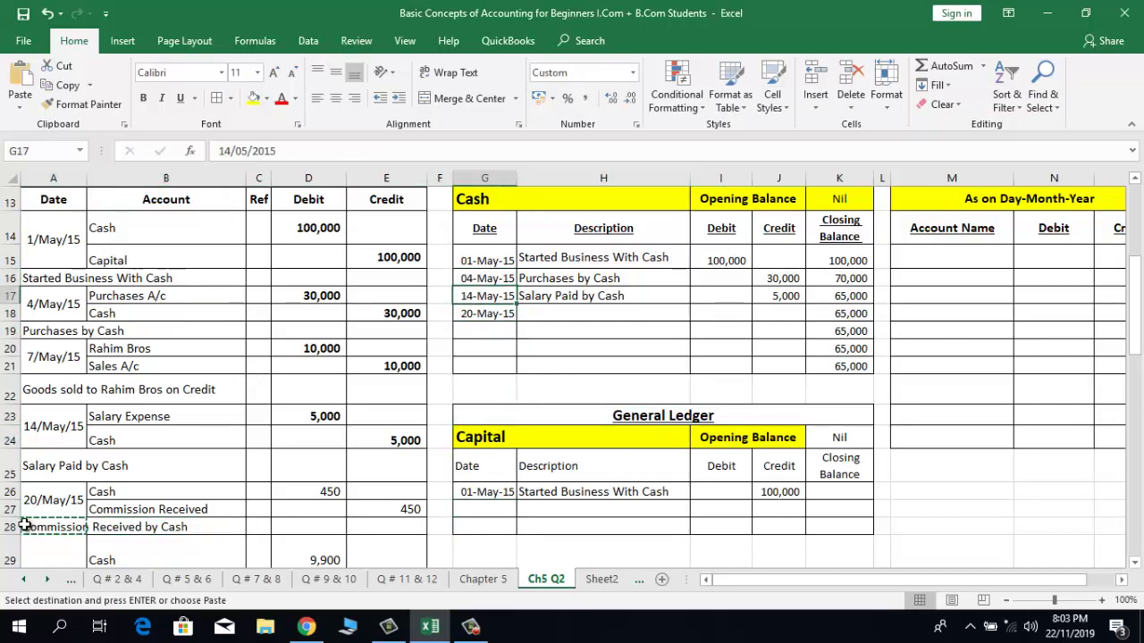
key(Right)
key(Return)
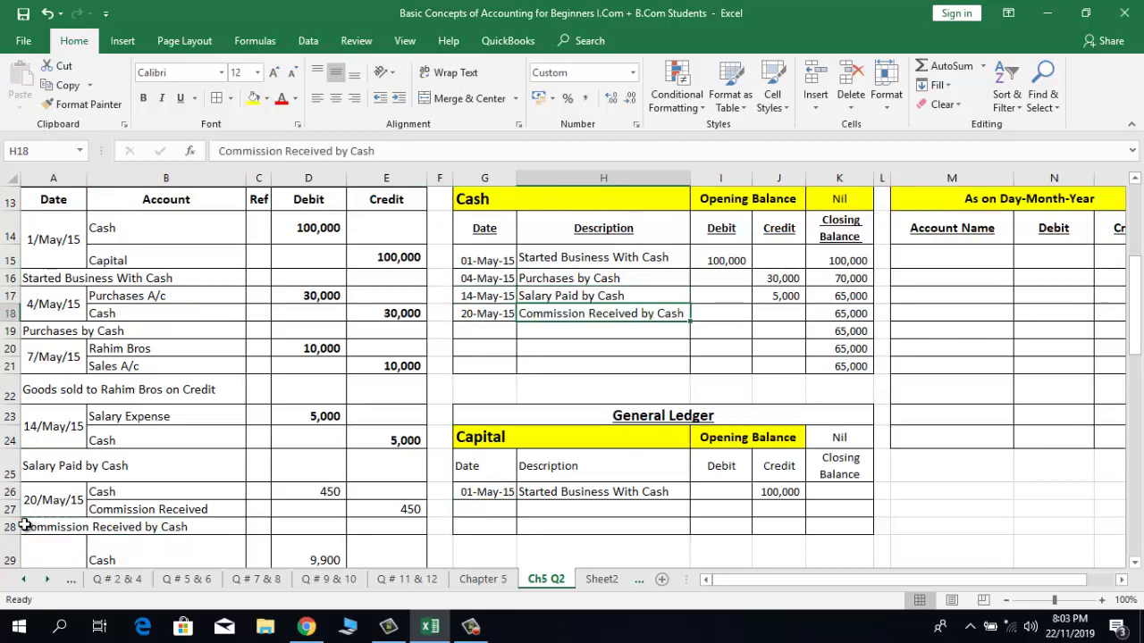
key(Right)
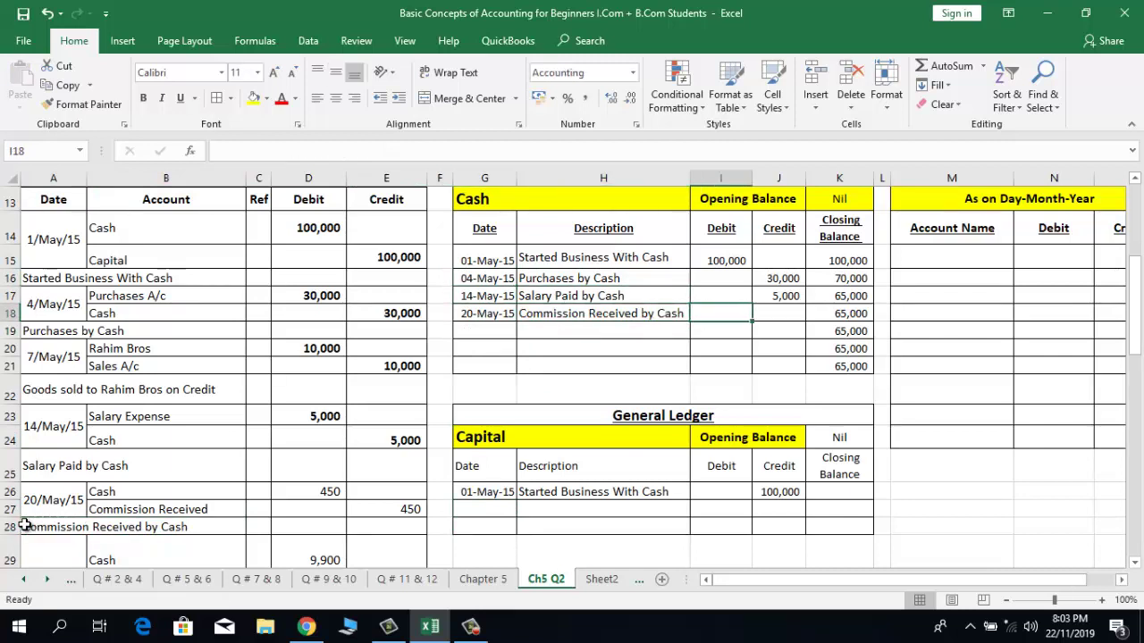
Step: Post 450 as the debit amount of the Cash ledger's 20-May-15 commission row
text(450)
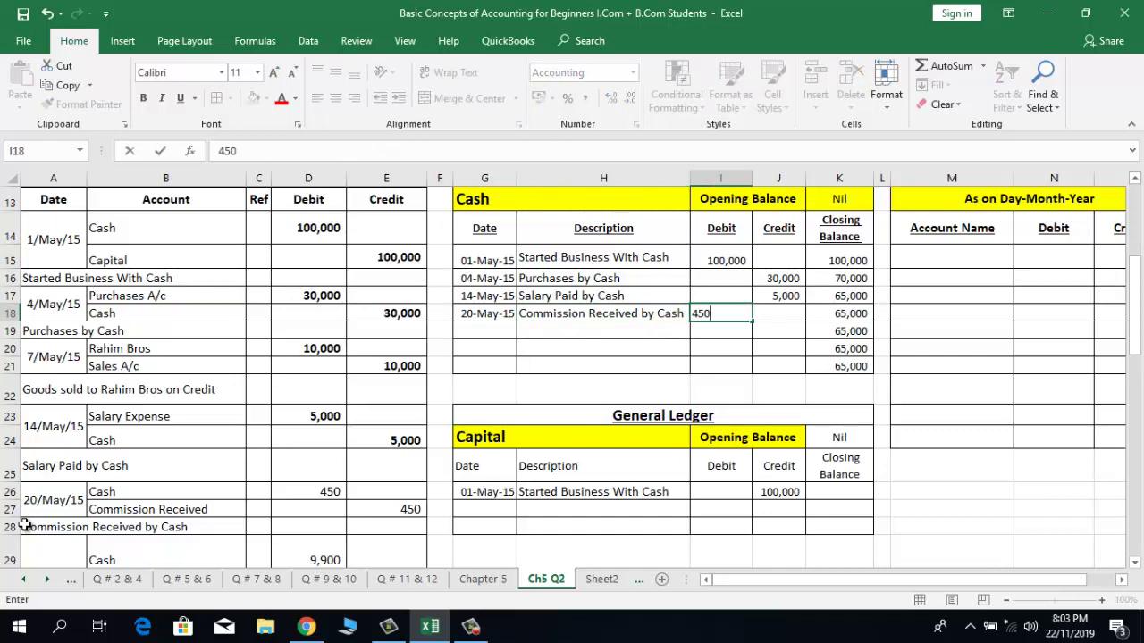
key(Return)
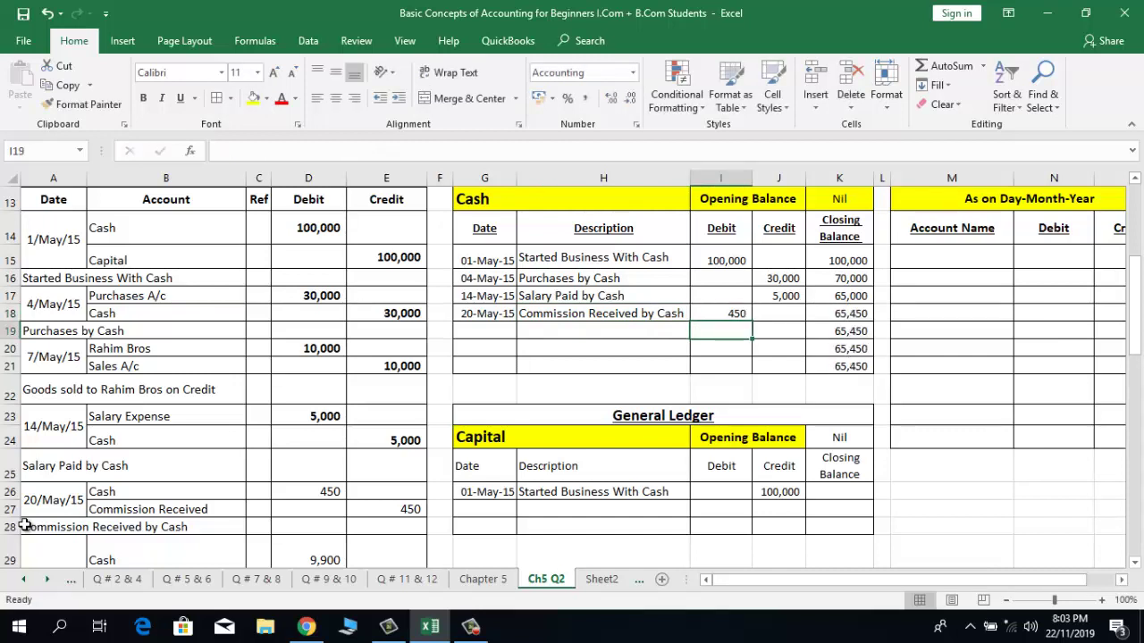
key(Left)
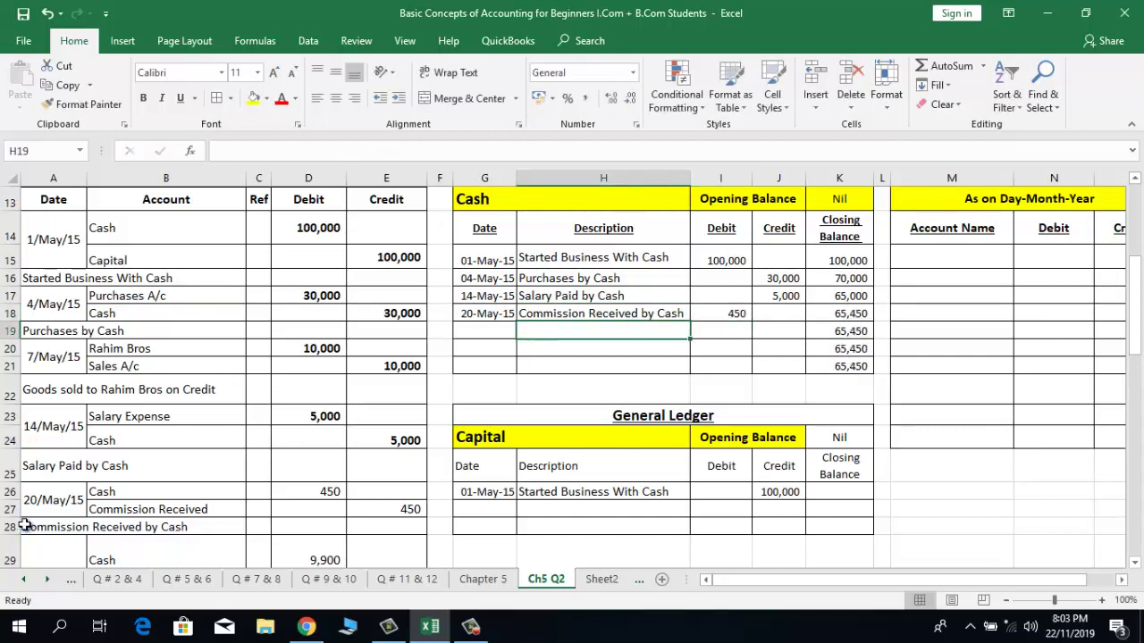
Step: Mark the Cash debit of 450 in the journal's 20/May/15 entry as posted by making it bold
click(310, 487)
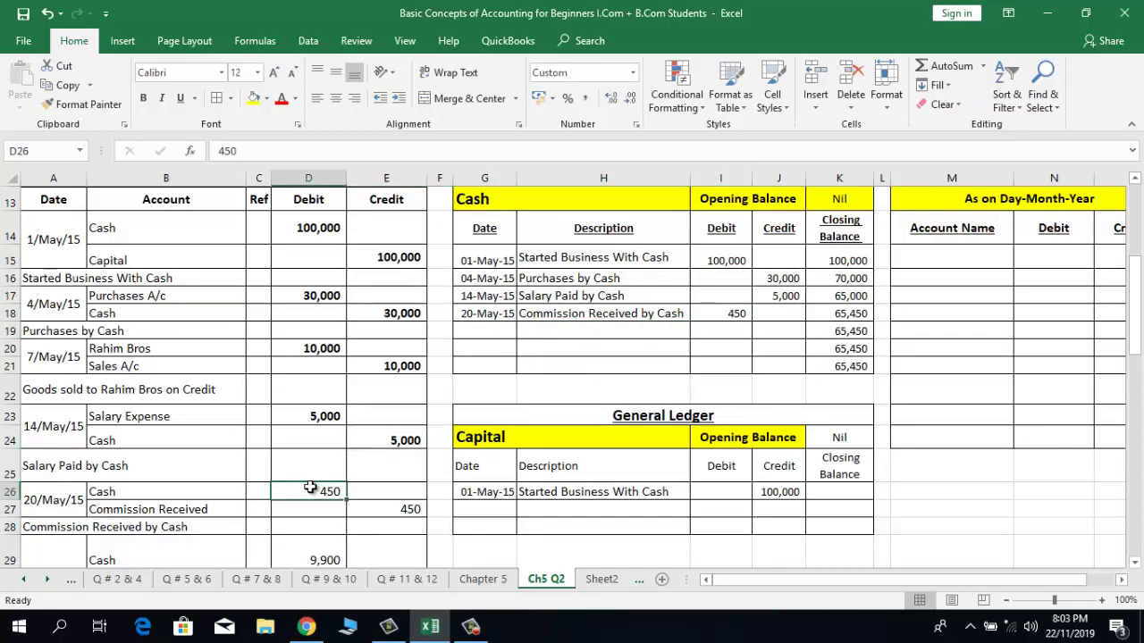
key(ctrl+b)
key(Down)
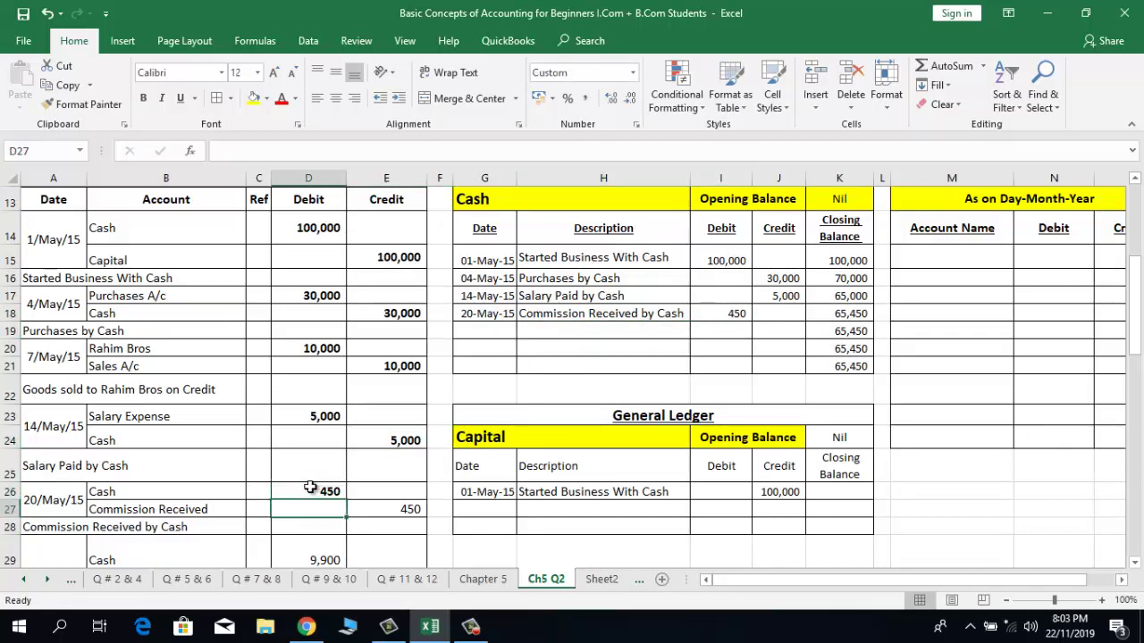
Step: Name the blank general ledger account below Salary Expense "Commission Received"
key(Right)
key(Right)
key(Right)
key(Right)
key(Left)
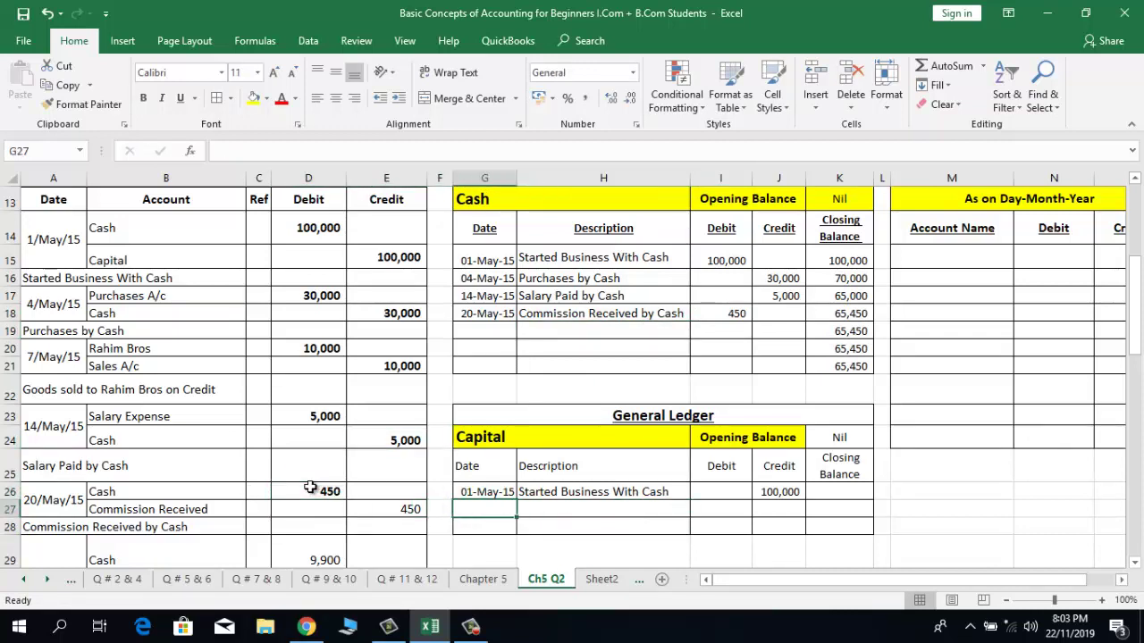
key(Down)
key(Down)
key(Down)
key(Down)
key(Down)
key(Down)
key(Down)
key(Down)
key(Down)
key(Down)
key(Down)
key(Down)
key(Down)
key(Down)
key(Down)
key(Down)
key(Down)
key(Down)
key(Down)
key(Down)
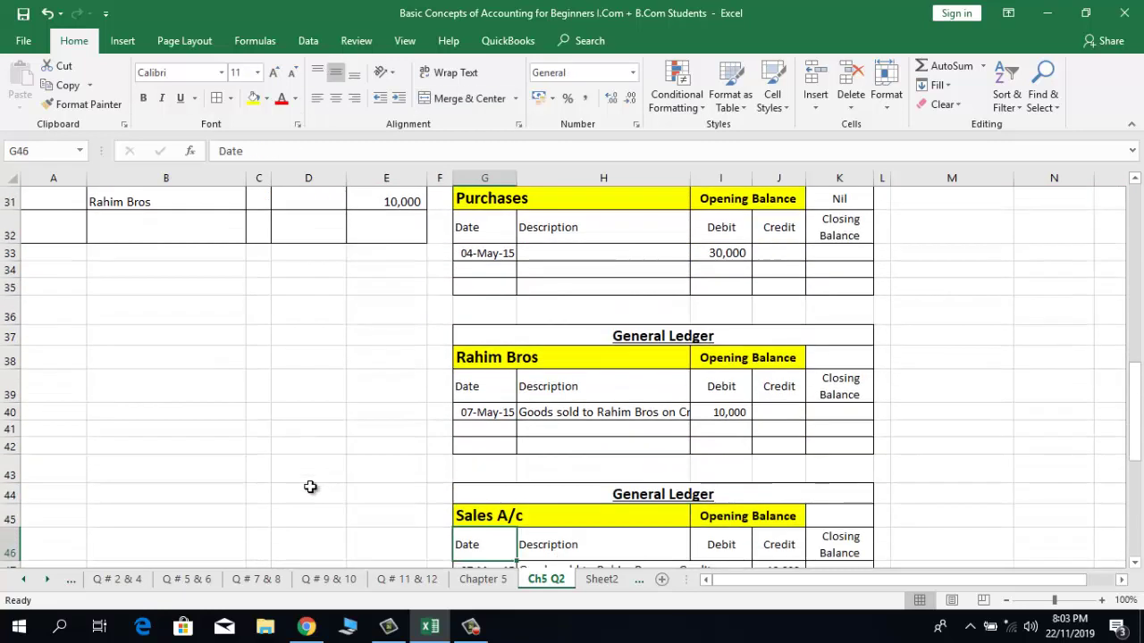
key(Down)
key(Down)
key(Down)
key(Down)
key(Down)
key(Down)
key(Down)
key(Up)
key(Up)
key(Up)
key(Up)
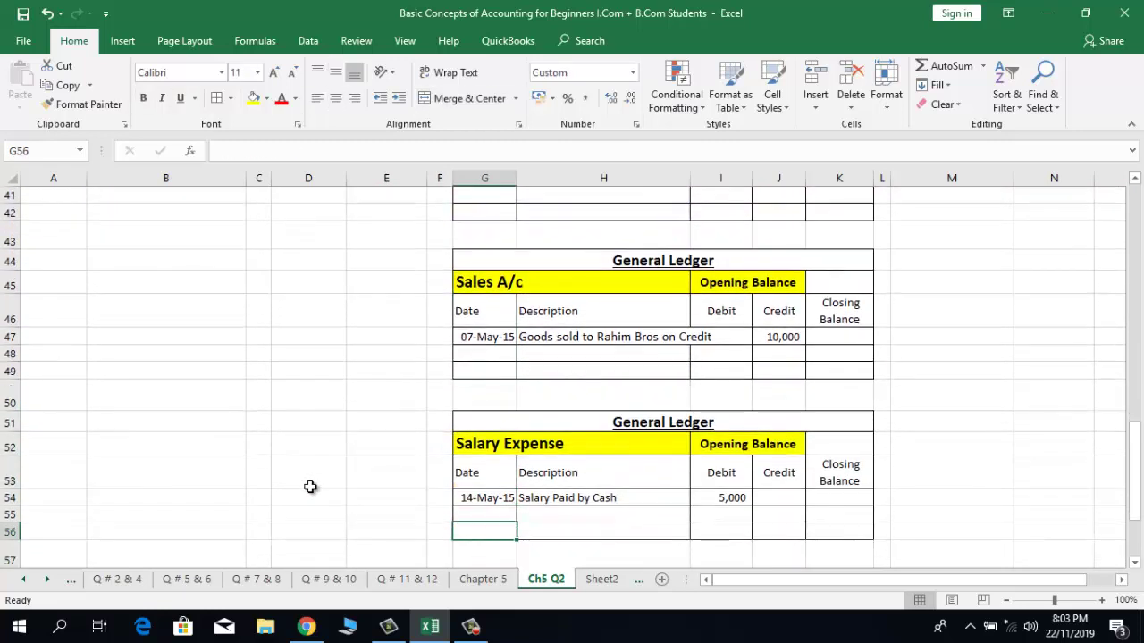
key(Up)
key(Up)
key(Down)
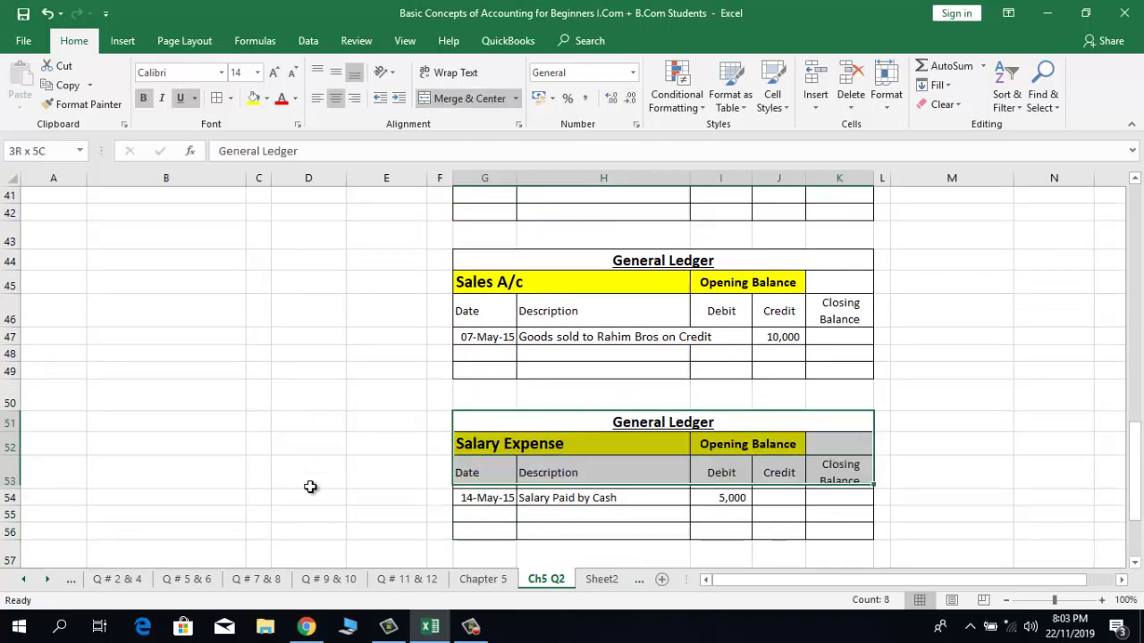
key(Down)
key(Down)
key(Down)
key(Down)
key(Down)
key(Down)
key(Down)
key(Down)
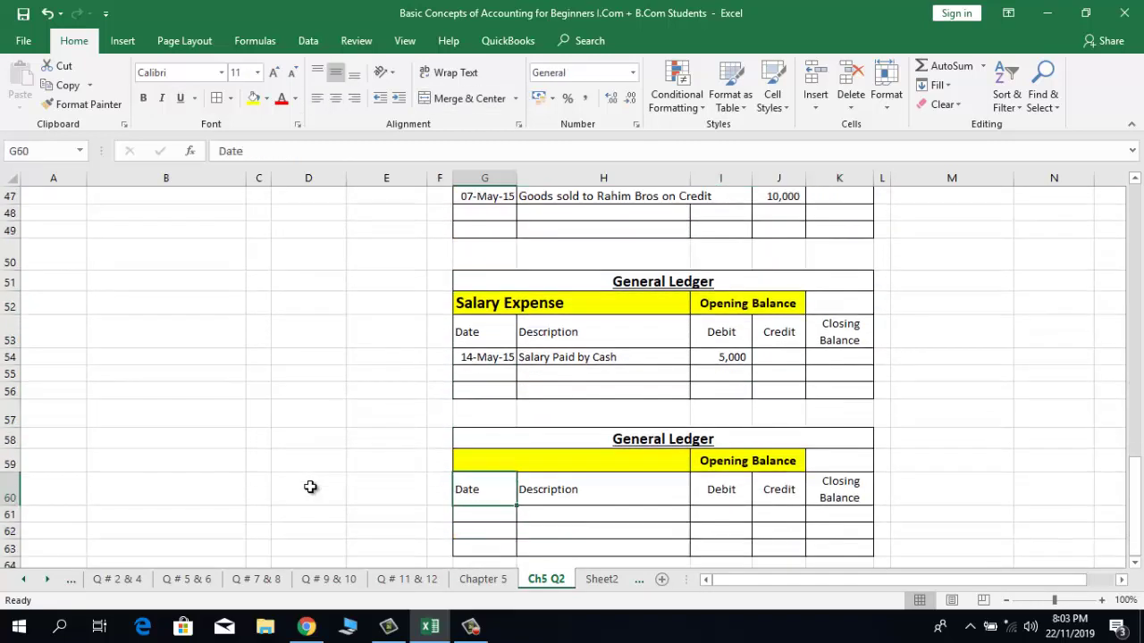
key(Up)
text(Com)
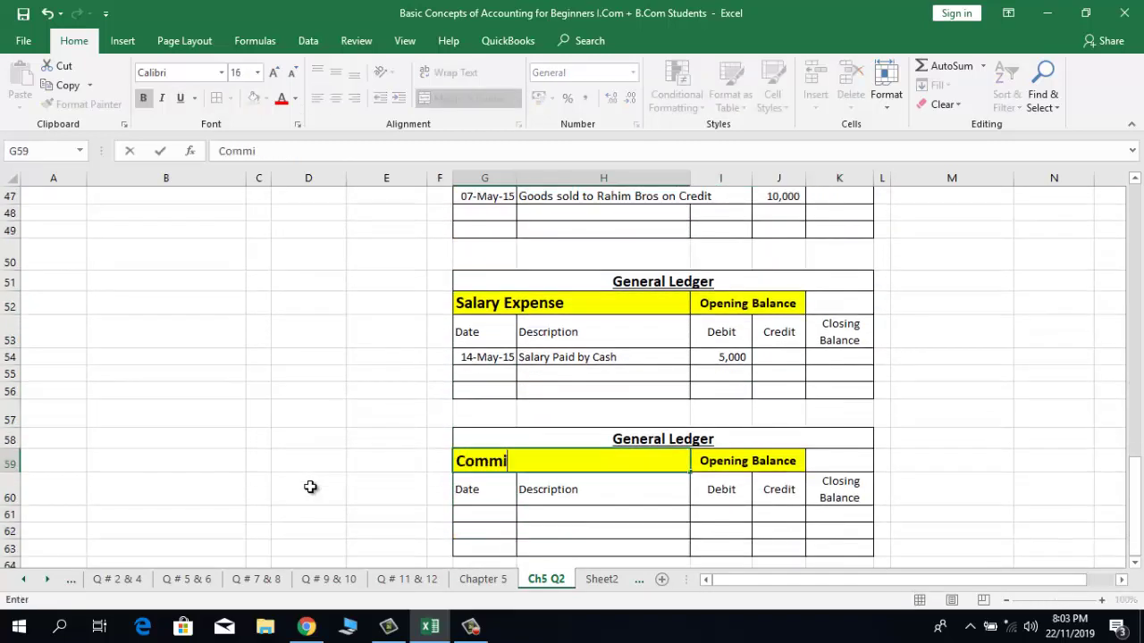
text(mission Rec)
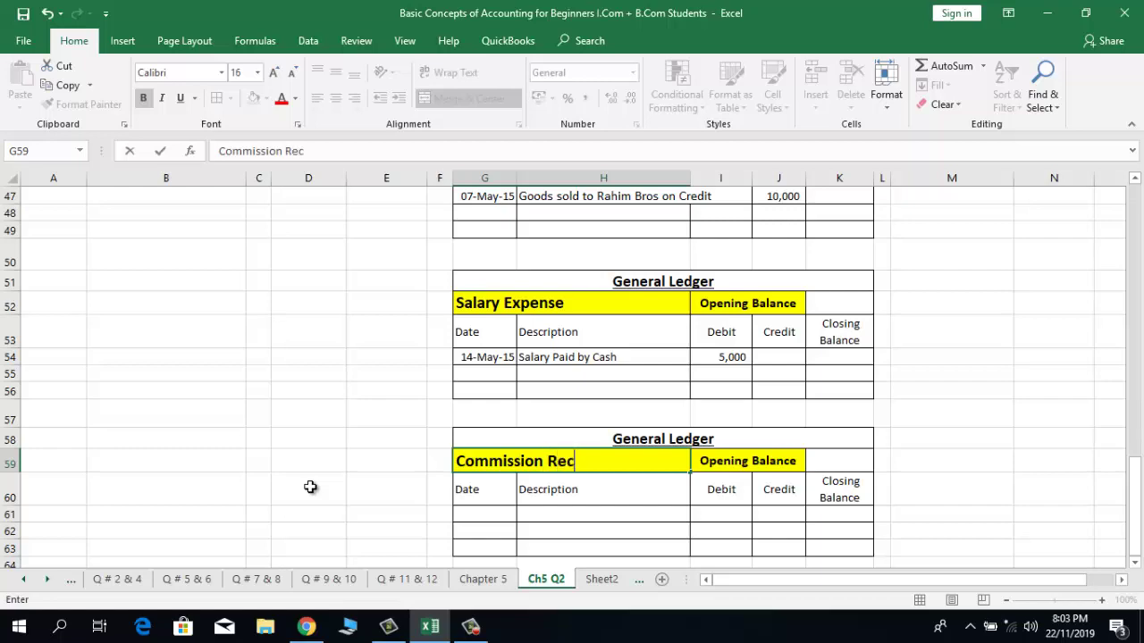
text(eived)
key(Return)
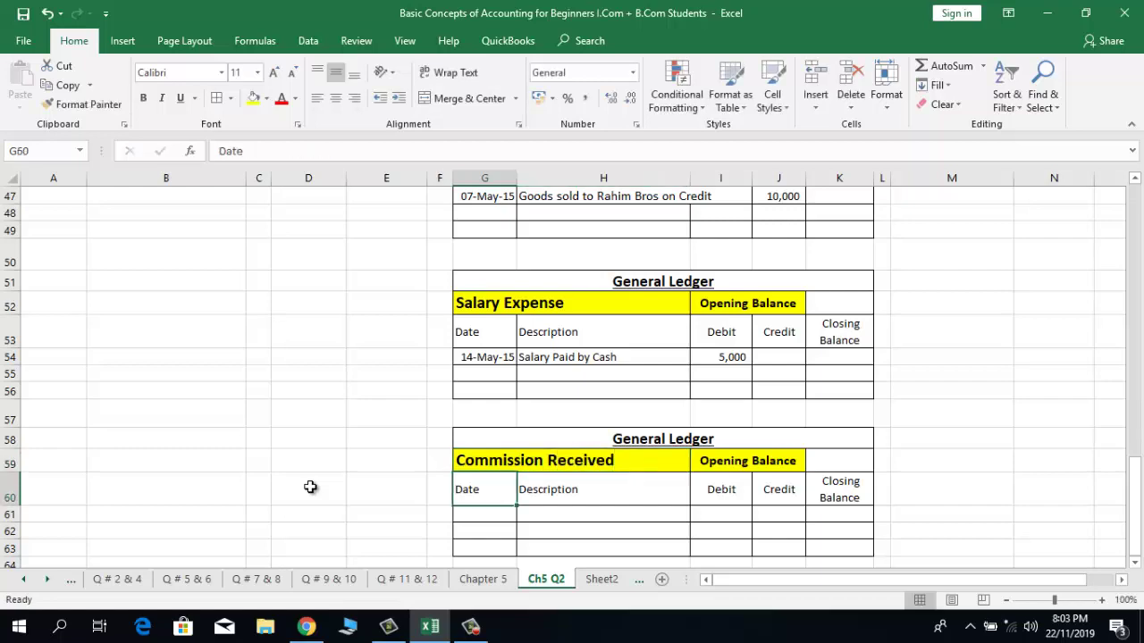
Step: Copy the date and description of the Cash ledger's 20-May-15 row into the first row of the Commission Received ledger
key(Up)
key(Up)
key(Up)
key(Up)
key(Up)
key(Up)
key(Up)
key(Up)
key(Up)
key(Up)
key(Up)
key(Up)
key(Up)
key(Up)
key(Up)
key(Up)
key(Up)
key(Up)
key(Up)
key(Up)
key(Up)
key(Up)
key(Up)
key(Up)
key(Up)
key(Up)
key(Up)
key(Up)
key(Up)
key(Up)
key(Up)
key(Up)
key(Up)
key(Up)
key(Up)
key(Up)
key(Up)
key(Up)
key(Up)
key(Up)
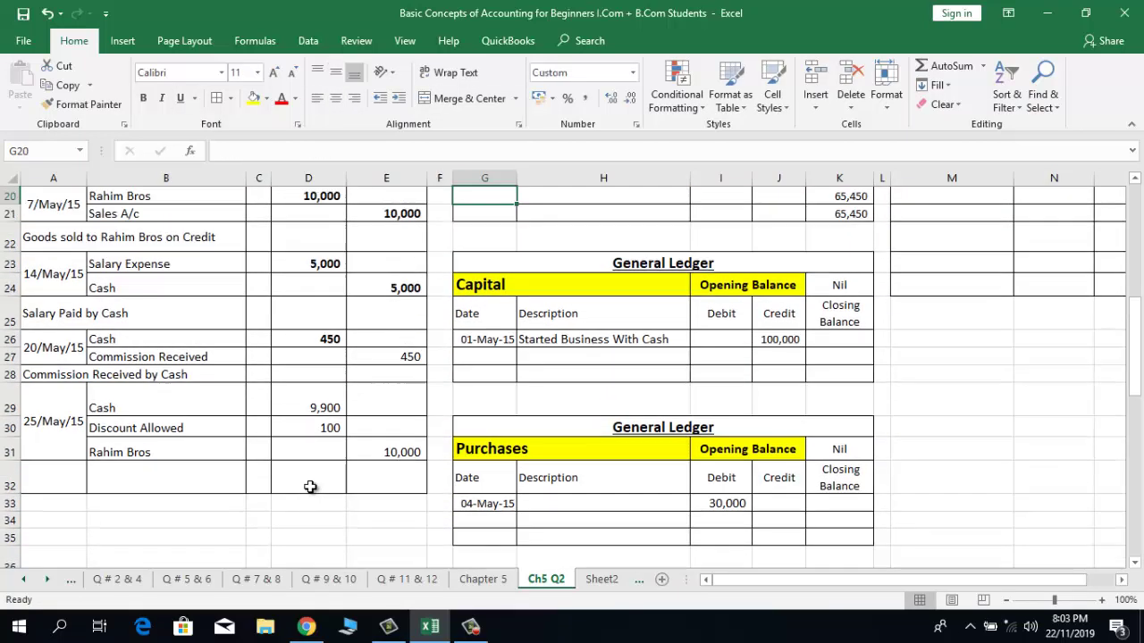
key(Down)
key(Down)
key(Down)
key(Down)
key(Down)
key(Down)
key(Down)
key(Down)
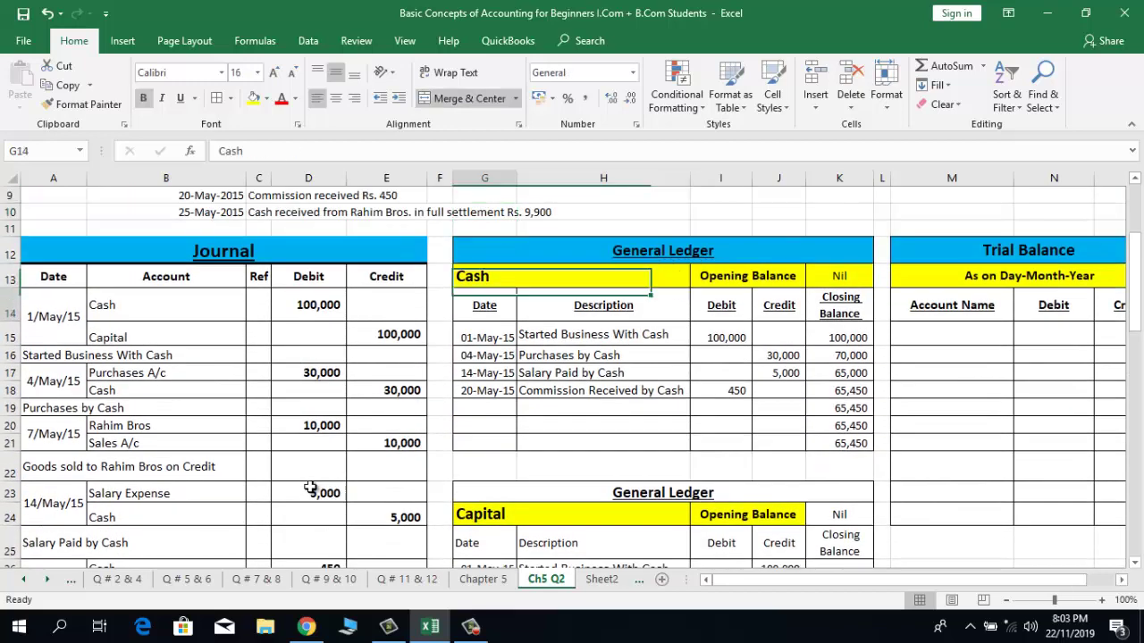
key(shift+Right)
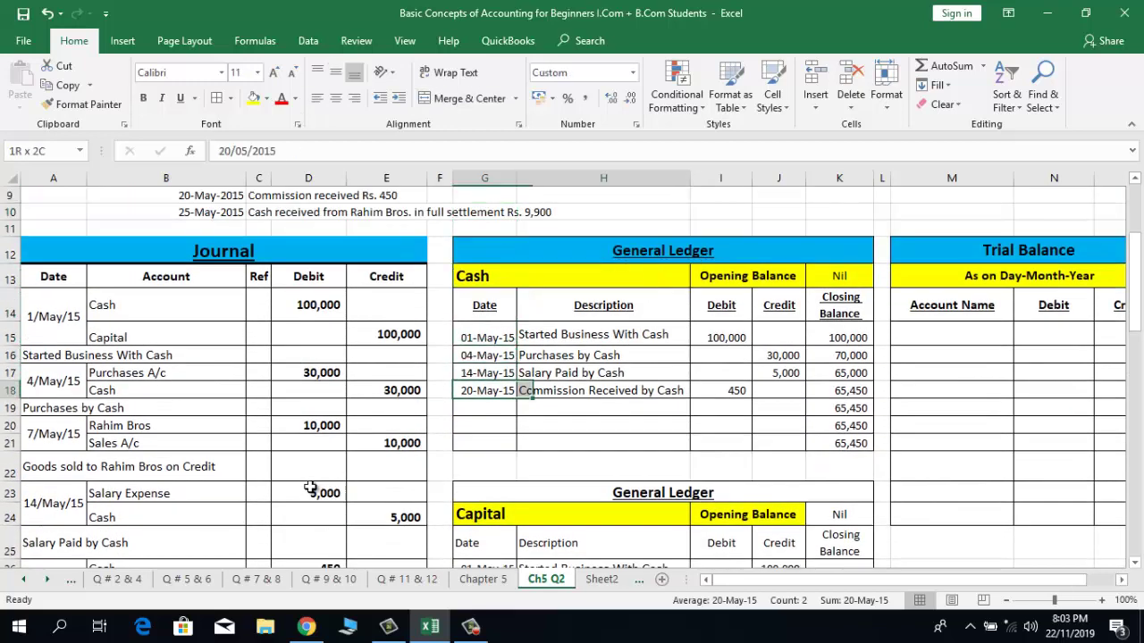
key(ctrl+c)
key(Down)
key(Down)
key(Down)
key(Down)
key(Down)
key(Down)
key(Down)
key(Down)
key(Down)
key(Down)
key(Down)
key(Down)
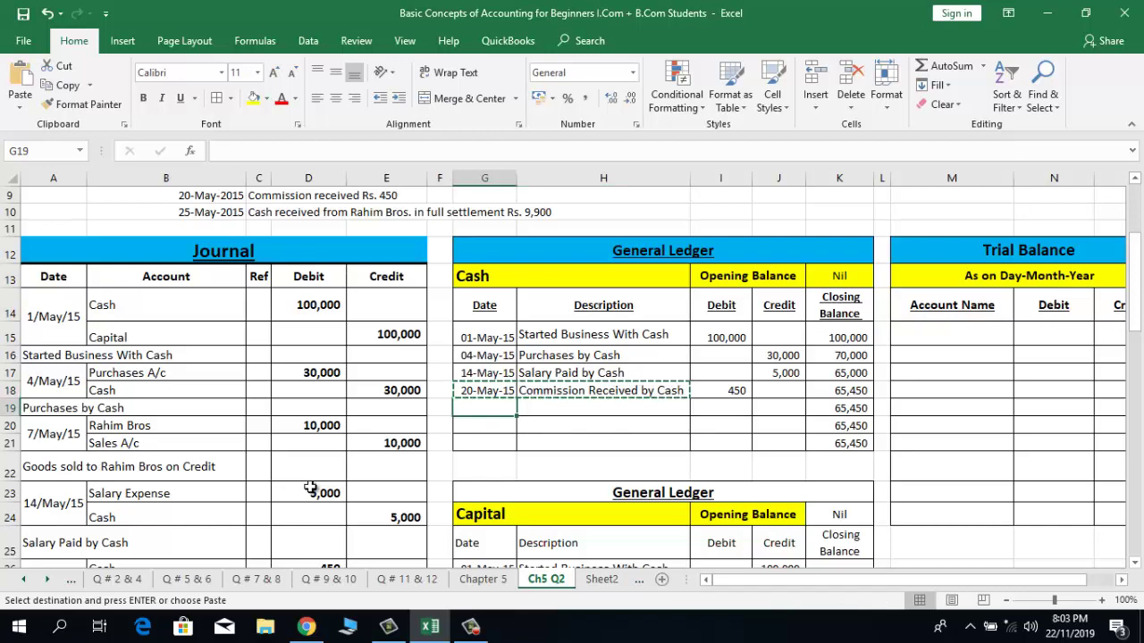
key(Down)
key(Down)
key(Down)
key(Down)
key(Down)
key(Down)
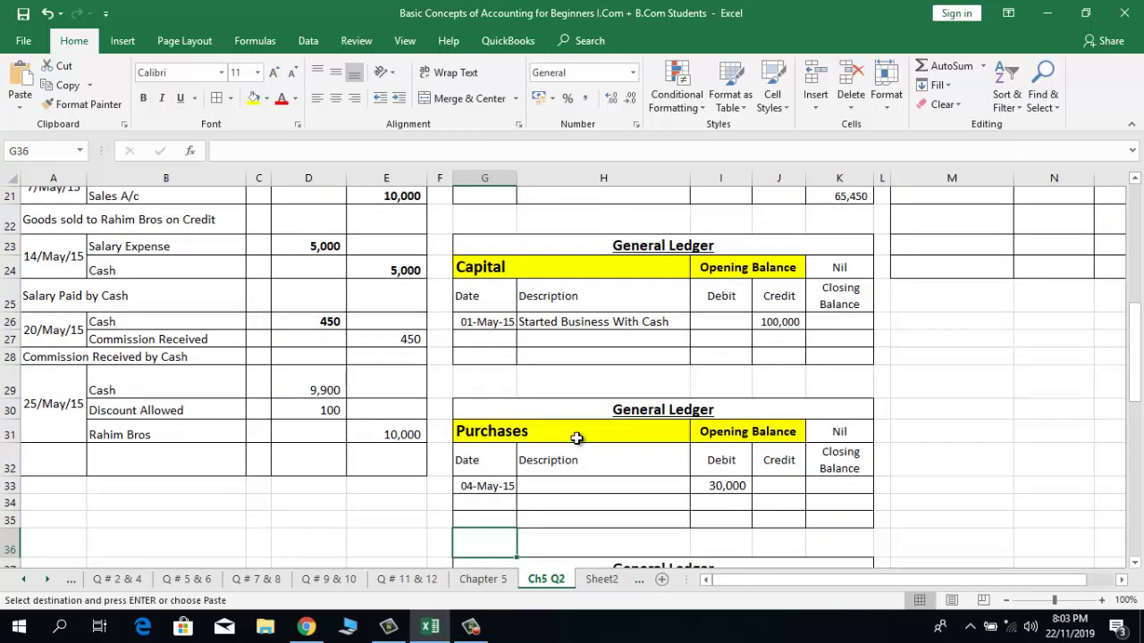
key(Down)
key(Down)
key(Down)
key(Down)
key(Down)
key(Down)
key(Down)
key(Down)
key(Down)
key(Down)
key(Down)
key(Down)
key(Down)
key(Down)
key(Down)
key(Down)
key(Down)
key(Down)
key(Down)
key(Down)
key(Down)
key(Down)
key(Down)
key(Down)
key(Down)
key(Down)
key(Down)
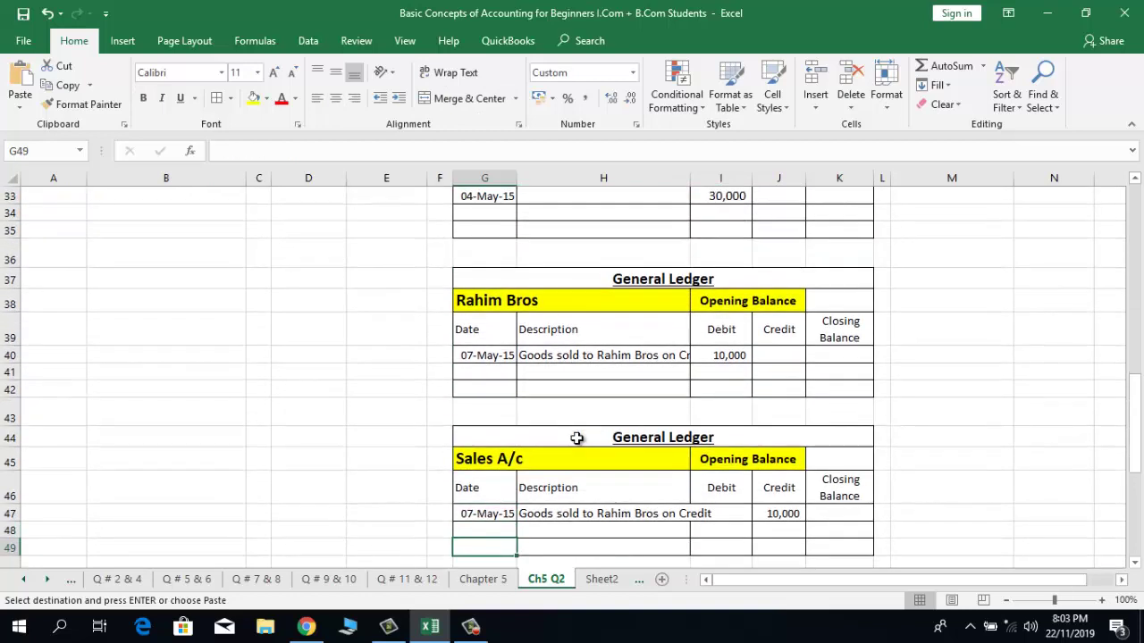
key(Down)
key(Down)
key(Down)
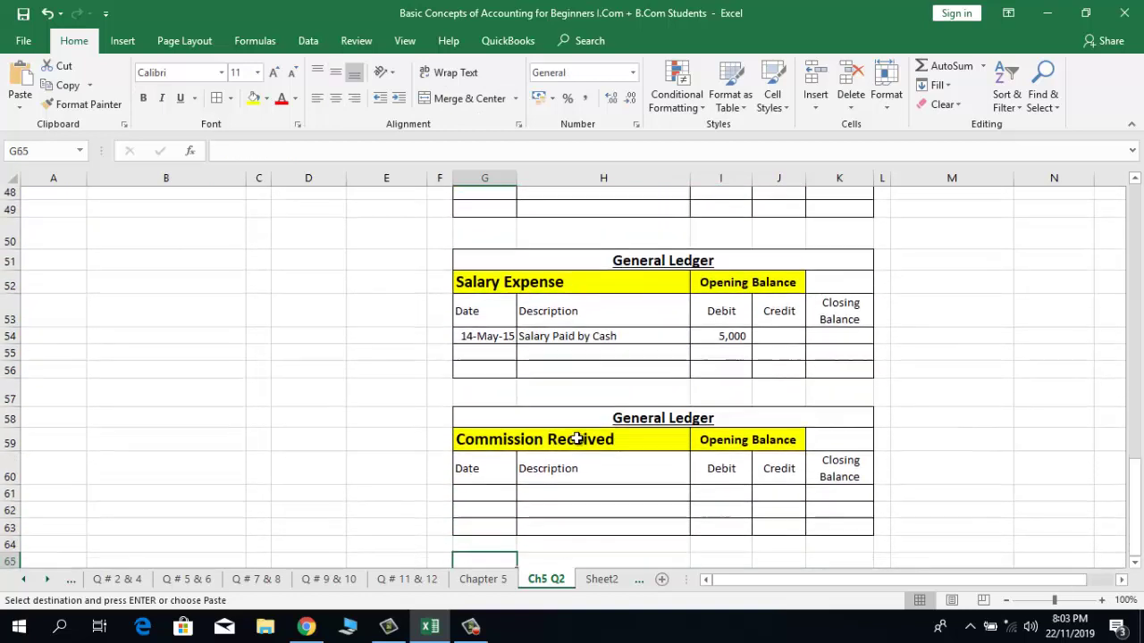
key(Up)
key(Up)
key(Up)
key(Up)
key(Up)
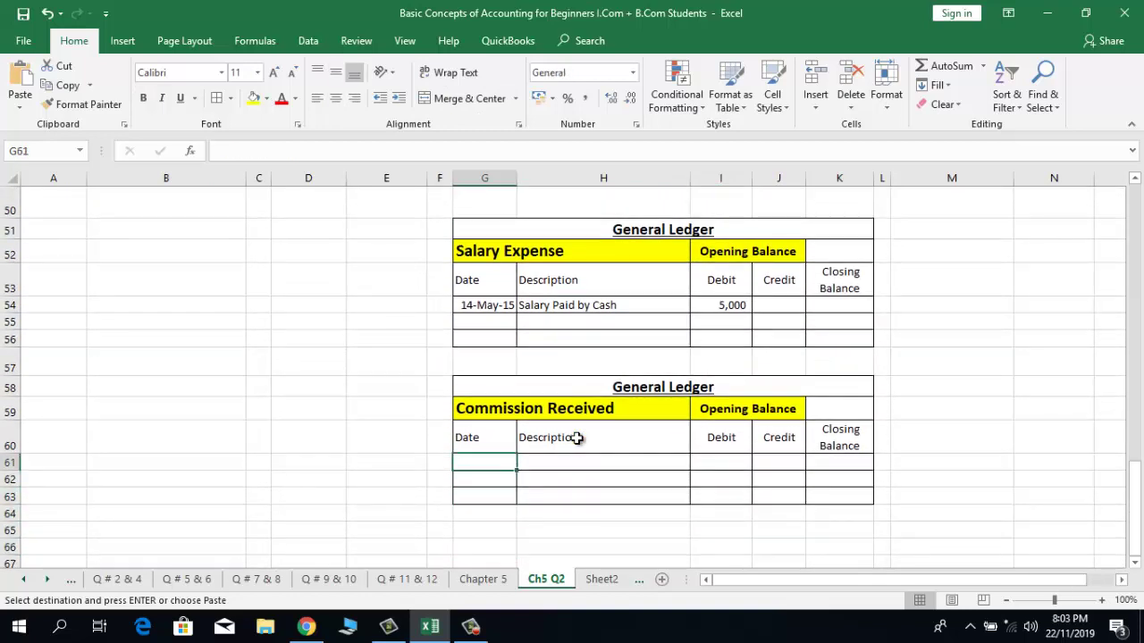
key(ctrl+v)
Step: Post 450 as the credit of the Commission Received ledger's 20-May-15 row and set its closing balance equal to that credit
key(Right)
key(Right)
key(Right)
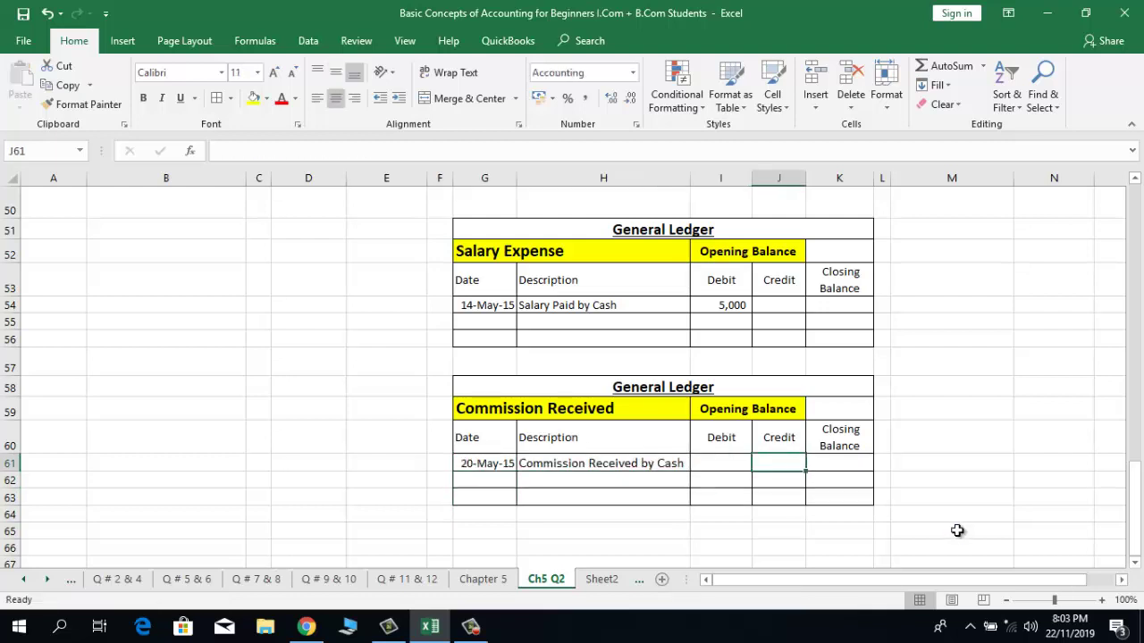
text(450)
key(Right)
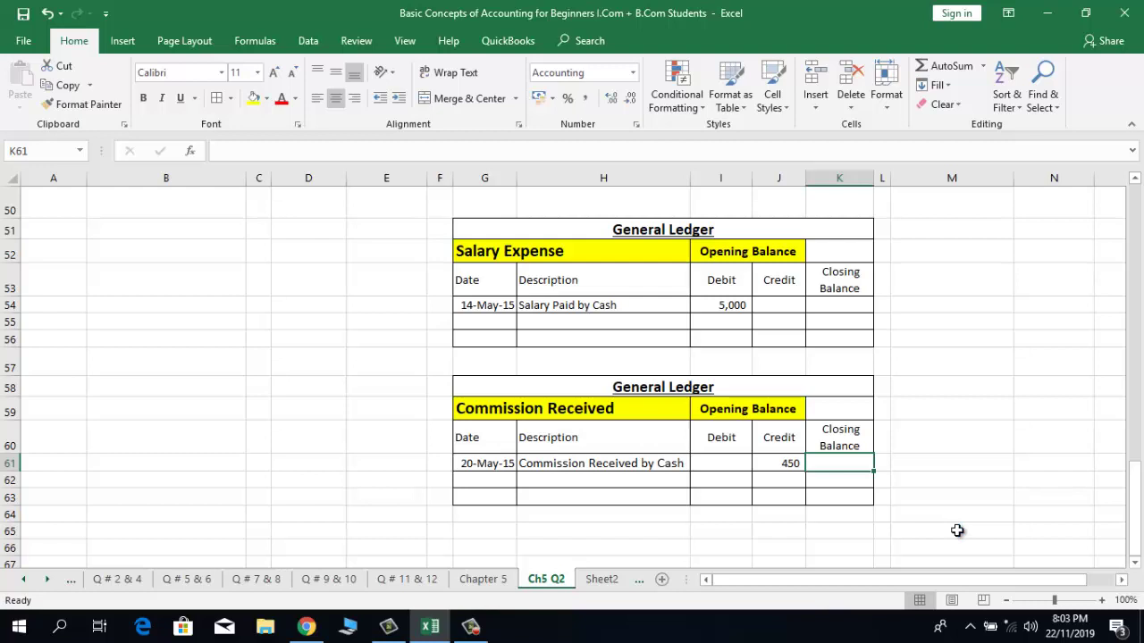
text(=)
key(Left)
key(Return)
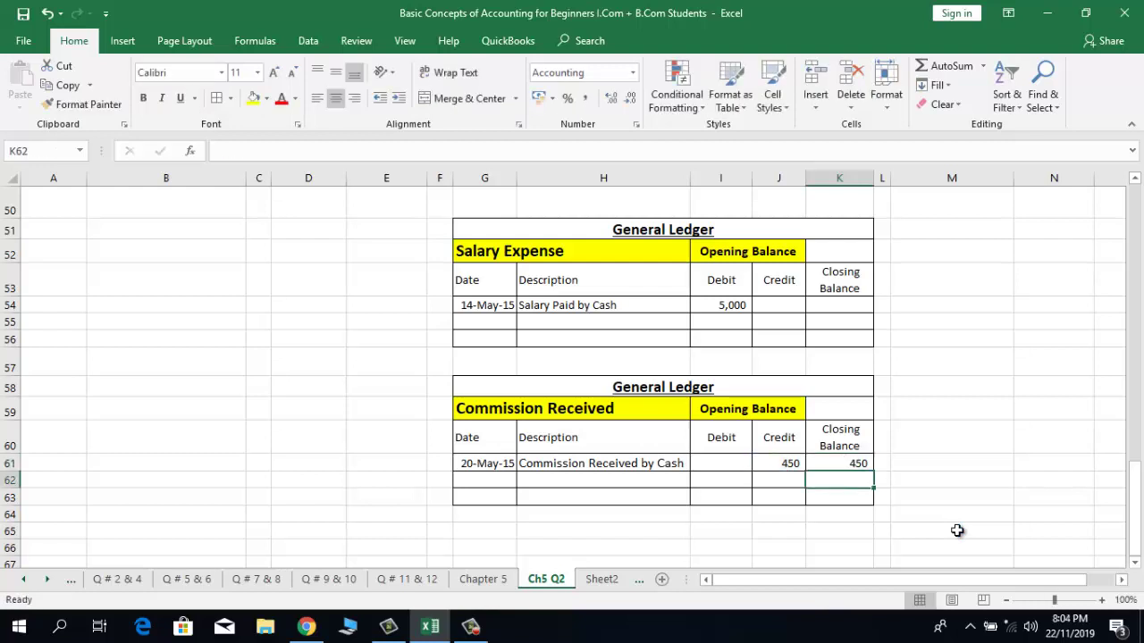
Step: Fill the two remaining Commission Received closing balances with the previous balance minus debit plus credit, starting with =K61-I62+J62
text(=)
key(Up)
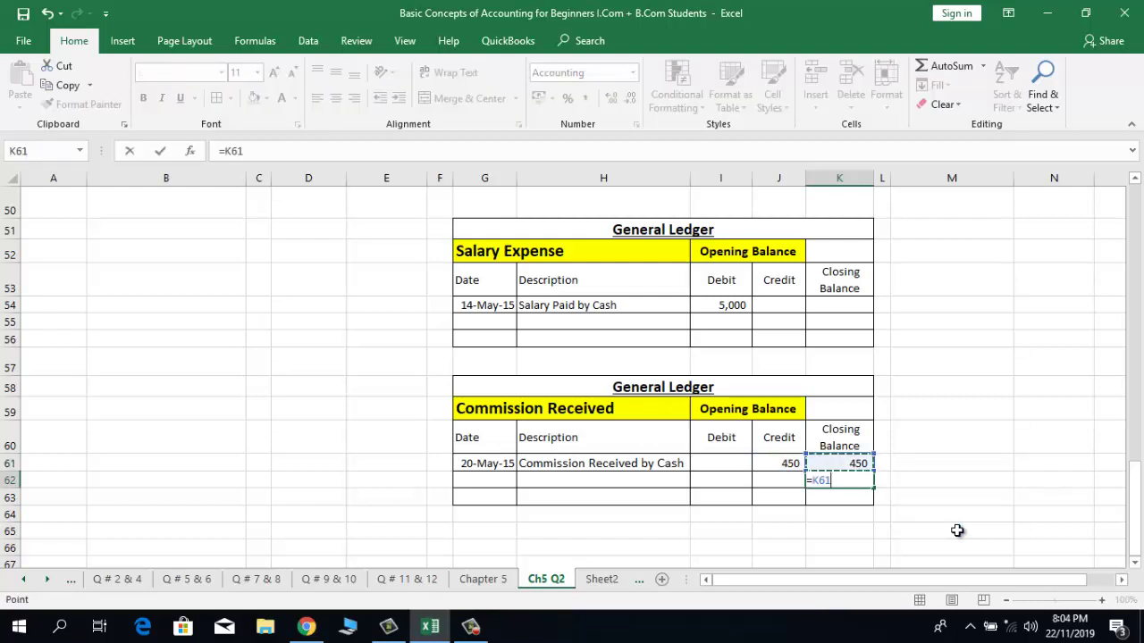
text(-)
key(Left)
key(Left)
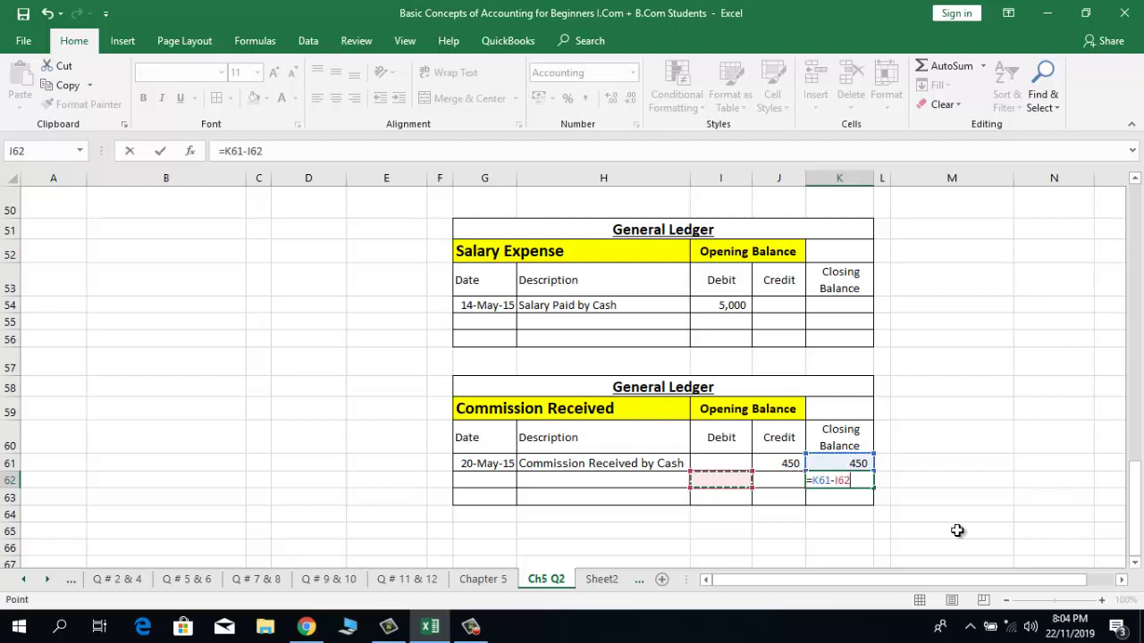
text(+)
key(Left)
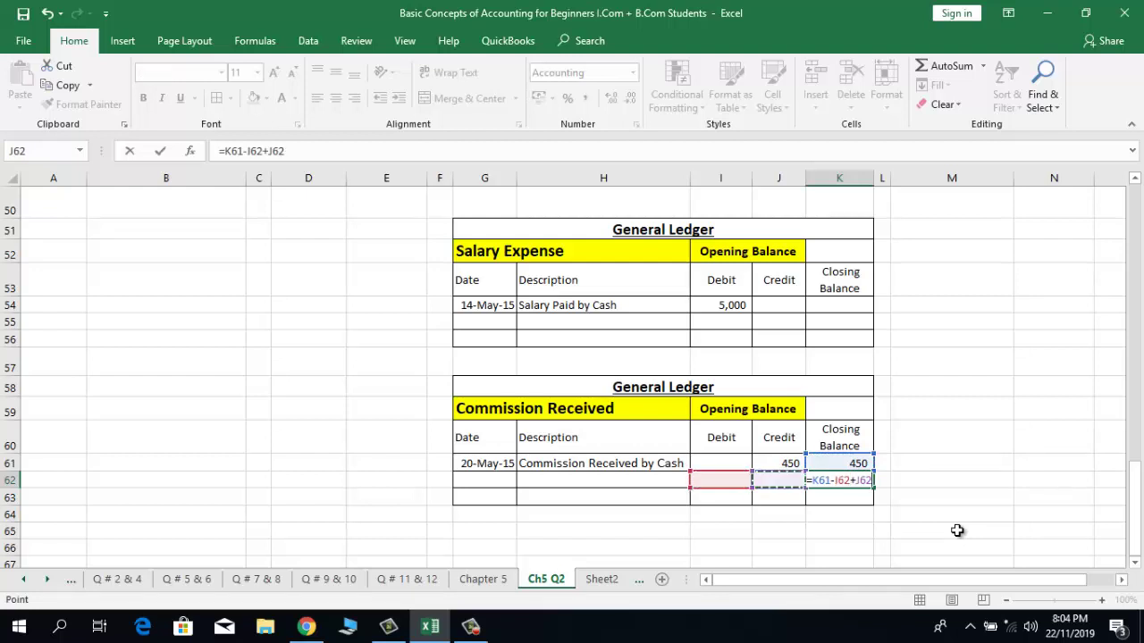
key(Return)
key(Up)
key(ctrl+c)
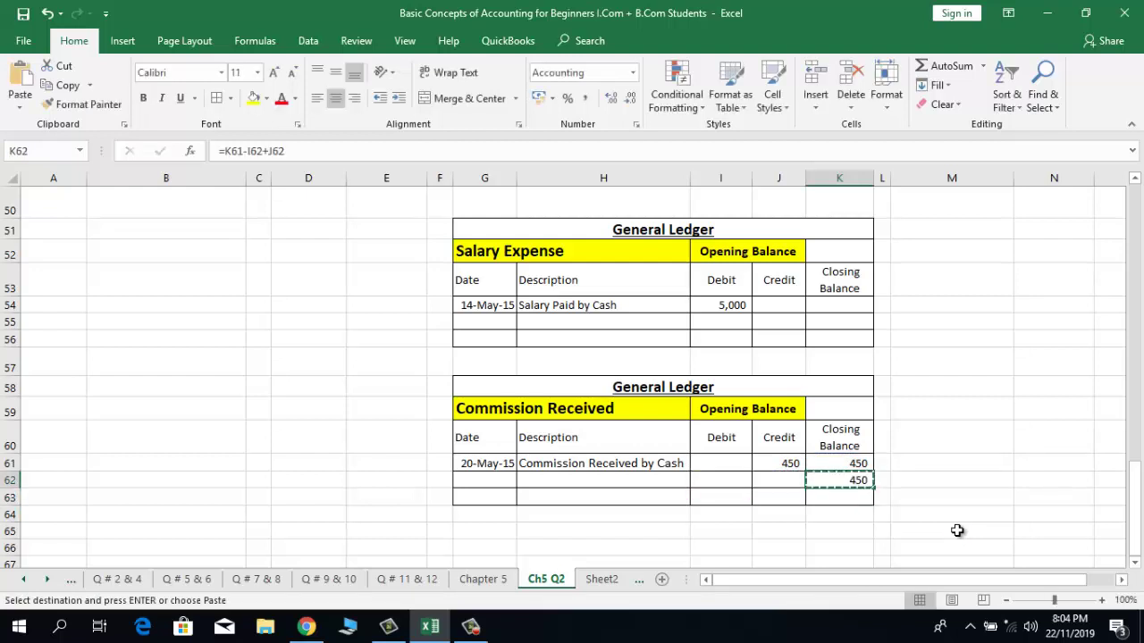
key(Down)
key(Return)
Step: Mark the Commission Received credit of 450 in the journal's 20/May/15 entry as posted by making it bold
key(Up)
key(Up)
key(Up)
key(Up)
key(Up)
key(Up)
key(Up)
key(Up)
key(Up)
key(Up)
key(Up)
key(Up)
key(Up)
key(Up)
key(Up)
key(Up)
key(Up)
key(Up)
key(Up)
key(Up)
key(Up)
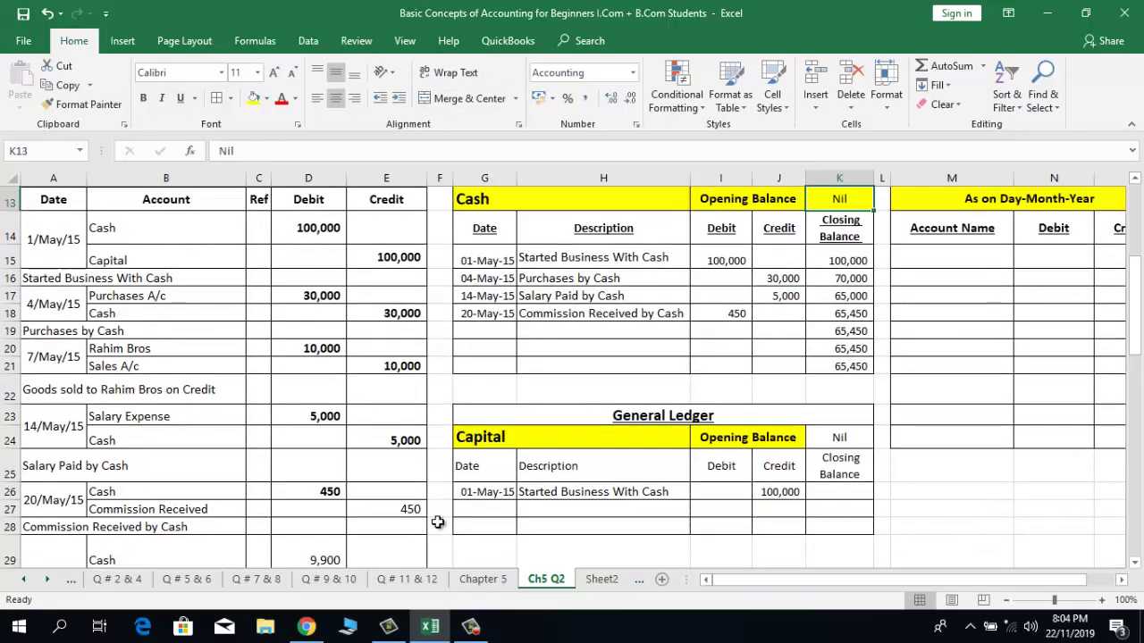
click(408, 510)
key(ctrl+b)
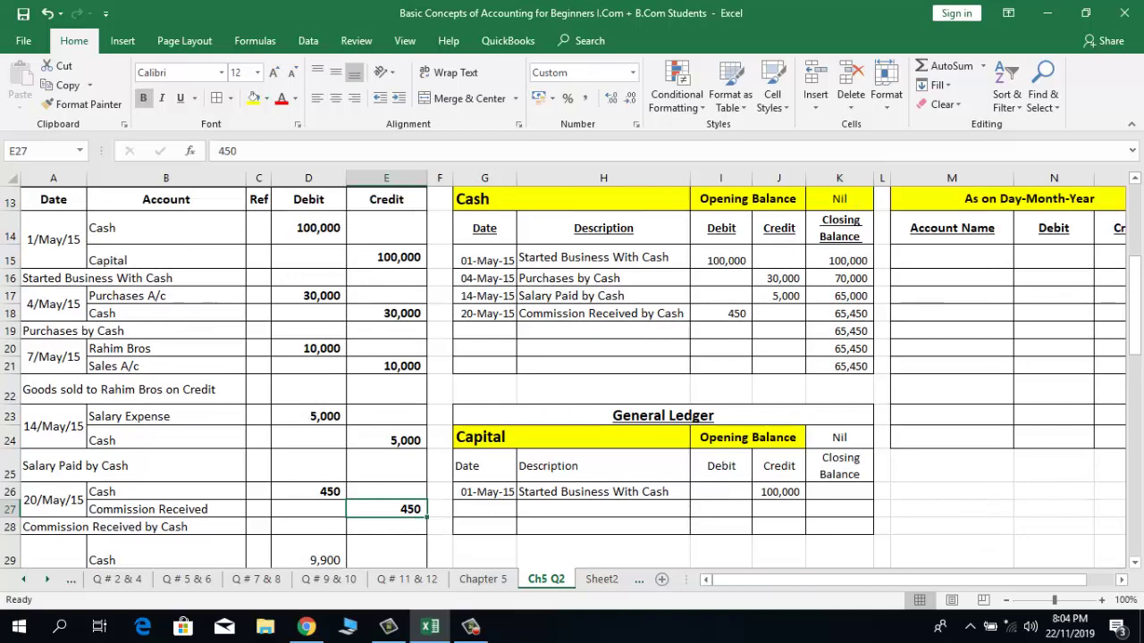
Step: Re-enter 10,000 as the Rahim Bros credit in the journal's 25/May/15 entry
key(Down)
key(Down)
key(Down)
key(Down)
text(10000)
key(Return)
key(Up)
key(Up)
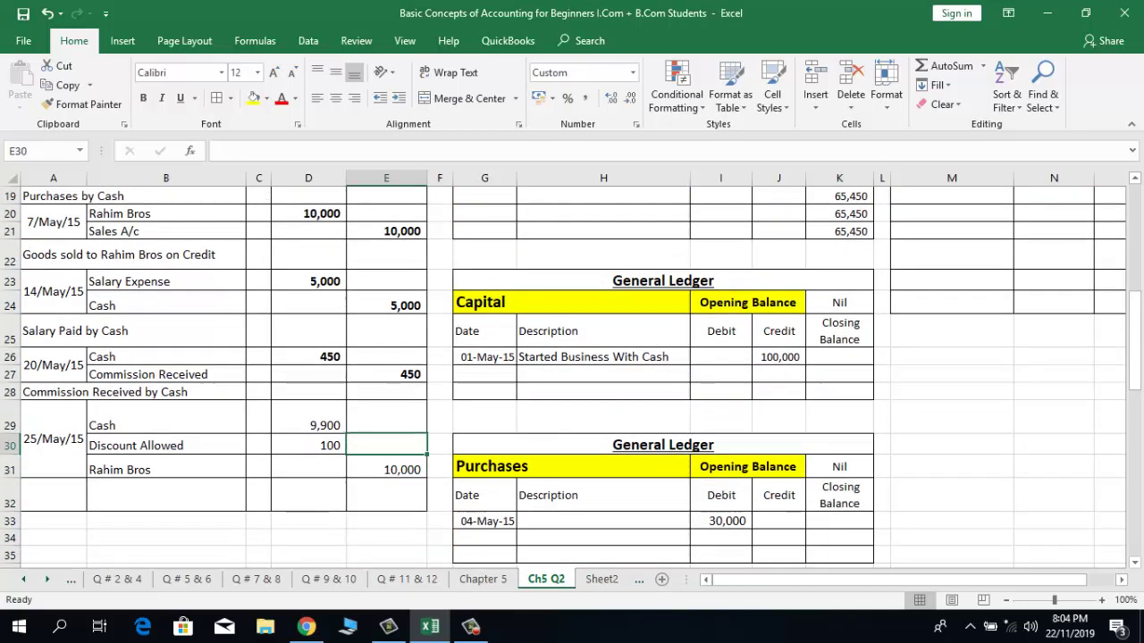
Step: Review the accounts and amounts of the journal's 25/May/15 entry: Cash, Discount Allowed and Rahim Bros
key(Left)
key(Left)
key(Left)
key(Left)
key(Right)
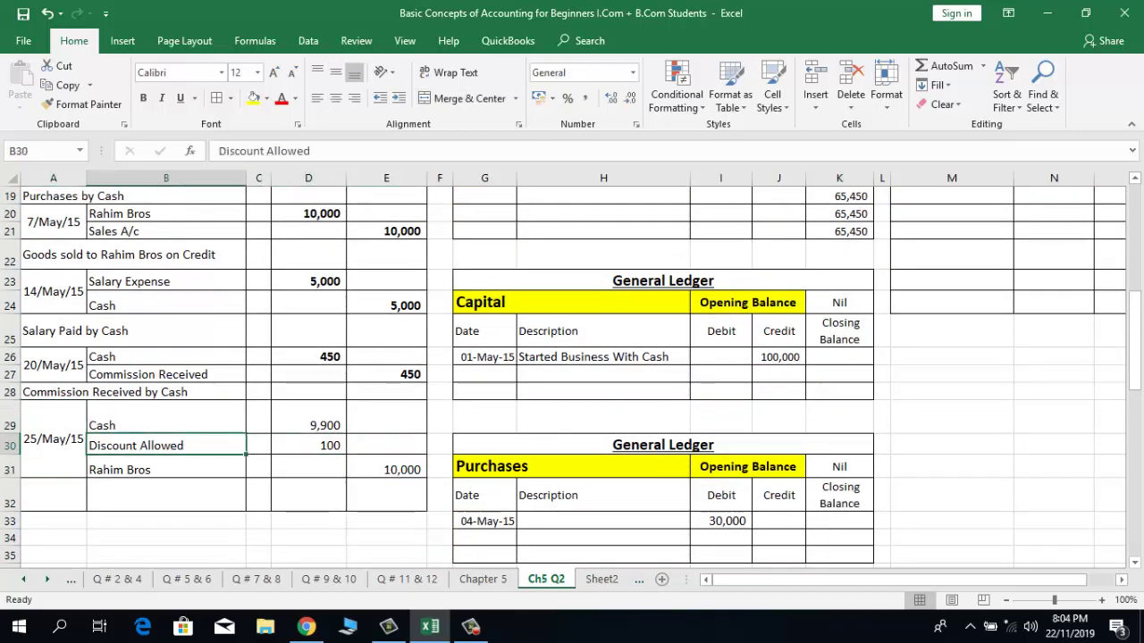
key(Up)
key(Down)
key(Right)
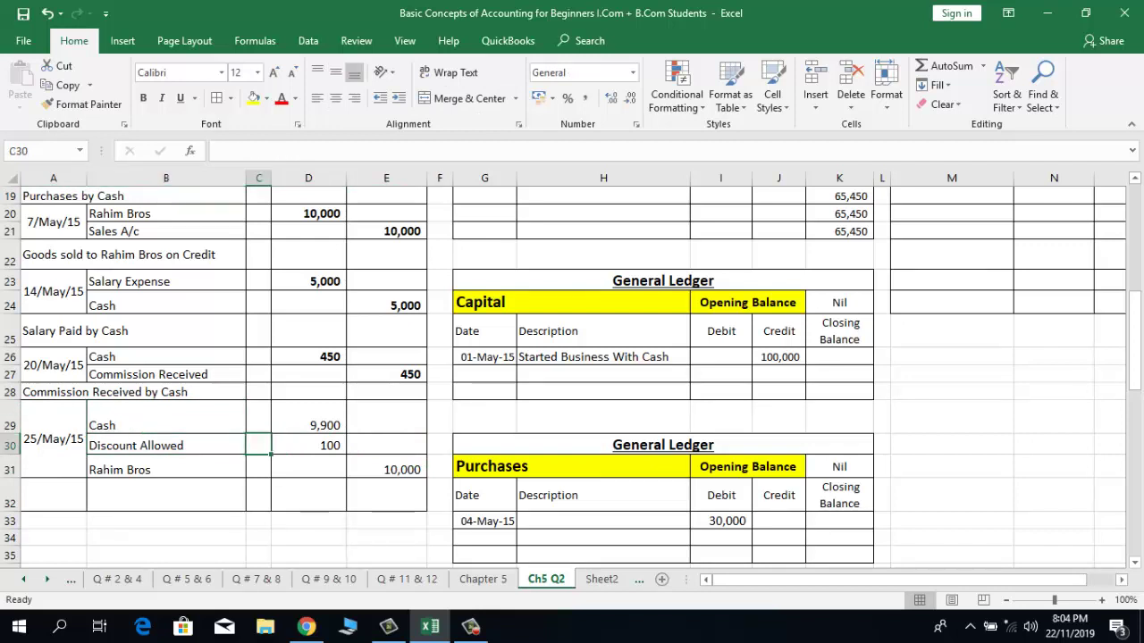
key(Right)
key(Left)
key(Up)
key(Left)
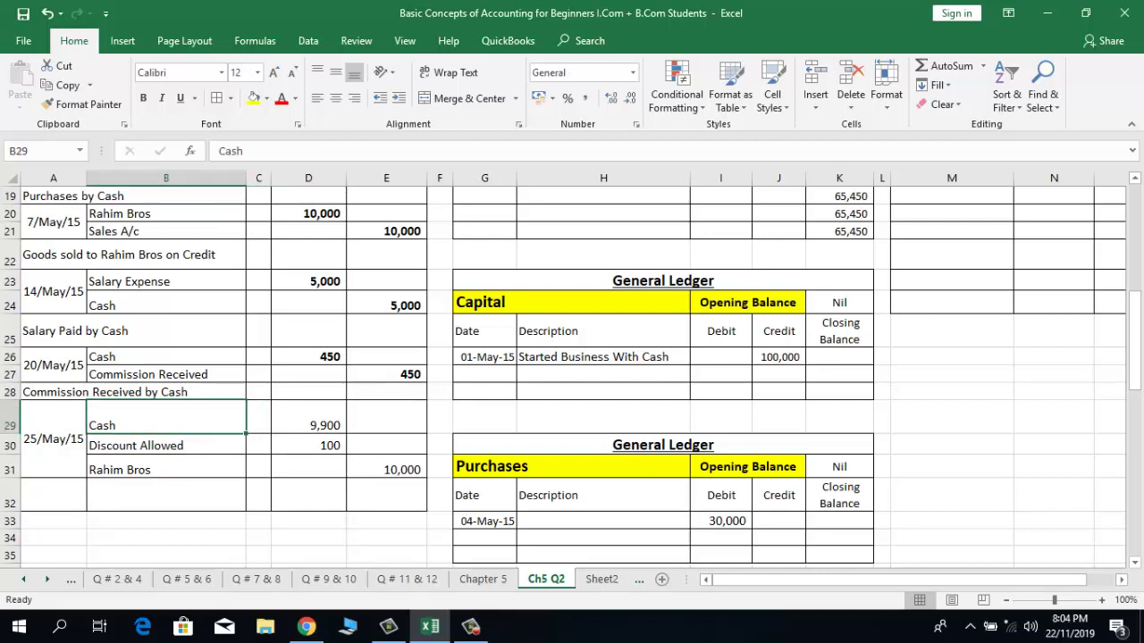
click(183, 446)
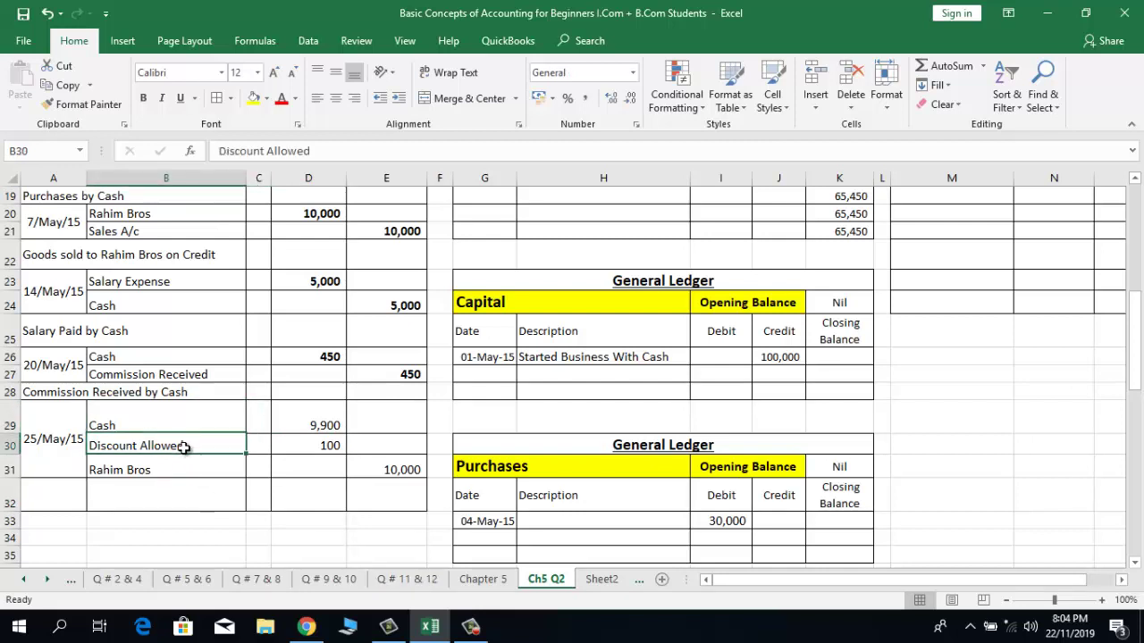
click(172, 470)
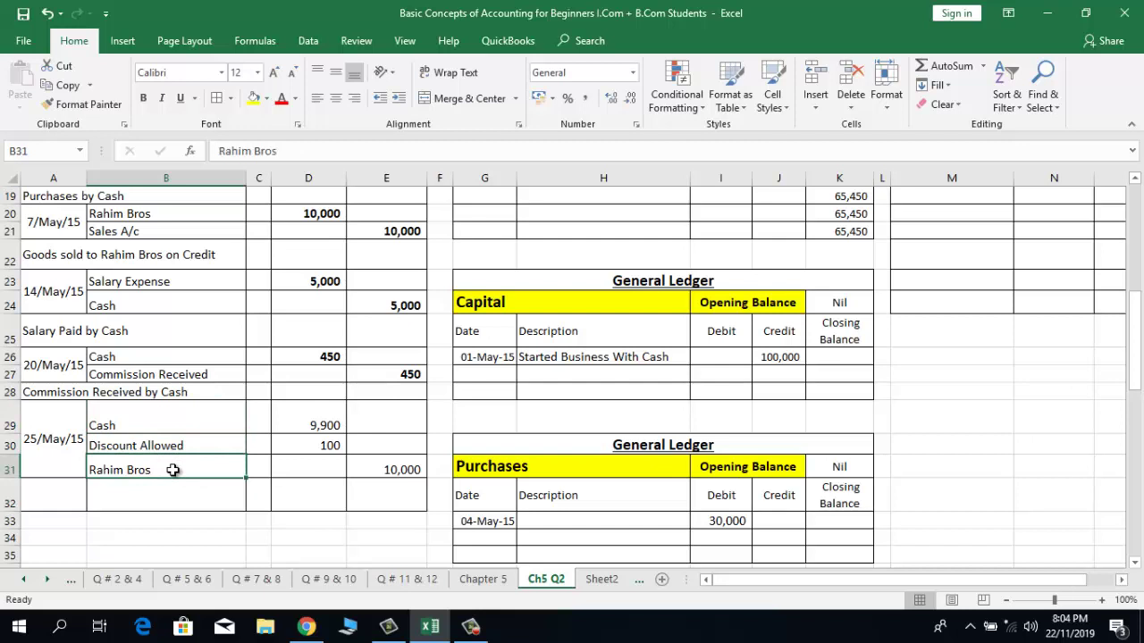
click(150, 427)
click(147, 473)
click(173, 445)
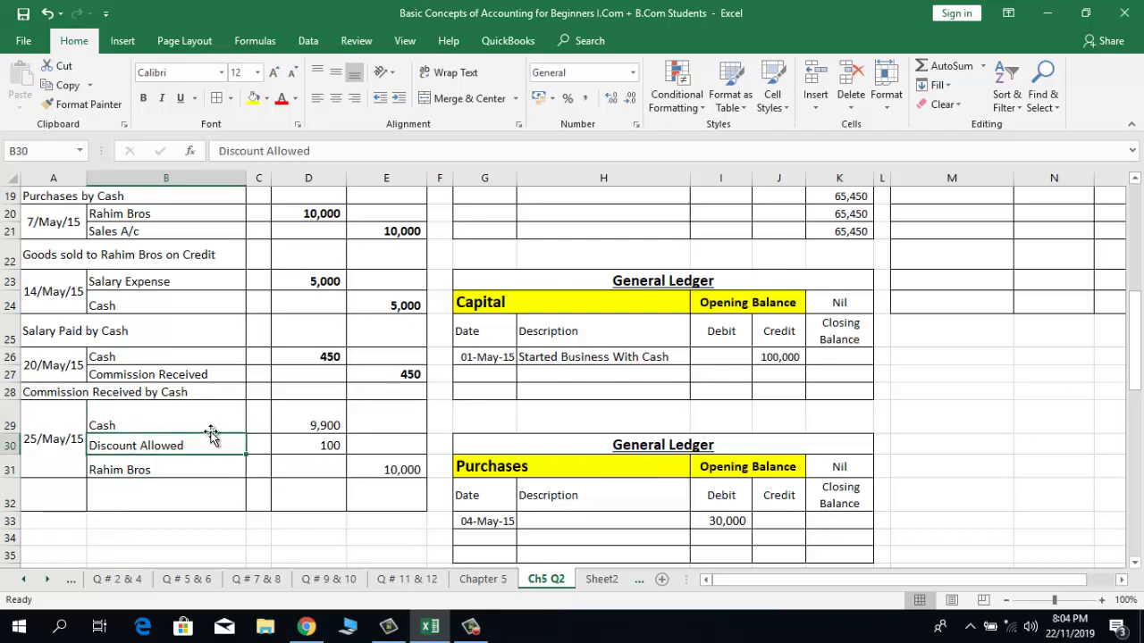
Step: Enter the narration "Cash Received from Rahim Bros Final Setlement" beneath the journal's 25/May/15 entry
click(211, 428)
key(Down)
key(Down)
key(Down)
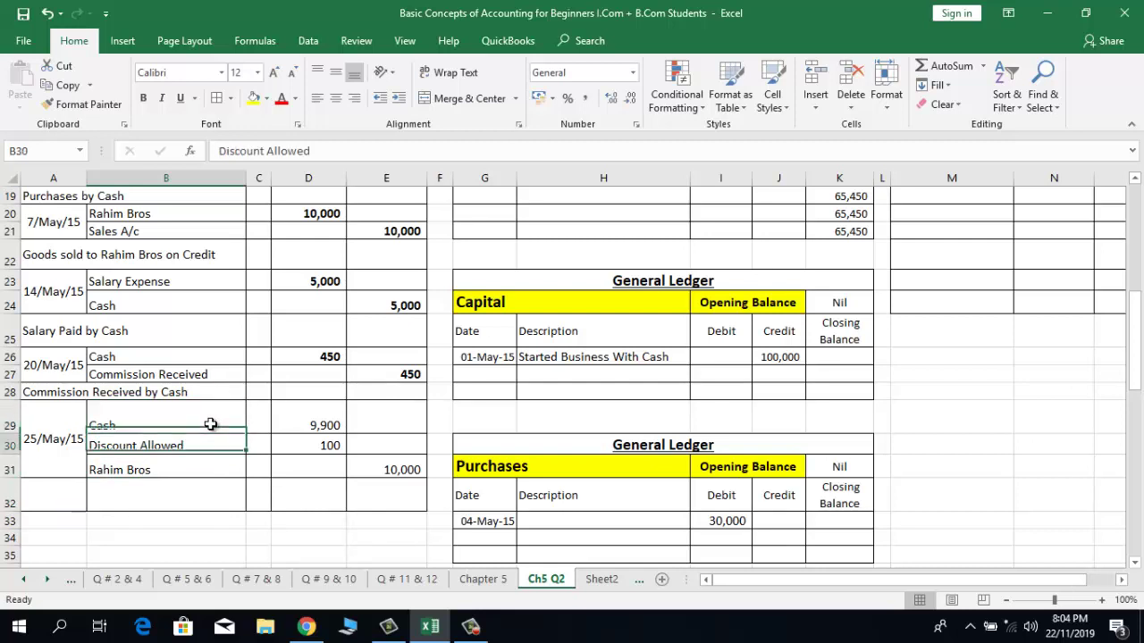
key(Left)
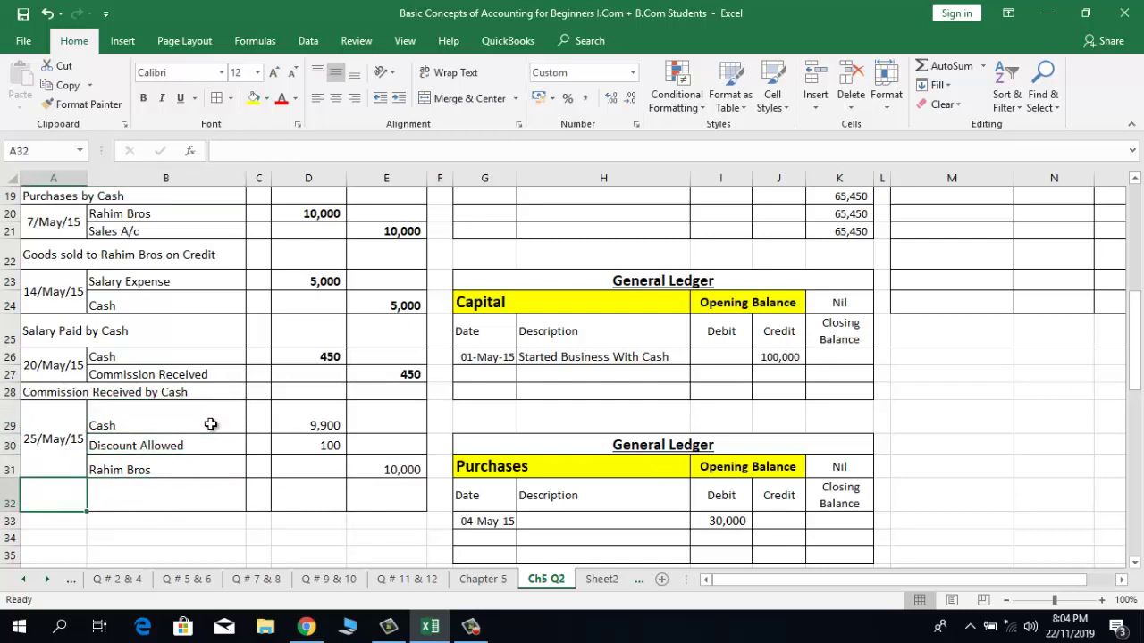
text(Cas)
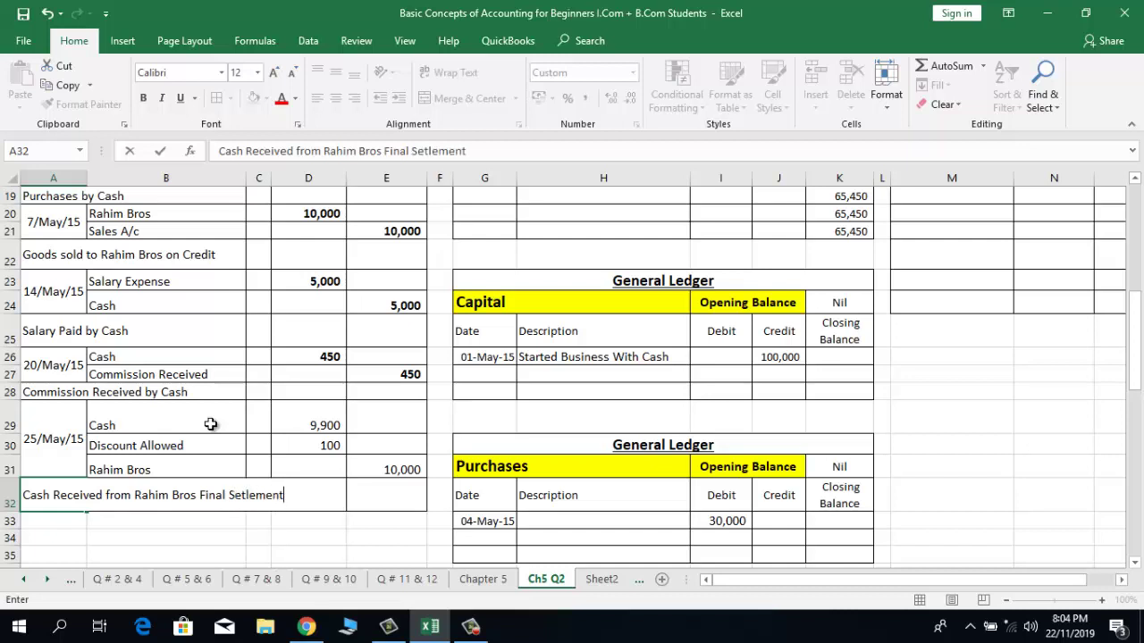
key(Return)
Step: Copy the 25/May/15 narration into the Cash ledger as the description of the row after 20-May-15
key(Up)
key(ctrl+c)
key(Right)
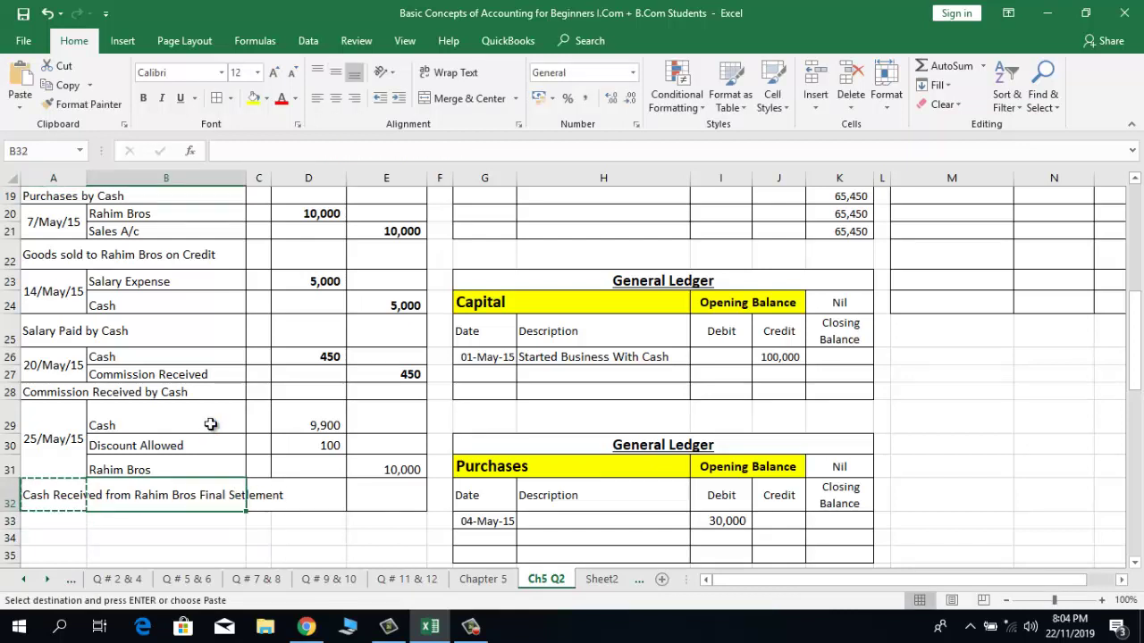
key(Up)
key(Up)
key(Up)
key(Up)
key(Up)
key(Up)
key(Up)
key(Up)
key(Up)
key(Up)
key(Up)
key(Up)
key(Up)
key(Up)
key(Up)
key(Up)
key(Up)
key(Up)
key(Up)
key(Up)
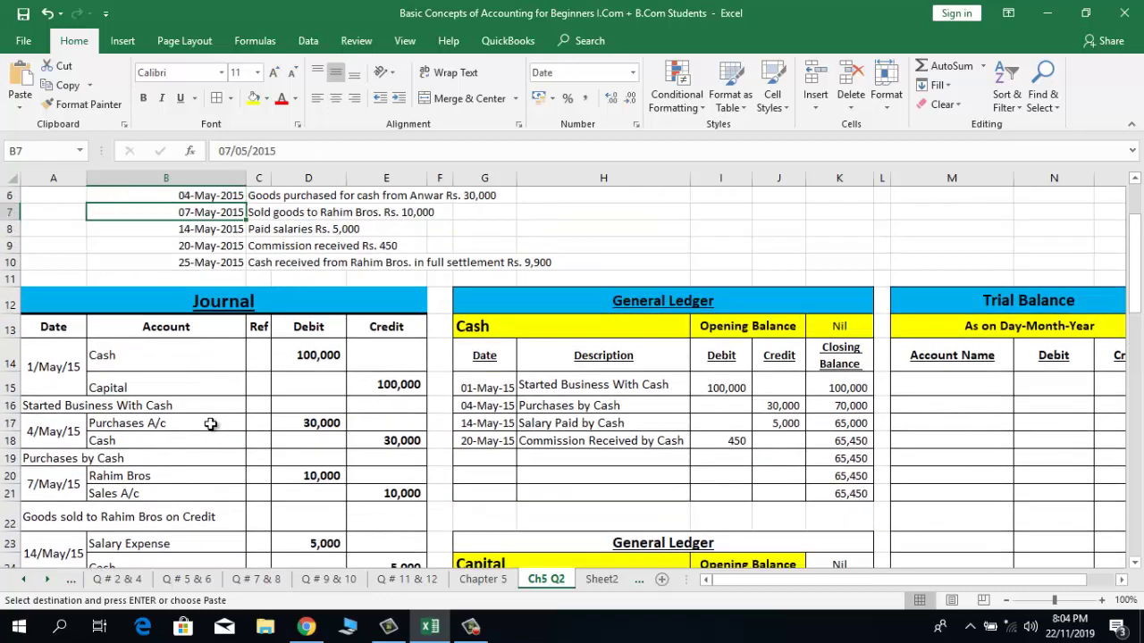
key(Down)
key(Down)
key(Down)
key(Down)
key(Down)
key(Down)
key(Down)
key(Down)
key(Down)
key(Down)
key(Right)
key(Right)
key(Right)
key(Right)
key(Right)
key(Right)
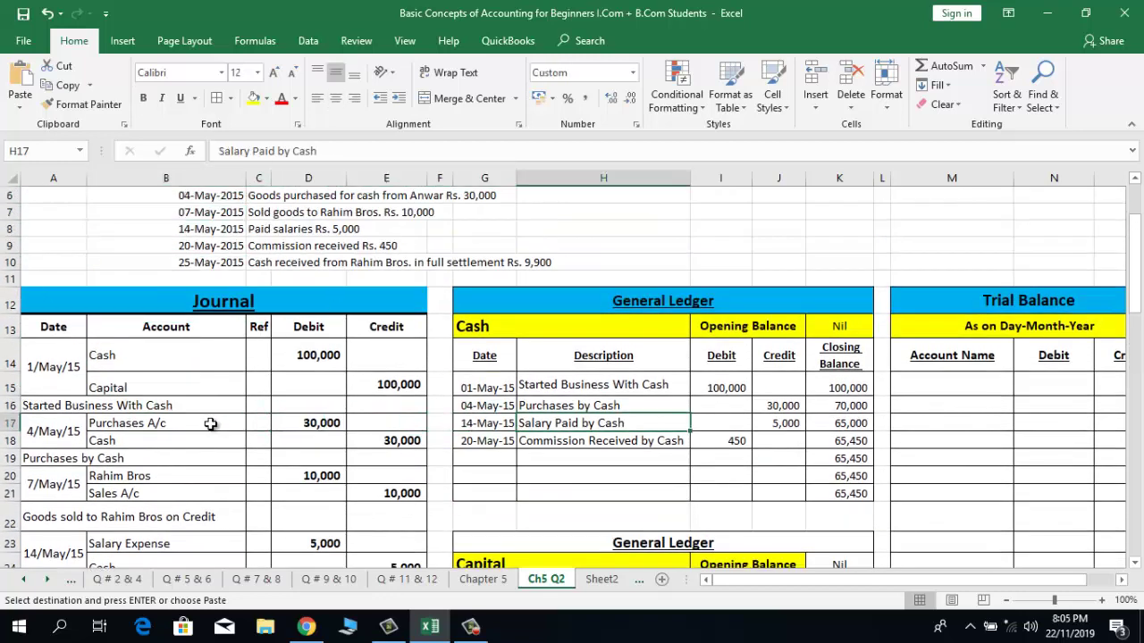
key(Down)
key(Down)
key(Return)
Step: Date the Cash ledger's row for the Rahim Bros receipt 25-May-15
key(Left)
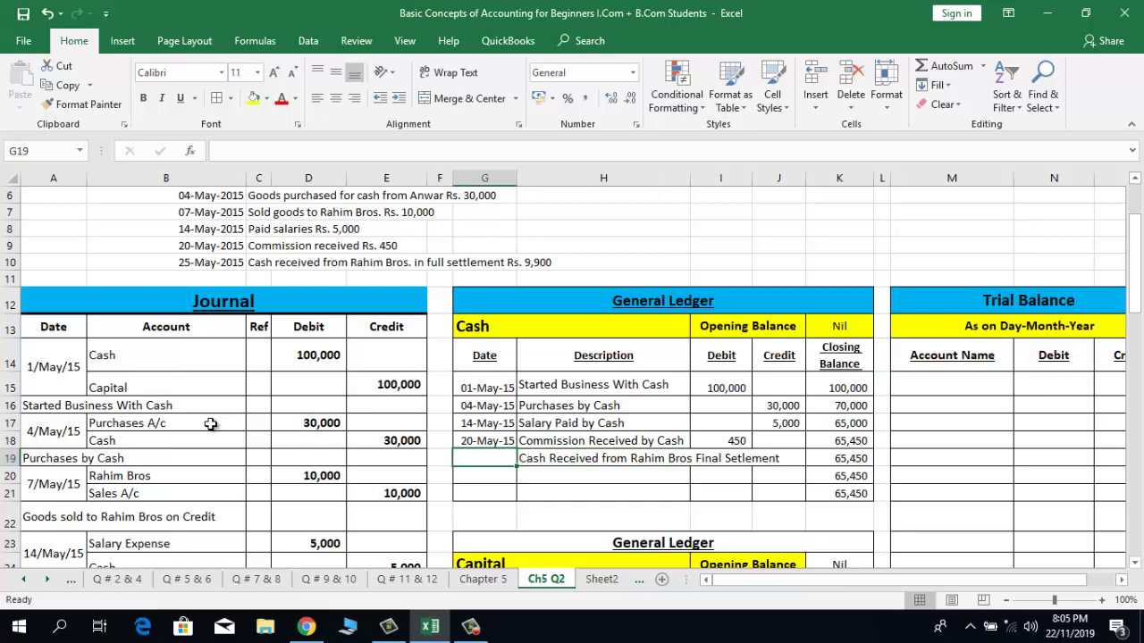
text(20/05/2015)
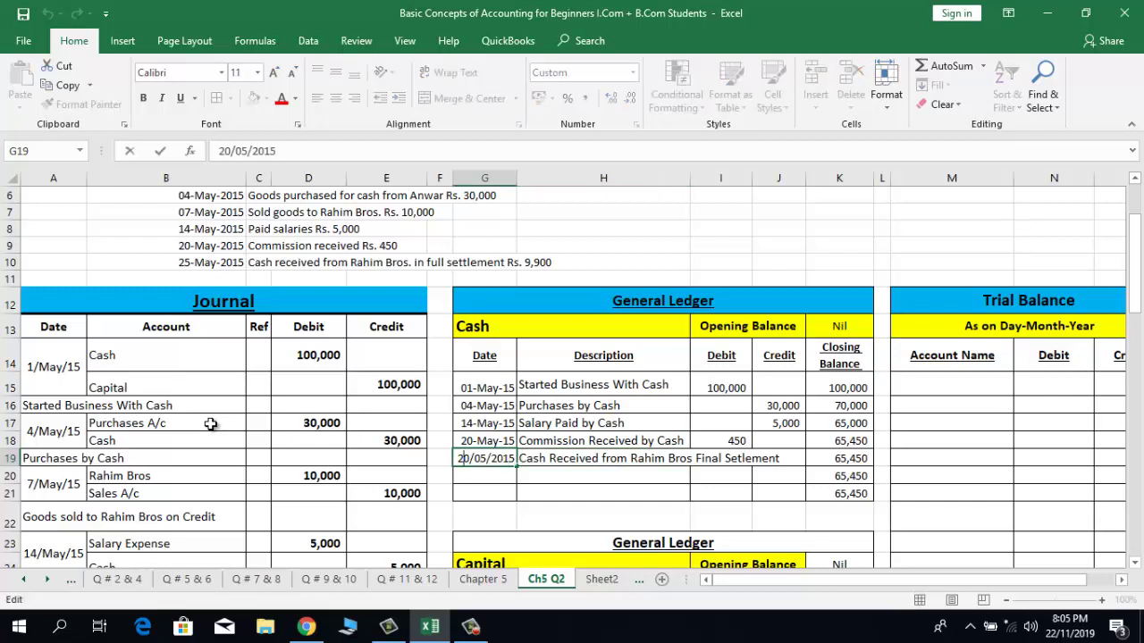
key(Delete)
text(5)
key(Return)
key(Up)
Step: Post 9,900 as the debit of the Cash ledger's 25-May-15 row and check the closing balance formulas
key(Right)
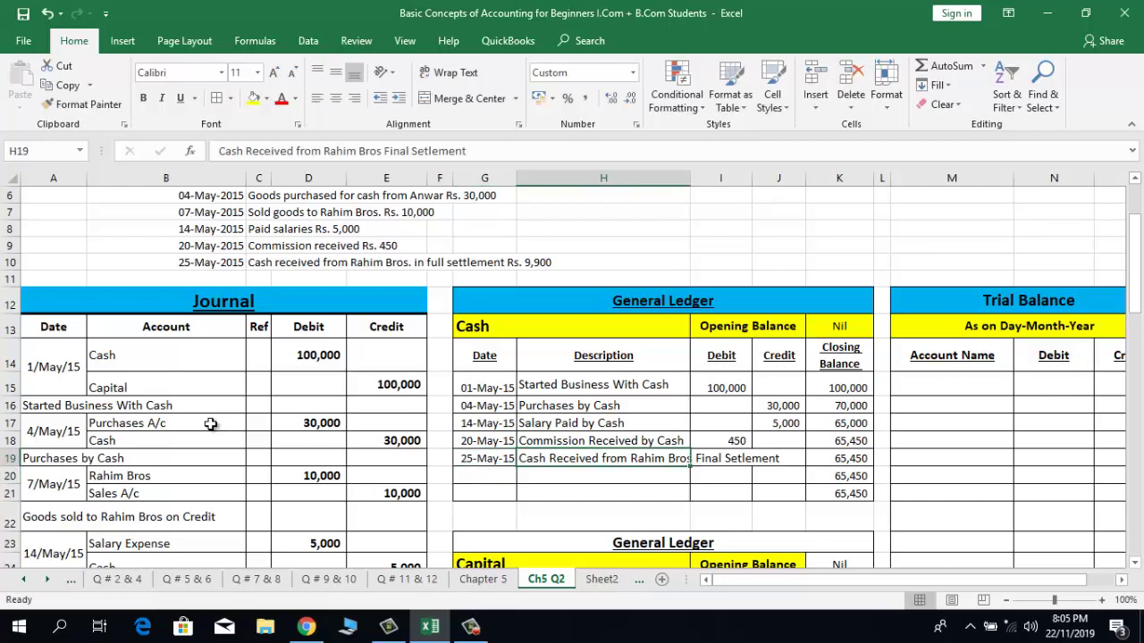
key(Right)
text(9)
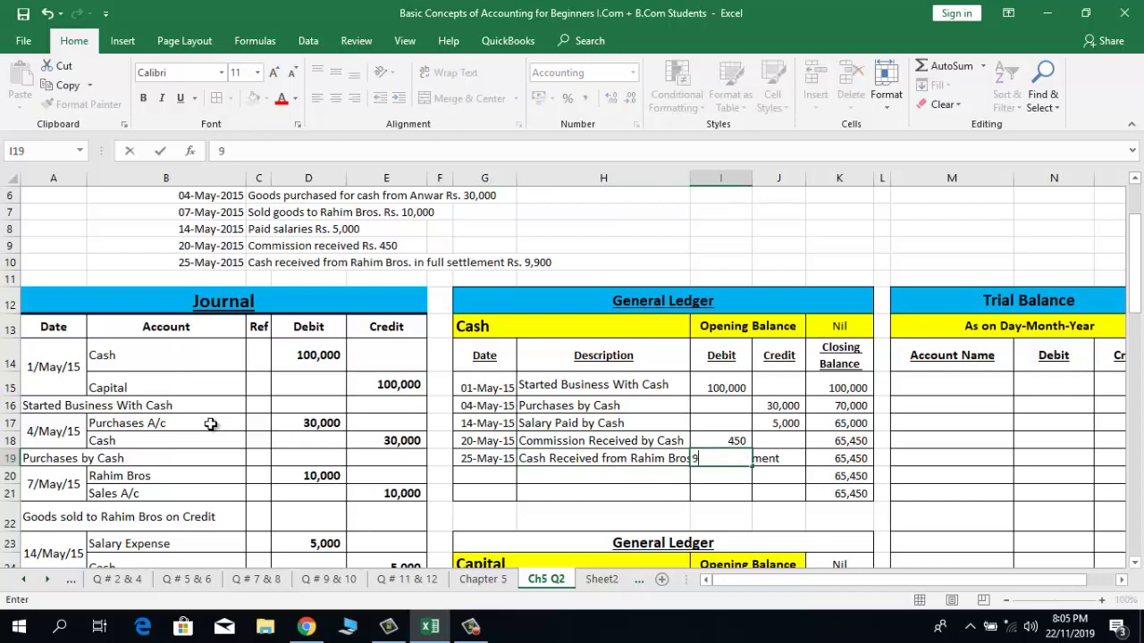
key(ctrl+Return)
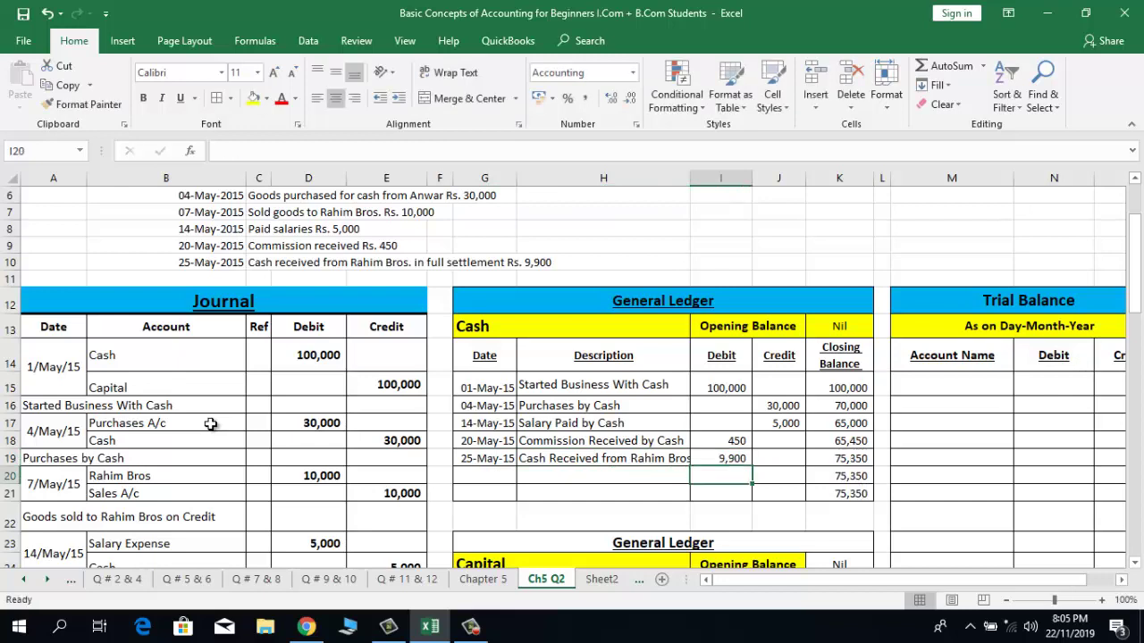
key(Right)
key(Right)
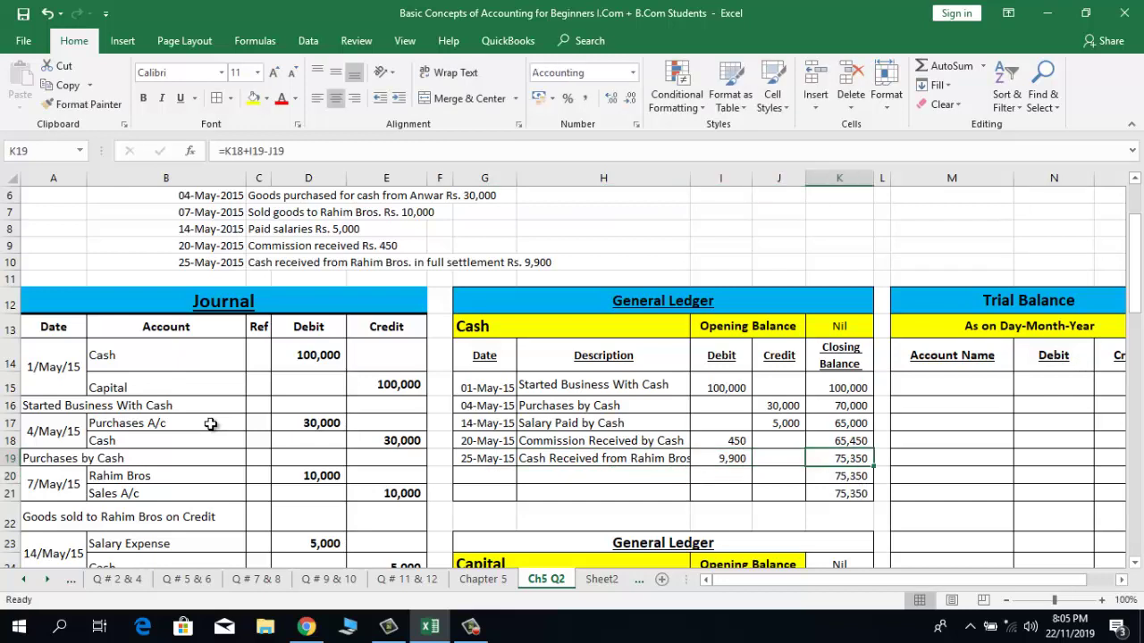
key(Down)
key(ctrl+c)
key(Escape)
key(Up)
key(Down)
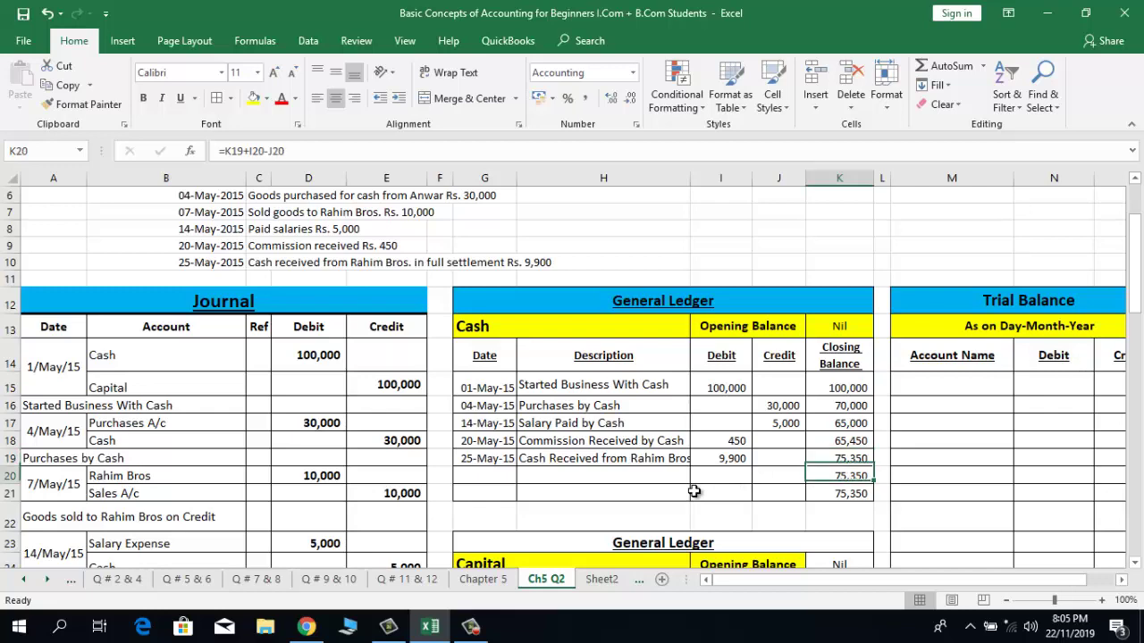
Step: Mark the Cash debit of 9,900 in the journal's 25/May/15 entry as posted by making it bold
key(Down)
key(Down)
key(Down)
key(Down)
key(Down)
key(Down)
key(Down)
key(Down)
key(Down)
key(Down)
key(Down)
key(Down)
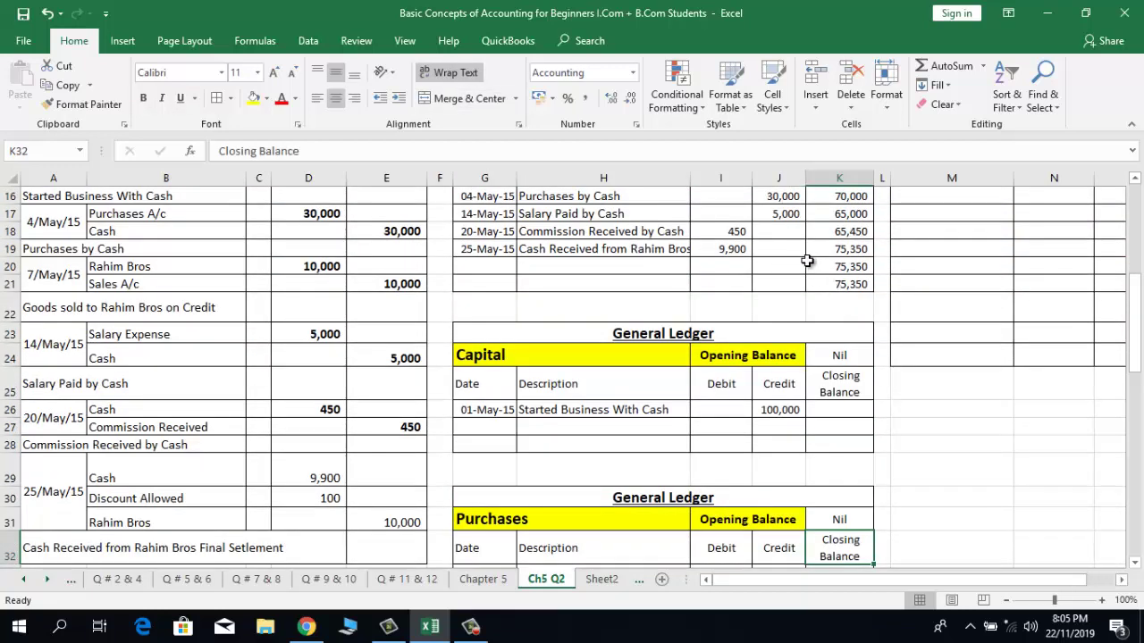
click(212, 450)
key(Down)
key(Down)
key(Down)
key(Down)
key(Up)
key(Up)
key(Up)
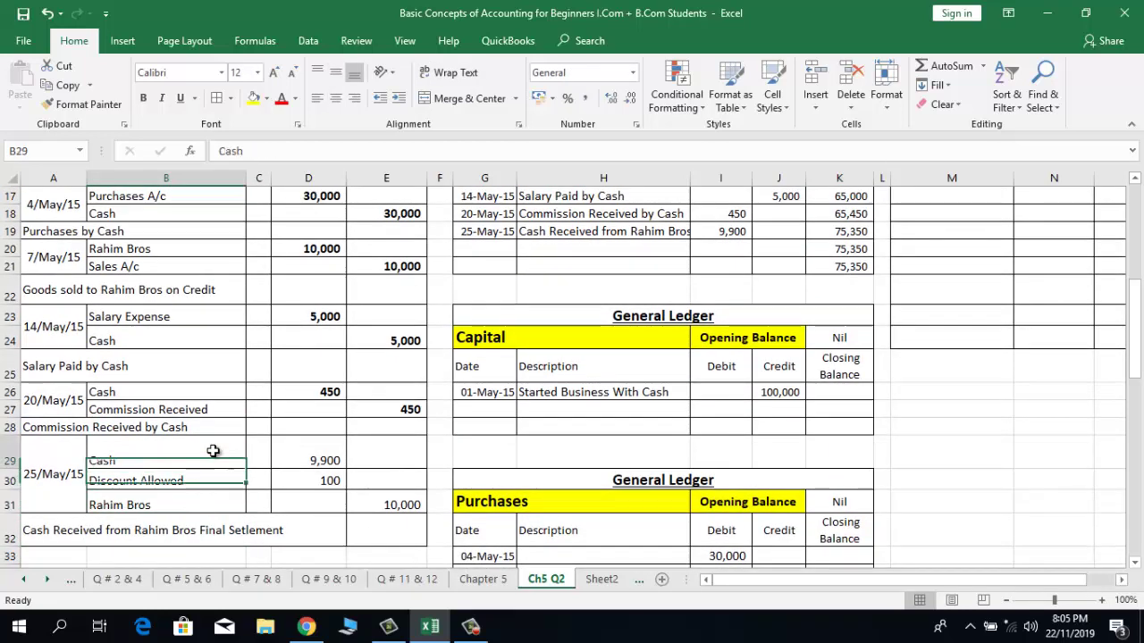
key(Down)
key(Right)
key(Right)
key(Up)
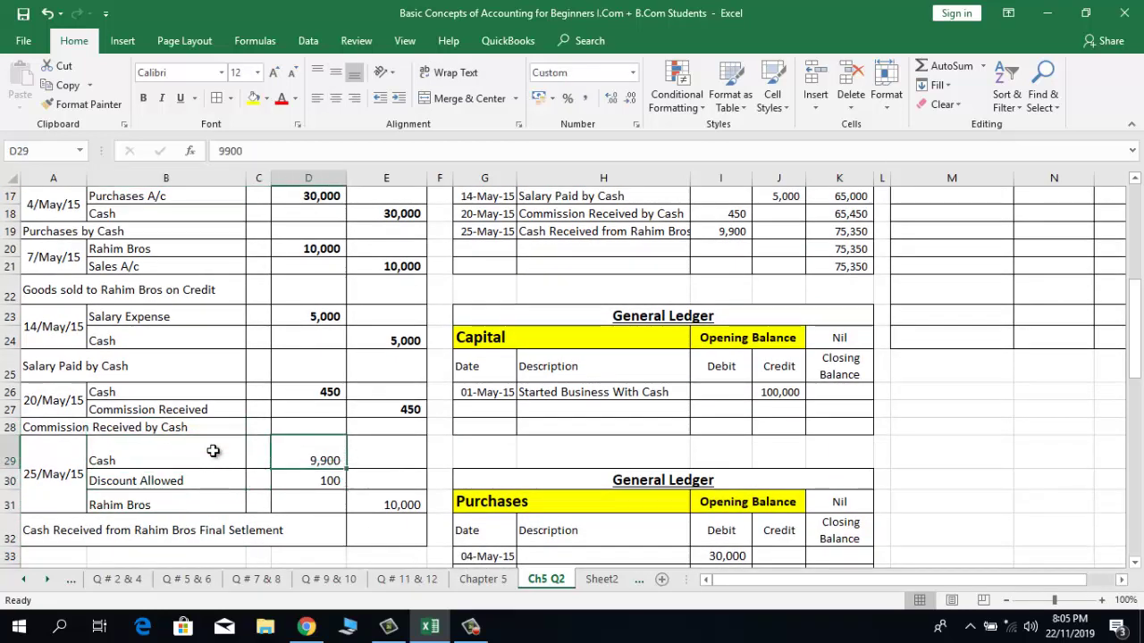
key(ctrl+b)
Step: Make the Discount Allowed debit of 100 in the journal's 25/May/15 entry bold
key(Down)
key(Down)
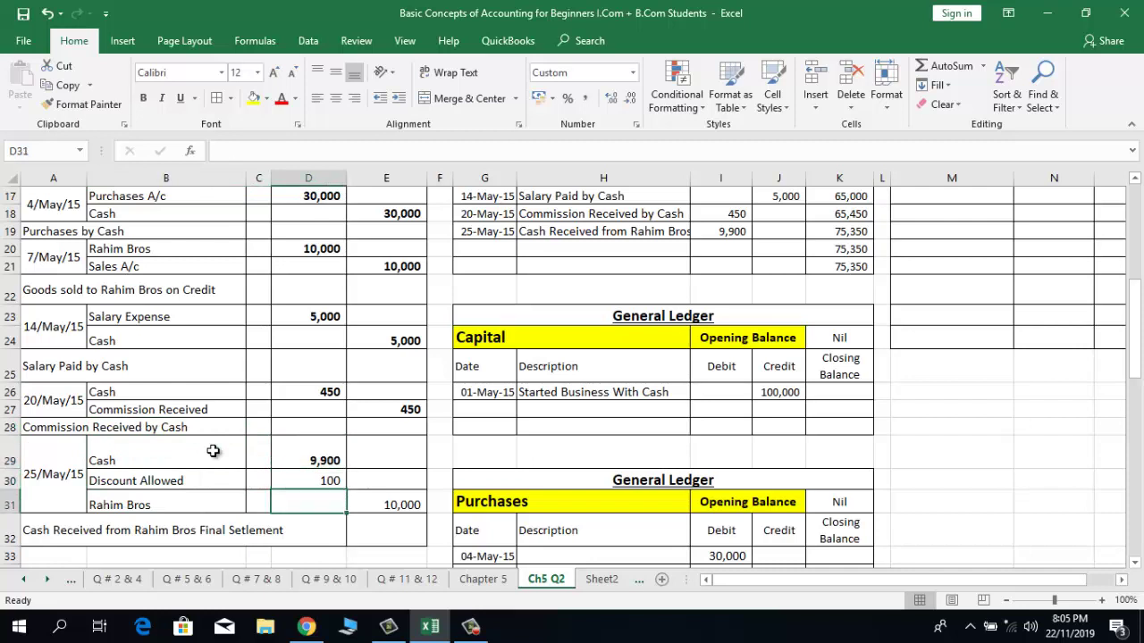
key(Down)
key(Up)
key(Up)
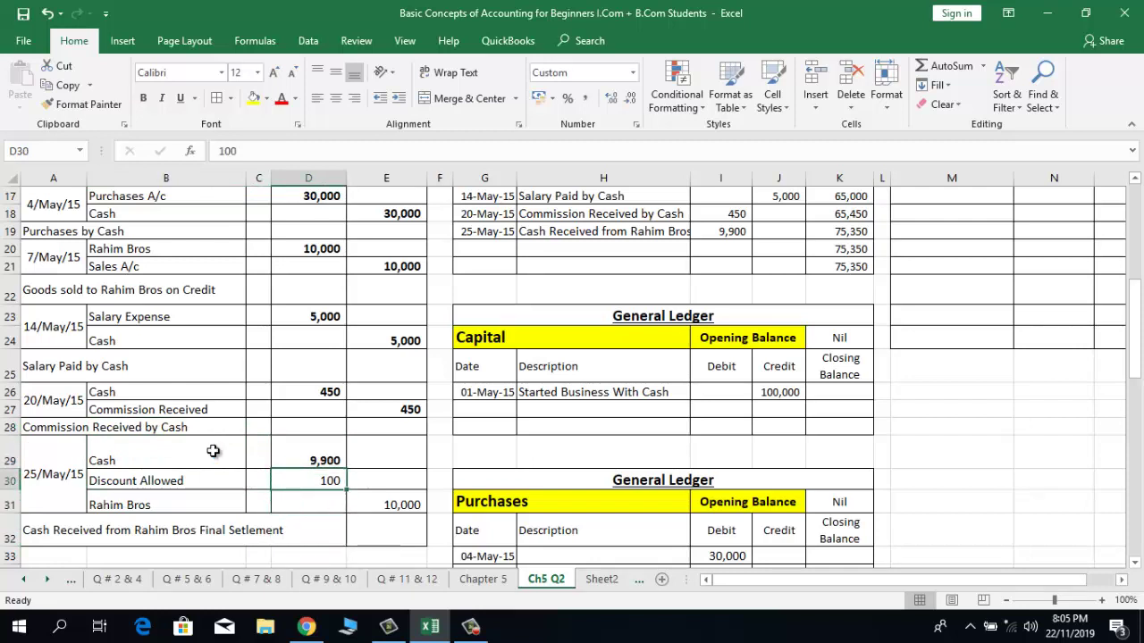
key(ctrl+b)
Step: Copy the Commission Received ledger table to G65 below it and make the blank row 64 between the two tables taller
key(Right)
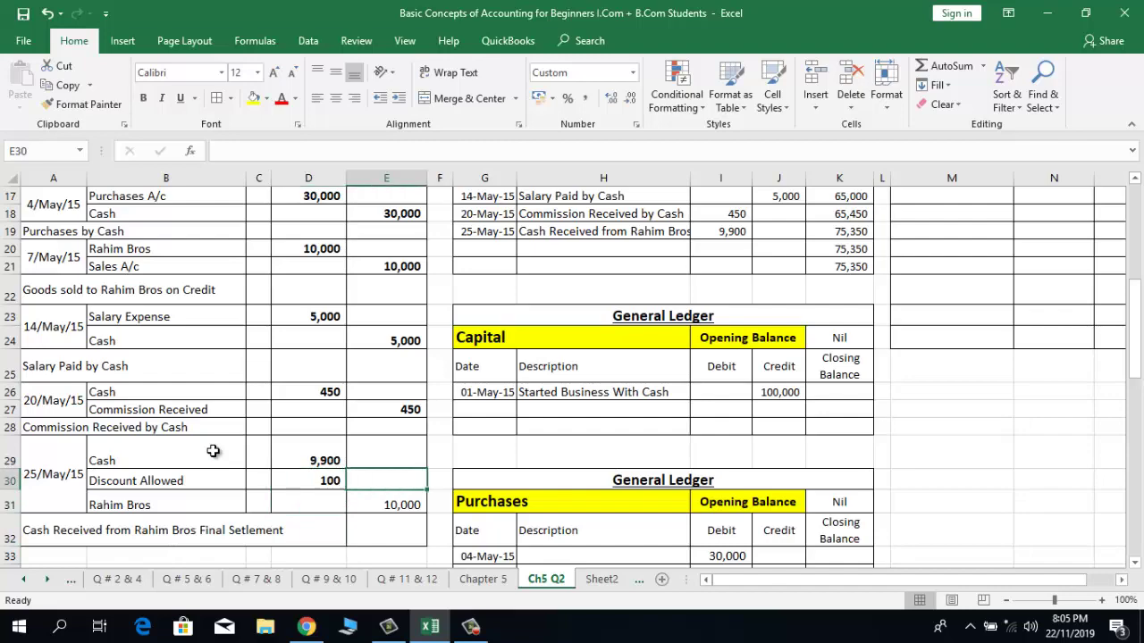
key(Right)
key(Right)
key(Down)
key(Down)
key(Down)
key(Down)
key(Down)
key(Down)
key(Down)
key(Down)
key(Down)
key(Down)
key(Down)
key(Down)
key(Down)
key(Down)
key(Down)
key(Down)
key(Down)
key(Down)
key(Down)
key(Down)
key(Down)
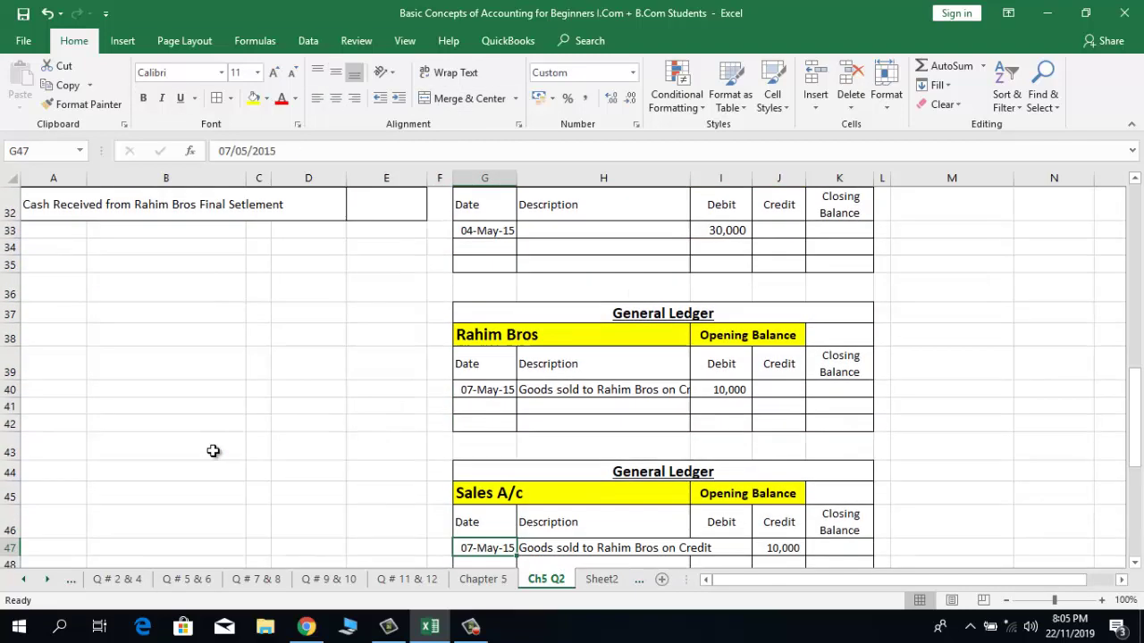
key(Down)
key(Down)
key(Down)
key(Down)
key(Down)
key(Down)
key(Down)
key(Down)
key(Down)
key(Down)
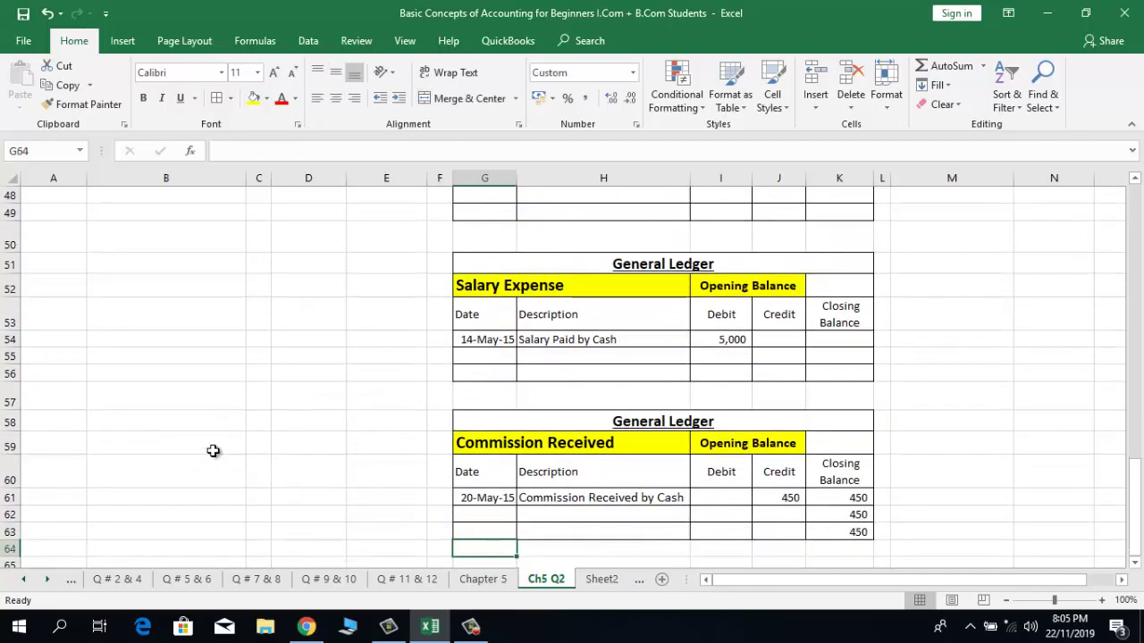
key(Up)
key(Up)
key(Up)
key(Up)
key(Up)
key(Up)
key(Up)
key(Up)
key(Up)
key(Up)
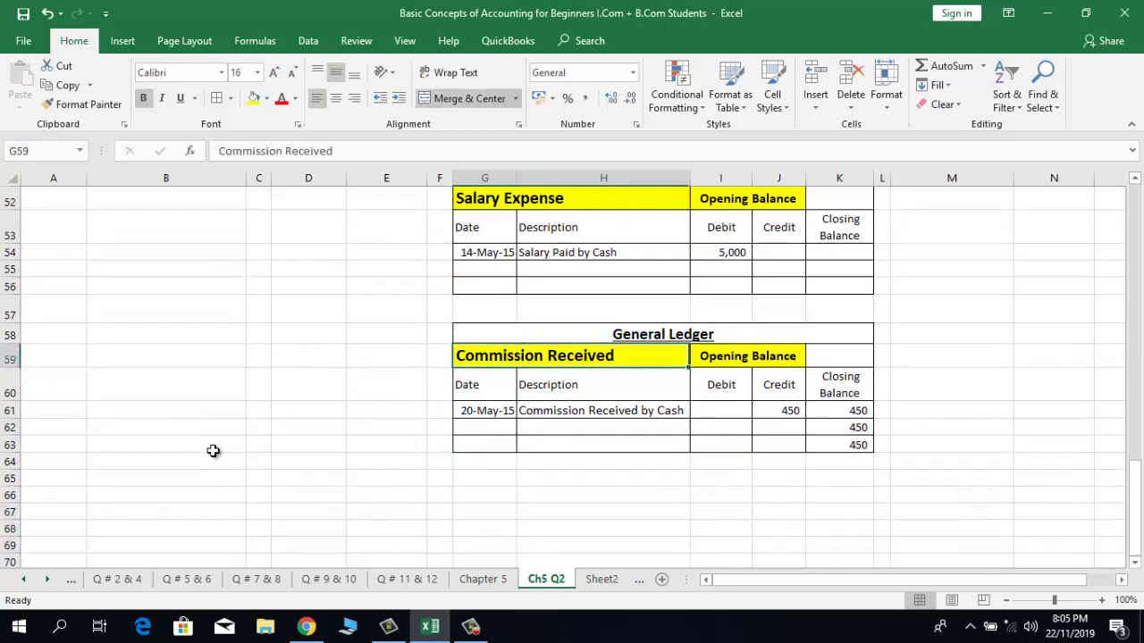
key(Up)
key(shift+Down)
key(shift+Down)
key(shift+Down)
key(shift+Down)
key(shift+Down)
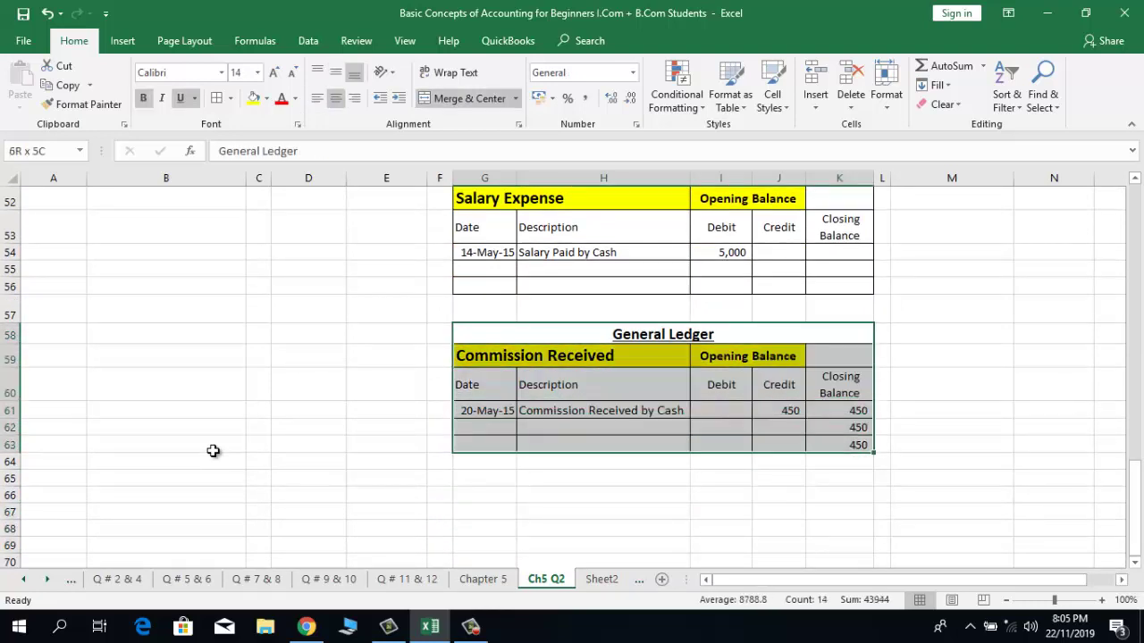
key(ctrl+c)
key(Down)
key(Down)
key(Down)
key(Down)
key(Down)
key(Down)
key(Down)
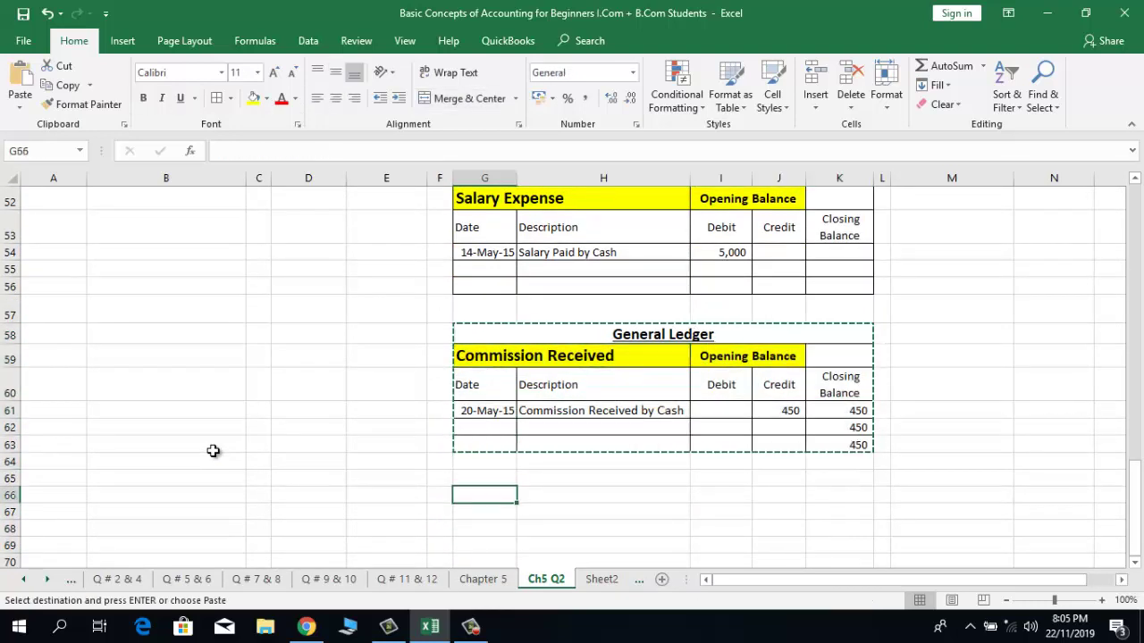
key(ctrl+v)
key(Escape)
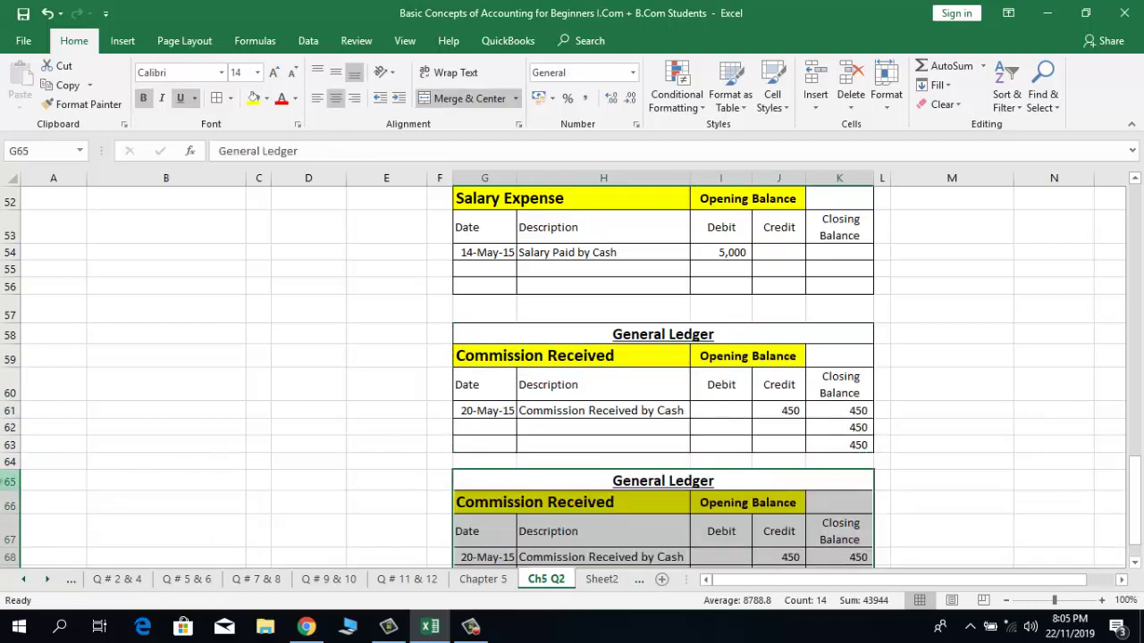
drag(13, 470, 13, 484)
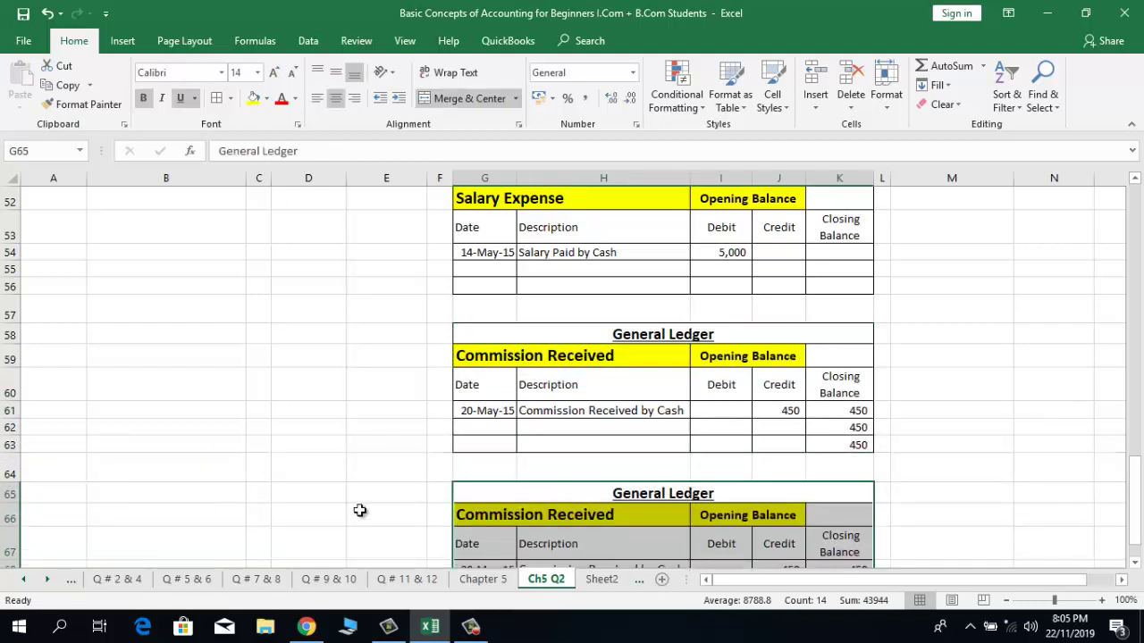
Step: Rename the copied ledger's account title in G66 to Discount Allowed
click(457, 512)
text(Disc)
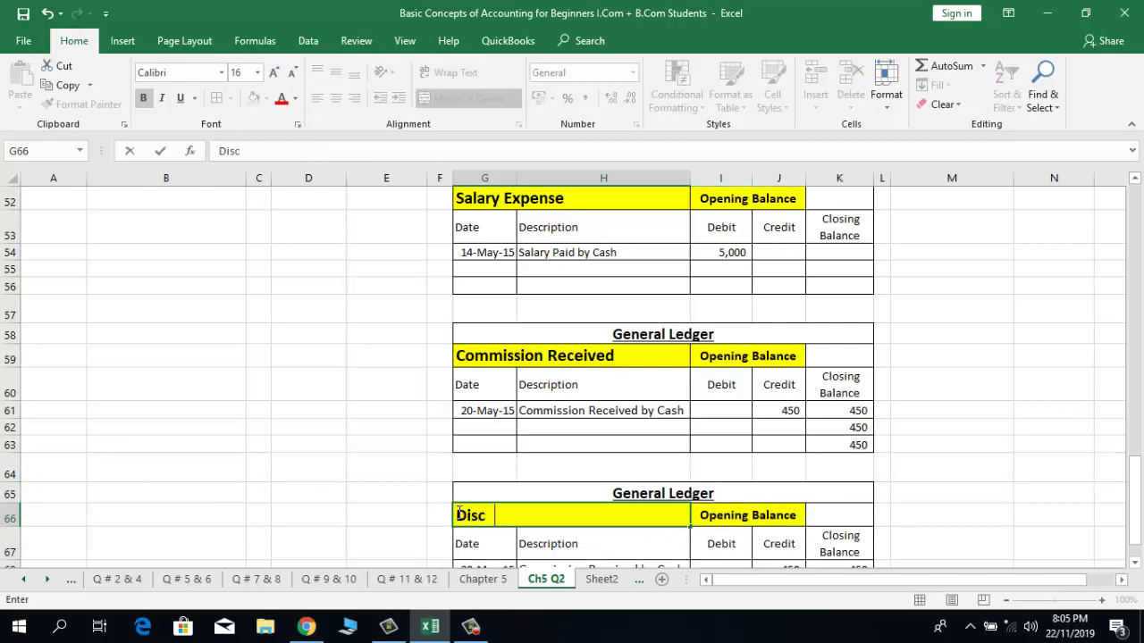
text(ount Allowed)
key(Return)
key(Return)
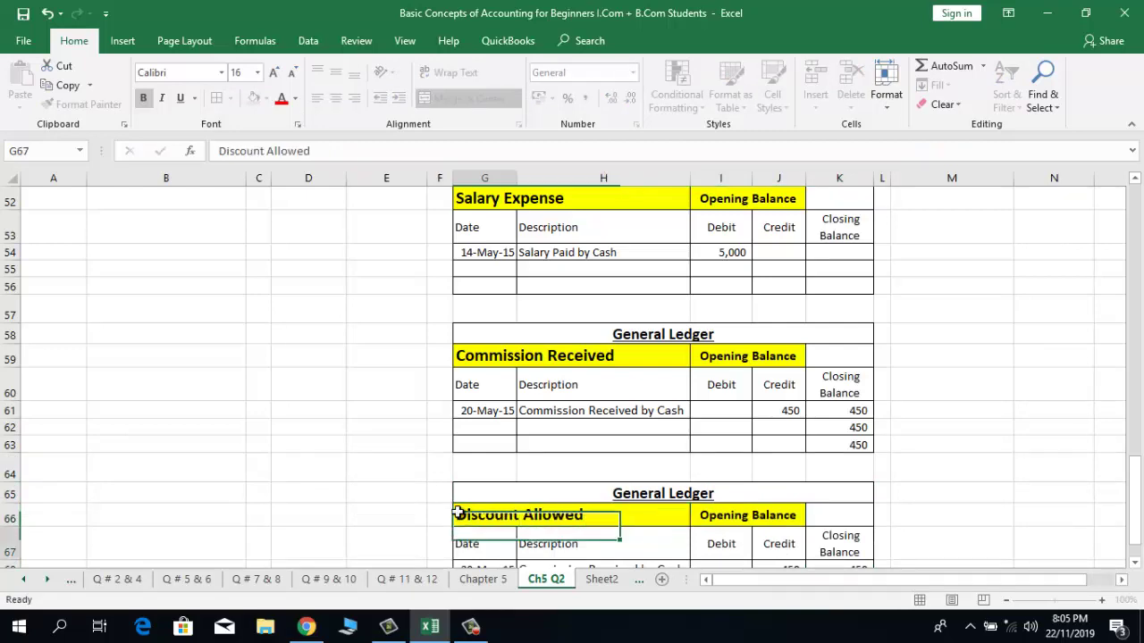
Step: Change the date of the Discount Allowed ledger's first row to 25-May-15
double_click(459, 512)
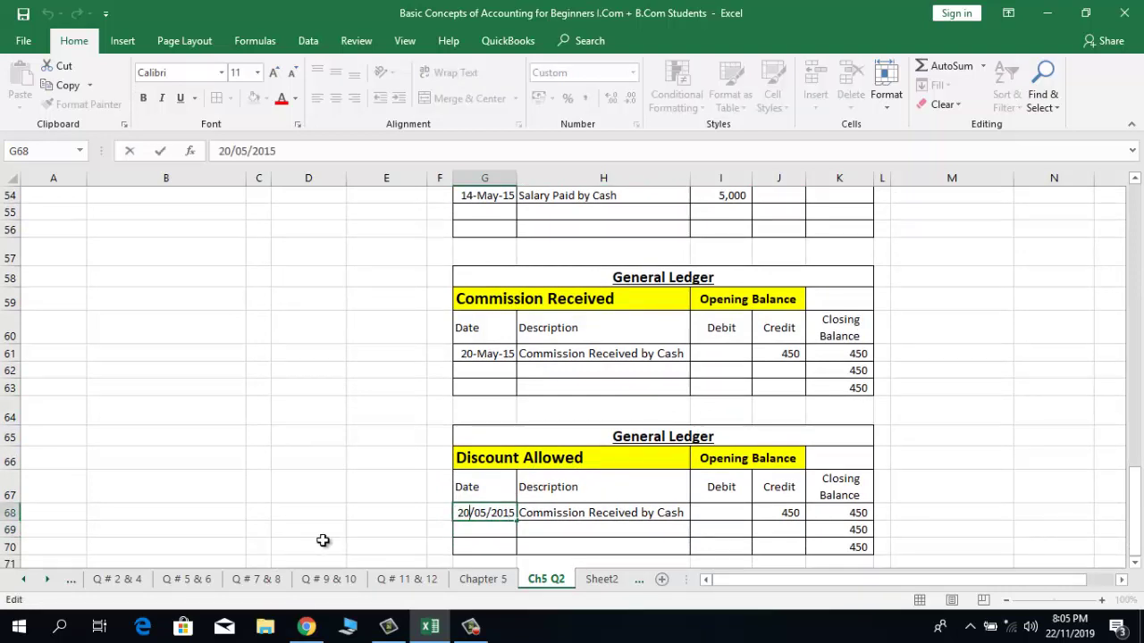
key(BackSpace)
text(5)
key(Tab)
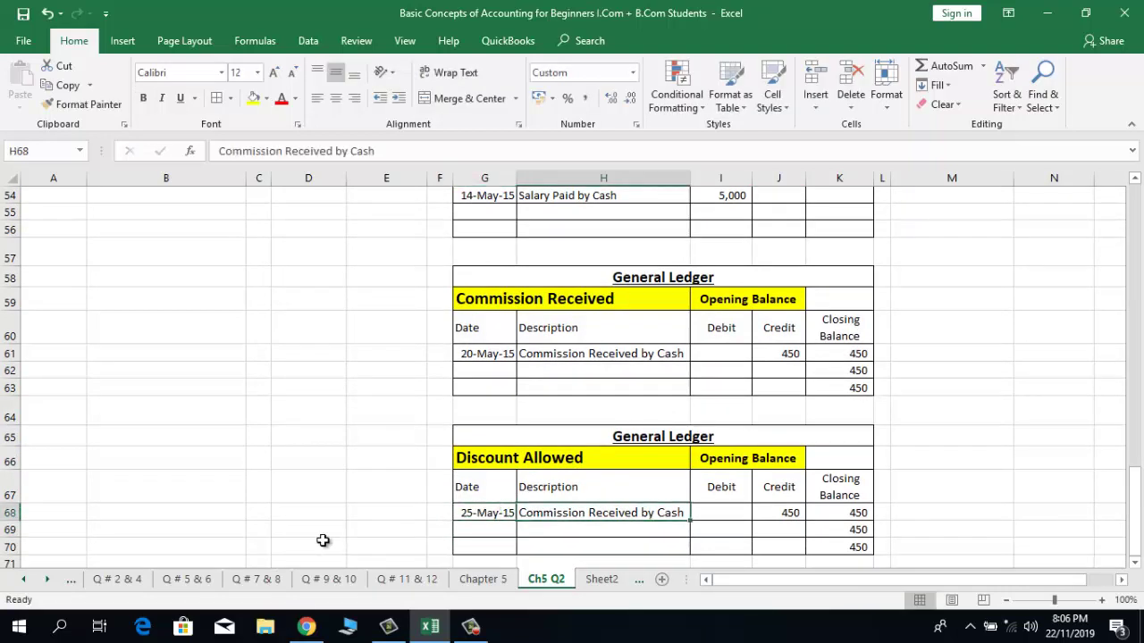
Step: Copy the journal's narration "Cash Received from Rahim Bros Final Setlement" into the description of the Discount Allowed ledger's 25-May-15 row
key(Up)
key(Up)
key(Up)
key(Up)
key(Up)
key(Up)
key(Up)
key(Up)
key(Up)
key(Up)
key(Up)
key(Up)
key(Up)
key(Up)
key(Up)
key(Up)
key(Up)
key(Up)
key(Up)
key(Up)
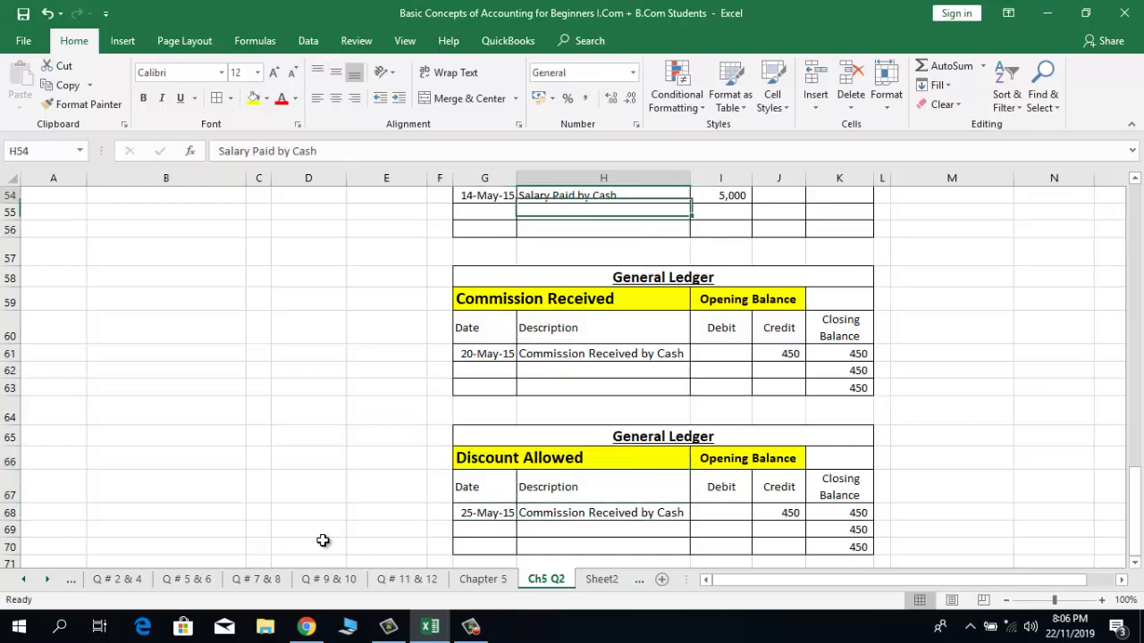
key(Up)
key(Up)
key(Up)
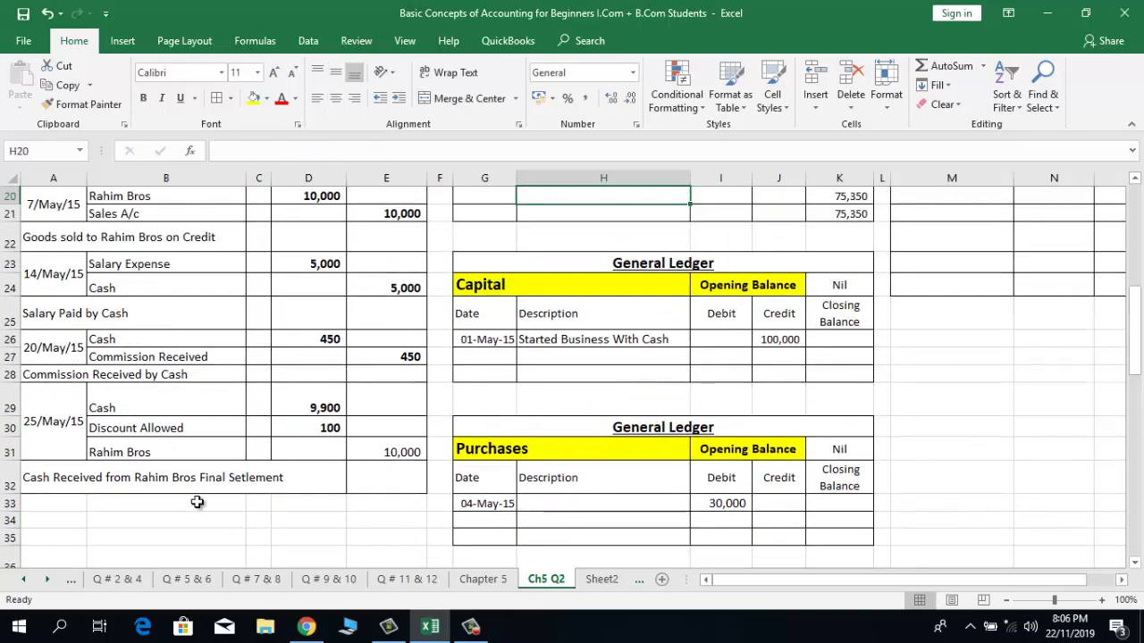
click(55, 477)
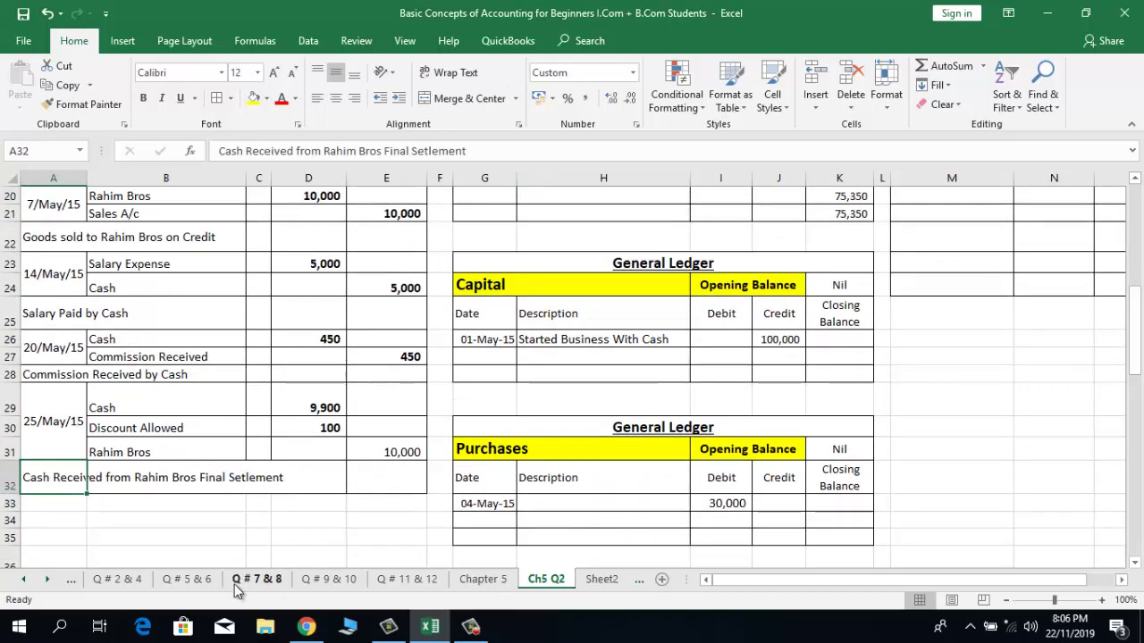
key(ctrl+c)
key(Right)
key(Down)
key(Down)
key(Down)
key(Down)
key(Down)
key(Down)
key(Down)
key(Down)
key(Down)
key(Down)
key(Down)
key(Down)
key(Down)
key(Down)
key(Down)
key(Down)
key(Down)
key(Down)
key(Down)
key(Down)
key(Down)
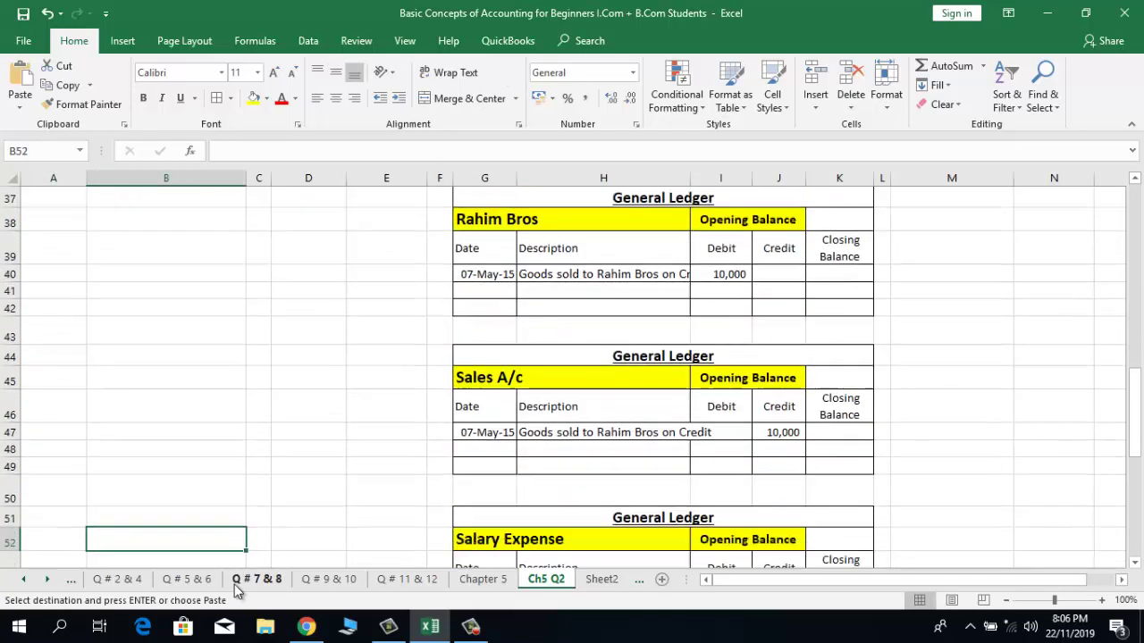
key(Right)
key(Down)
key(Down)
key(Down)
key(Down)
key(Down)
key(Down)
key(Down)
key(Down)
key(Down)
key(Down)
key(Down)
key(Down)
key(Down)
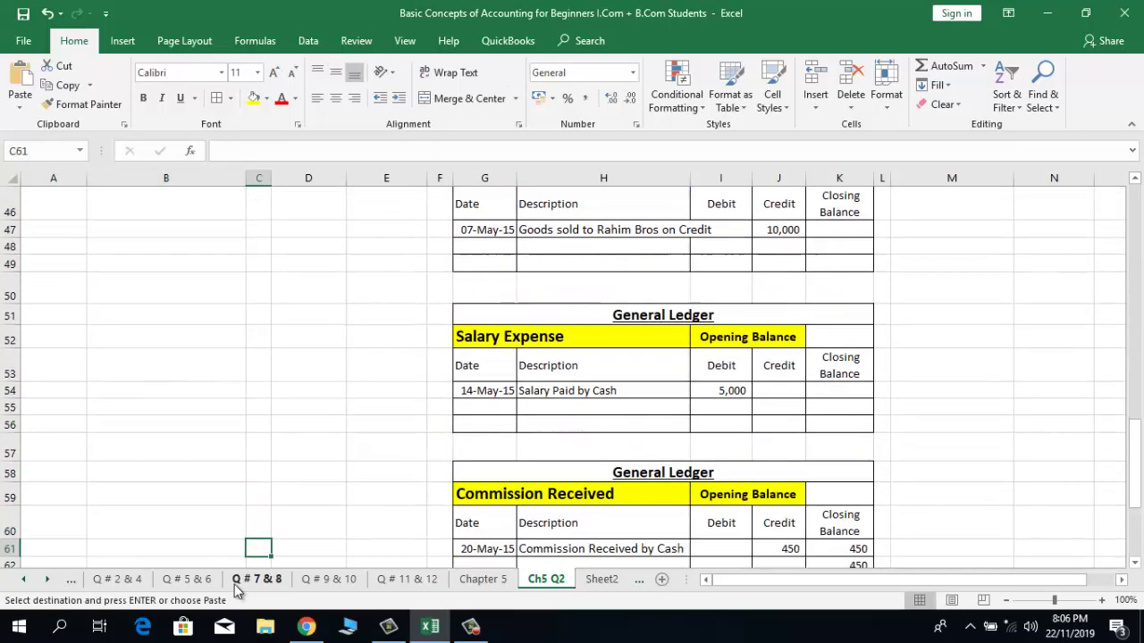
key(Right)
key(Right)
key(Right)
key(Right)
key(Up)
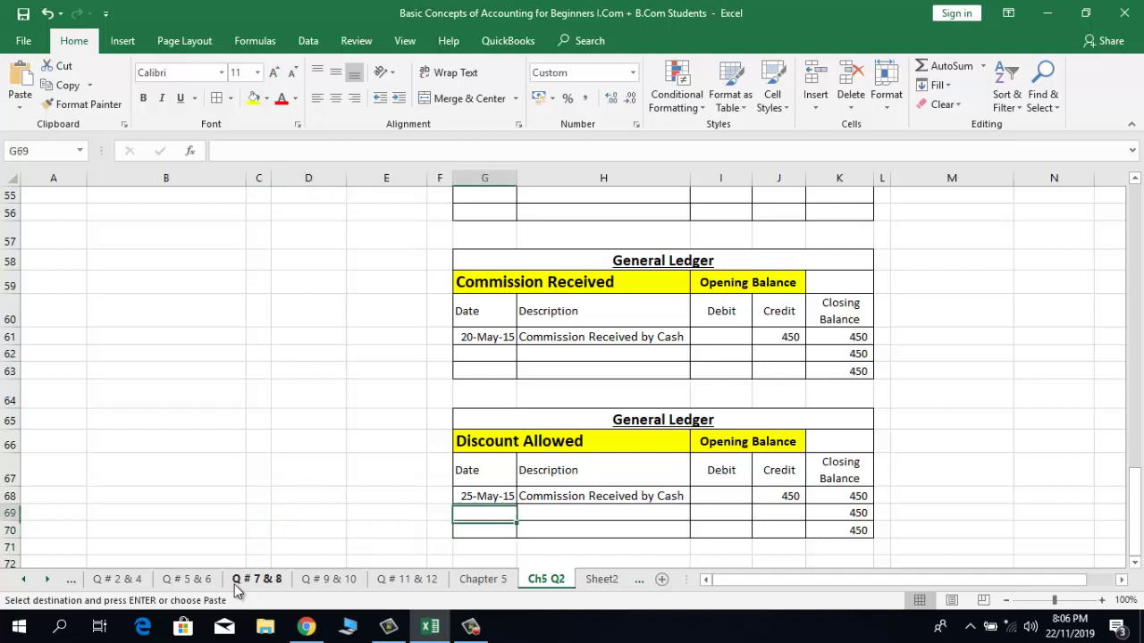
key(Right)
key(ctrl+z)
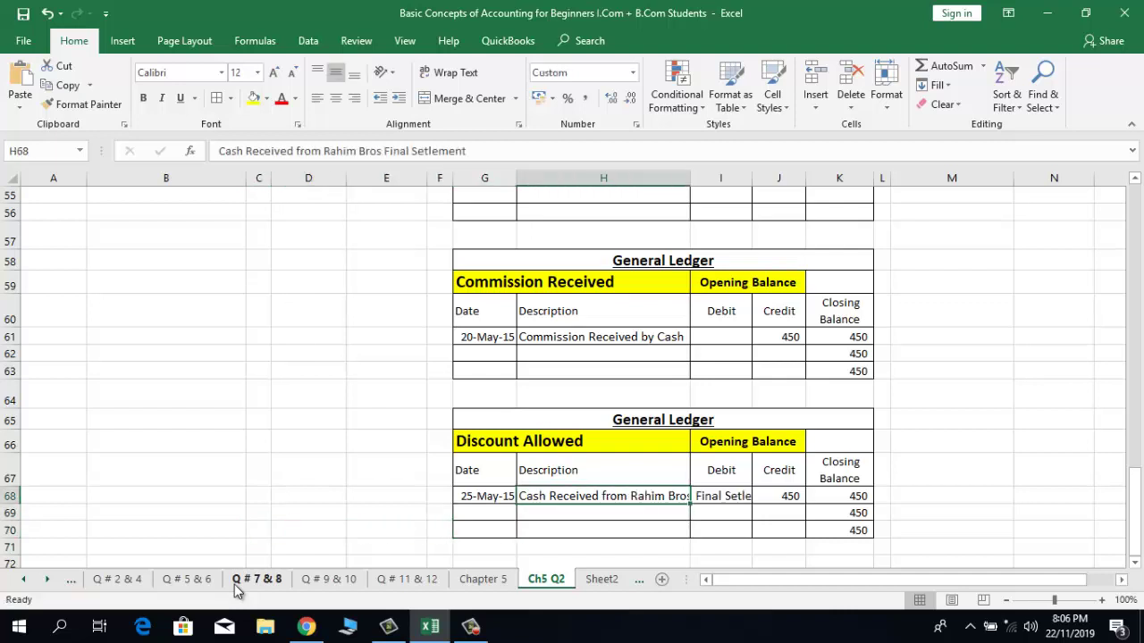
Step: Enter 100 as the debit of the Discount Allowed ledger's 25-May-15 row
key(Right)
key(Right)
key(Left)
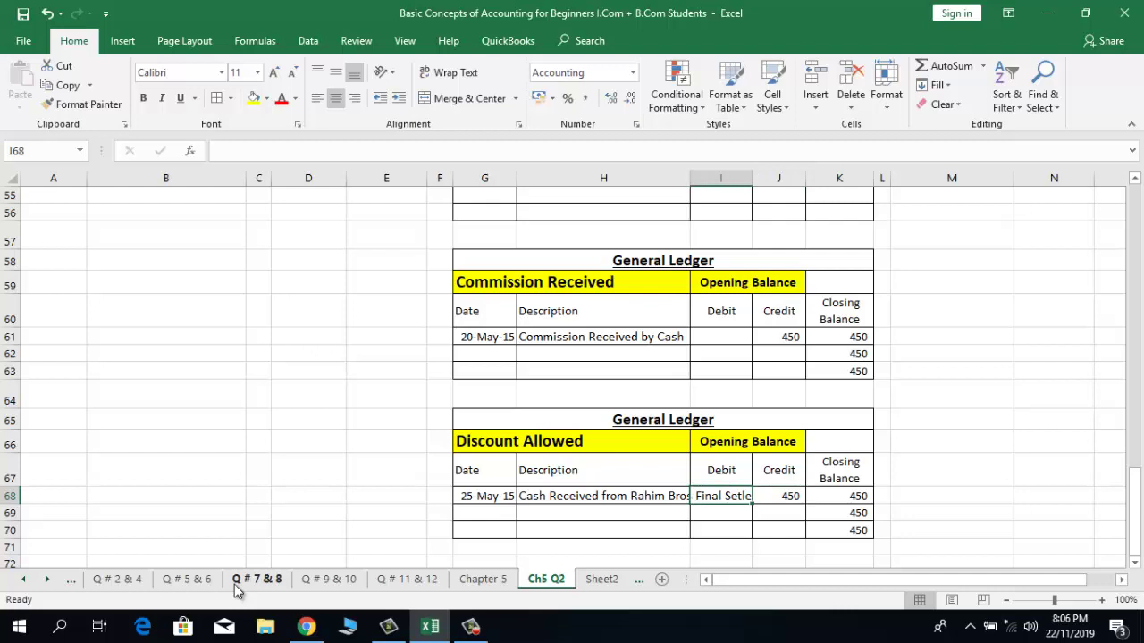
text(1)
key(Return)
Step: Set the closing balance of the Discount Allowed ledger's 25-May-15 row to the formula =I68
key(Up)
key(Right)
key(Right)
text(=J68)
key(Left)
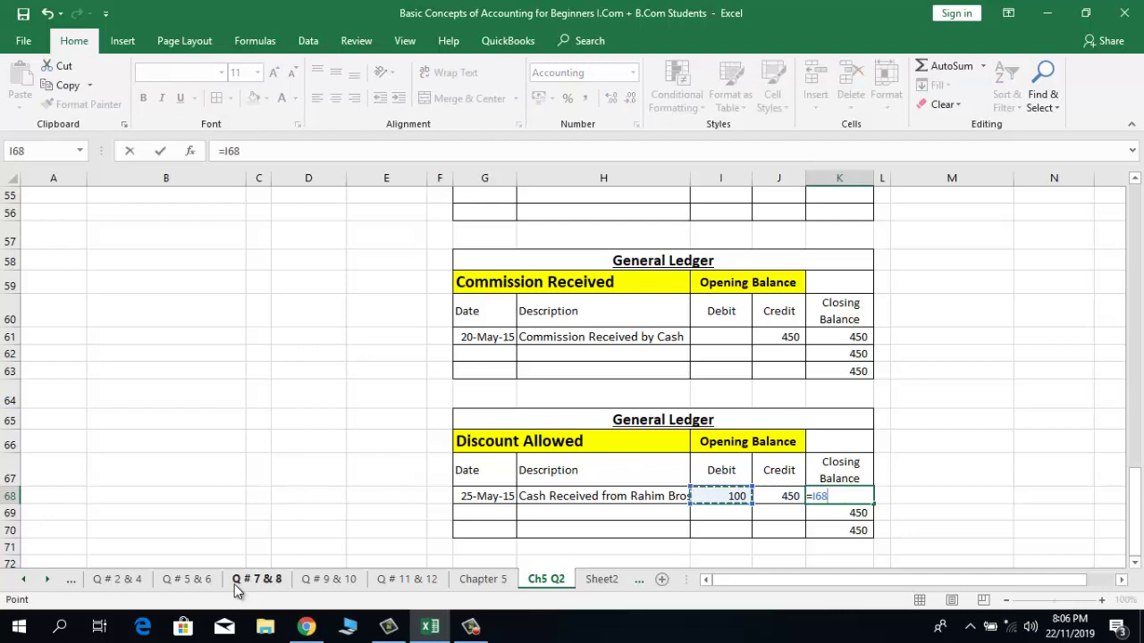
key(Return)
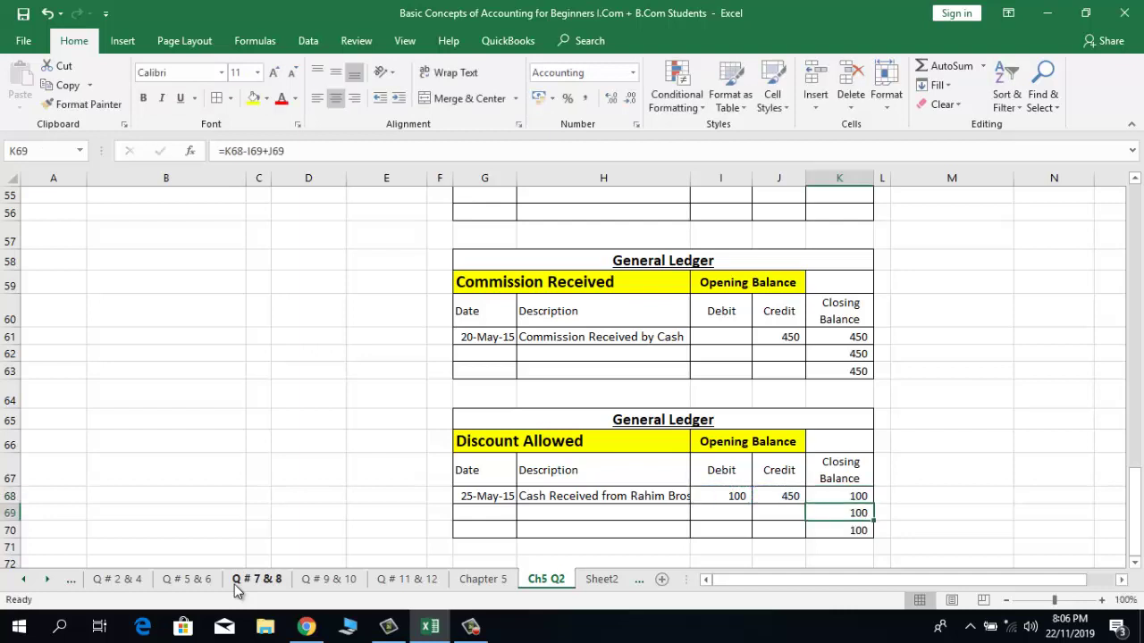
Step: Clear the leftover 450 credit from the Discount Allowed ledger's 25-May-15 row
key(Up)
key(Left)
key(Right)
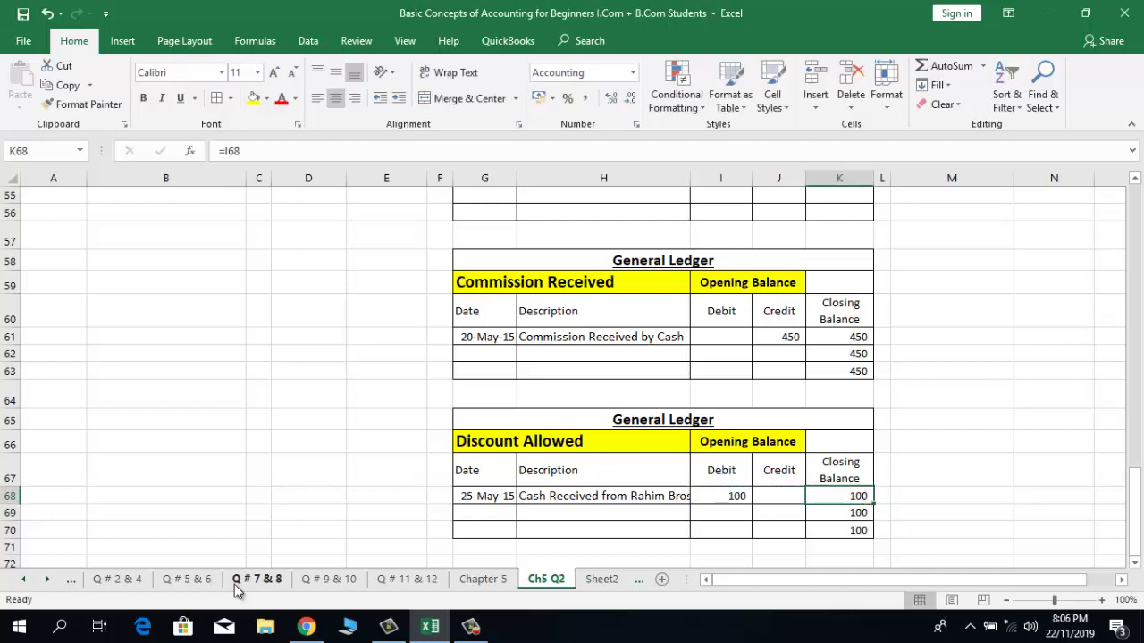
Step: Save the workbook with the Discount Allowed posting
key(Down)
key(ctrl+s)
Step: Bold the 10,000 credit of Rahim Bros in the 25 May journal entry
key(Up)
key(Up)
key(Up)
key(Up)
key(Up)
key(Up)
key(Up)
key(Up)
key(Up)
key(Up)
key(Up)
key(Up)
key(Up)
key(Up)
key(Up)
key(Up)
key(Up)
key(Up)
key(Up)
key(Up)
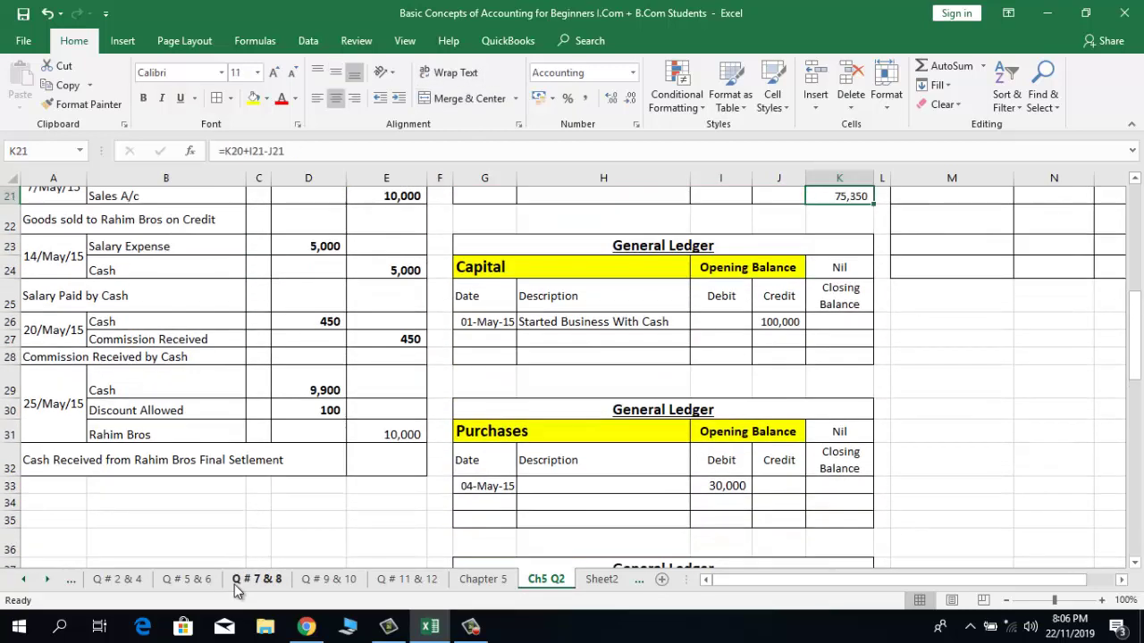
click(158, 432)
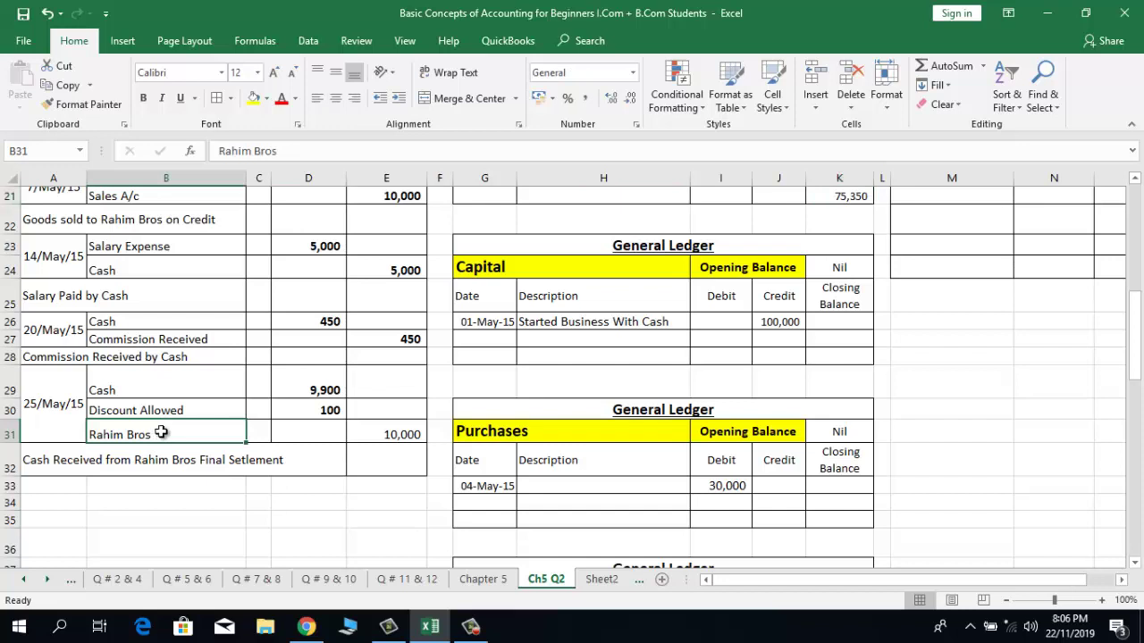
click(373, 433)
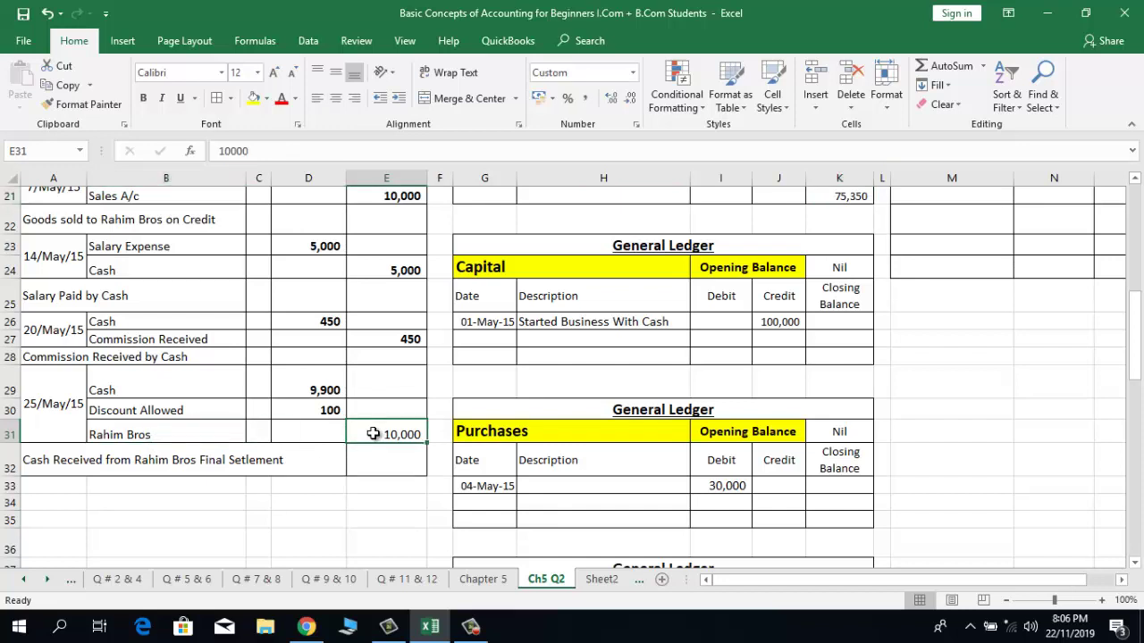
key(ctrl+b)
Step: Enter 25-May-15 as the date of the Rahim Bros ledger's second row, based on the date above it
key(Right)
key(Right)
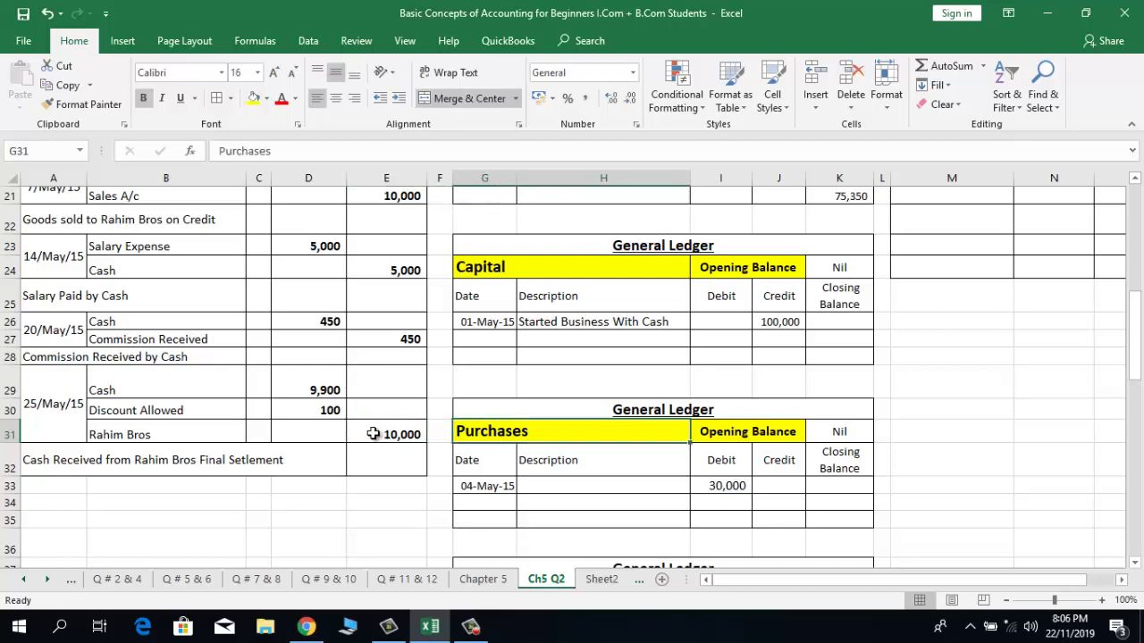
key(Down)
key(Down)
key(Down)
key(Down)
key(Down)
key(Down)
key(Down)
key(Down)
key(Down)
key(Down)
key(Down)
key(Down)
key(Down)
key(Down)
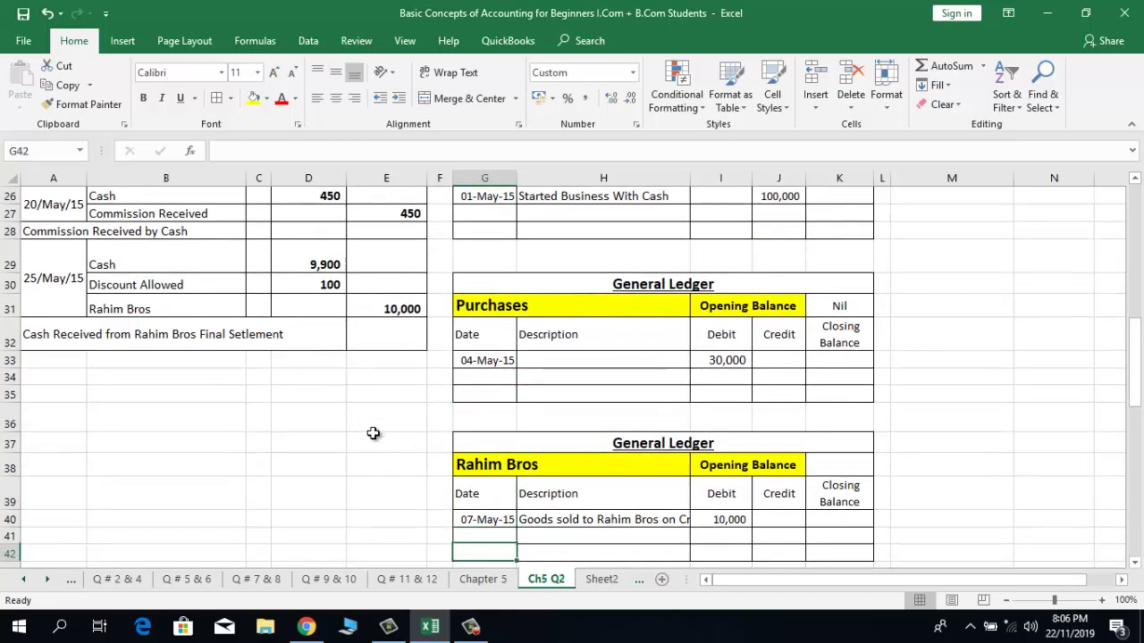
key(Up)
key(Up)
key(Up)
key(Up)
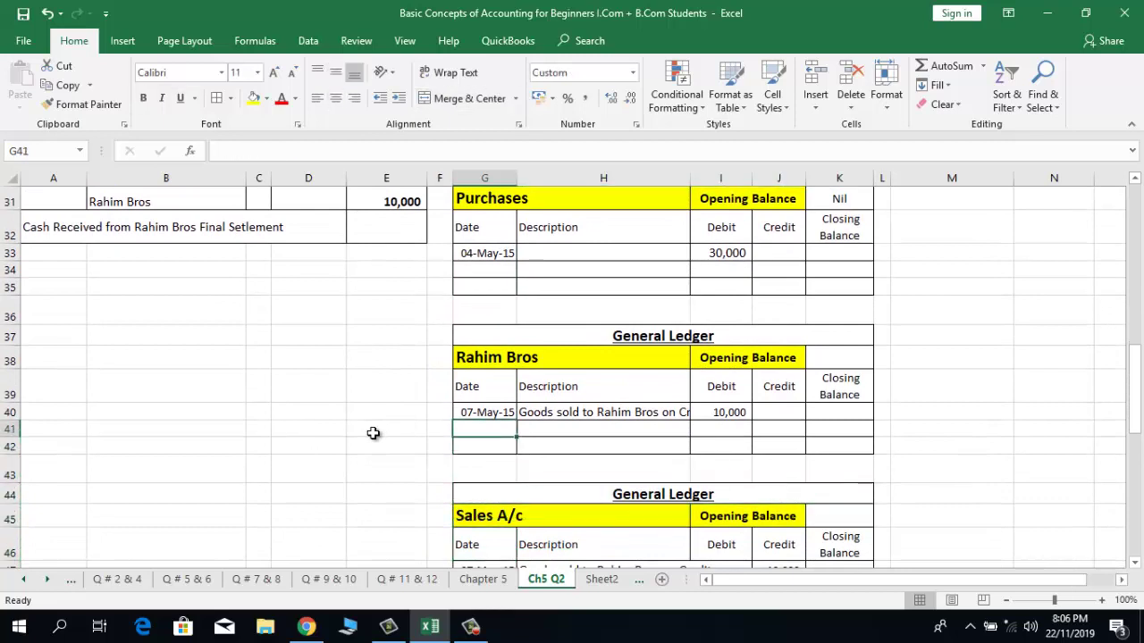
key(ctrl+d)
key(F2)
key(Left)
key(Left)
key(Left)
key(Left)
key(Left)
key(Left)
key(Left)
key(Left)
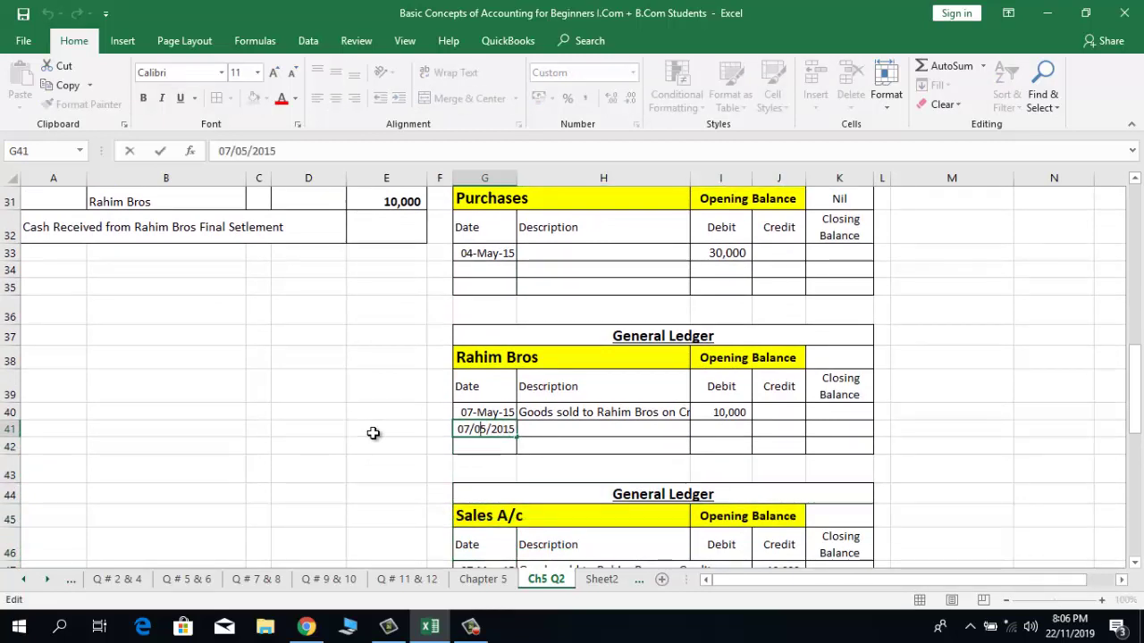
key(BackSpace)
key(BackSpace)
text(25)
key(Return)
Step: Copy the journal's narration "Cash Received from Rahim Bros Final Setlement" into the description of the Rahim Bros ledger's 25-May-15 row
key(Up)
key(Up)
key(Up)
key(Up)
key(Up)
key(Up)
key(Up)
key(Up)
key(Up)
key(Up)
key(Up)
key(Up)
key(Up)
key(Up)
key(Up)
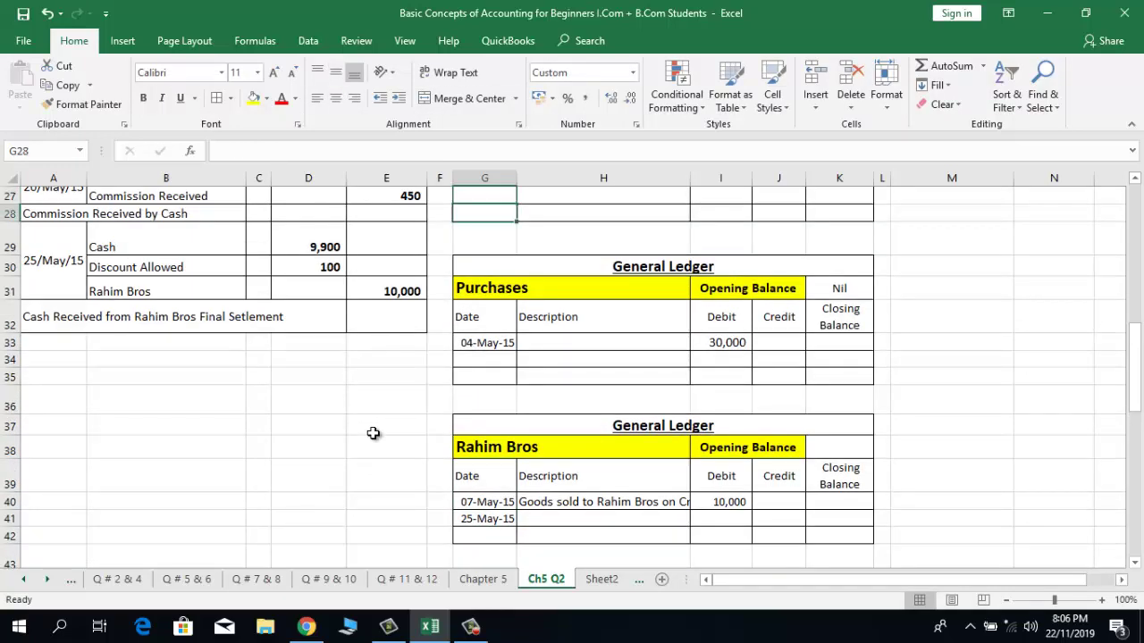
key(Down)
key(Down)
key(Down)
key(Down)
key(Down)
key(Down)
key(Down)
key(Down)
key(Down)
key(Down)
key(Down)
key(Down)
key(Down)
key(Down)
key(Down)
key(Down)
key(Down)
key(Up)
key(Up)
key(Up)
key(Right)
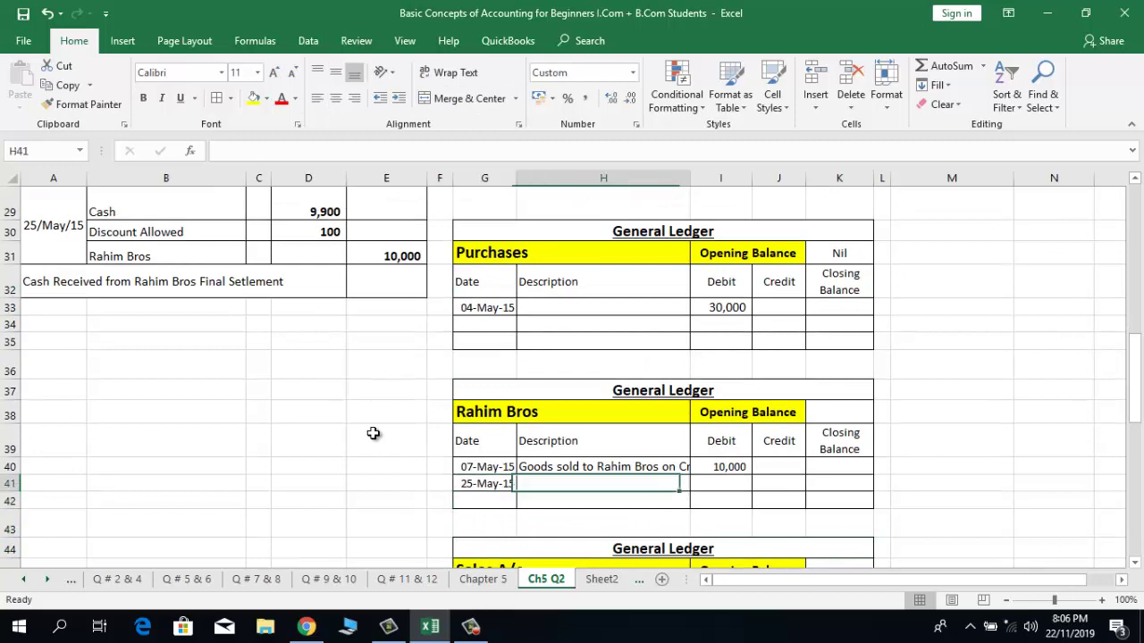
key(Right)
key(Left)
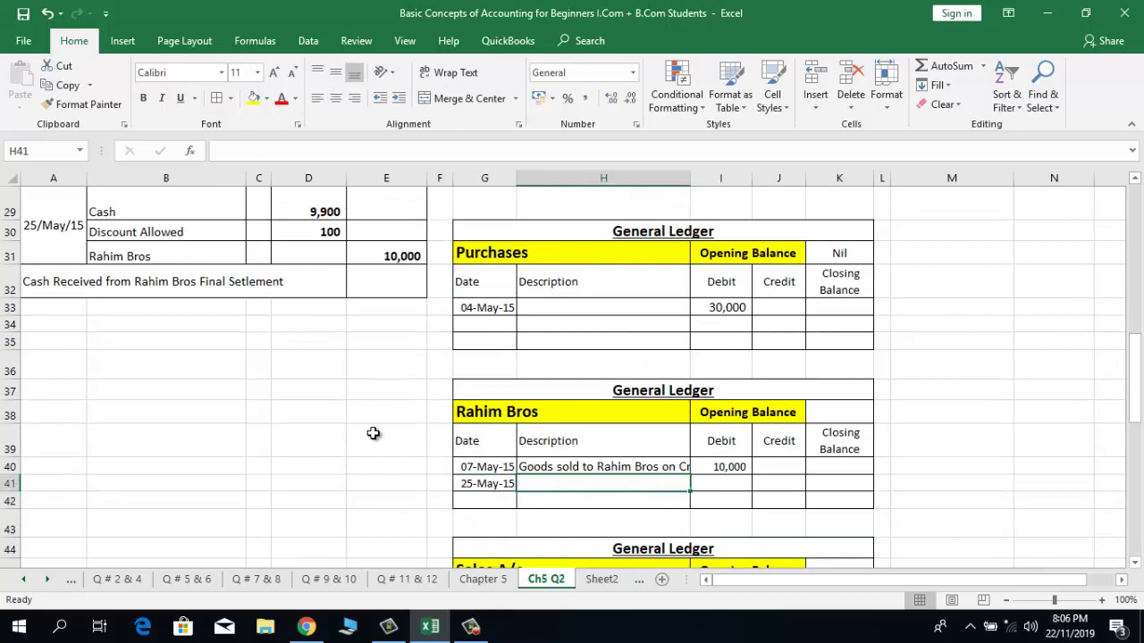
click(35, 289)
key(ctrl+c)
key(Right)
key(Right)
key(Right)
key(Right)
key(Right)
key(Right)
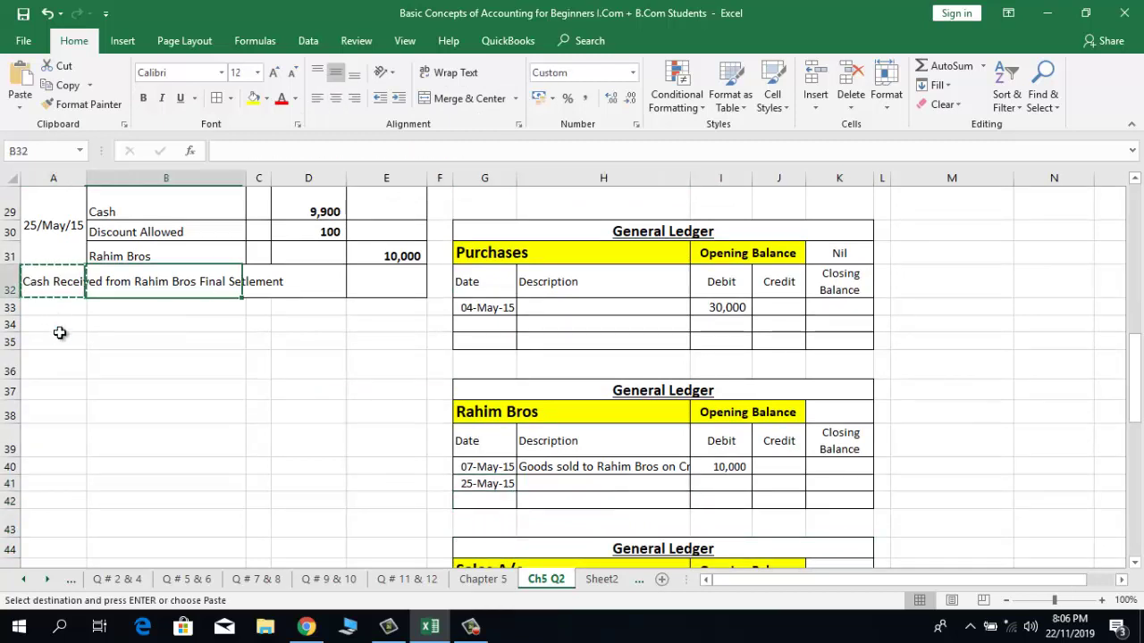
key(Down)
key(Down)
key(Down)
key(Down)
key(Down)
key(Down)
key(Down)
key(Down)
key(Down)
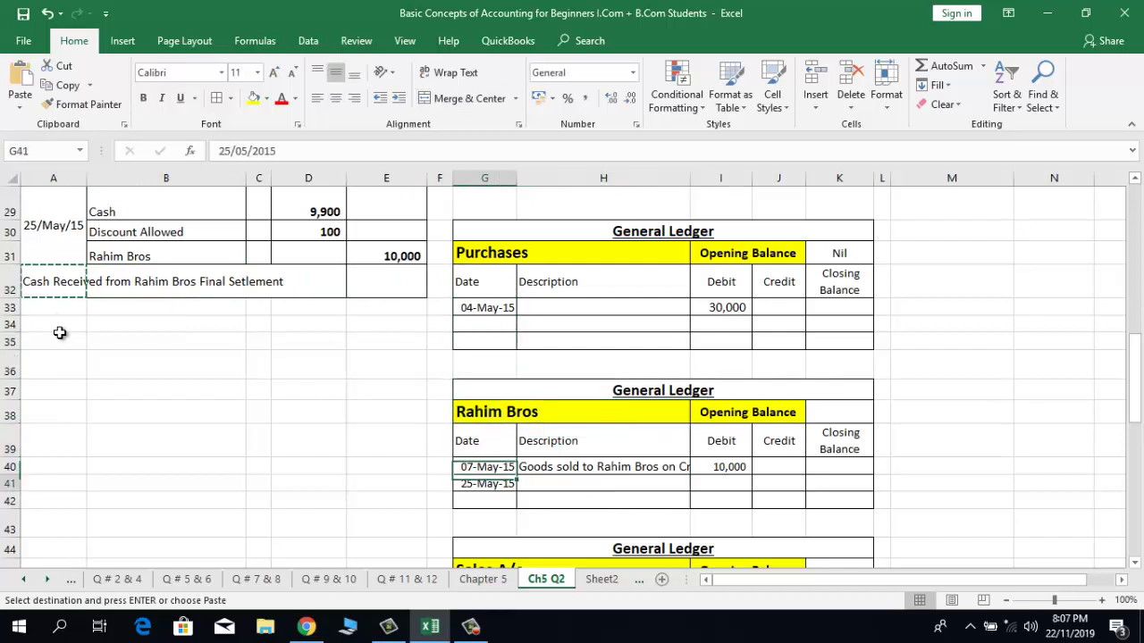
key(Right)
key(Return)
Step: Enter 10000 as the credit of the Rahim Bros ledger's 25-May-15 row
key(Right)
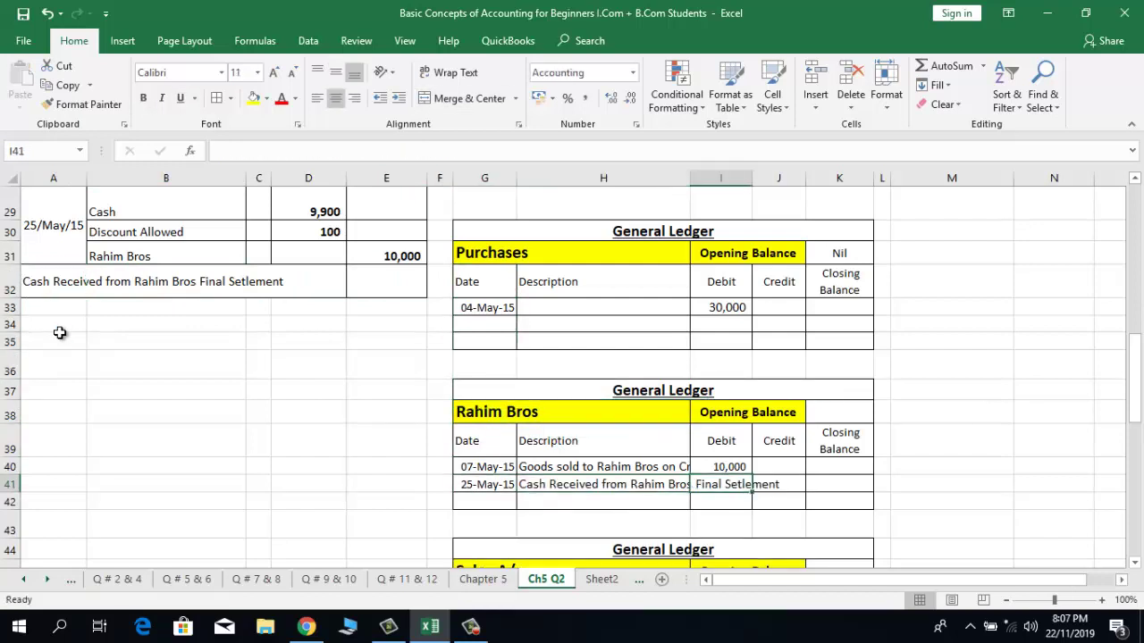
key(Right)
text(1)
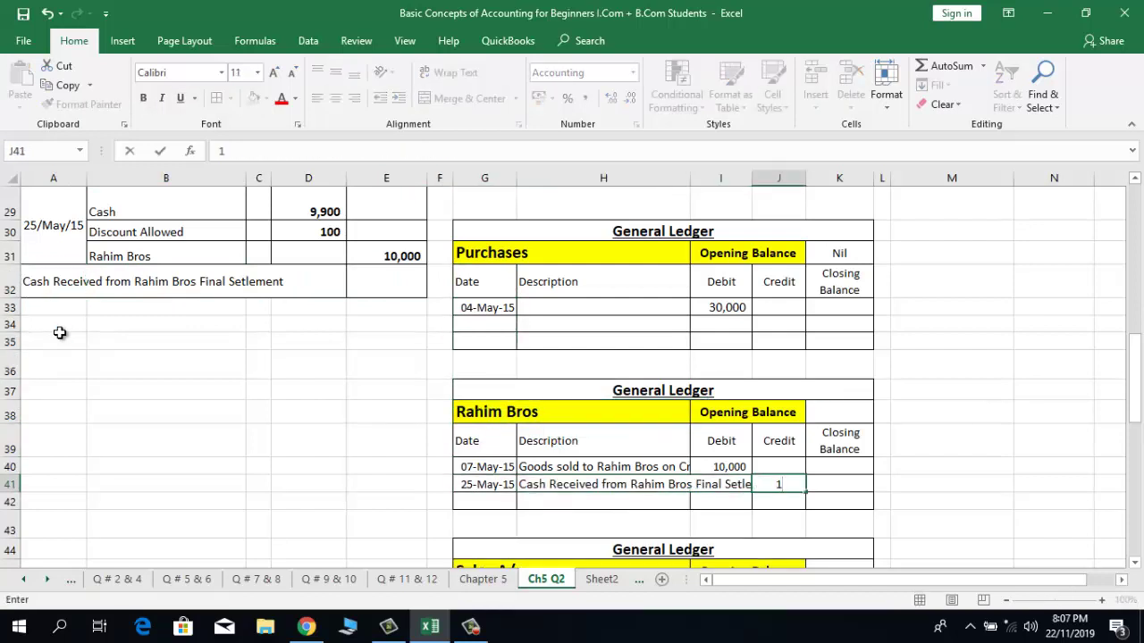
text(0000)
key(Return)
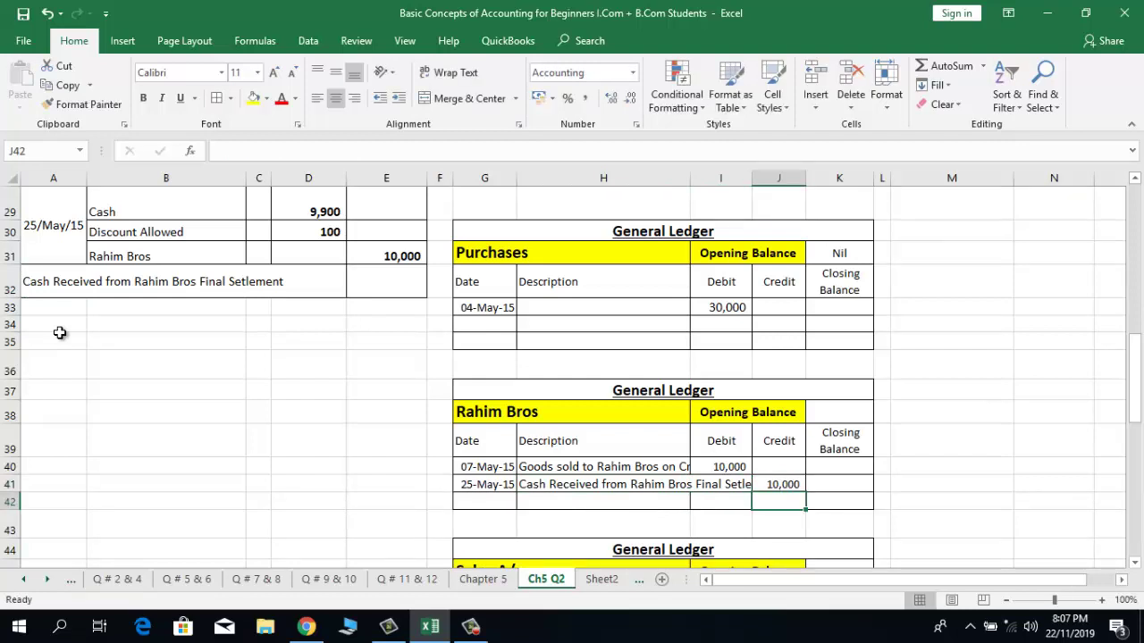
Step: Set the closing balance of the Rahim Bros ledger's 07-May-15 row to the formula =I40
key(Up)
key(Up)
key(Right)
text(=)
key(Left)
key(Left)
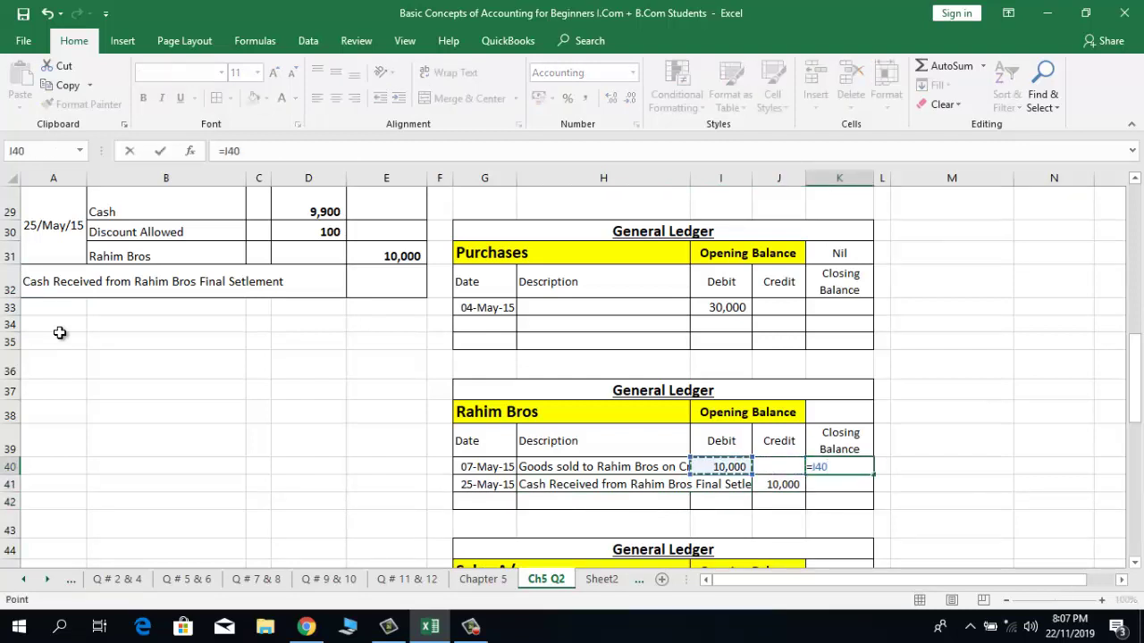
key(Return)
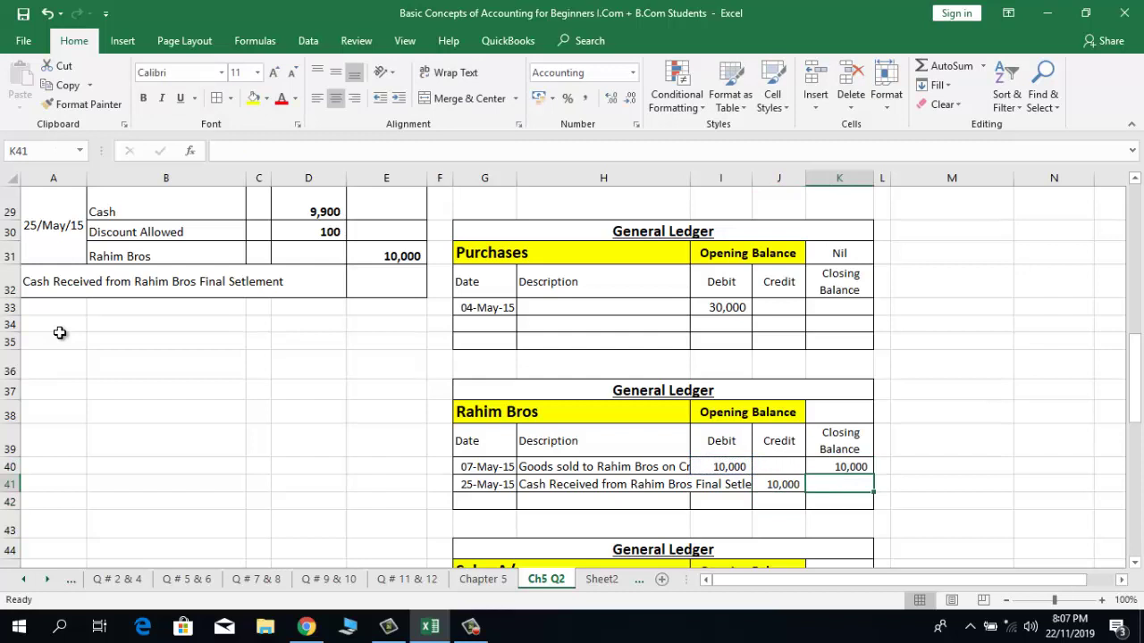
Step: Set the closing balance of the Rahim Bros ledger's 25-May-15 row to the formula =K40+I41-J41
text(=)
key(Up)
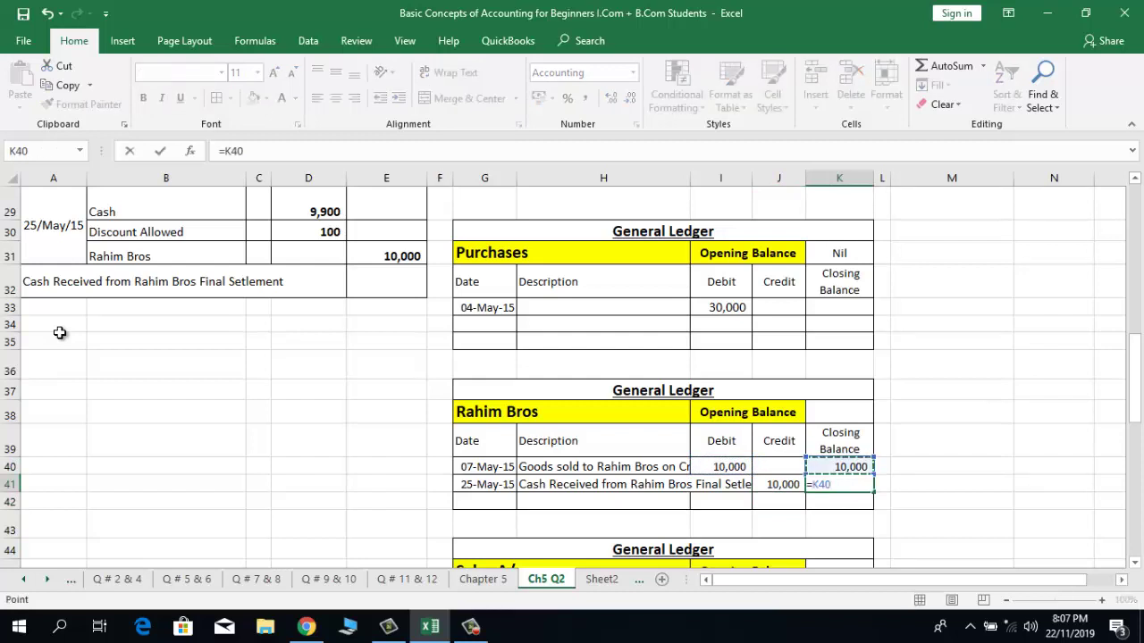
text(+)
key(Left)
key(Left)
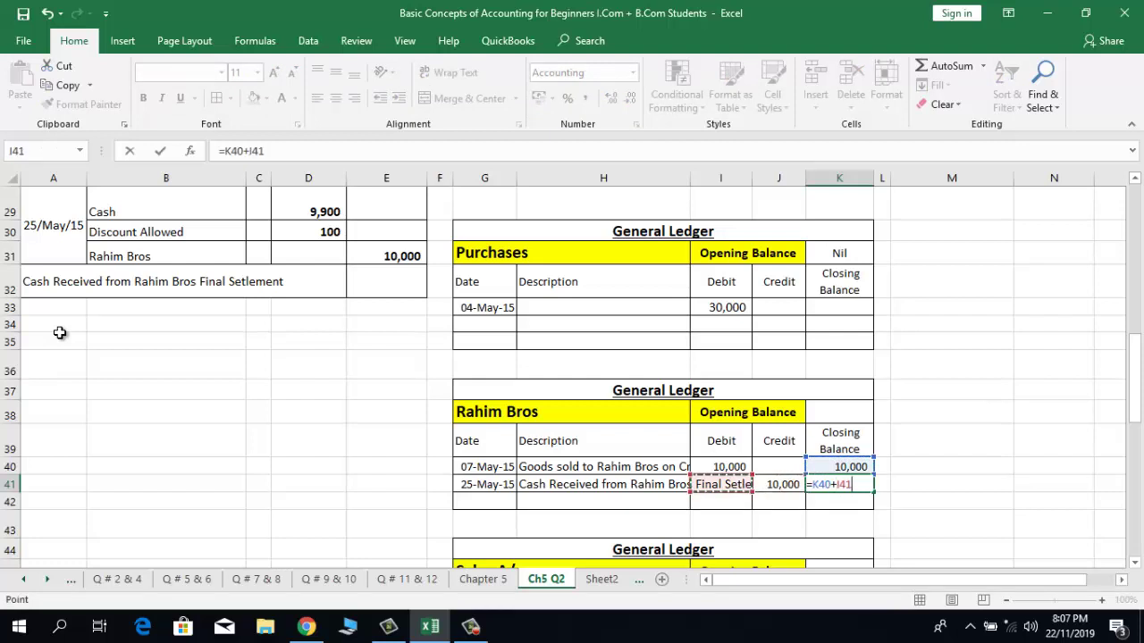
text(-)
key(Left)
key(Return)
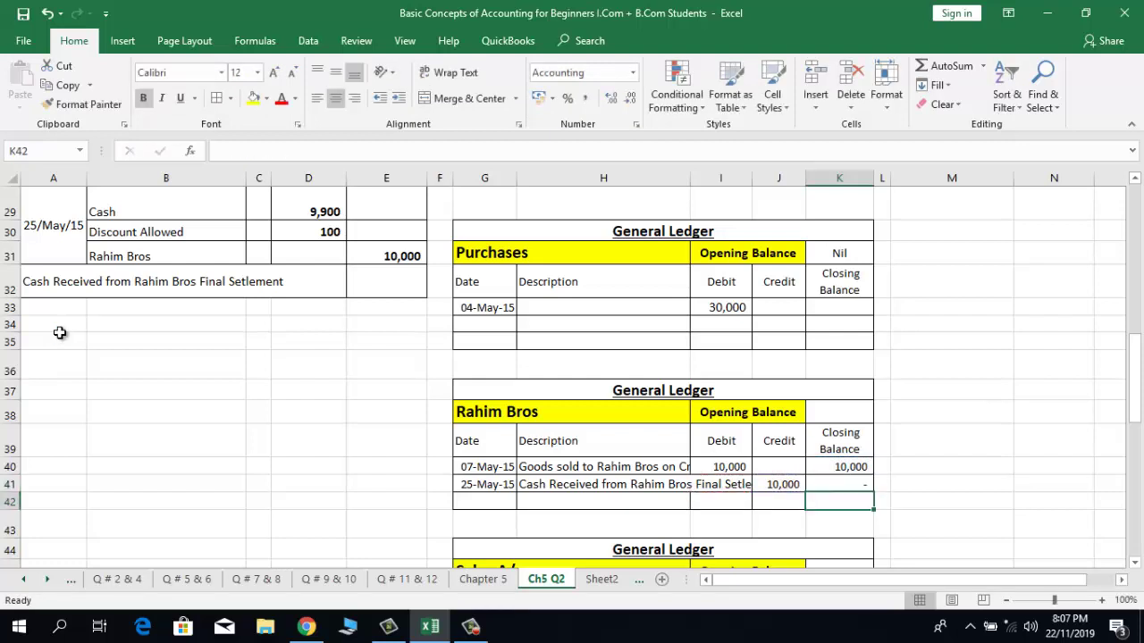
Step: Copy the running closing balance formula into the last row of the Rahim Bros ledger
key(ctrl+c)
key(Down)
key(Return)
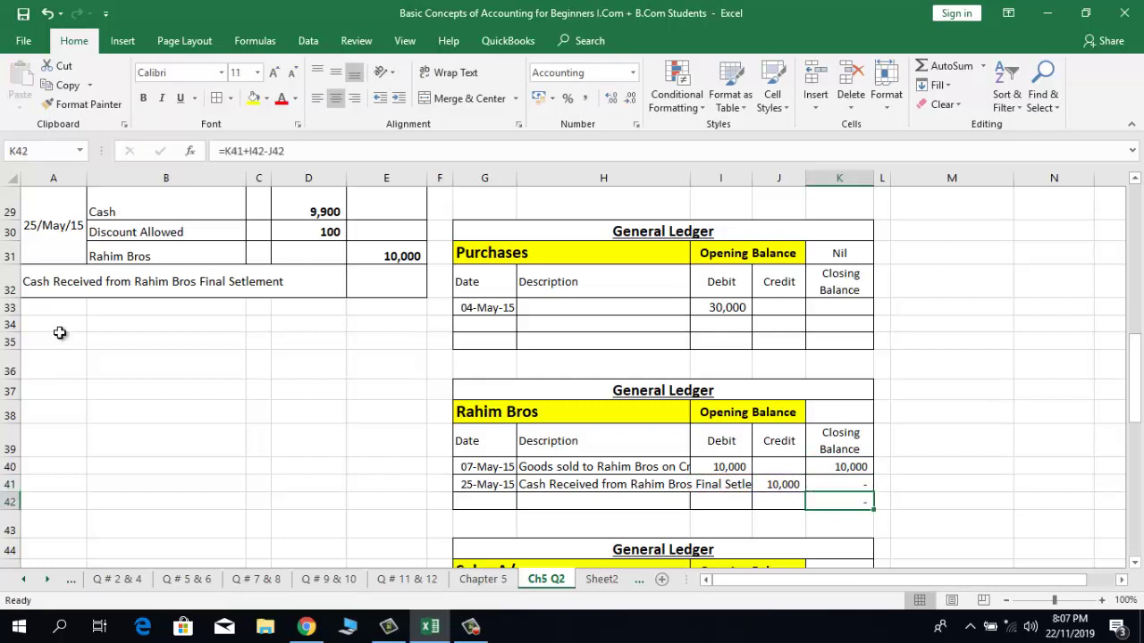
Step: Review the Question # 2 instructions and the May 2015 transaction list above the journal
key(Up)
key(Up)
key(Up)
key(Up)
key(Up)
key(Up)
key(Up)
key(Up)
key(Up)
key(Up)
key(Up)
key(Up)
key(Up)
key(Up)
key(Up)
key(Up)
key(Up)
key(Up)
key(Up)
key(Up)
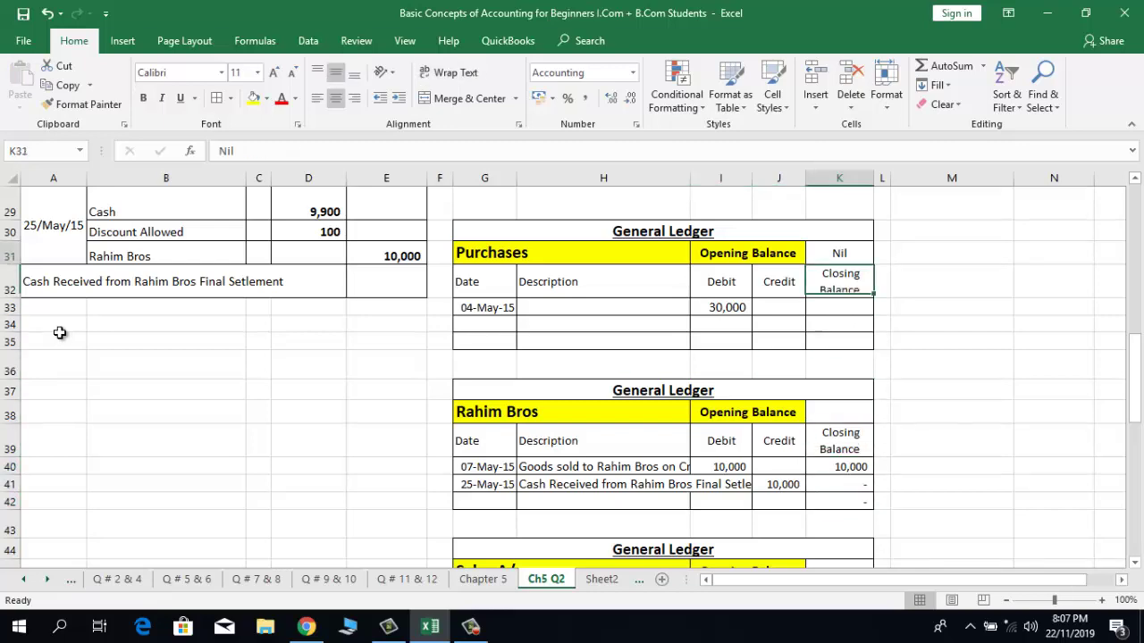
key(Up)
key(Up)
key(Up)
key(Up)
key(Up)
key(Up)
key(Up)
key(Up)
key(Up)
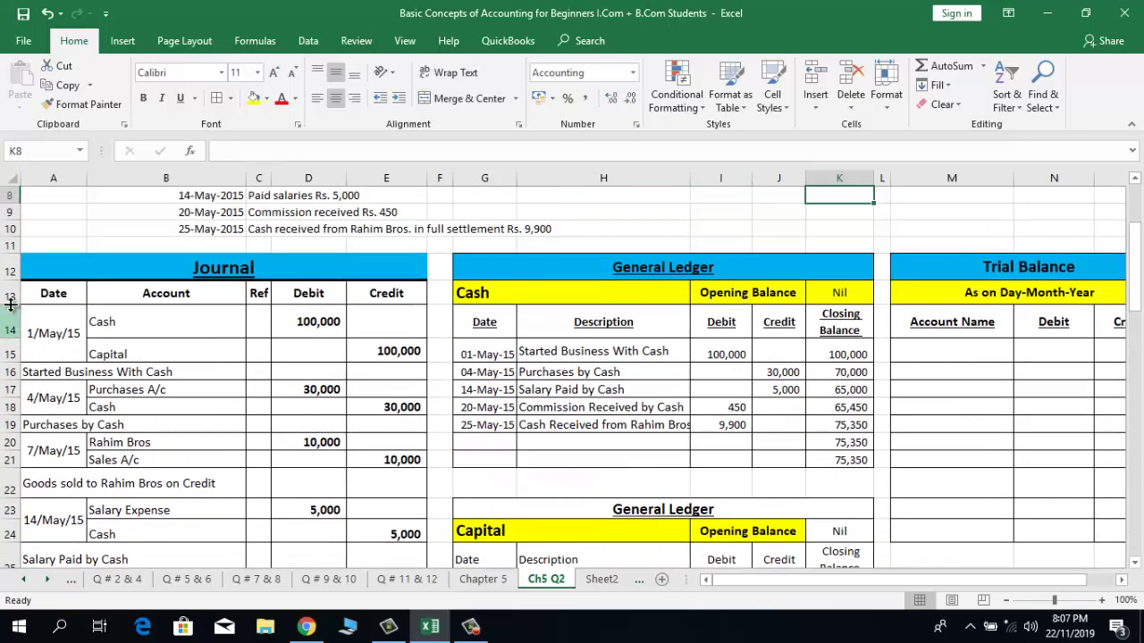
key(Up)
key(Up)
key(Up)
key(Up)
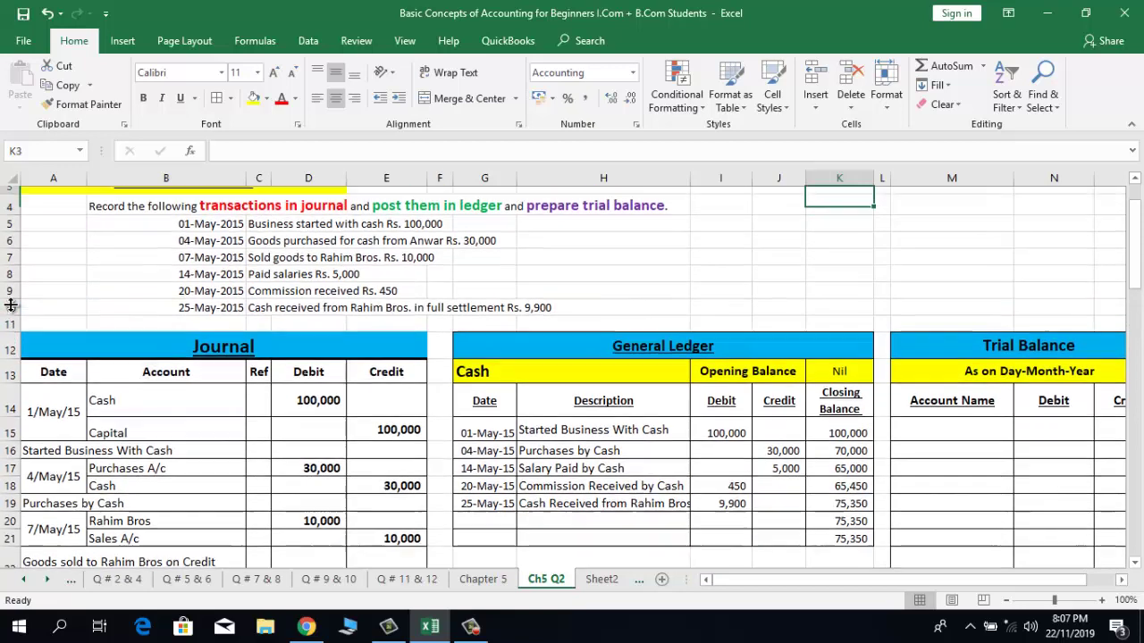
key(Up)
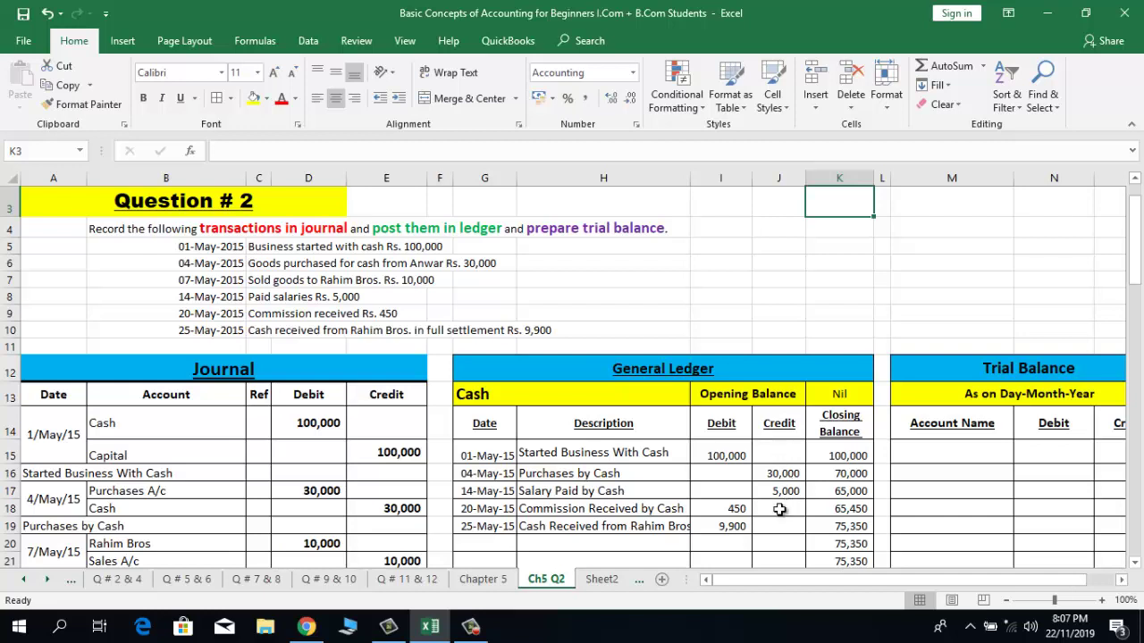
Step: Check the Cash ledger's closing balances from the 01-May-15 row down to the last row
click(845, 454)
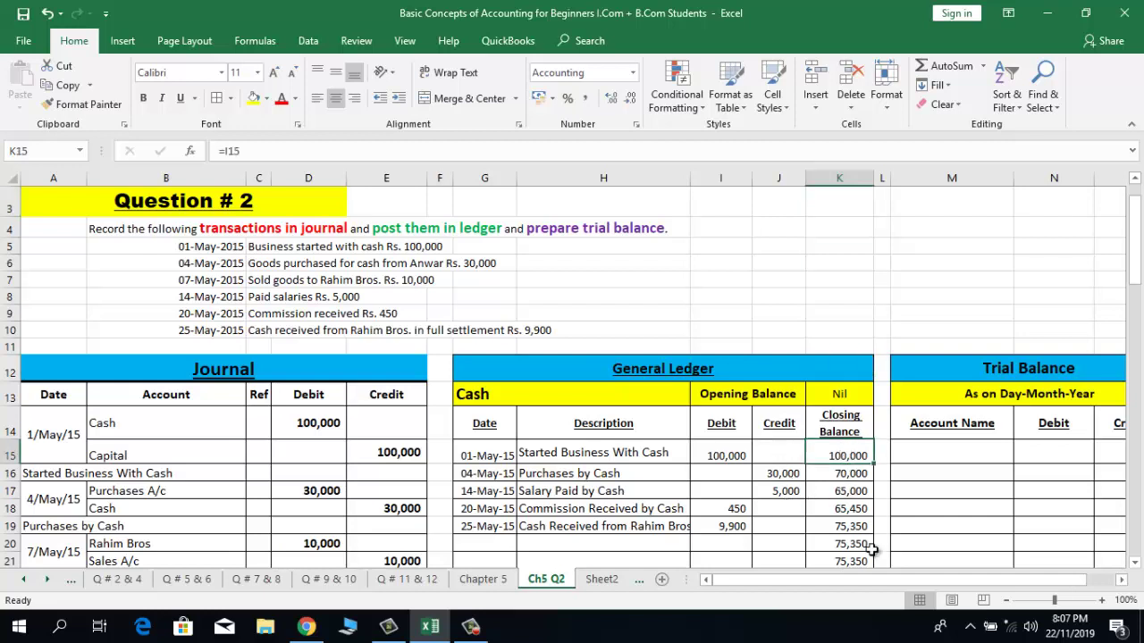
key(Down)
key(Down)
key(Down)
key(Down)
key(Down)
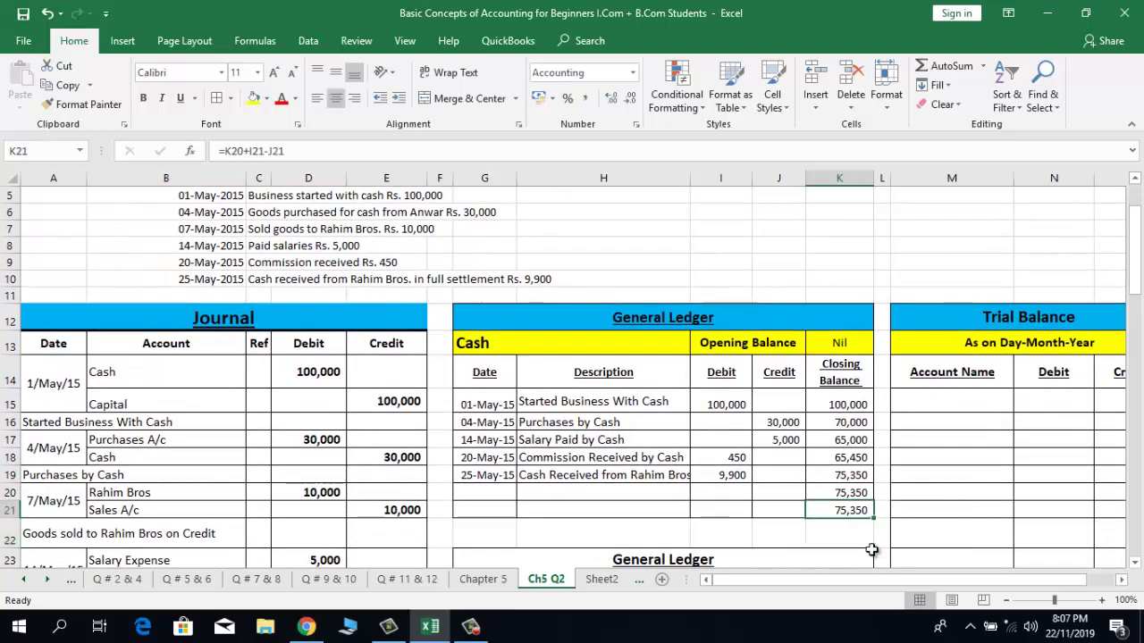
Step: Review the sheet's title and the question's journal, ledger and trial balance requirements
key(Up)
key(Up)
key(Up)
key(Up)
key(Up)
key(Up)
key(Up)
key(Up)
key(Up)
key(Up)
key(Up)
key(Up)
key(Up)
key(Up)
key(Up)
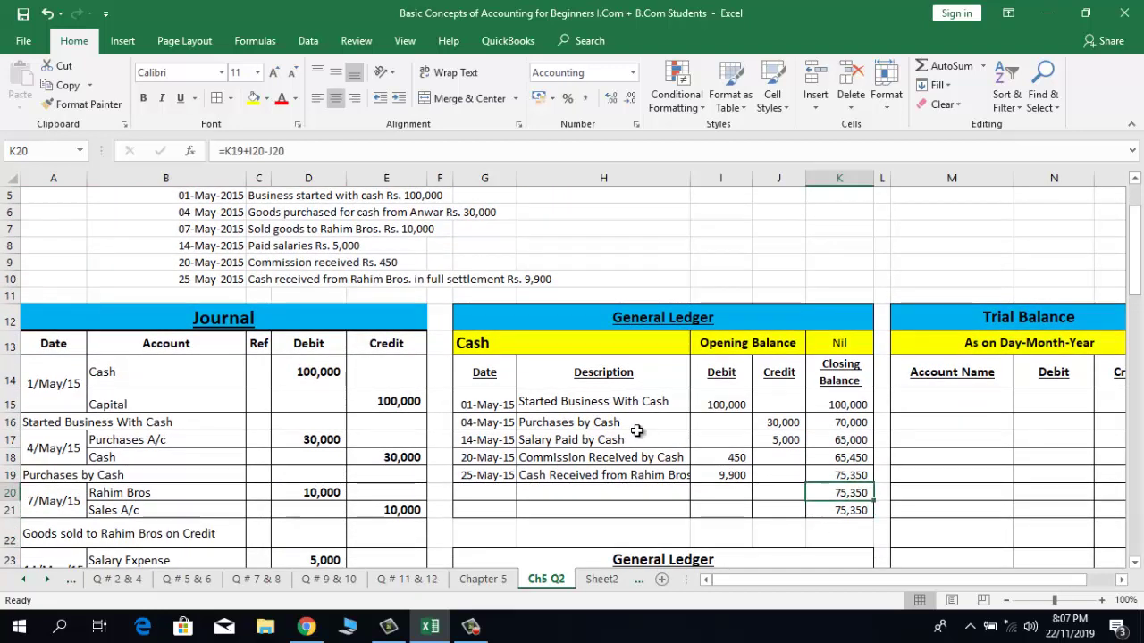
key(Up)
key(Up)
key(Up)
key(Up)
key(Up)
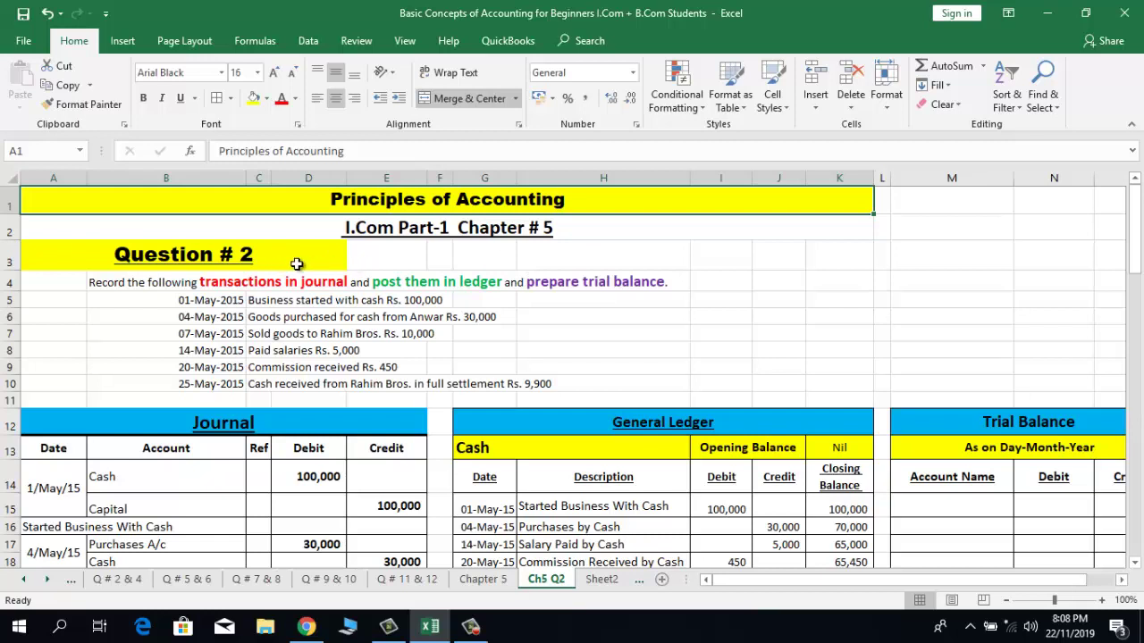
click(418, 264)
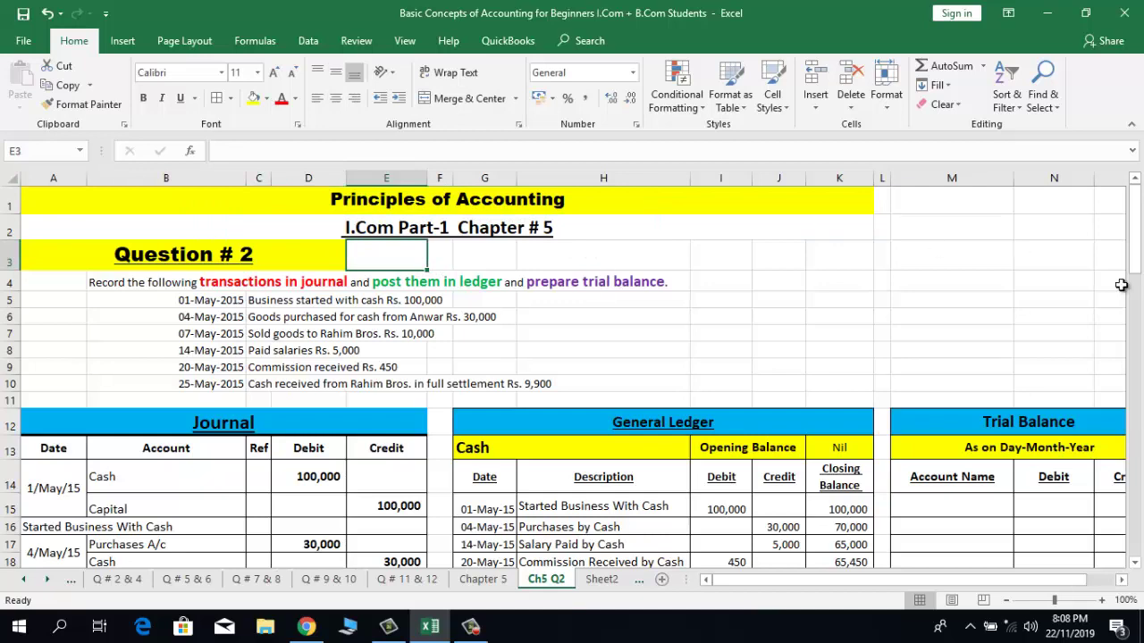
Step: Locate the final closing balance in the last row of the Cash ledger
drag(1137, 263, 1136, 278)
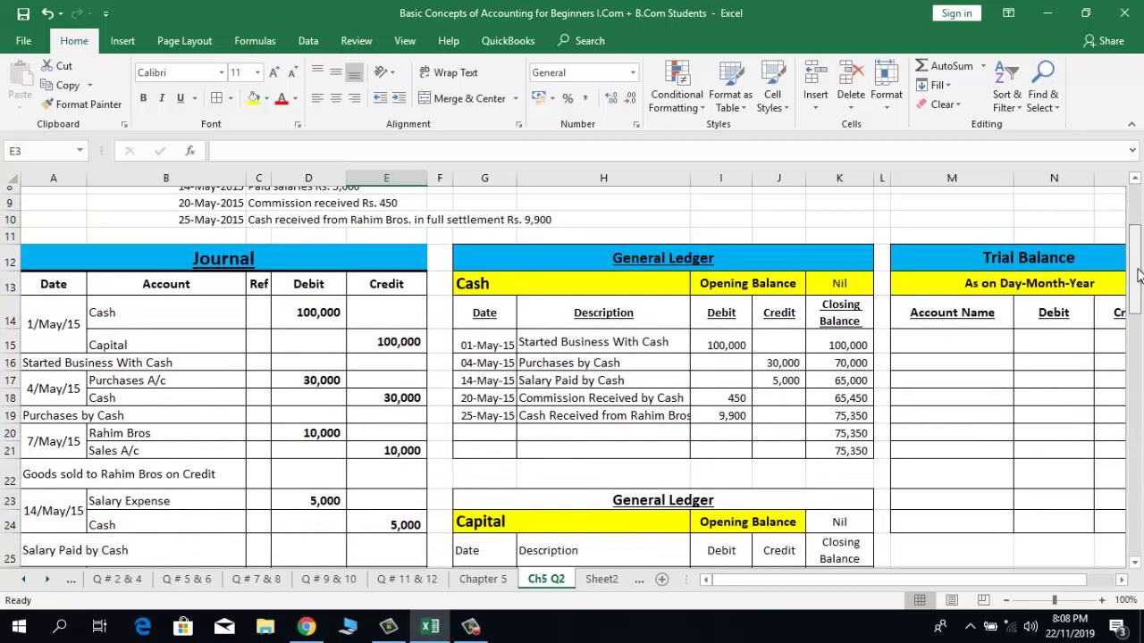
click(490, 274)
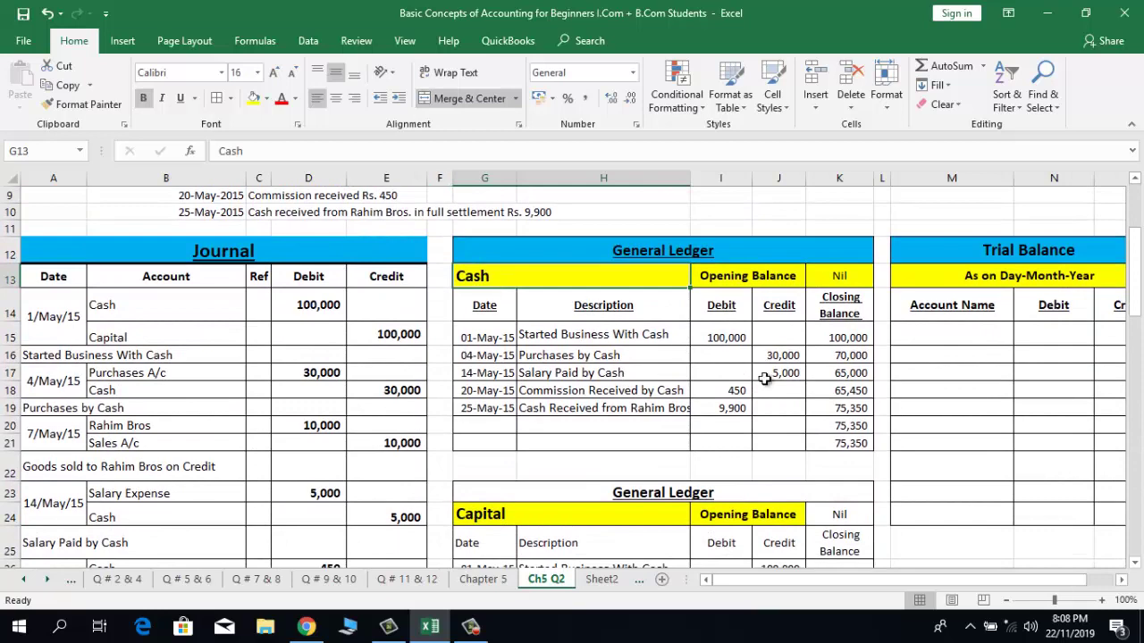
click(820, 447)
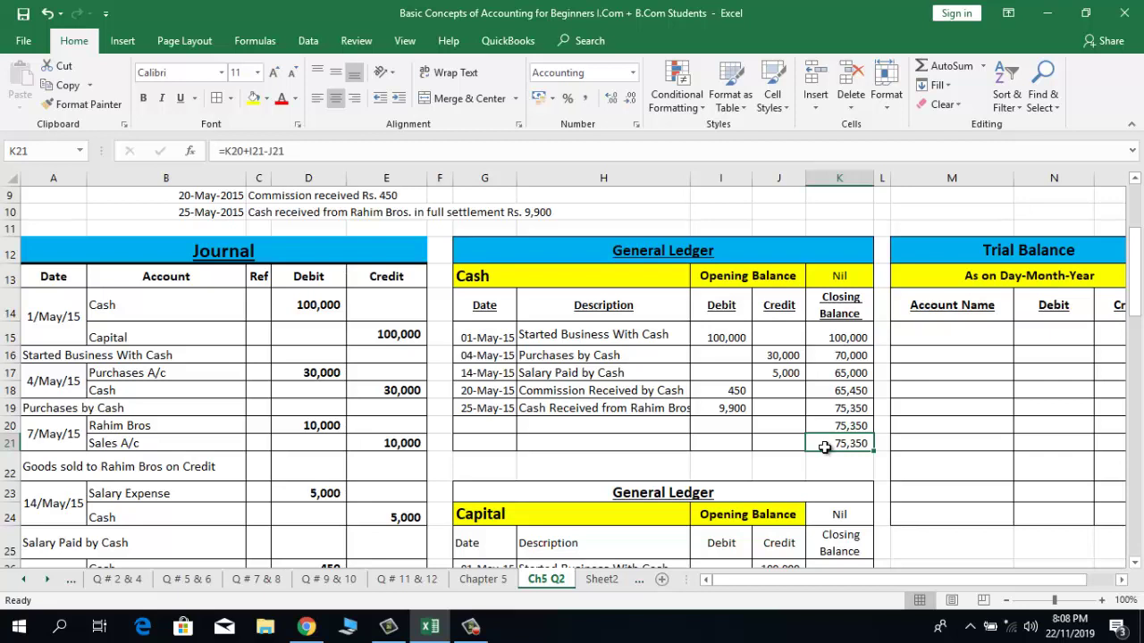
Step: Examine the Trial Balance table's heading, date line and account name, debit and credit columns beside the general ledger
key(Right)
key(Right)
key(Right)
key(Right)
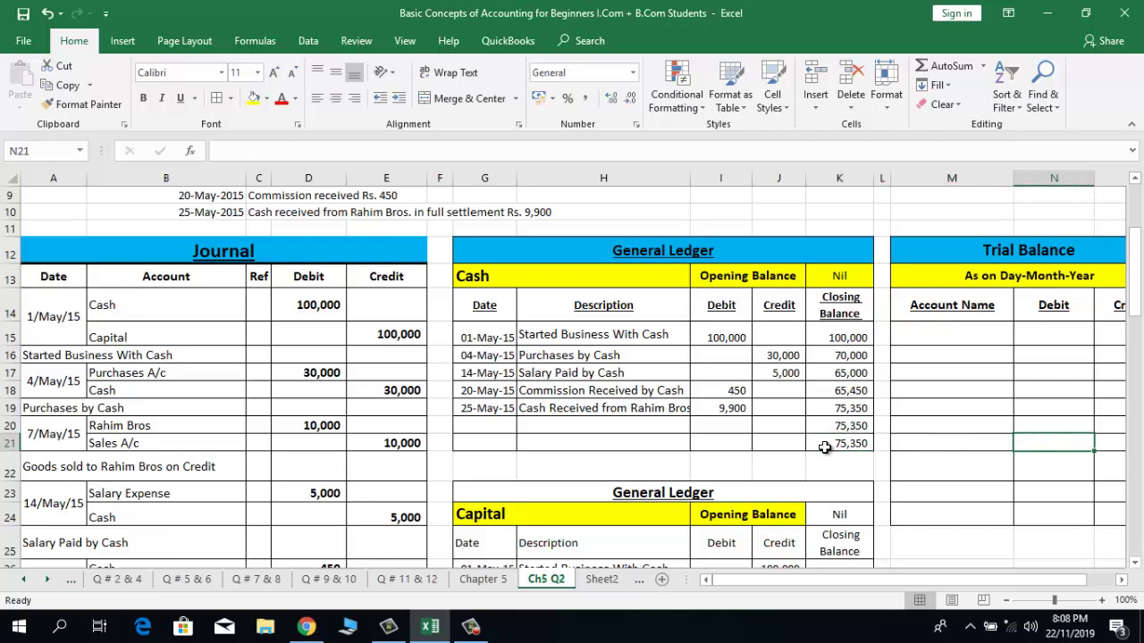
key(Up)
key(Up)
key(Up)
key(Up)
key(Up)
key(Up)
key(Up)
key(Up)
key(Up)
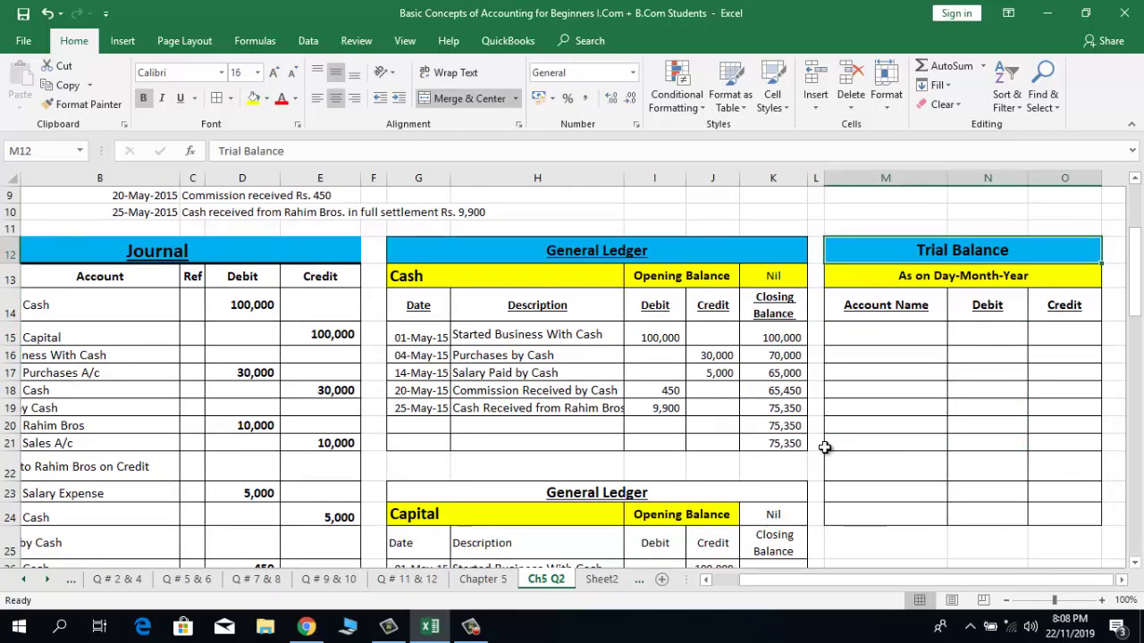
key(Down)
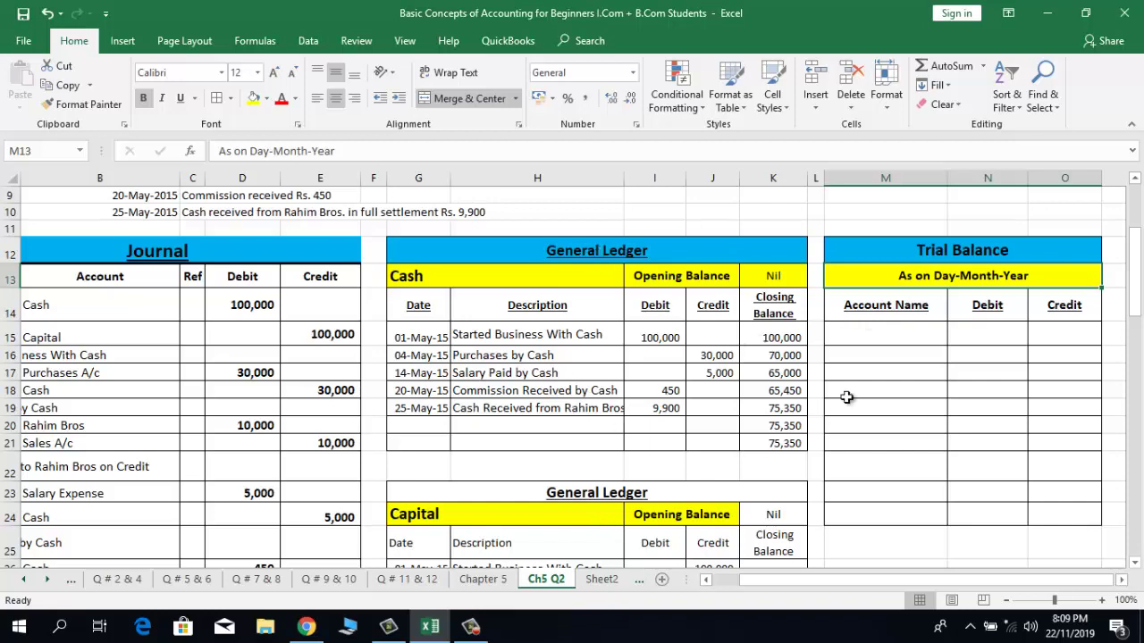
click(879, 336)
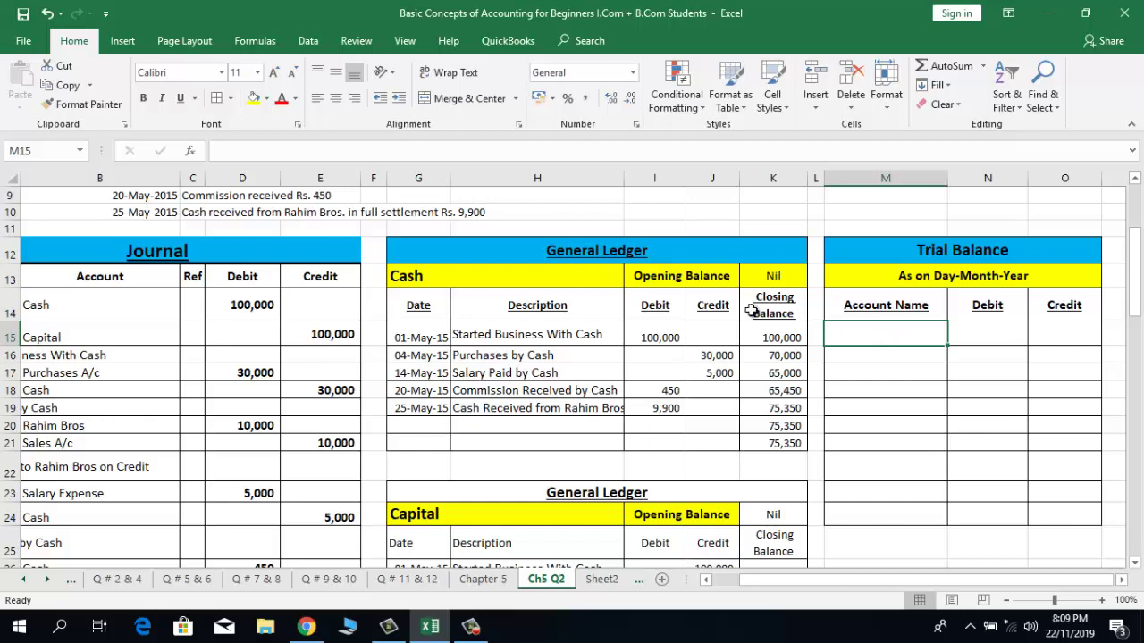
click(649, 252)
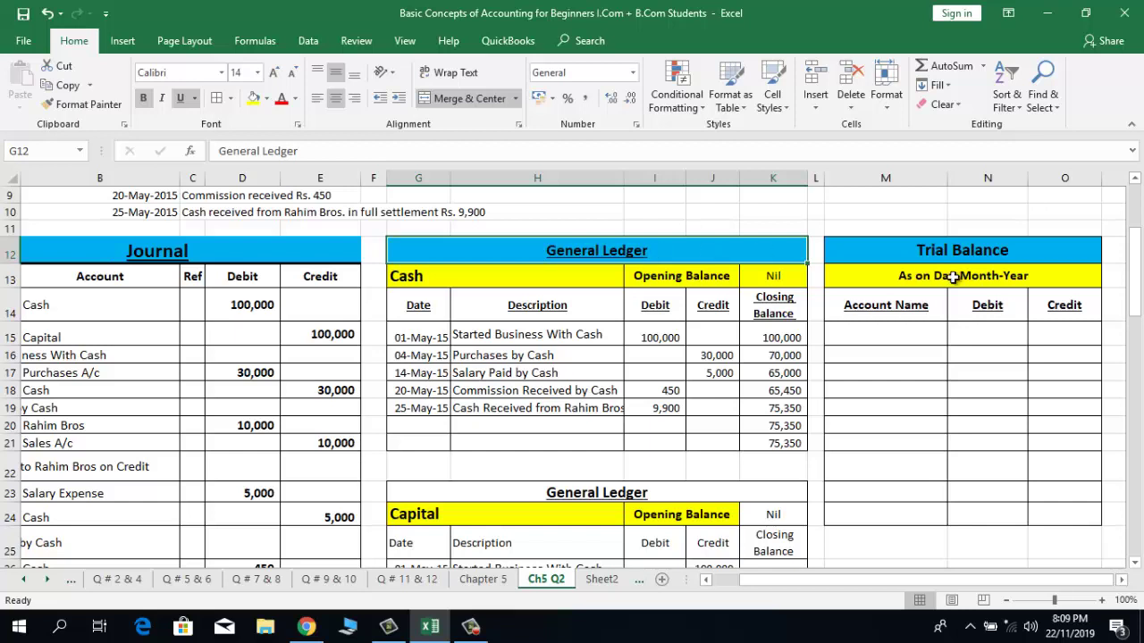
click(830, 248)
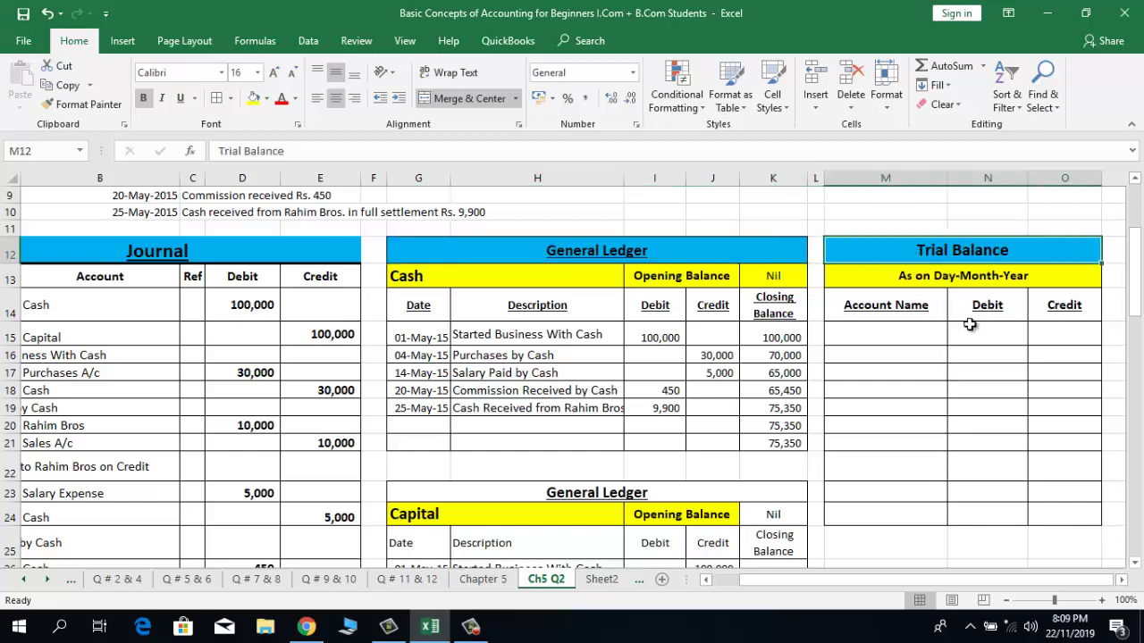
drag(969, 333, 979, 406)
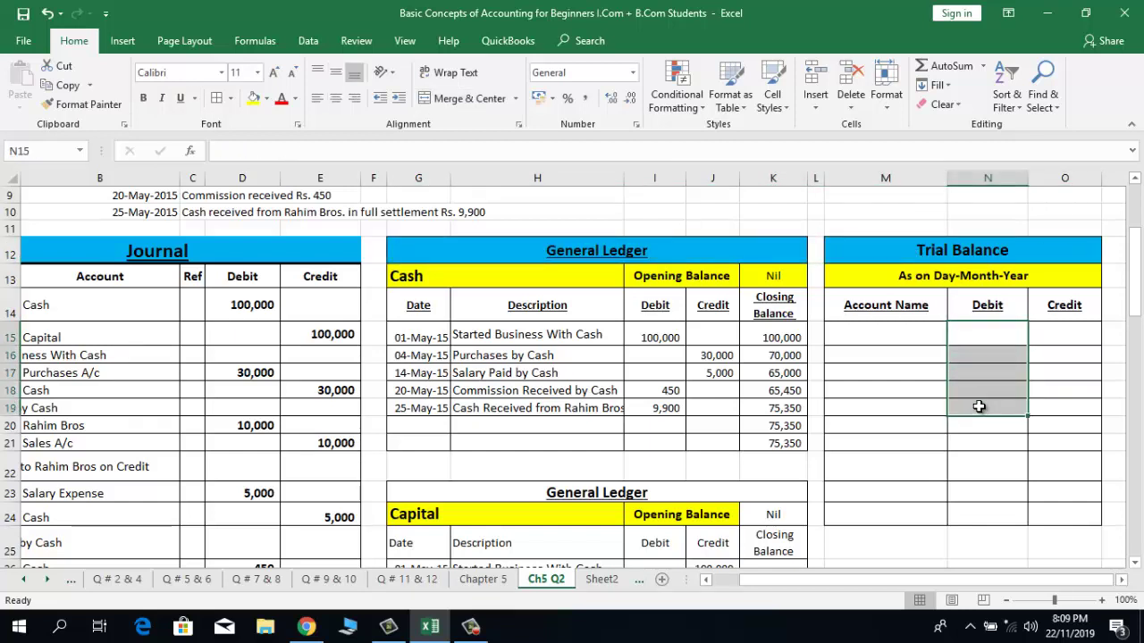
click(1055, 332)
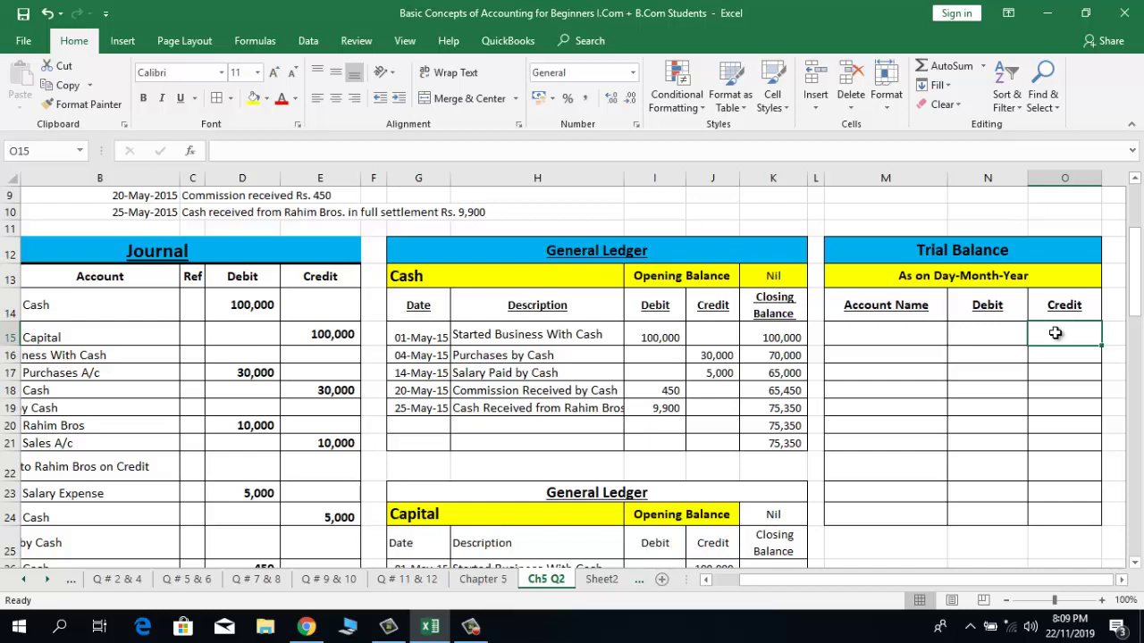
Step: Enter Cash as the trial balance's first account and link its debit to the Cash ledger's last closing balance in K21
click(922, 336)
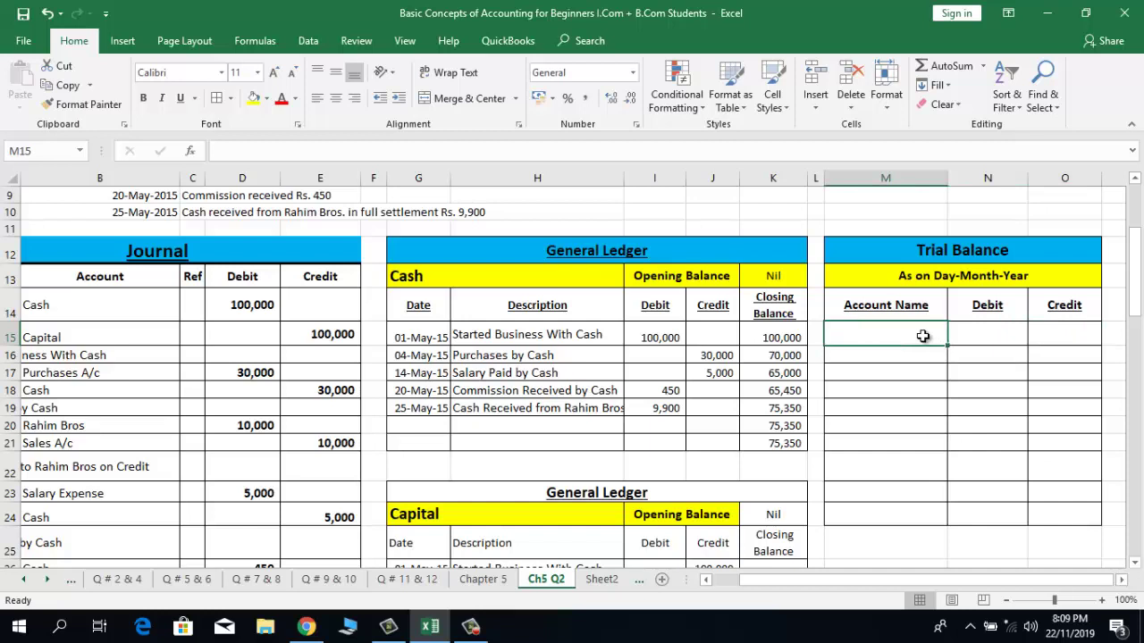
text(Cash)
key(Tab)
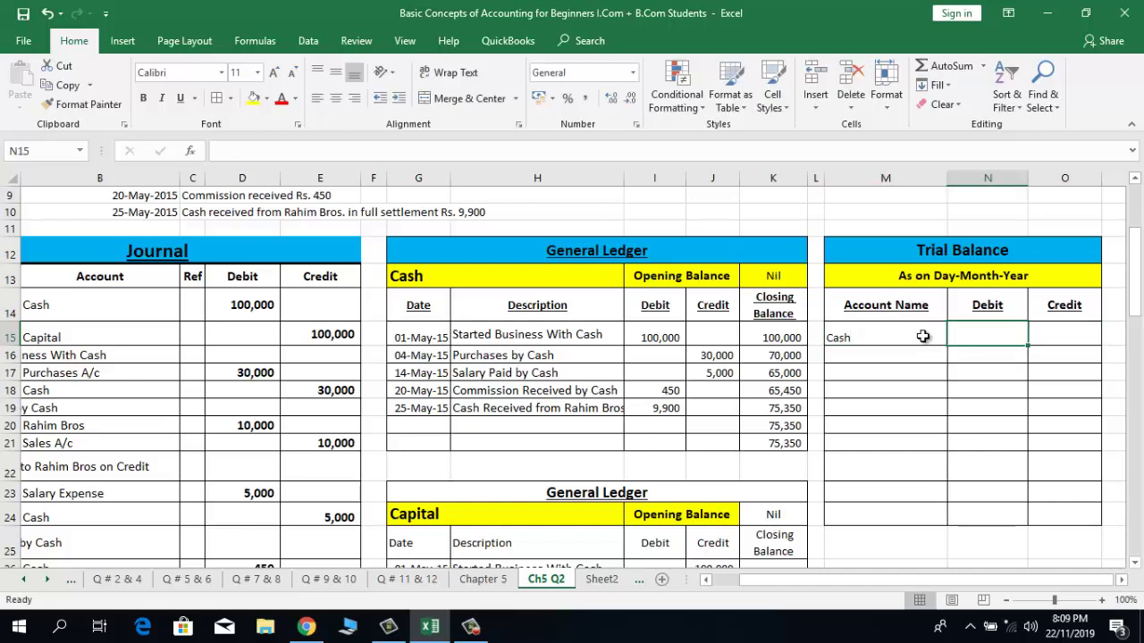
text(=)
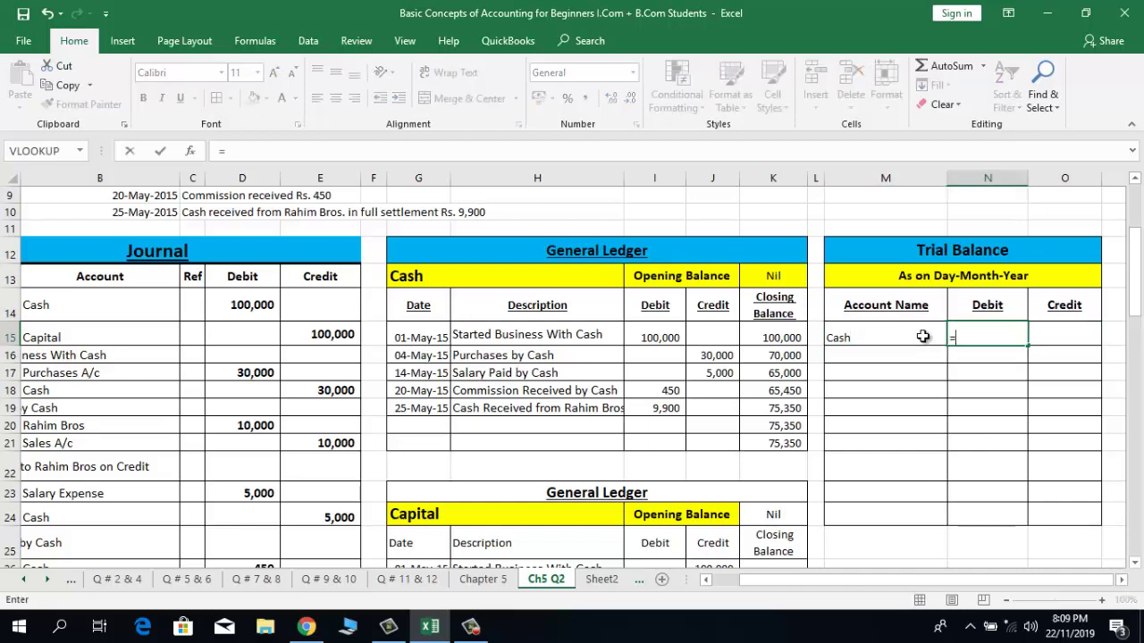
click(750, 446)
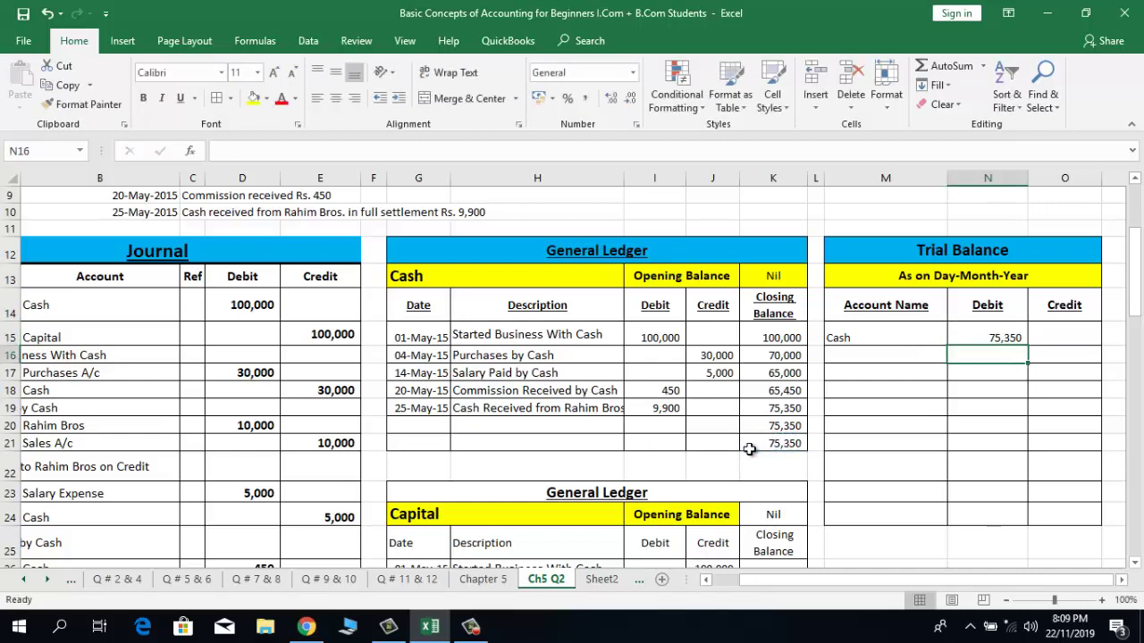
Step: Enter Capital as the account name in the trial balance row below Cash
key(Down)
key(Down)
key(Down)
key(Down)
key(Down)
key(Down)
key(Down)
key(Down)
key(Down)
key(Down)
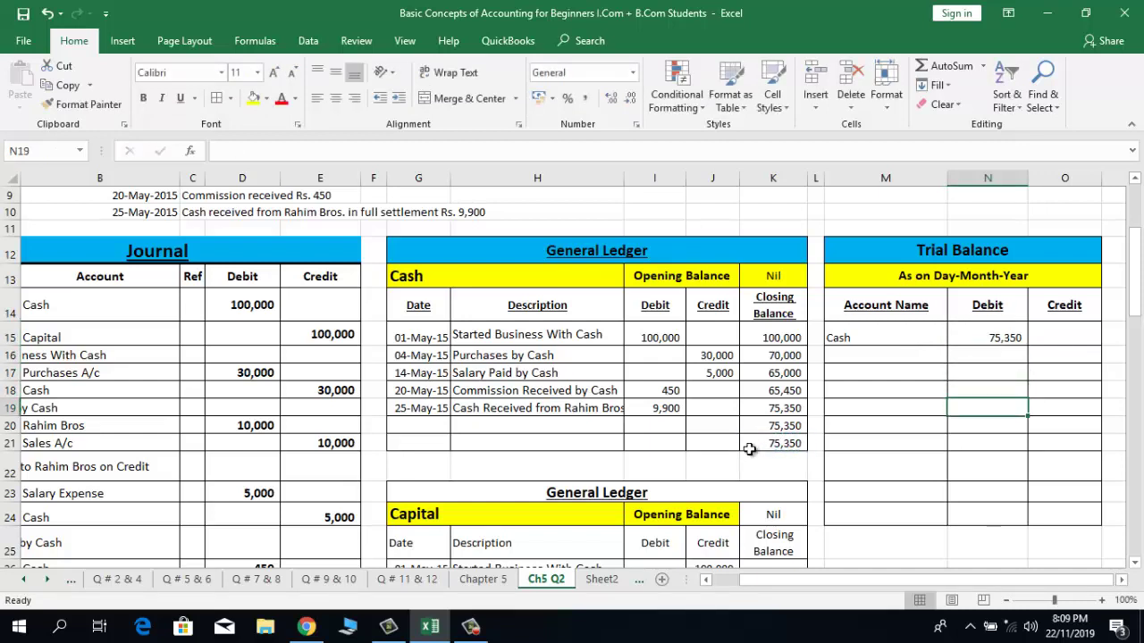
key(Down)
key(Down)
key(Down)
key(Down)
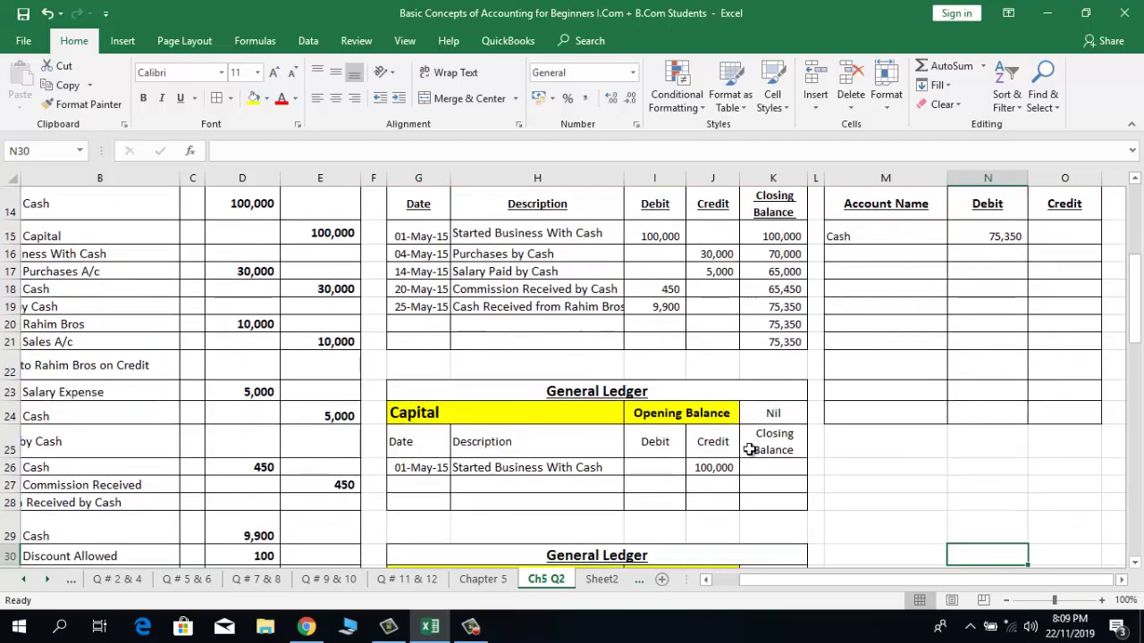
key(Up)
key(Up)
key(Up)
key(Up)
key(Up)
key(Up)
key(Up)
key(Up)
key(Up)
key(Up)
key(Up)
key(Up)
key(Up)
key(Up)
key(Left)
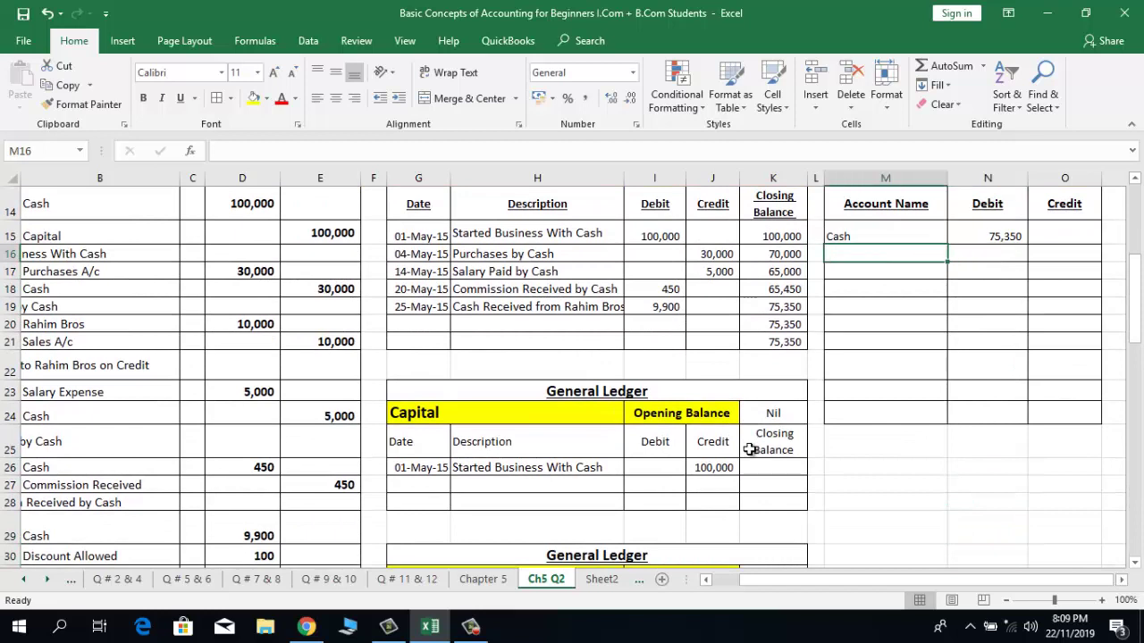
text(Capi)
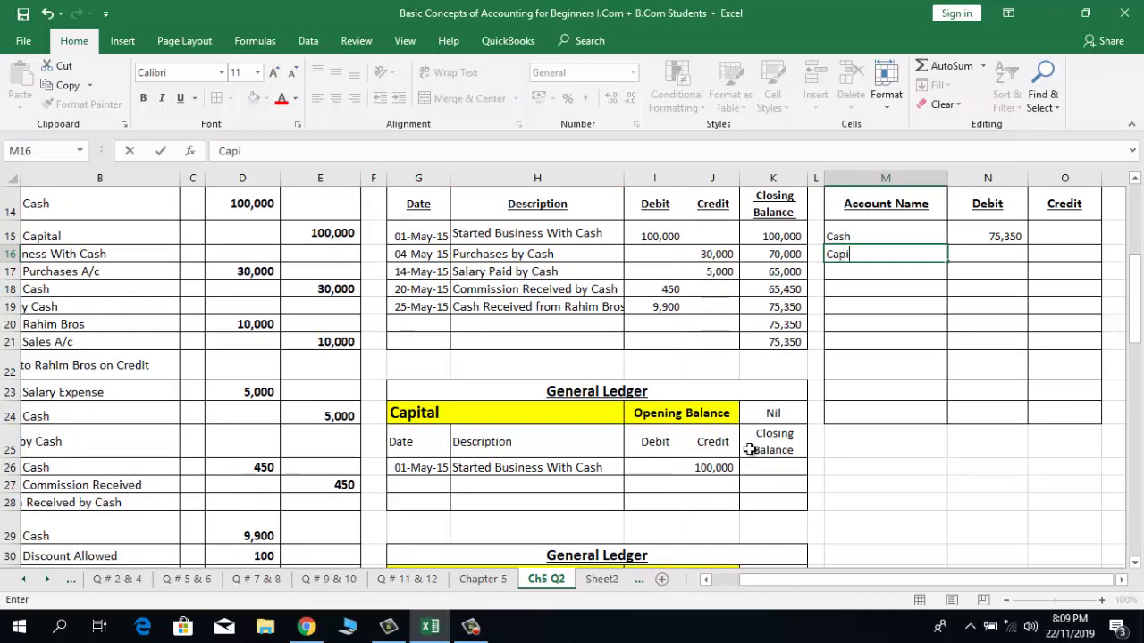
text(tal)
key(Tab)
key(Tab)
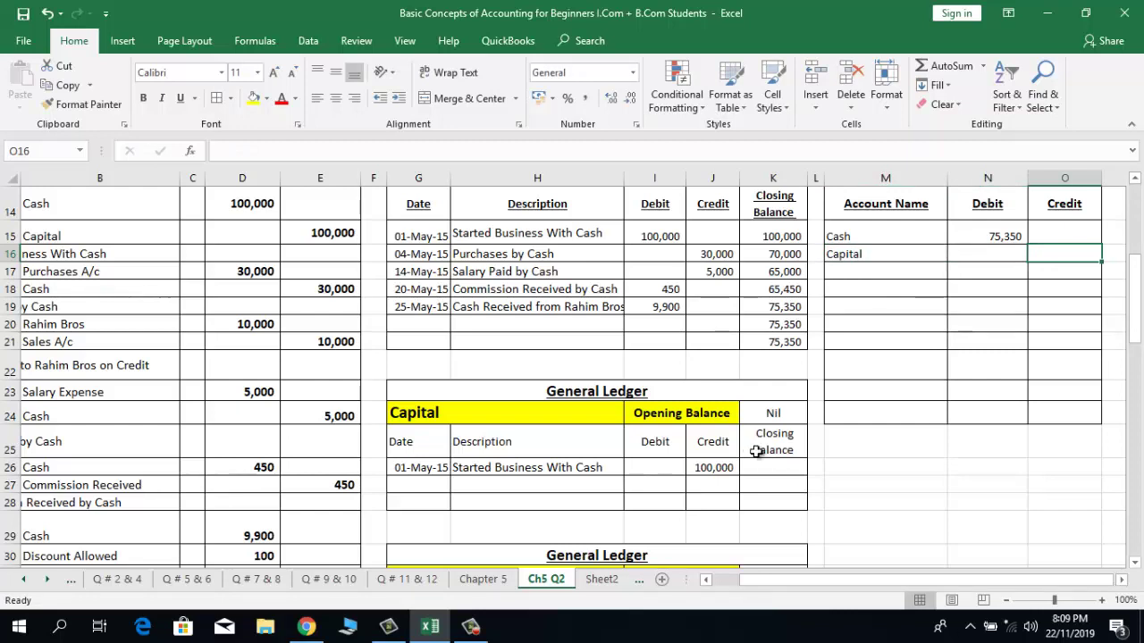
Step: Check the Capital ledger's empty closing balance and its debit and credit columns
click(772, 468)
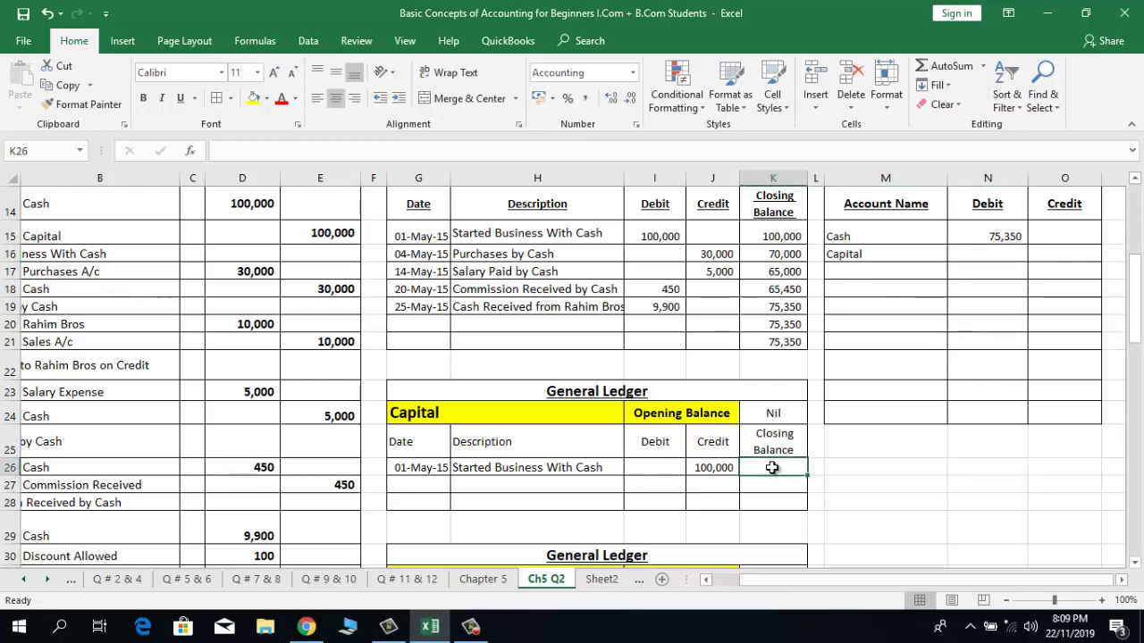
click(440, 414)
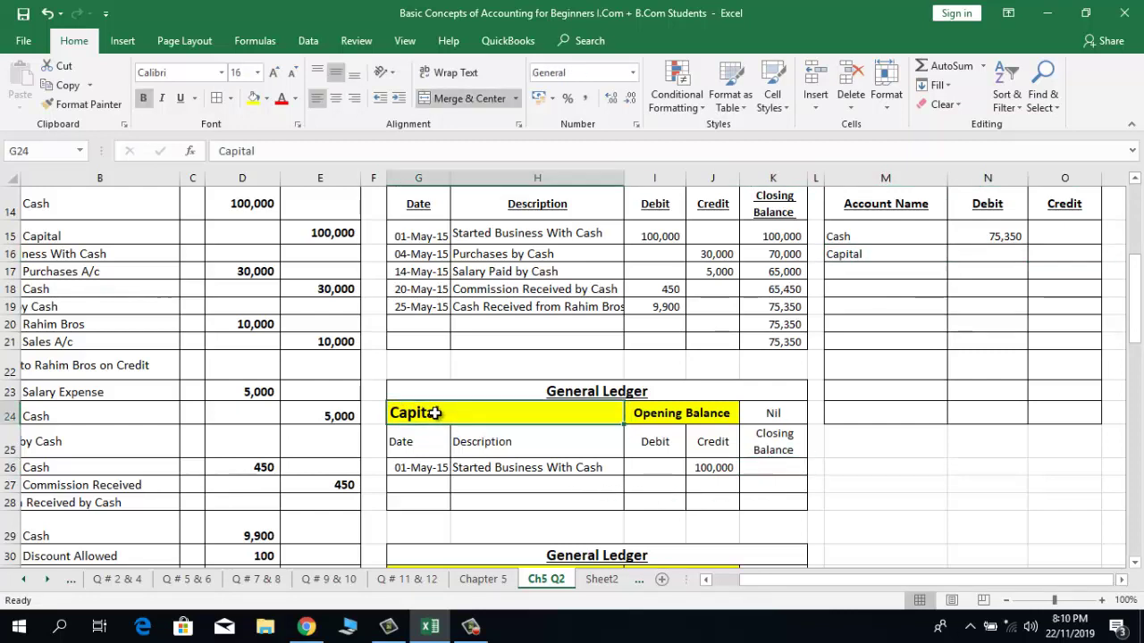
click(659, 444)
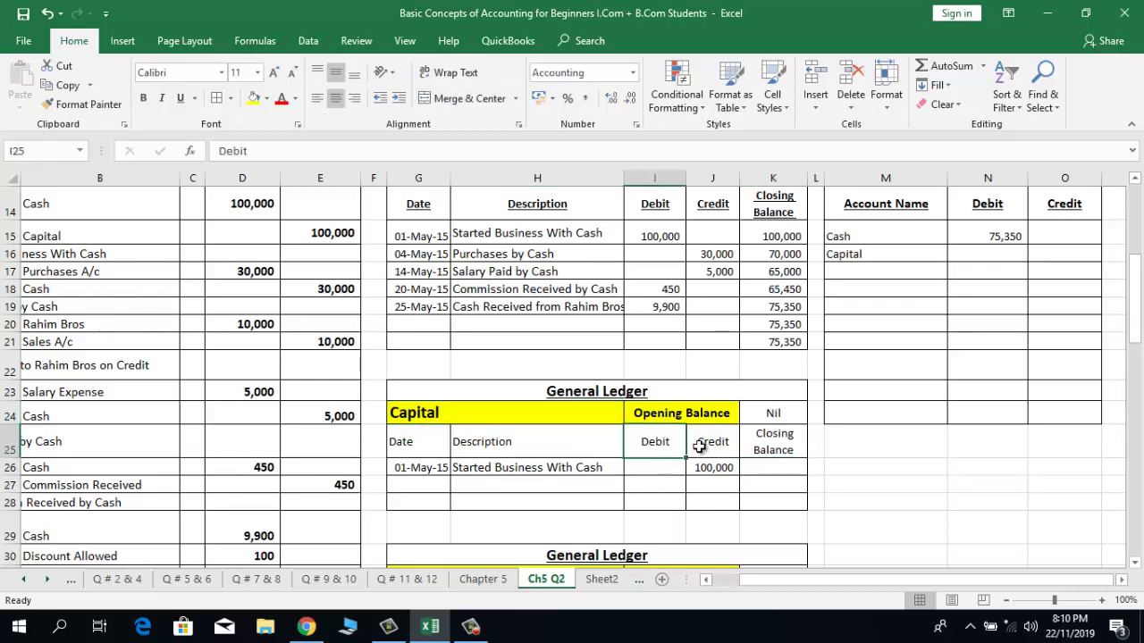
click(705, 444)
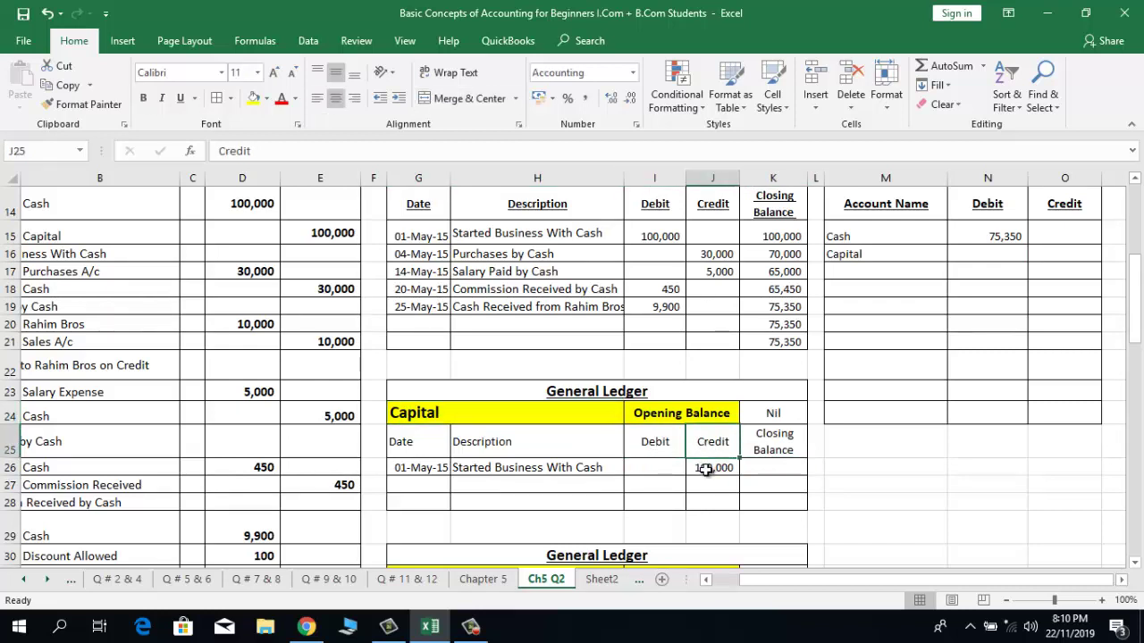
Step: Look back at the Journal's heading and its opening Cash and Capital entry
click(112, 250)
key(Up)
key(Up)
key(Up)
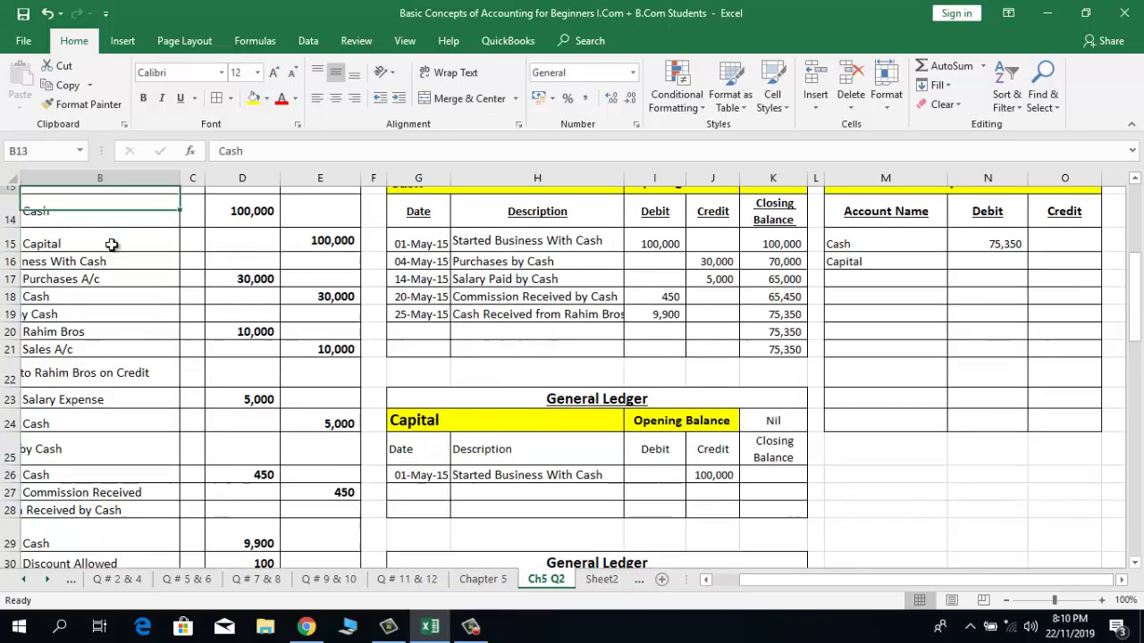
key(Left)
key(Up)
key(Up)
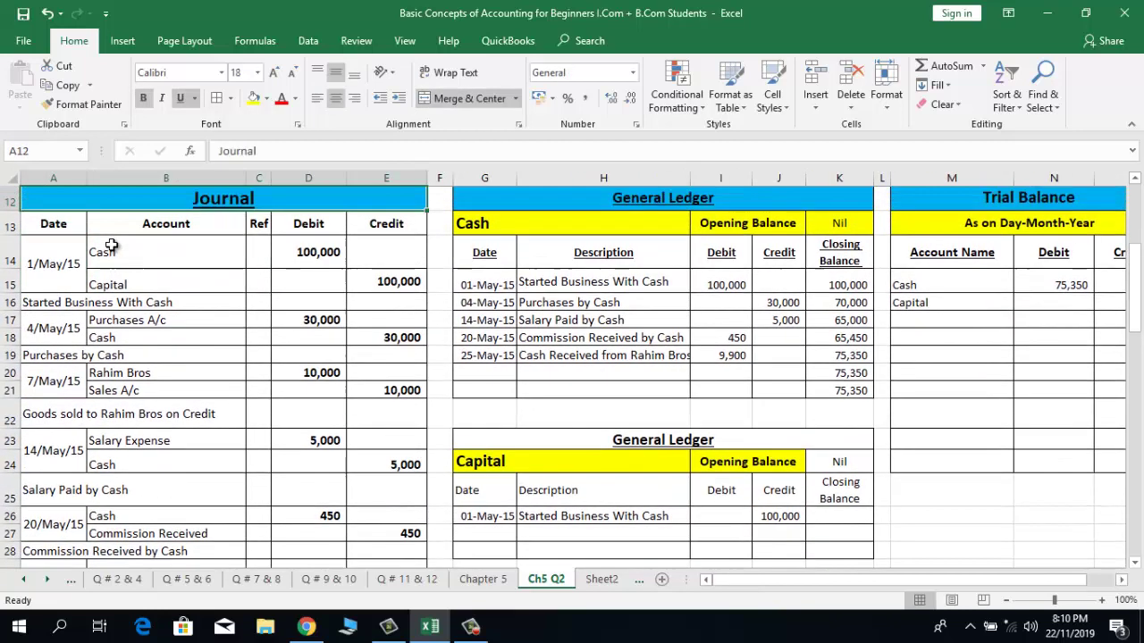
Step: Link the Capital ledger's closing balance for 01-May-15 in K26 to its credit amount in J26
click(166, 302)
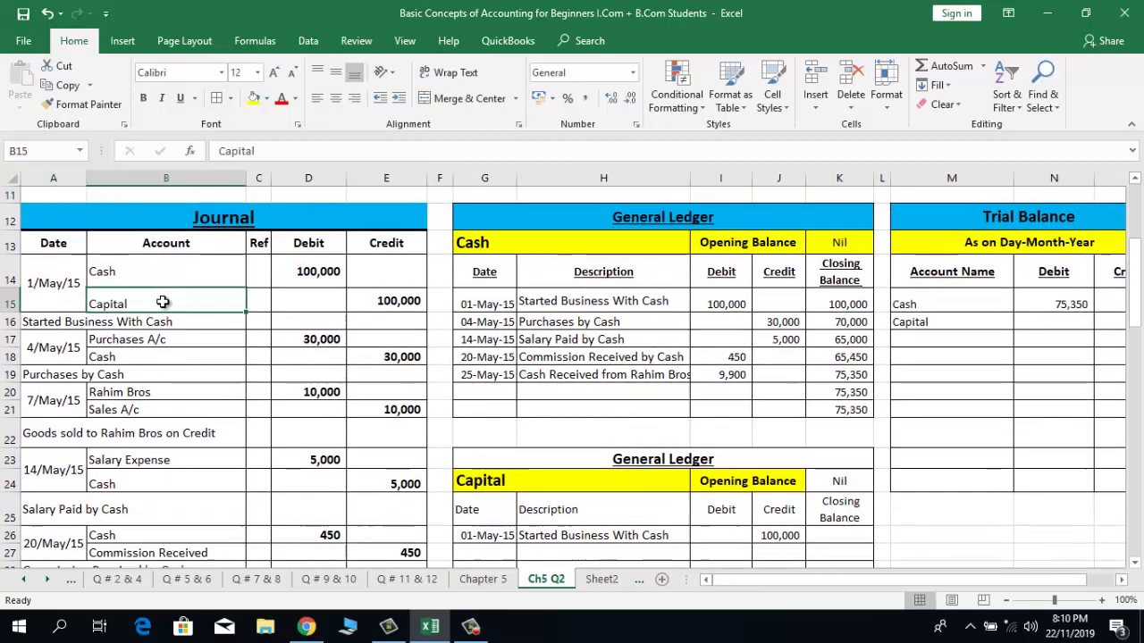
click(361, 306)
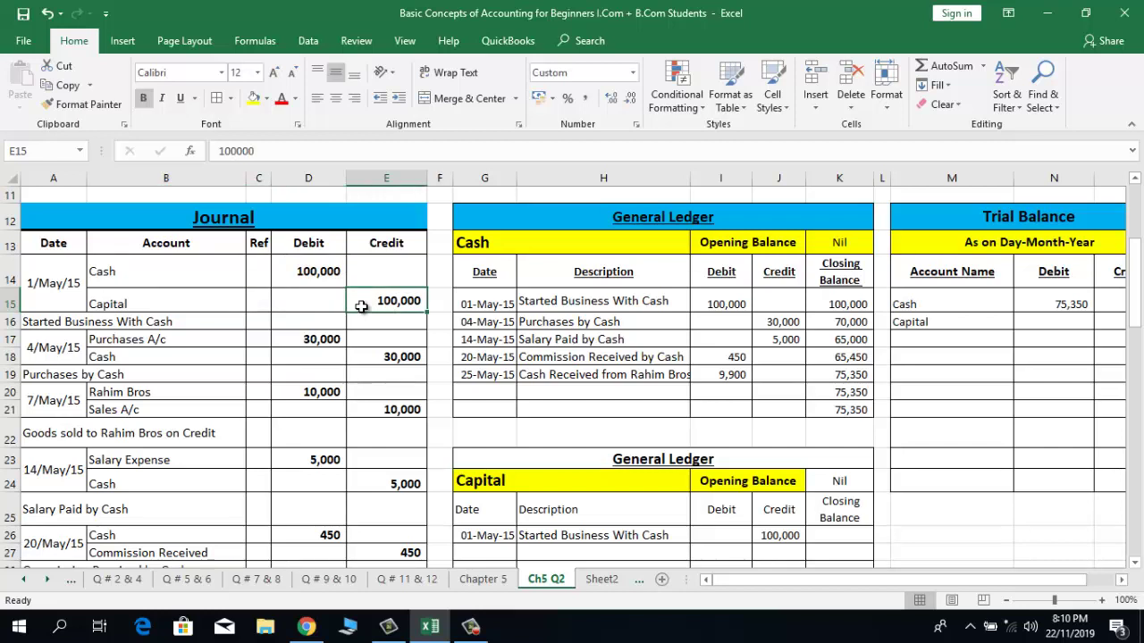
click(679, 497)
key(Down)
key(Down)
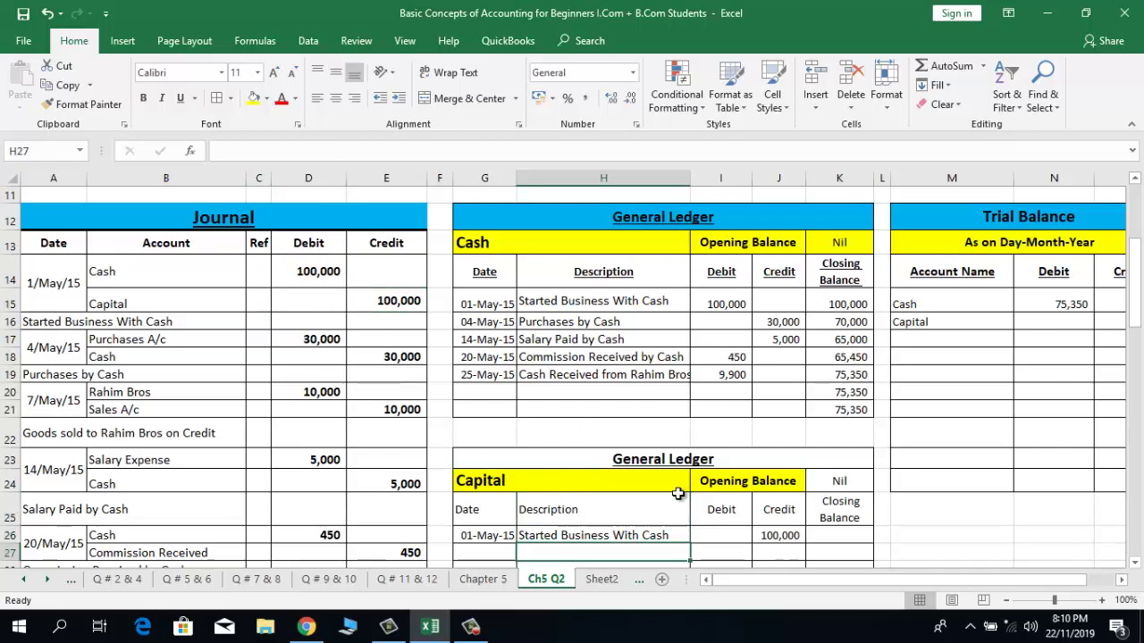
key(Up)
key(Right)
key(Right)
key(Right)
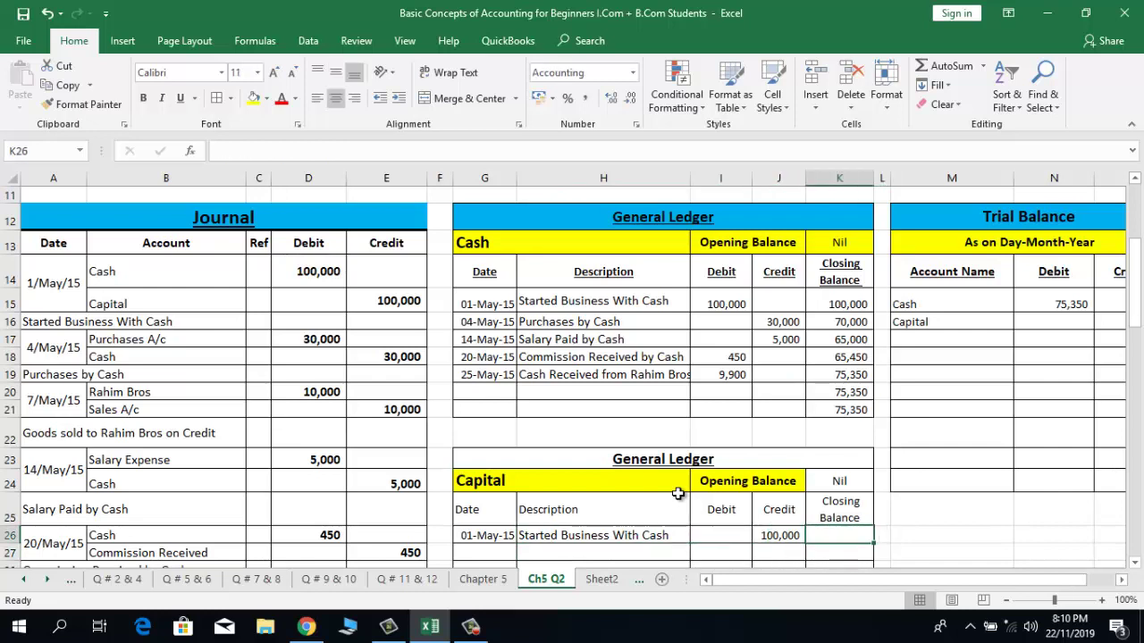
text(=)
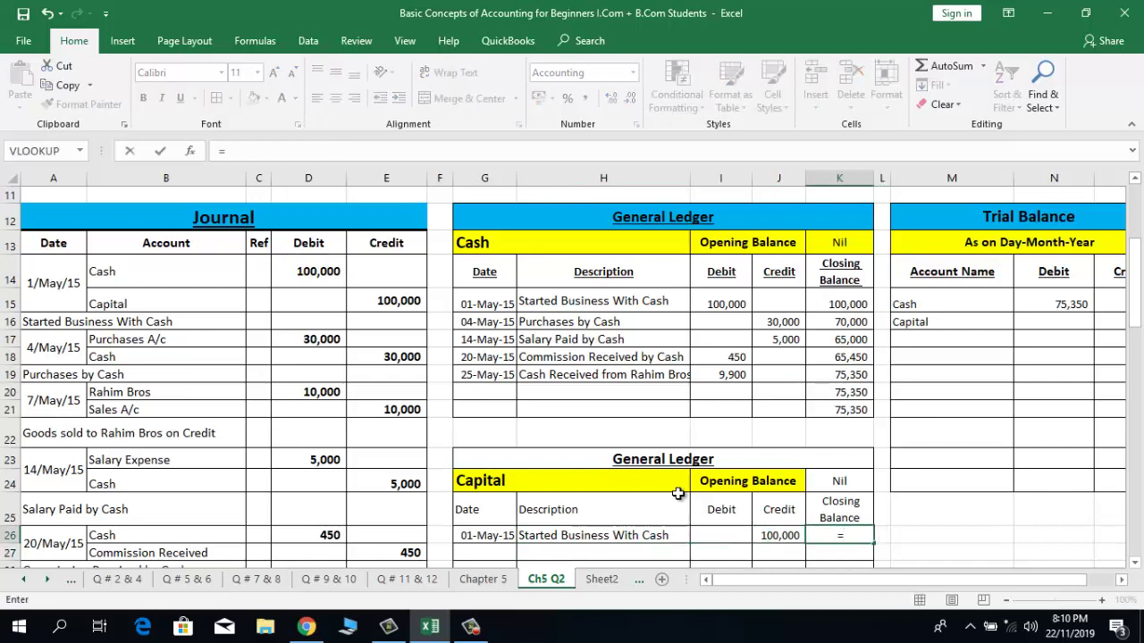
key(Left)
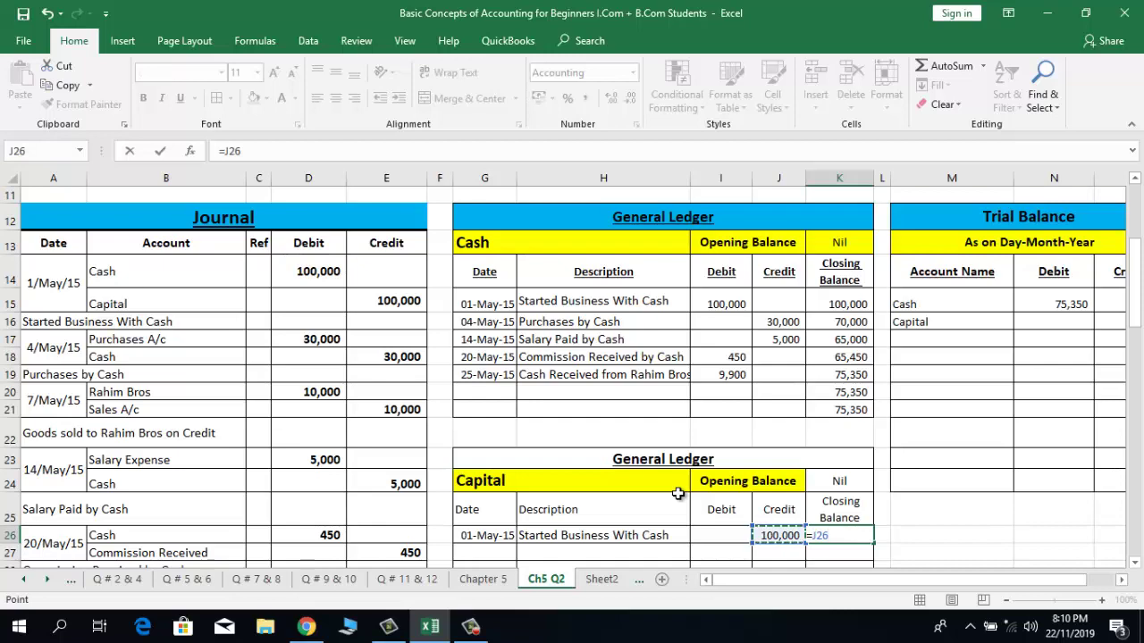
key(Return)
scroll(678, 493, down, 1)
key(Down)
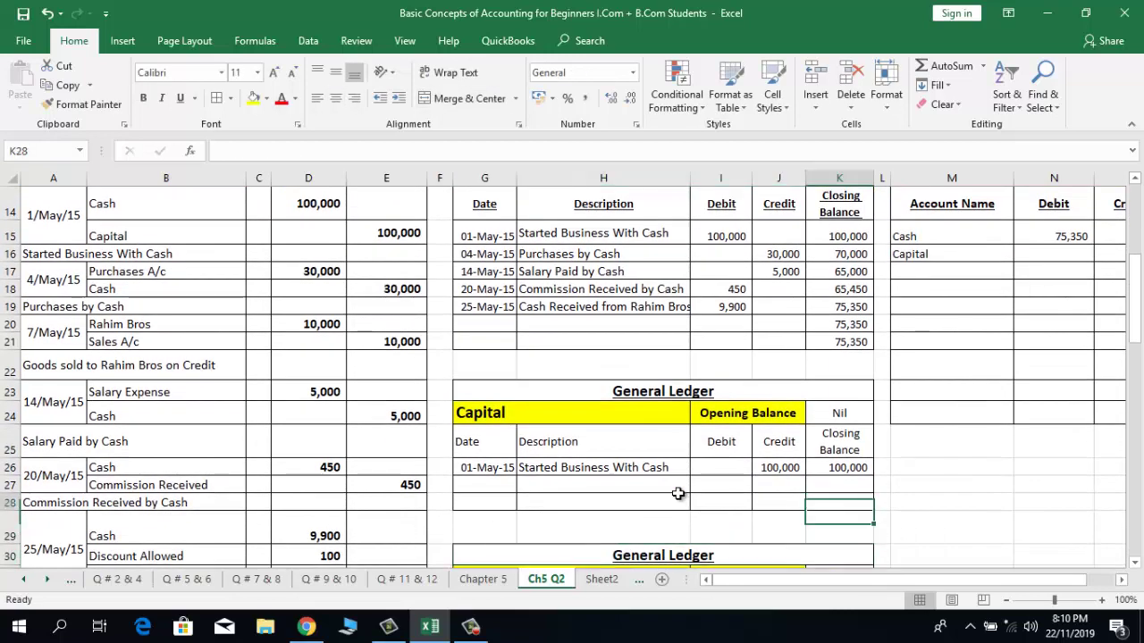
Step: Link Capital's credit in the trial balance to the Capital ledger's closing balance in K26
key(Up)
key(Up)
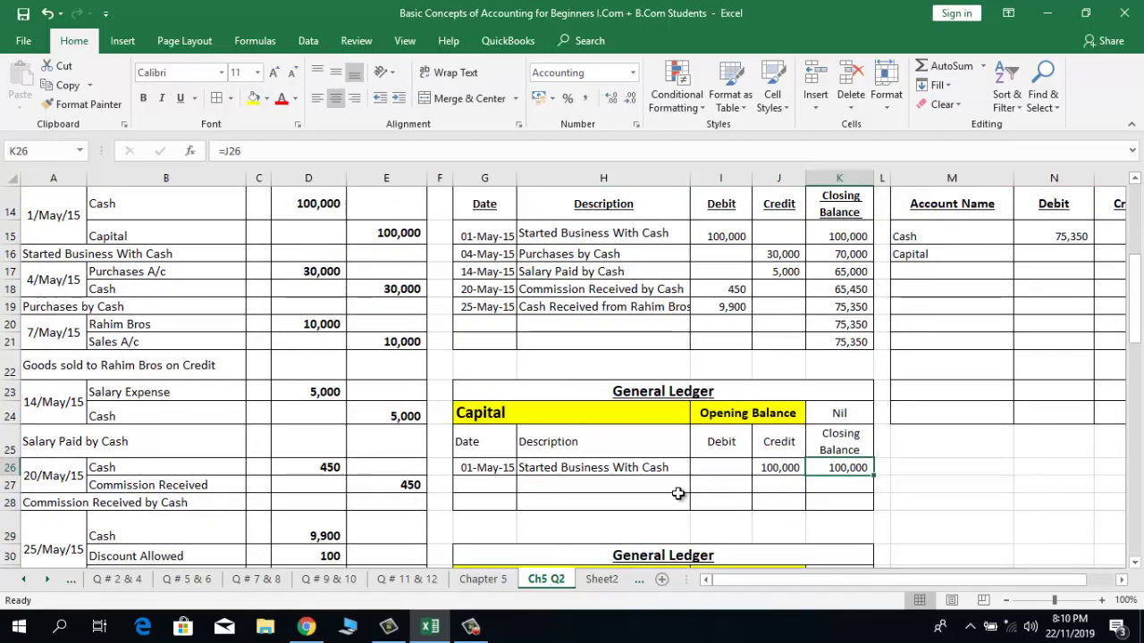
key(Up)
key(Up)
key(Up)
key(Up)
key(Up)
key(Up)
key(Up)
key(Up)
key(Up)
key(Up)
key(Right)
key(Right)
key(Right)
key(Right)
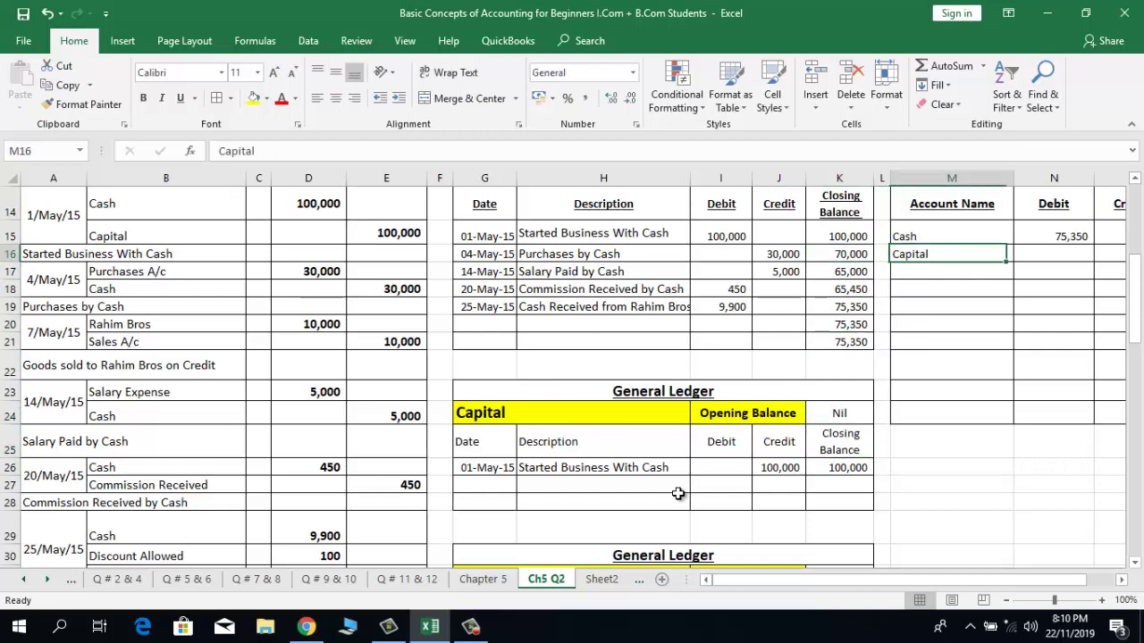
scroll(678, 493, right, 2)
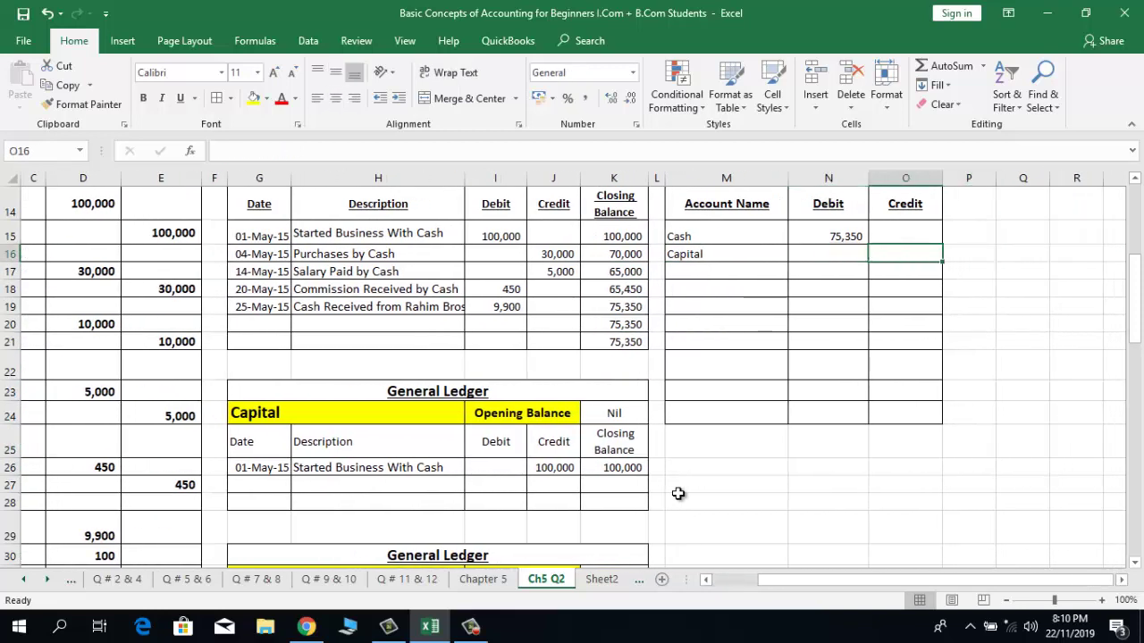
text(=)
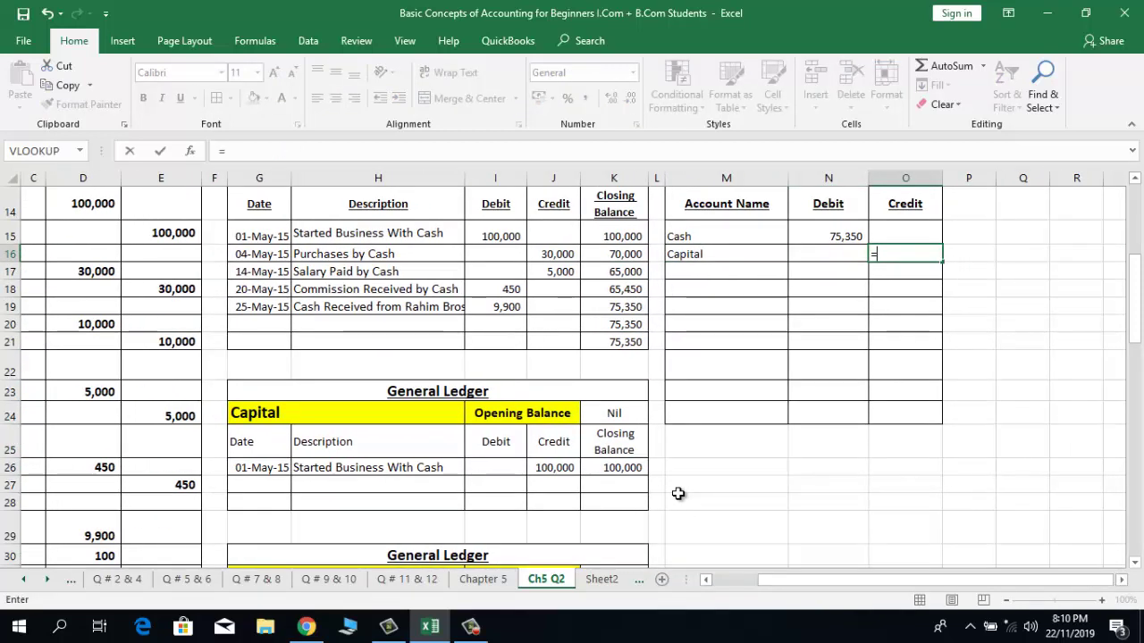
click(597, 476)
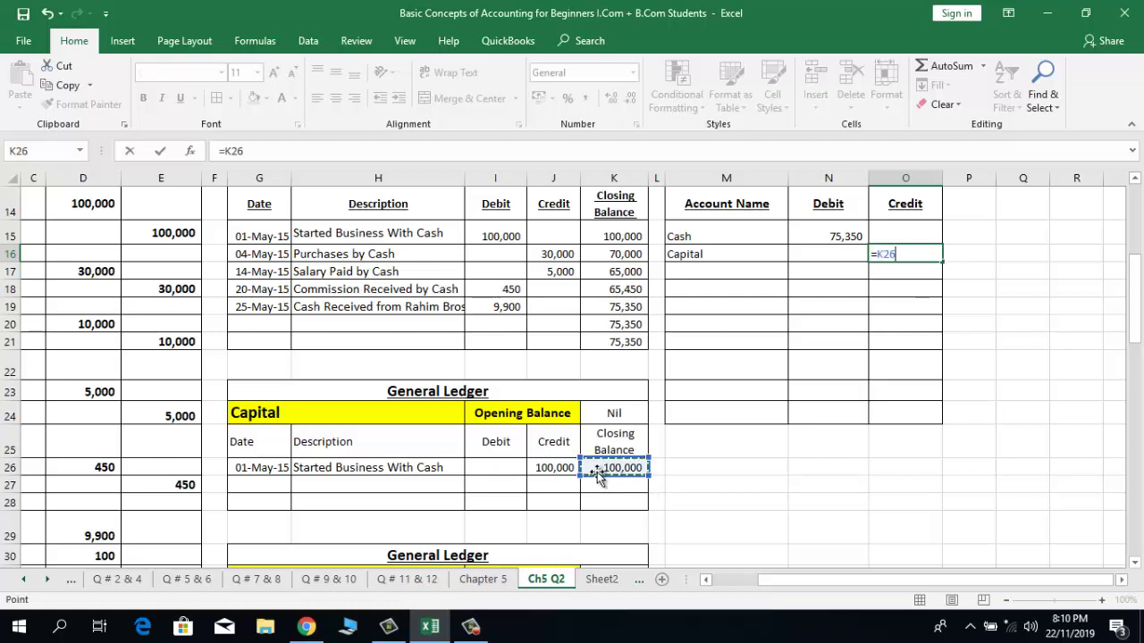
key(Return)
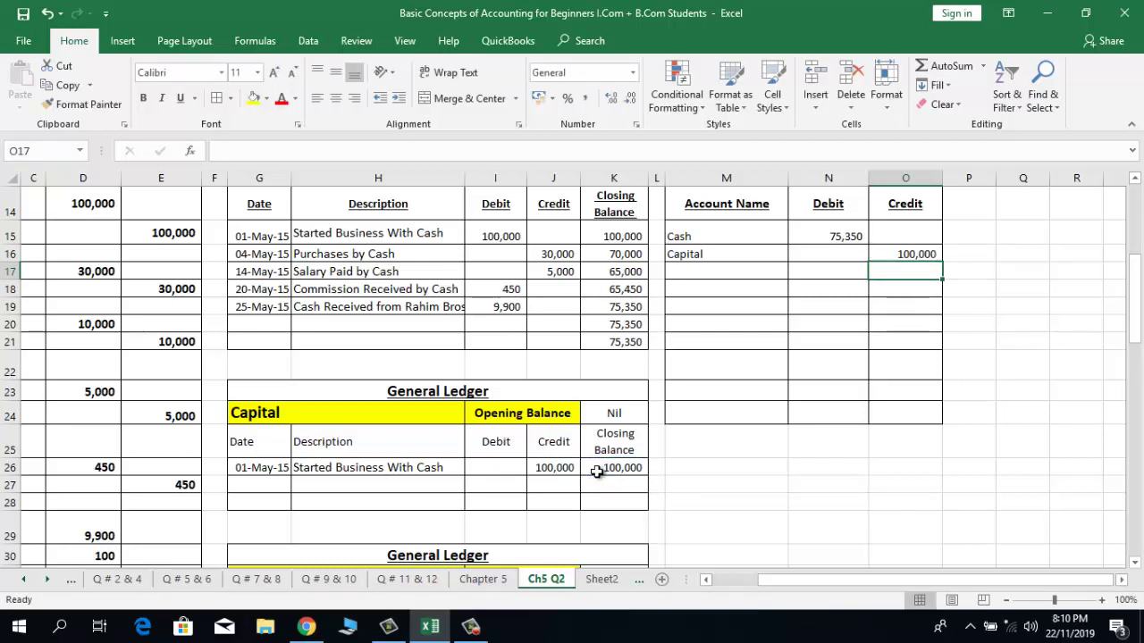
Step: Check the debit entry dated 04-May-15 in the Purchases ledger
key(Left)
key(Left)
key(Left)
key(Left)
key(Left)
key(Left)
key(Down)
key(Down)
key(Down)
key(Down)
key(Down)
key(Down)
key(Down)
key(Down)
key(Down)
key(Down)
key(Down)
key(Down)
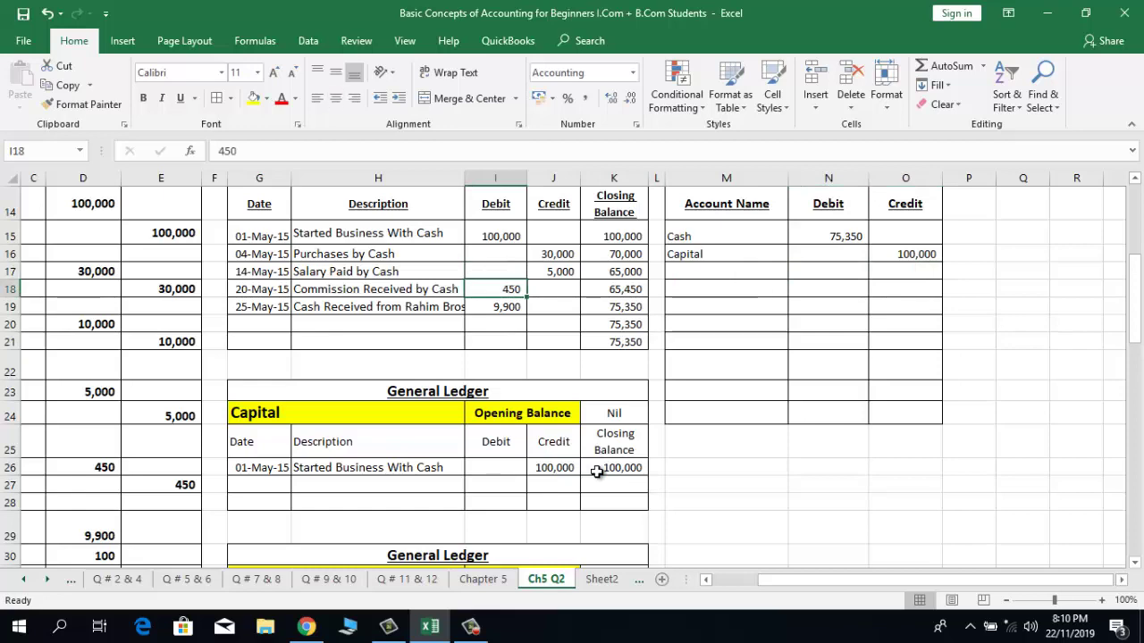
key(Down)
key(Down)
key(Down)
key(Down)
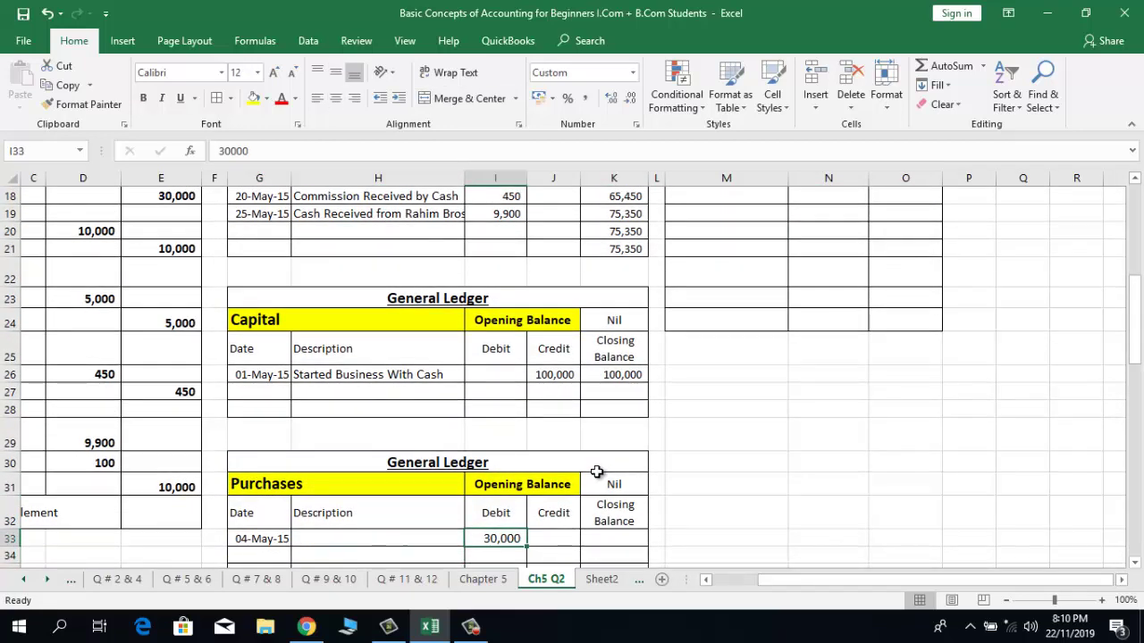
Step: Enter Purchases A/c as the account name in the trial balance row below Capital
key(Right)
key(Right)
key(Right)
key(Right)
key(Right)
key(Up)
key(Up)
key(Up)
key(Up)
key(Up)
key(Up)
key(Up)
key(Up)
key(Up)
key(Up)
key(Up)
key(Up)
key(Up)
key(Up)
key(Up)
key(Up)
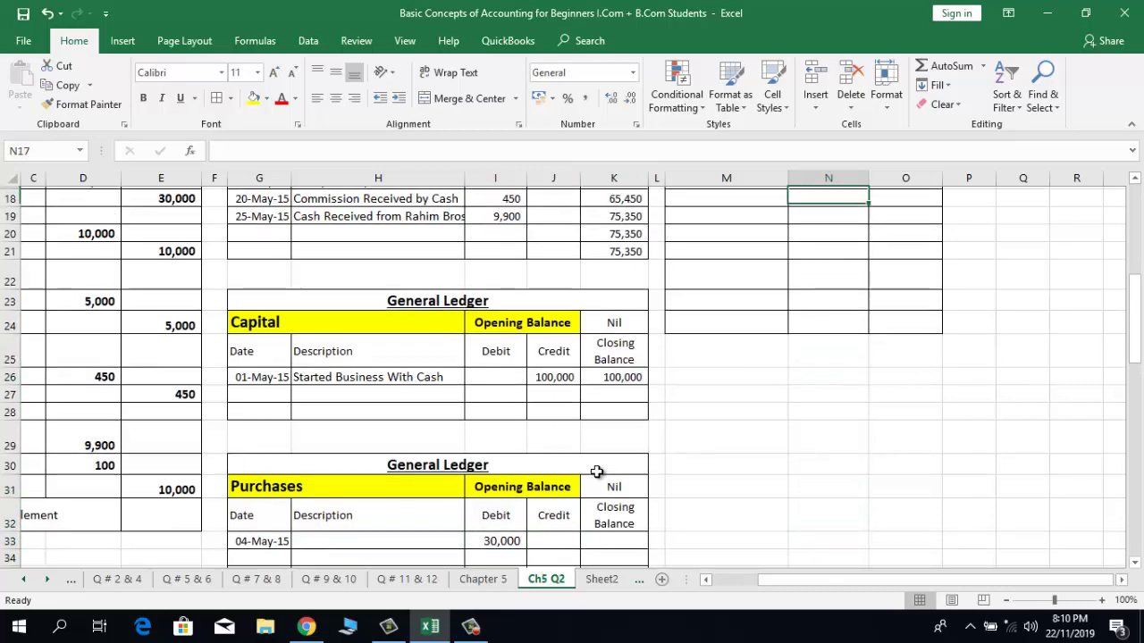
key(Up)
key(Up)
key(Up)
key(Up)
key(Down)
key(Down)
key(Down)
key(Down)
key(Left)
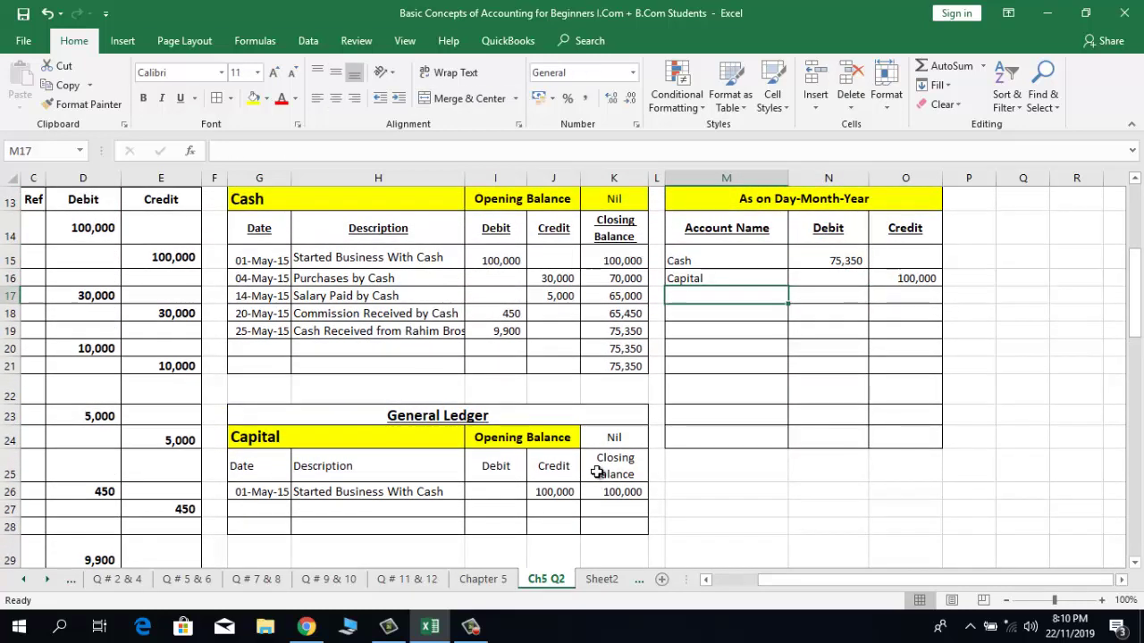
text(Purch)
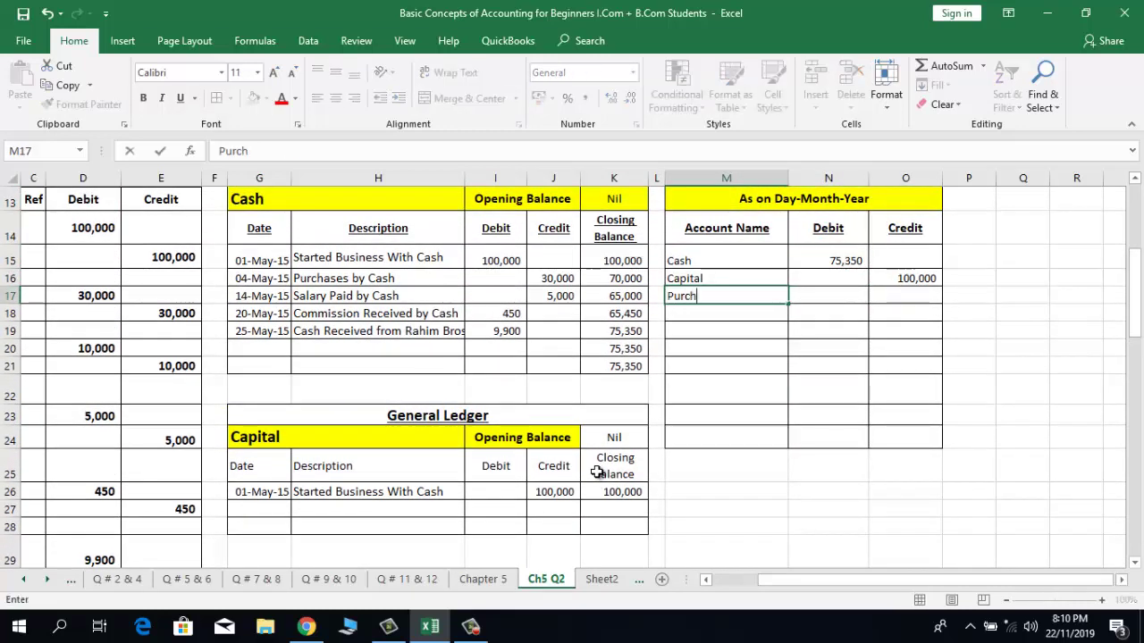
text(ases)
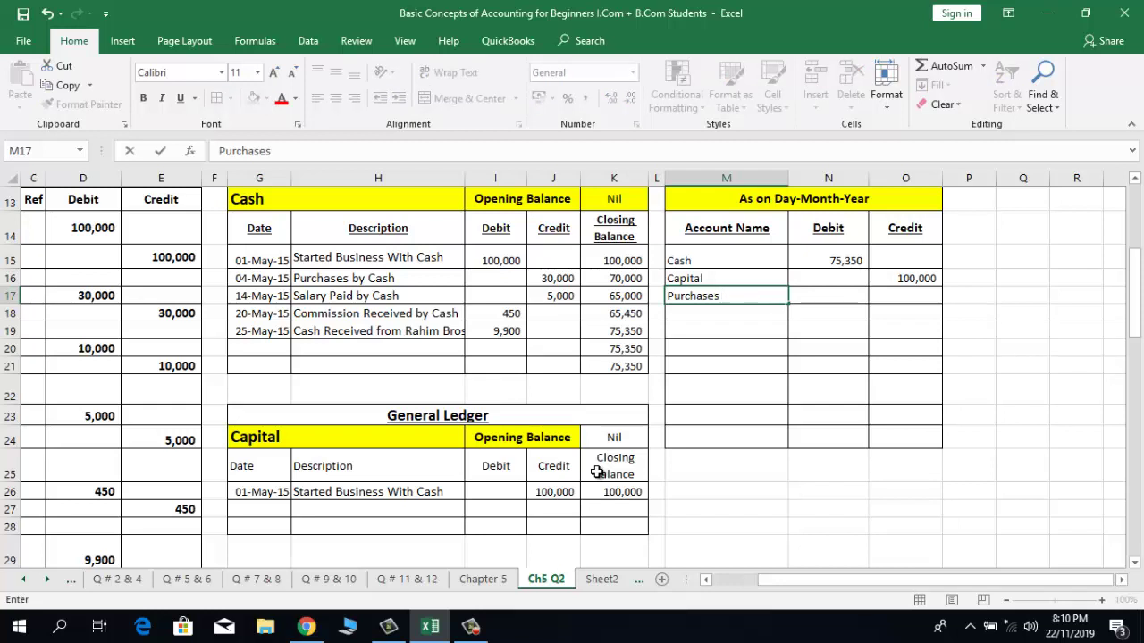
text( A/c)
key(Return)
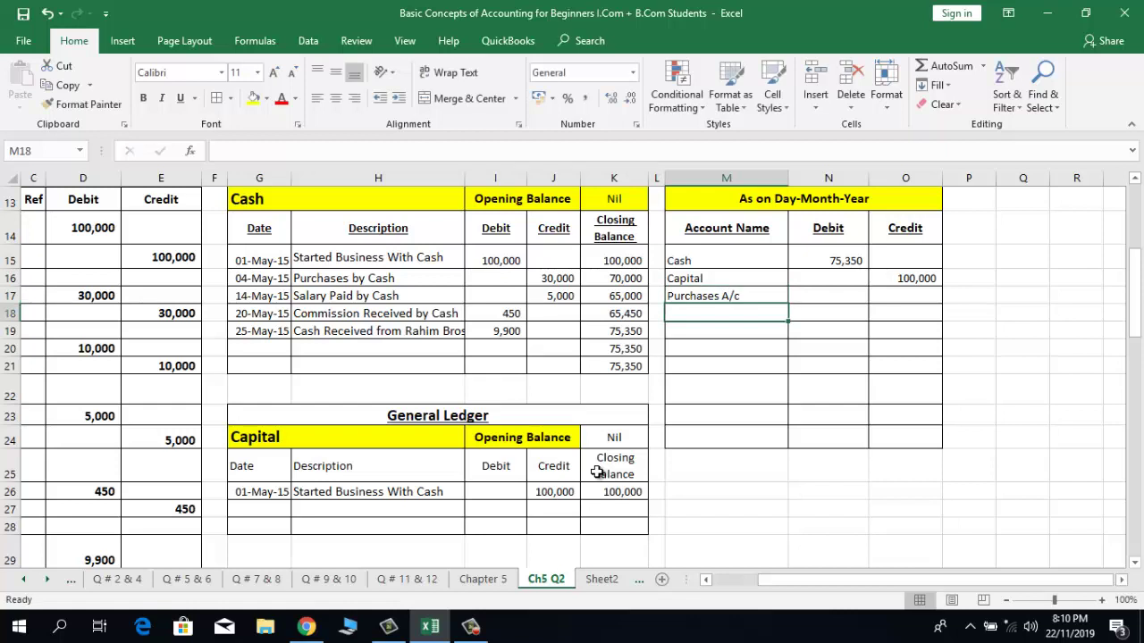
Step: Link the debit of Purchases A/c in the trial balance to the Purchases ledger's last closing balance cell, K35
key(Up)
key(Right)
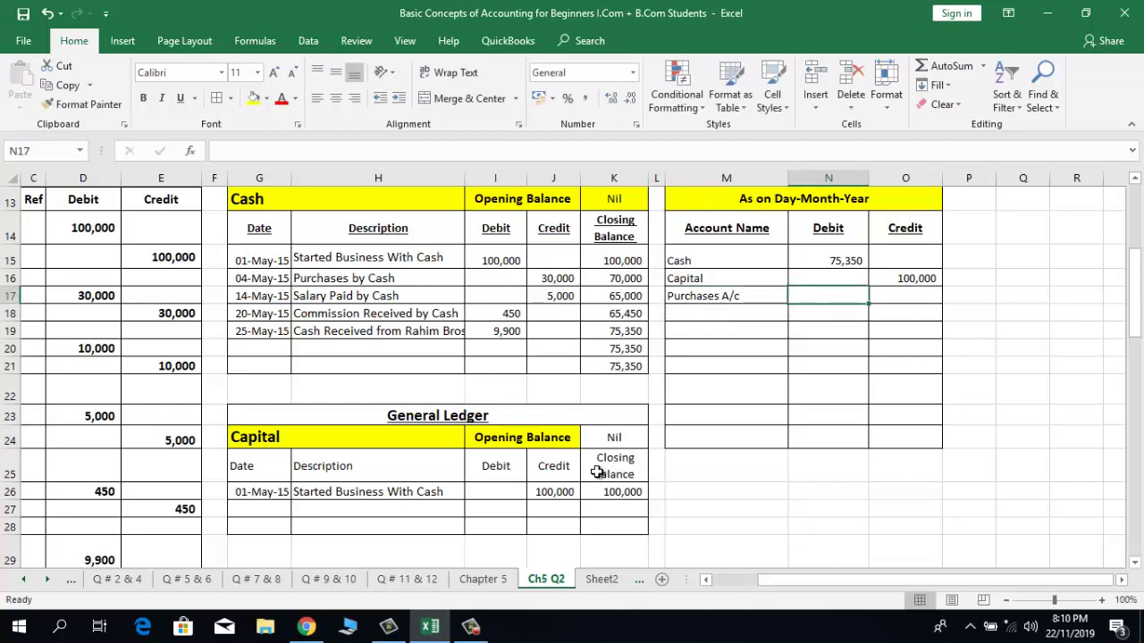
text(30000)
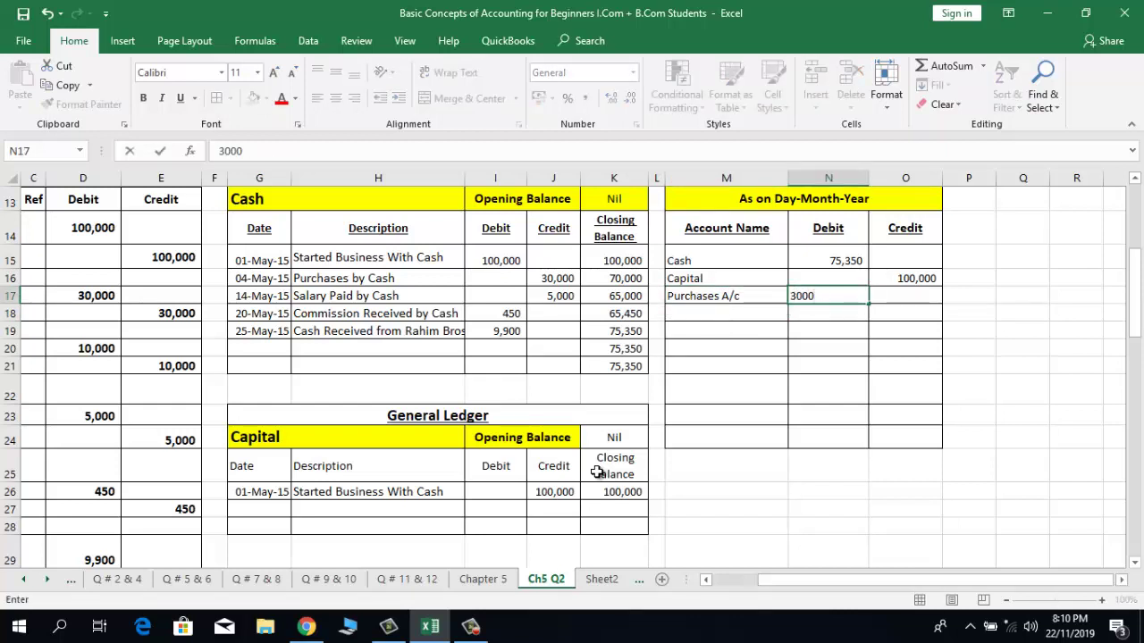
key(BackSpace)
key(BackSpace)
key(BackSpace)
text(=)
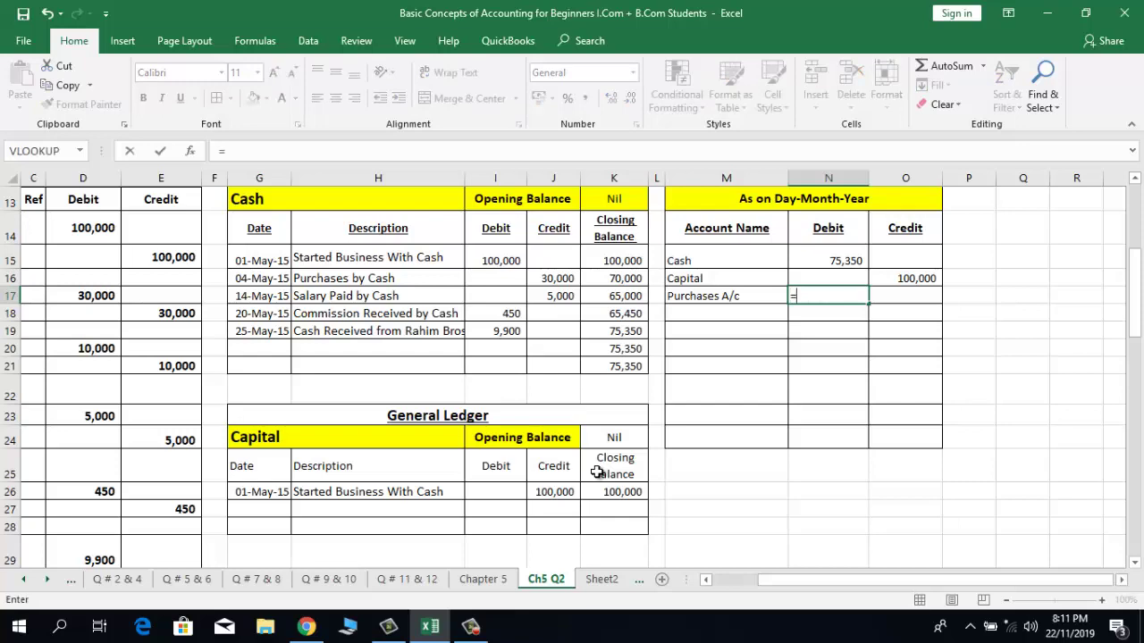
click(552, 489)
click(563, 505)
key(Down)
key(Down)
key(Down)
key(Down)
key(Down)
key(Down)
key(Down)
key(Down)
key(Down)
key(Down)
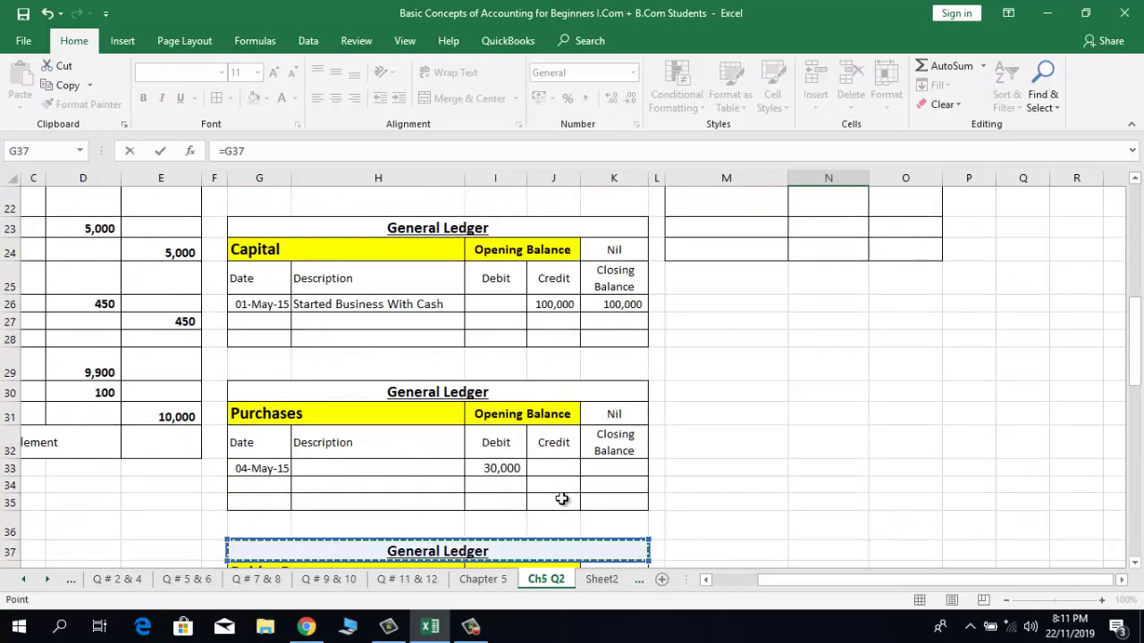
key(Up)
key(Up)
key(Up)
key(Up)
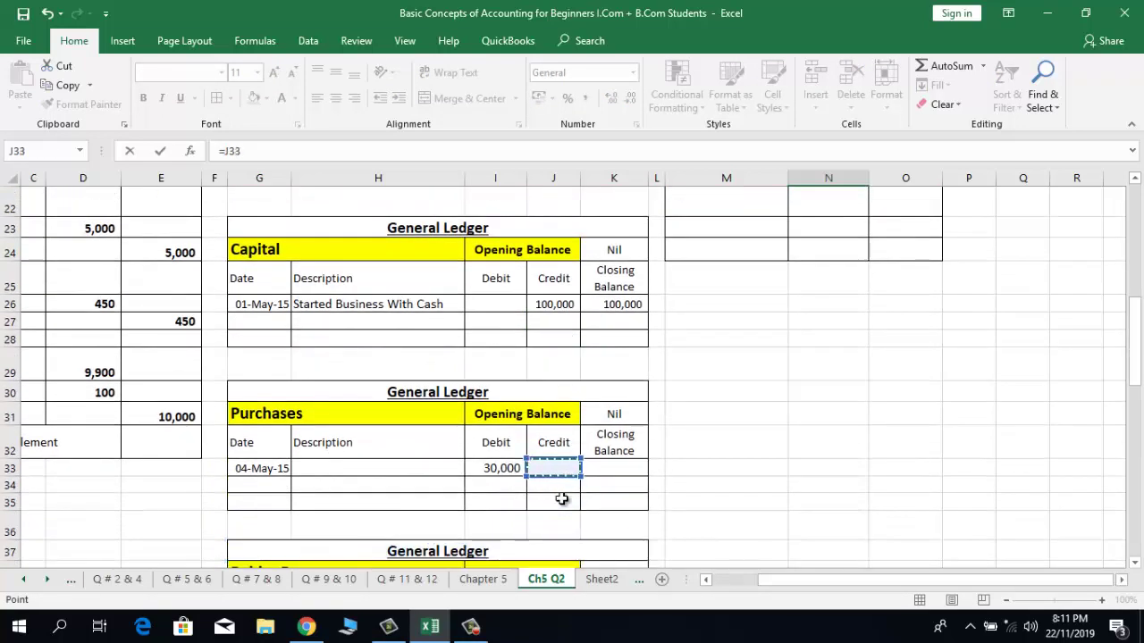
key(Right)
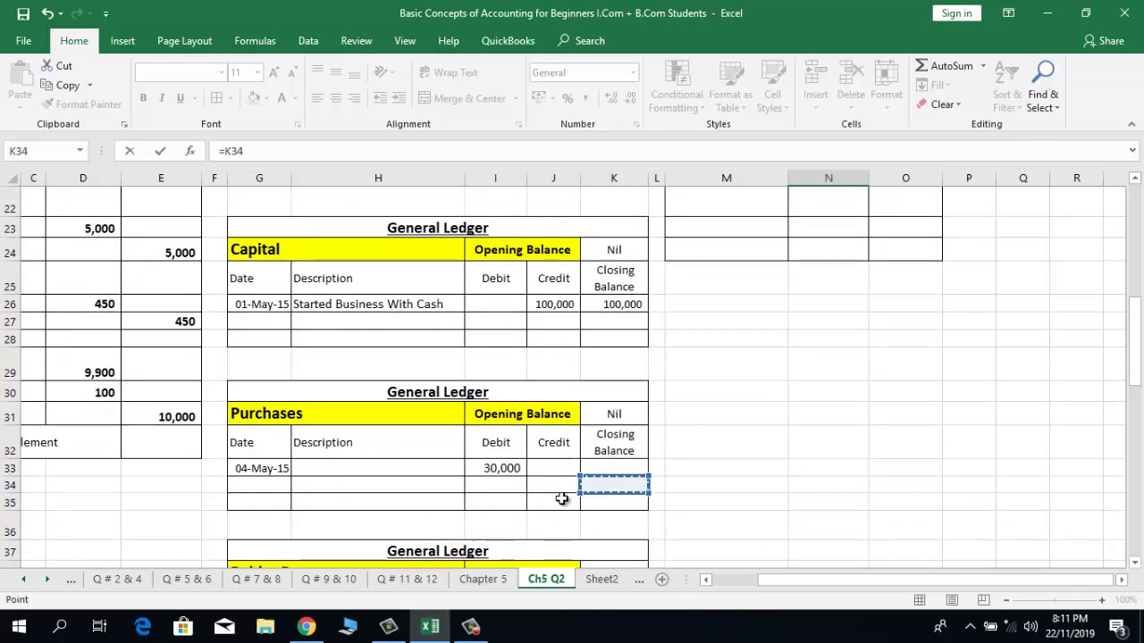
key(Down)
key(Down)
text(=)
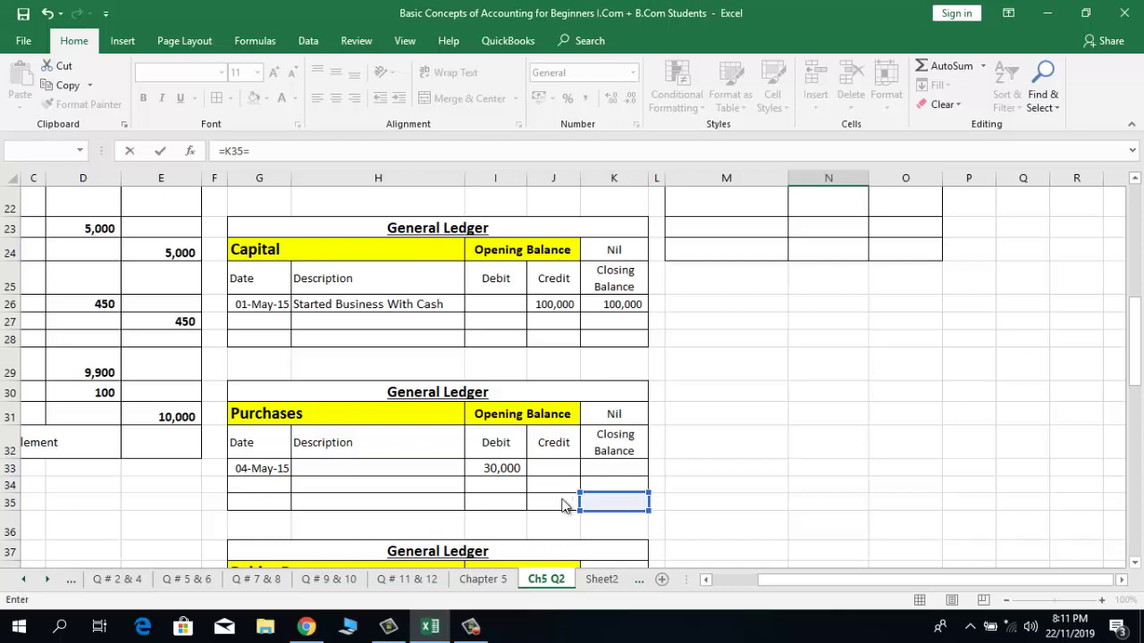
key(Return)
key(Return)
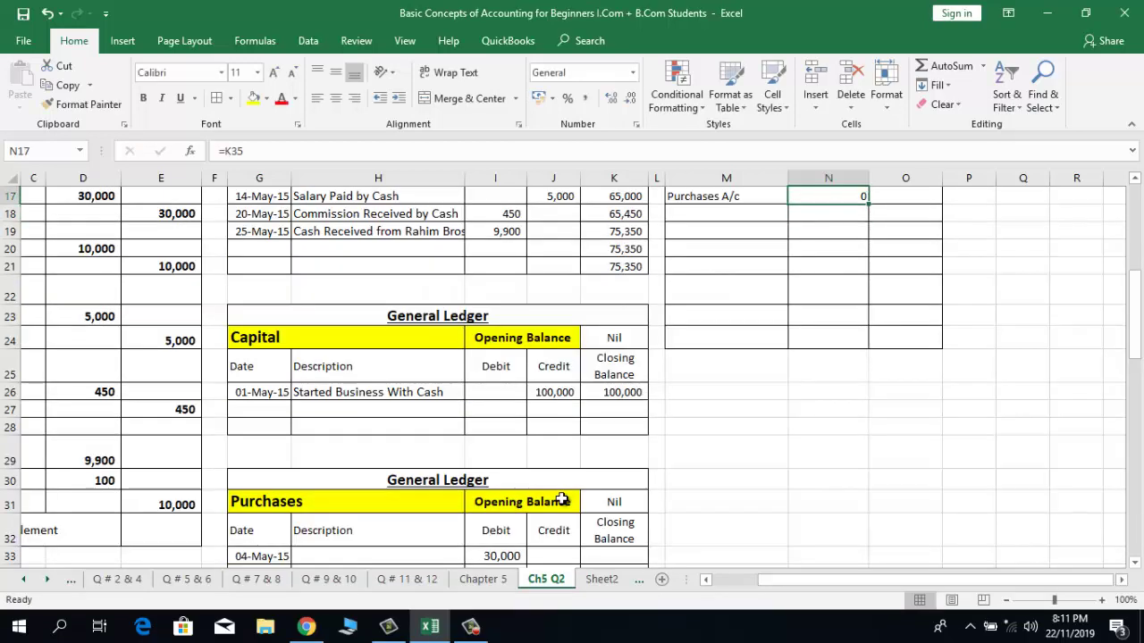
Step: Link the Purchases ledger's first closing balance in K33 to its 04-May-15 debit in I33
key(Down)
key(Down)
key(Down)
key(Down)
key(Down)
key(Down)
key(Down)
key(Down)
key(Down)
key(Down)
key(Down)
key(Down)
key(Down)
key(Down)
key(Down)
key(Down)
key(Down)
key(Down)
key(Down)
key(Down)
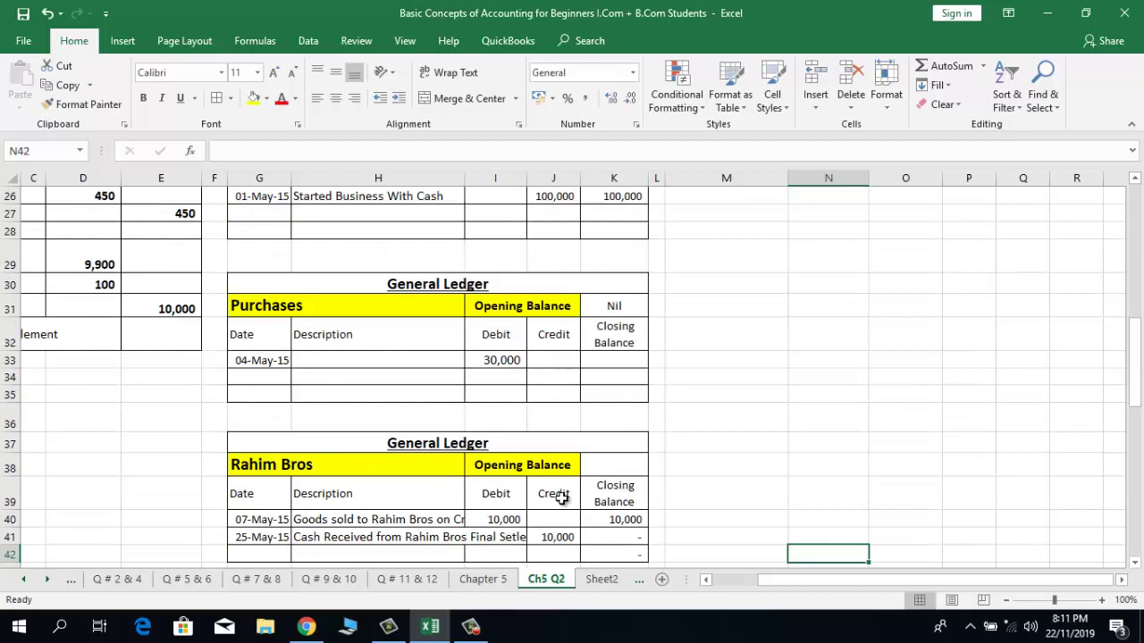
click(606, 368)
text(=)
key(Left)
key(Left)
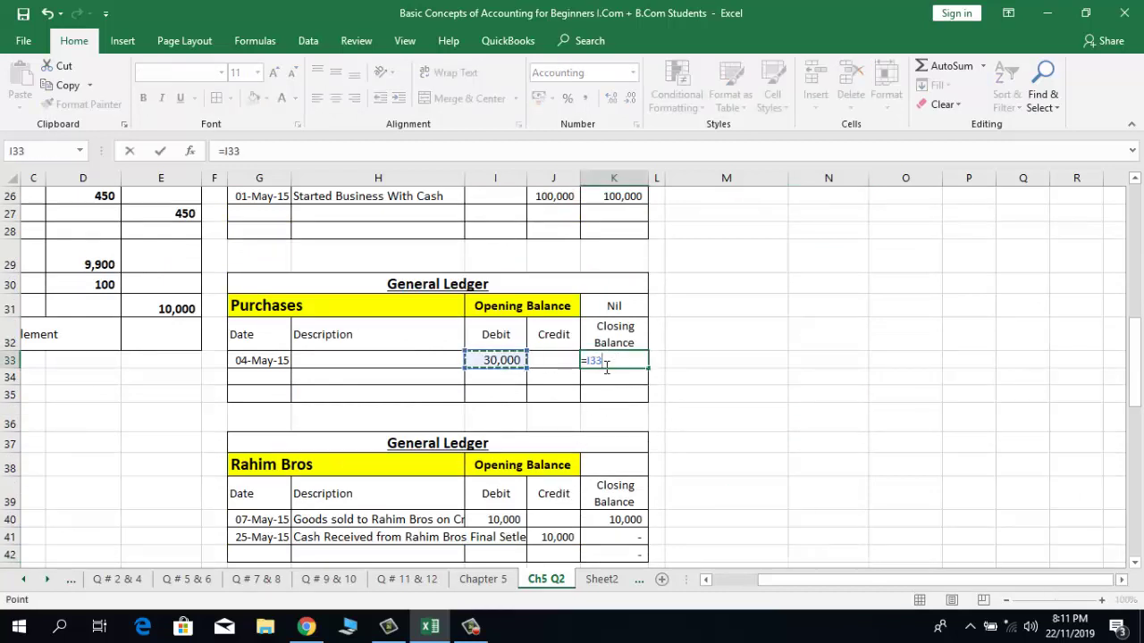
key(Return)
Step: Calculate the Purchases ledger's running balance in K34 as =K33+I34-J34 and copy the formula to K35
text(=)
key(Up)
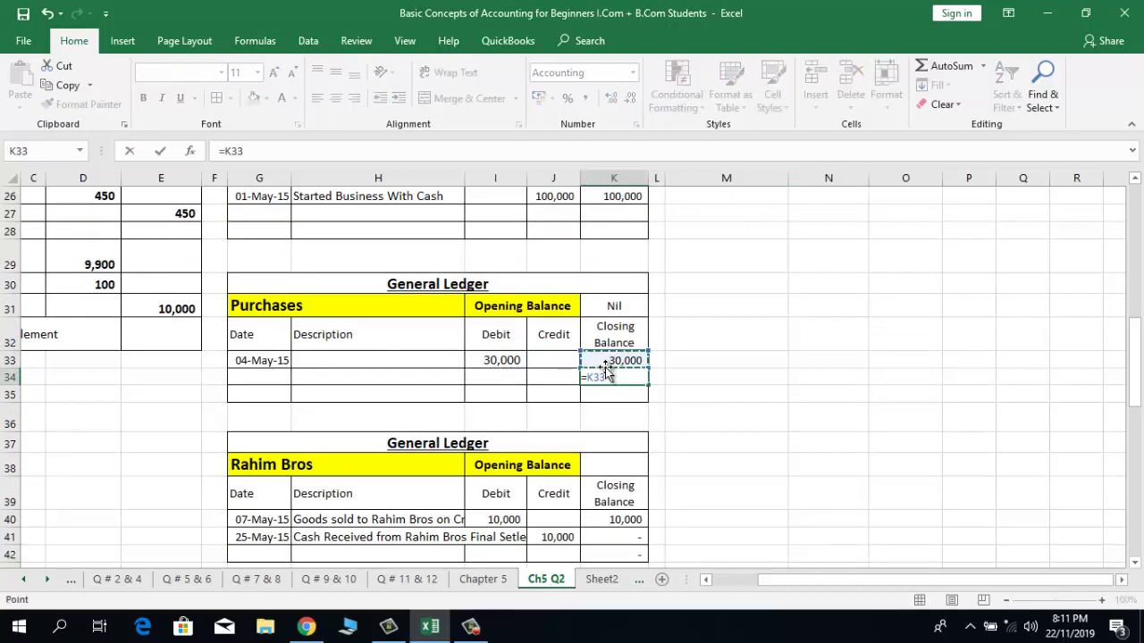
text(+)
key(Left)
key(Left)
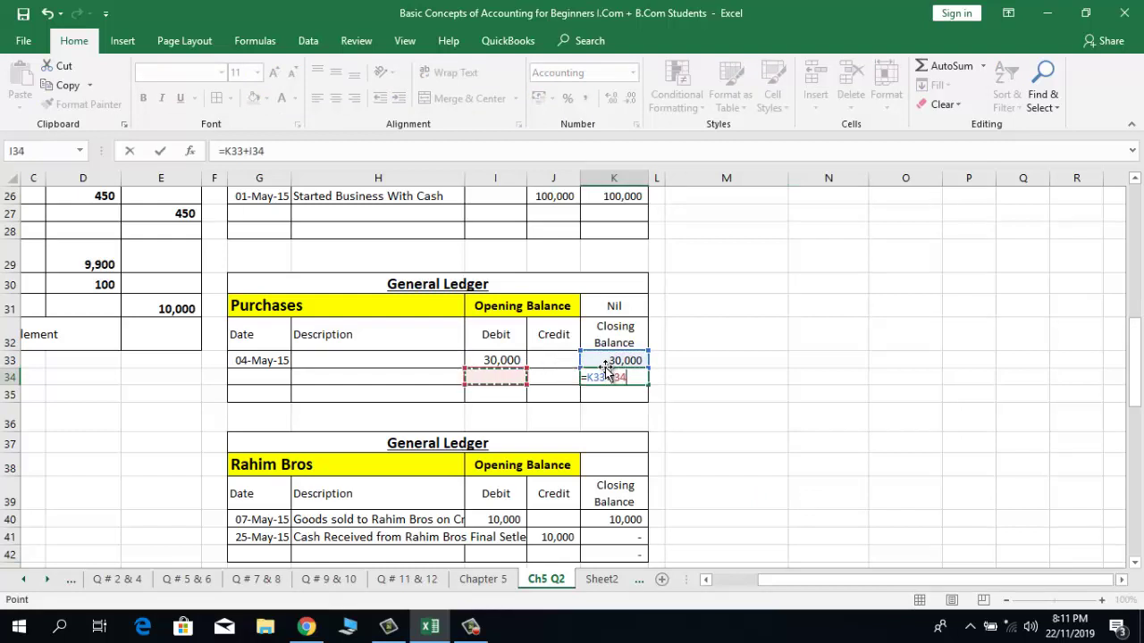
text(-)
key(Left)
key(Return)
key(Up)
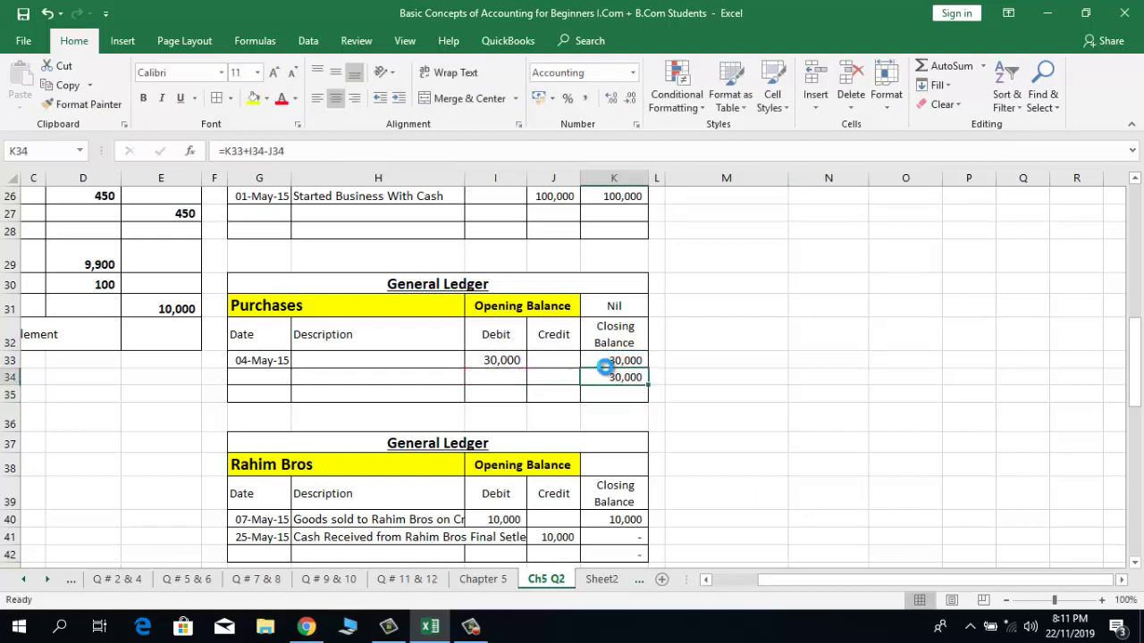
key(ctrl+c)
key(Down)
key(Return)
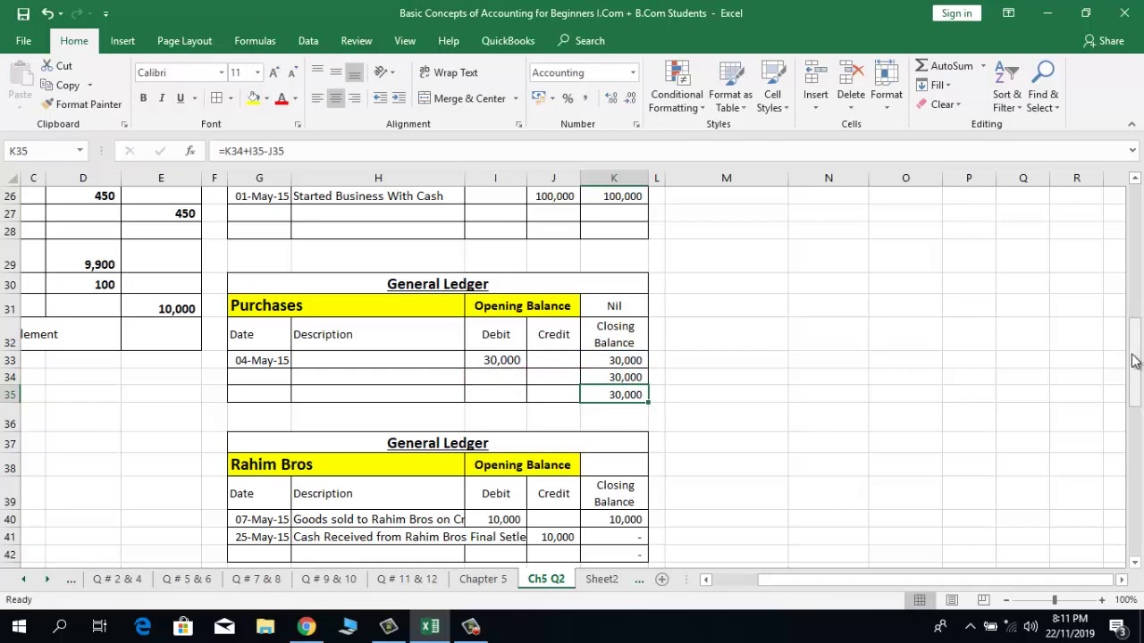
drag(1136, 358, 1135, 261)
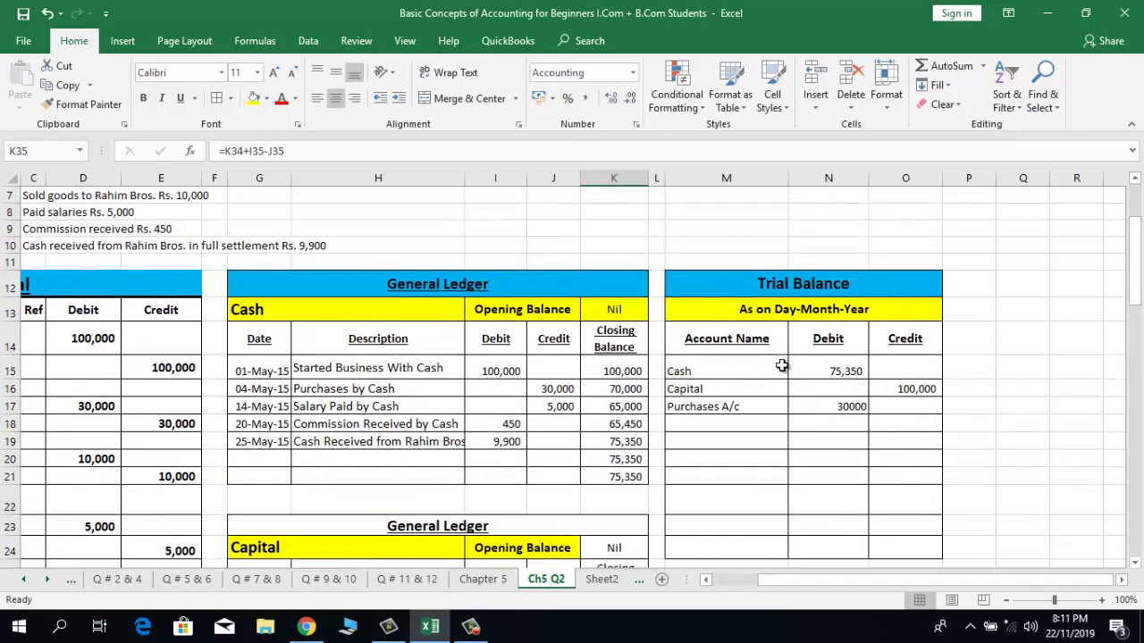
Step: Format the trial balance's Debit column N in comma style without decimals
click(795, 405)
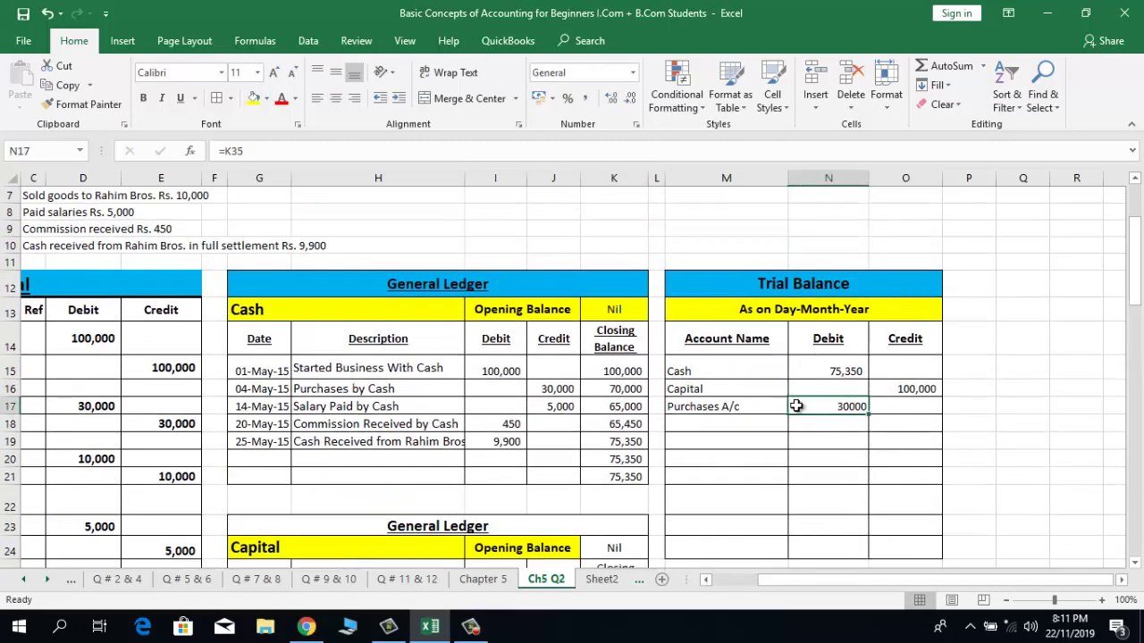
click(828, 178)
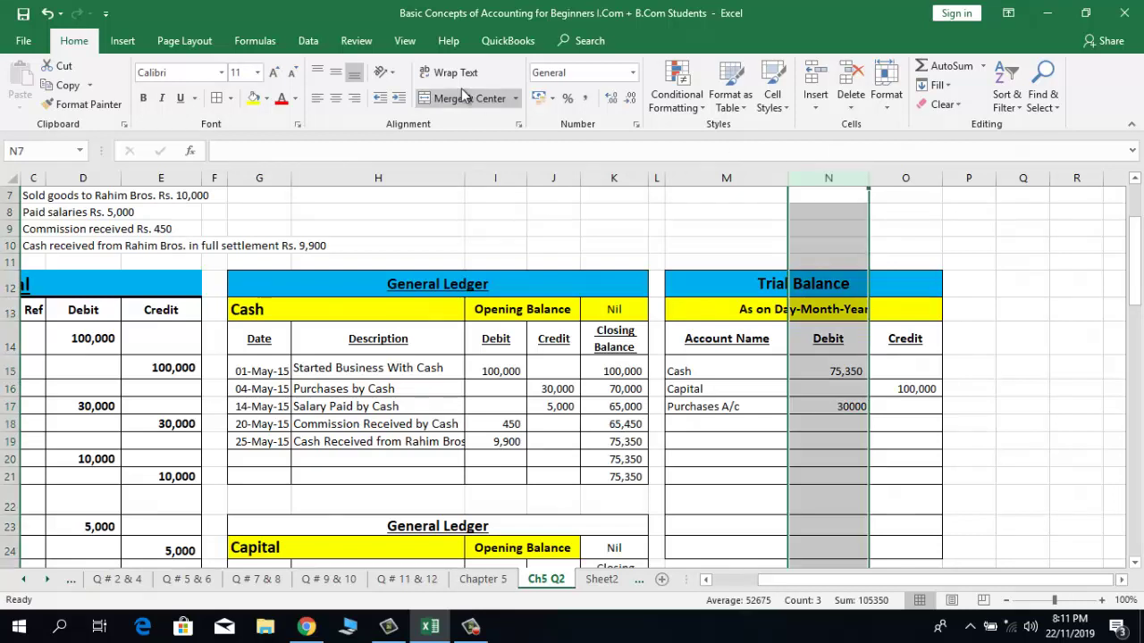
click(585, 98)
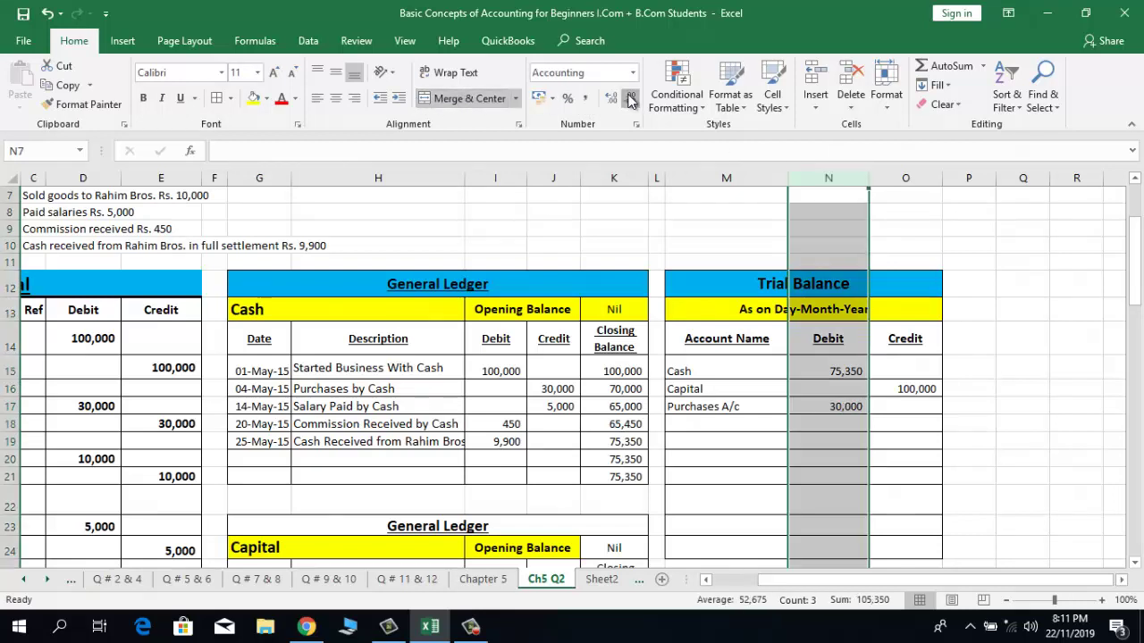
Step: Examine the Rahim Bros ledger's account name, entries and last closing balance in K42
click(671, 471)
key(Down)
key(Down)
key(Down)
key(Down)
key(Down)
key(Down)
key(Down)
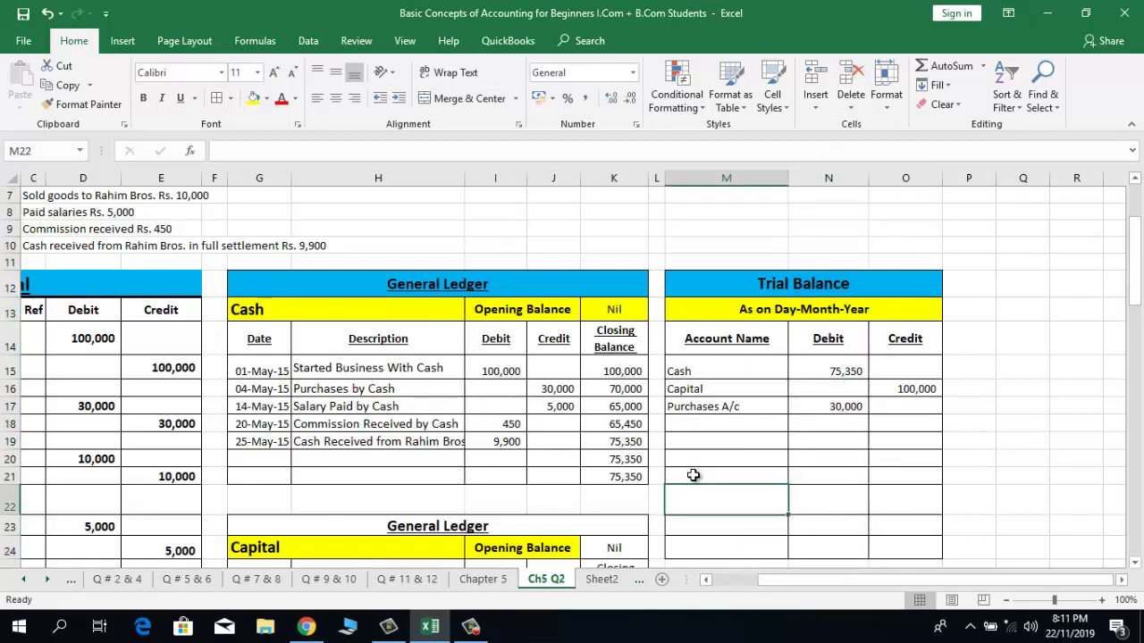
key(Down)
key(Down)
key(Down)
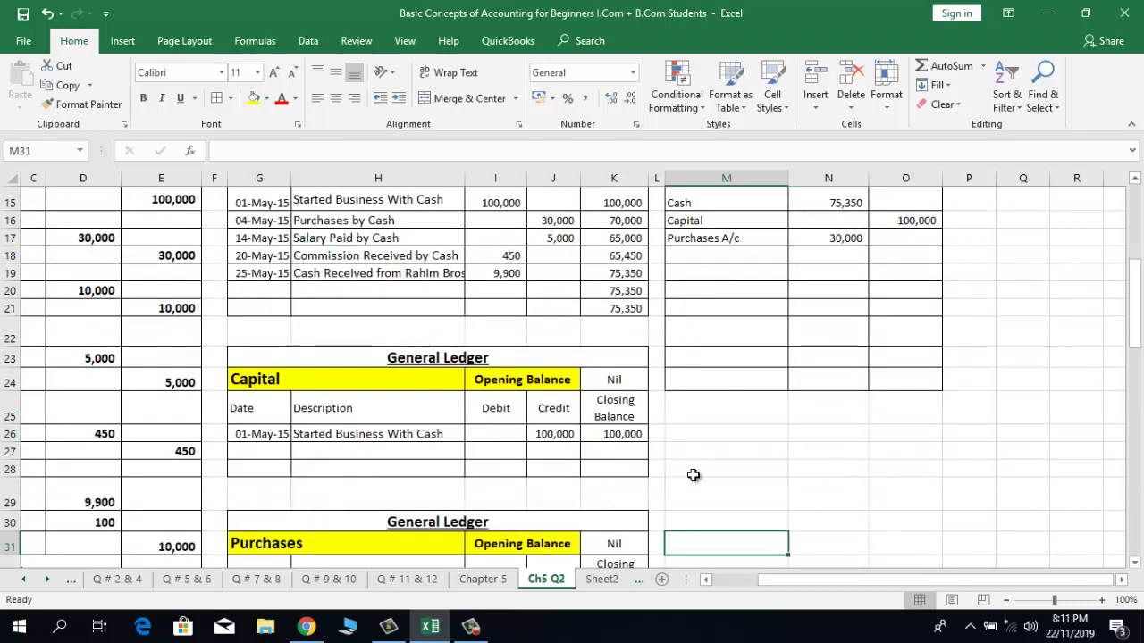
click(479, 469)
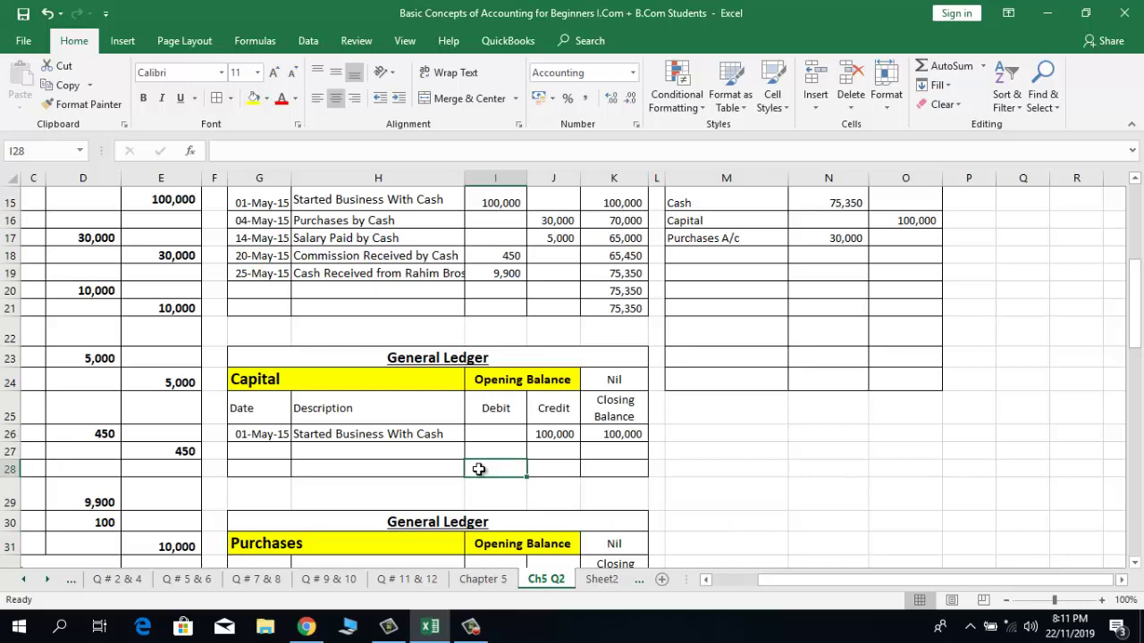
key(Down)
key(Down)
key(Down)
key(Down)
key(Down)
key(Down)
key(Down)
key(Down)
key(Down)
key(Down)
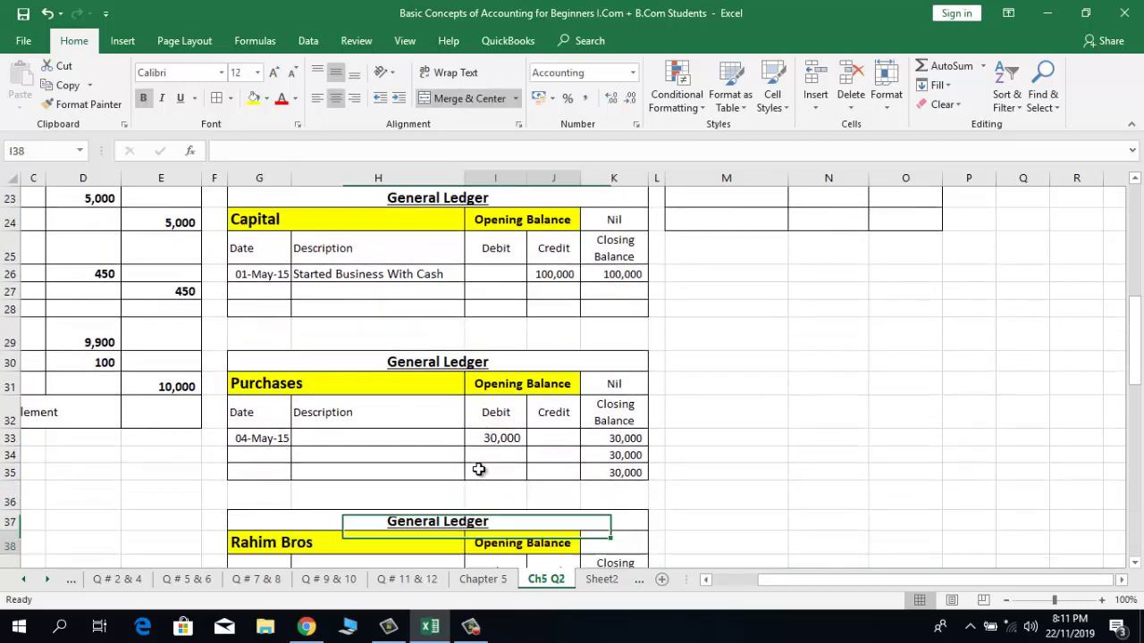
key(Down)
key(Down)
key(Down)
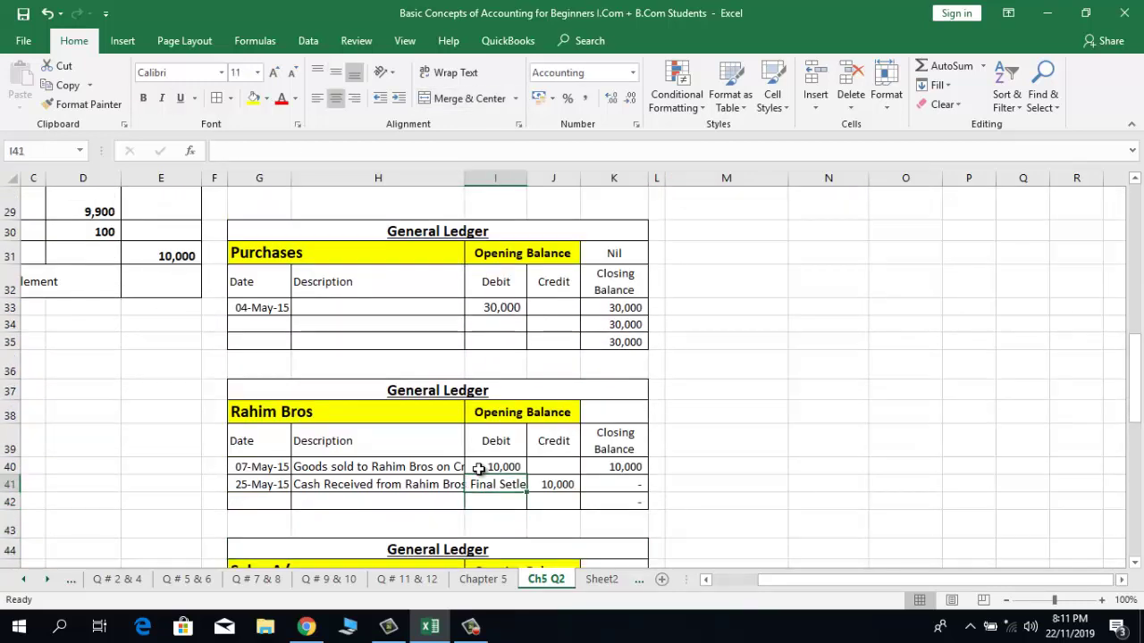
key(Left)
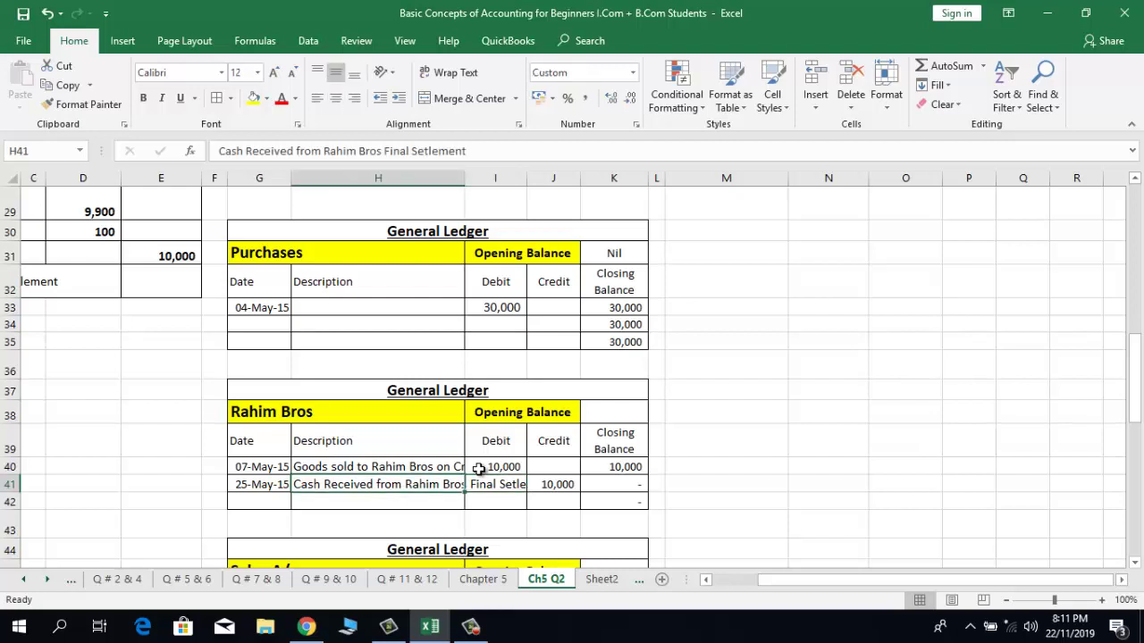
key(Left)
key(Left)
key(Up)
key(Up)
key(Up)
key(Right)
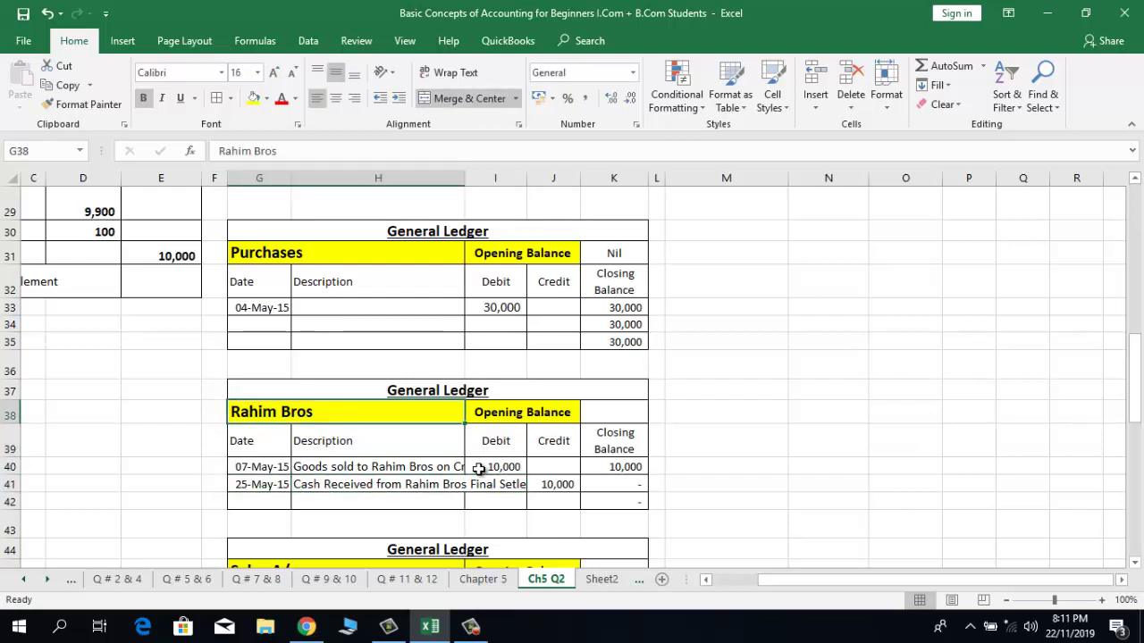
click(614, 504)
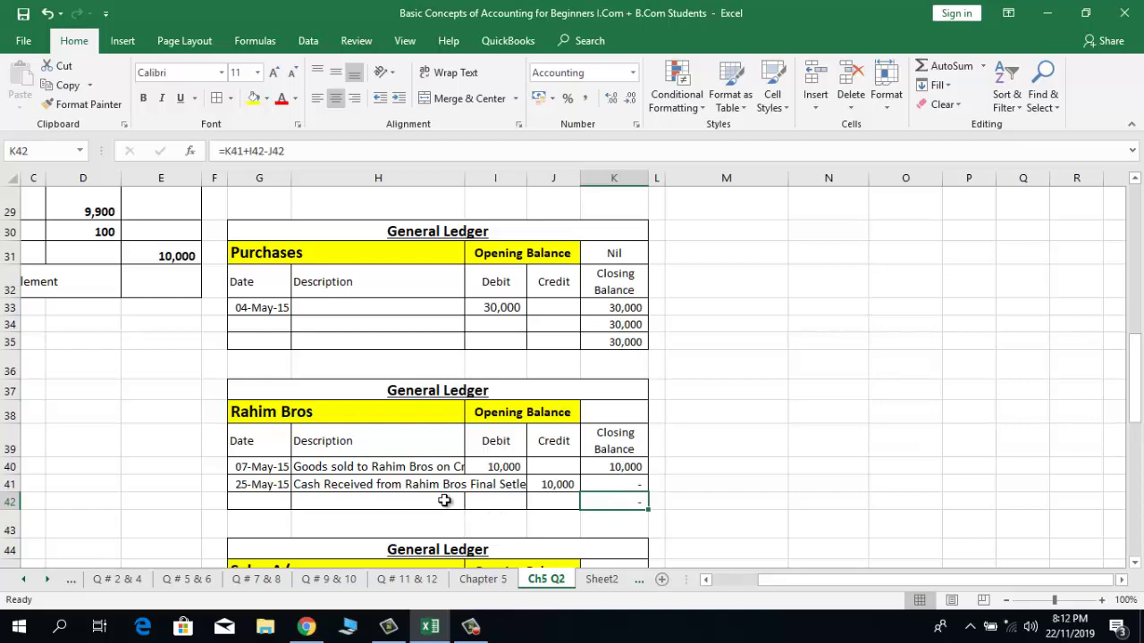
Step: Enter Rahim Bros in the trial balance row below Purchases A/c with a debit of 0
key(Up)
key(Up)
key(Up)
key(Up)
key(Up)
key(Up)
key(Up)
key(Up)
key(Up)
key(Up)
key(Up)
key(Up)
key(Up)
key(Up)
key(Up)
key(Up)
key(Up)
key(Up)
key(Up)
key(Up)
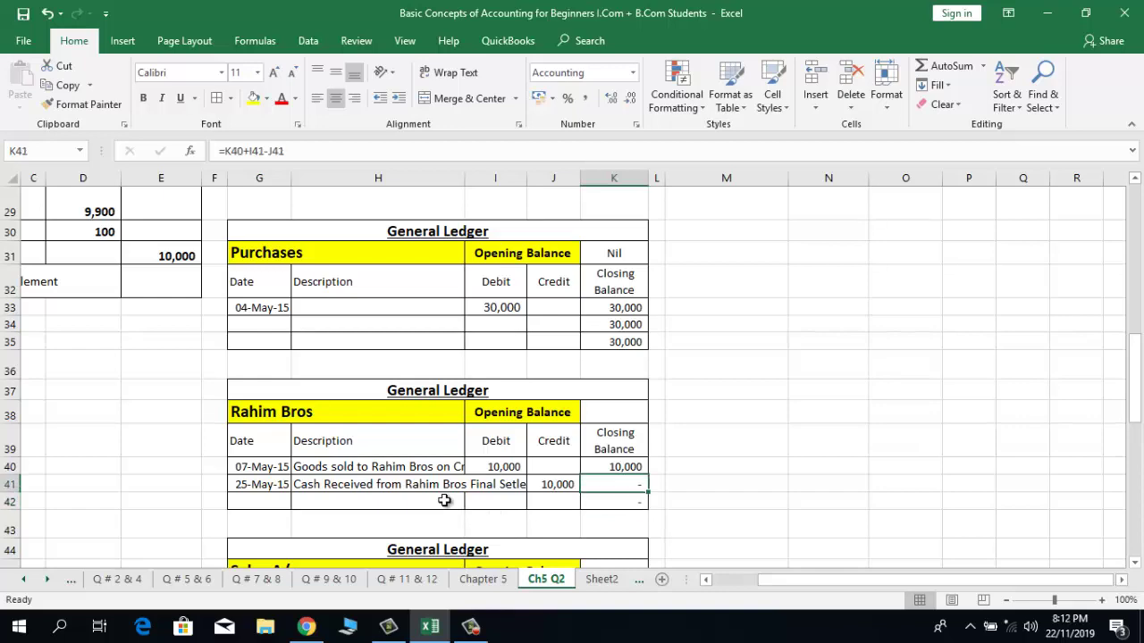
key(Down)
key(Down)
key(Down)
key(Down)
key(Down)
key(Down)
key(Down)
key(Down)
key(Down)
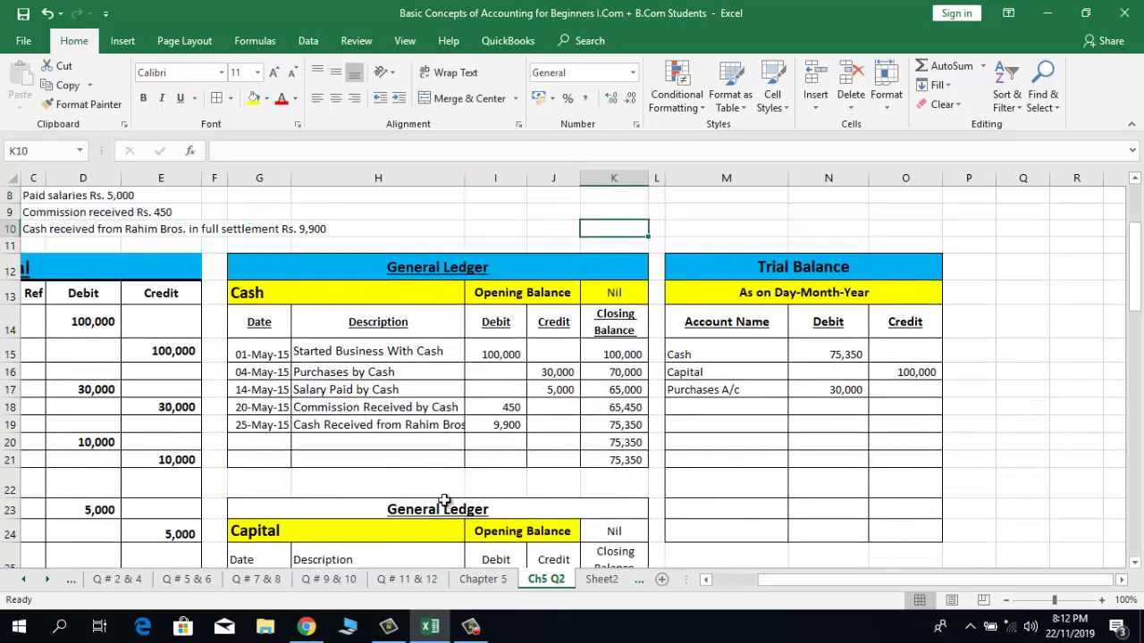
key(Right)
key(Right)
key(Down)
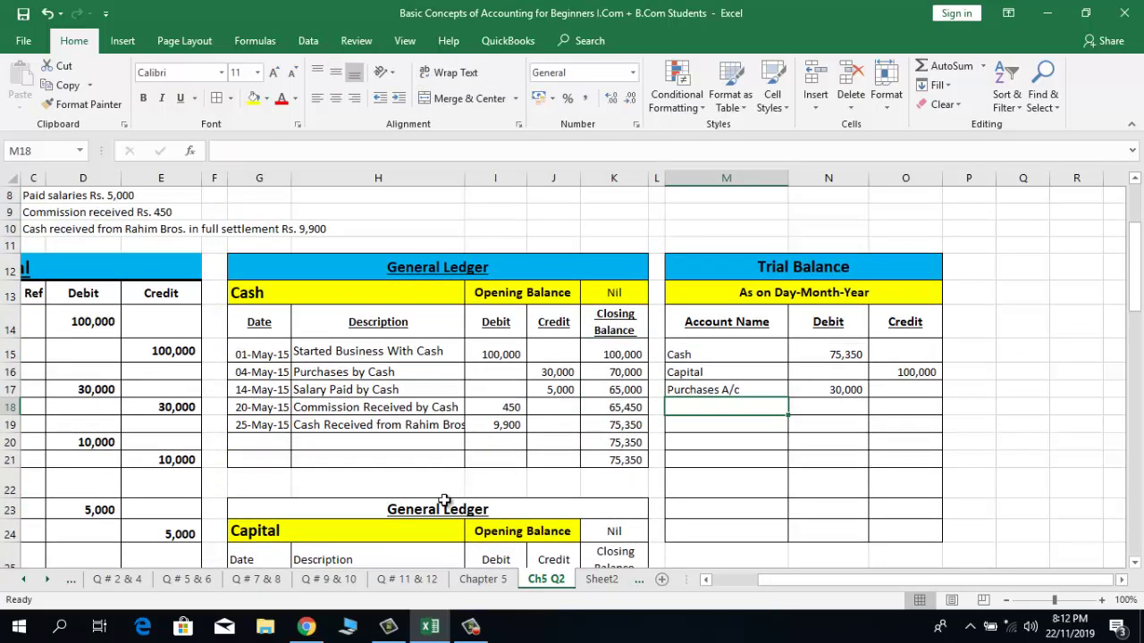
text(Rahim Bros)
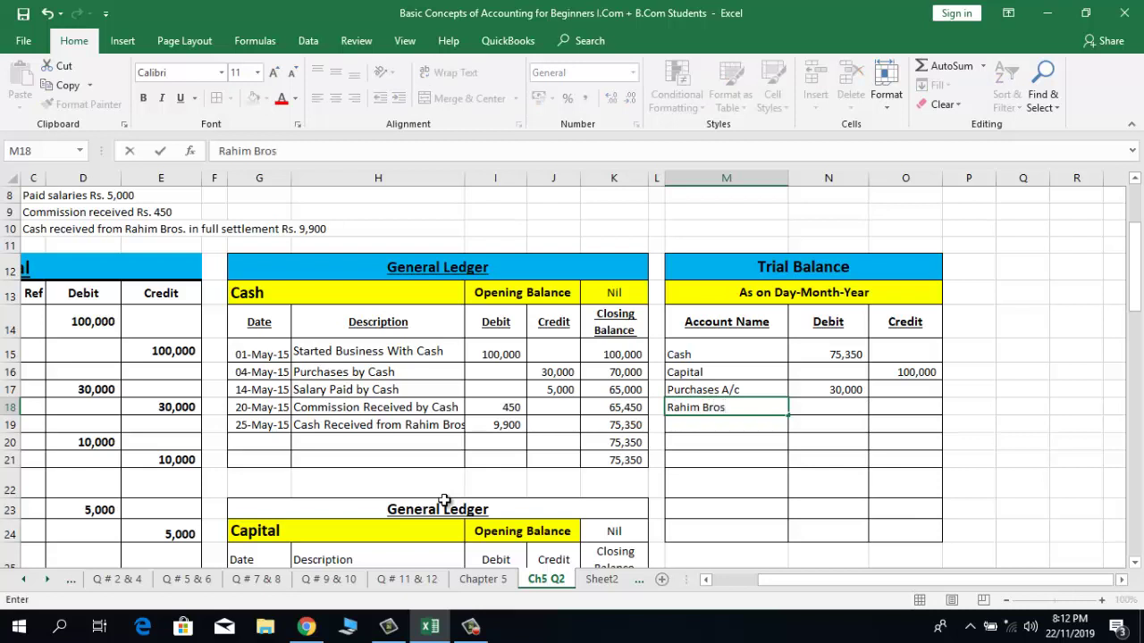
key(Tab)
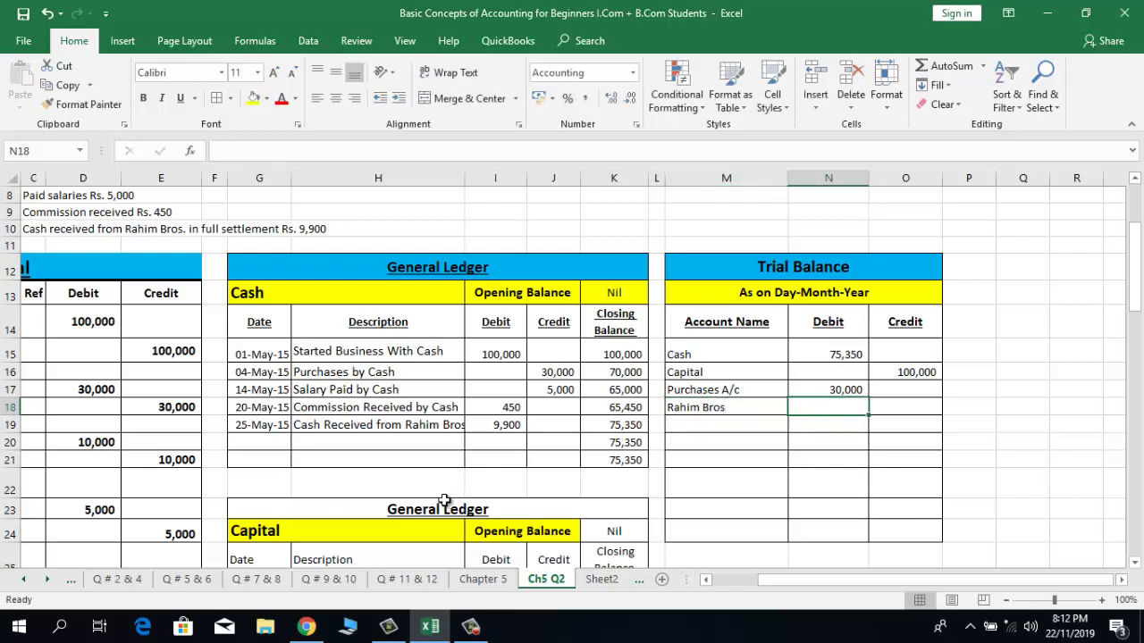
text(0)
key(Return)
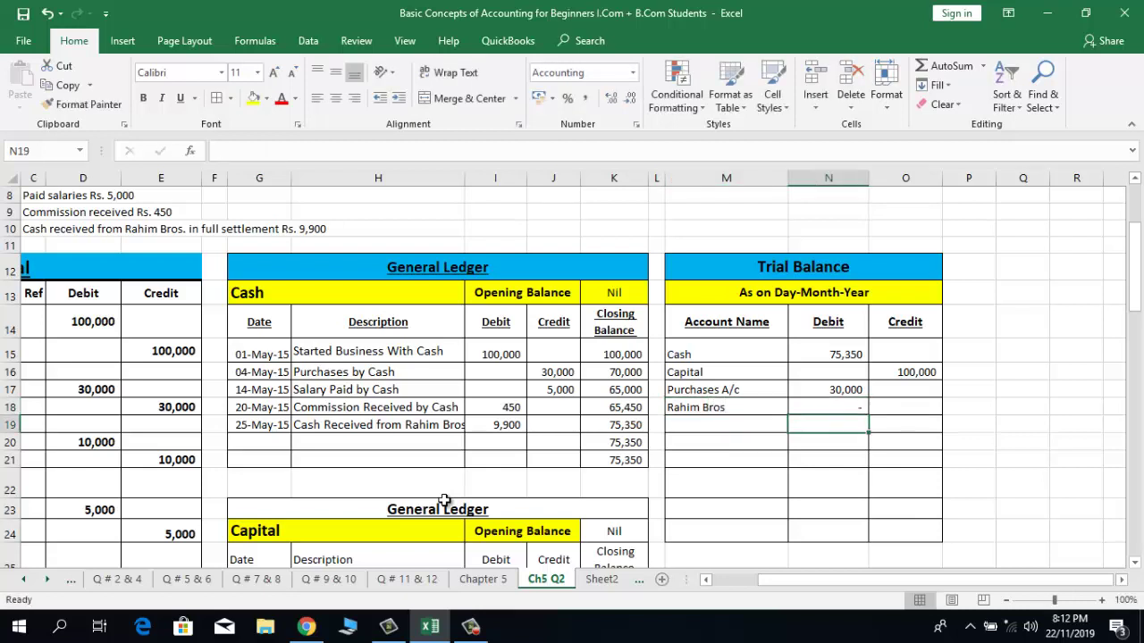
Step: Review the trial balance's entries from Cash through Rahim Bros
key(Down)
key(Down)
key(Down)
key(Down)
key(Down)
key(Down)
key(Down)
key(Down)
key(Down)
key(Down)
key(Down)
key(Down)
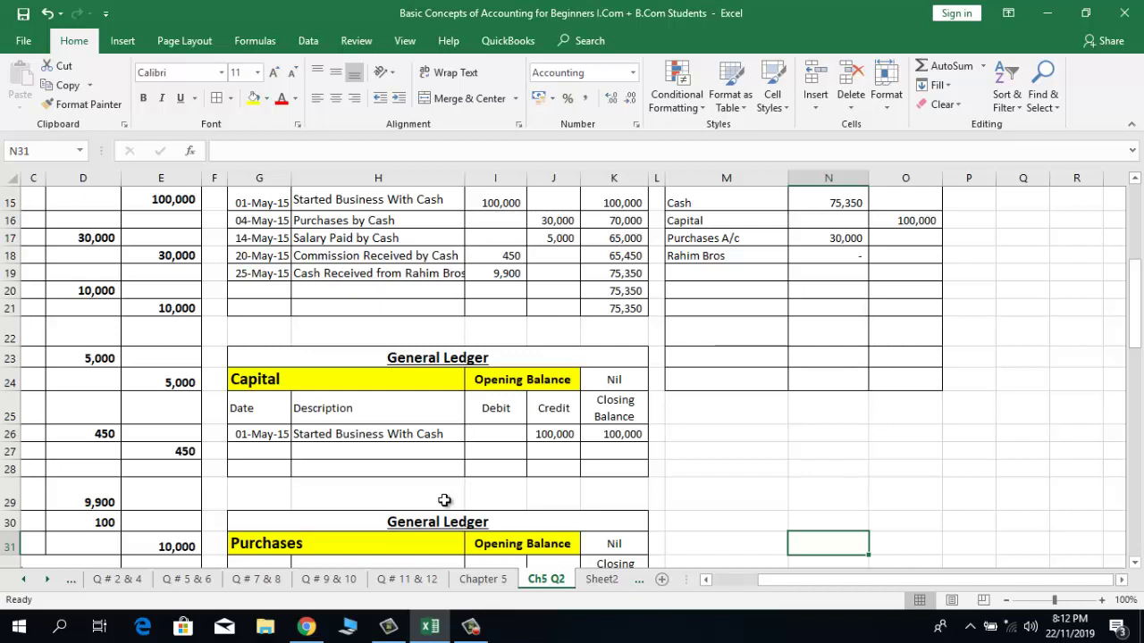
key(Up)
key(Up)
key(Up)
key(Up)
key(Up)
key(Up)
key(Up)
key(Up)
key(Up)
key(Up)
key(Up)
key(Up)
key(Up)
key(Up)
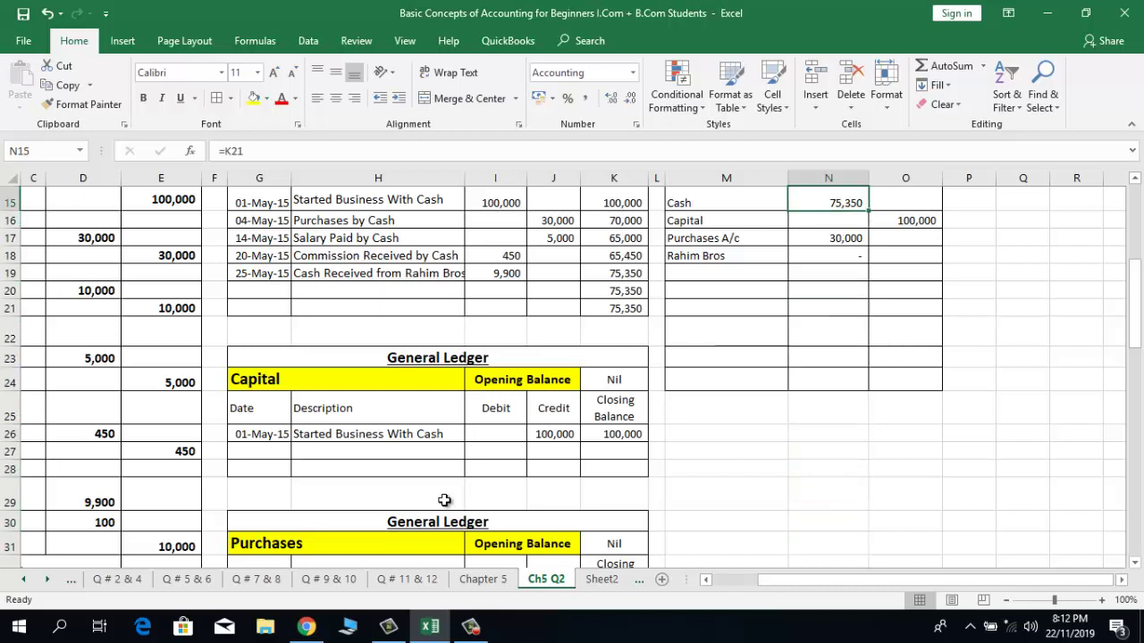
key(Down)
key(Left)
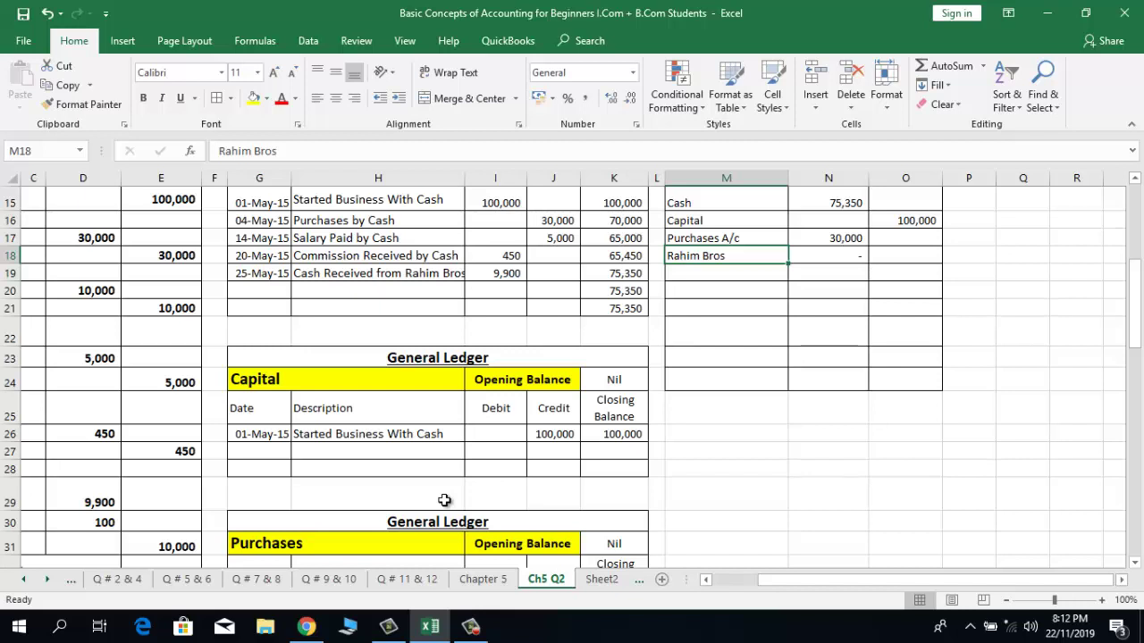
key(Right)
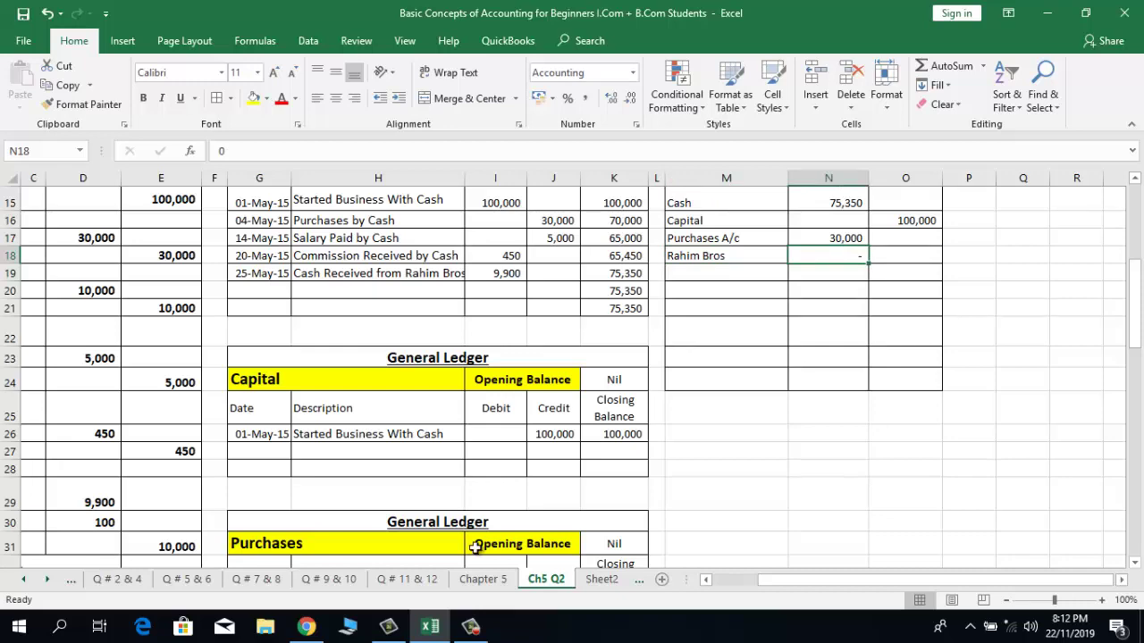
Step: Link the Sales A/c ledger's first closing balance in K47 to its 07-May-15 credit in J47
key(Down)
key(Down)
key(Down)
key(Down)
key(Down)
key(Down)
key(Down)
key(Down)
key(Down)
key(Down)
key(Down)
key(Down)
key(Down)
key(Down)
key(Down)
key(Down)
key(Down)
key(Down)
key(Down)
key(Down)
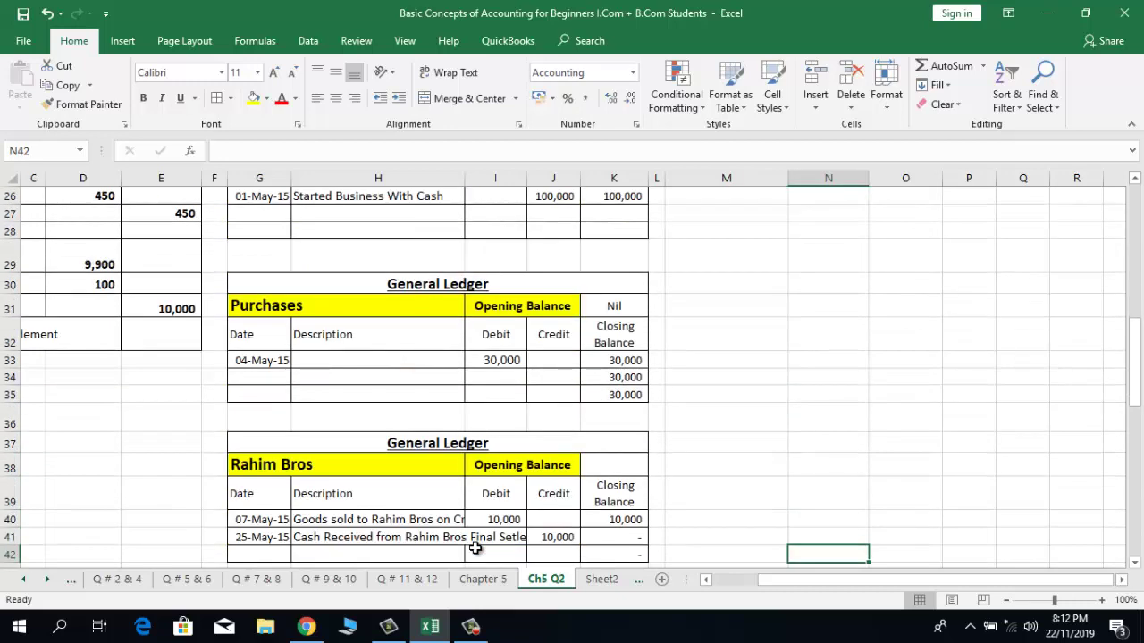
scroll(474, 549, down, 2)
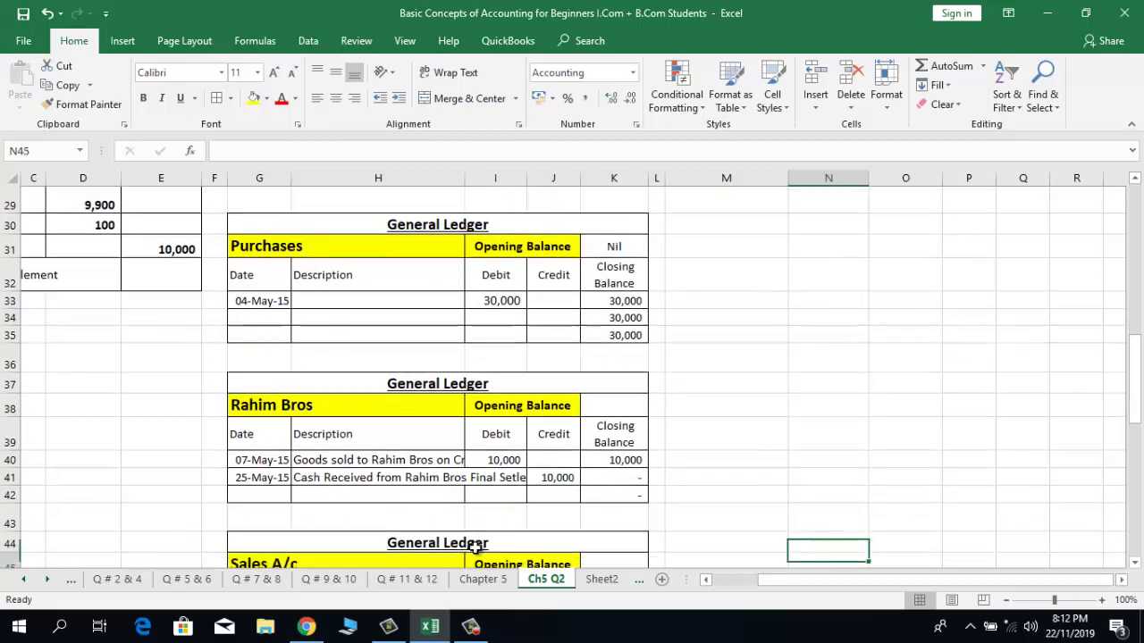
click(596, 444)
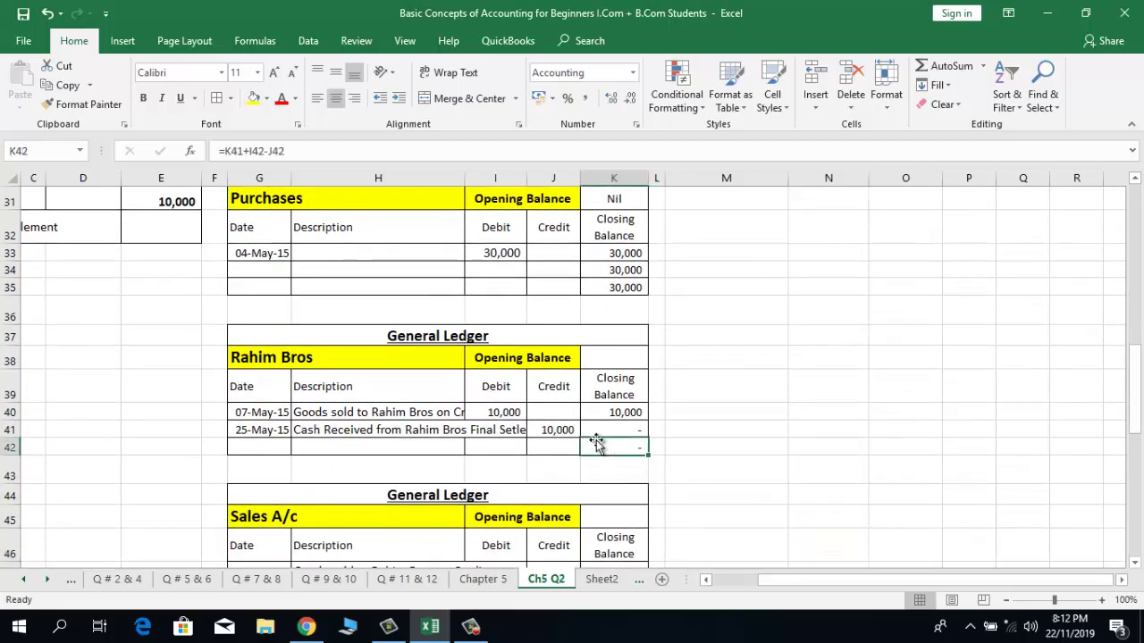
key(Down)
key(Down)
key(Down)
key(Down)
key(Down)
key(Left)
key(Down)
key(Down)
key(Down)
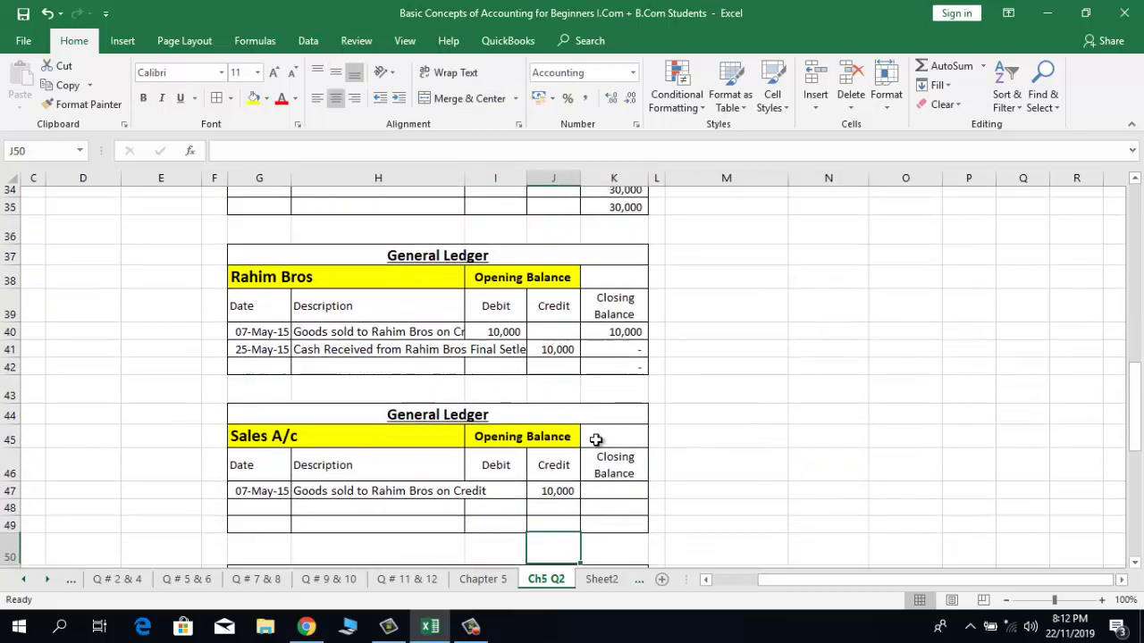
key(Up)
key(Up)
key(Up)
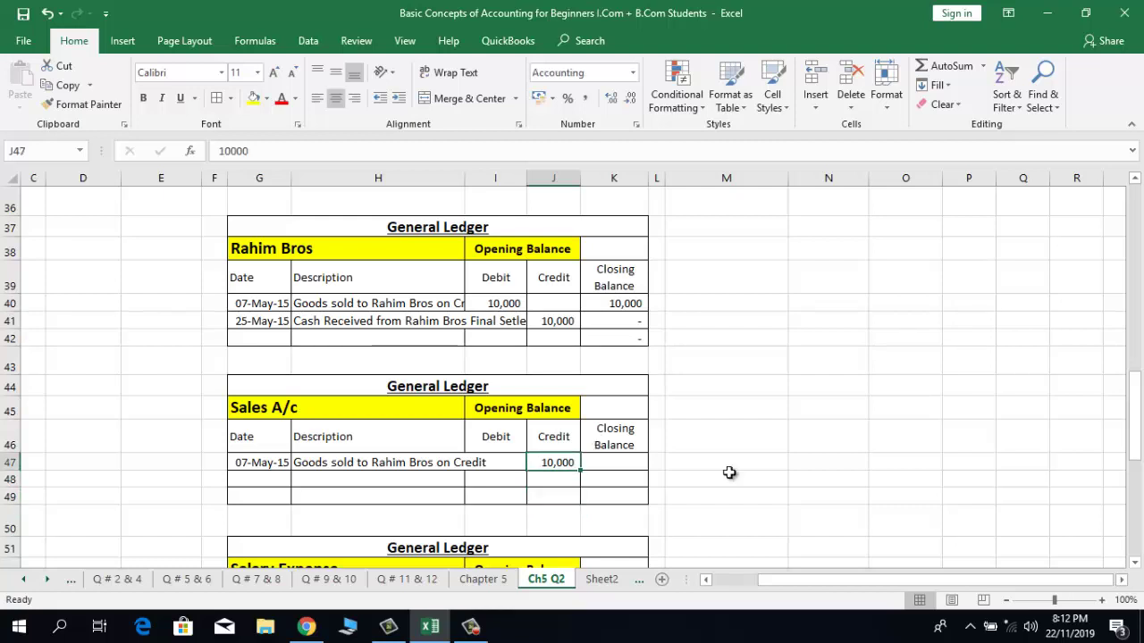
click(598, 464)
text(=)
key(Left)
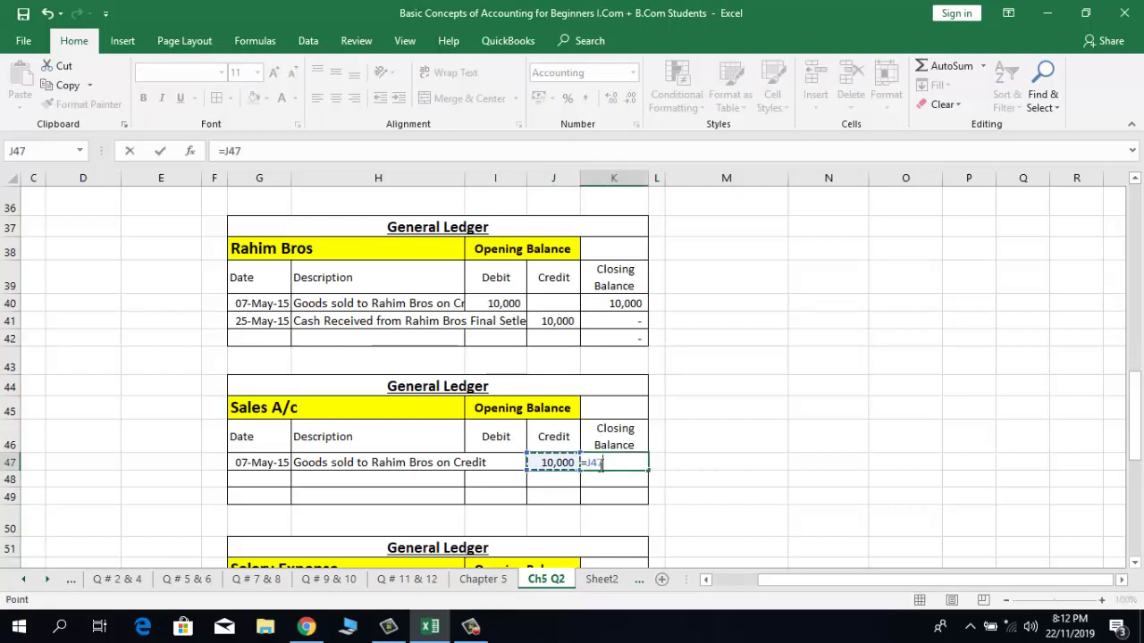
key(Return)
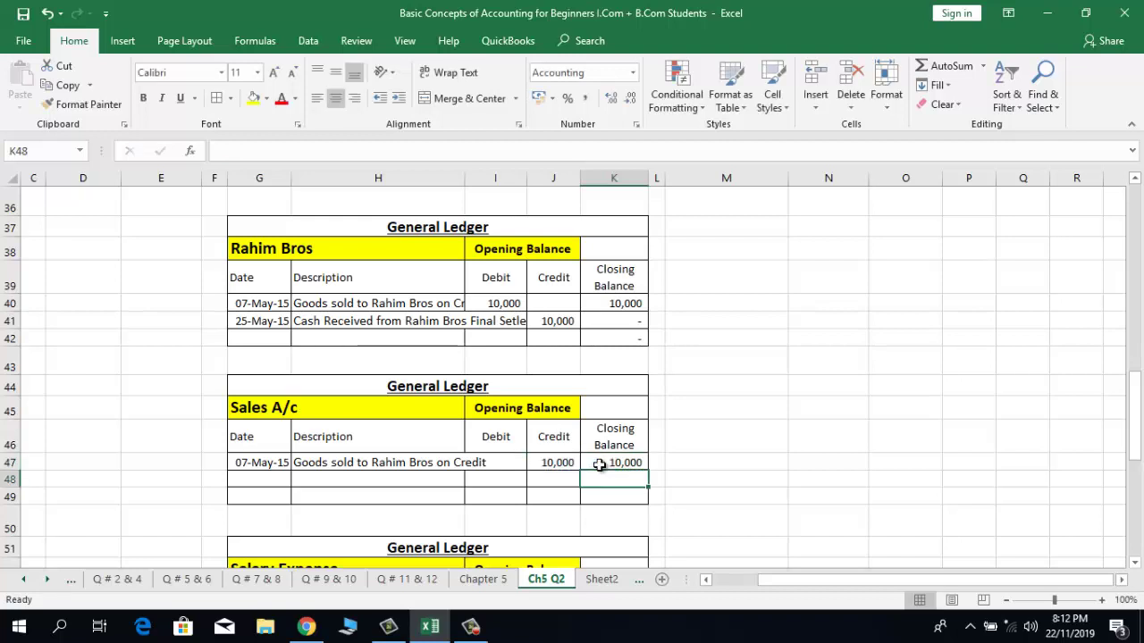
Step: Calculate the Sales A/c closing balance in K48 as K47+J48-I48 and copy the formula to K49
text(=)
key(Up)
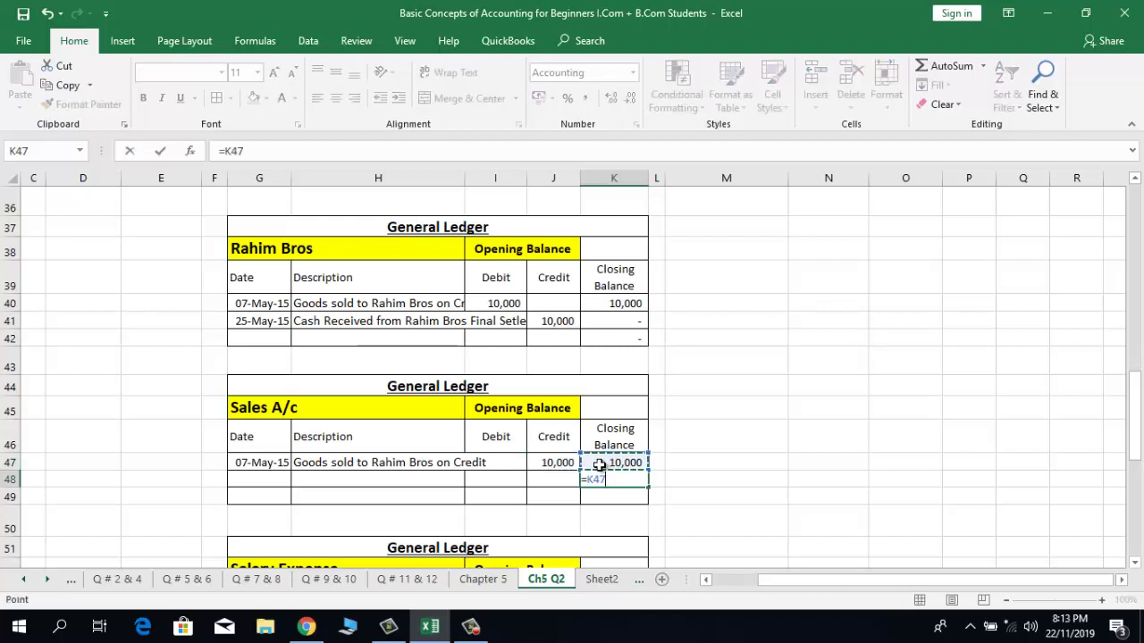
text(+)
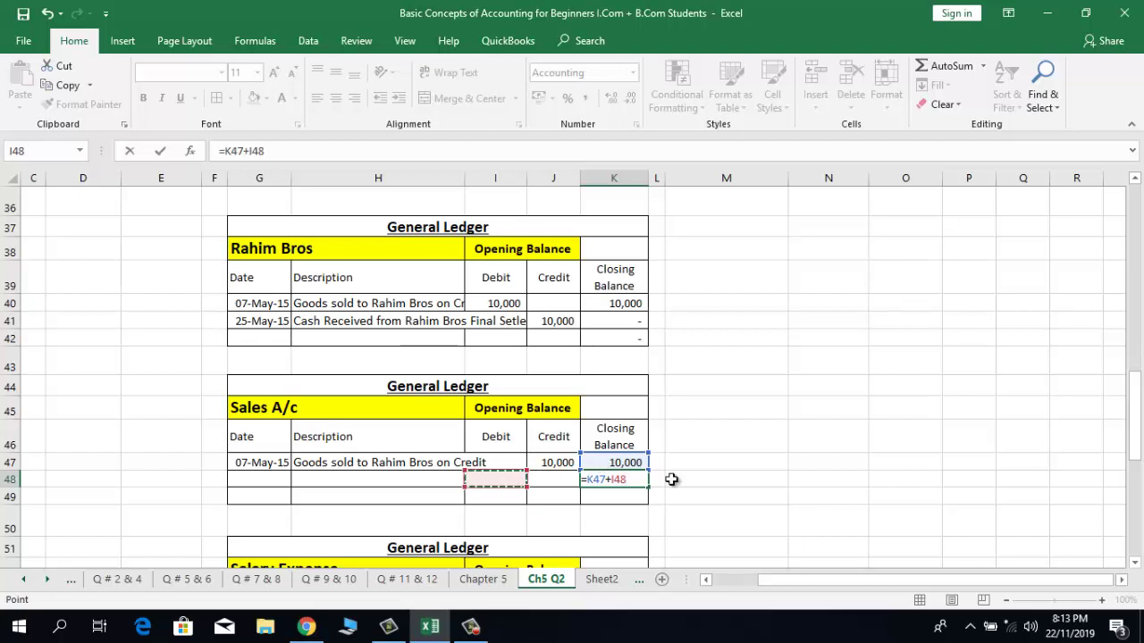
key(Right)
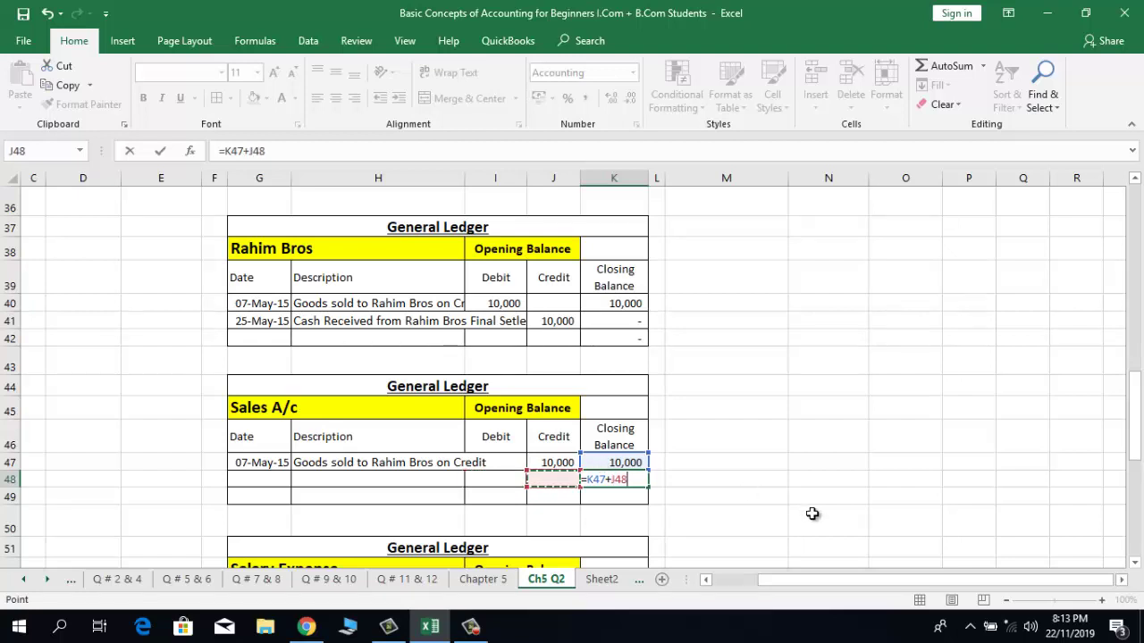
text(_)
key(BackSpace)
click(487, 483)
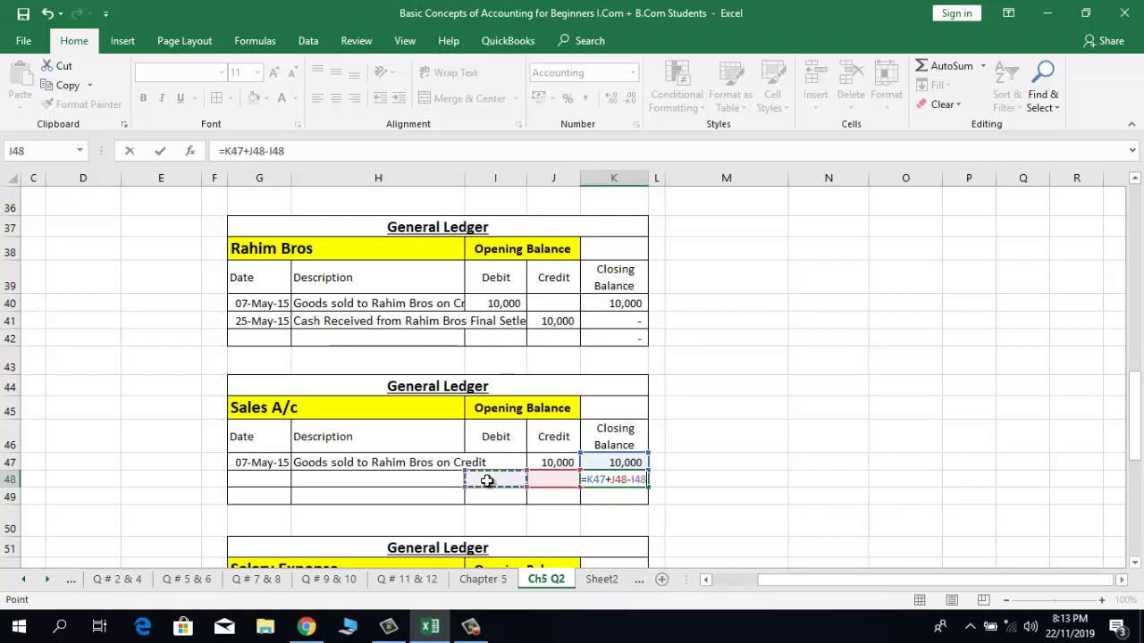
key(ctrl+Return)
key(ctrl+c)
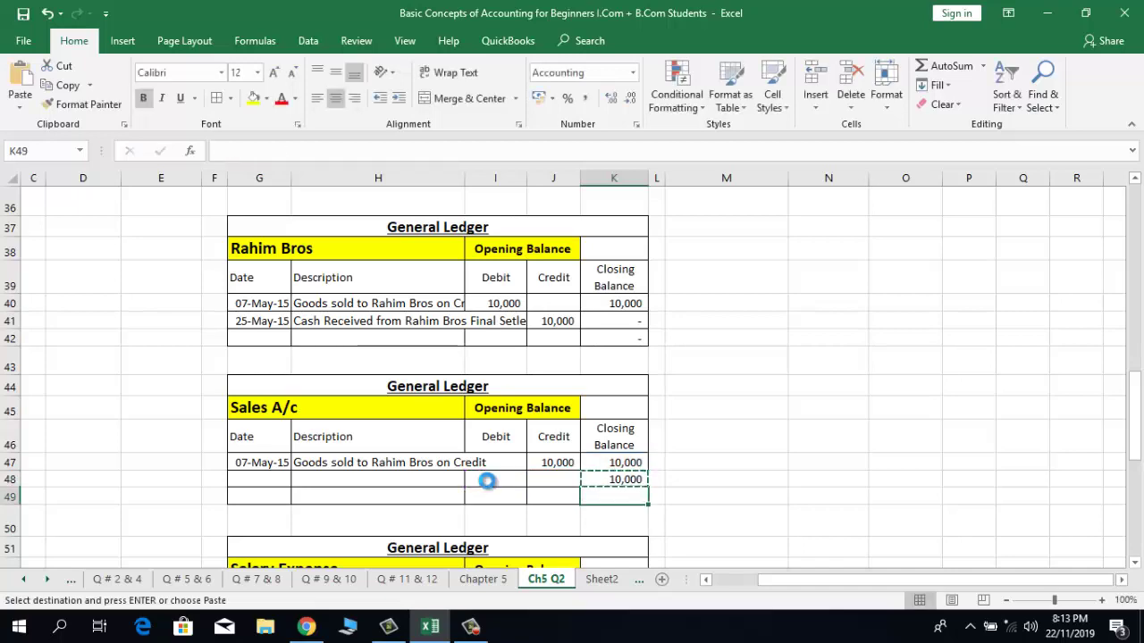
key(Down)
key(ctrl+v)
Step: Enter Sales A/c as the account name in the trial balance row below Rahim Bros
key(Up)
key(Up)
key(Up)
key(Up)
key(Up)
key(Up)
key(Up)
key(Up)
key(Up)
key(Up)
key(Up)
key(Up)
key(Up)
key(Up)
key(Up)
key(Up)
key(Up)
key(Up)
key(Up)
key(Up)
key(Up)
key(Up)
key(Up)
key(Up)
key(Up)
key(Up)
key(Up)
key(Up)
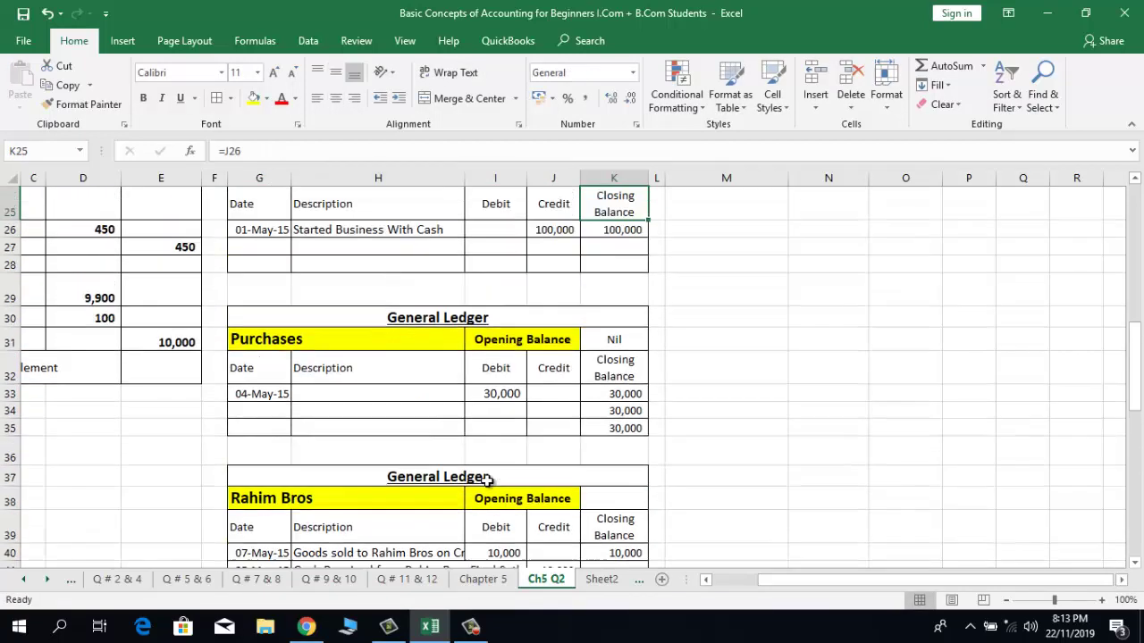
key(Up)
key(Up)
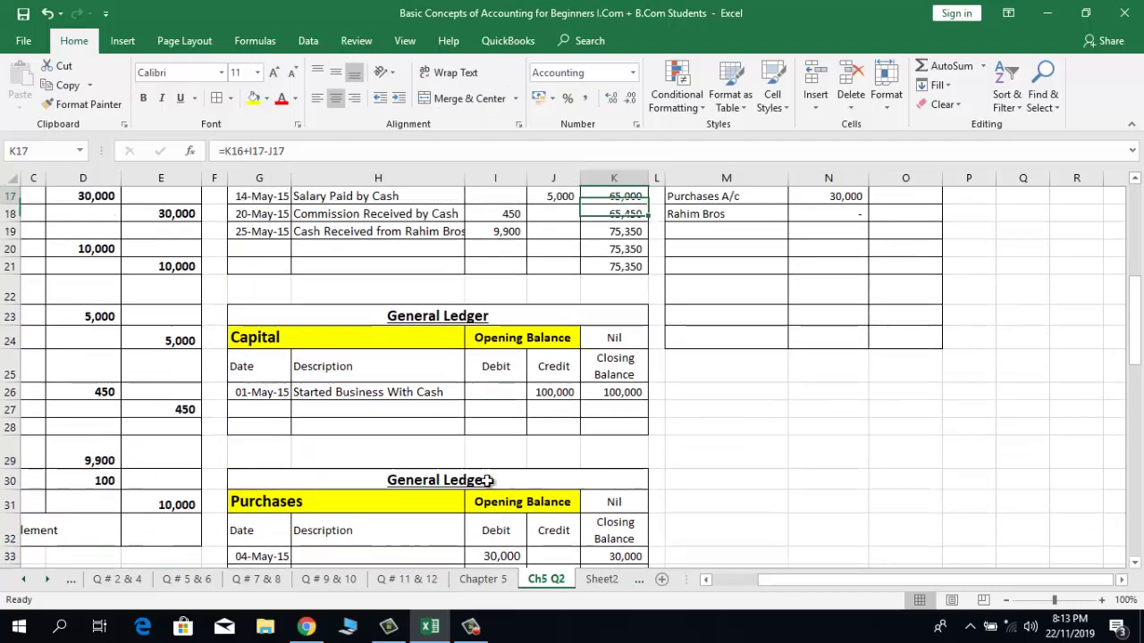
scroll(487, 483, up, 3)
key(Up)
key(Up)
key(Up)
key(Down)
key(Down)
key(Down)
key(Down)
key(Down)
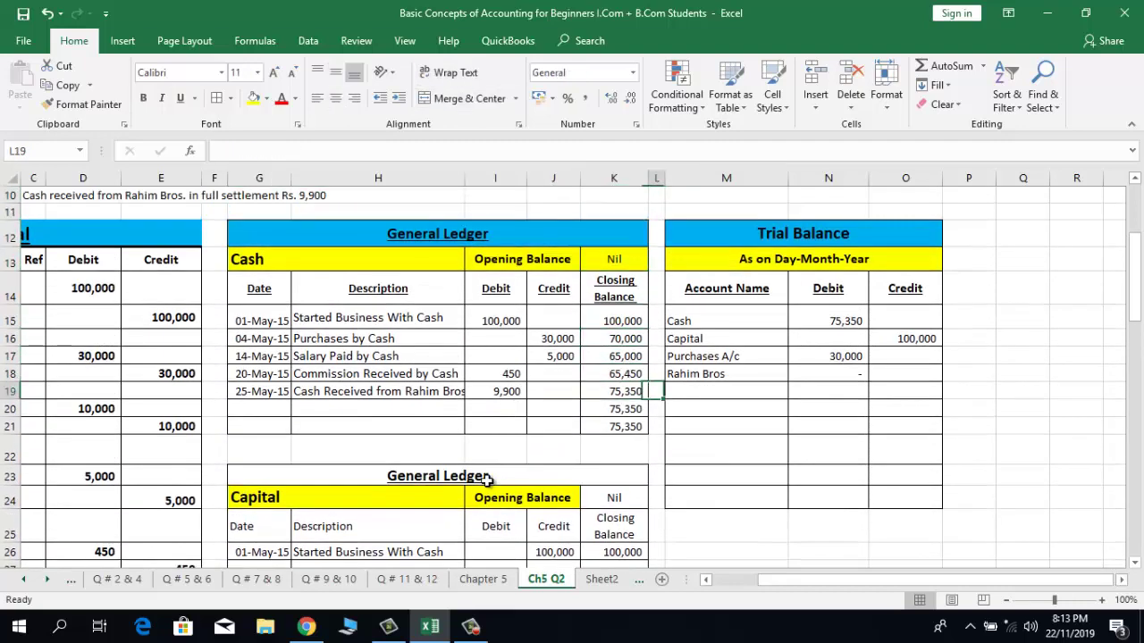
key(Right)
key(Right)
text(S)
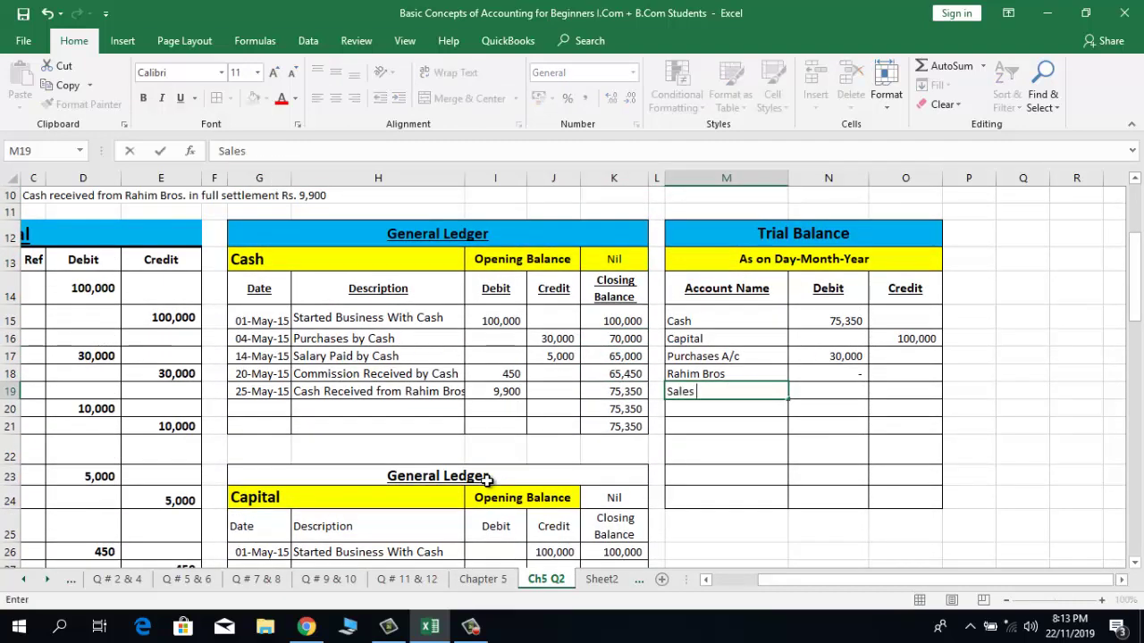
key(Right)
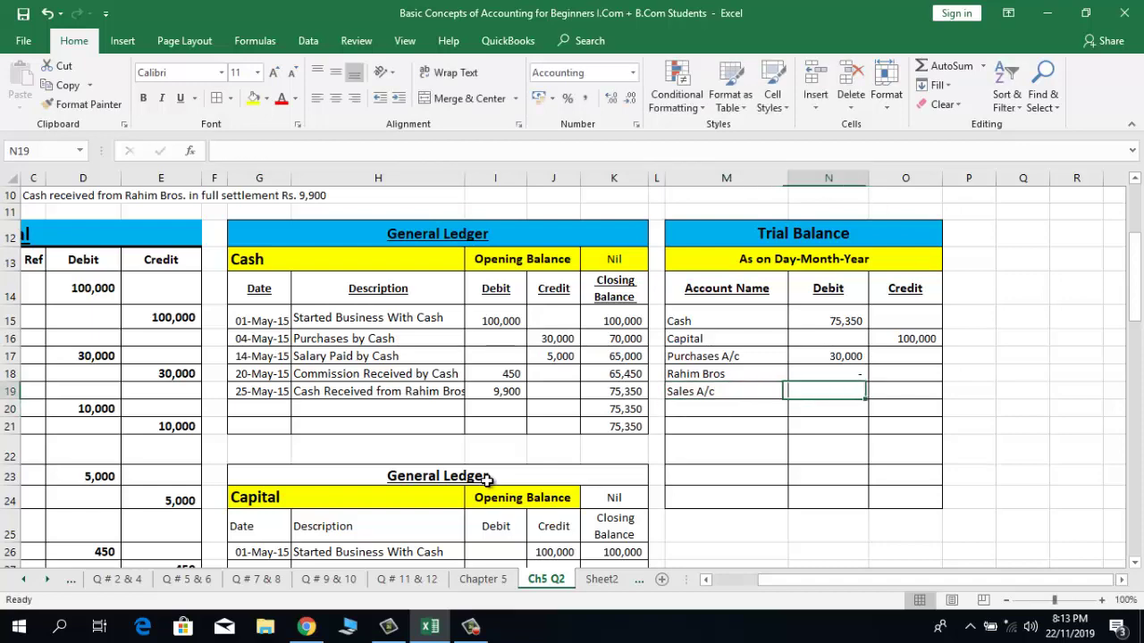
Step: Link the trial balance's Sales A/c credit in O19 to the Sales ledger's last closing balance in K49
key(Right)
text(=)
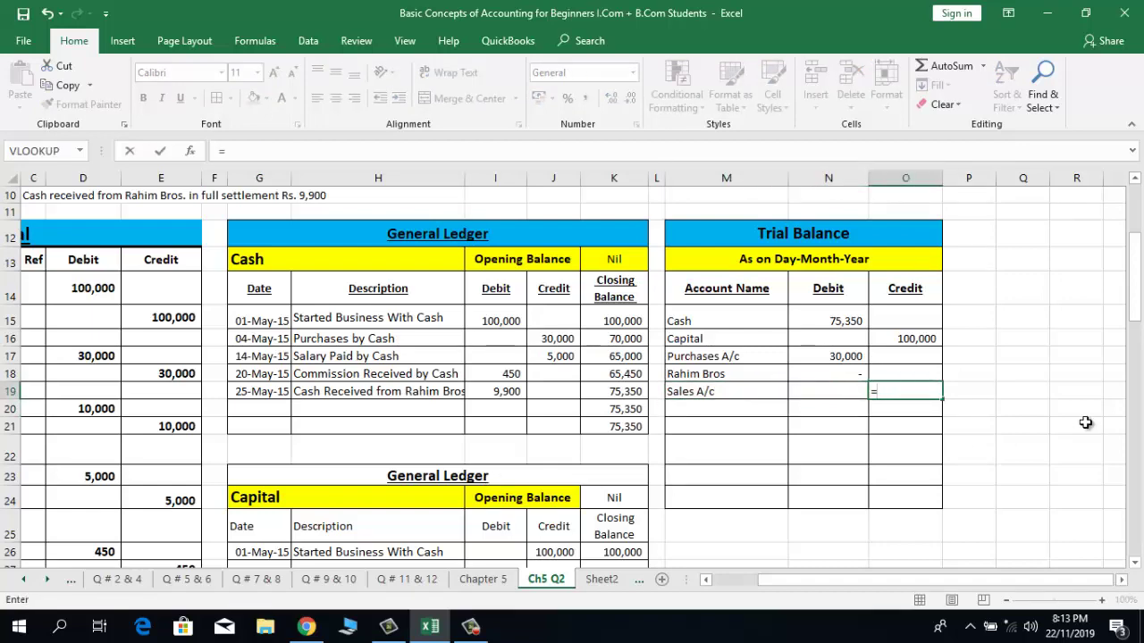
drag(1135, 280, 1136, 457)
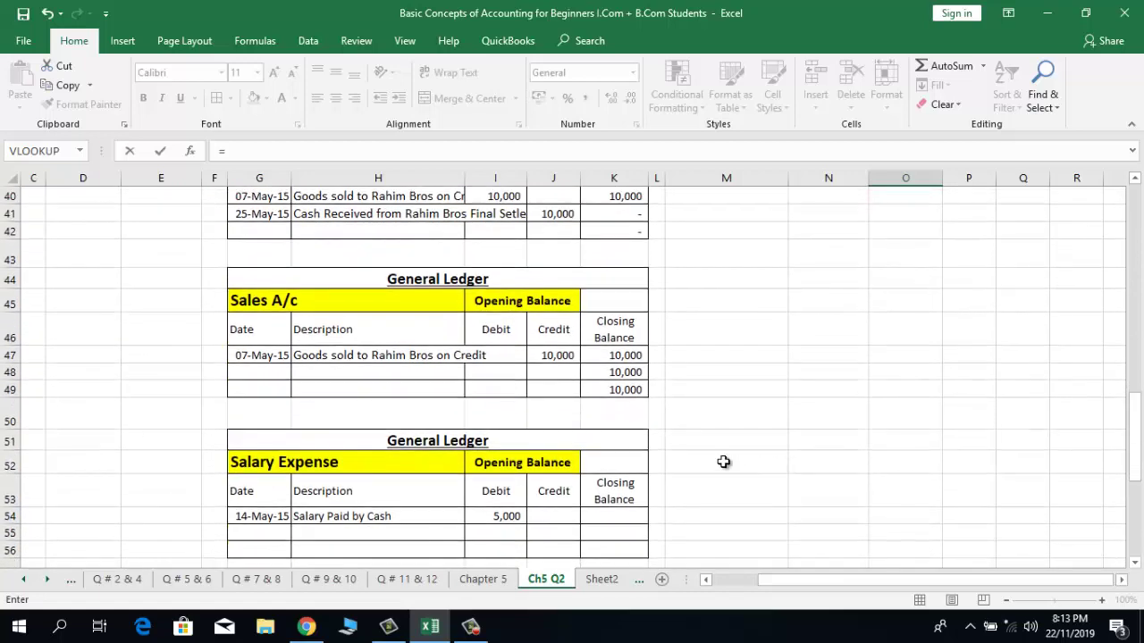
click(586, 391)
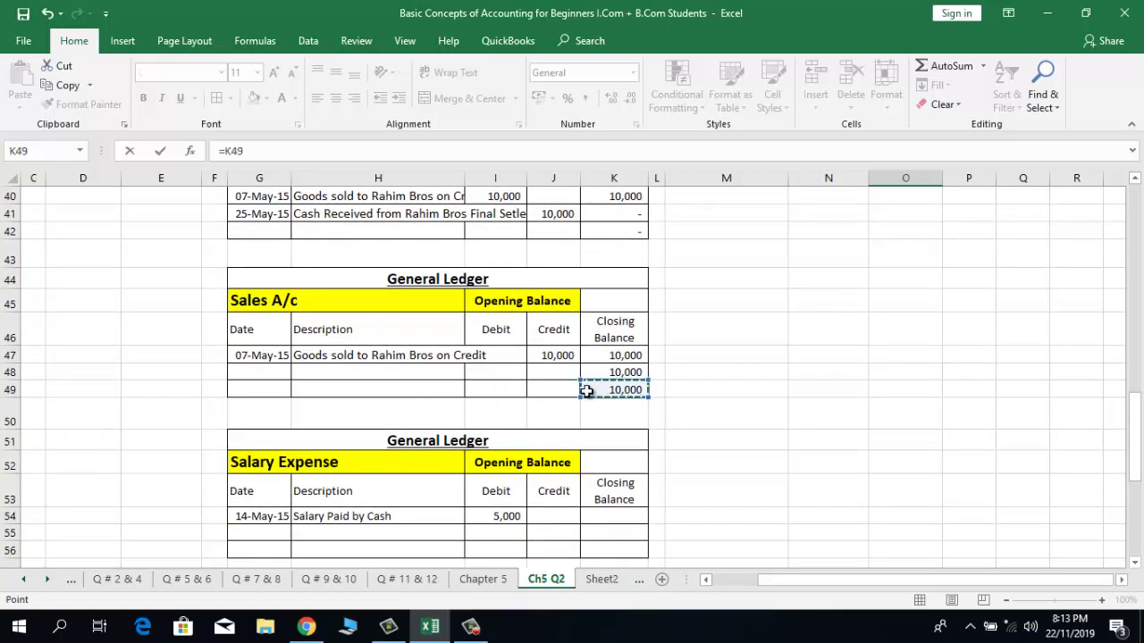
key(ctrl+Return)
Step: Enter Salary Expense as the account name in the trial balance row below Sales A/c
scroll(586, 391, up, 8)
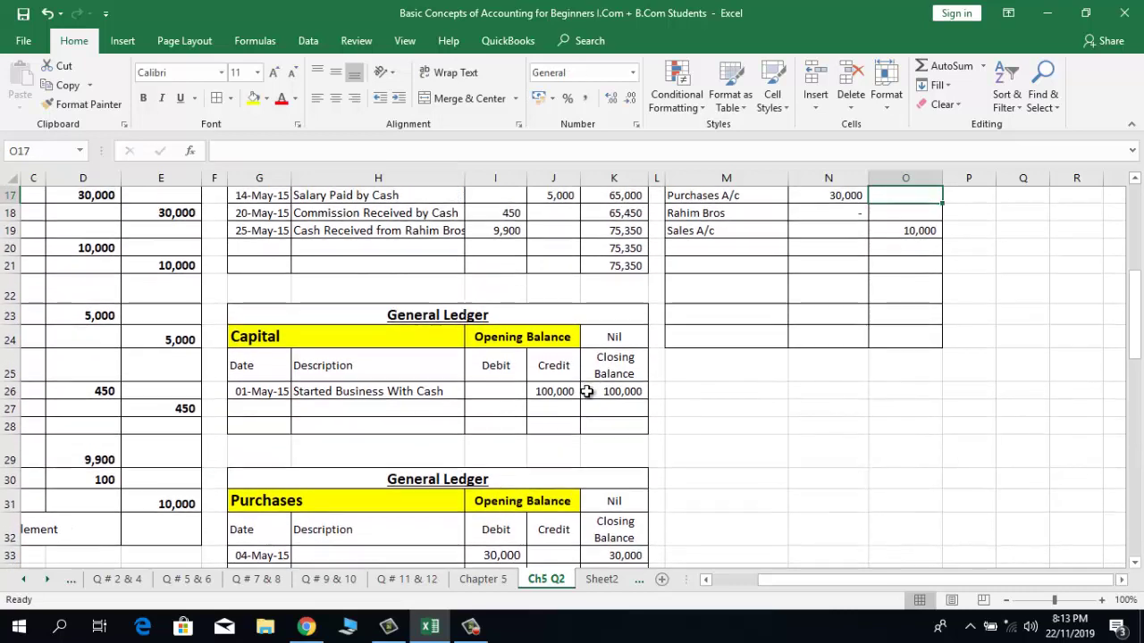
key(Down)
key(Left)
key(Left)
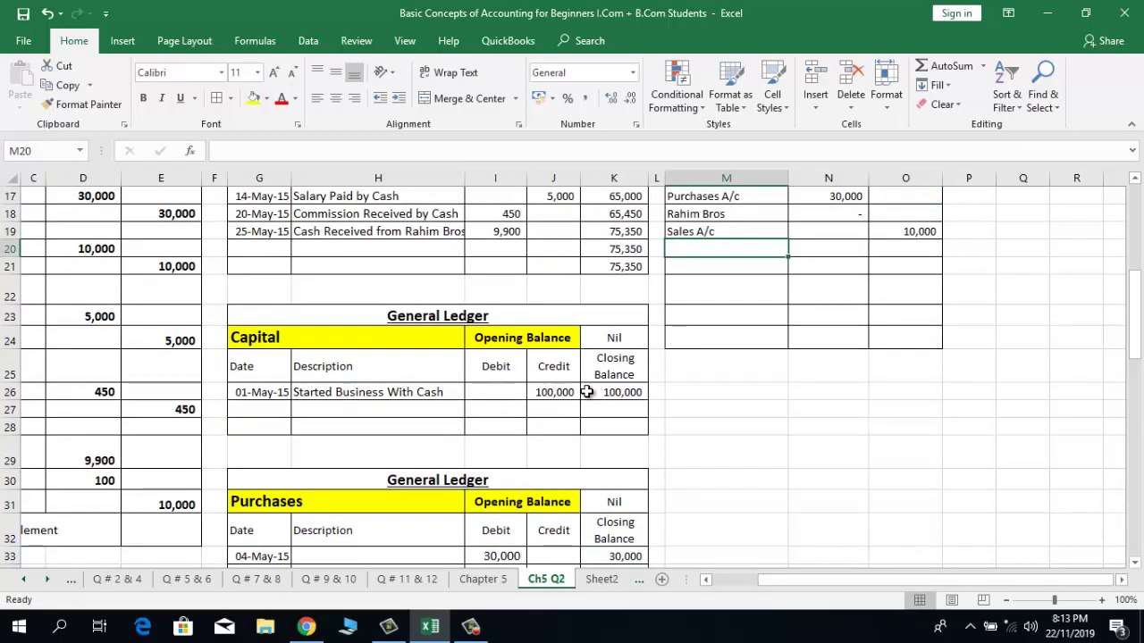
text(Salary Expe)
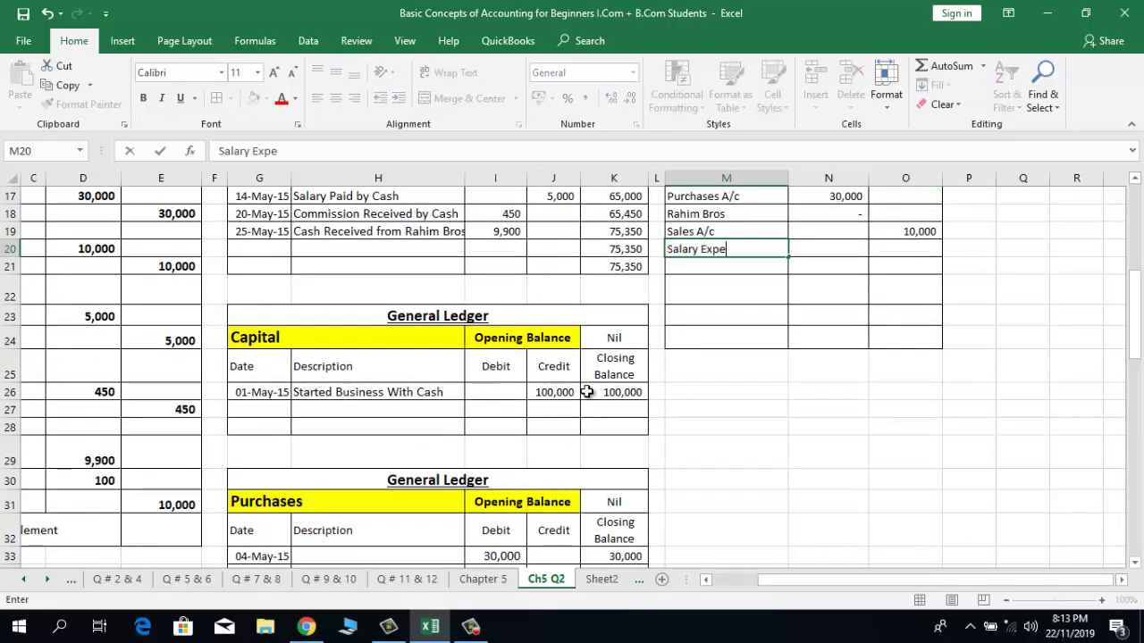
text(nse)
key(Tab)
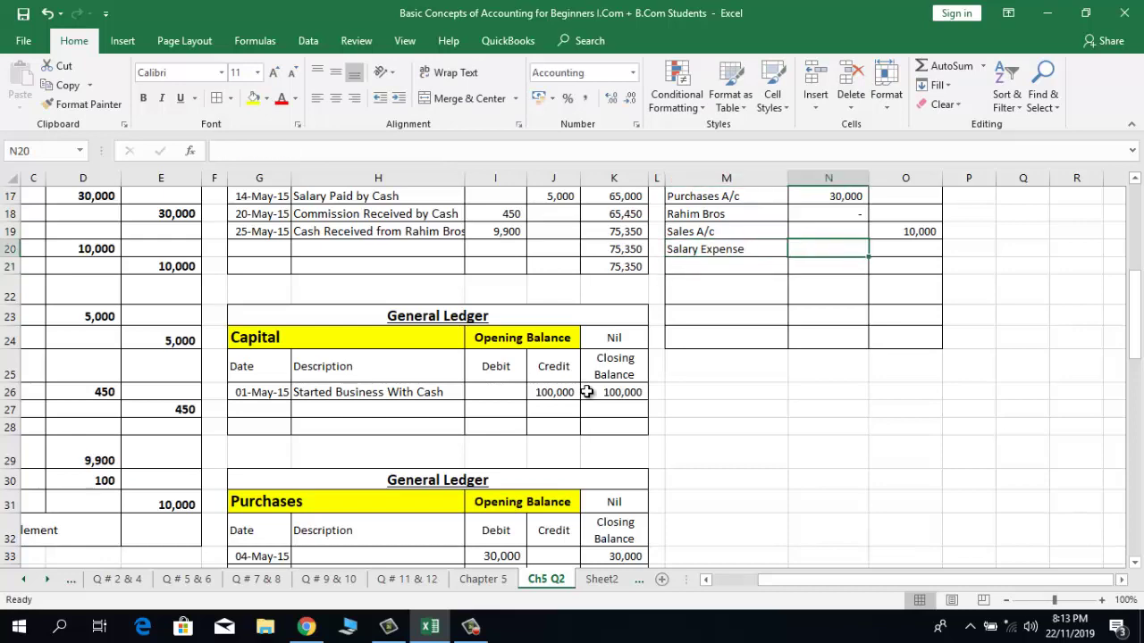
Step: Link the trial balance's Salary Expense debit in N20 to the Salary Expense ledger's last closing balance cell, K56
text(=)
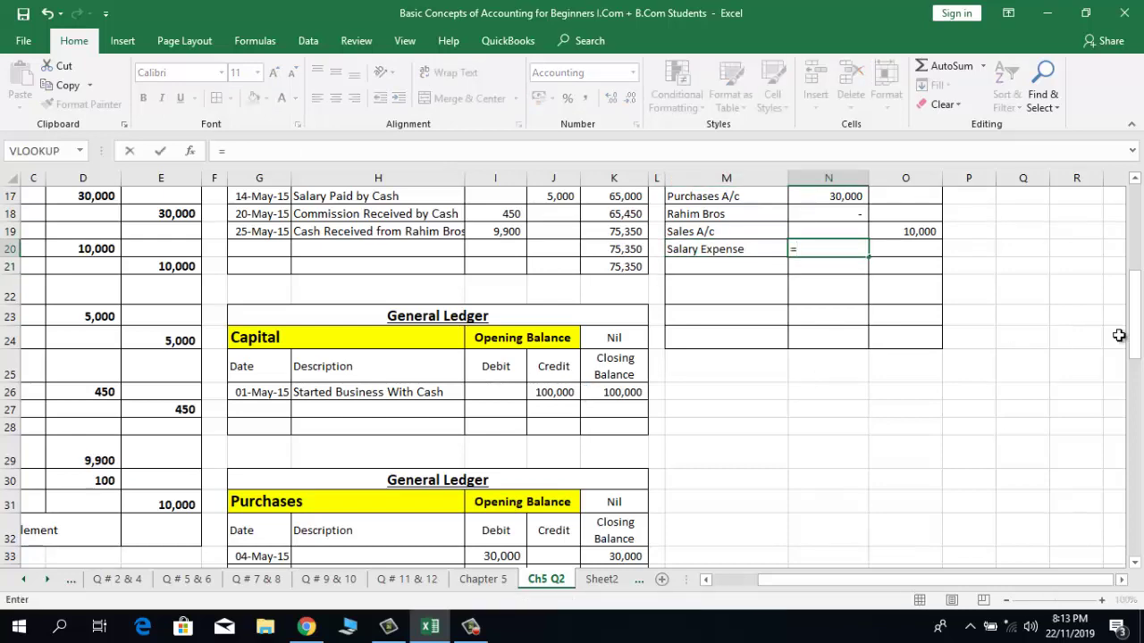
drag(1132, 312, 1140, 434)
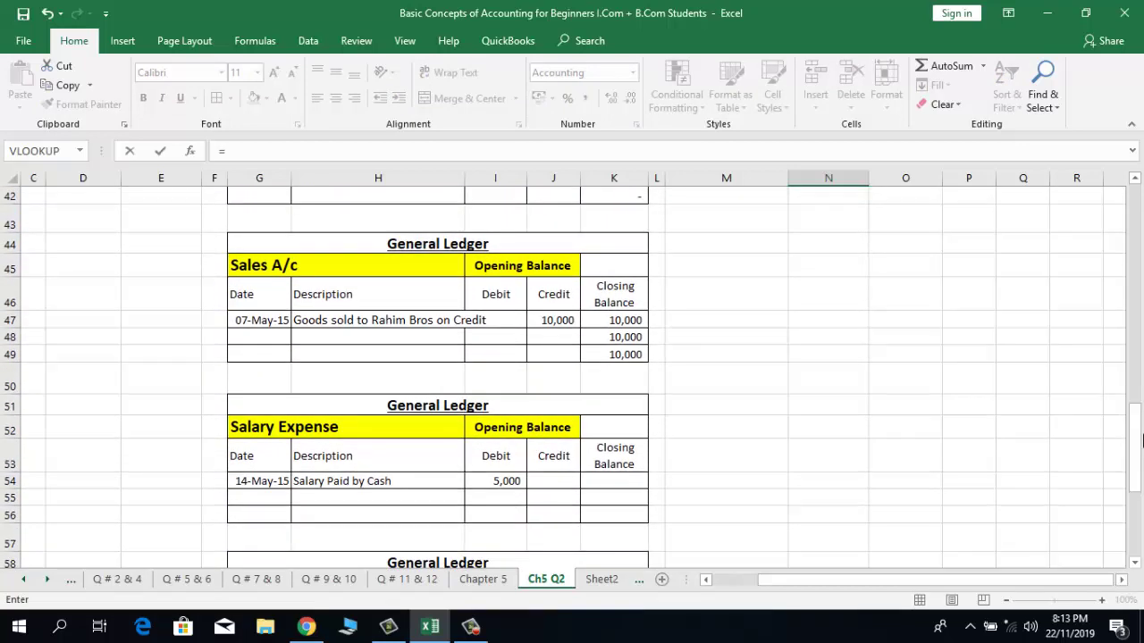
click(620, 516)
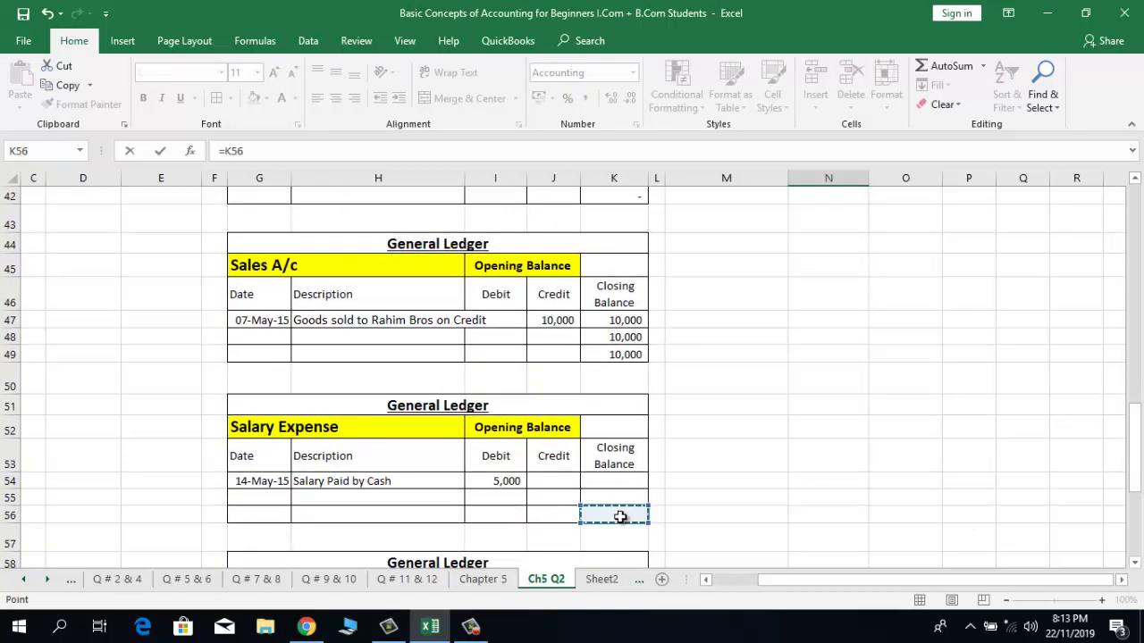
key(Return)
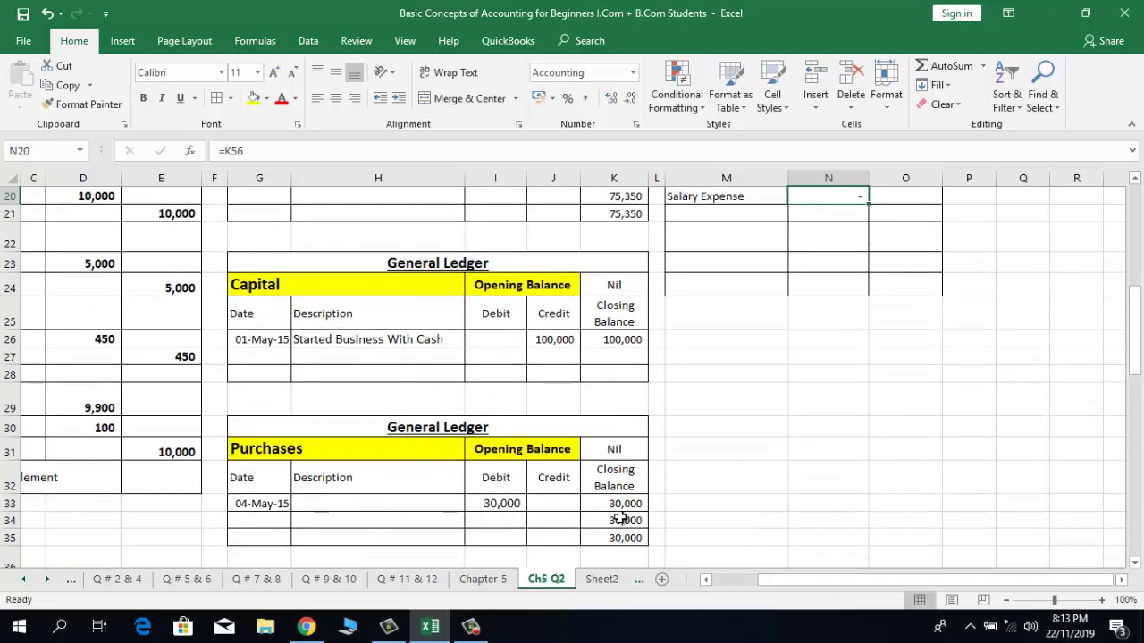
Step: Link the Salary Expense ledger's first closing balance in K54 to its 14-May-15 debit in I54
key(Down)
key(Down)
key(Down)
key(Down)
key(Down)
key(Down)
key(Down)
key(Down)
key(Down)
key(Down)
key(Down)
key(Down)
key(Down)
key(Down)
key(Down)
key(Down)
key(Down)
key(Down)
key(Down)
key(Down)
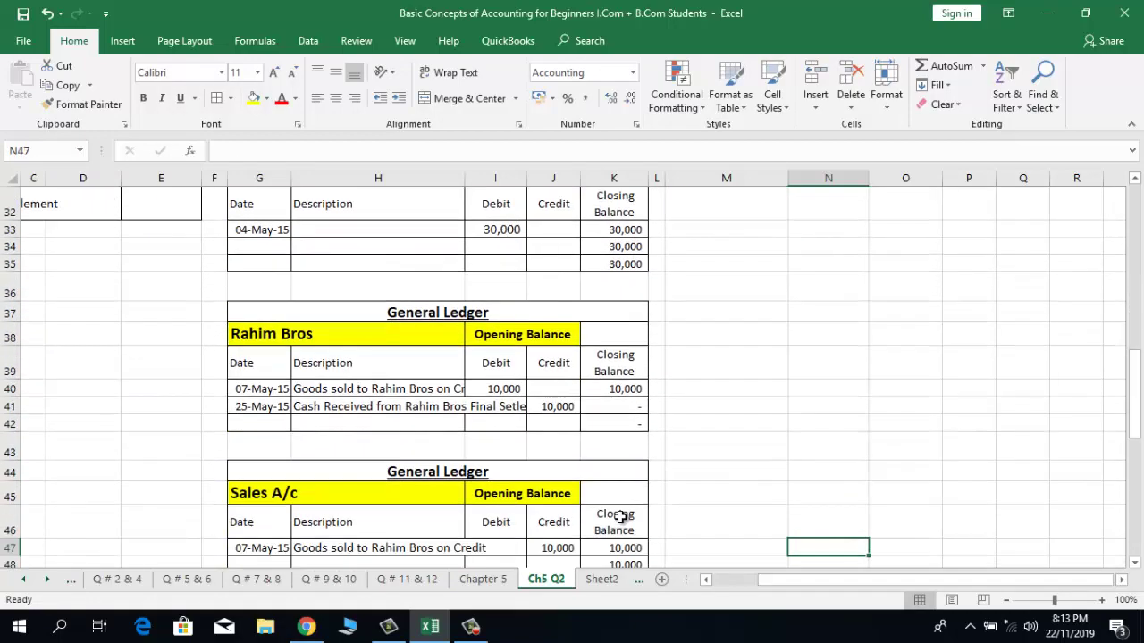
key(Down)
key(Down)
key(Down)
key(Down)
key(Down)
key(Down)
key(Down)
key(Down)
key(Down)
key(Down)
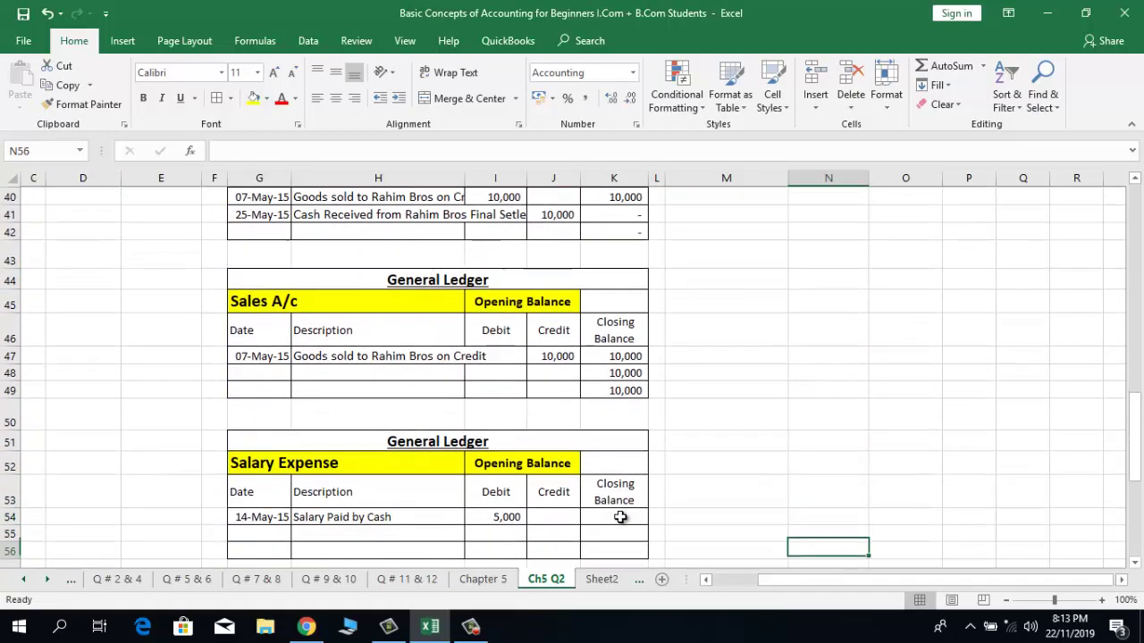
key(Down)
key(Down)
click(603, 412)
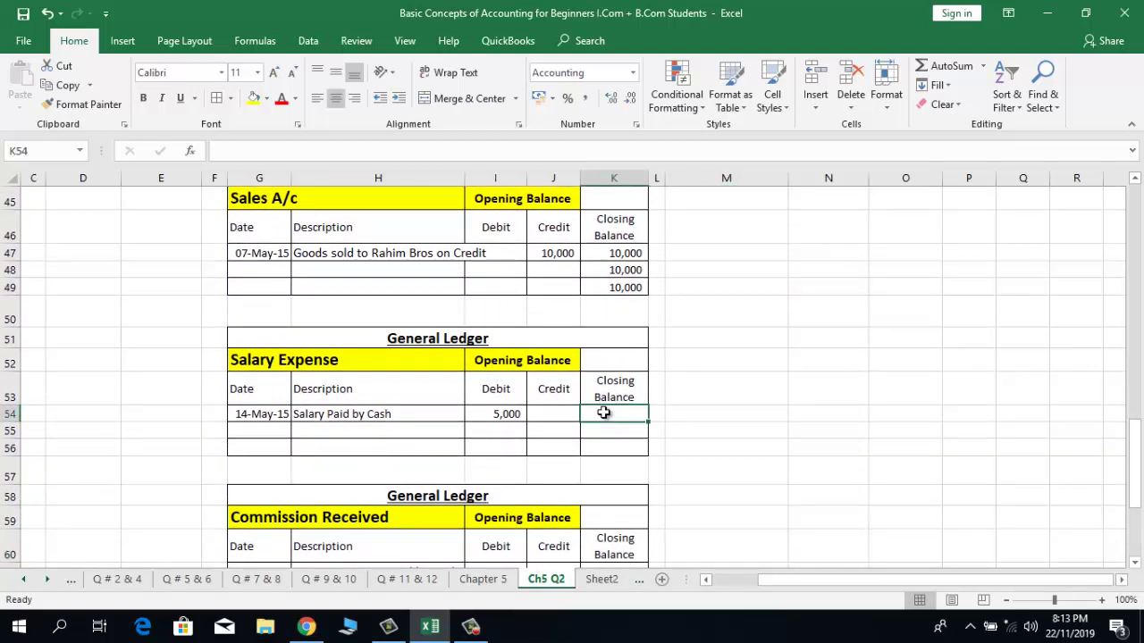
text(=)
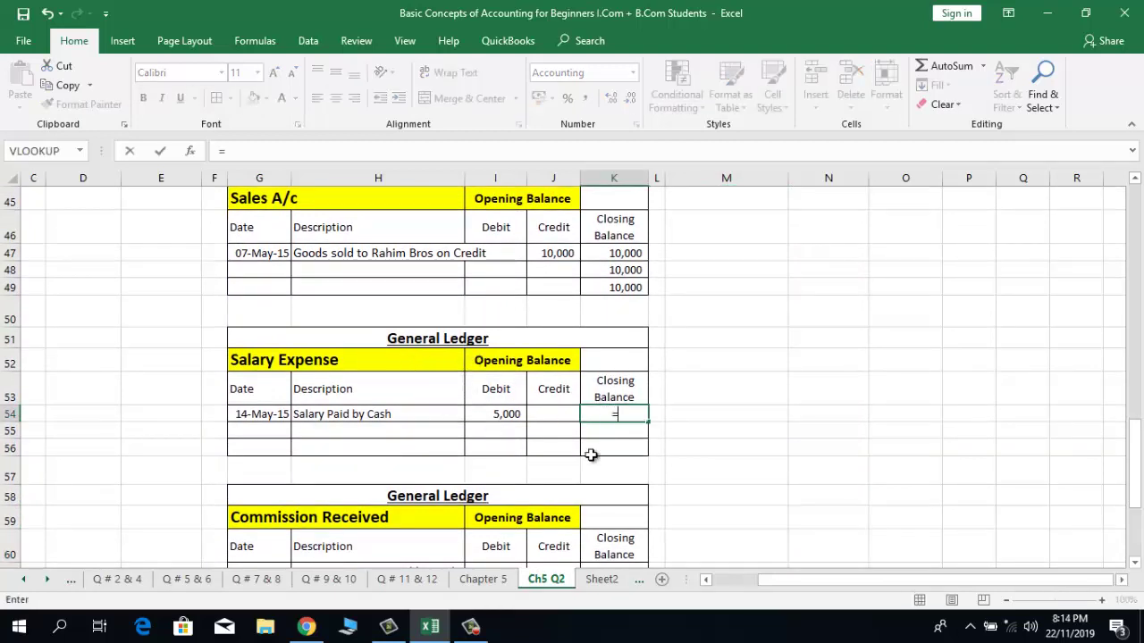
key(Left)
key(Left)
key(Return)
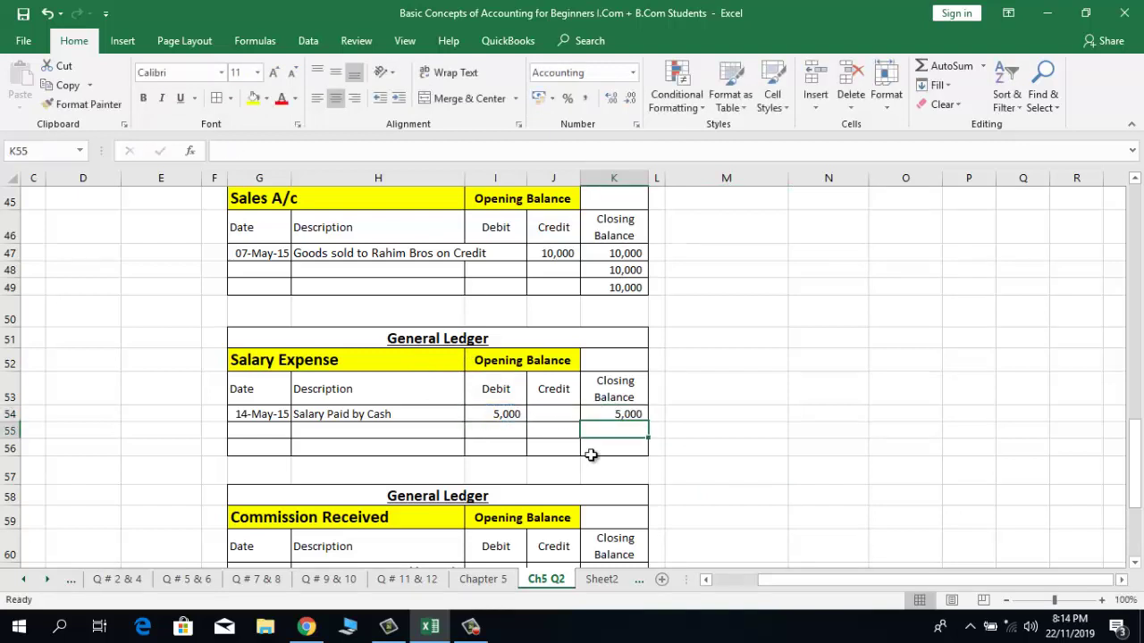
Step: Calculate the Salary Expense closing balance in K55 as K54+I55-J55 and copy the formula to K56
text(=)
key(Up)
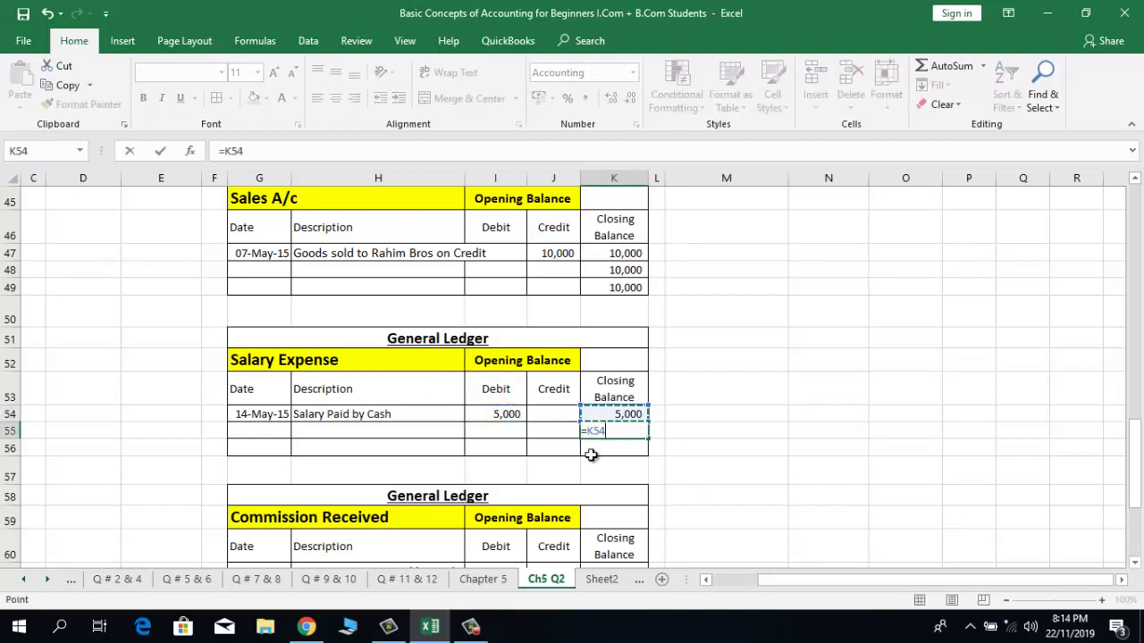
text(+)
key(Left)
key(Left)
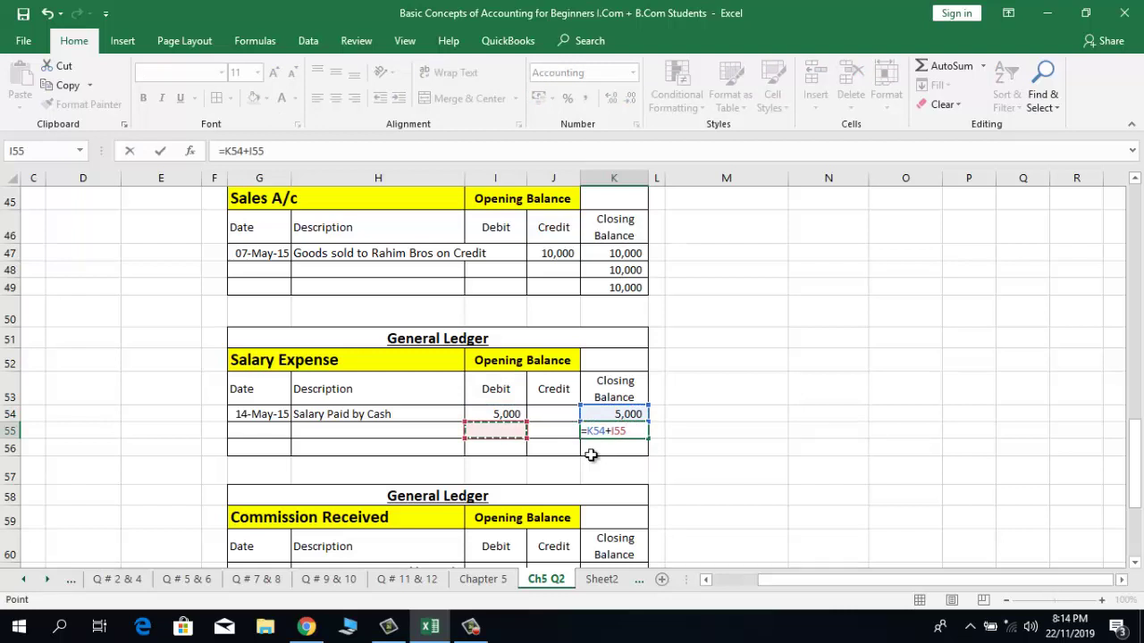
text(-)
key(Left)
key(Left)
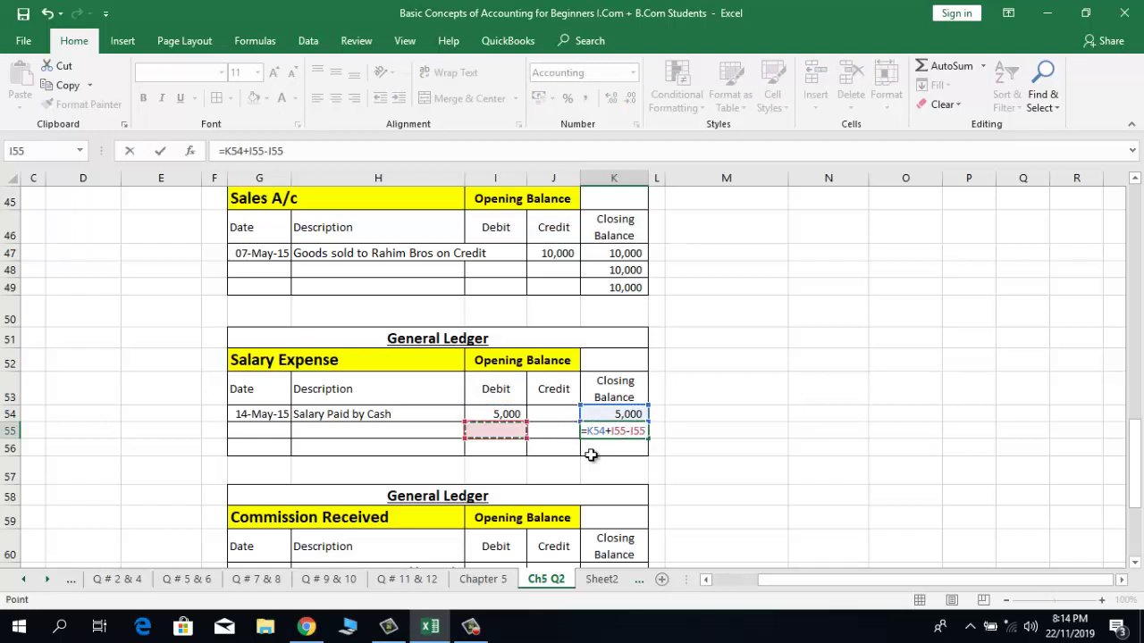
key(Right)
key(Return)
key(Up)
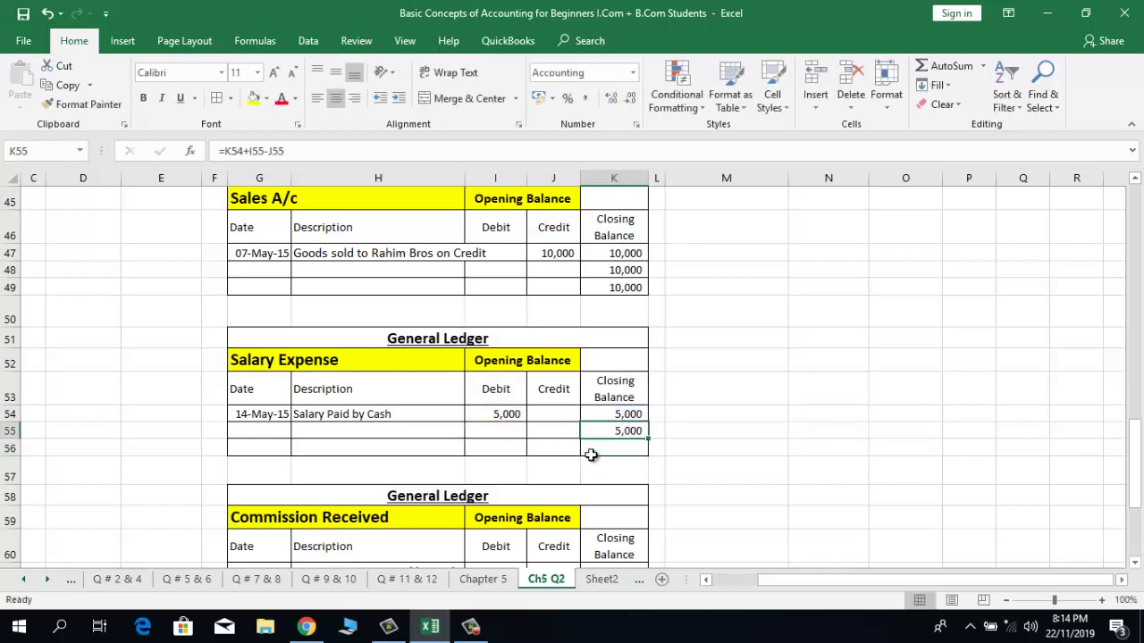
key(ctrl+c)
key(Down)
key(Return)
Step: Enter Commission Received as the account name in the trial balance row below Salary Expense
key(Up)
key(Up)
key(Up)
key(Up)
key(Up)
key(Up)
key(Up)
key(Up)
key(Up)
key(Up)
key(Up)
key(Up)
key(Up)
key(Up)
key(Up)
key(Up)
key(Up)
key(Up)
key(Up)
key(Up)
key(Up)
key(Up)
key(Up)
key(Up)
key(Up)
key(Up)
key(Up)
key(Up)
key(Up)
key(Up)
key(Up)
key(Up)
key(Up)
key(Up)
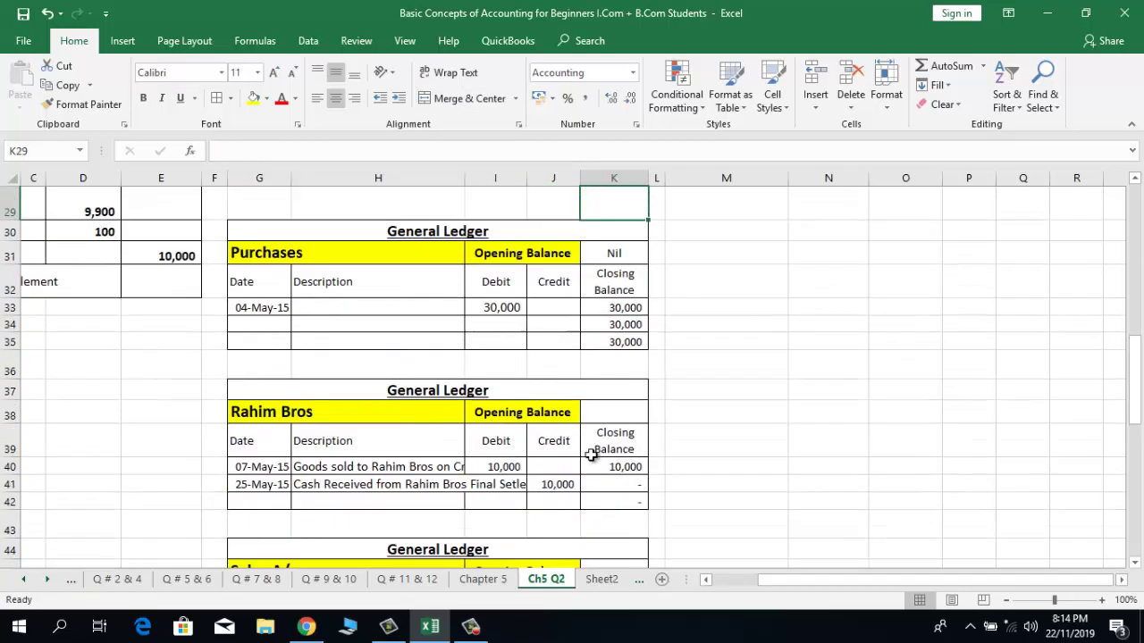
key(Up)
key(Up)
key(Up)
key(Up)
key(Up)
key(Right)
key(Right)
key(Down)
key(Down)
key(Down)
key(Down)
key(Down)
key(Down)
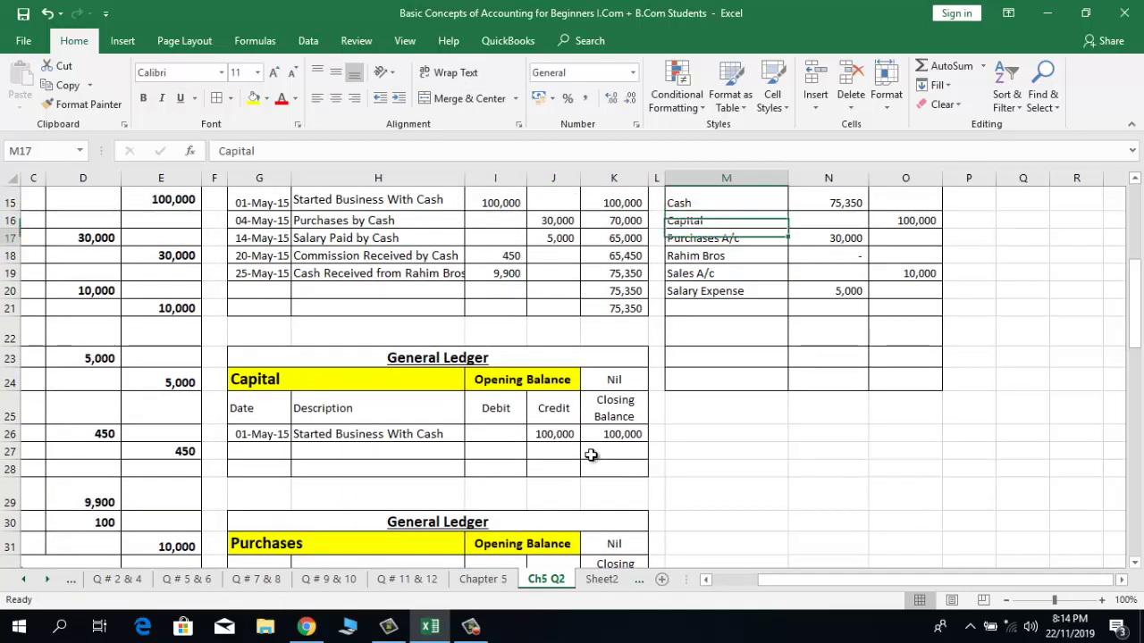
text(Commission Rece)
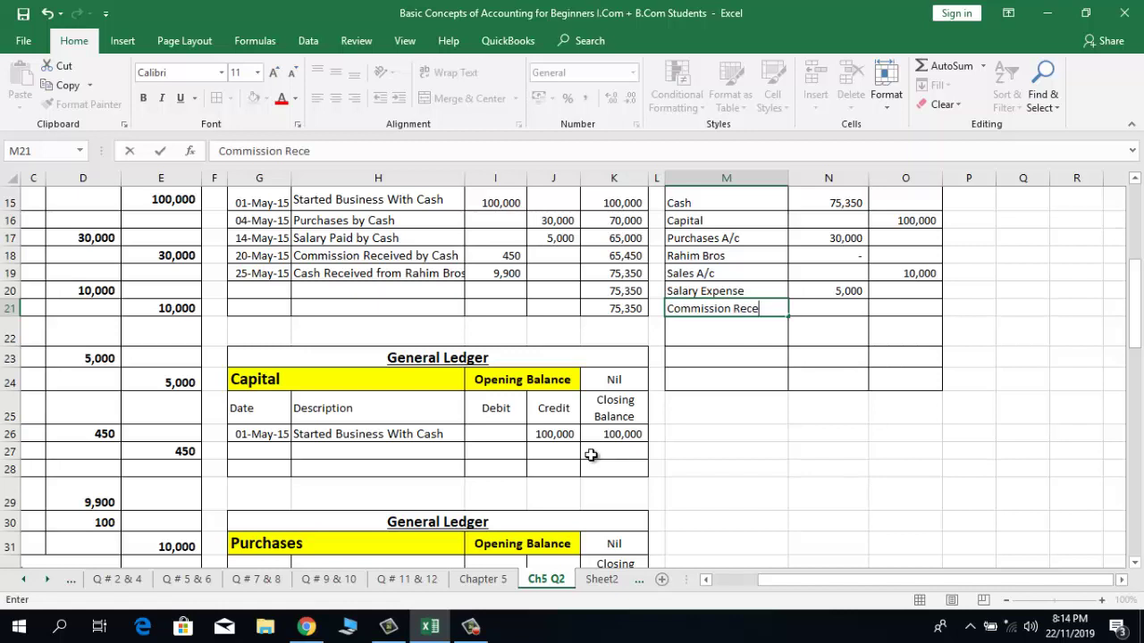
text(ived)
key(Right)
Step: Link the trial balance's Commission Received credit in O21 to the Commission Received ledger's last closing balance cell, K63
key(Right)
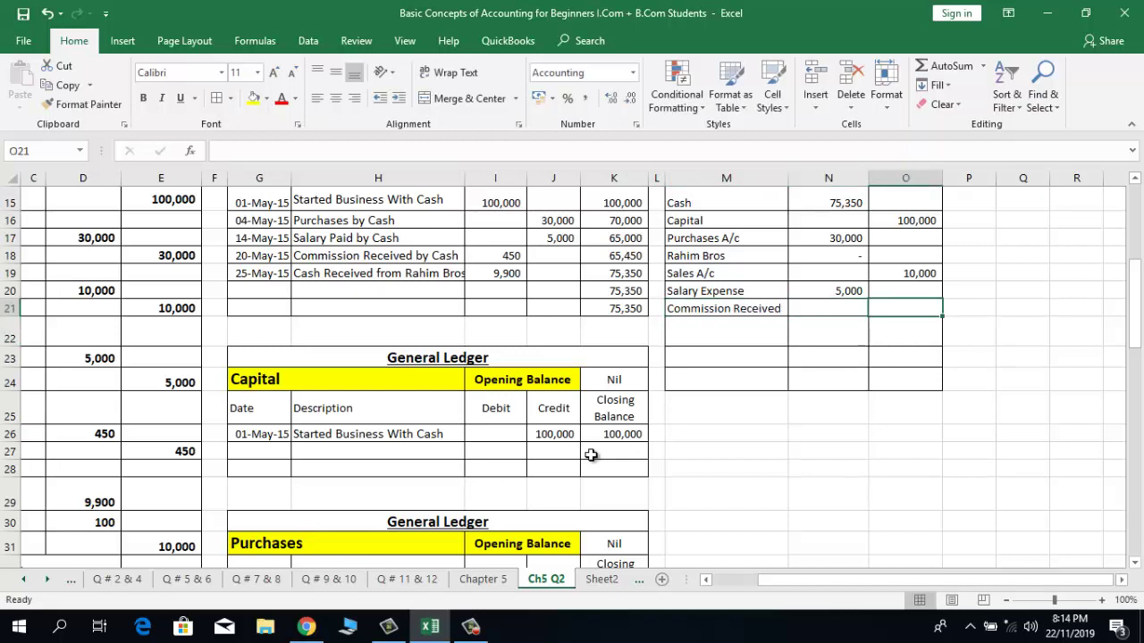
drag(1140, 297, 1140, 498)
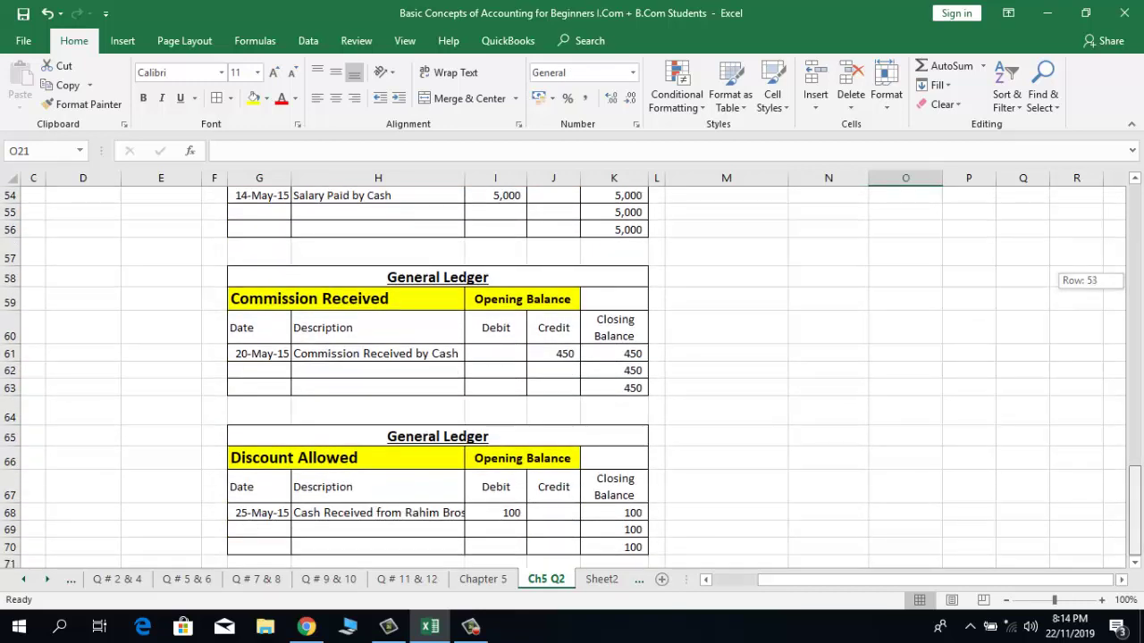
drag(1140, 493, 1140, 143)
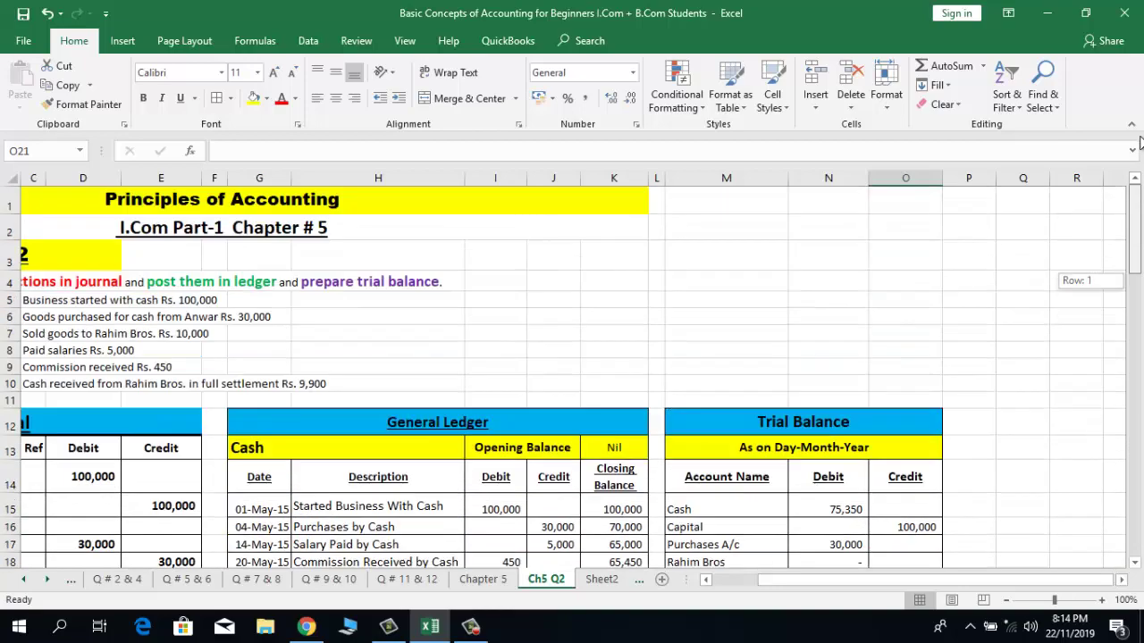
drag(1140, 205, 1140, 212)
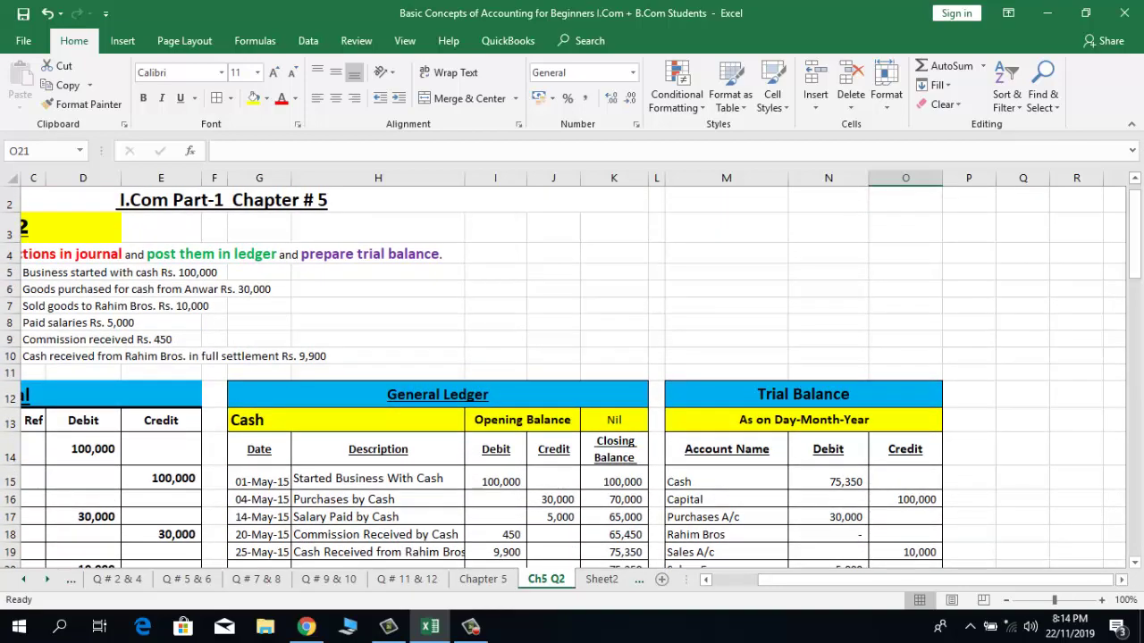
drag(1135, 564, 1135, 563)
text(=)
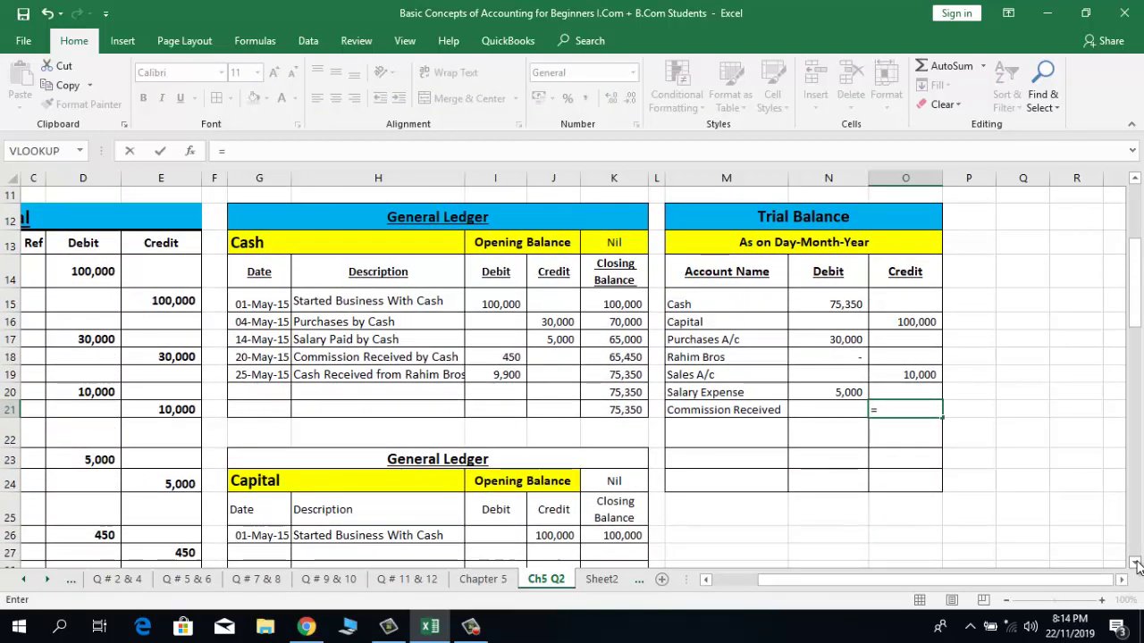
scroll(1136, 564, down, 4)
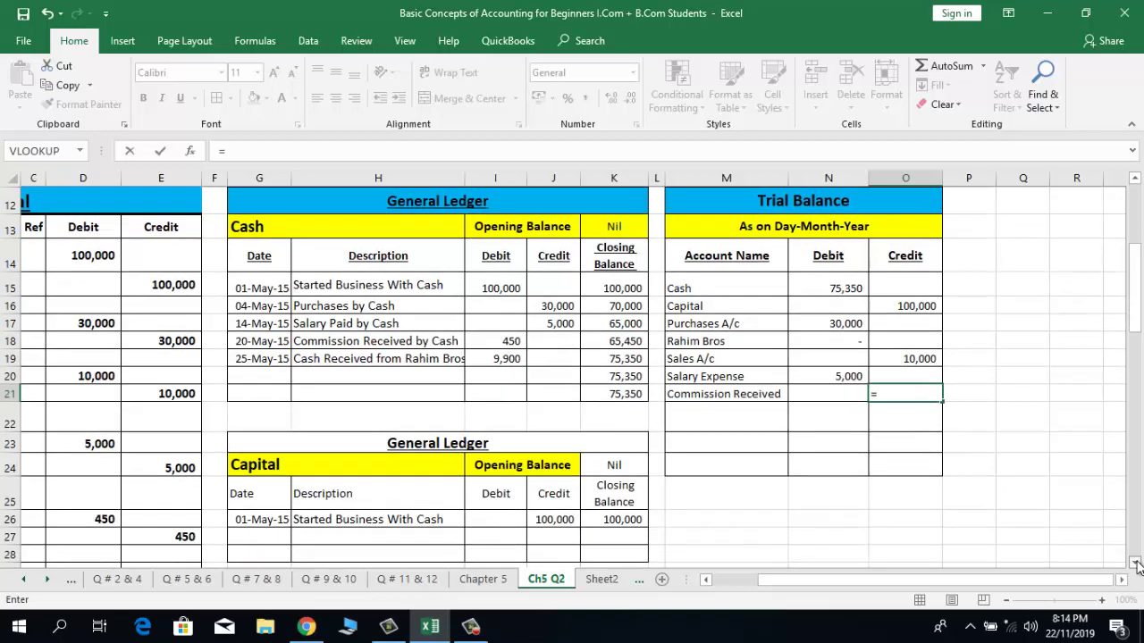
scroll(1135, 563, down, 6)
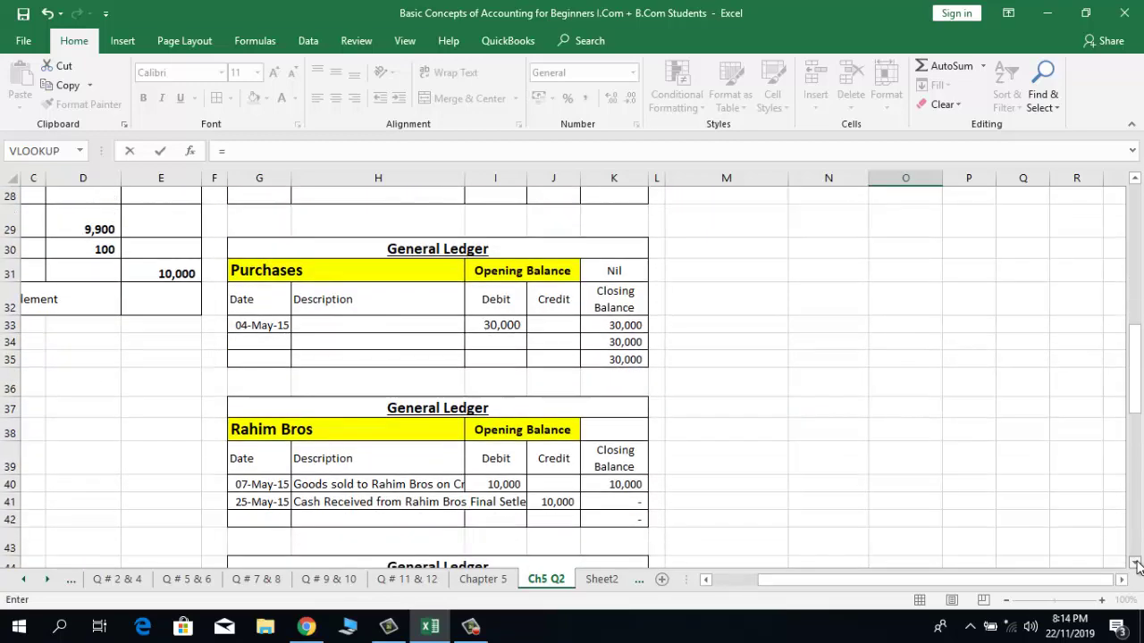
scroll(1135, 564, down, 5)
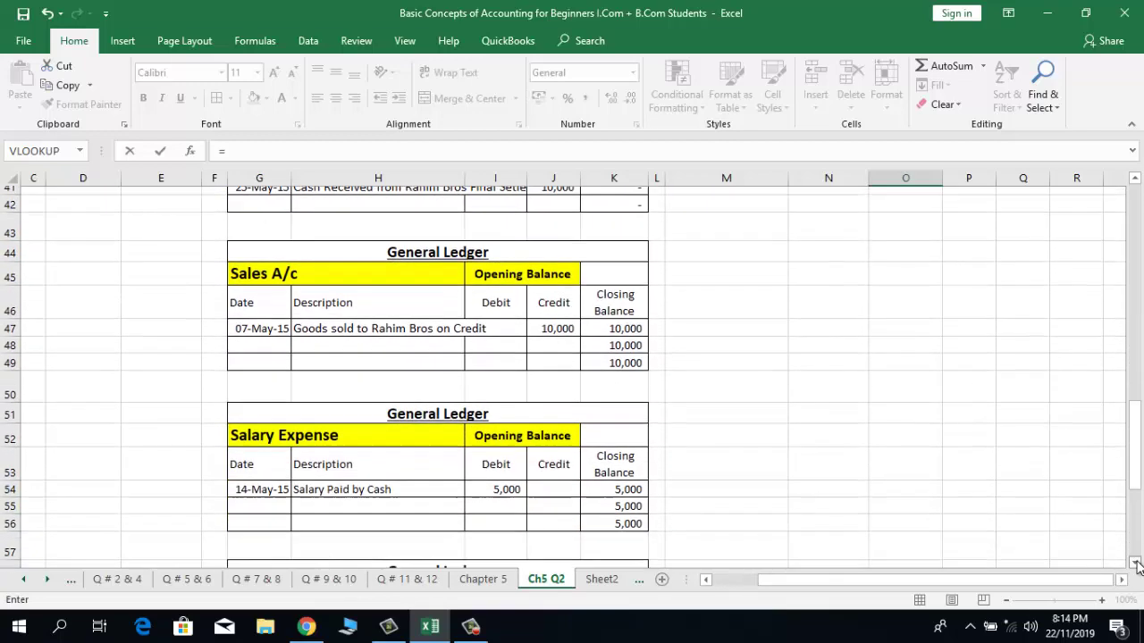
scroll(1135, 564, down, 2)
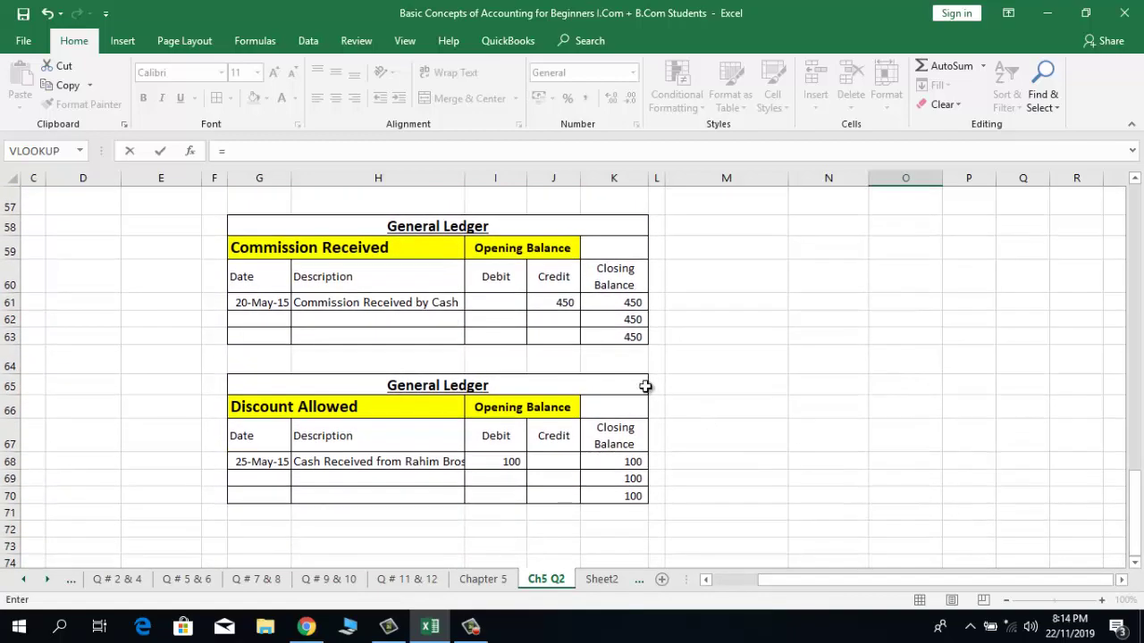
click(609, 340)
key(Return)
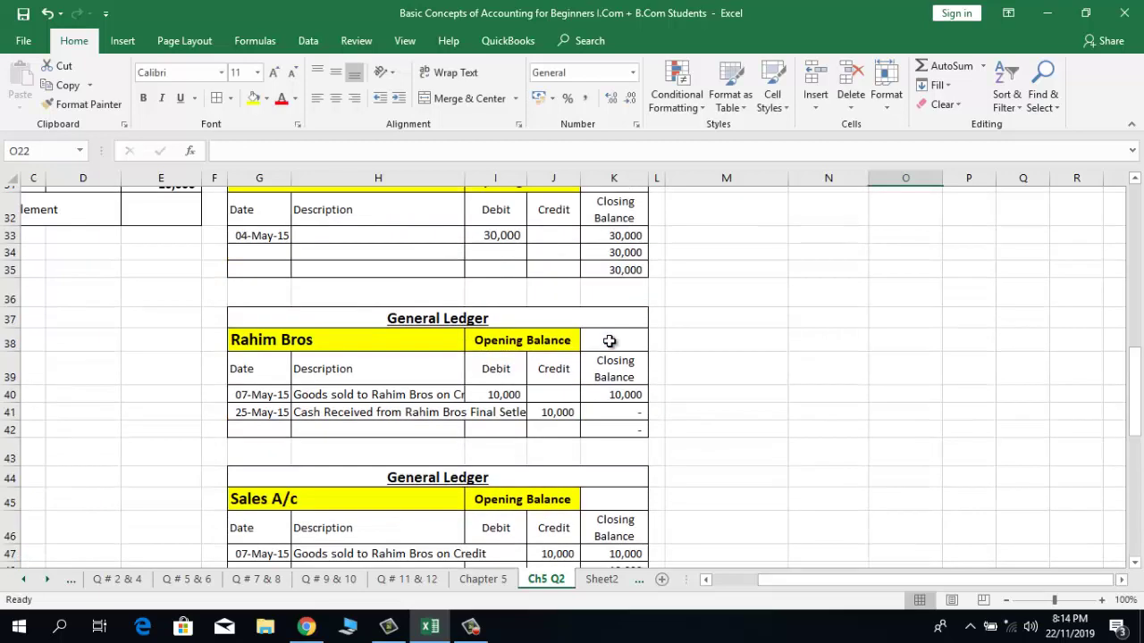
key(Up)
key(Up)
key(Up)
key(Down)
key(Down)
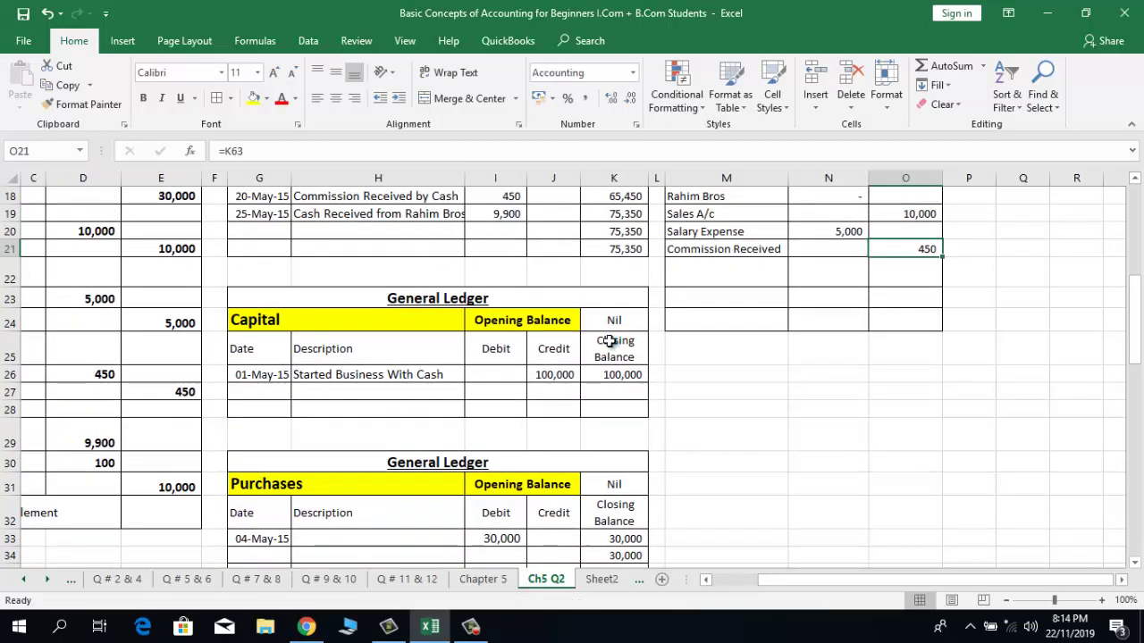
Step: Look through the ledger accounts down to Discount Allowed to identify the next account for the trial balance
key(Down)
key(Down)
key(Down)
key(Down)
key(Down)
key(Down)
key(Down)
key(Down)
key(Down)
key(Down)
key(Down)
key(Down)
key(Down)
key(Down)
key(Down)
key(Down)
key(Down)
key(Down)
key(Down)
key(Down)
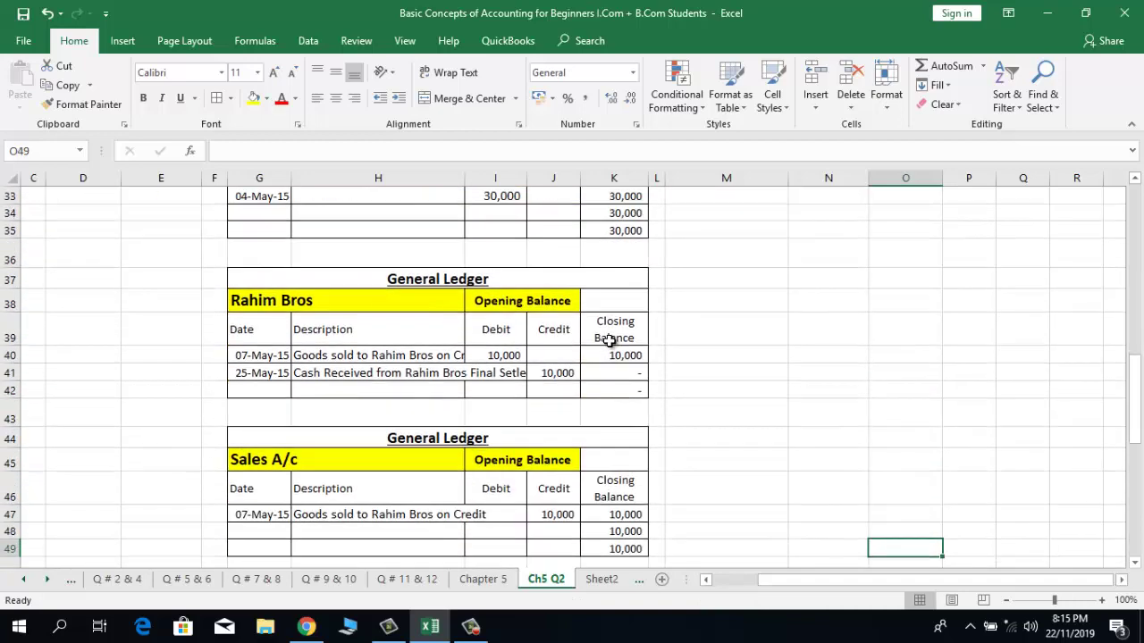
key(Down)
key(Down)
key(Down)
key(Down)
key(Down)
key(Down)
key(Down)
key(Down)
key(Down)
key(Down)
key(Down)
key(Down)
key(Down)
key(Down)
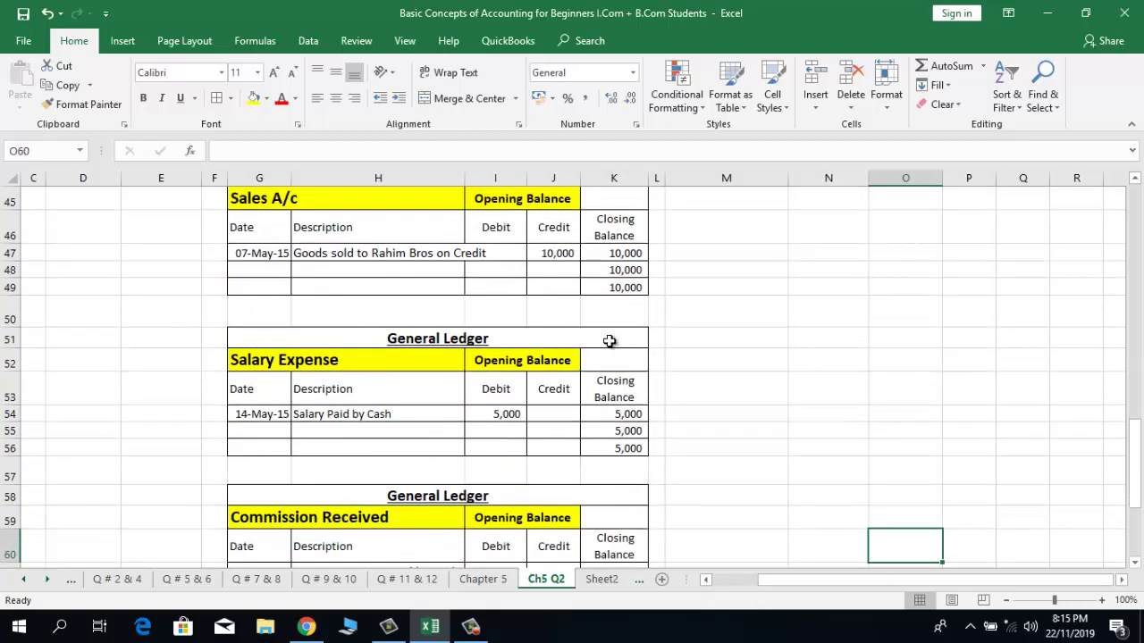
key(Down)
key(Down)
key(Down)
key(Down)
key(Down)
key(Down)
key(Down)
key(Down)
key(Down)
key(Down)
key(Down)
key(Down)
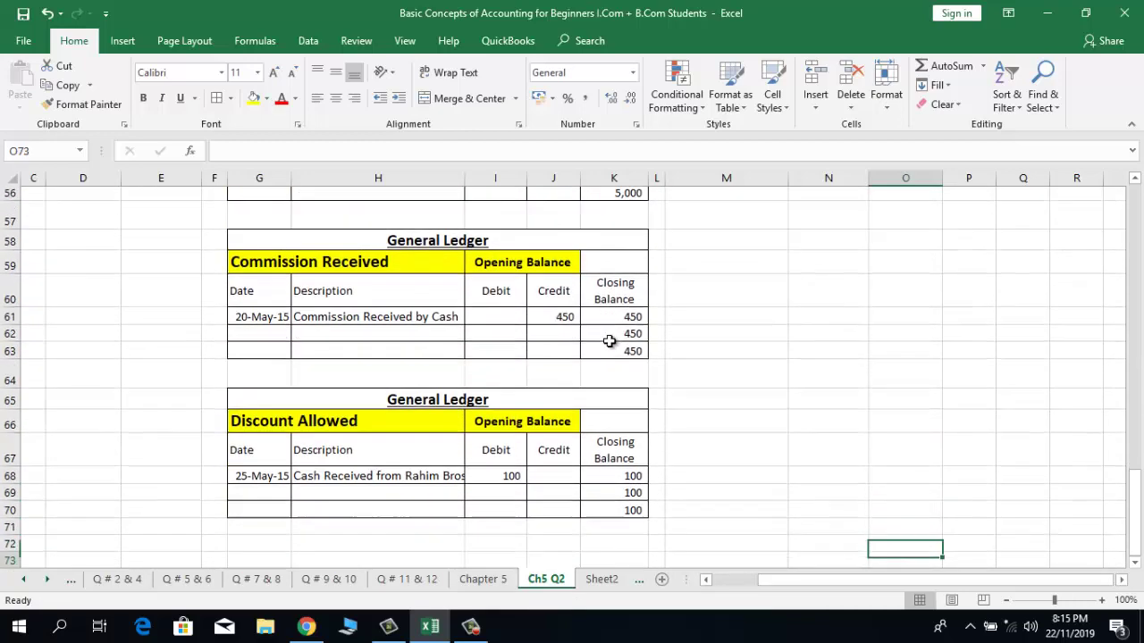
key(Up)
key(Up)
key(Up)
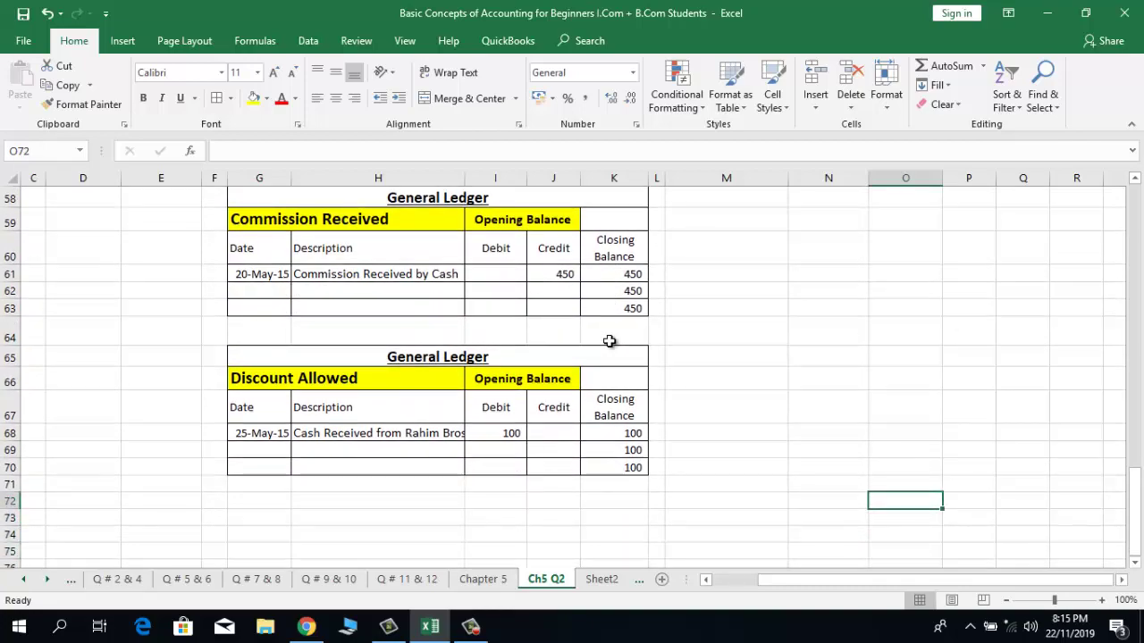
key(Up)
key(Up)
key(Up)
key(Up)
key(Up)
key(Up)
key(Up)
key(Up)
key(Up)
key(Up)
key(Up)
key(Up)
key(Up)
key(Up)
key(Up)
key(Up)
key(Up)
key(Up)
key(Up)
key(Up)
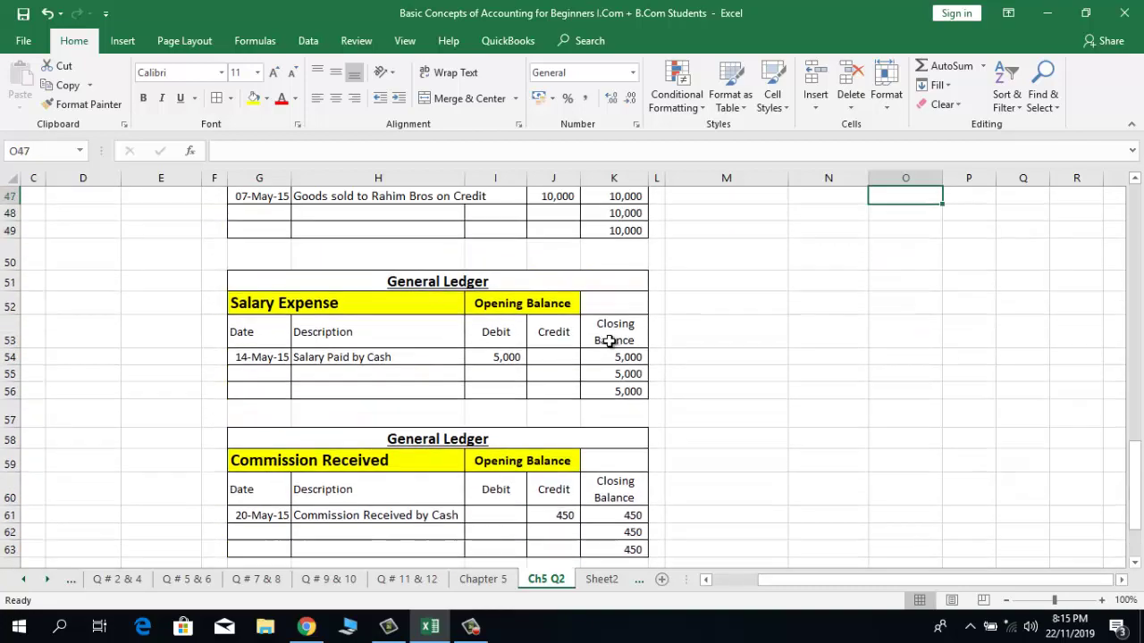
key(Up)
key(Up)
key(Up)
key(Up)
key(Up)
key(Up)
key(Up)
key(Up)
key(Up)
key(Up)
key(Up)
key(Up)
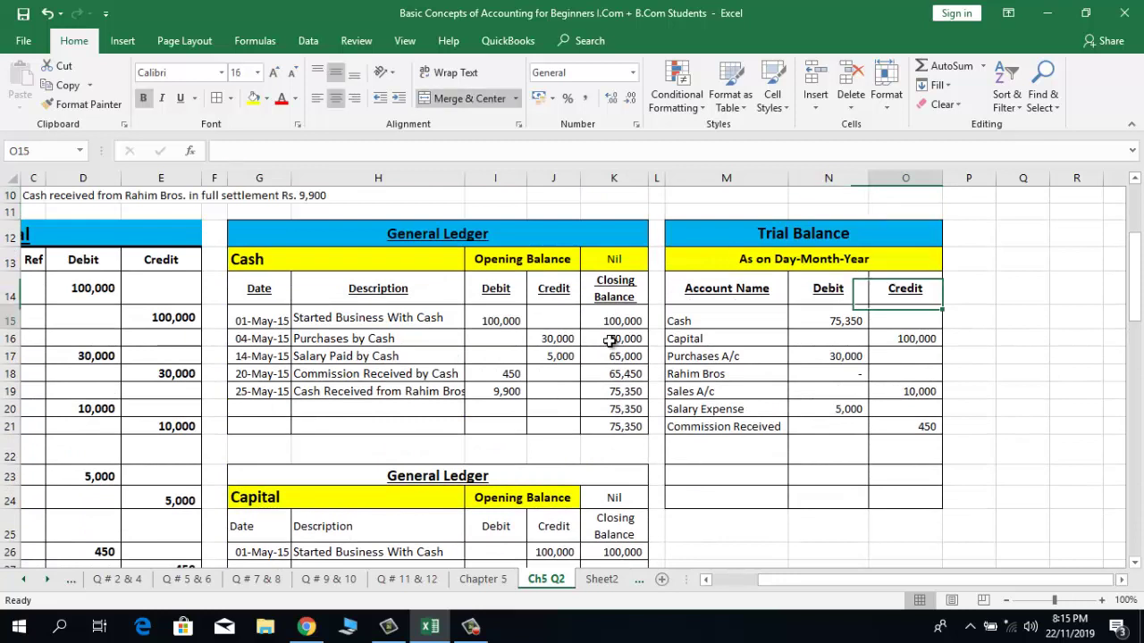
Step: Enter Discount Allowed as the account name in the trial balance row below Commission Received
key(Down)
key(Left)
key(Left)
key(Down)
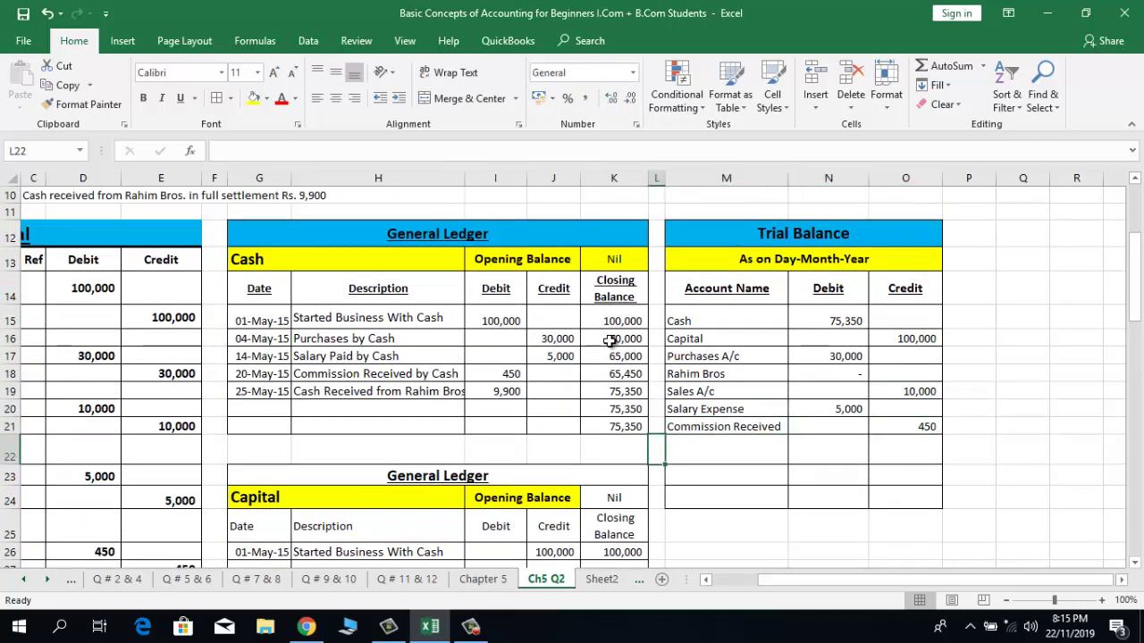
text(Discount Allo)
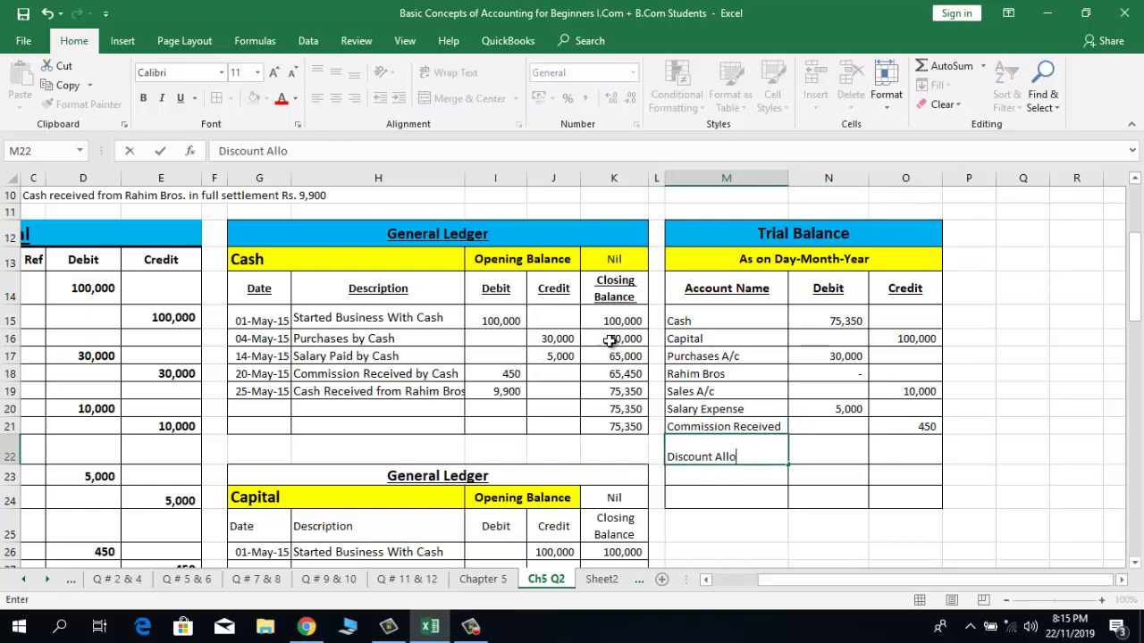
text(wed)
key(Tab)
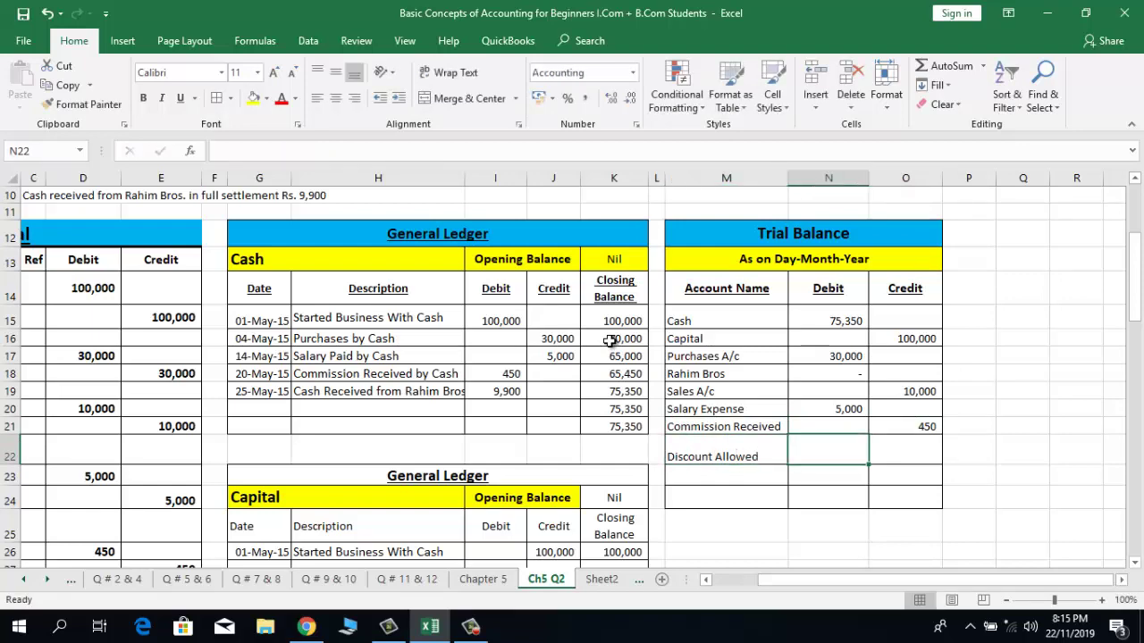
Step: Link the trial balance's Discount Allowed debit in N22 to the Discount Allowed ledger's last closing balance cell, K70
text(=)
drag(1133, 237, 1133, 477)
drag(1142, 547, 1142, 547)
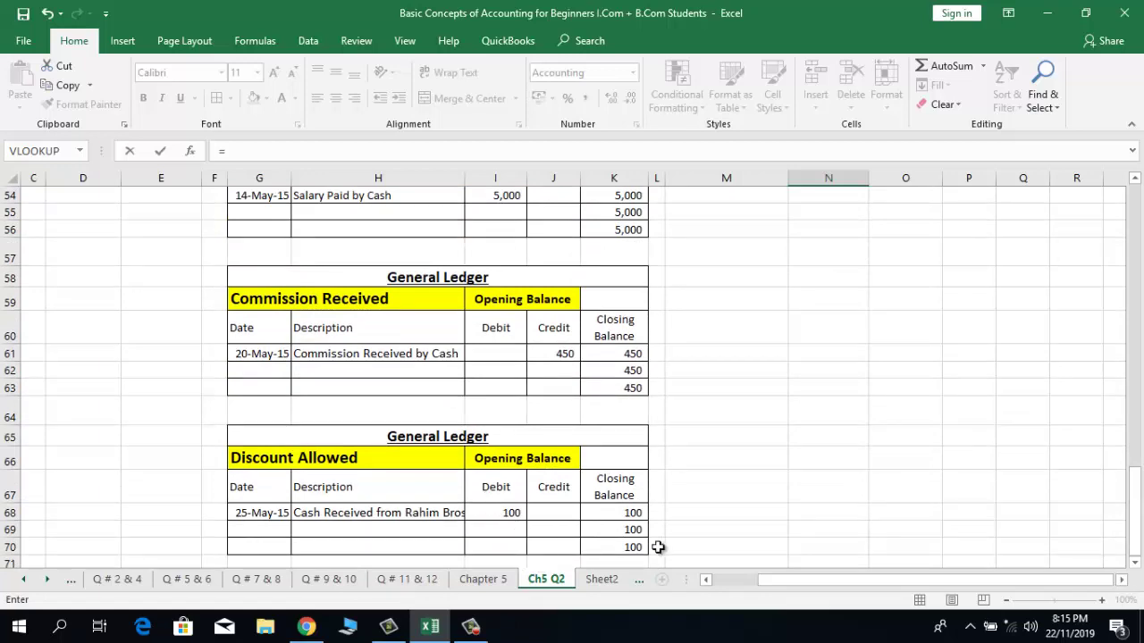
click(611, 548)
key(Return)
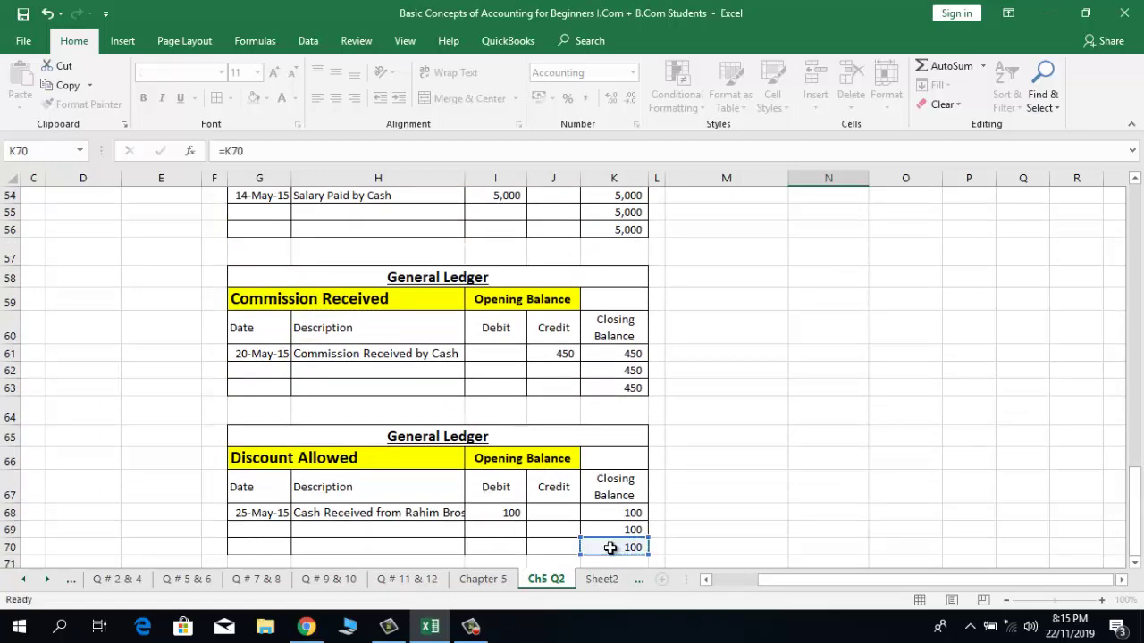
Step: Sum the trial balance's Debit column from N15 to N23, placing the AutoSum total in N24
key(Up)
key(Up)
key(Up)
key(Up)
key(Up)
key(Up)
key(Up)
key(Up)
key(Up)
key(Up)
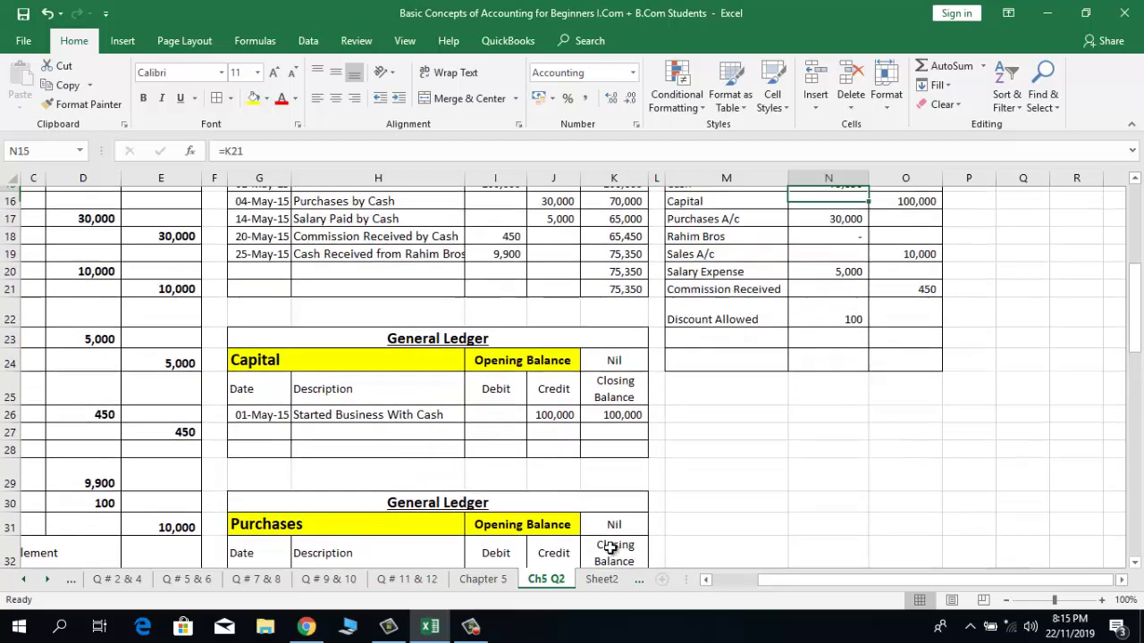
key(Down)
key(Right)
key(Down)
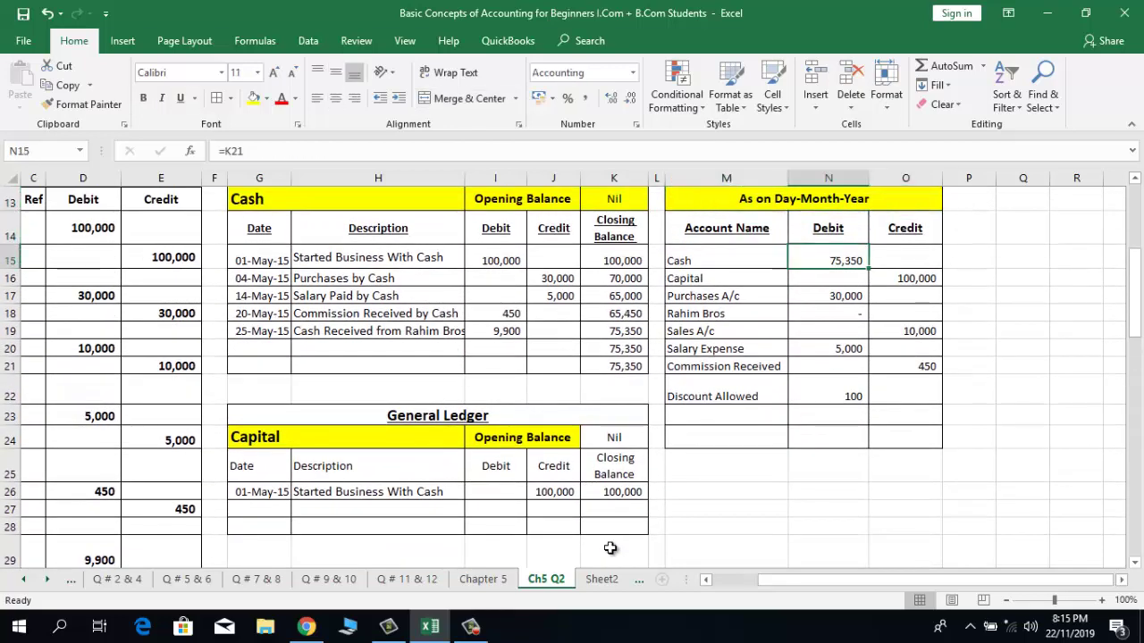
key(Down)
key(Up)
key(shift+Down)
key(shift+Down)
key(shift+Down)
key(shift+Down)
key(shift+Down)
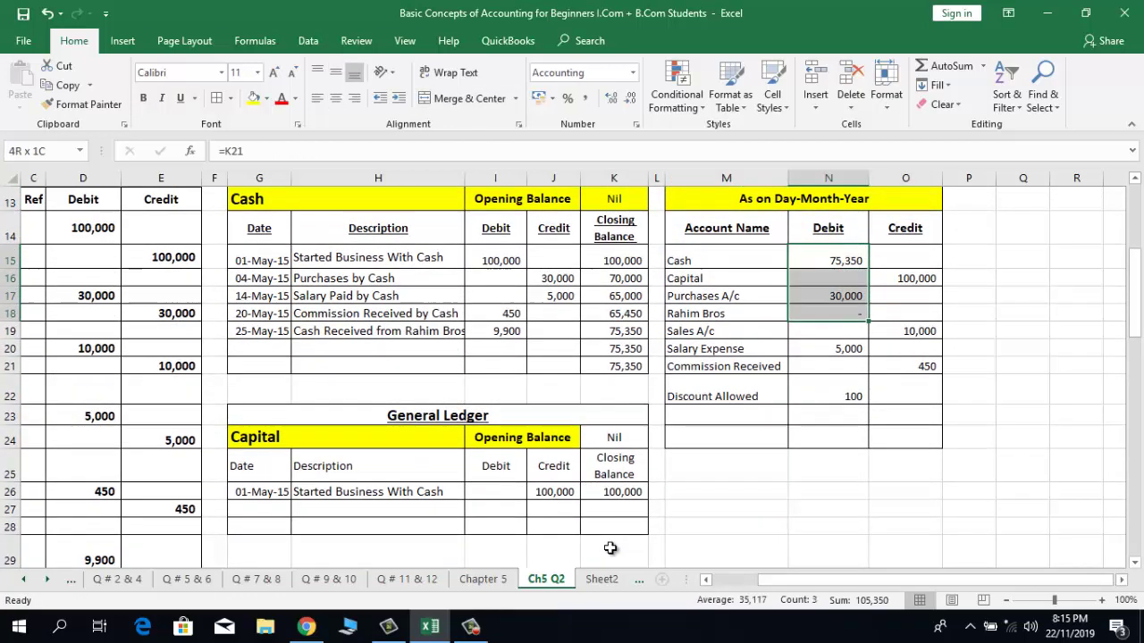
key(shift+Down)
key(shift+Down)
key(shift+Down)
key(shift+Down)
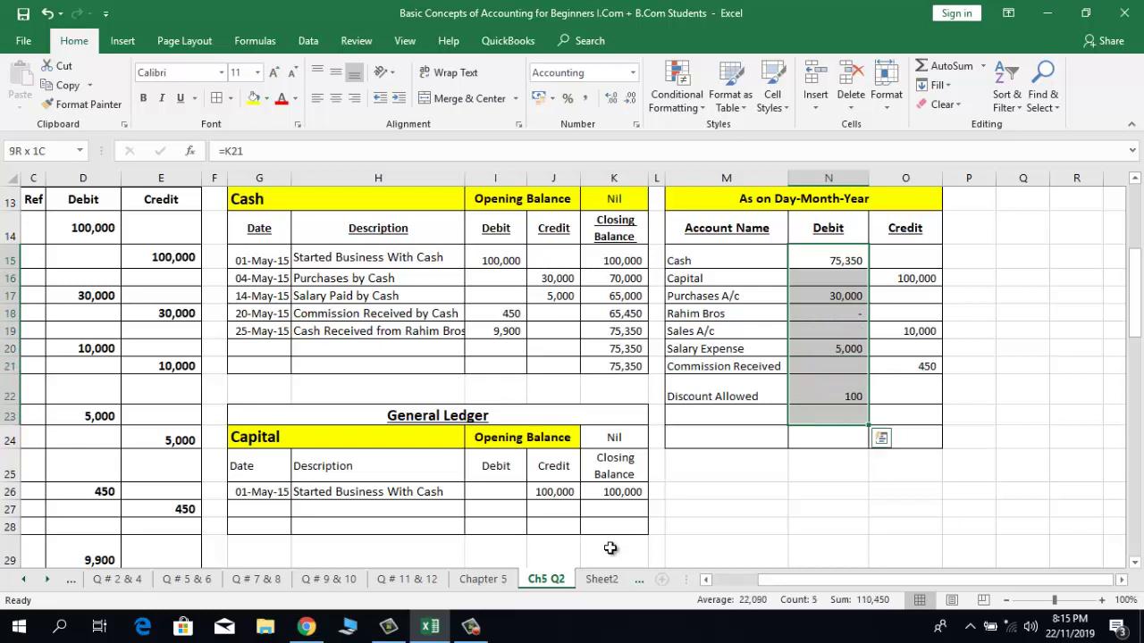
click(925, 66)
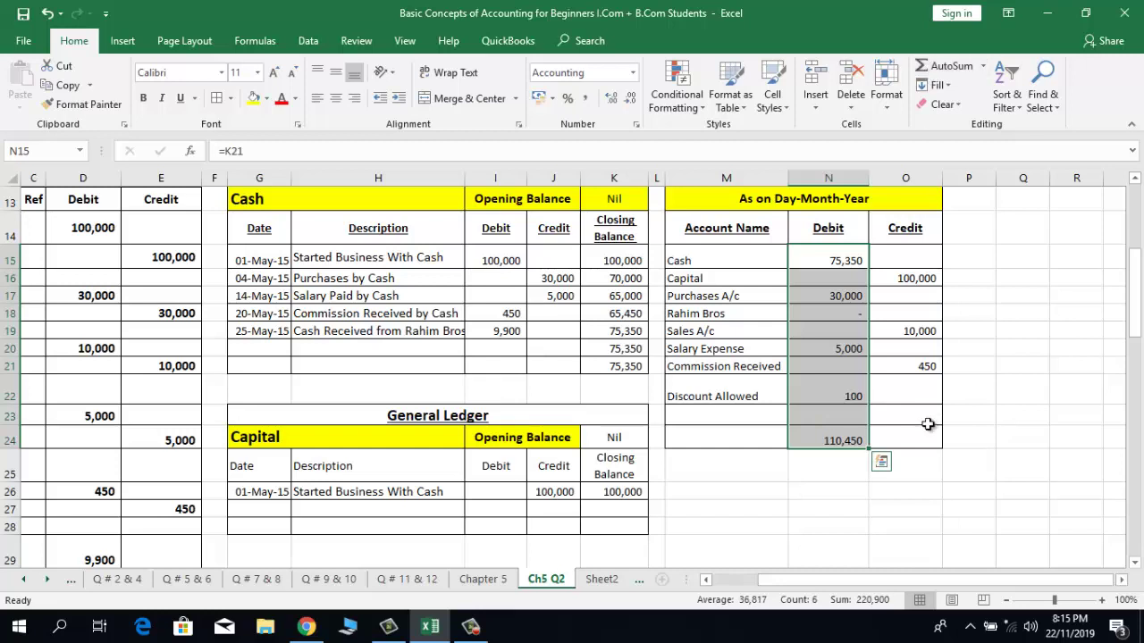
Step: Copy the debit total formula from N24 into O24 to total the trial balance's Credit column
click(884, 266)
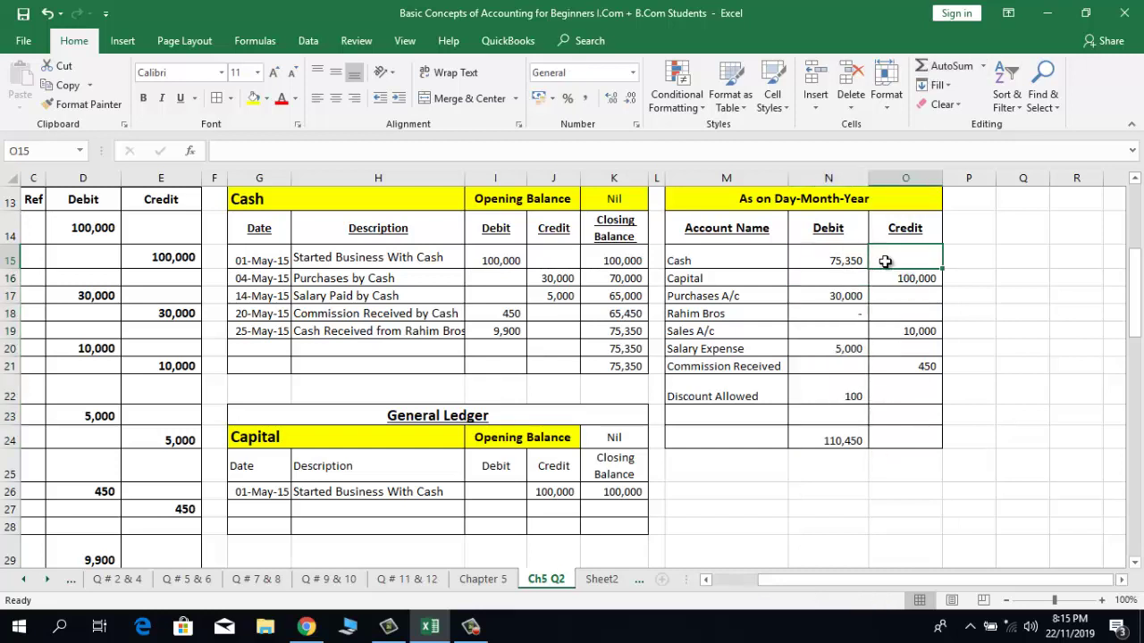
click(807, 439)
key(ctrl+c)
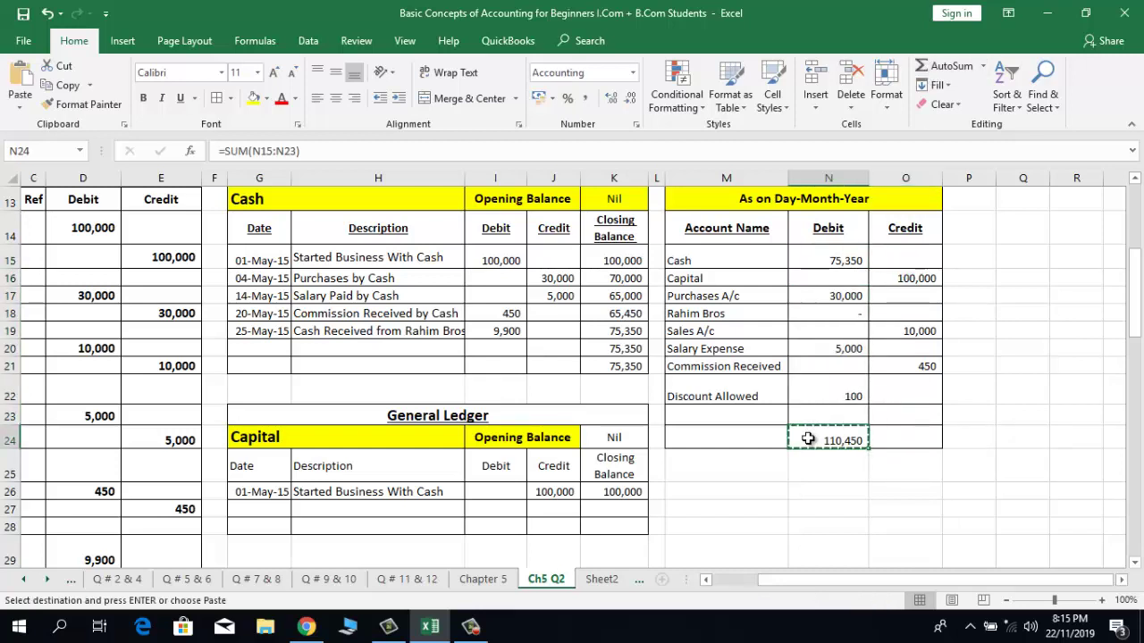
key(Right)
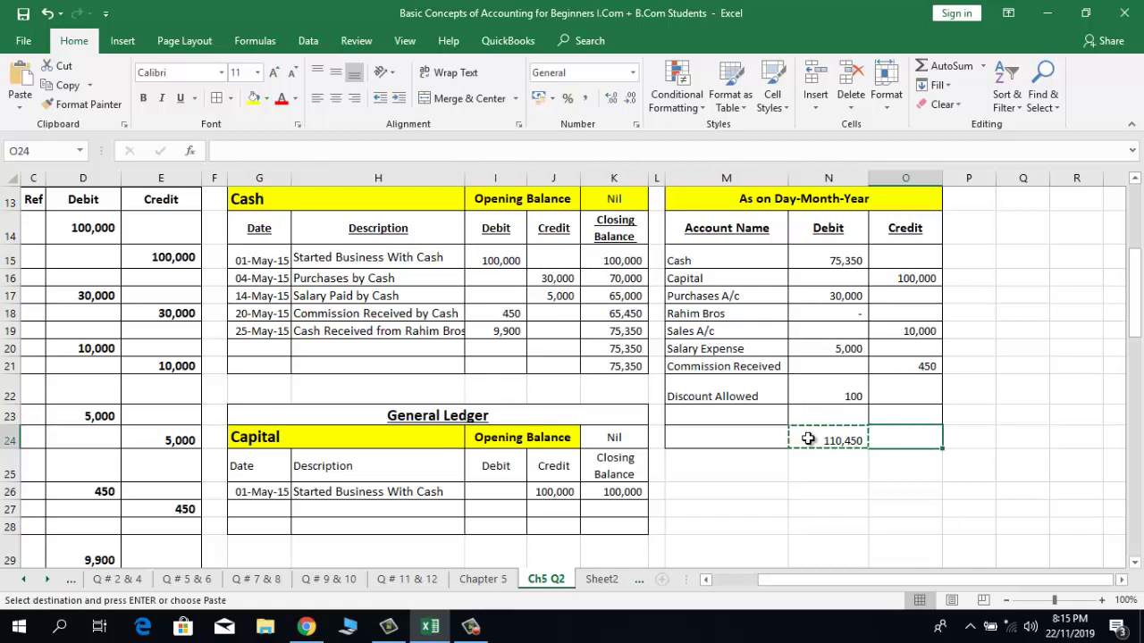
key(Return)
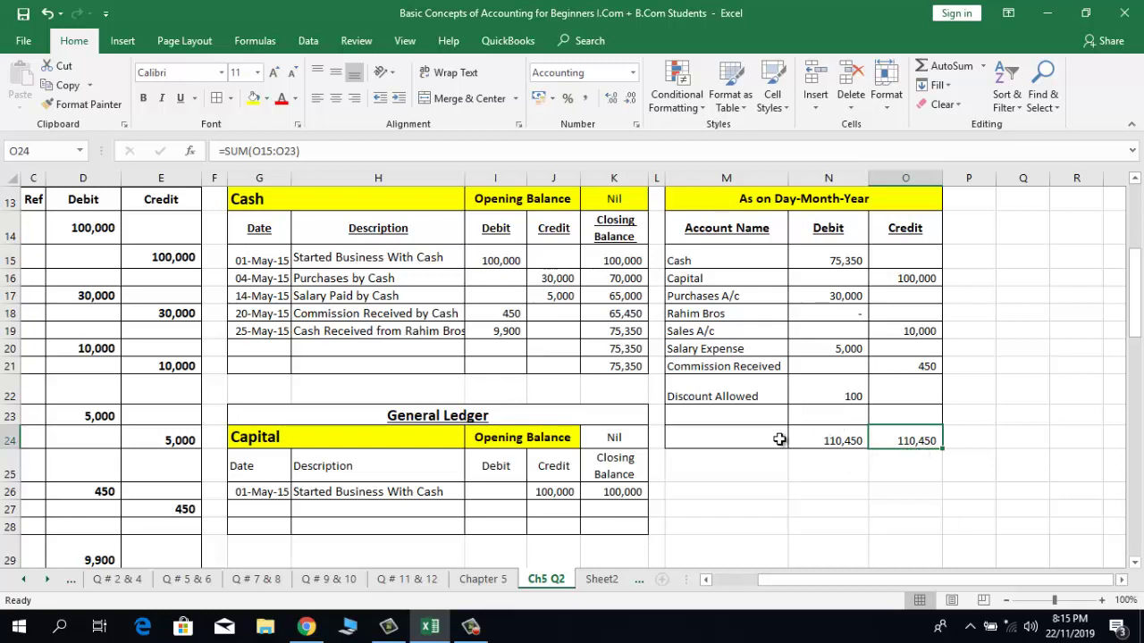
Step: Enter Total as the label in M24, beside the trial balance's debit and credit sums
click(740, 438)
text(Tot)
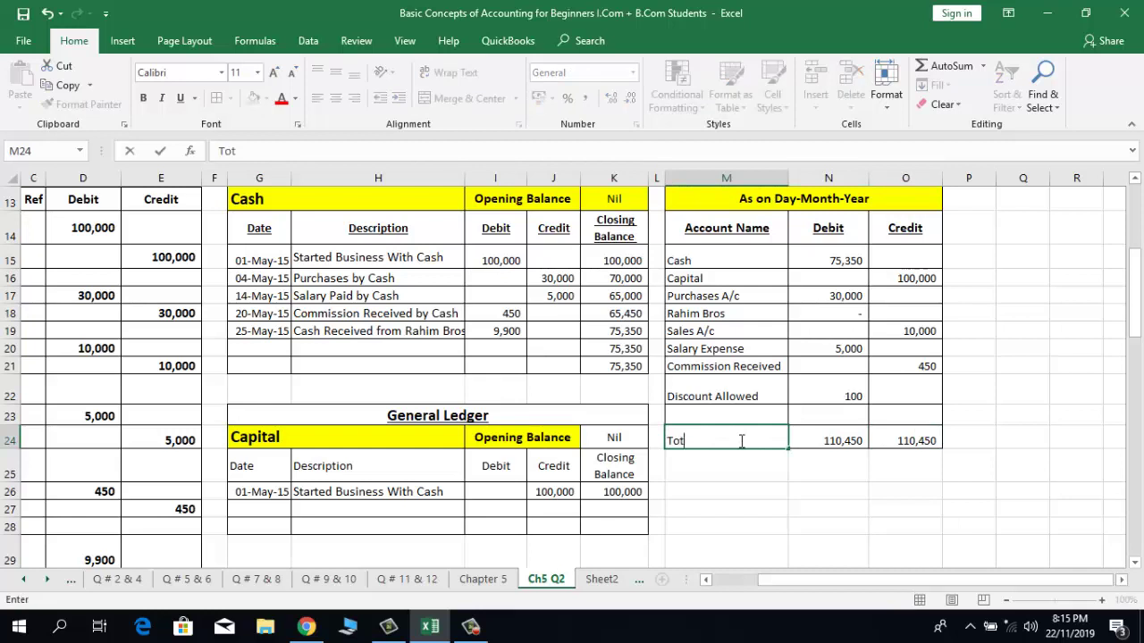
text(al)
key(Return)
Step: Format the total row M24:O24 as bold, size 14, centred horizontally and vertically, with a yellow fill
key(Up)
key(shift+Right)
key(shift+Right)
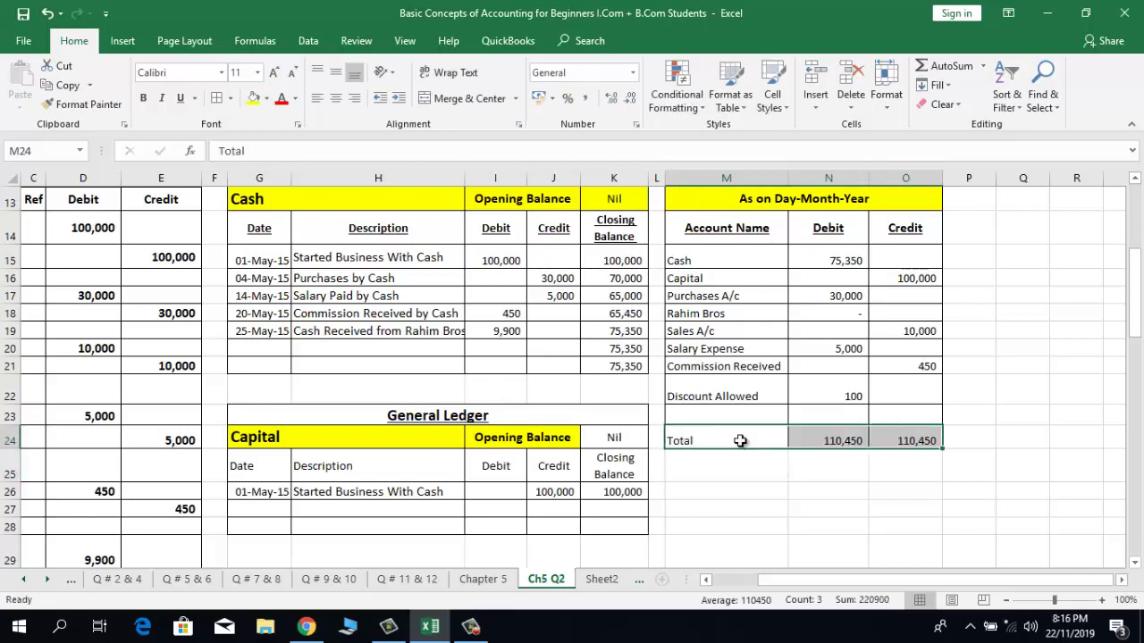
click(341, 78)
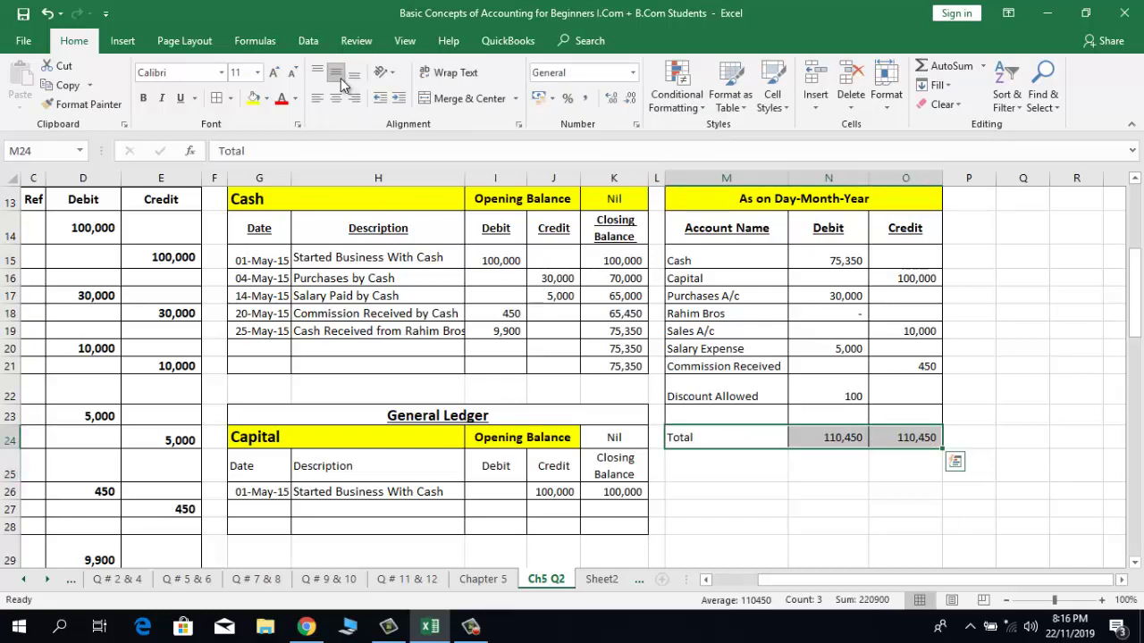
click(331, 101)
click(142, 99)
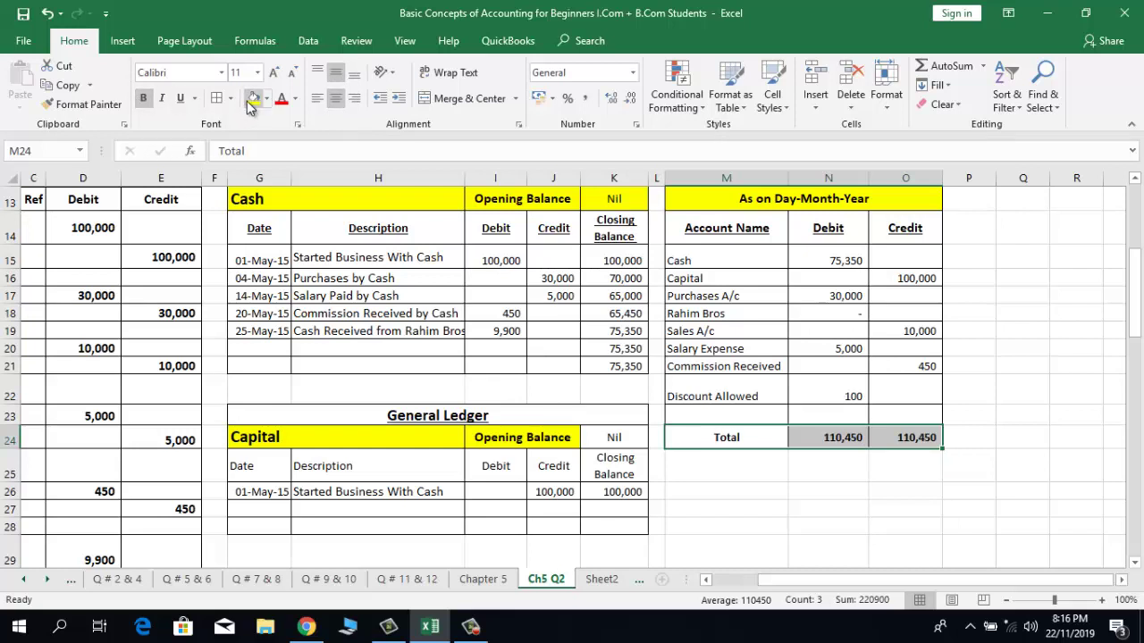
click(253, 98)
click(275, 73)
click(274, 73)
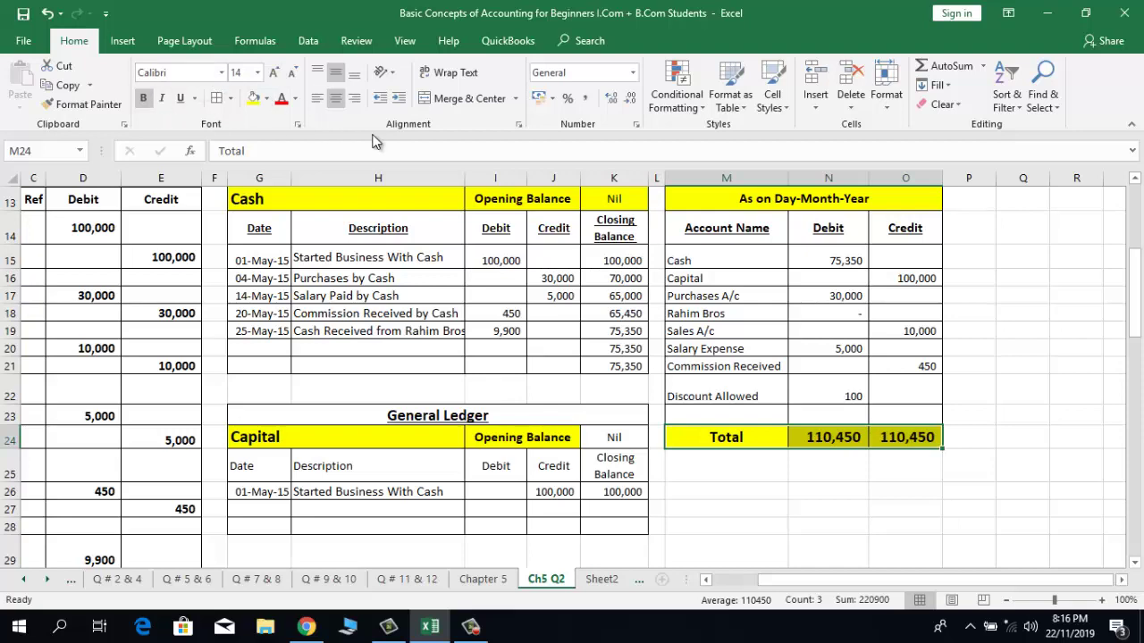
Step: Look over the finished trial balance from its account rows up to its heading
click(805, 348)
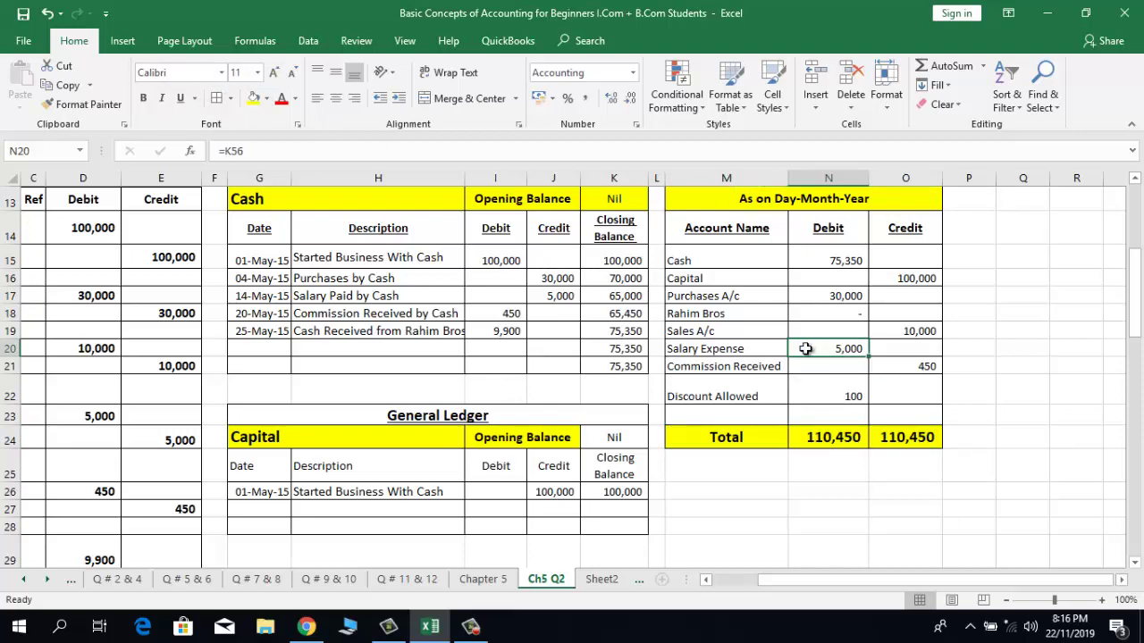
key(Up)
key(Up)
key(Up)
key(Up)
key(Up)
key(Up)
key(Up)
key(Up)
key(Up)
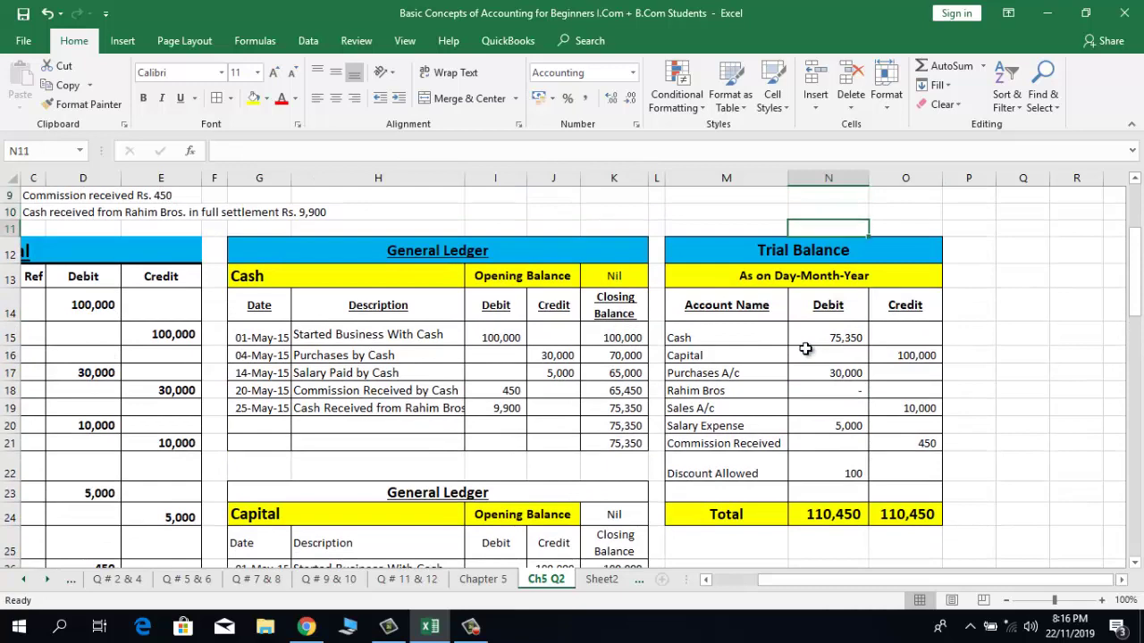
key(Down)
Step: Review the journal's Debit and Credit columns and its opening Cash and Capital entry
click(88, 251)
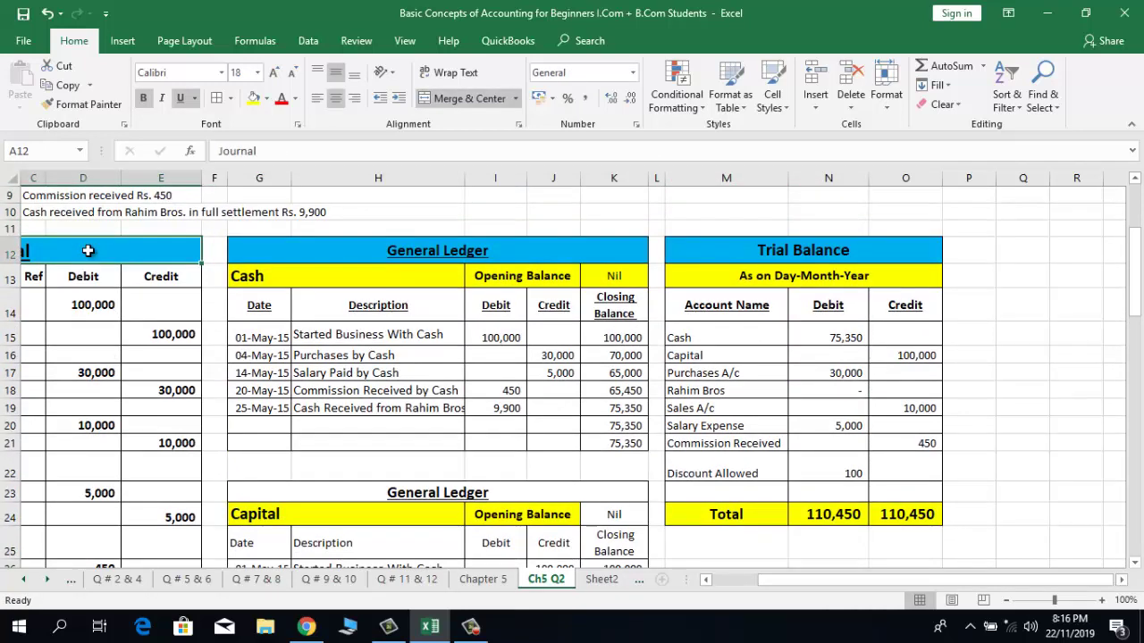
key(Down)
key(Right)
key(Right)
key(Right)
key(Right)
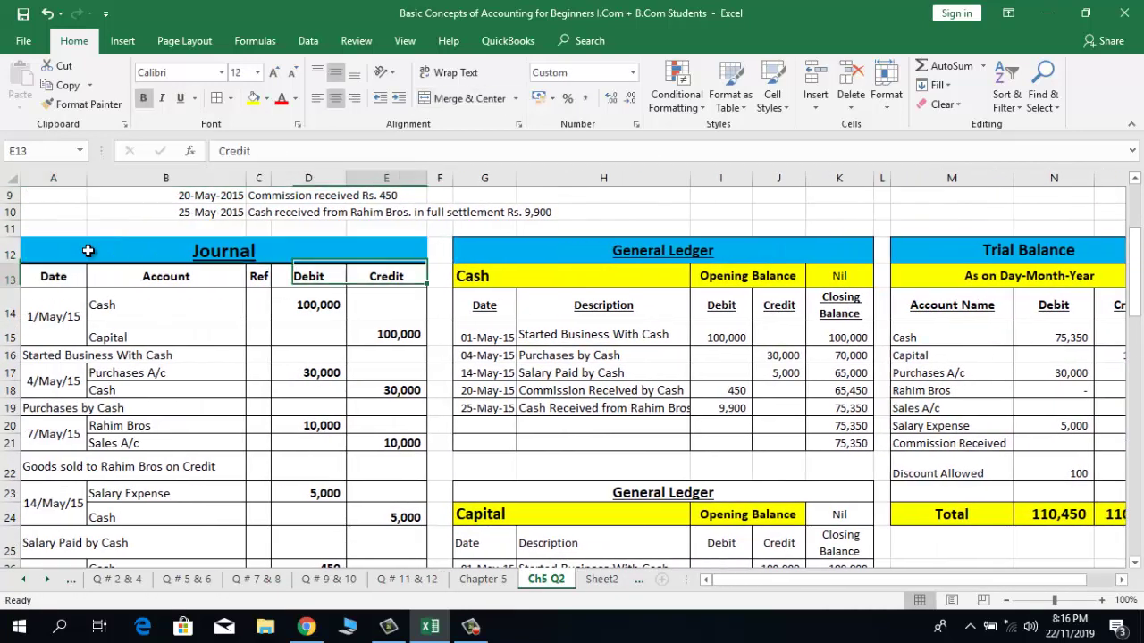
key(Down)
key(Down)
key(Left)
key(Up)
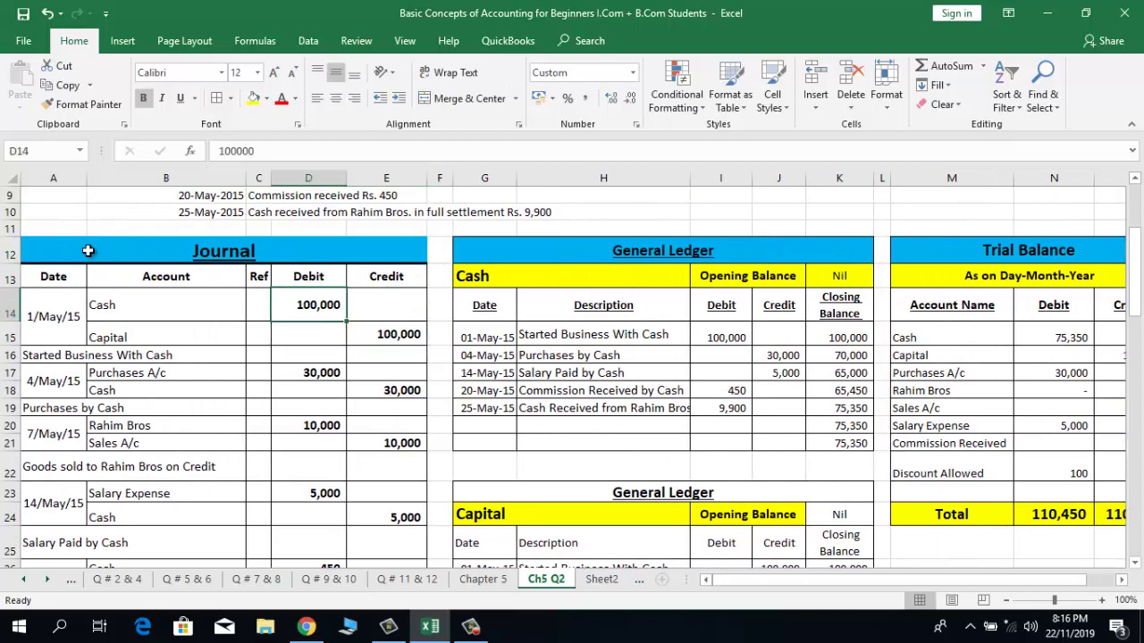
key(Down)
key(Right)
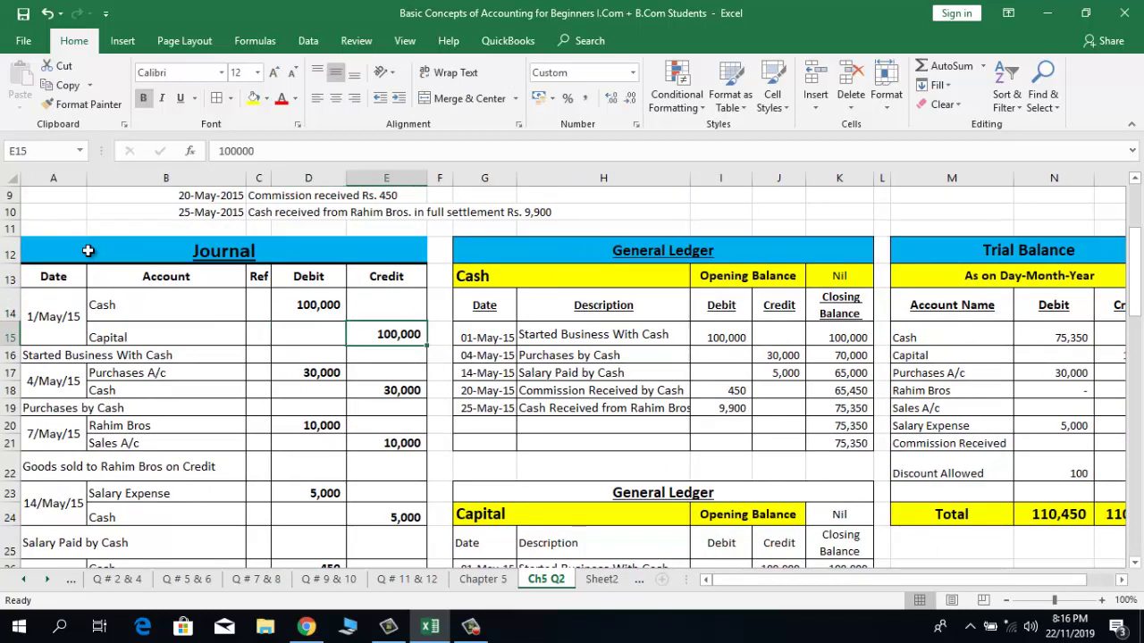
Step: Trace the Cash general ledger from its heading to its closing balance, and compare the ledger with the trial balance entries
key(Right)
key(Right)
key(Right)
key(Right)
key(Up)
key(Up)
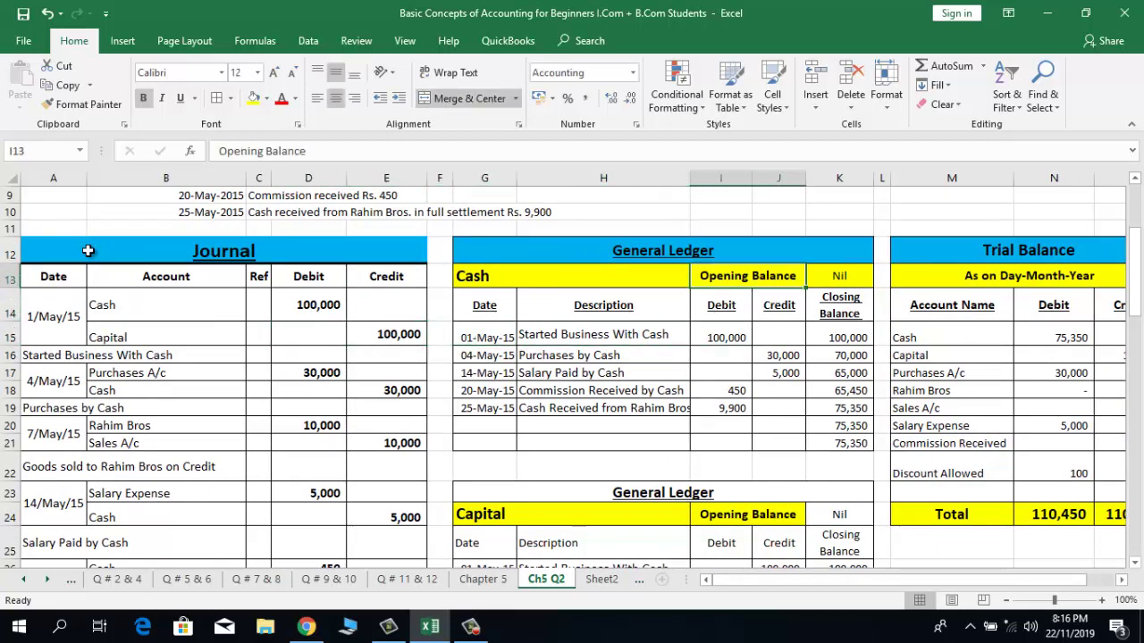
key(Up)
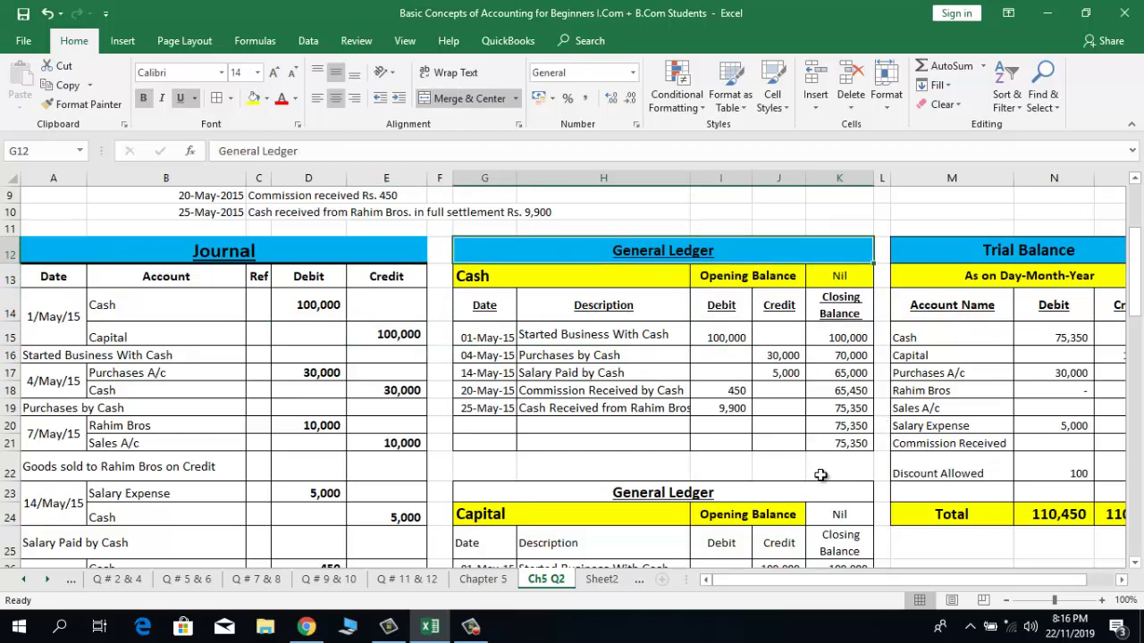
click(829, 444)
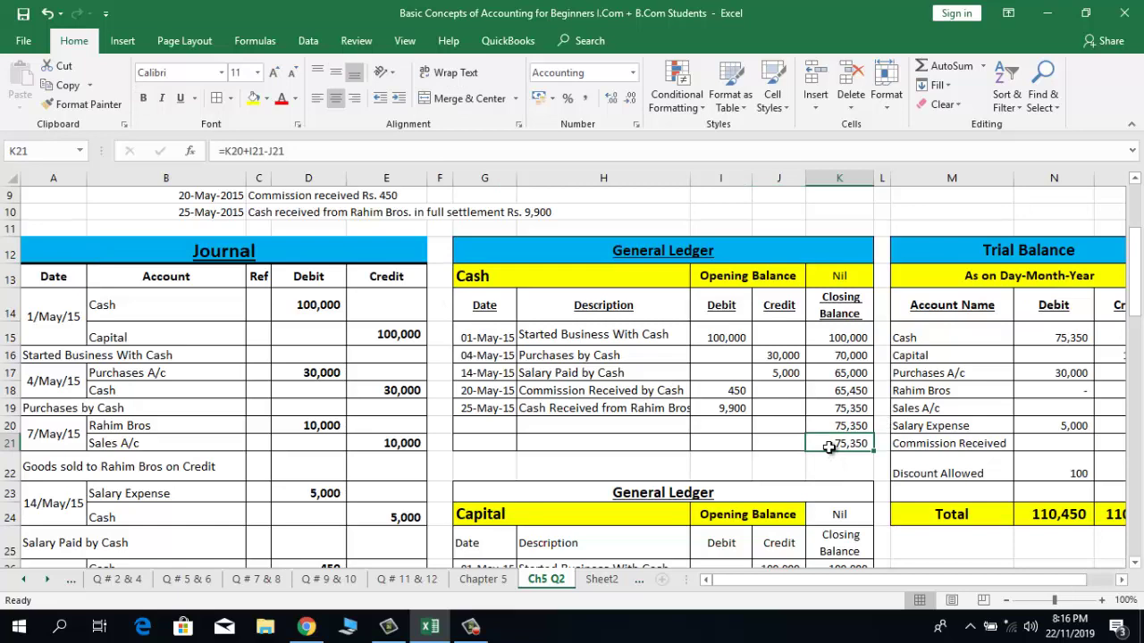
key(Right)
key(Right)
key(Right)
key(Right)
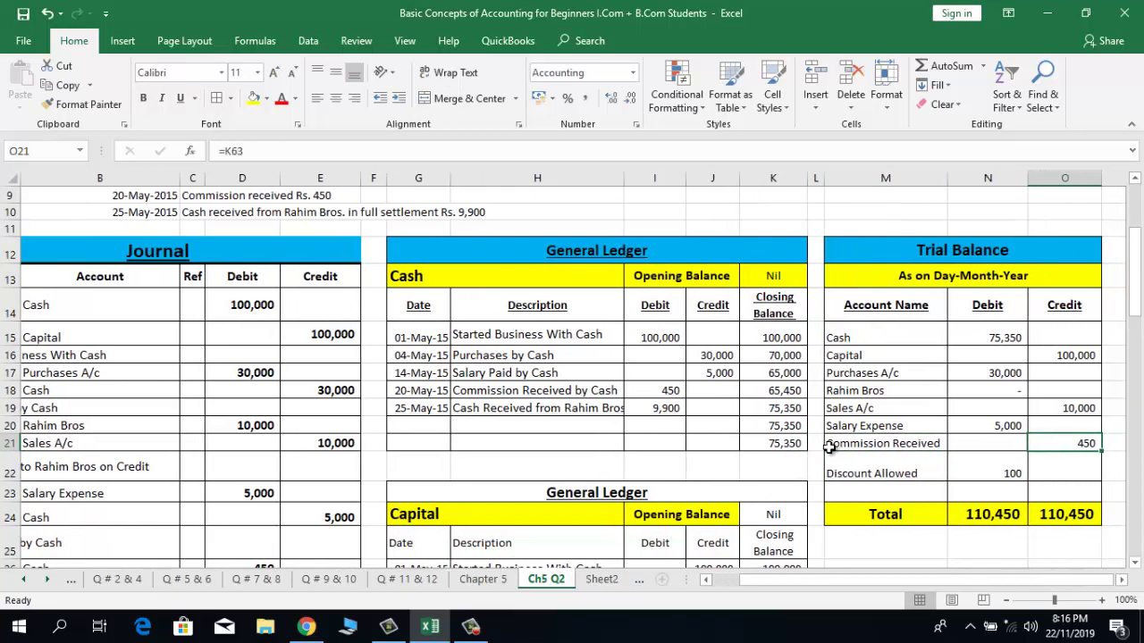
key(Right)
key(Right)
key(Left)
key(Left)
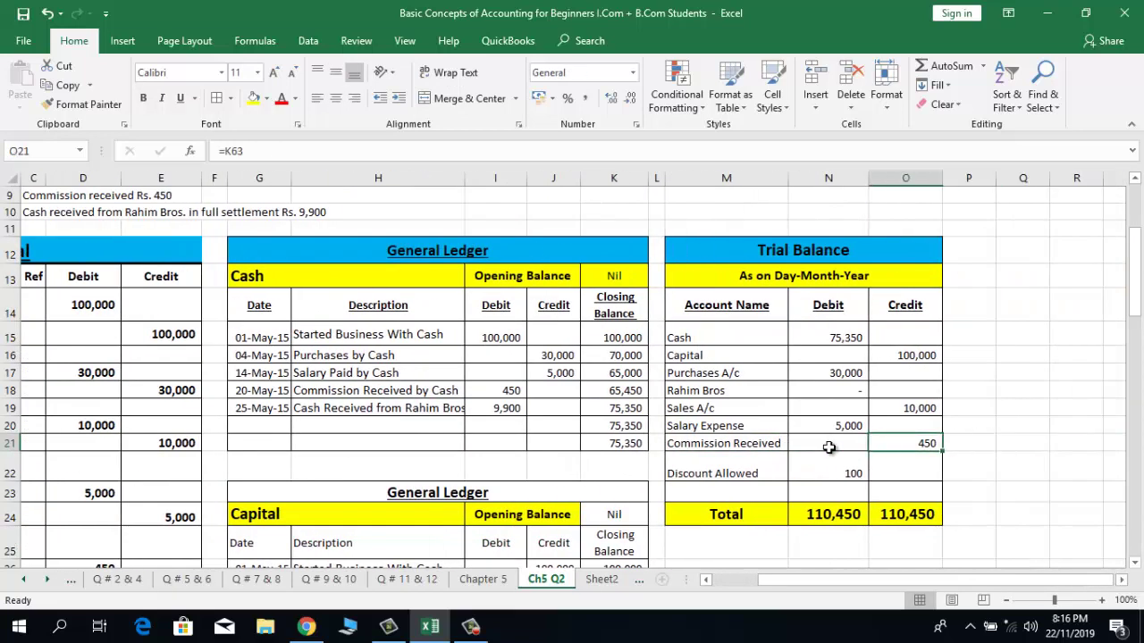
key(Left)
key(Up)
key(Up)
key(Up)
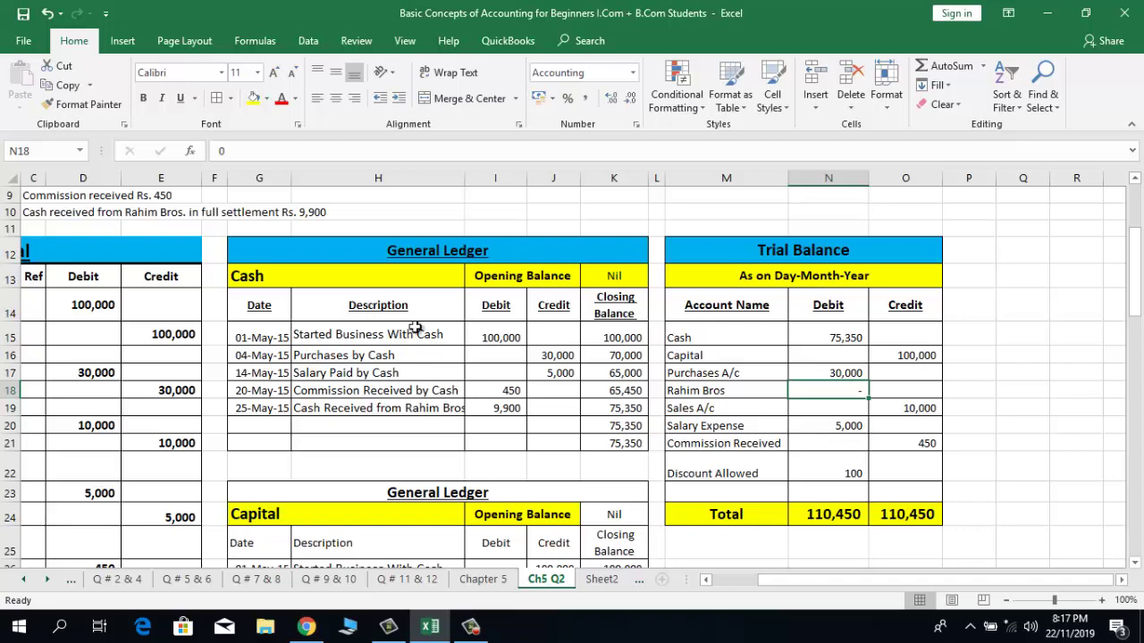
Step: Review the sequence of accounting records across row 12, from Journal through General Ledger to Trial Balance
click(83, 257)
key(Right)
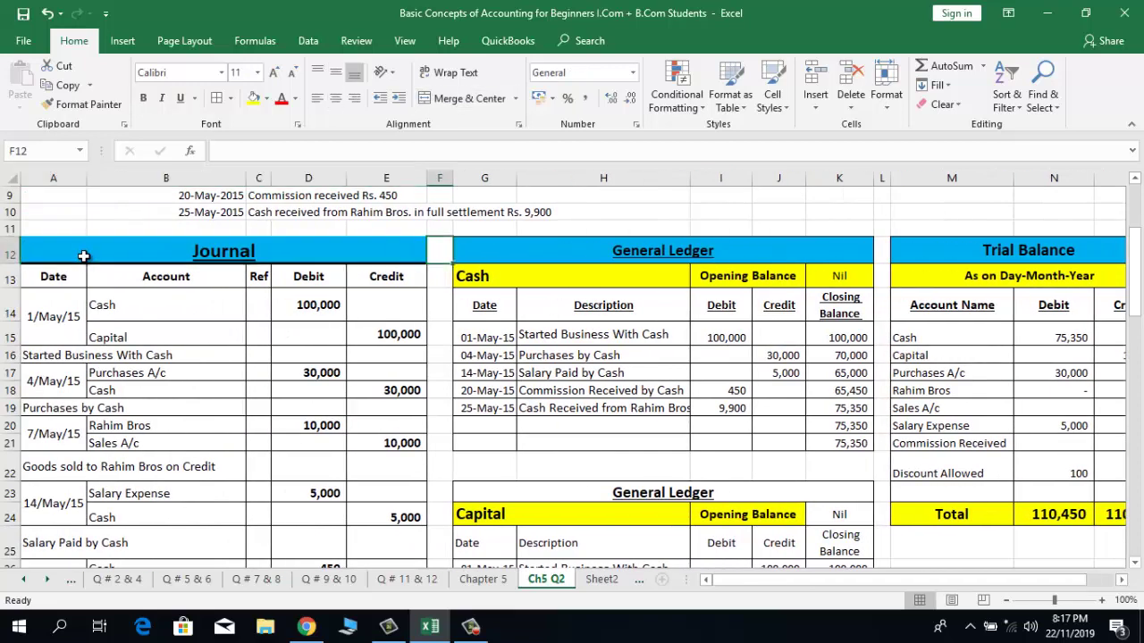
key(Right)
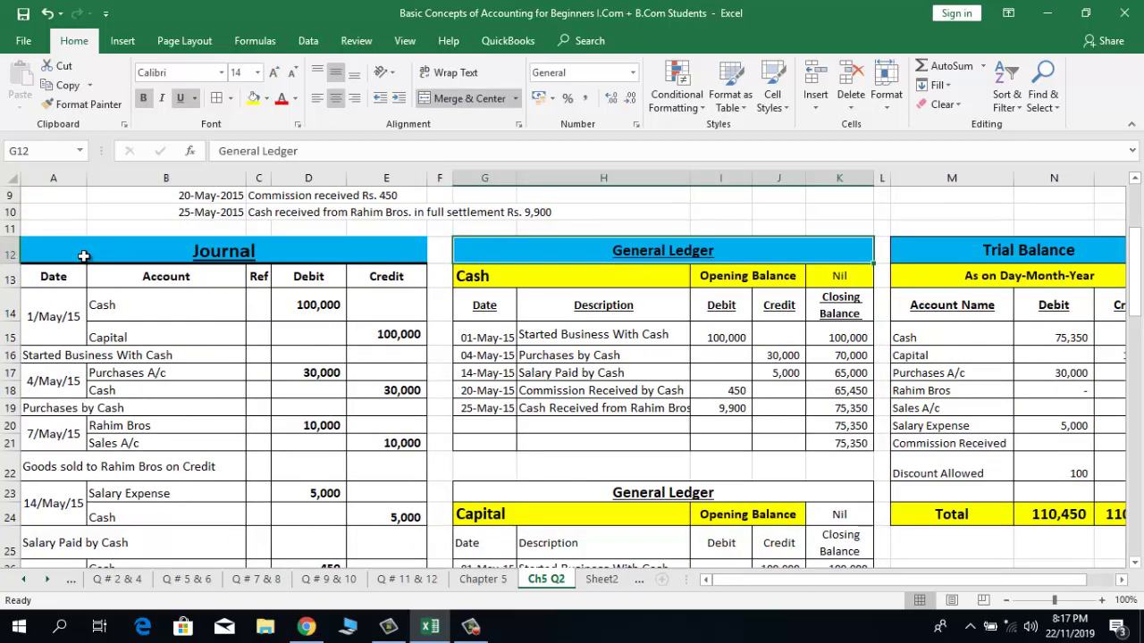
key(Right)
key(Right)
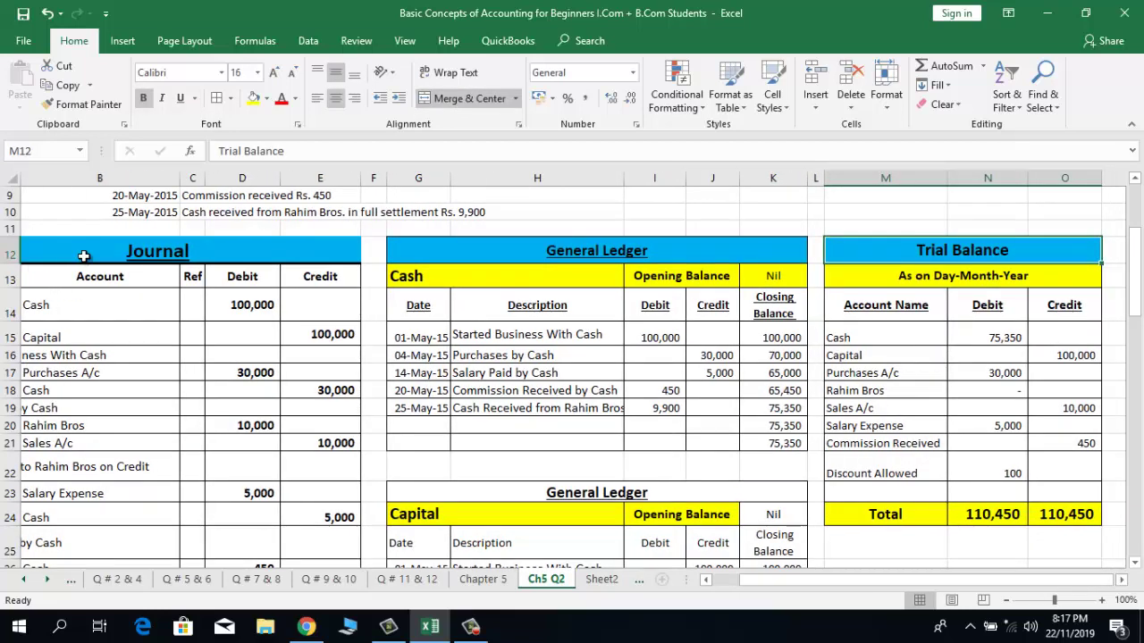
key(Right)
key(Right)
key(Left)
key(Left)
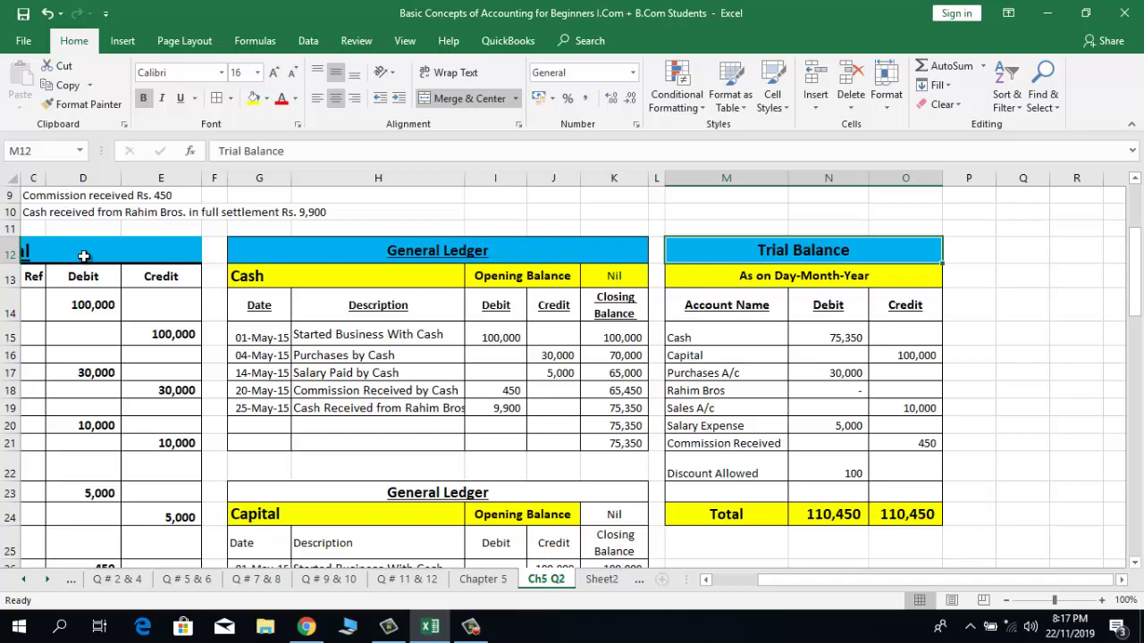
click(83, 257)
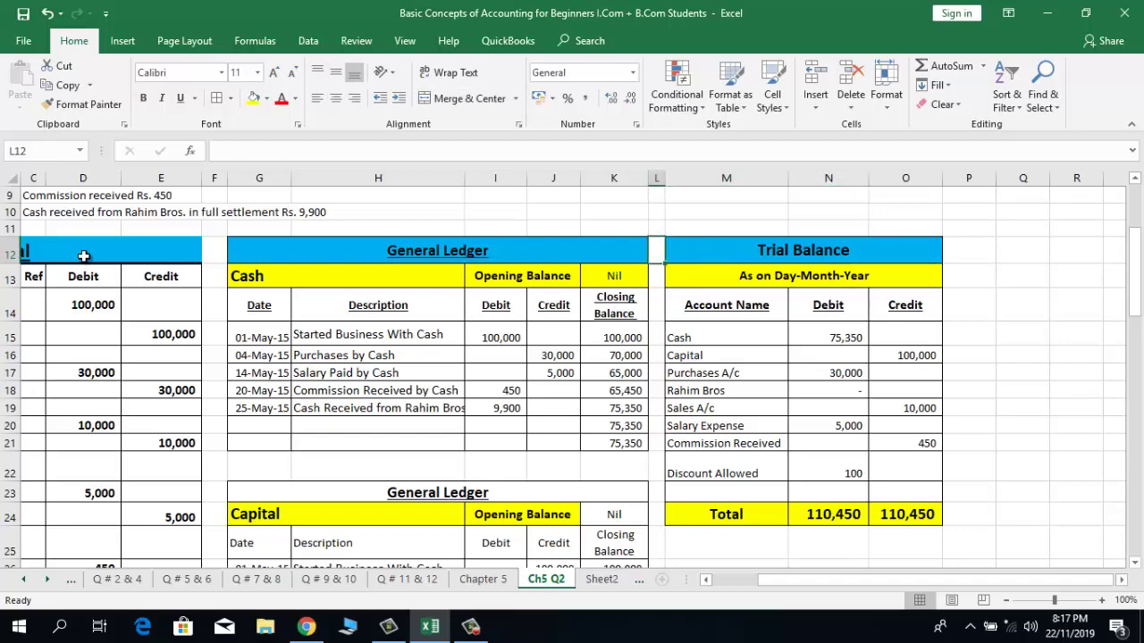
key(Right)
key(Right)
key(Right)
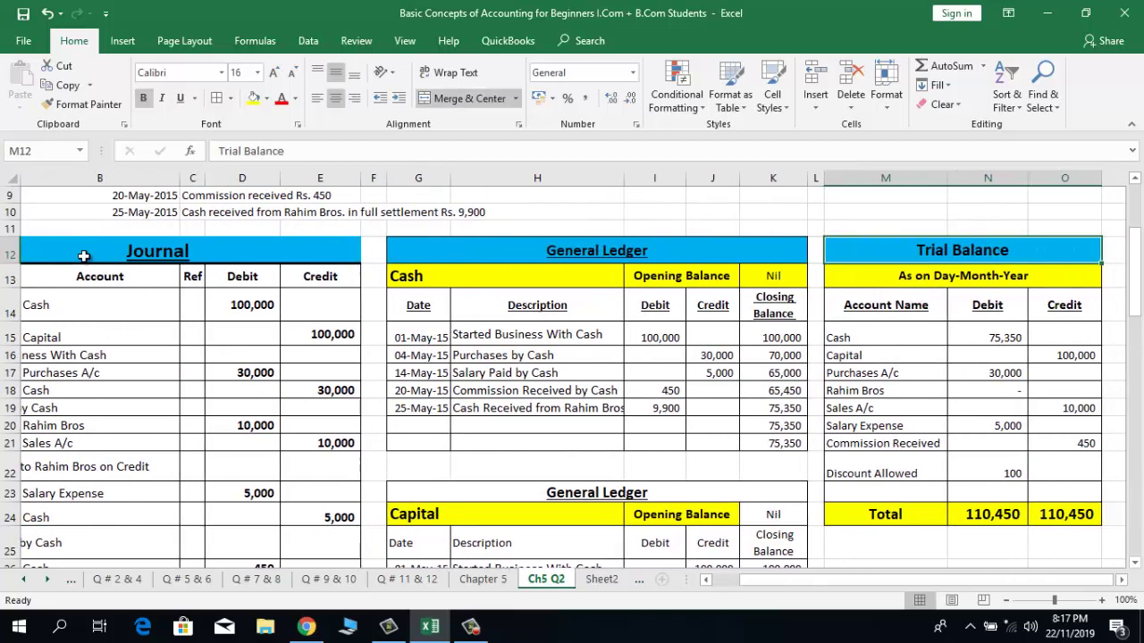
Step: Check the question's instructions and May 2015 transaction list above the completed journal, ledger and trial balance
key(Right)
key(Up)
key(Up)
key(Up)
key(Up)
key(Up)
key(Up)
key(Up)
key(Up)
key(Up)
key(Up)
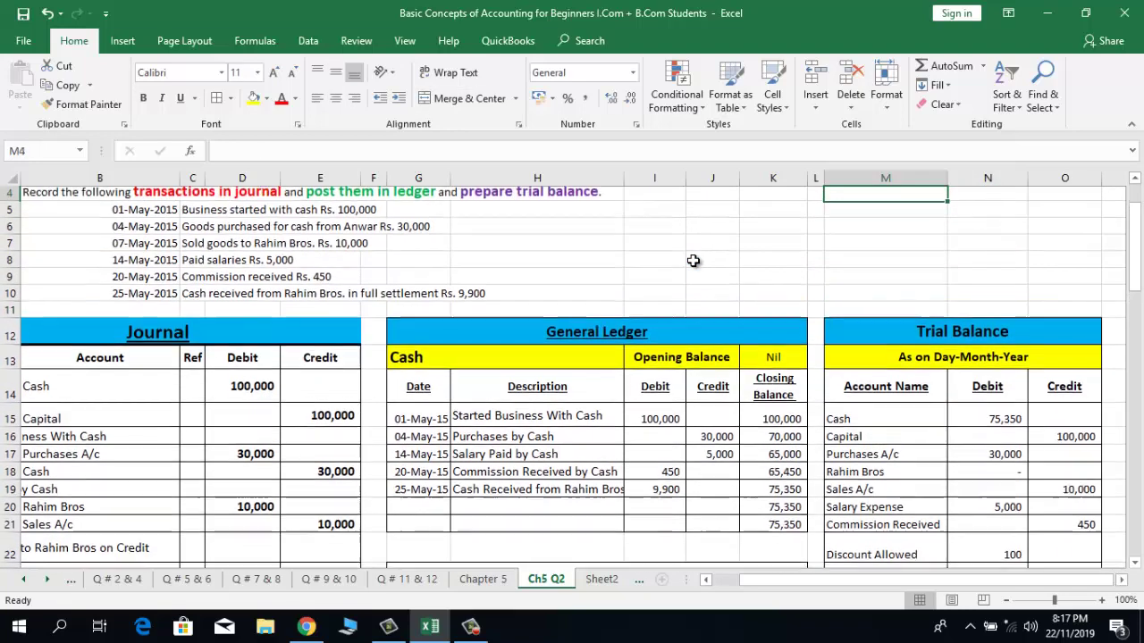
Step: Reread the instruction in row 4 and the dated transactions below it against the journal, ledger and trial balance
key(Up)
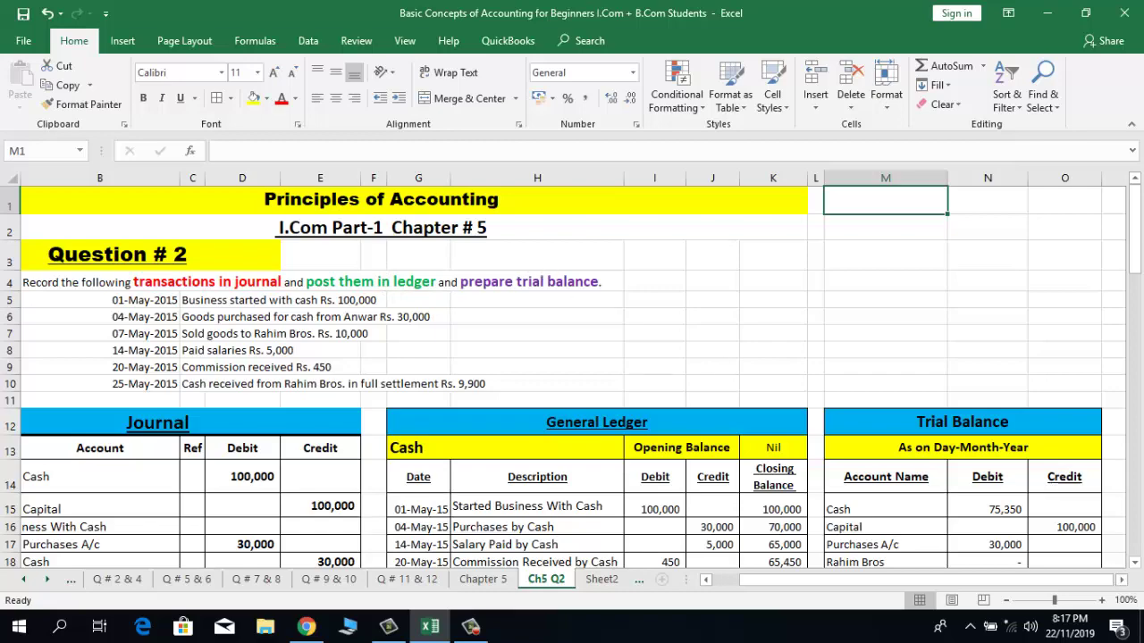
mouse_move(1135, 234)
mouse_down()
mouse_move(1138, 283)
mouse_move(1139, 246)
mouse_up()
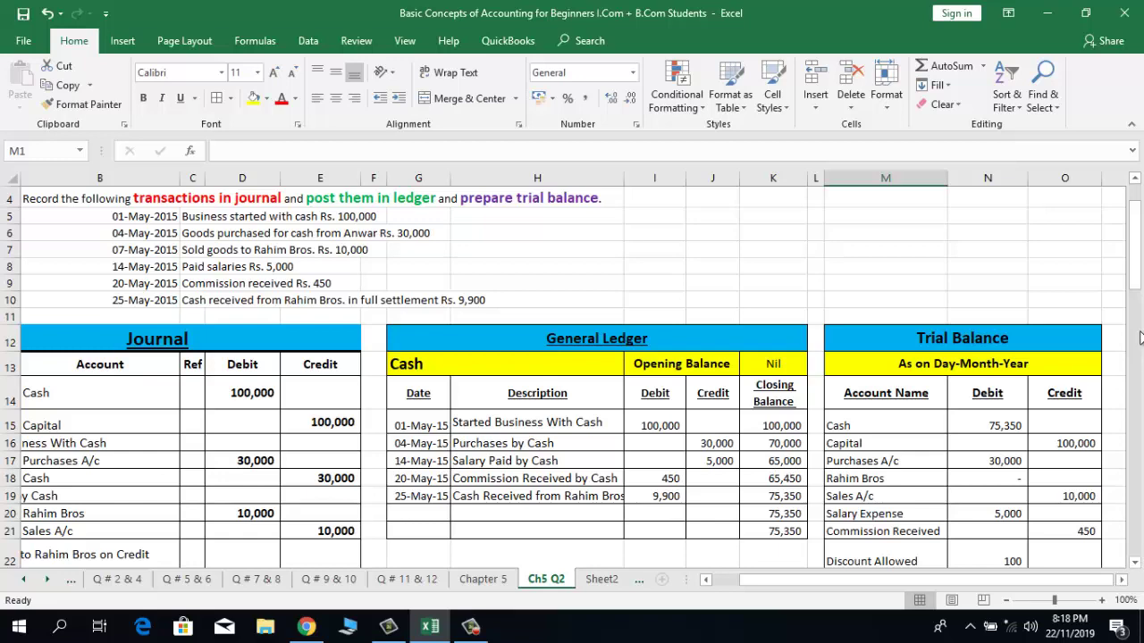
drag(1138, 281, 1138, 243)
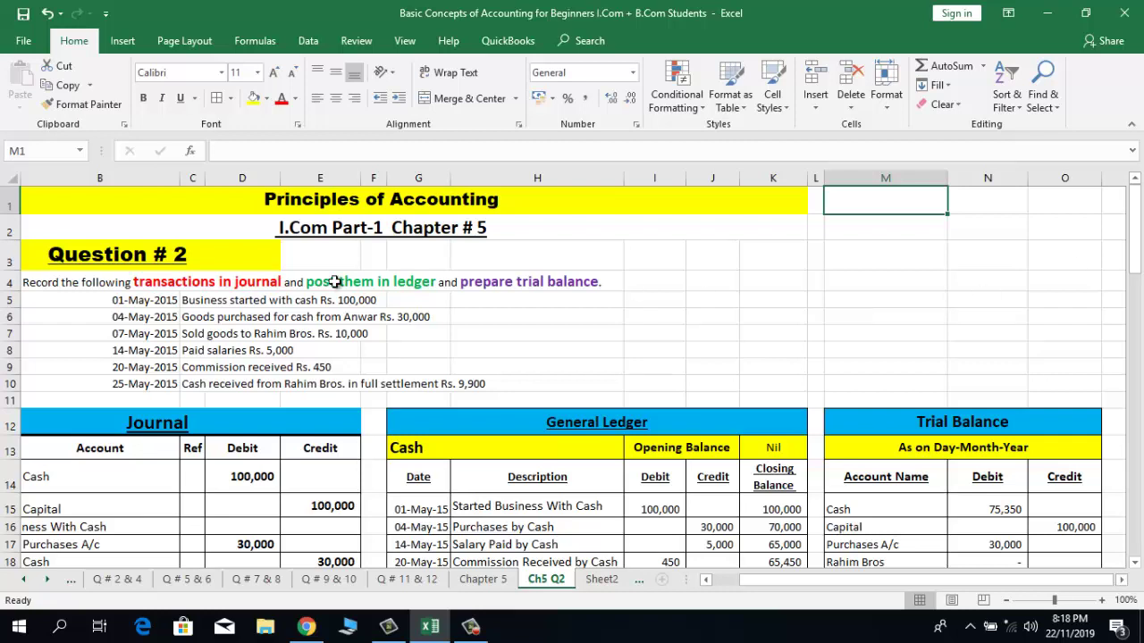
click(28, 282)
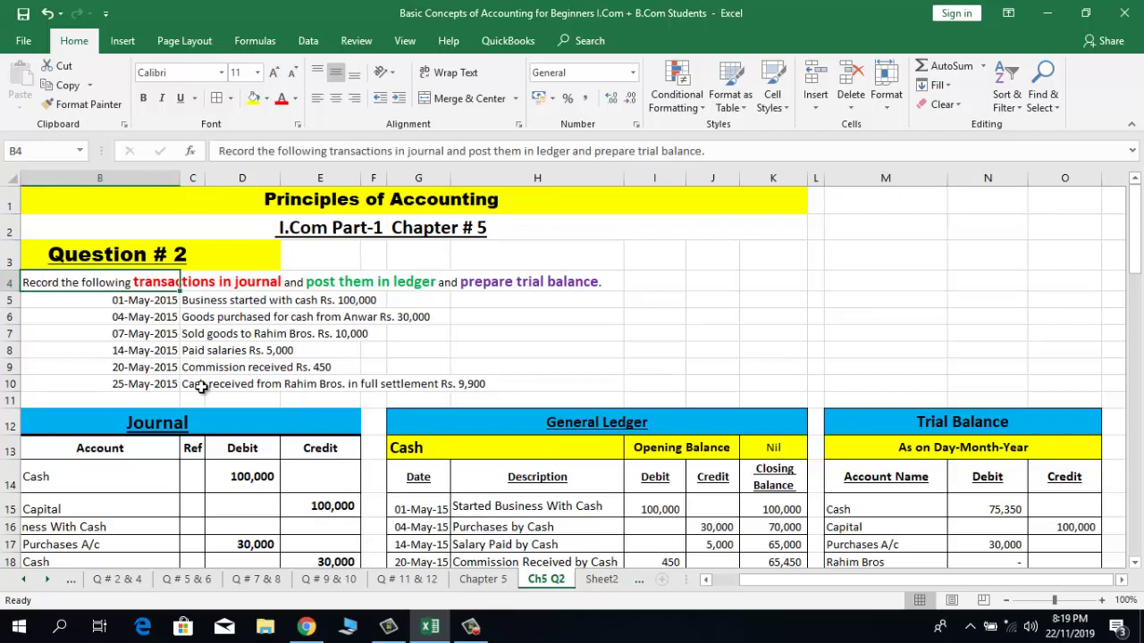
key(Down)
key(Down)
key(Down)
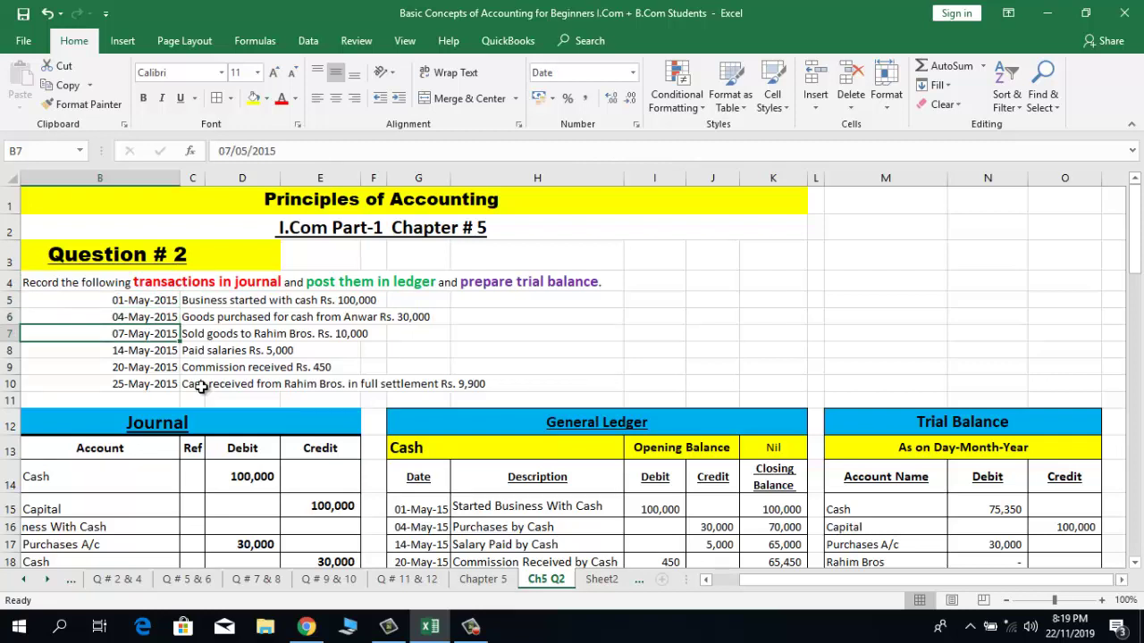
Step: Go through column A from the Question # 2 heading past all journal entries to the row below the 25 May settlement entry
click(126, 259)
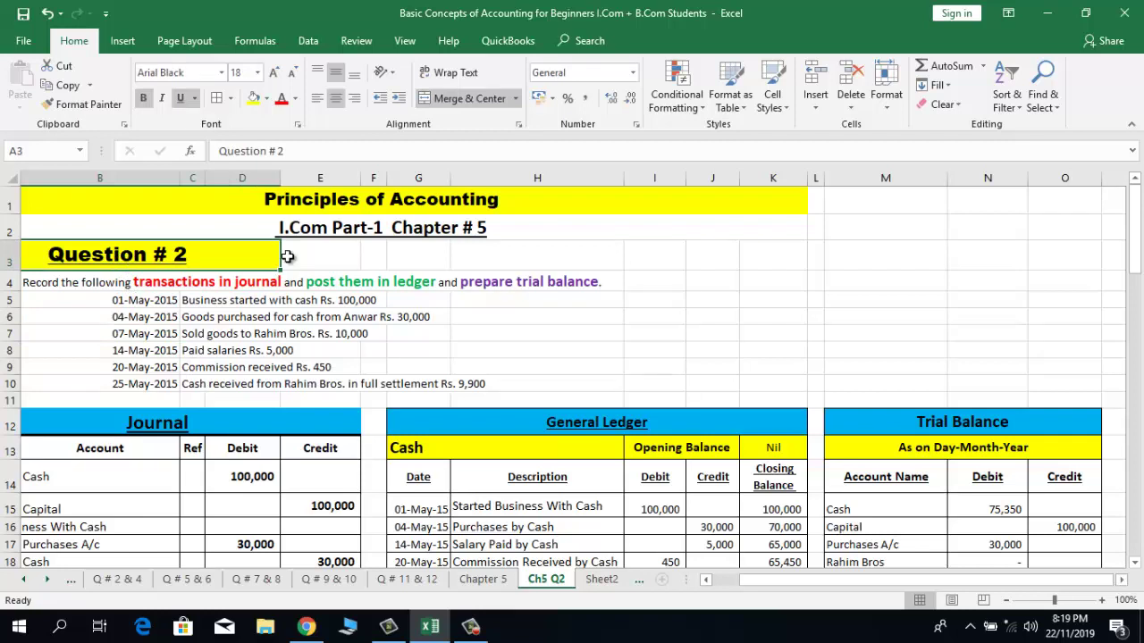
key(Down)
key(Down)
key(Down)
key(Down)
key(Down)
key(Down)
key(Down)
key(Down)
key(Down)
key(Down)
key(Down)
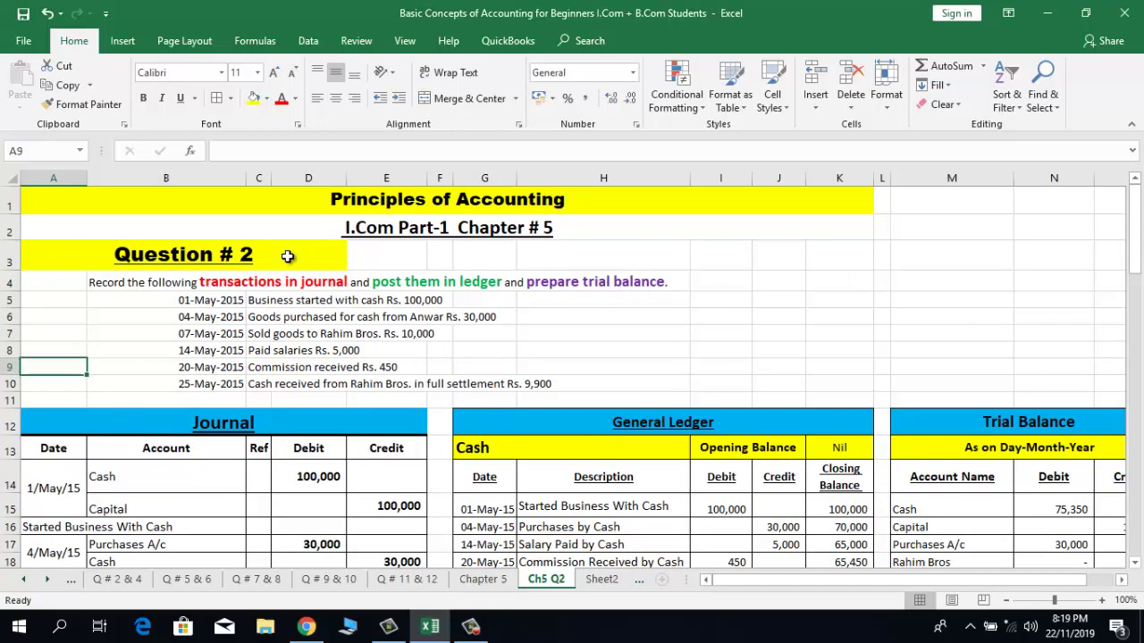
key(Down)
key(Down)
key(Down)
key(Down)
key(Down)
key(Down)
key(Down)
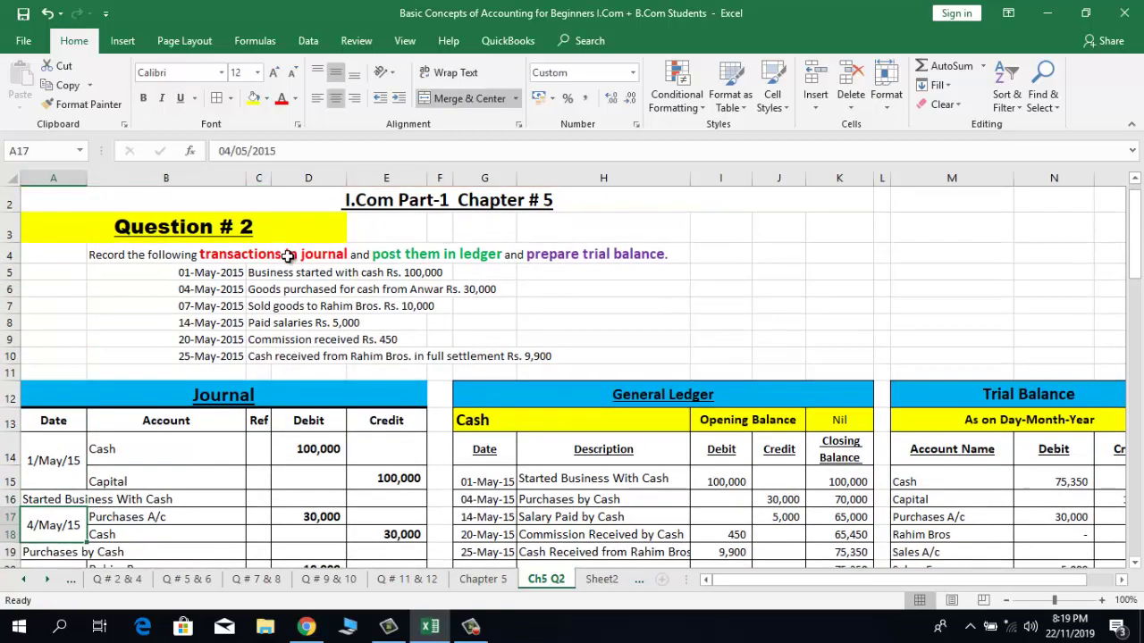
key(Down)
key(Down)
key(Down)
key(Down)
key(Down)
key(Down)
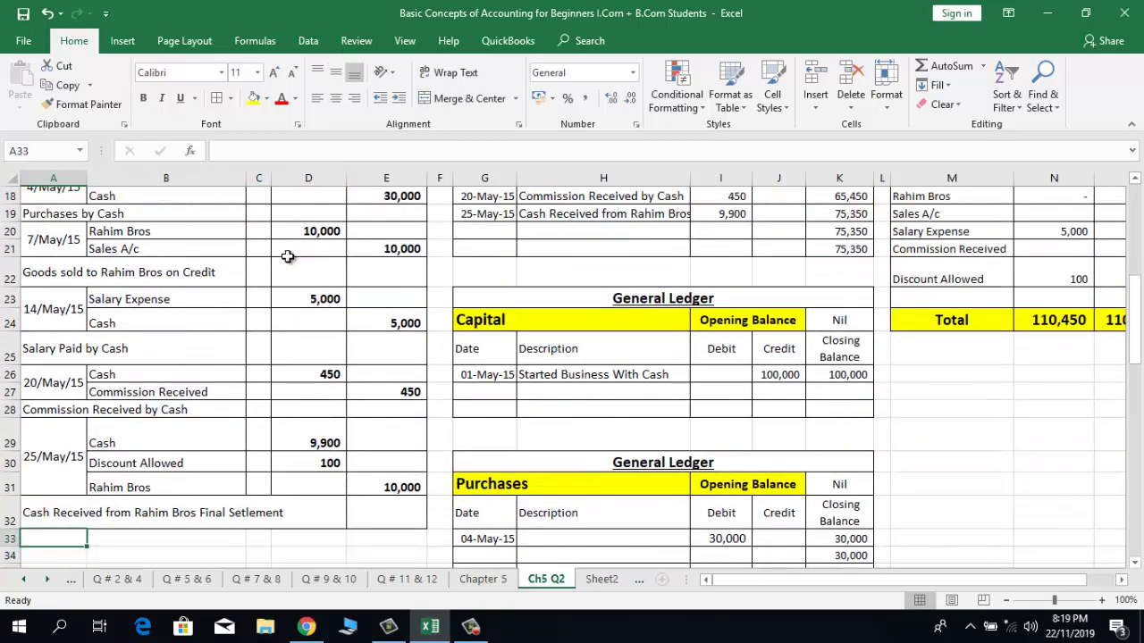
Step: Go back up through the journal entries and transaction list to the Question # 2 heading
key(Up)
key(Up)
key(Up)
key(Up)
key(Up)
key(Up)
key(Up)
key(Up)
key(Up)
key(Up)
key(Up)
key(Up)
key(Up)
key(Up)
key(Up)
key(Up)
key(Up)
key(Up)
key(Up)
key(Up)
key(Up)
key(Up)
key(Up)
key(Up)
key(Up)
key(Up)
key(Down)
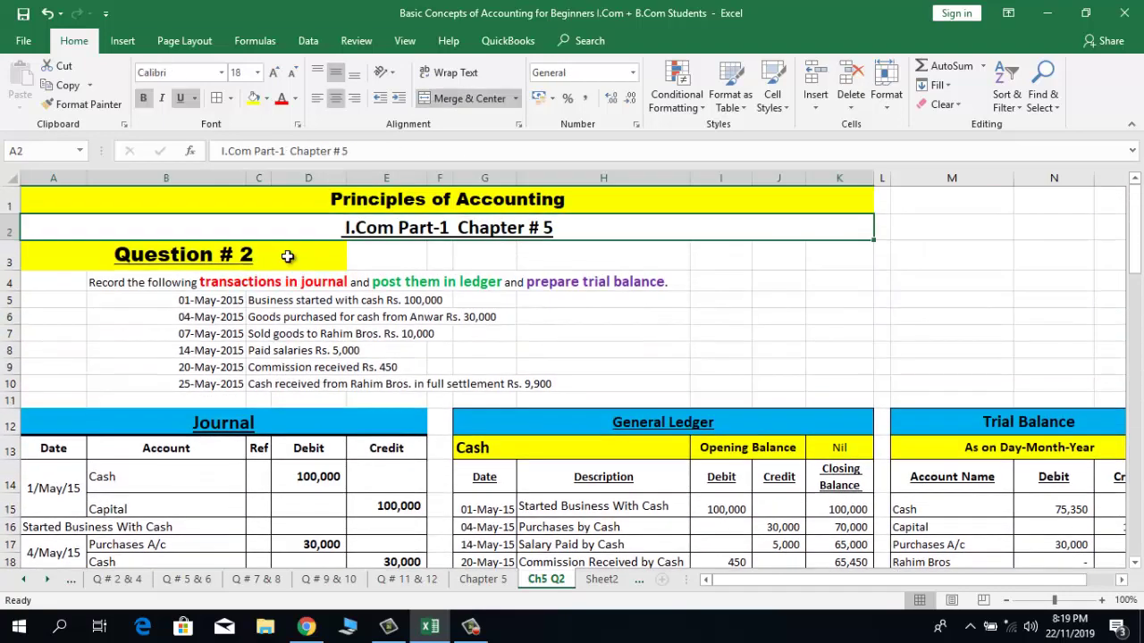
key(Down)
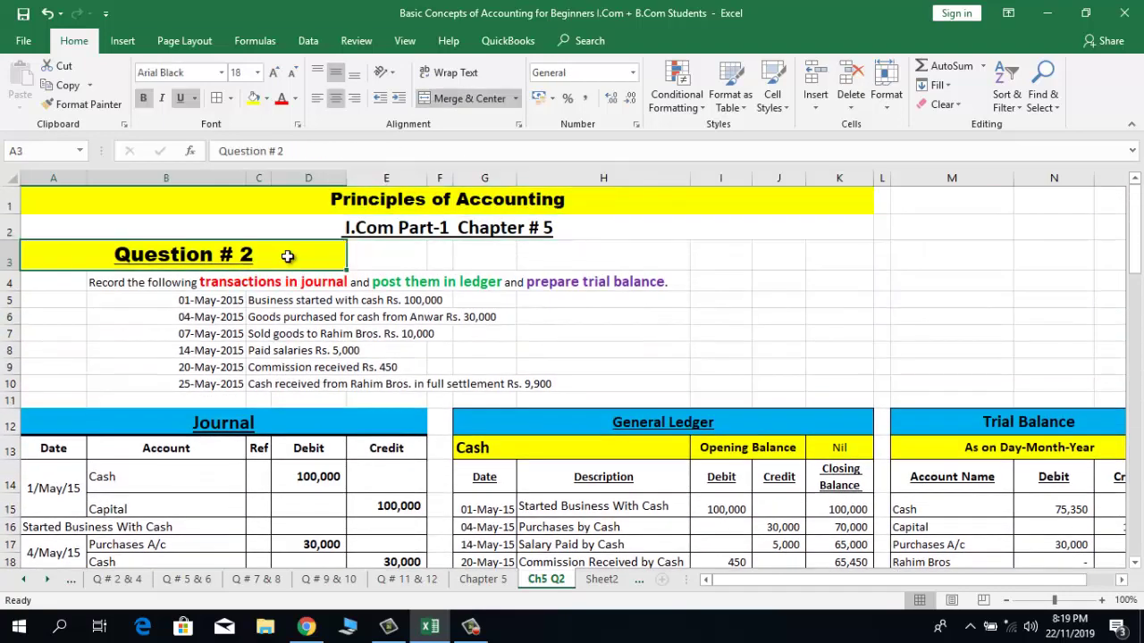